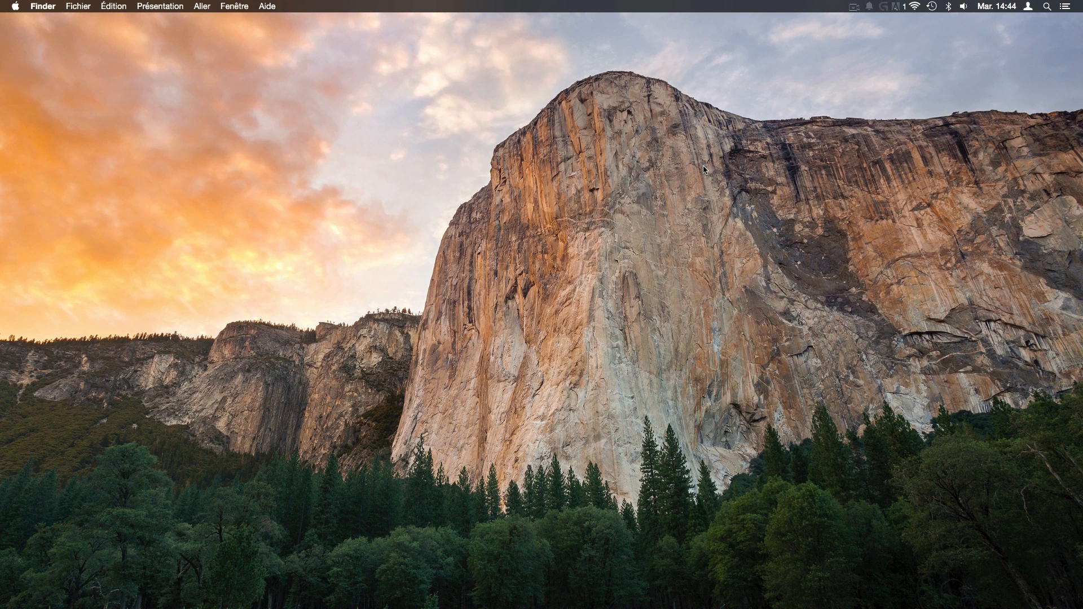
Switch to Photoshop and examine the finished banner in Tuto banner 2D idea.psd, from the framed Facebook icon to the engraved logo.
mouse_move(6, 251)
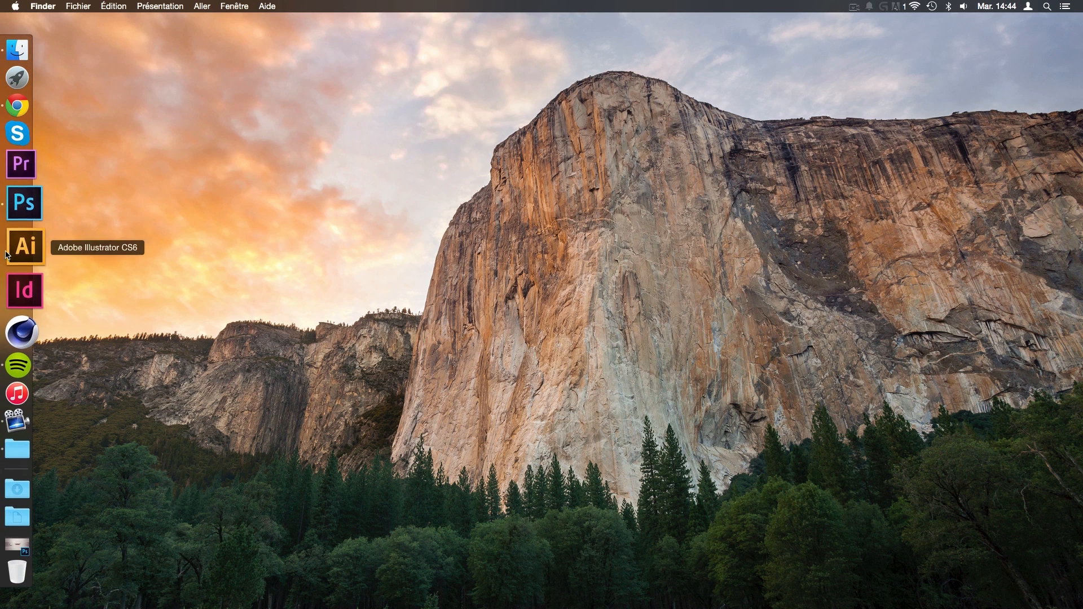
click(11, 214)
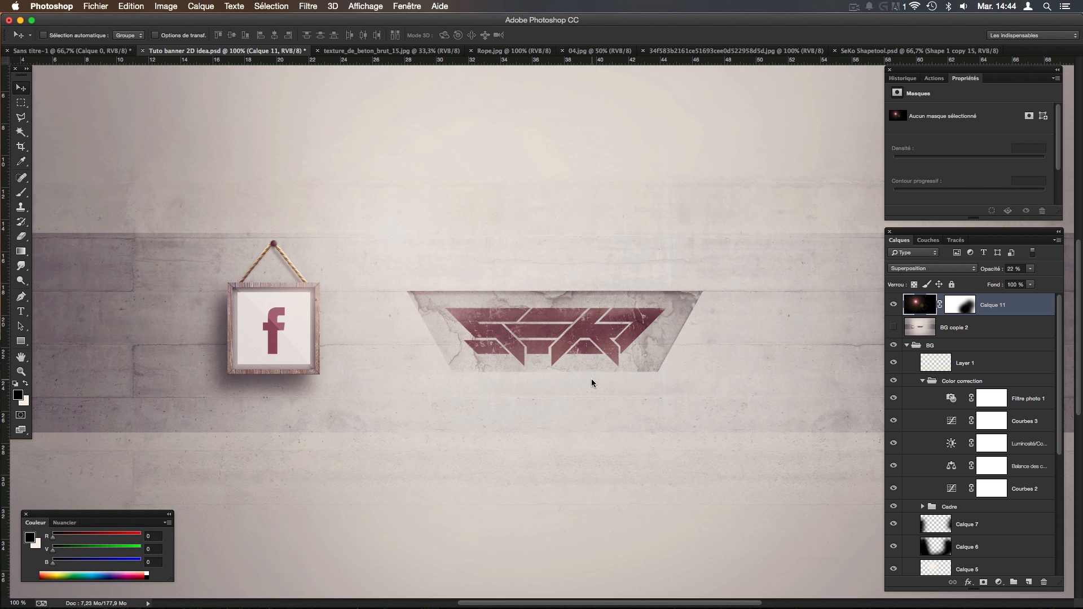
scroll(262, 346, left, 3)
scroll(420, 350, right, 7)
key(super+r)
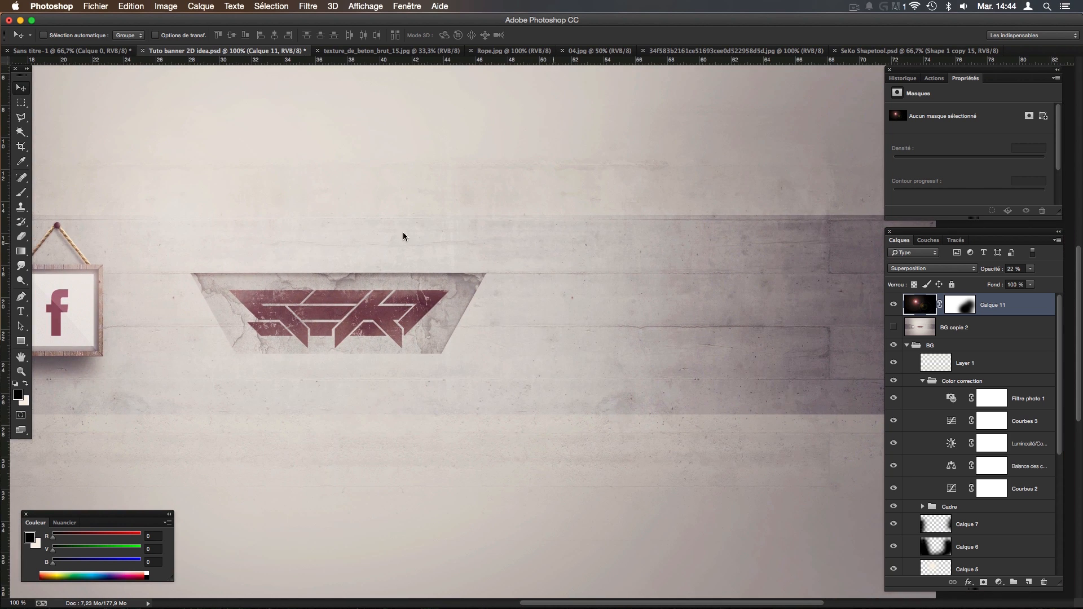
drag(310, 287, 532, 301)
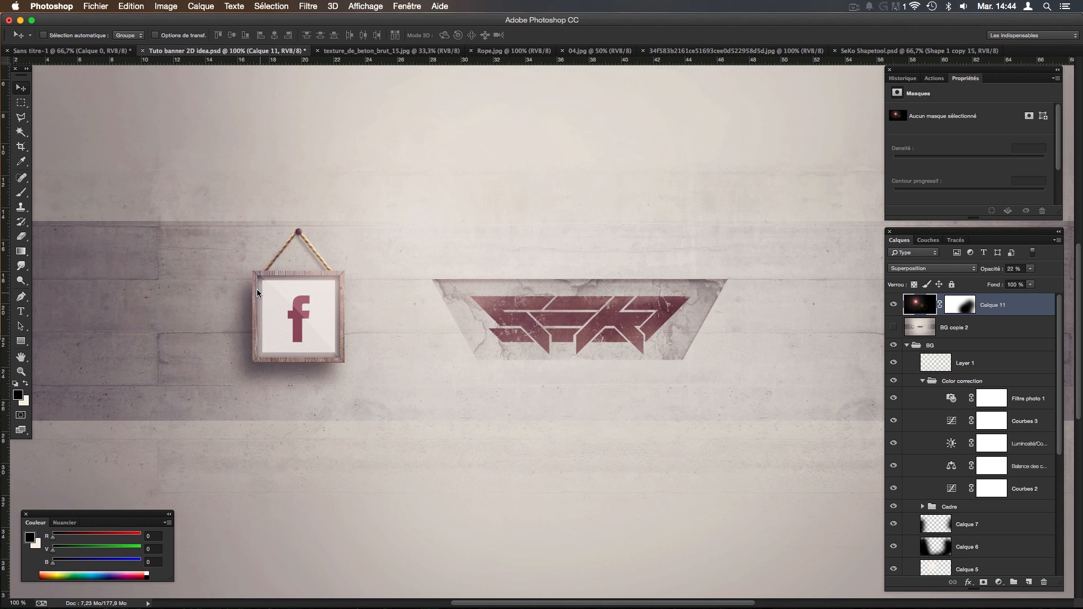
In Sans titre-1, base a new gradient on the Noir, blanc preset and change its black stop to grey 8d8d8d.
click(98, 50)
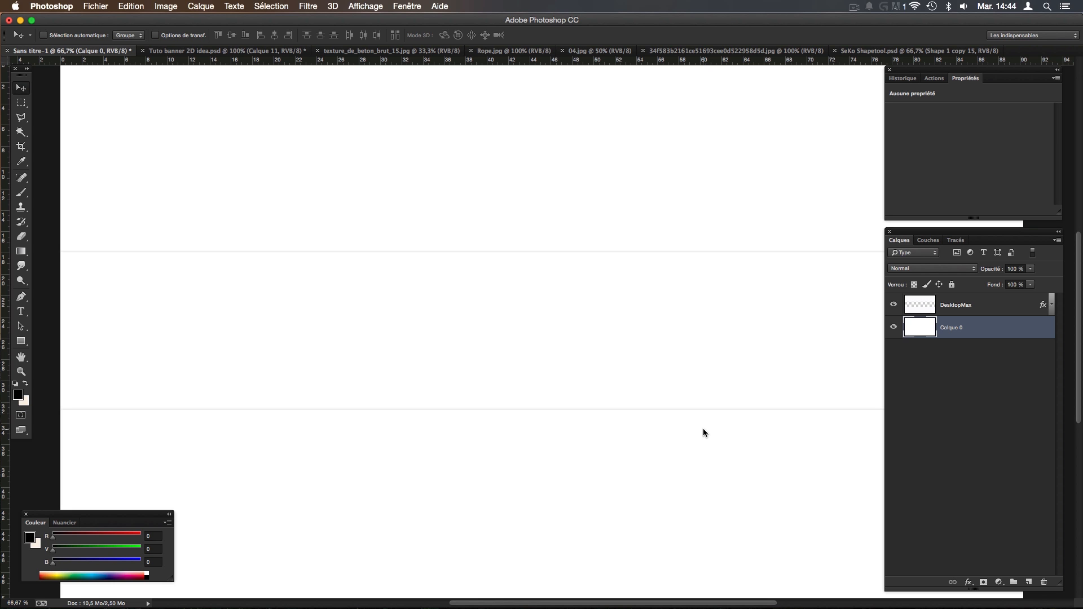
key(super+minus)
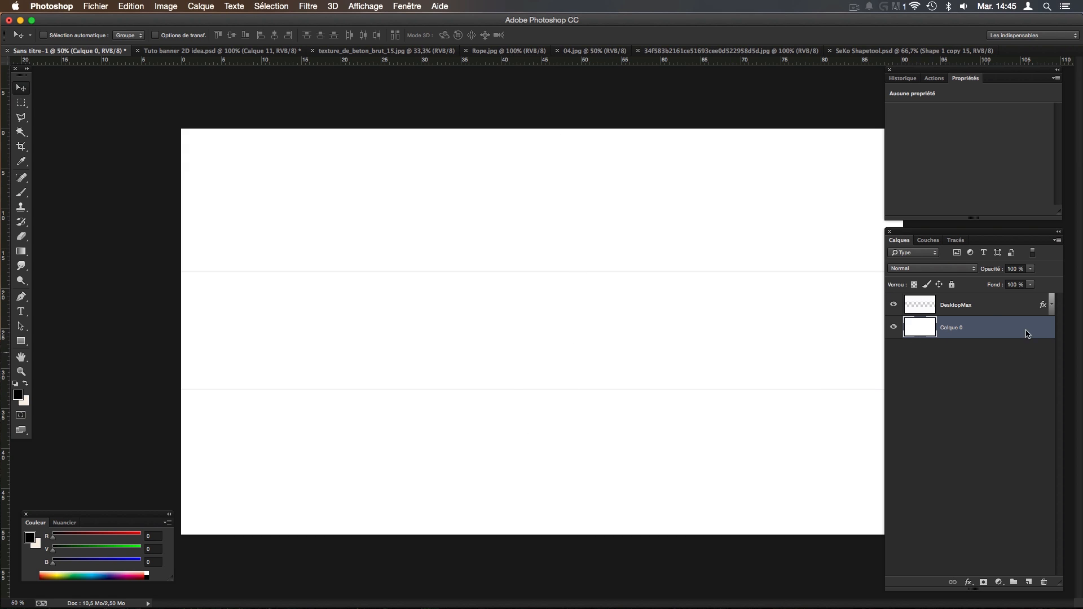
click(894, 305)
click(22, 252)
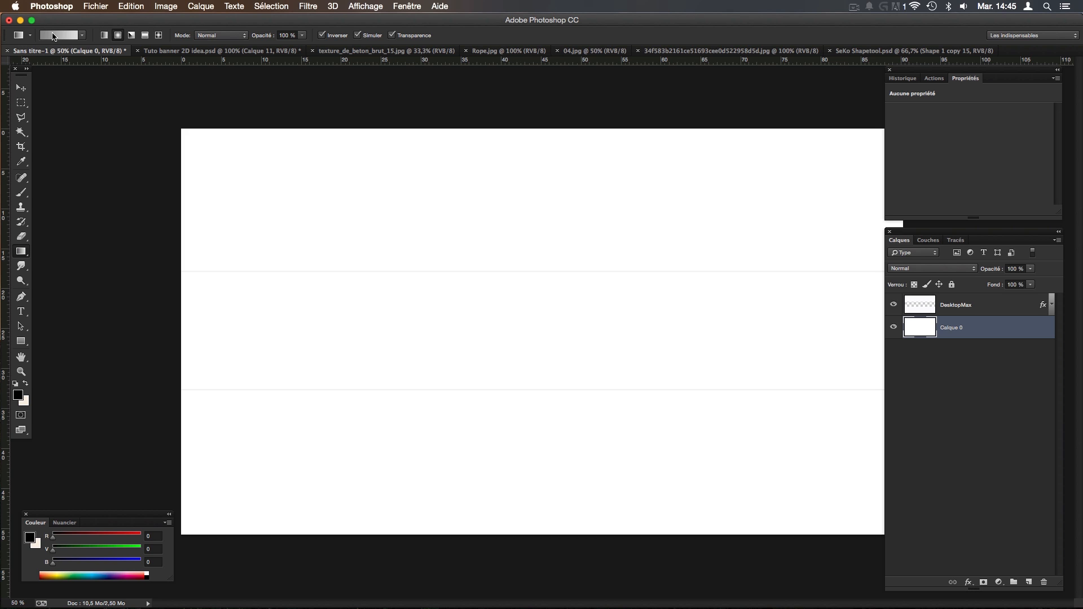
click(53, 37)
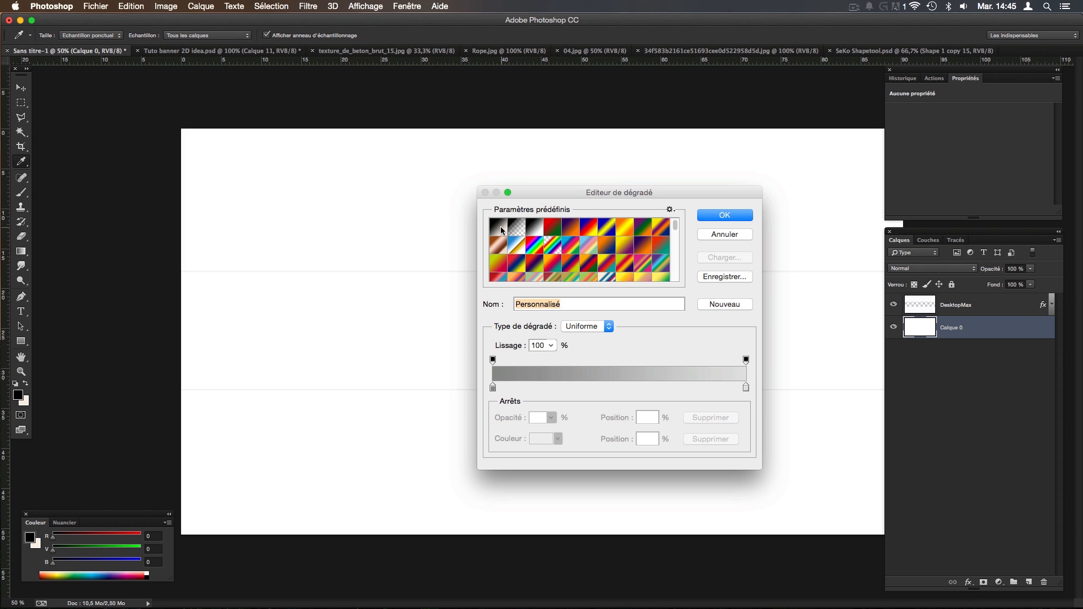
click(538, 230)
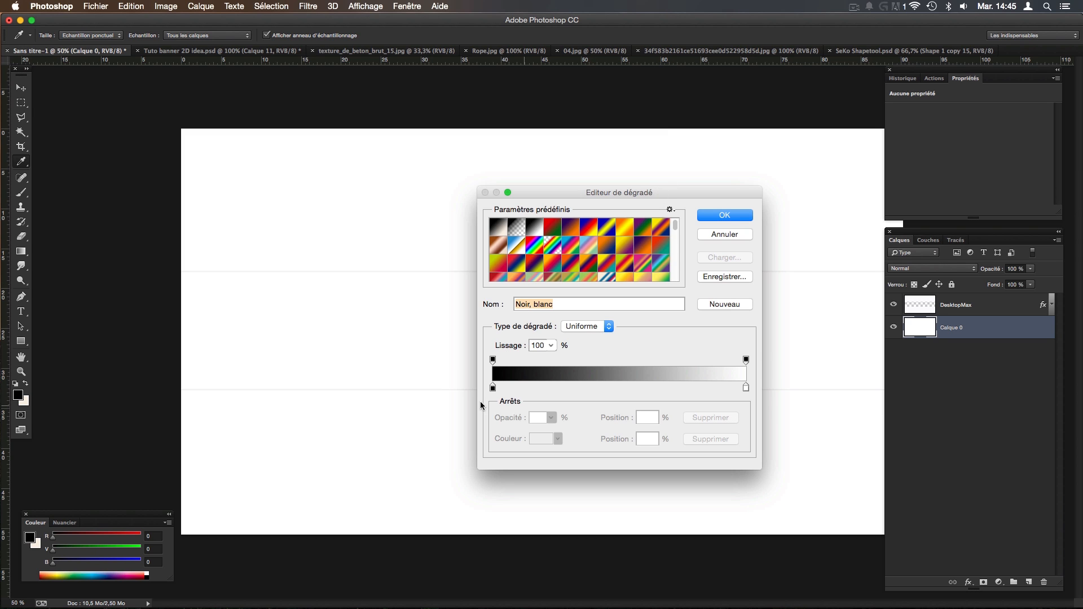
double_click(493, 388)
drag(684, 411, 669, 411)
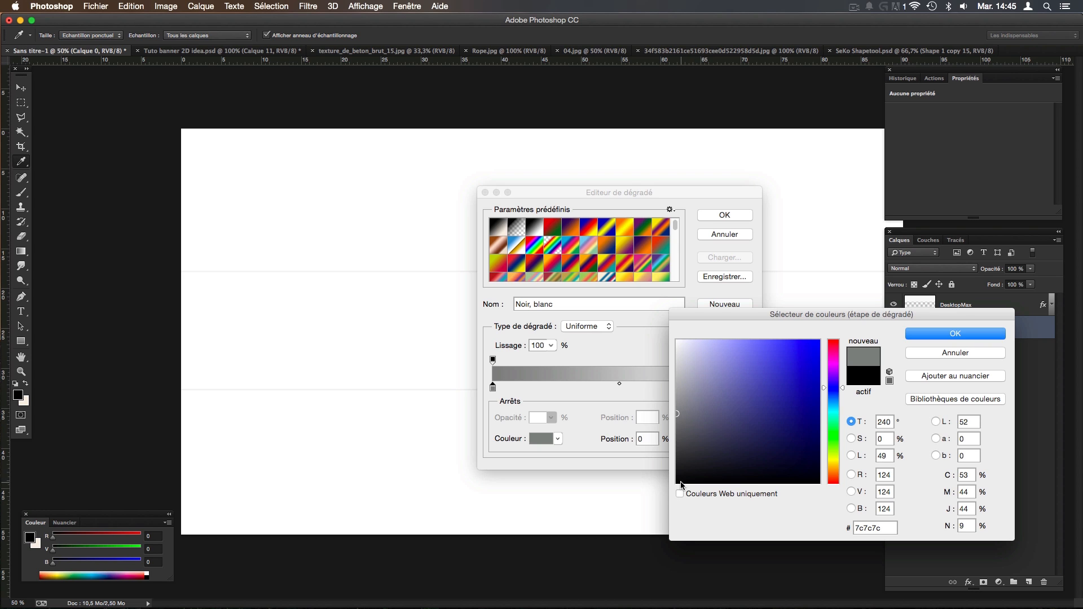
drag(681, 412, 677, 404)
click(924, 335)
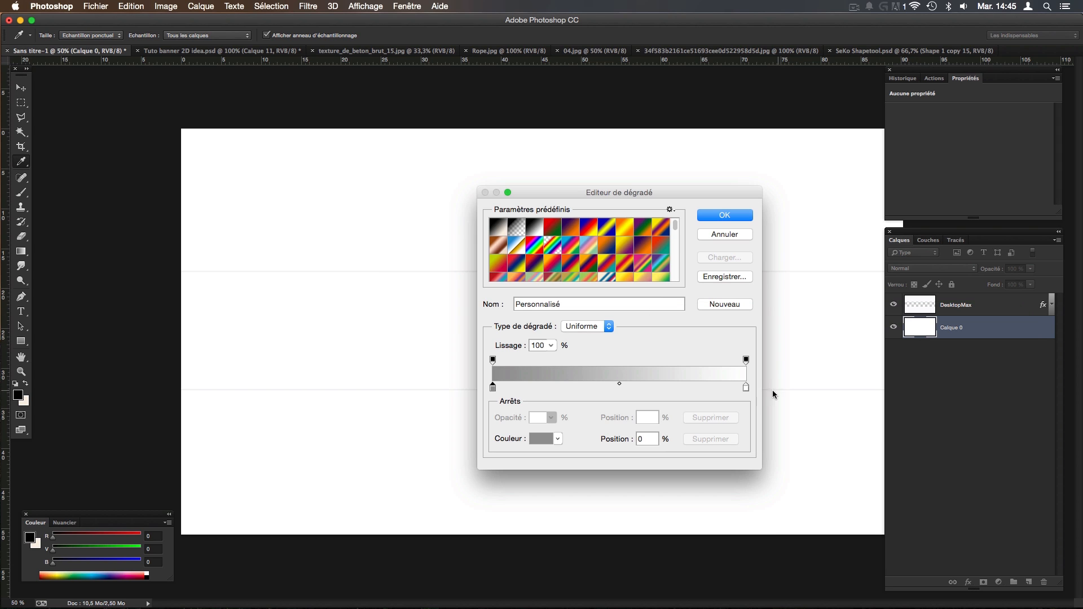
Change the gradient's white end stop at position 100% to light grey dfdfdf.
click(746, 387)
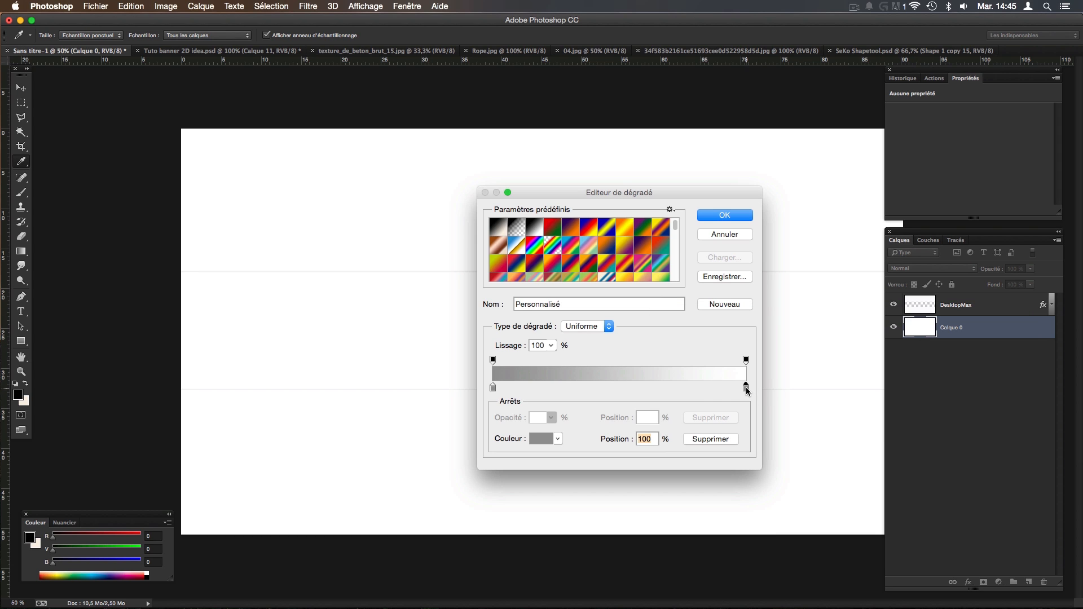
click(746, 387)
mouse_move(747, 389)
mouse_down()
mouse_move(727, 389)
mouse_move(746, 417)
mouse_move(750, 387)
mouse_up()
double_click(745, 388)
drag(679, 363, 670, 357)
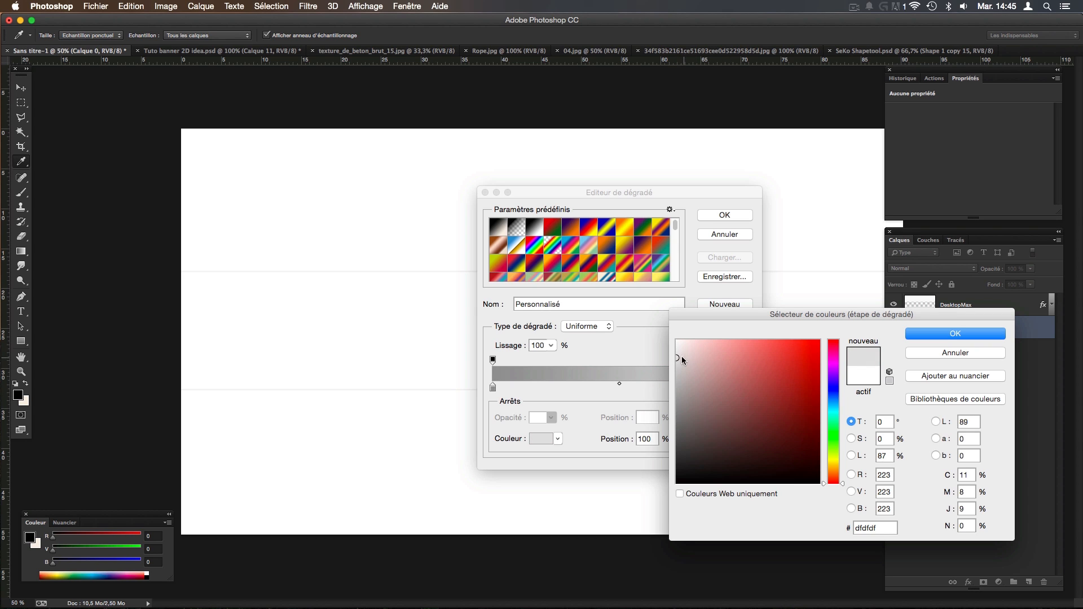
click(936, 333)
Lighten the gradient's stop at position 0% to grey 9a9a9a and apply the edited gradient.
click(493, 388)
click(544, 440)
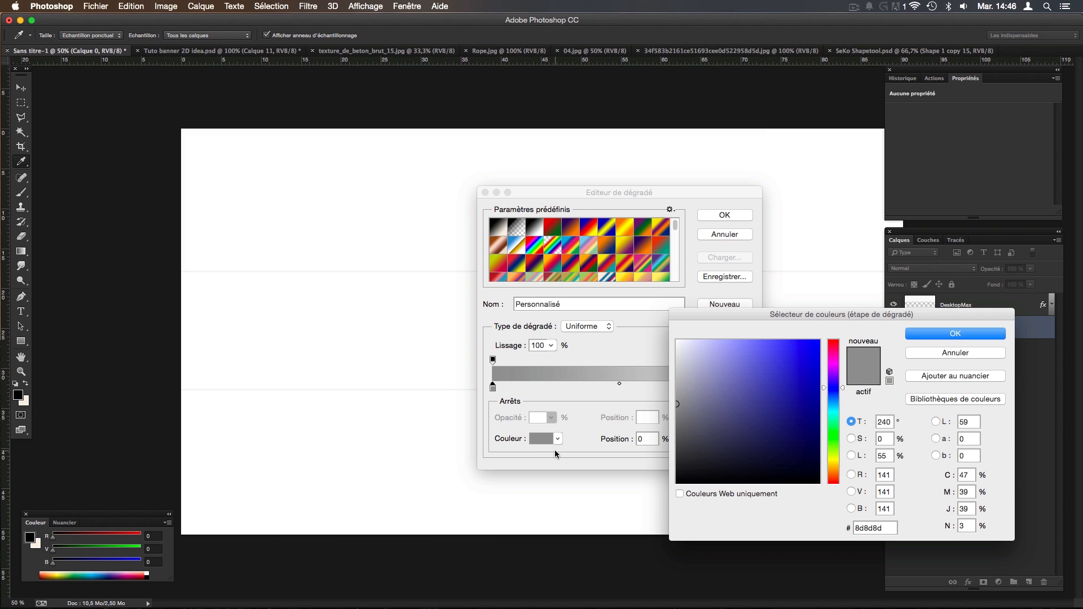
click(671, 396)
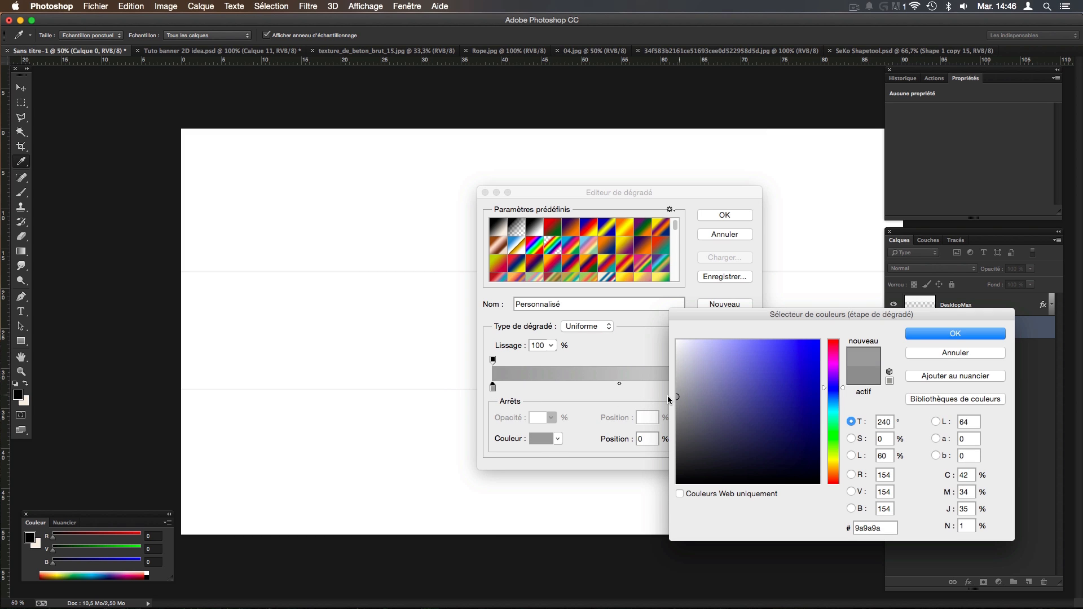
click(959, 334)
click(732, 218)
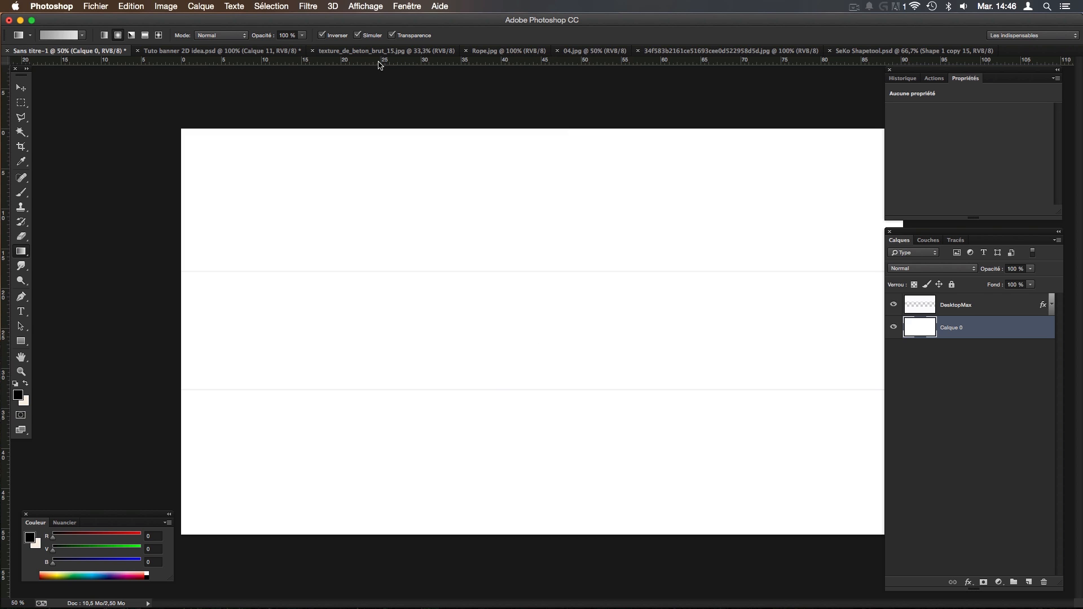
Add guides crossing at the canvas centre, fill Calque 0 with the radial gradient from there to the upper-left corner, and hide the guides.
drag(333, 64, 432, 331)
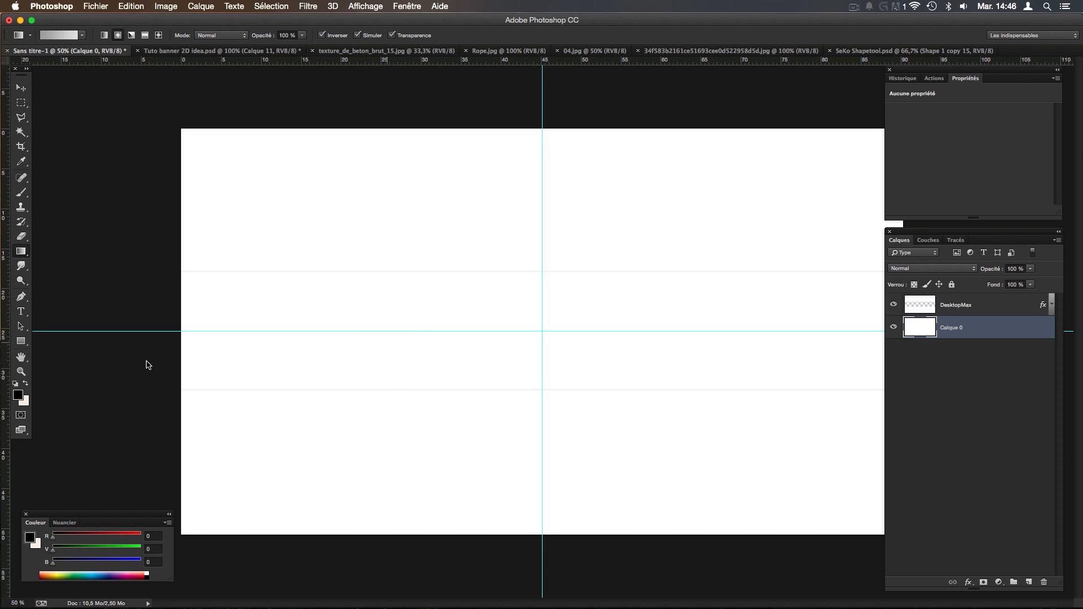
drag(6, 372, 208, 367)
drag(468, 367, 539, 334)
mouse_move(542, 331)
mouse_down()
mouse_move(143, 133)
mouse_move(179, 129)
mouse_up()
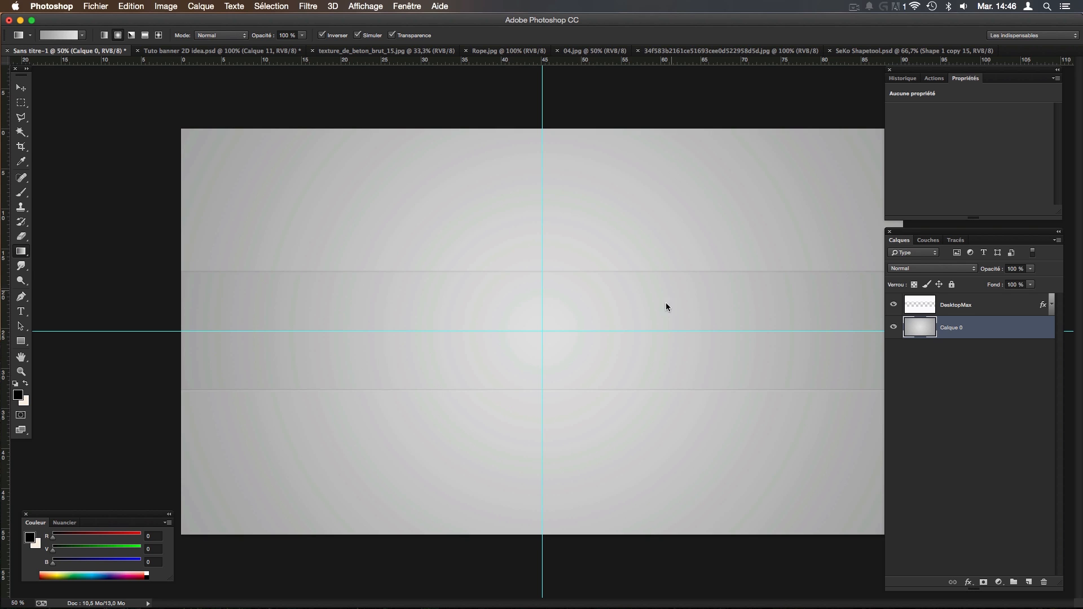
key(super+semicolon)
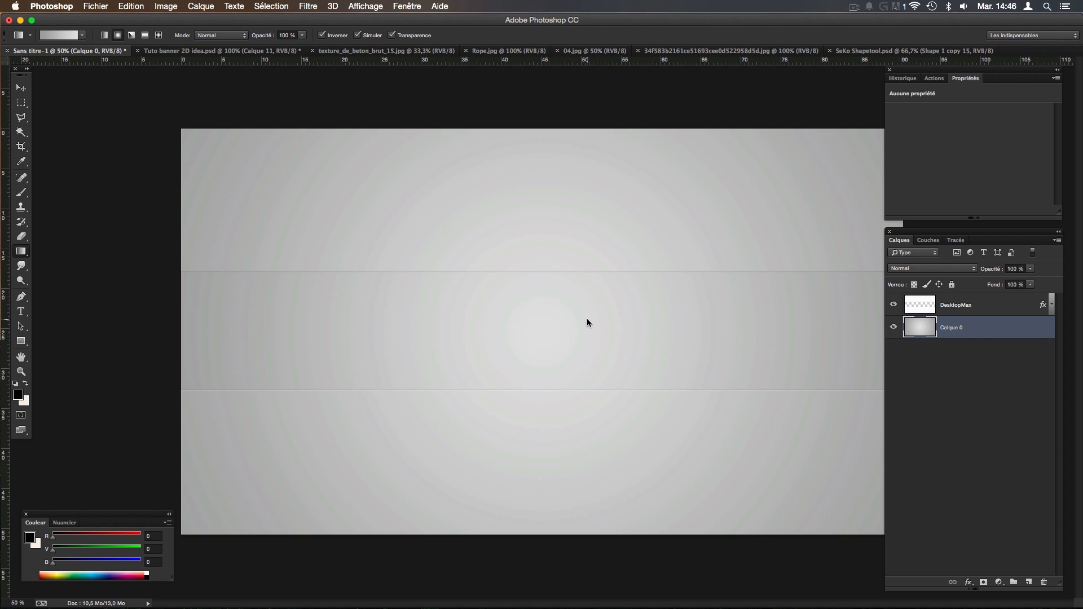
Copy the concrete texture from texture_de_beton_brut_15.jpg into Sans titre-1 above Calque 0 and shift it toward the upper-right.
click(368, 51)
click(21, 88)
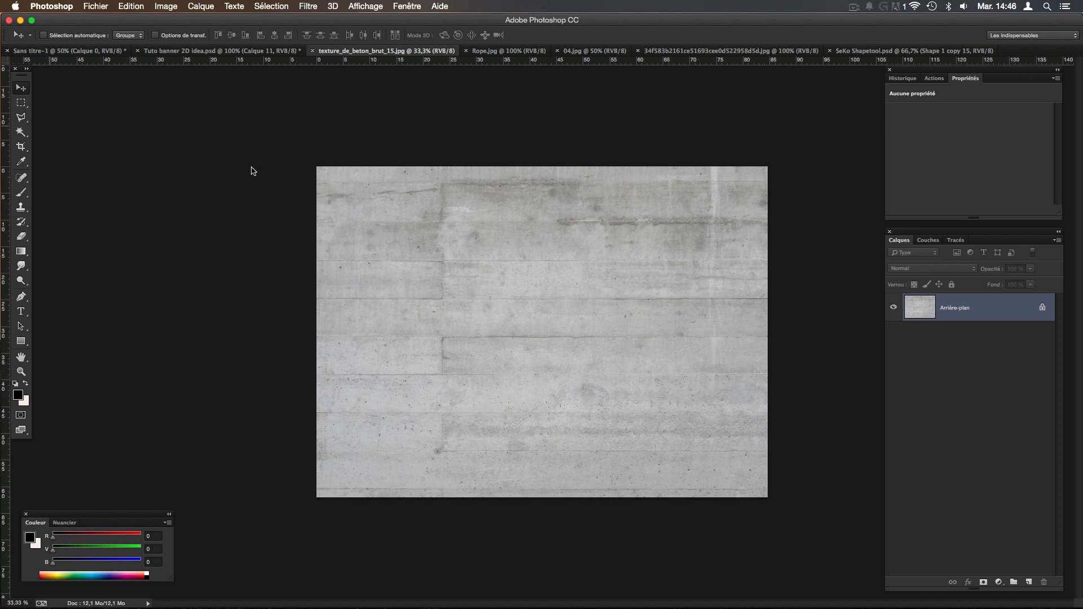
drag(529, 244, 452, 273)
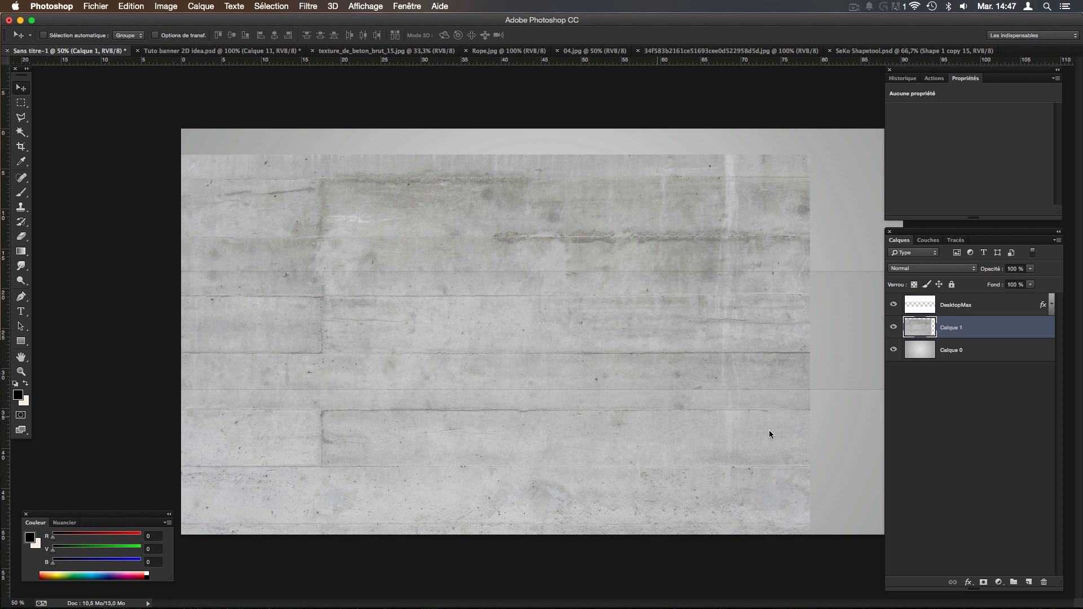
drag(611, 294, 677, 252)
Examine the concrete, rope, wood and cracked-stone images and the SeKo logo file, and return to Sans titre-1.
click(420, 51)
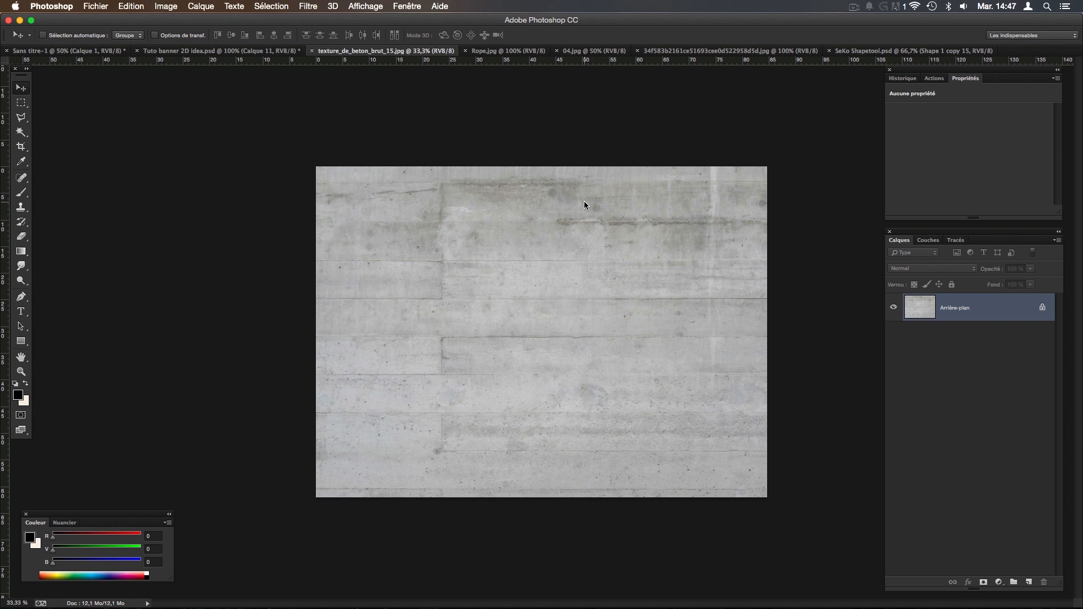
click(520, 54)
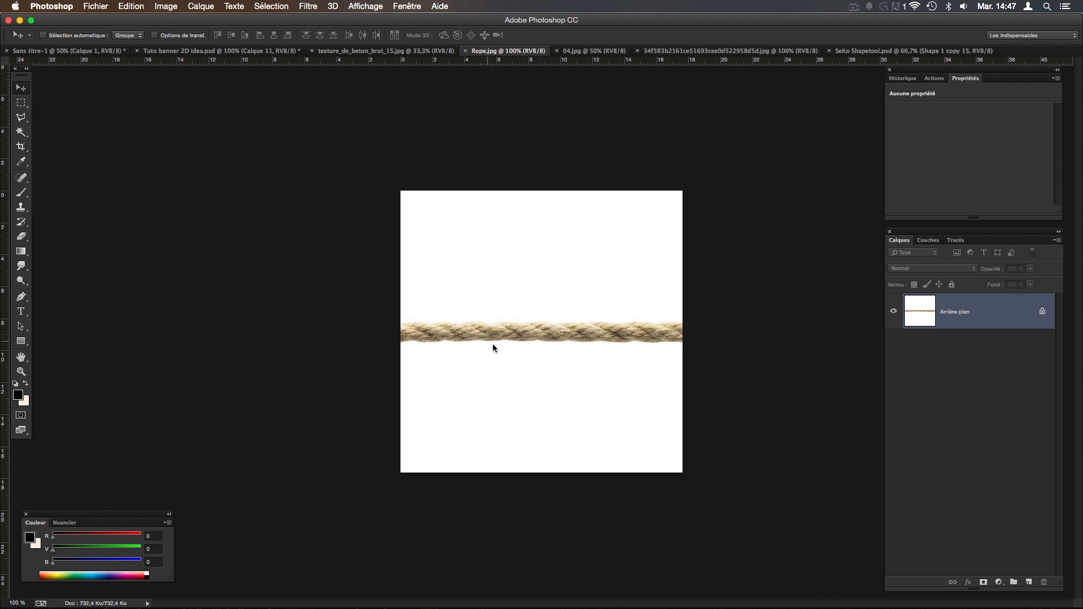
click(592, 52)
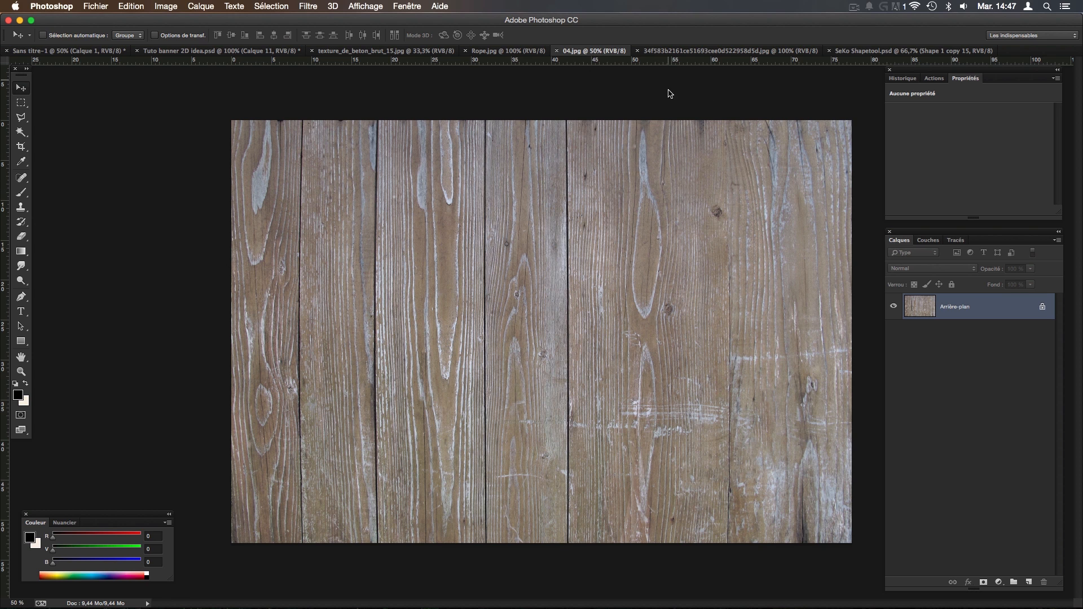
click(682, 52)
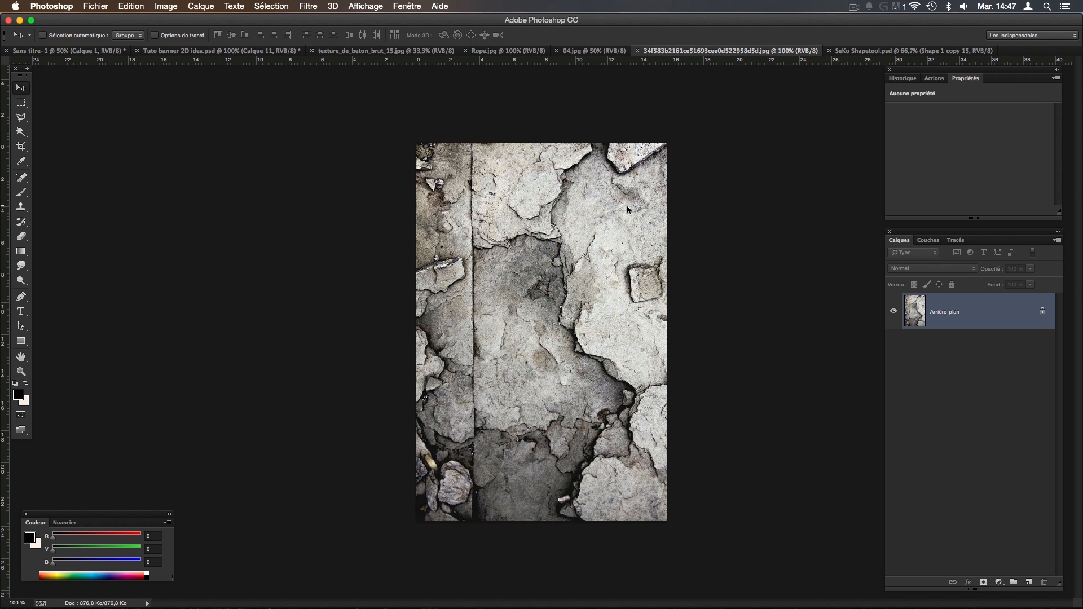
click(886, 52)
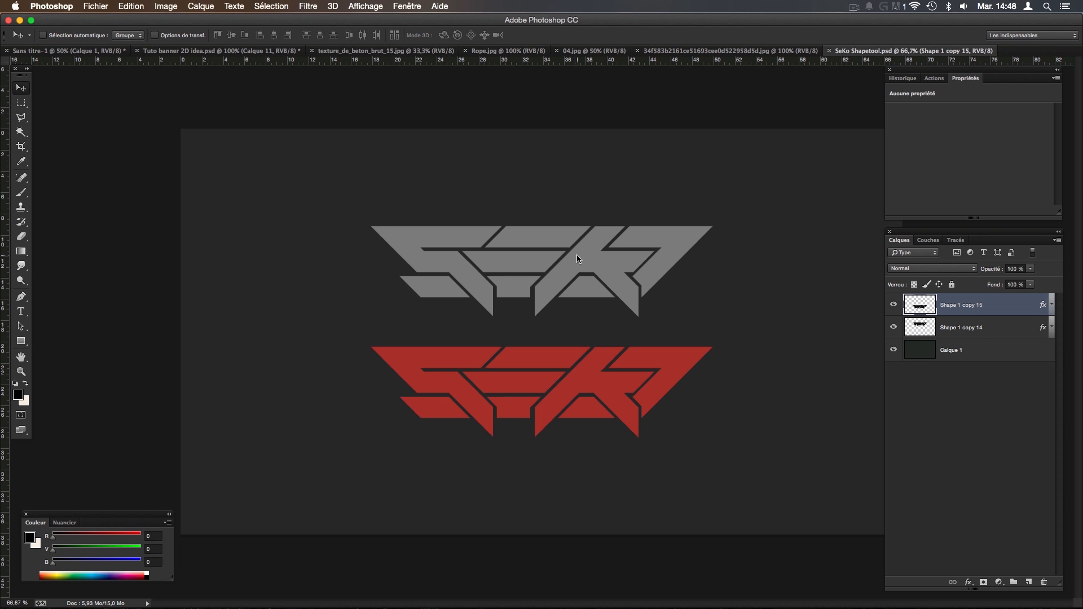
click(85, 50)
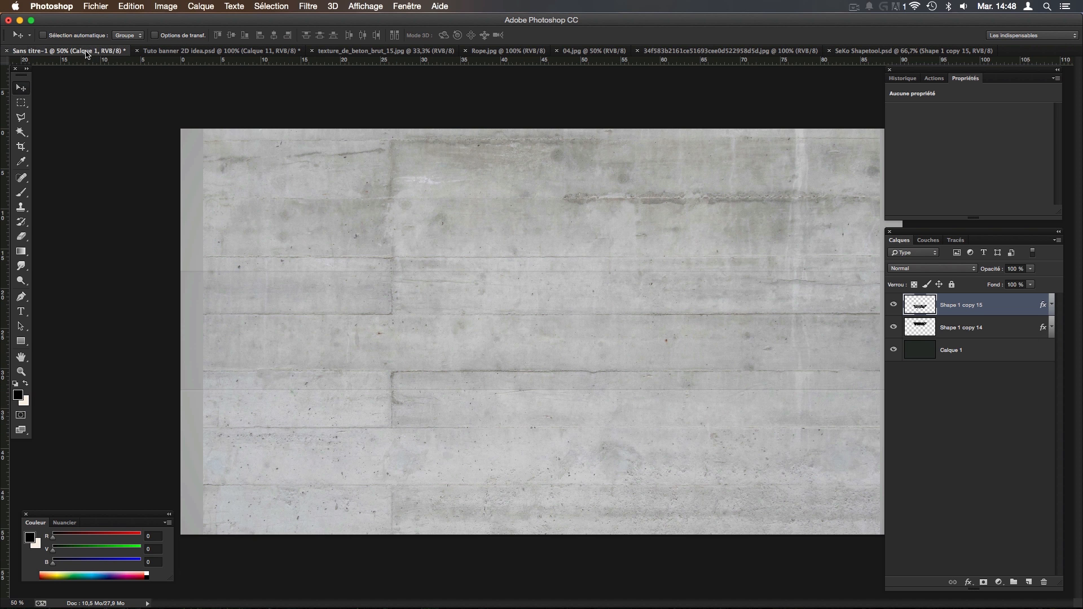
Scale the concrete texture down to slightly taller than the central band and place it over the band's left end.
drag(482, 308, 432, 279)
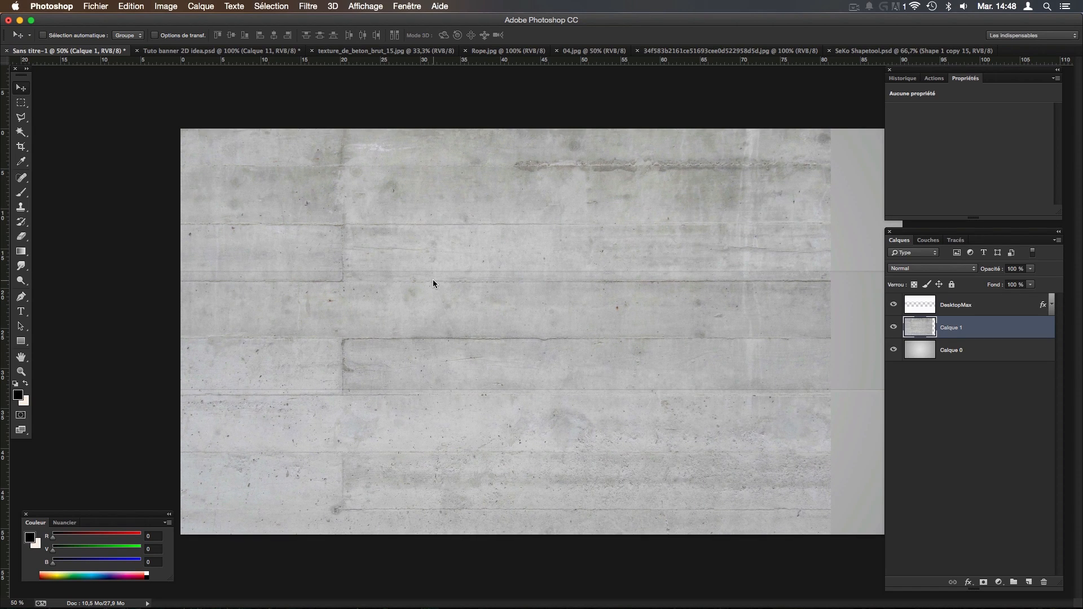
key(super+t)
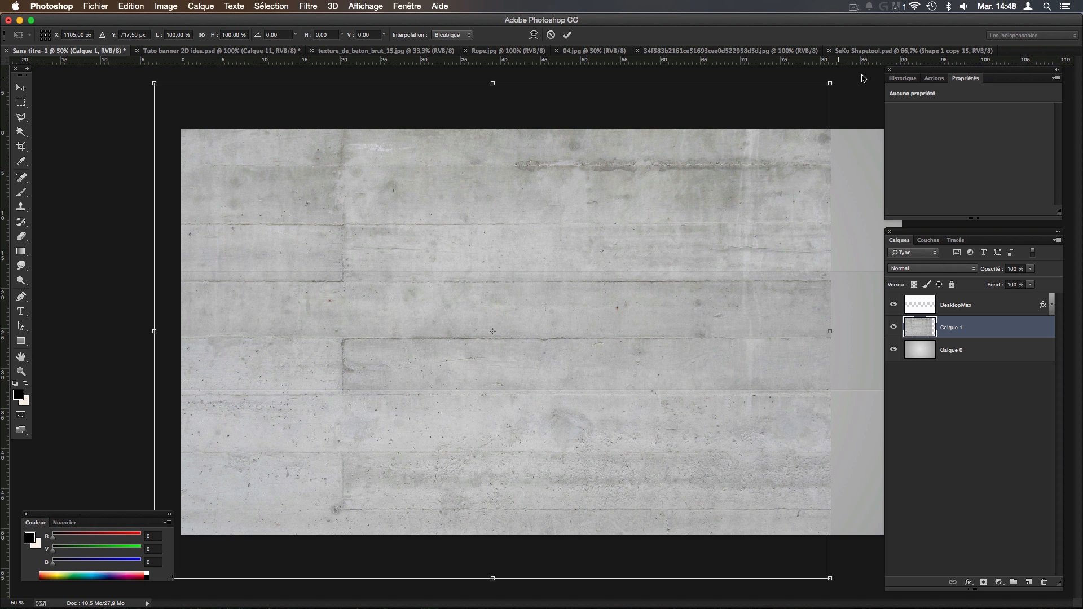
drag(831, 85, 635, 246)
drag(540, 297, 361, 300)
key(Return)
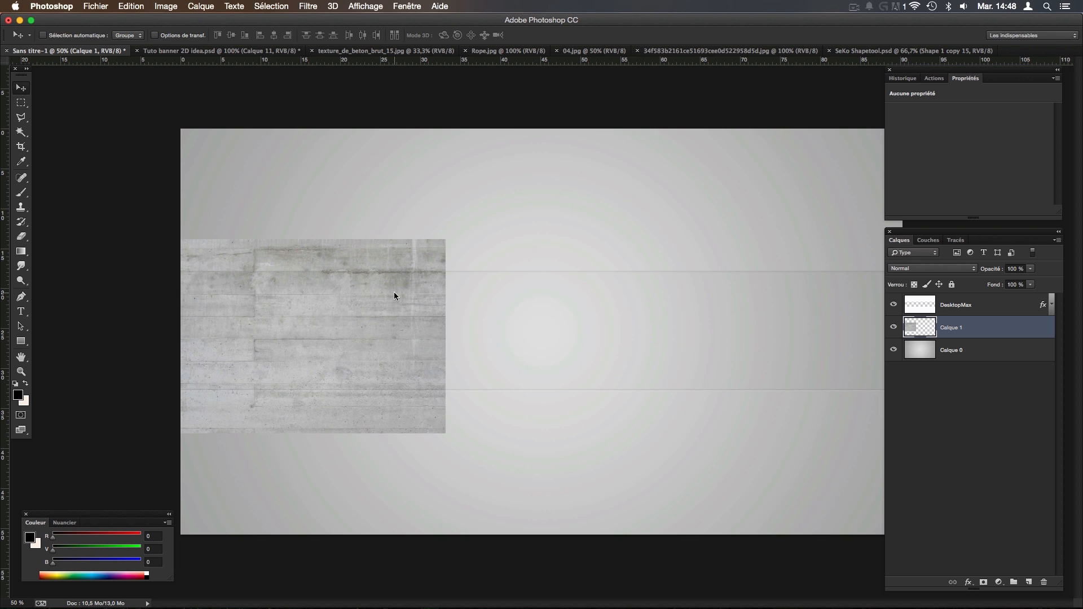
Duplicate the concrete layer twice and move the first copy flush against the original's right edge.
key(super+j)
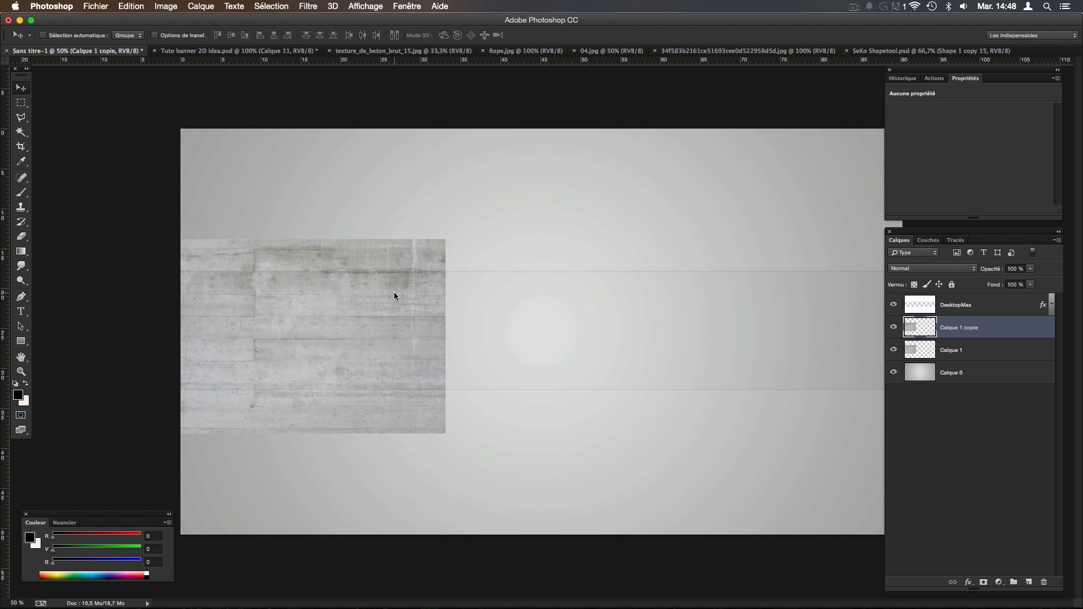
key(super+j)
click(901, 349)
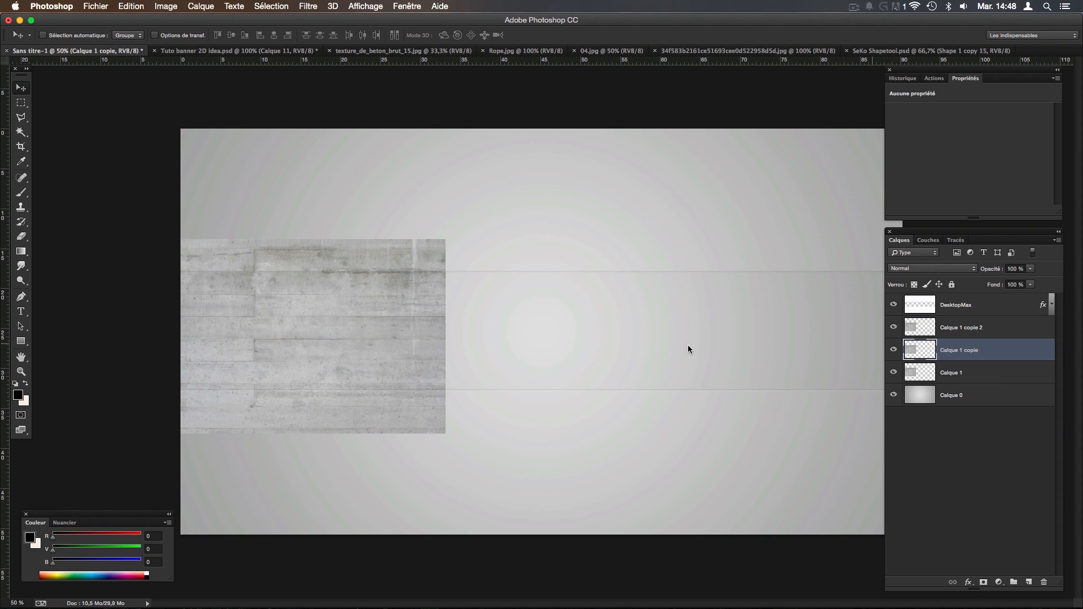
drag(340, 326, 572, 332)
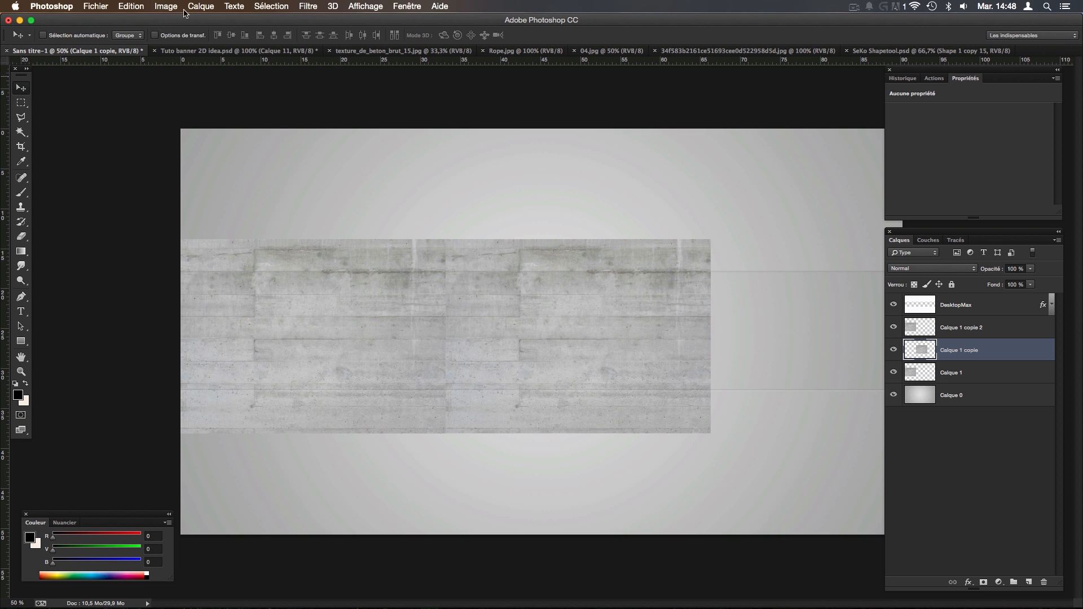
Flip the moved concrete copy horizontally so that it mirrors the original at the seam.
click(144, 5)
mouse_move(248, 255)
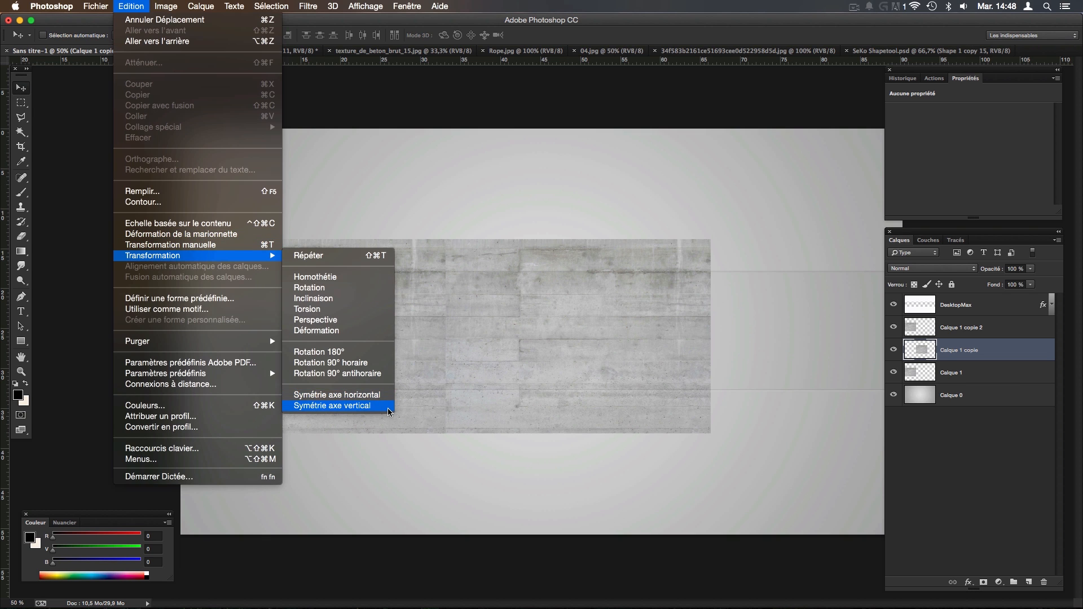
click(344, 388)
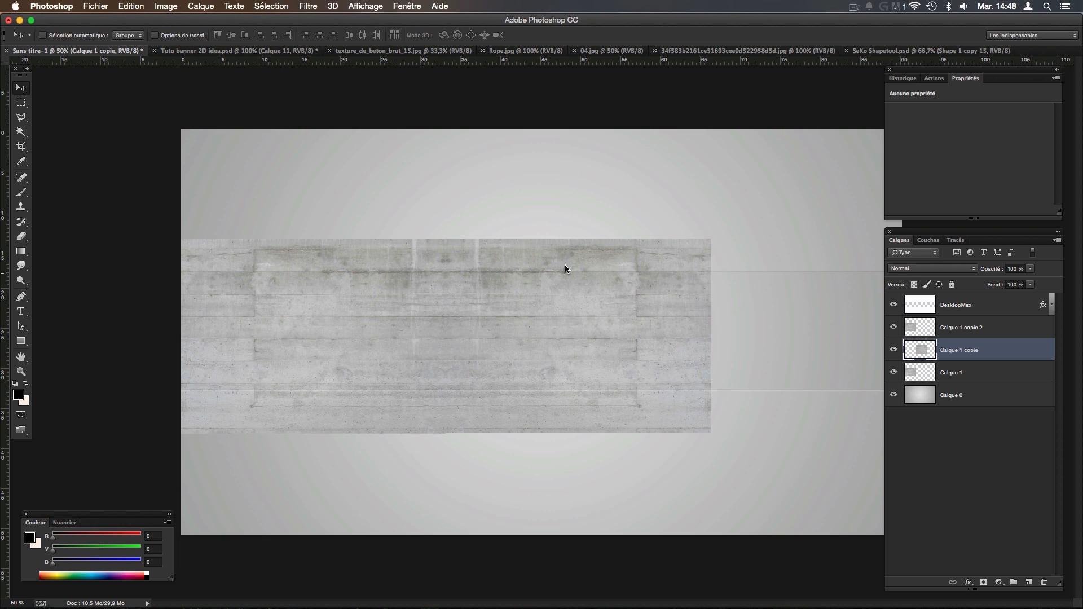
Move the second concrete copy flush against the mirrored copy's right edge, filling the rest of the band.
click(959, 327)
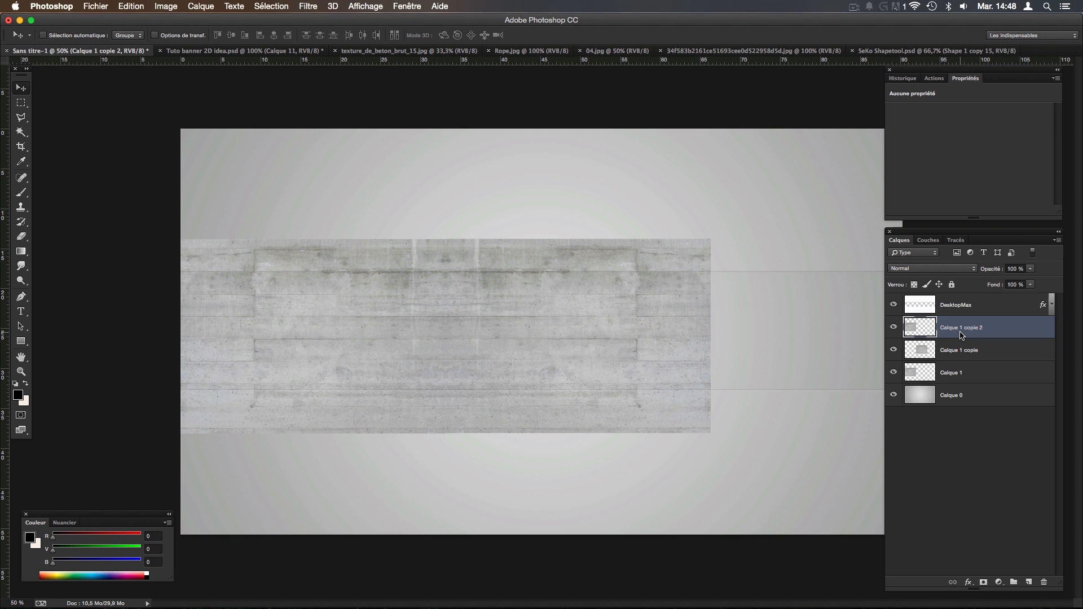
drag(388, 325, 825, 333)
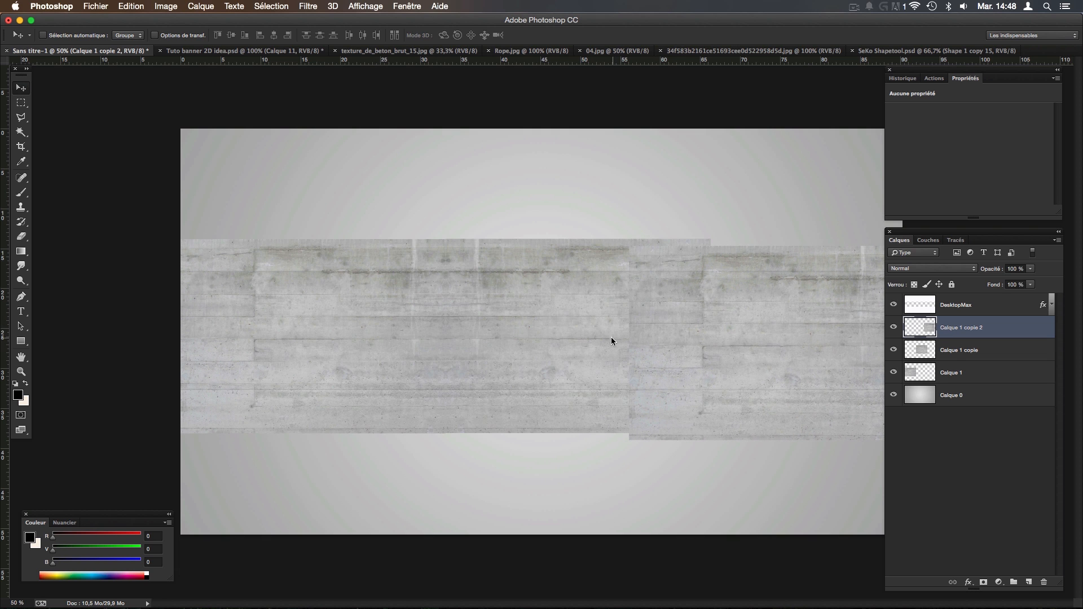
key(Tab)
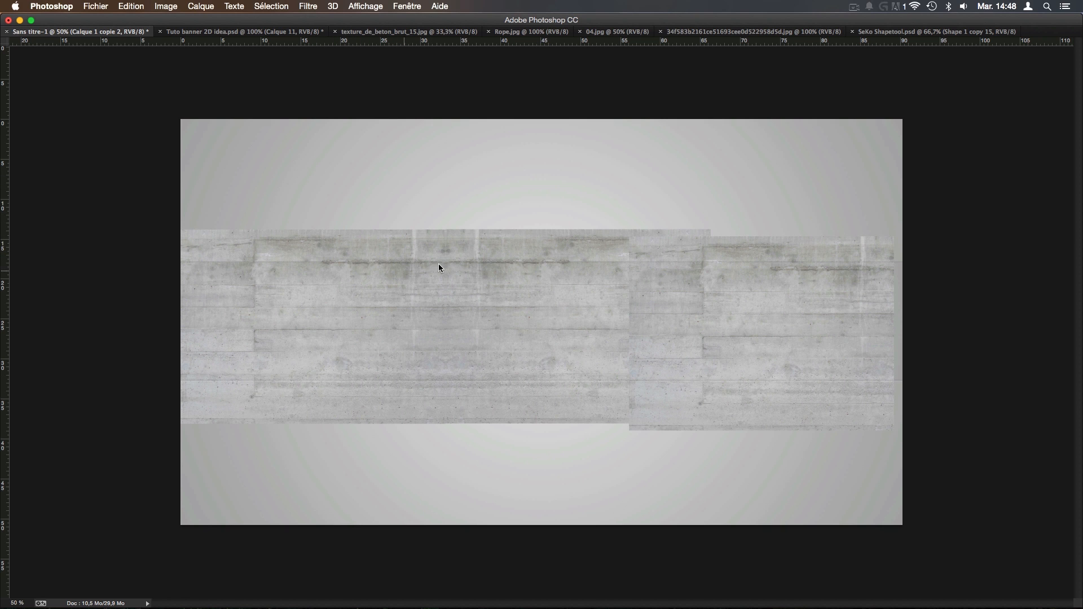
drag(688, 314, 770, 311)
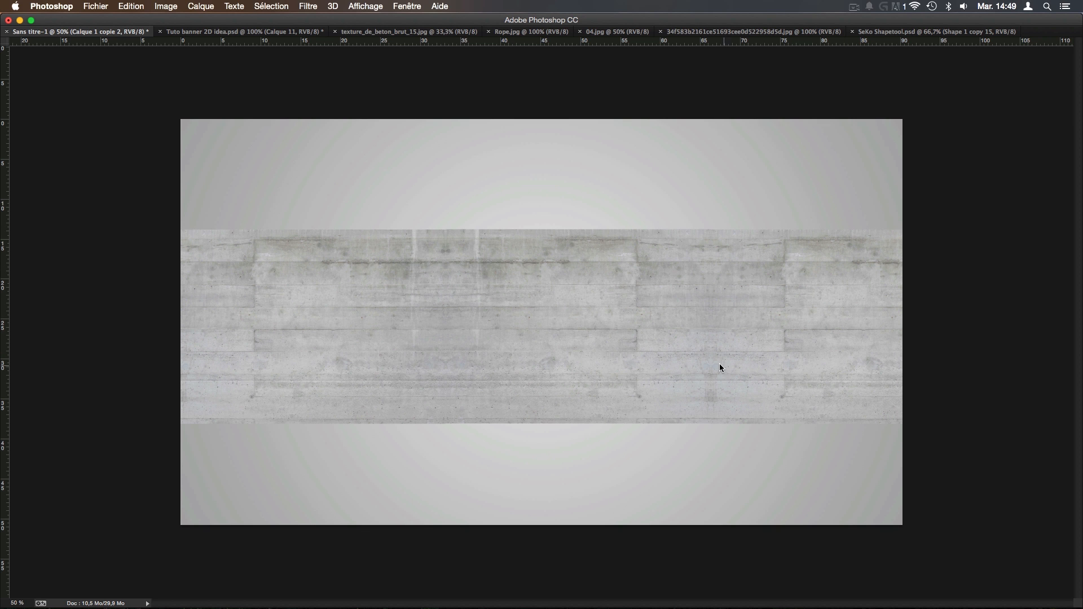
Examine the seams and mirrored marks along the concrete band up close, and select the Clone Stamp tool.
key(super+plus)
key(super+plus)
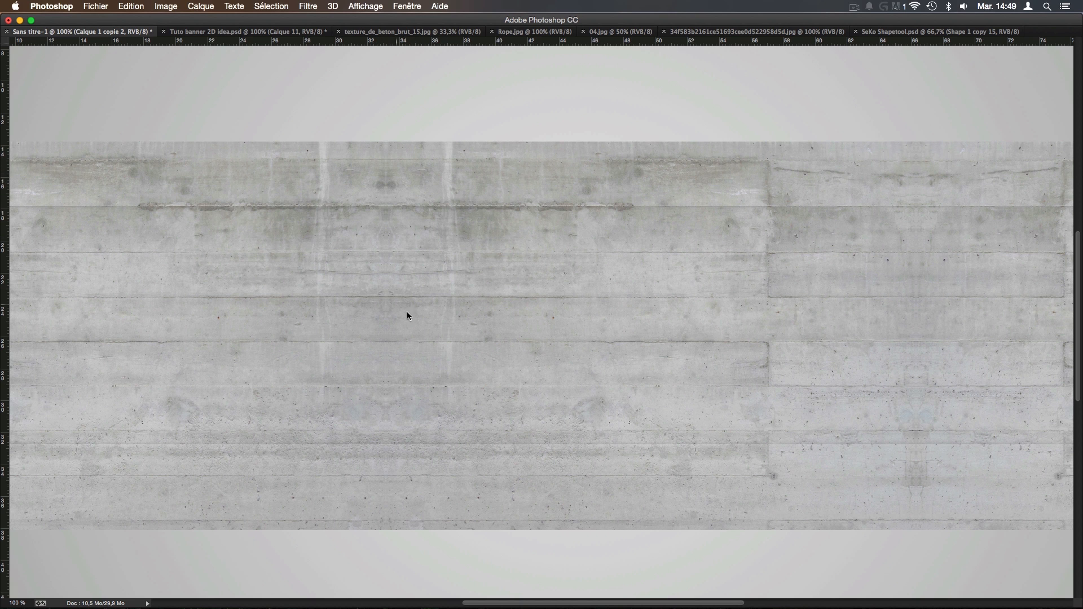
scroll(400, 309, right, 10)
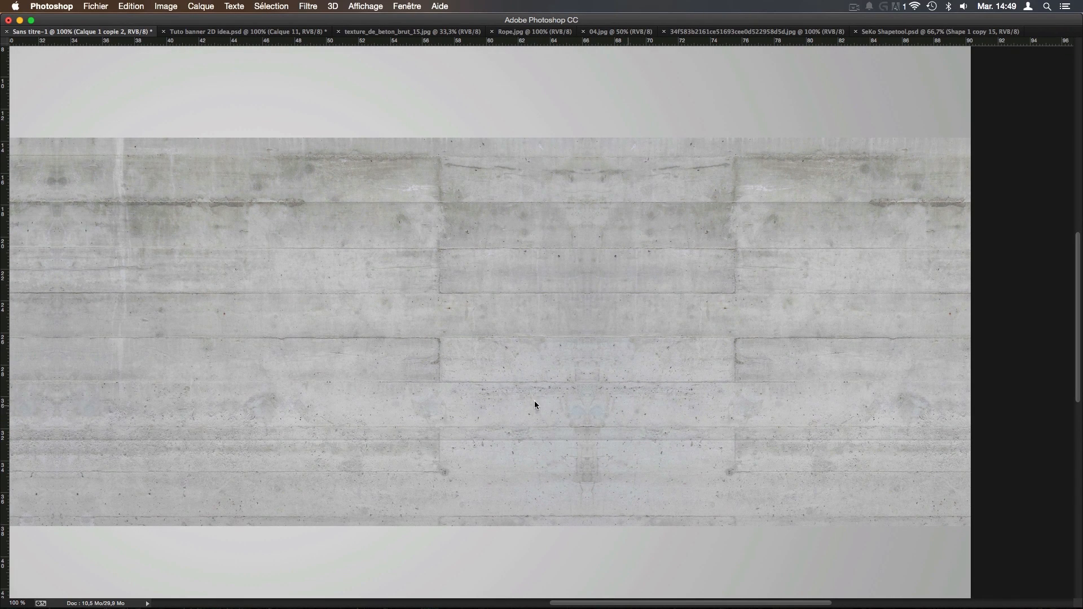
scroll(516, 298, left, 12)
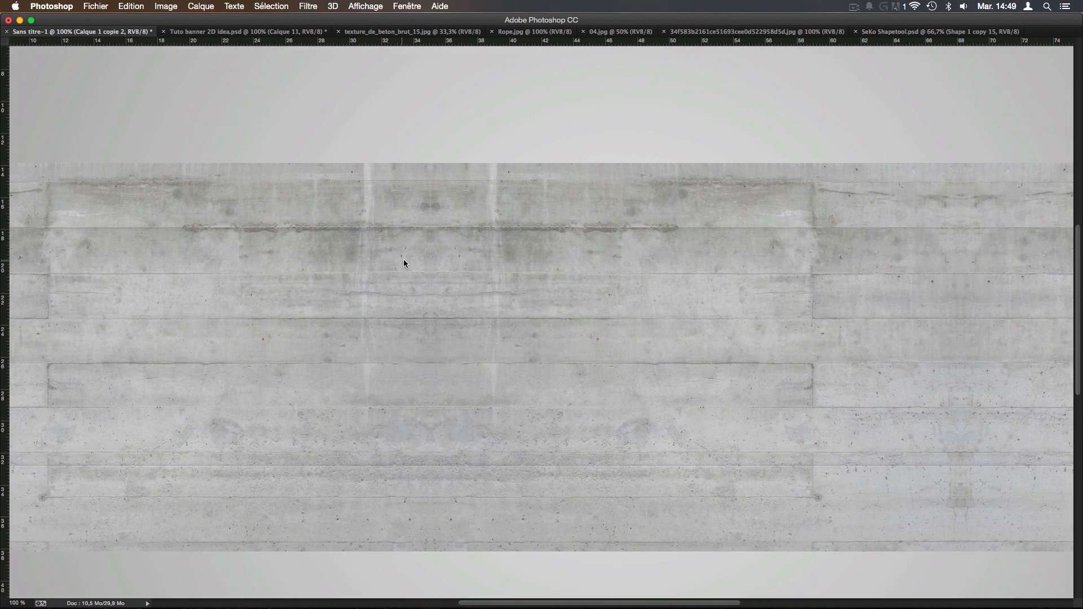
key(Tab)
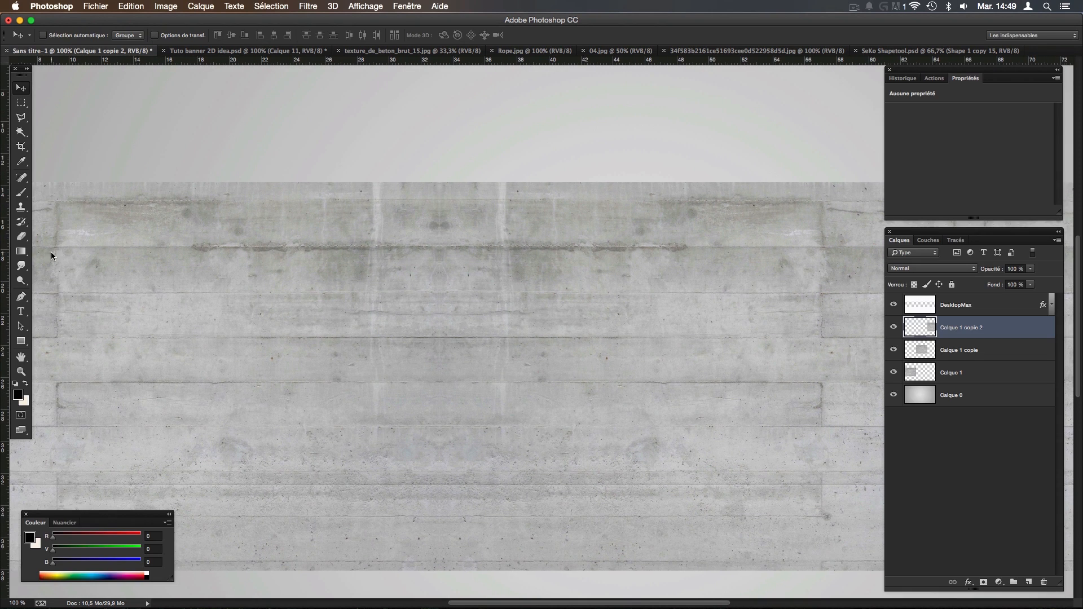
click(26, 212)
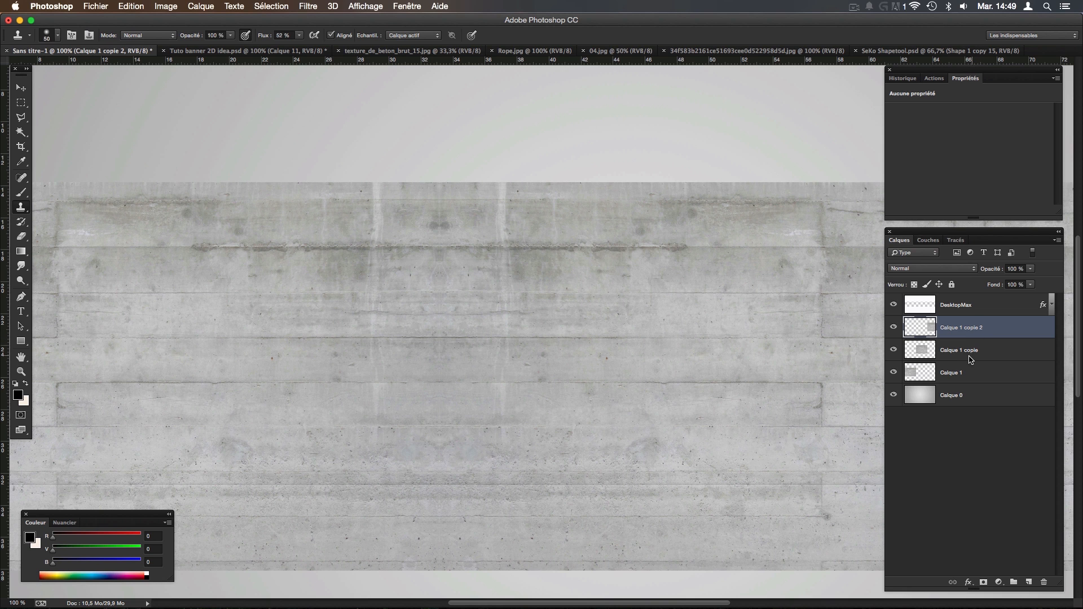
Merge the three concrete layers, Calque 1 through Calque 1 copie 2, into a single layer.
key(super+minus)
key(super+minus)
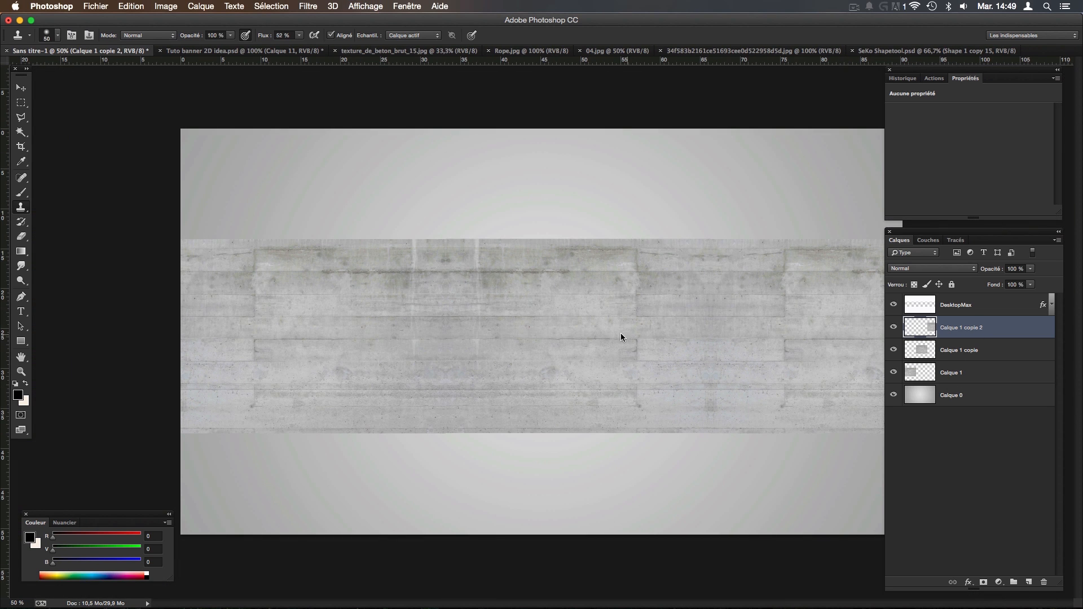
click(985, 378)
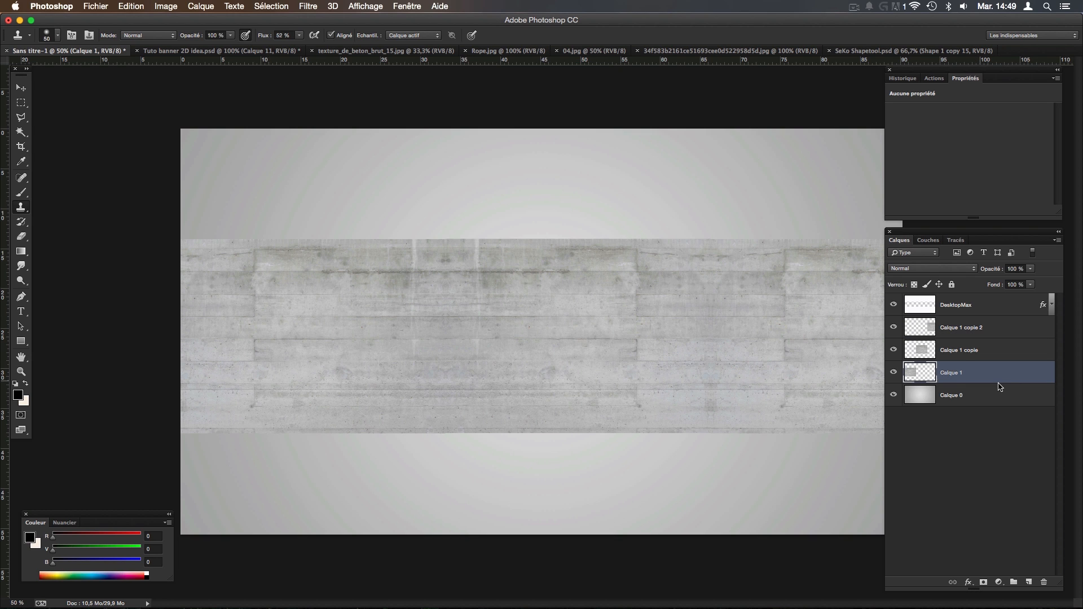
shift+click(996, 334)
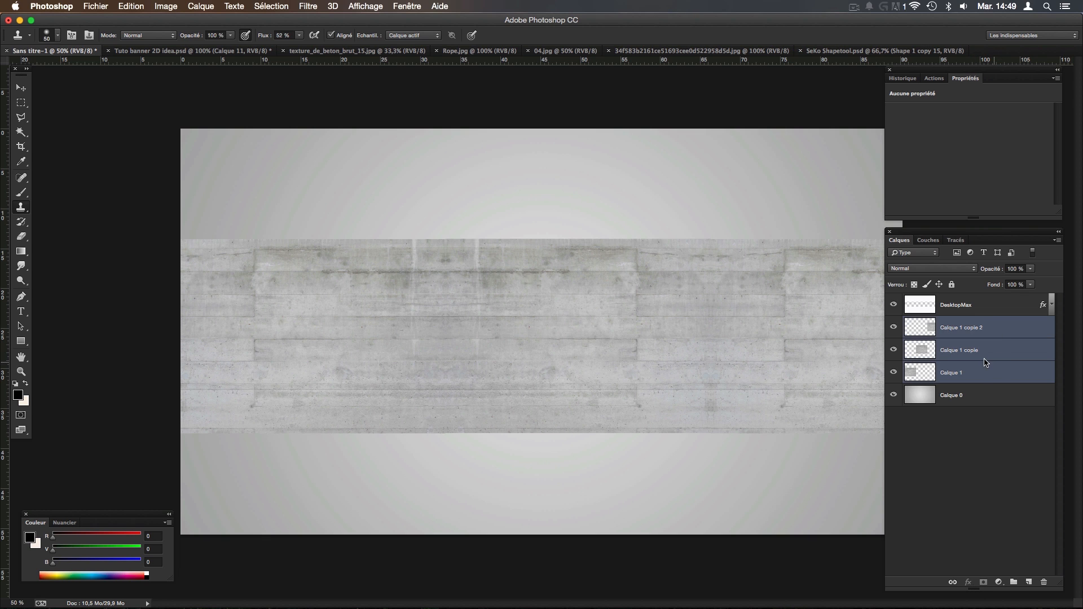
right_click(987, 364)
click(825, 453)
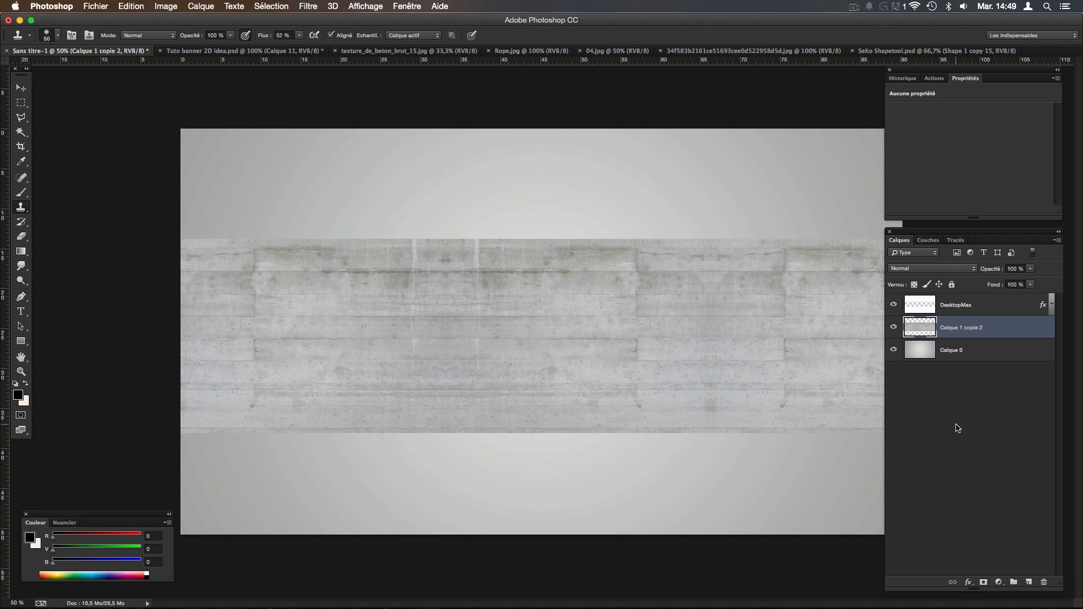
click(1027, 582)
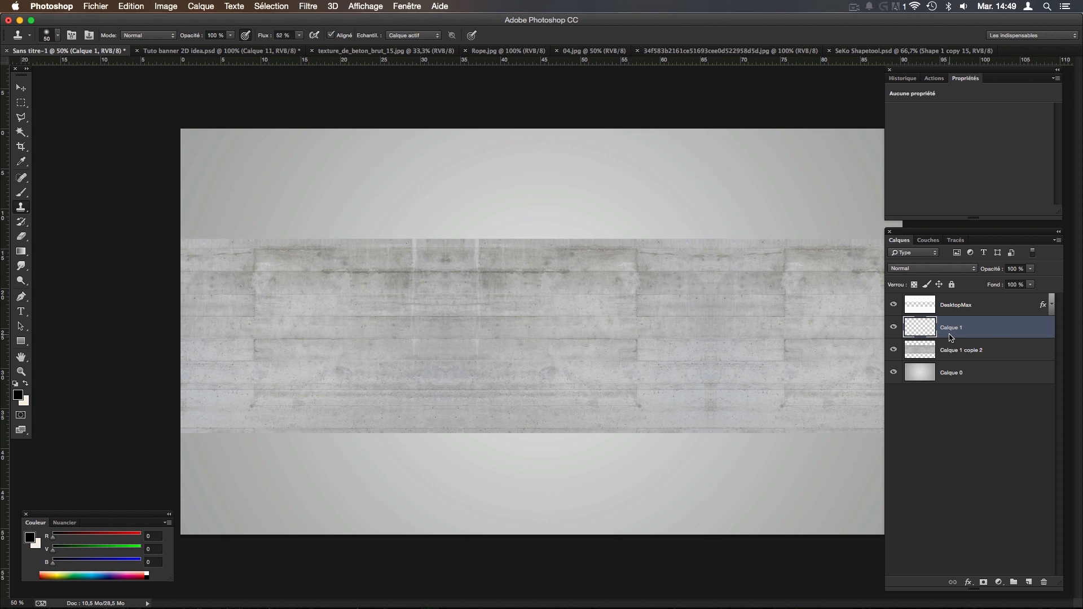
key(Delete)
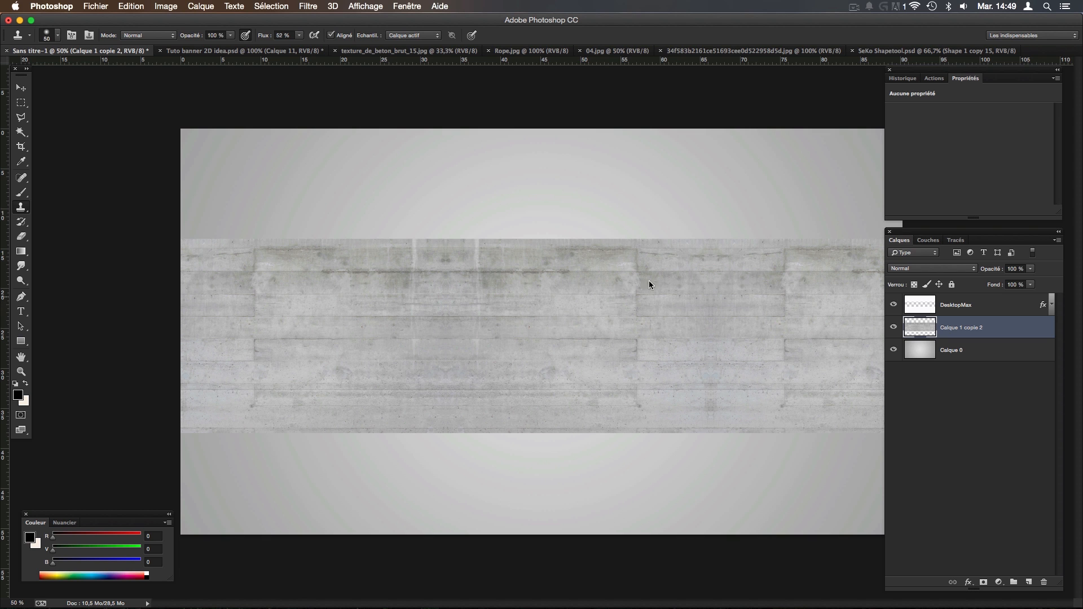
Keep the Clone Stamp sampling only the active layer (Calque actif) and open its flow setting.
key(super+plus)
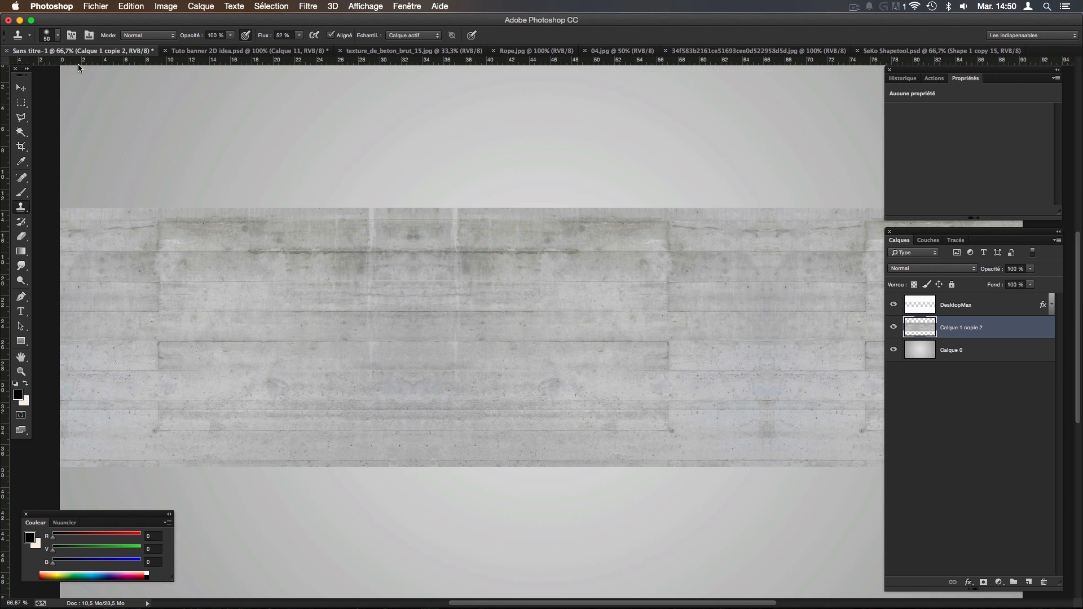
click(409, 35)
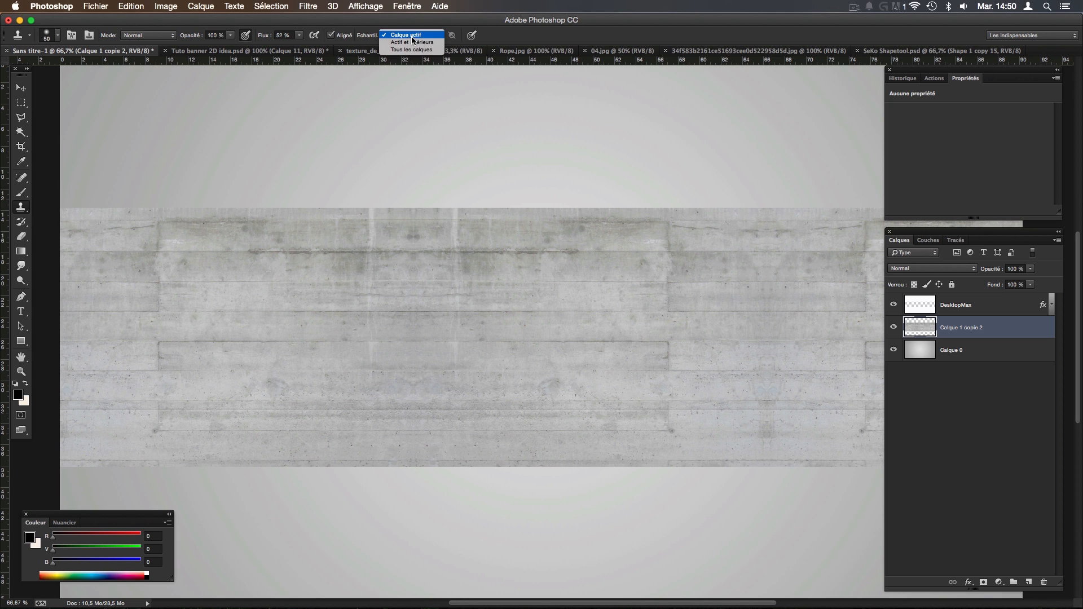
click(404, 36)
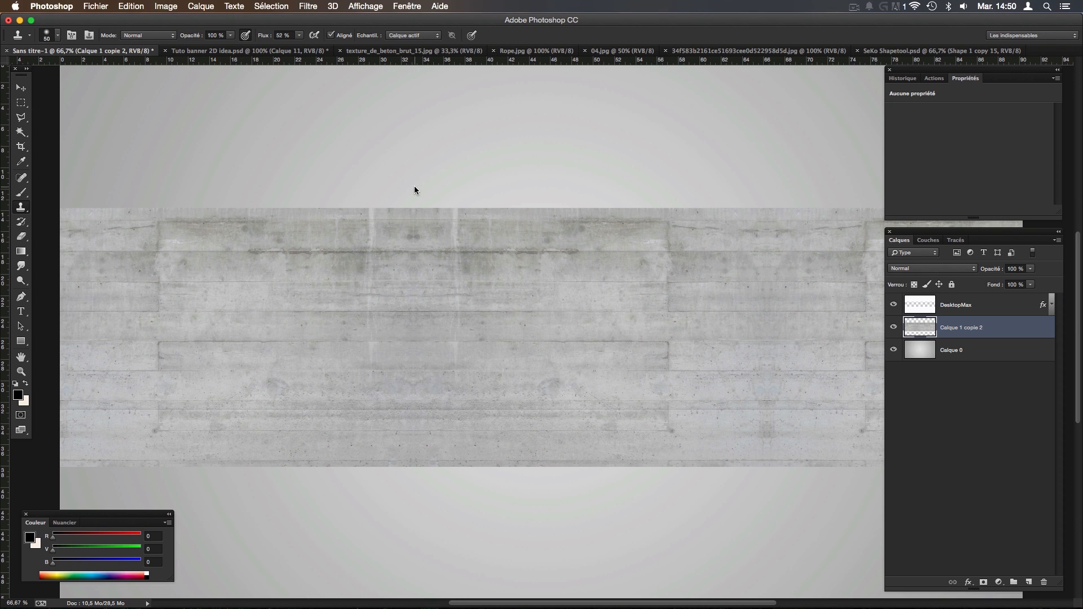
click(299, 35)
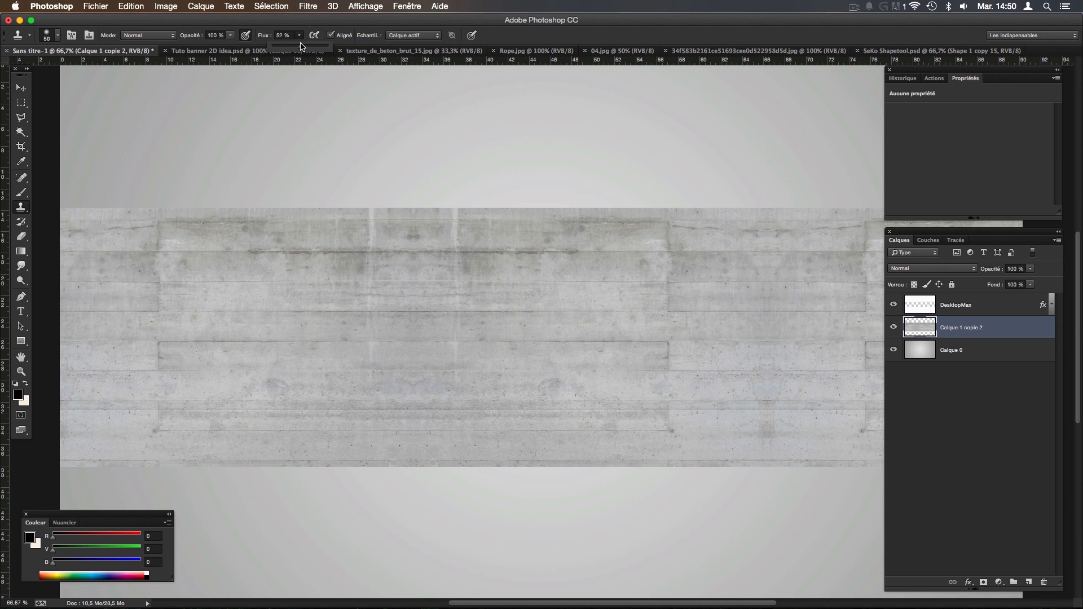
click(339, 21)
Enlarge the Clone Stamp brush to a diameter of about 497 px at 0 % hardness.
drag(414, 286, 420, 288)
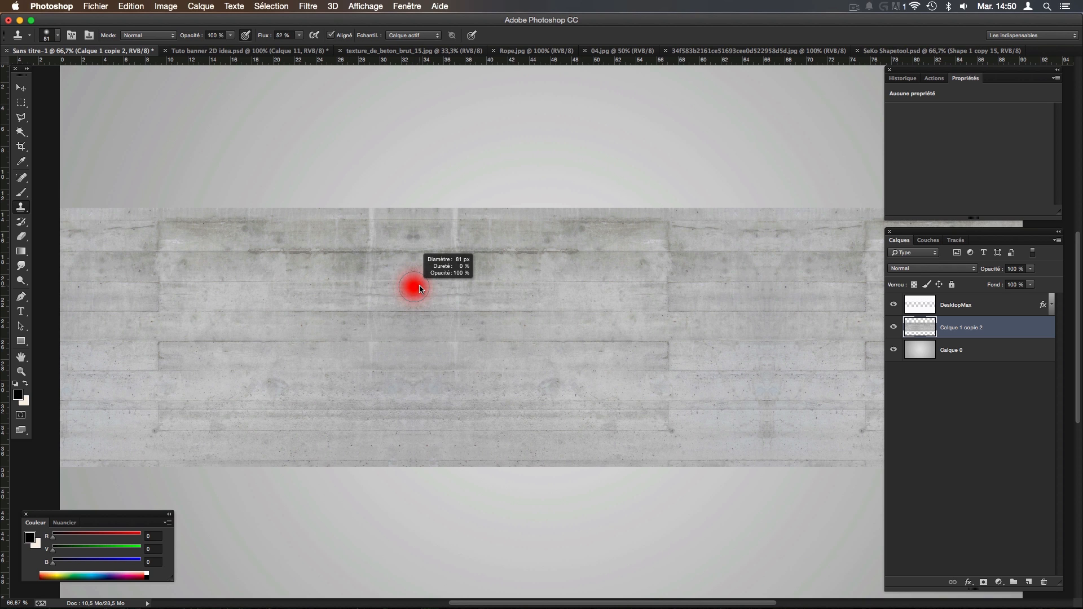
drag(420, 288, 481, 286)
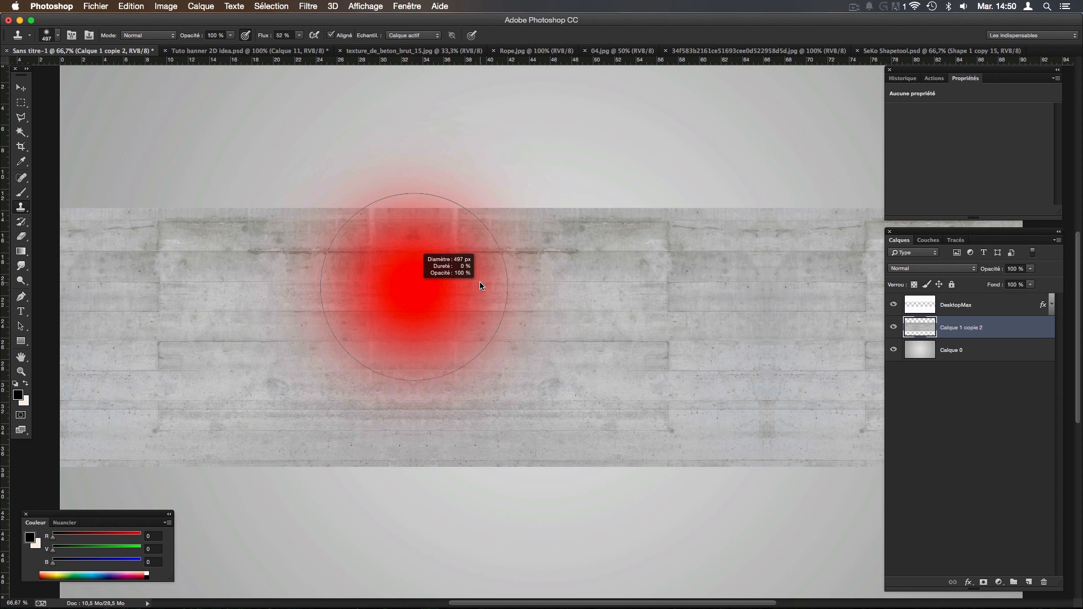
drag(481, 286, 481, 286)
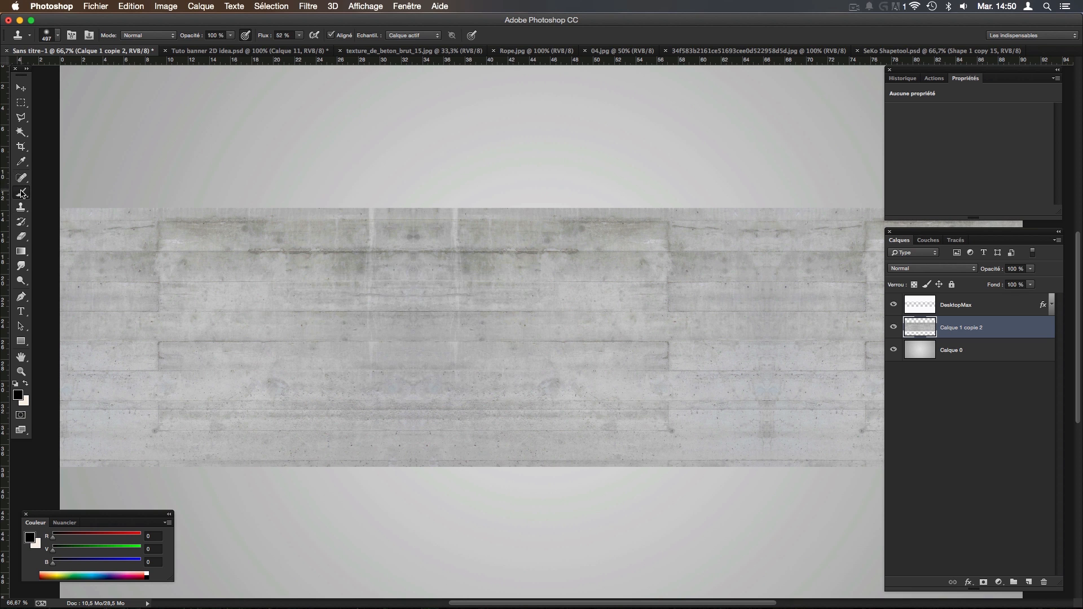
click(23, 193)
click(22, 207)
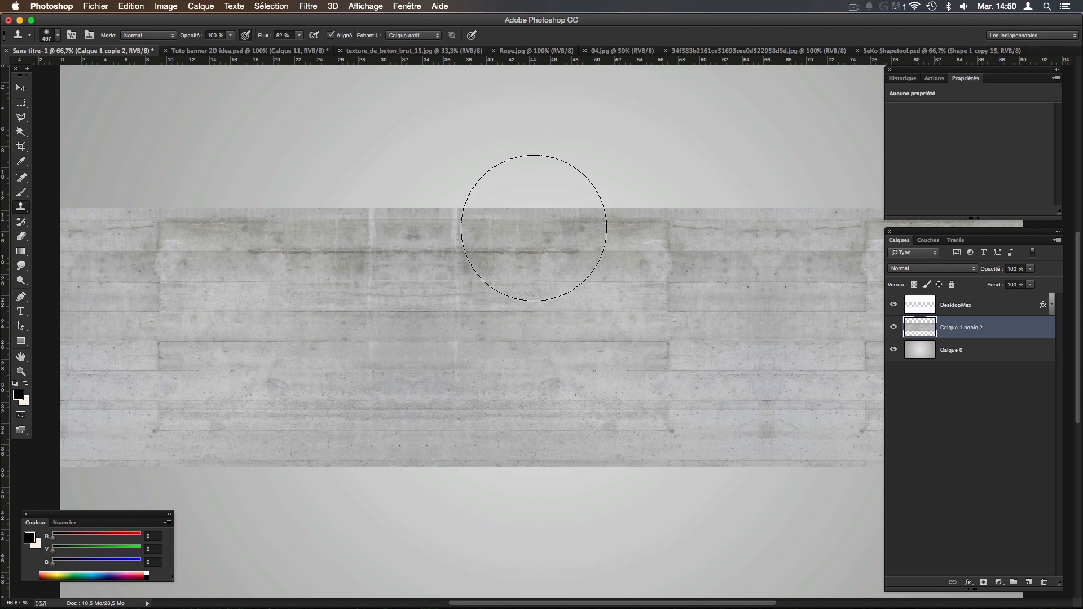
Adjust the Clone Stamp brush's size and hardness, reducing its diameter to 31 px.
drag(560, 231, 524, 234)
mouse_move(565, 233)
mouse_down()
mouse_move(565, 164)
mouse_move(546, 565)
mouse_move(561, 2)
mouse_up()
mouse_move(489, 299)
mouse_down()
mouse_move(446, 286)
mouse_move(427, 264)
mouse_up()
Clone plain concrete over the left-hand pale vertical streak near the wall's mirror seam, from the upper edge down to the lower boards.
key(super+plus)
key(super+plus)
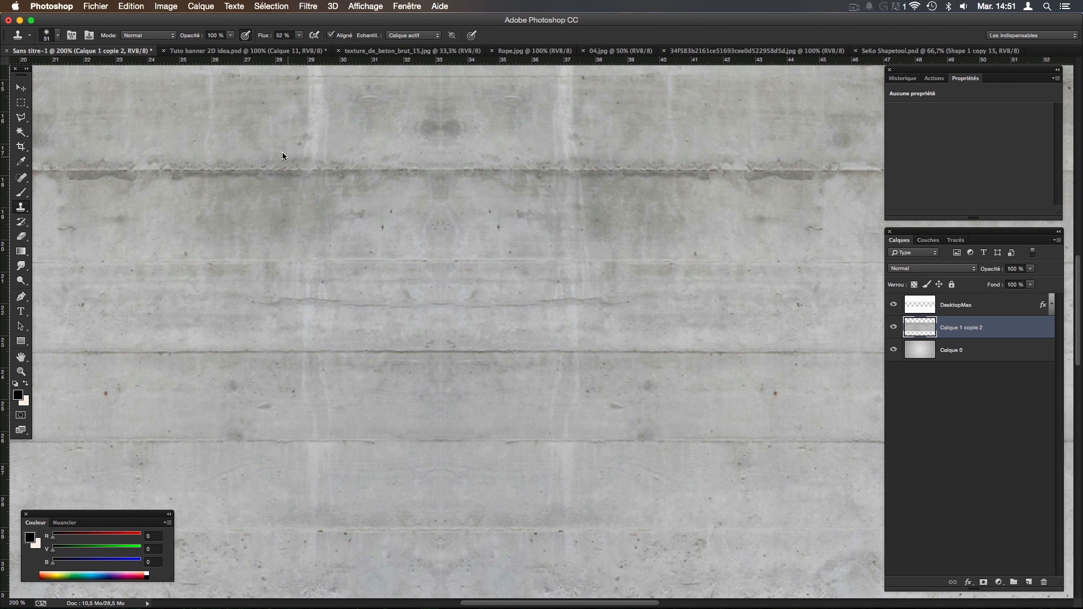
scroll(285, 192, up, 5)
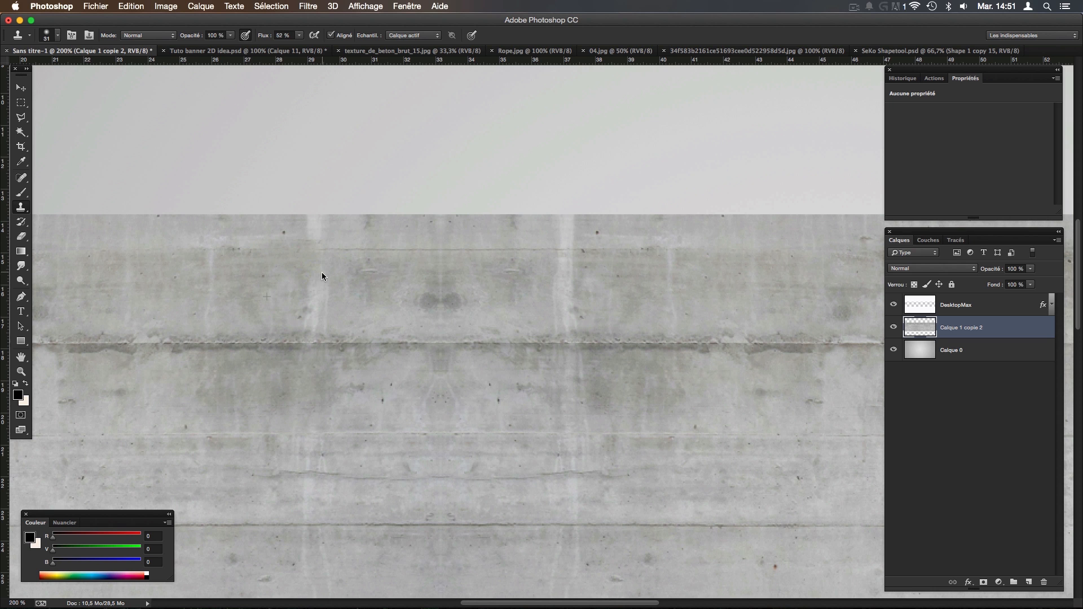
scroll(310, 223, down, 4)
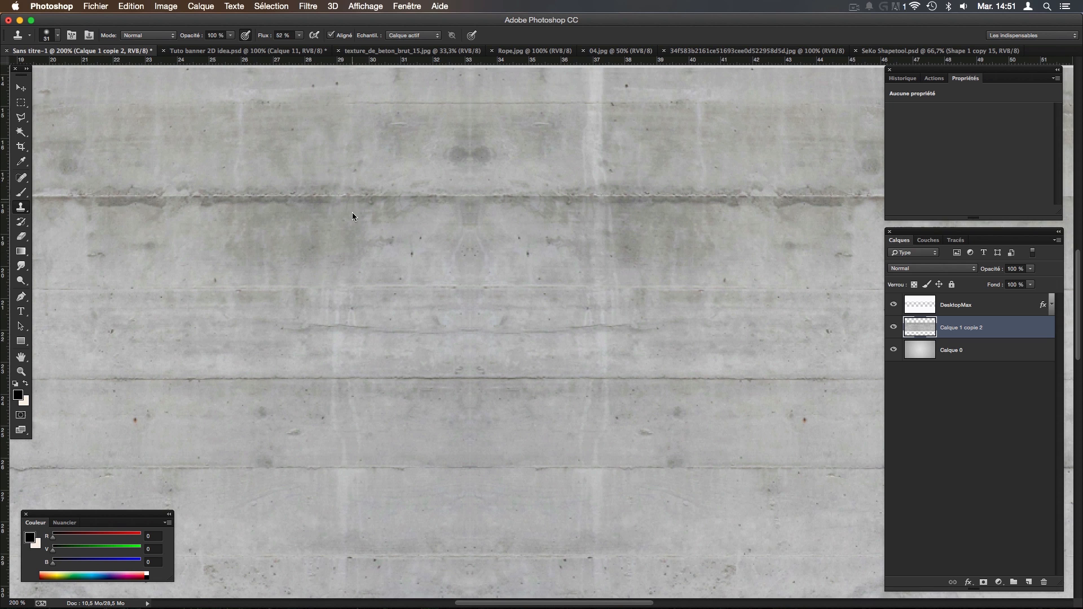
scroll(340, 320, down, 5)
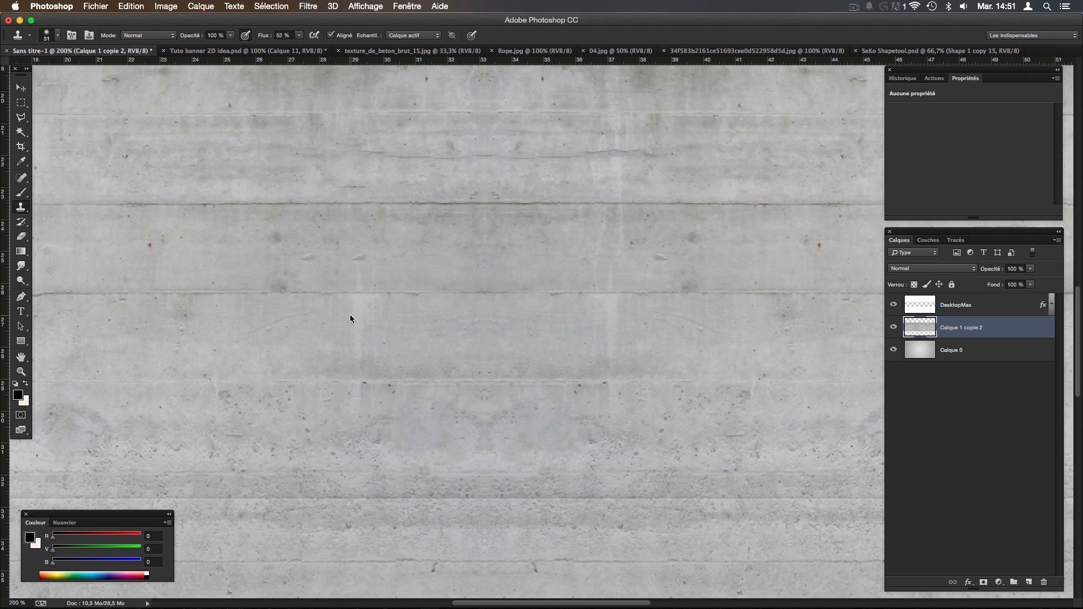
scroll(348, 382, down, 2)
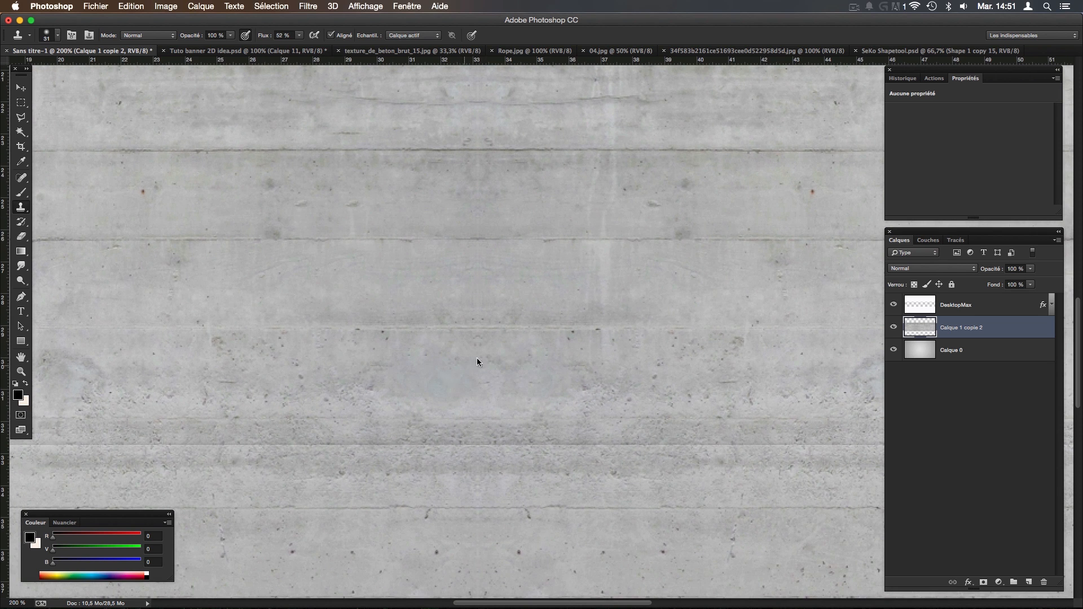
scroll(372, 349, up, 1)
scroll(367, 327, right, 2)
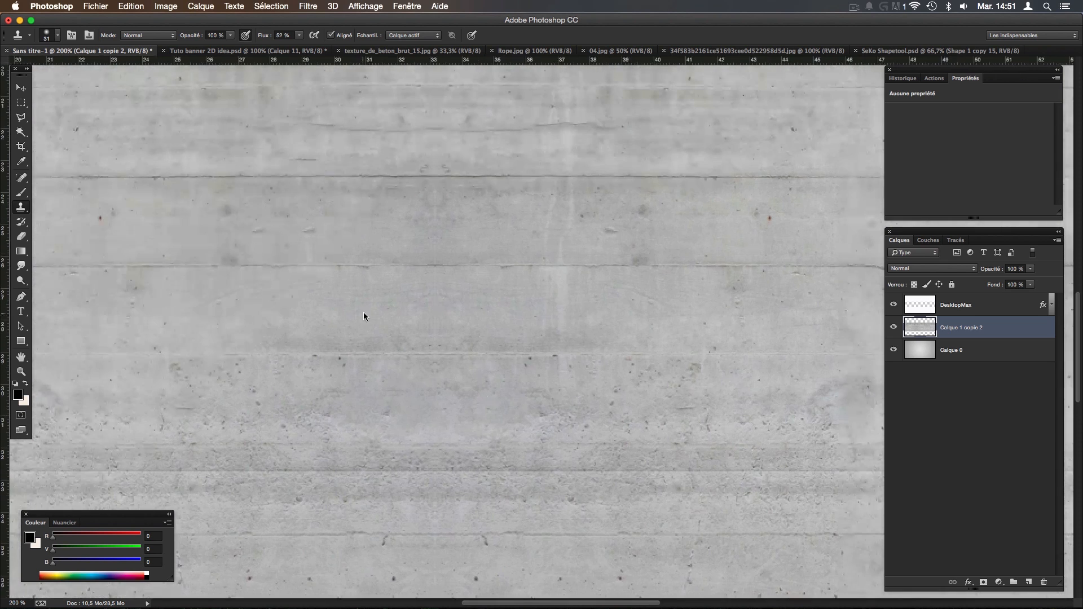
scroll(446, 285, up, 1)
scroll(409, 234, up, 3)
scroll(380, 240, right, 1)
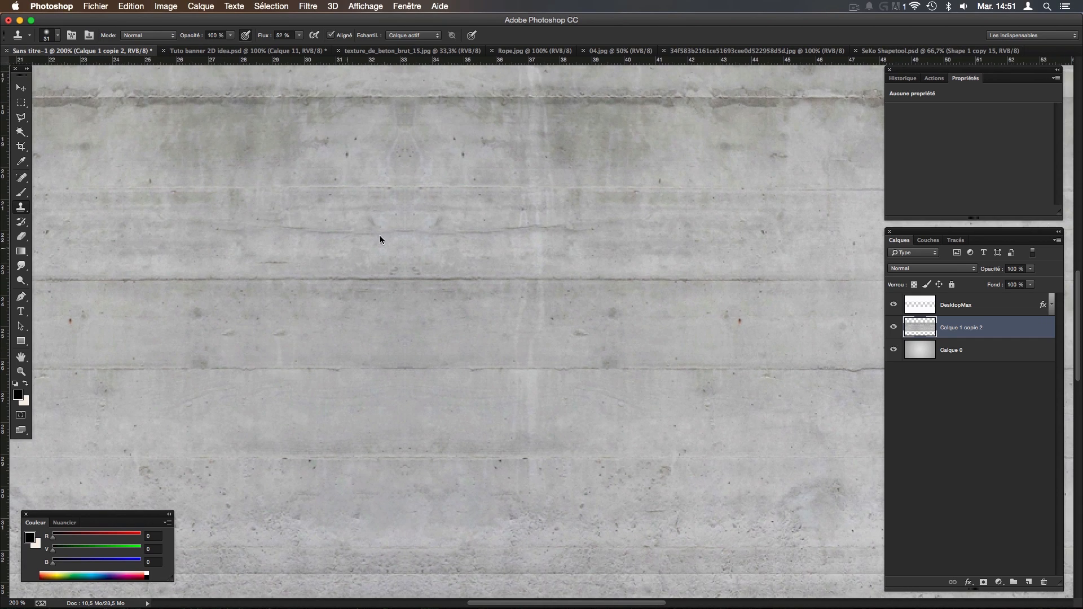
scroll(409, 254, up, 3)
scroll(384, 237, right, 1)
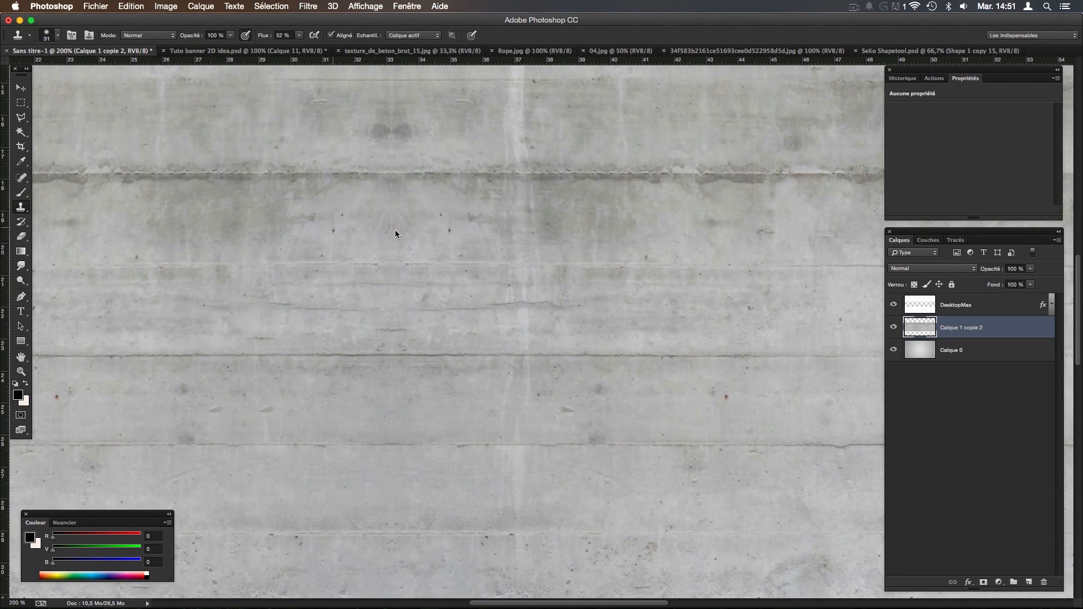
Clone clean concrete over the bluish stains on the lower boards in the right-hand section of the wall.
scroll(363, 293, up, 7)
scroll(394, 300, right, 20)
scroll(451, 312, left, 6)
scroll(497, 317, down, 5)
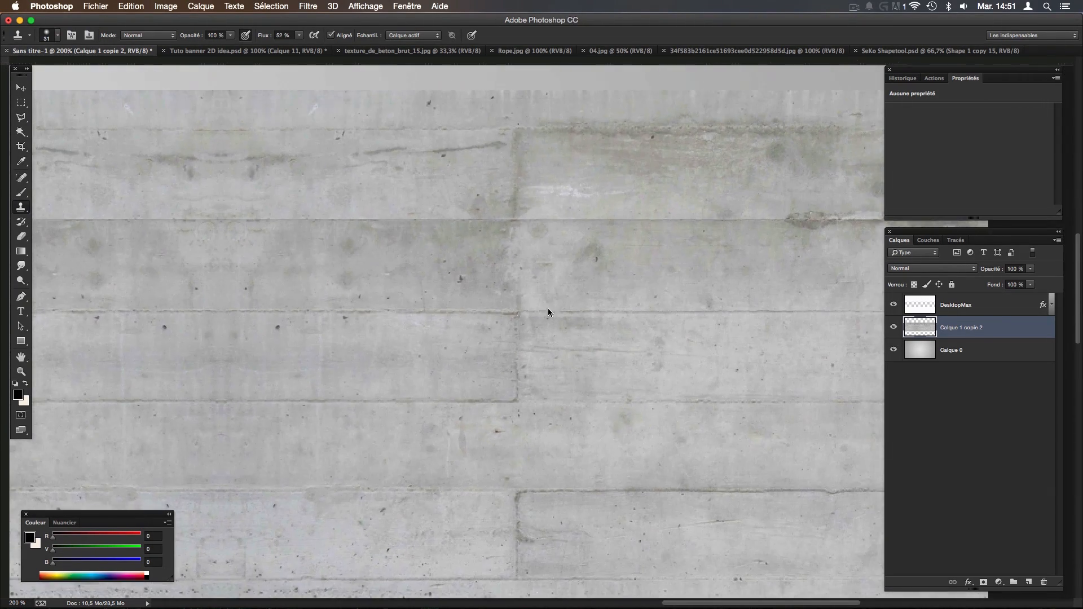
scroll(531, 319, down, 6)
scroll(451, 395, left, 5)
click(300, 476)
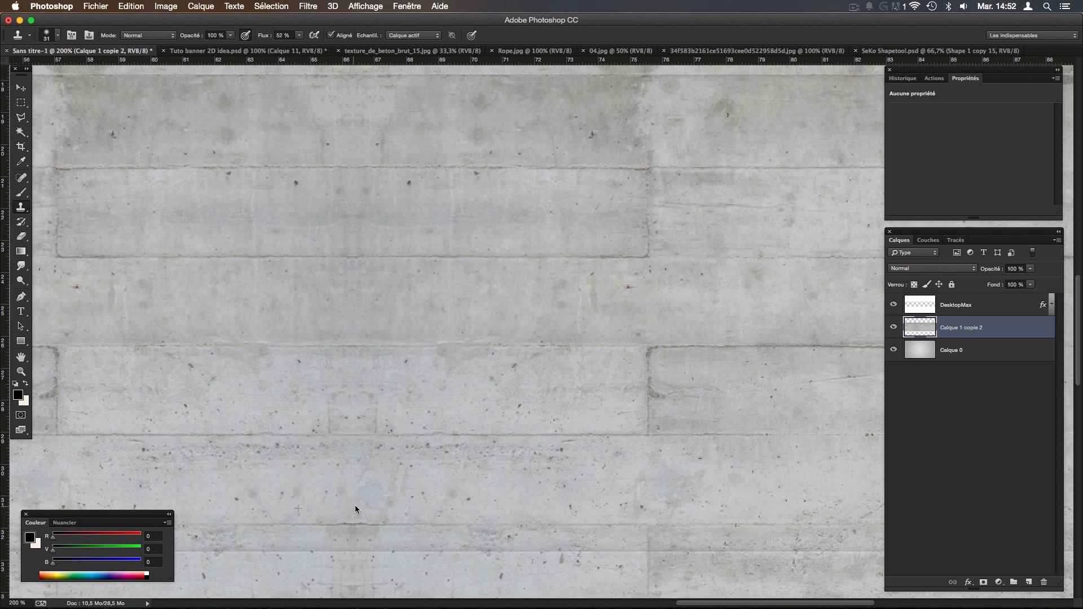
Clone plain concrete over the dark mirrored marks at the seam in the second board from the wall's upper edge.
scroll(451, 438, up, 1)
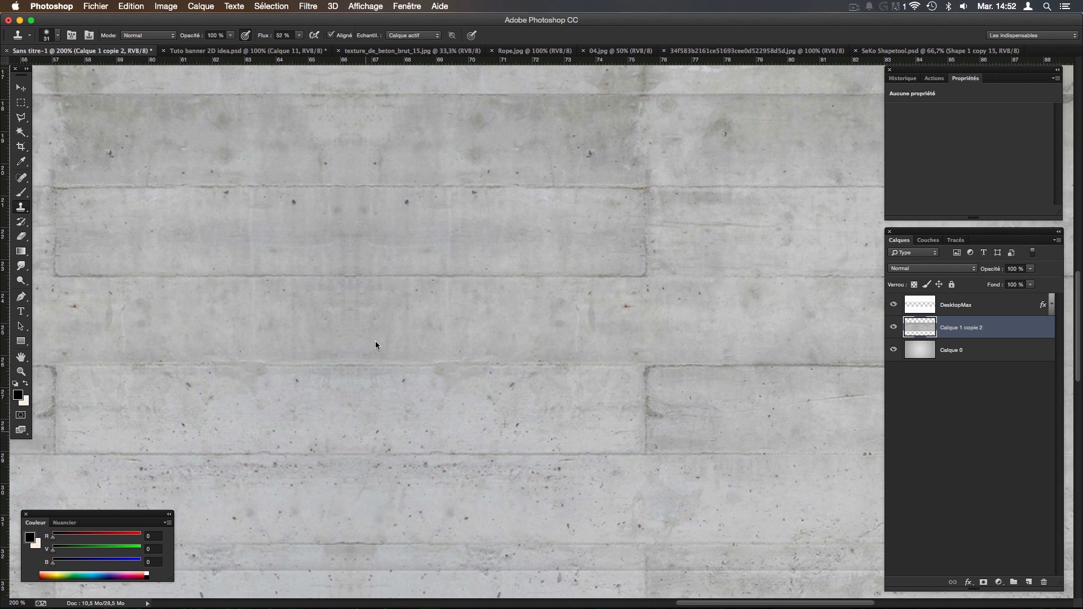
scroll(290, 293, up, 10)
scroll(242, 363, right, 1)
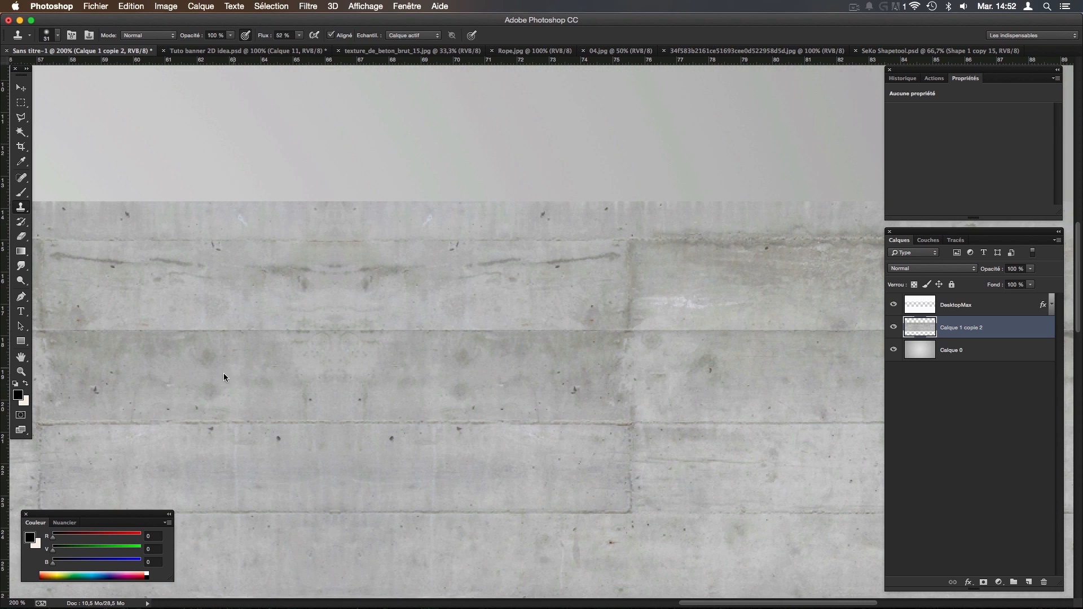
drag(289, 280, 370, 276)
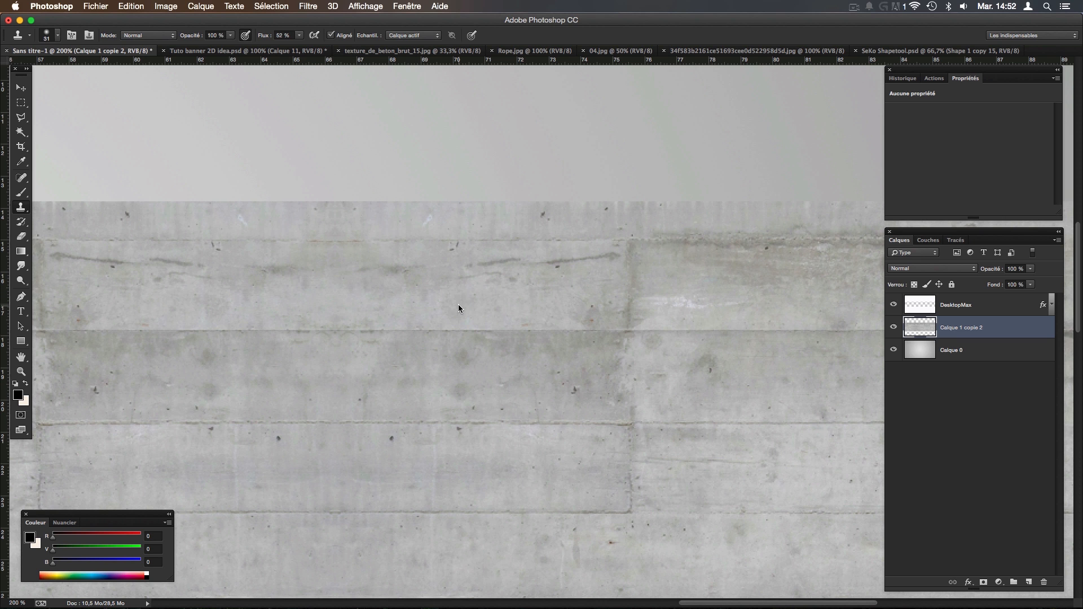
Reduce the concrete layer Calque 1 copie 2 to 46 % opacity and add a layer mask to it.
key(super+minus)
key(super+minus)
key(super+minus)
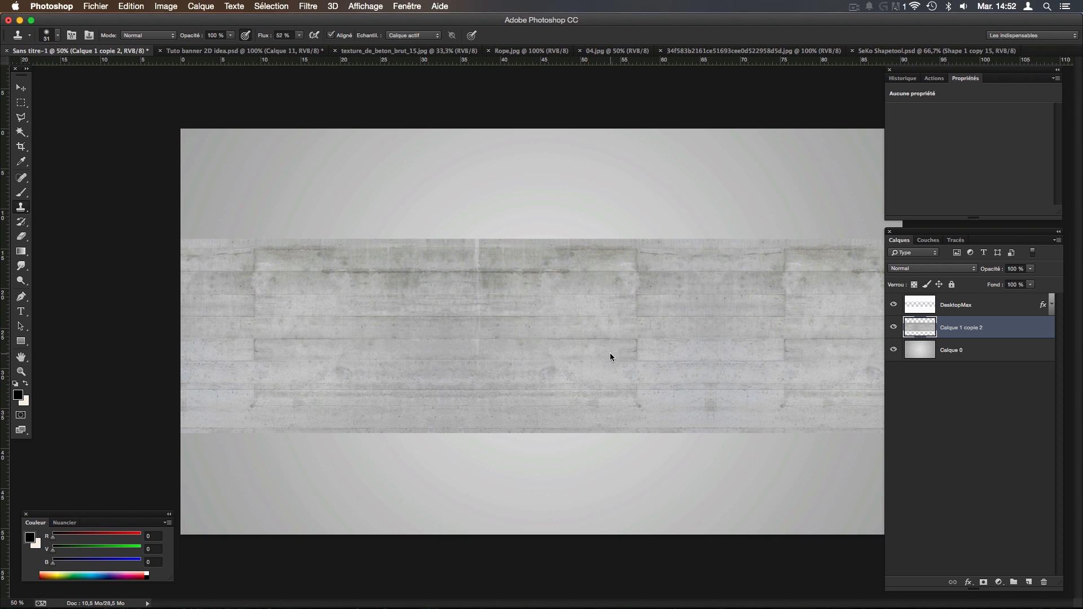
drag(1029, 269, 1002, 282)
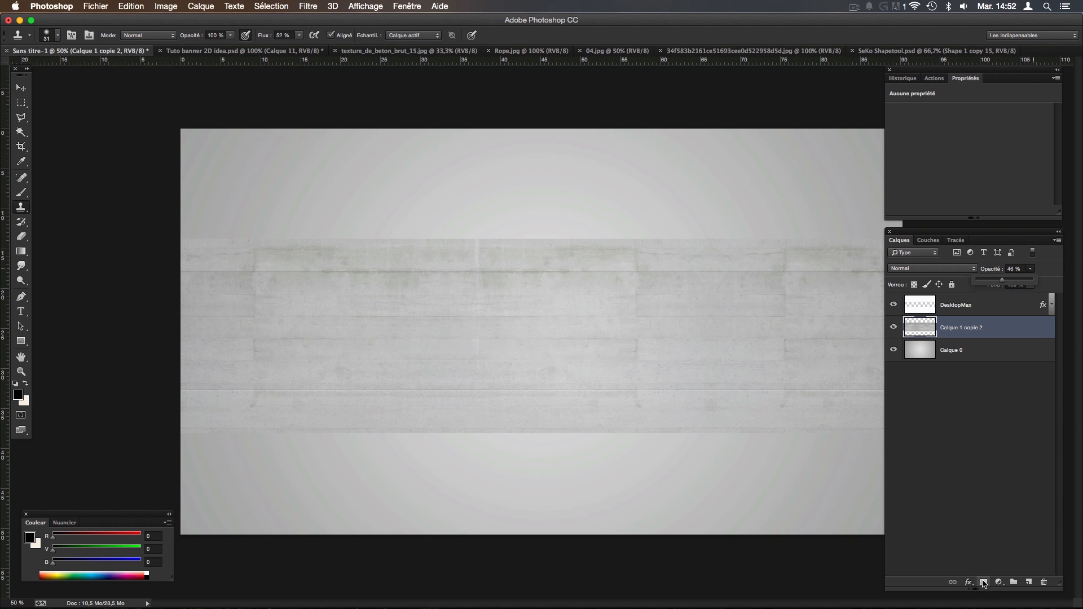
click(981, 333)
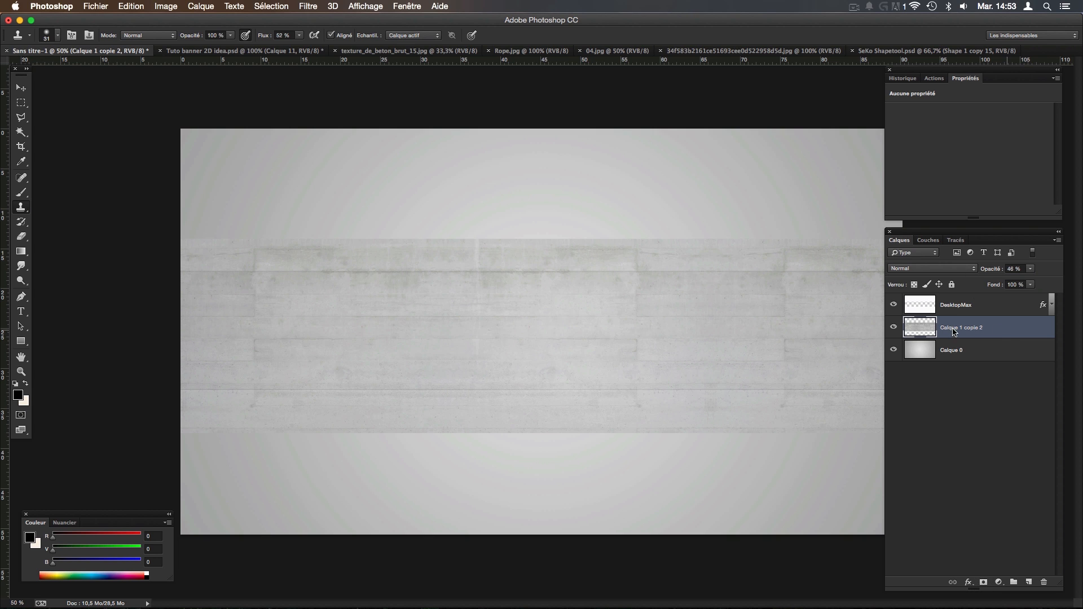
click(984, 582)
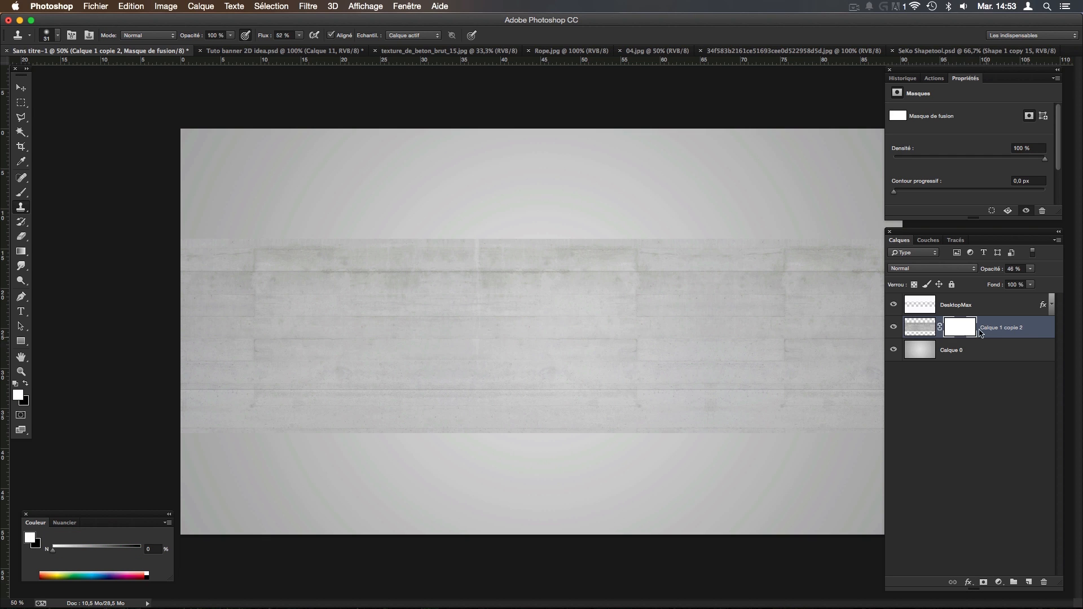
Paint the mask black with the 275 px soft Brush along the concrete's upper and lower edges to fade them into the background.
click(20, 193)
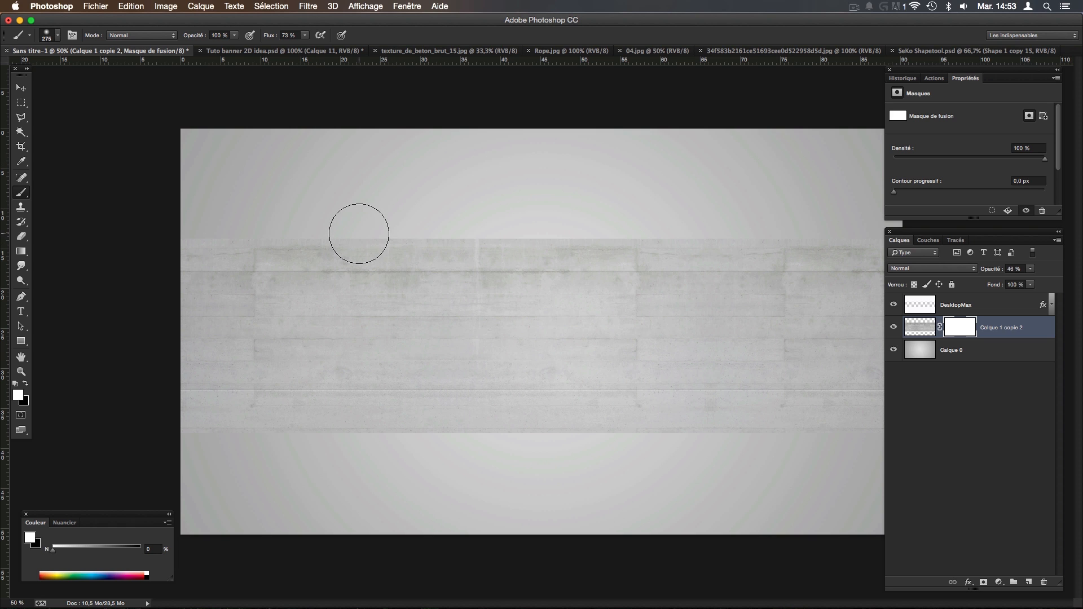
key(x)
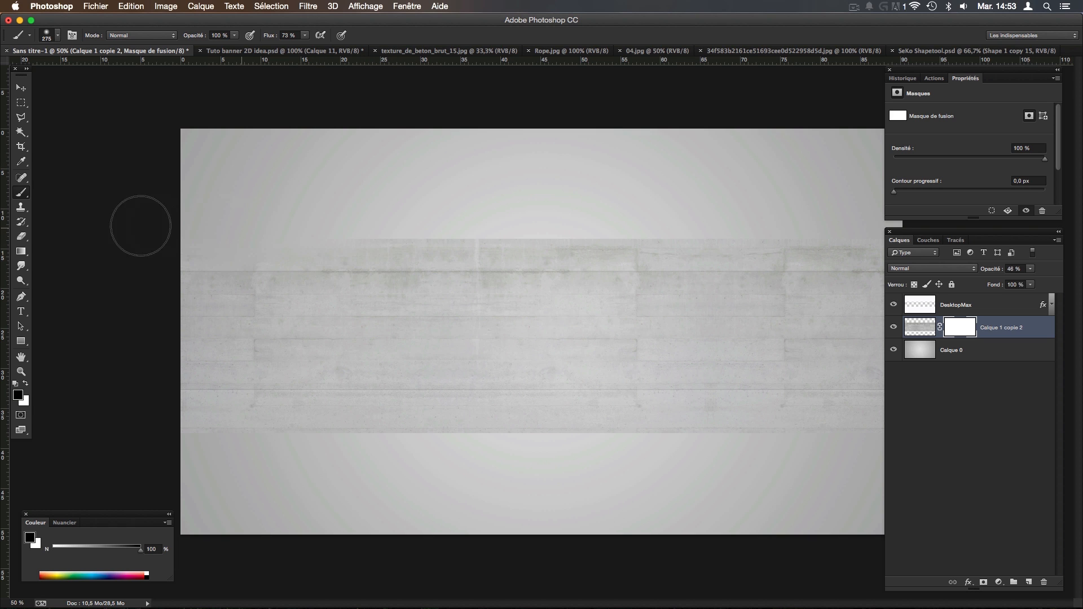
mouse_move(503, 210)
mouse_down()
mouse_move(485, 213)
mouse_move(915, 217)
mouse_move(418, 218)
mouse_up()
mouse_move(310, 450)
mouse_down()
mouse_move(424, 461)
mouse_move(381, 444)
mouse_move(624, 461)
mouse_move(895, 442)
mouse_move(770, 447)
mouse_up()
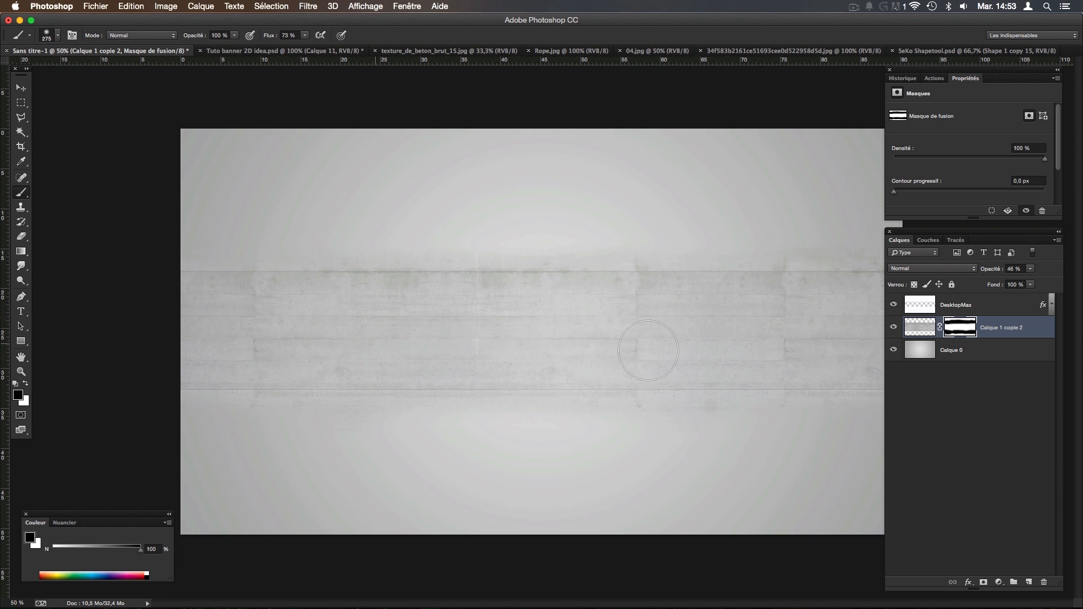
click(21, 103)
drag(104, 97, 1033, 270)
key(super+d)
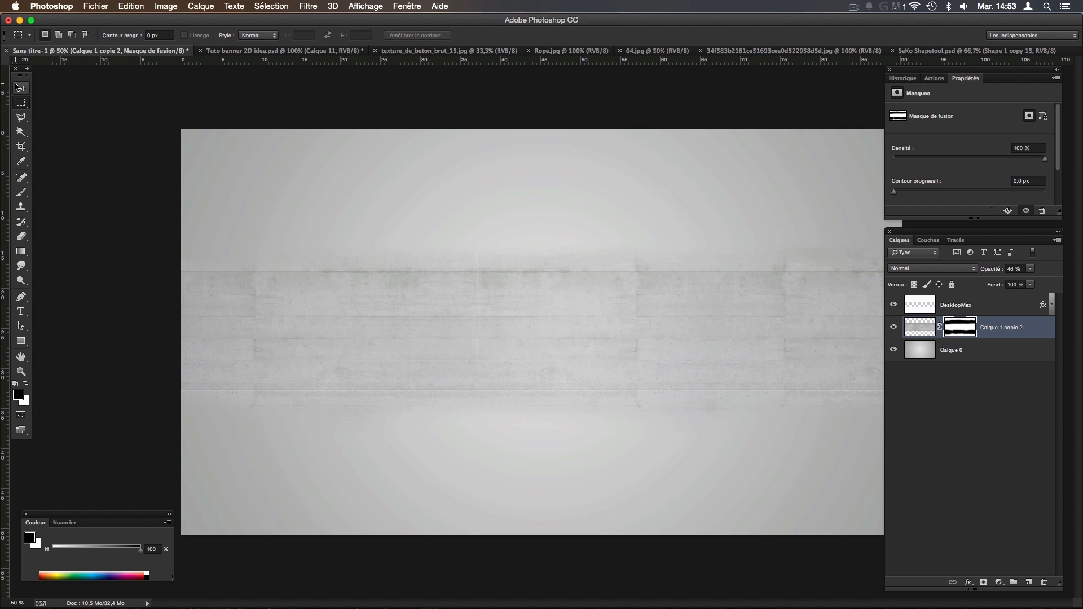
click(20, 88)
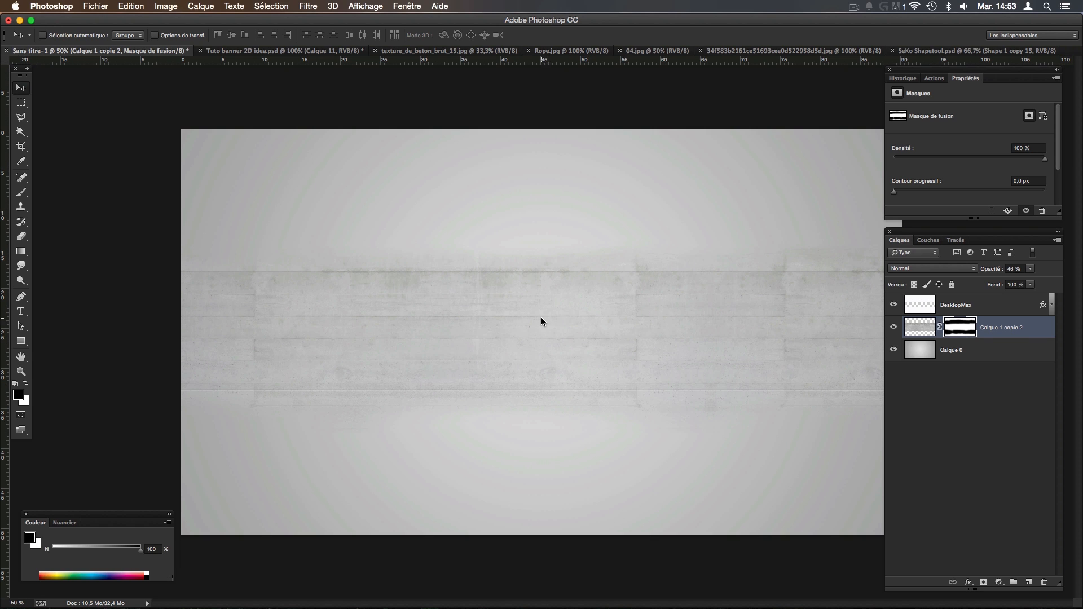
Compare the new banner with the reference Tuto banner 2D idea.psd, examining the trapezoid recess around the engraved logo.
click(347, 51)
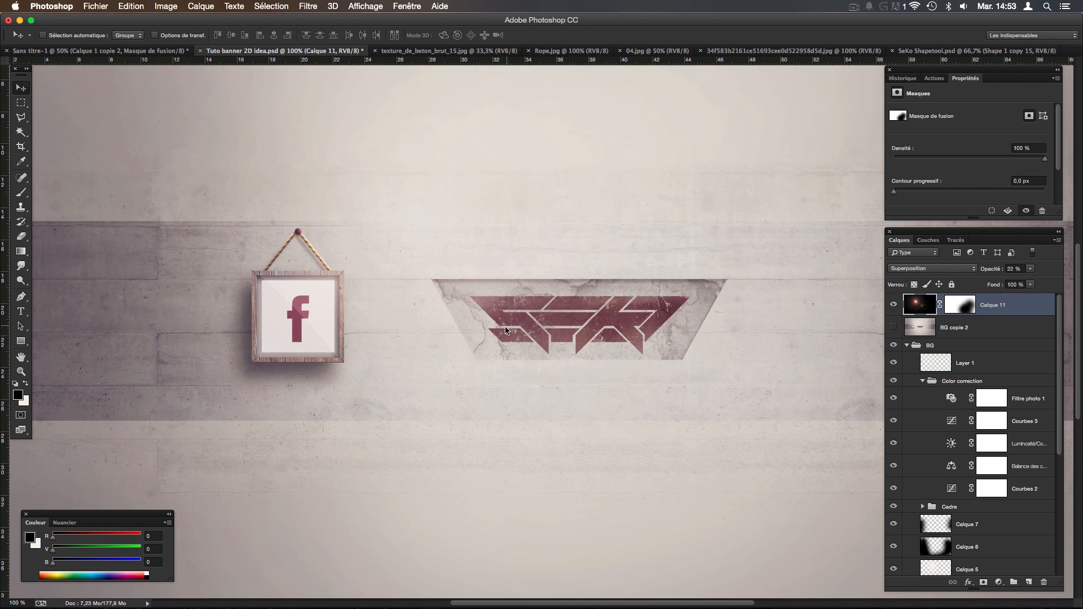
key(ctrl+shift+Tab)
key(super+plus)
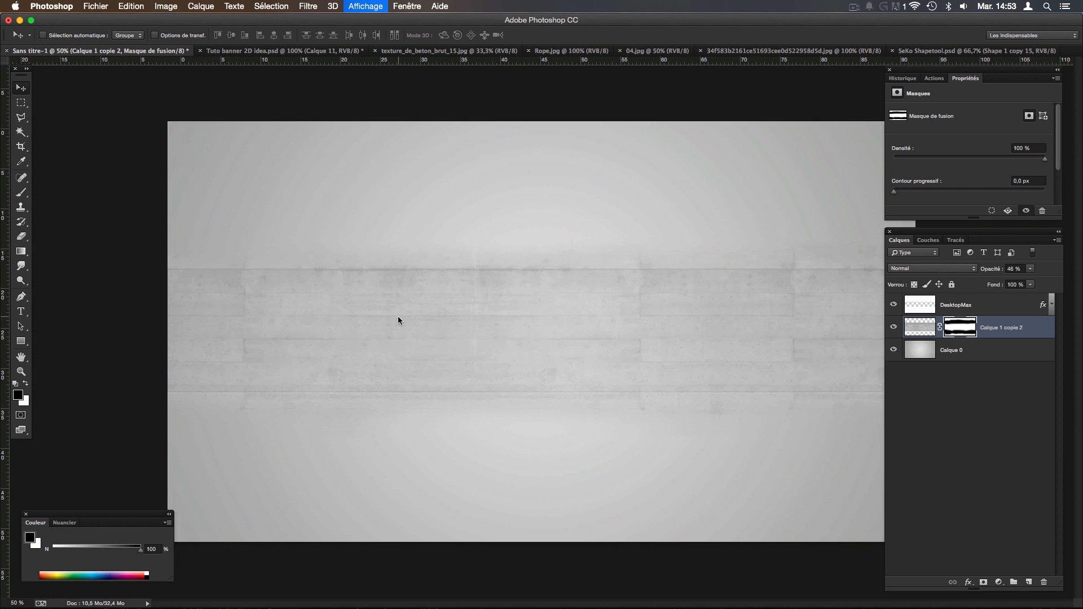
mouse_move(27, 107)
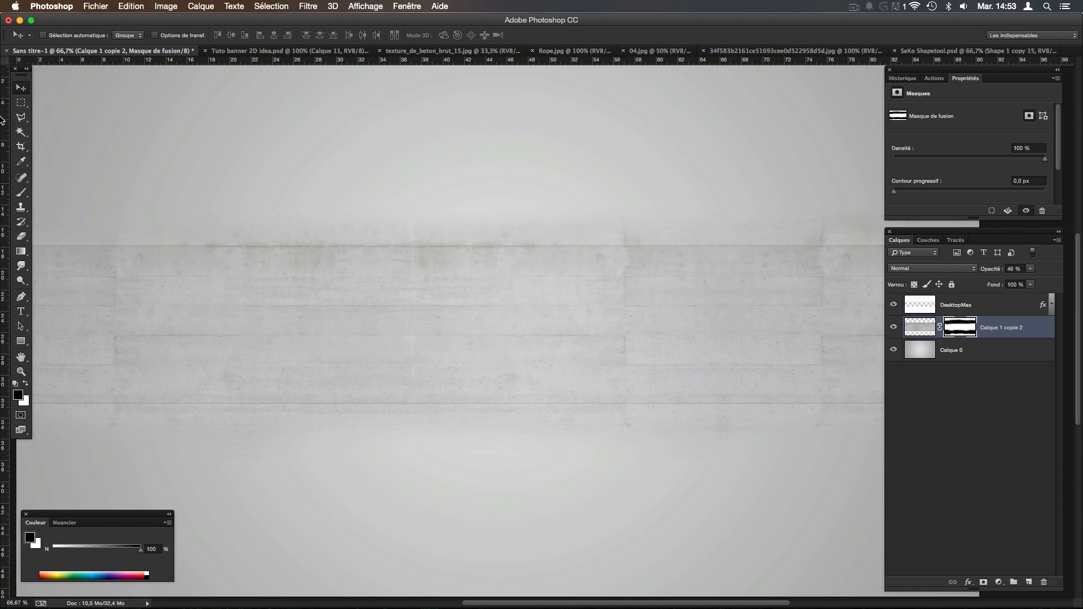
key(l)
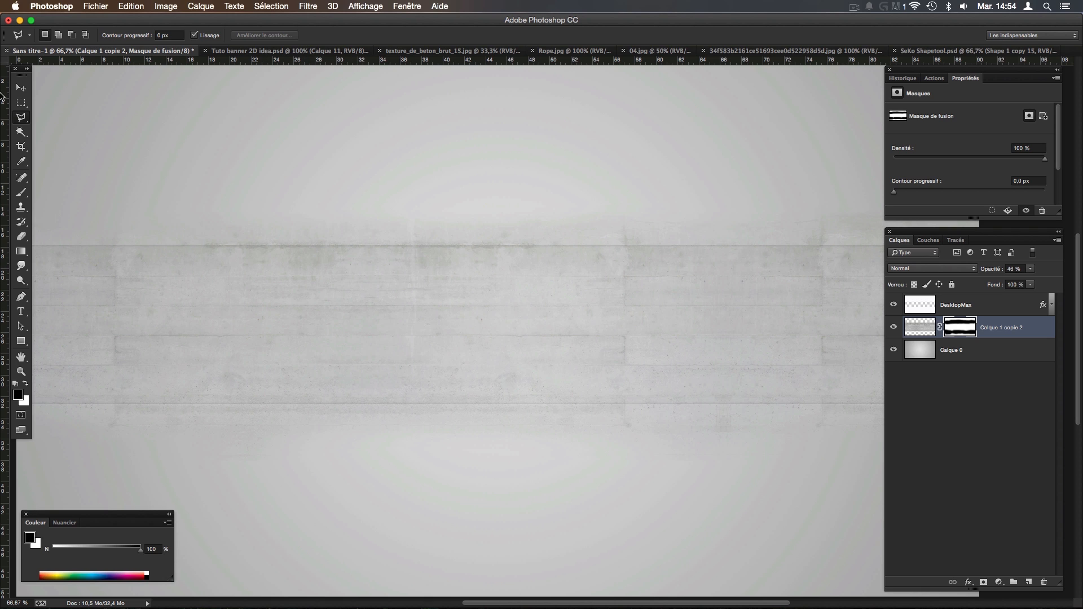
click(27, 103)
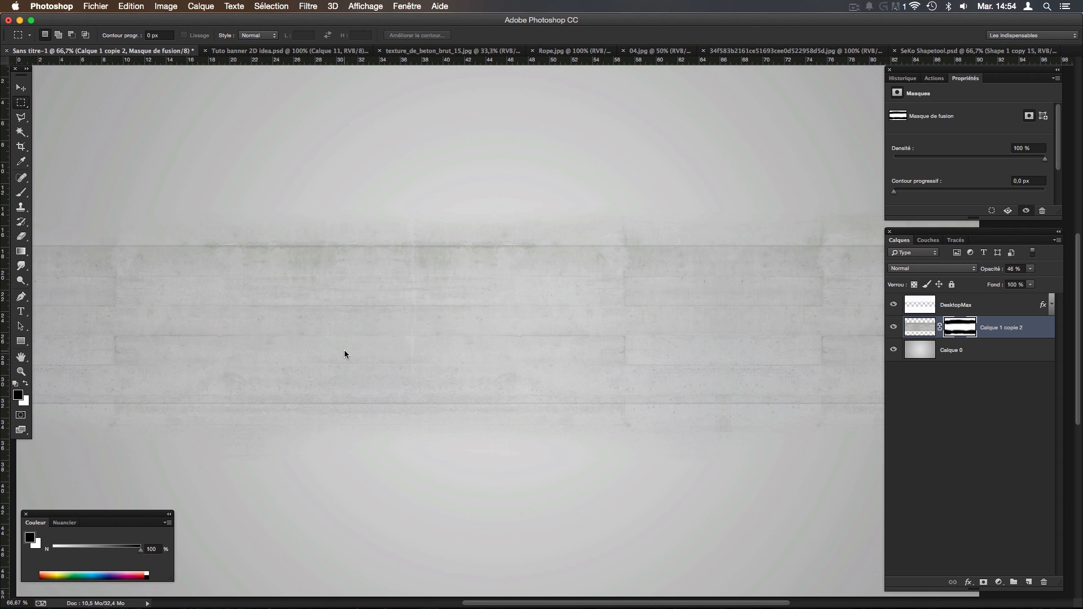
click(24, 117)
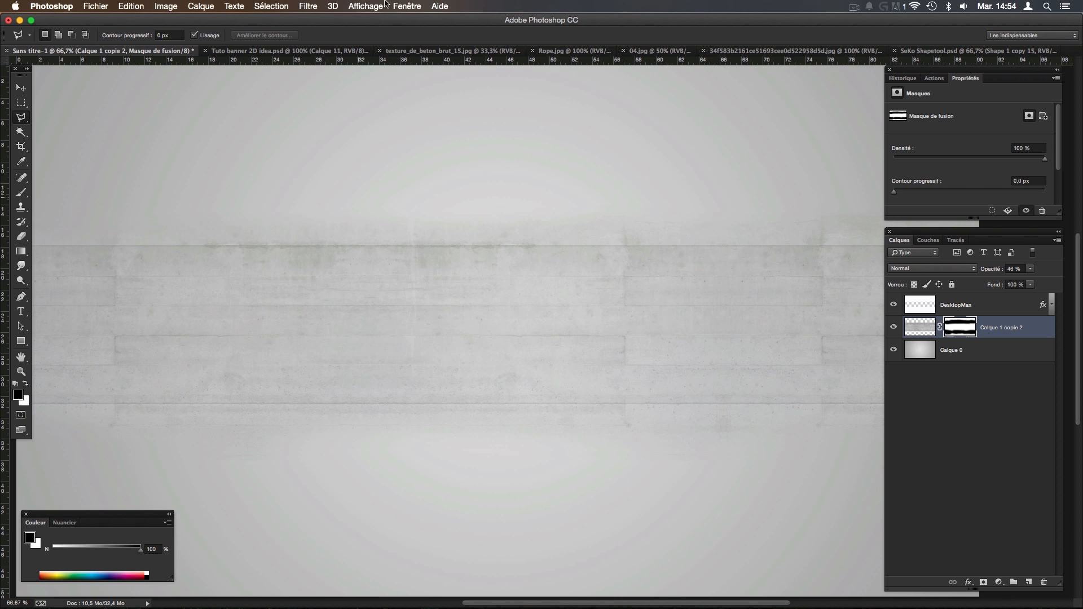
click(316, 51)
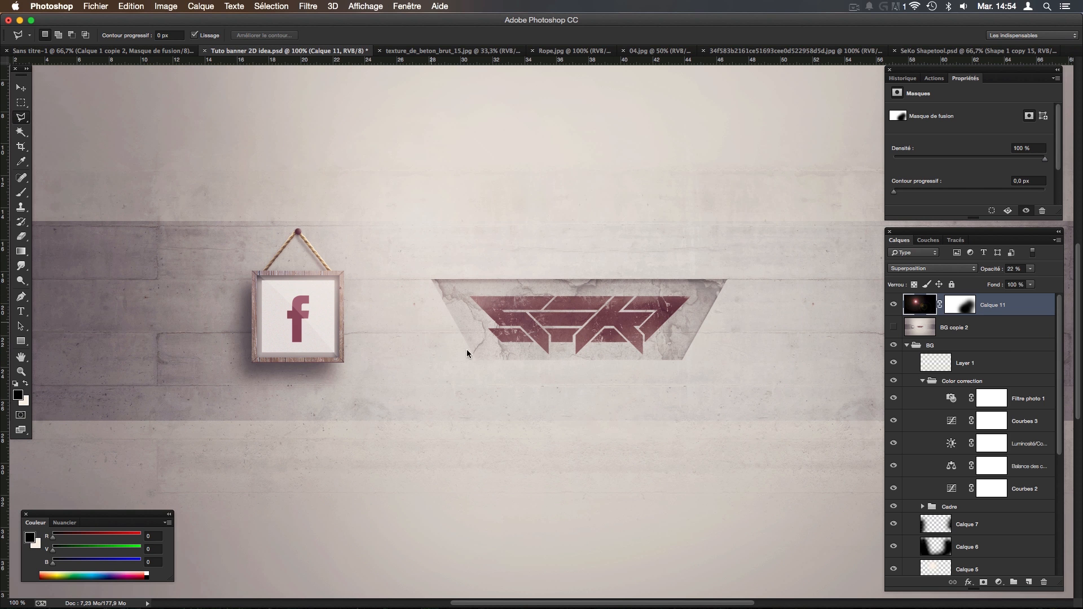
click(90, 52)
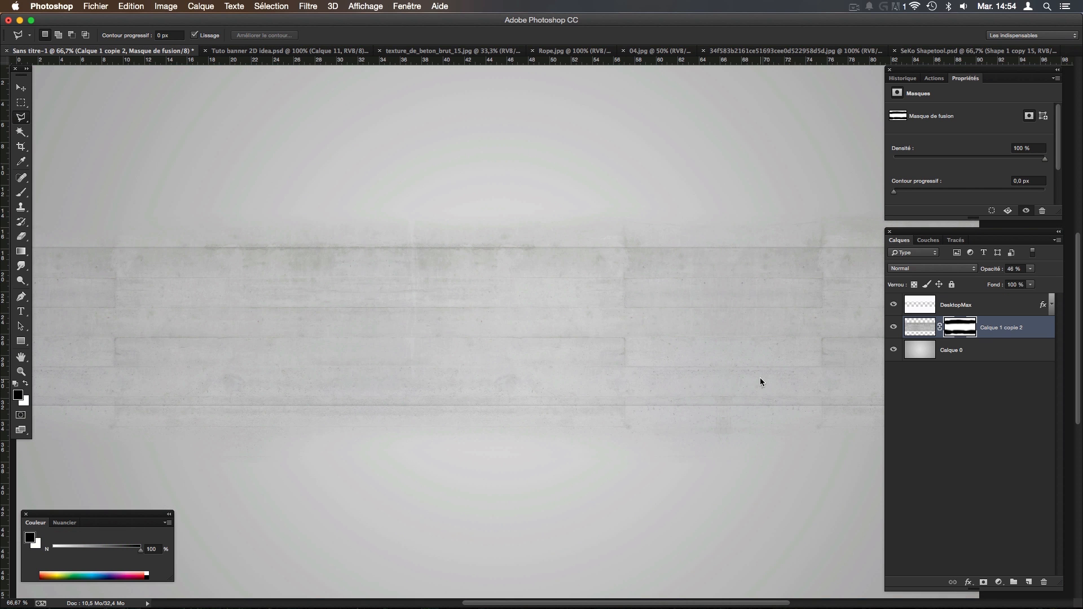
On a new layer, outline the left half of a trapezoid with the Polygonal Lasso, fill it black and deselect.
click(1029, 582)
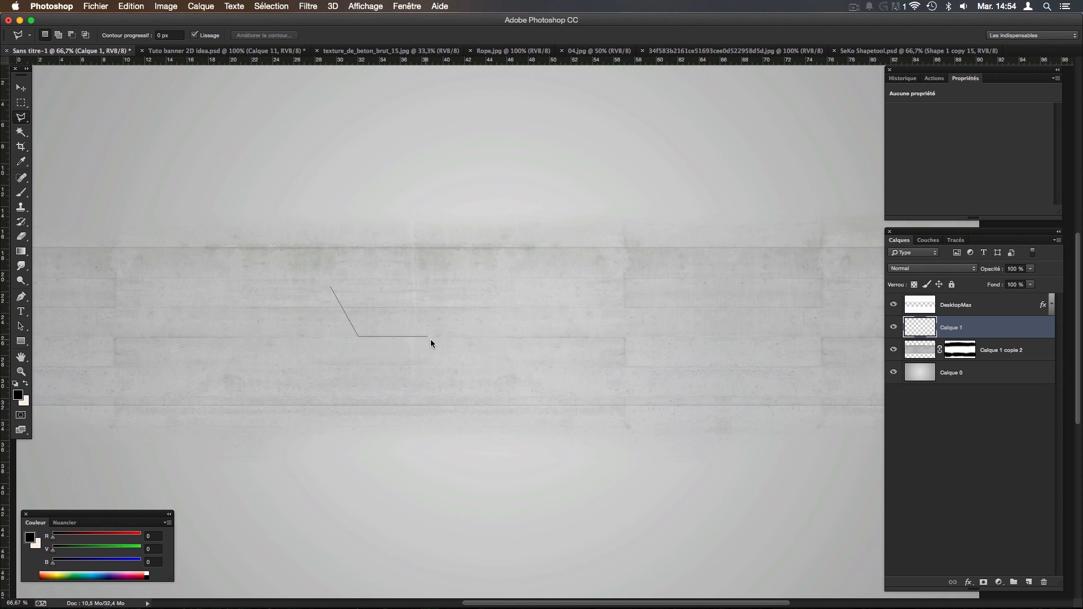
click(437, 285)
click(331, 287)
key(shift+F5)
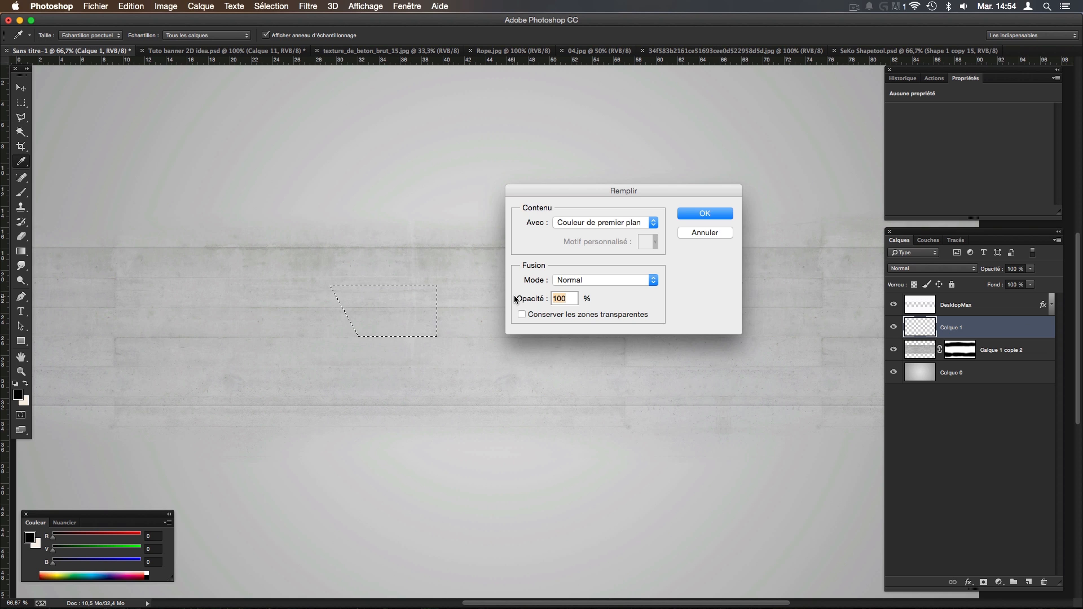
key(Escape)
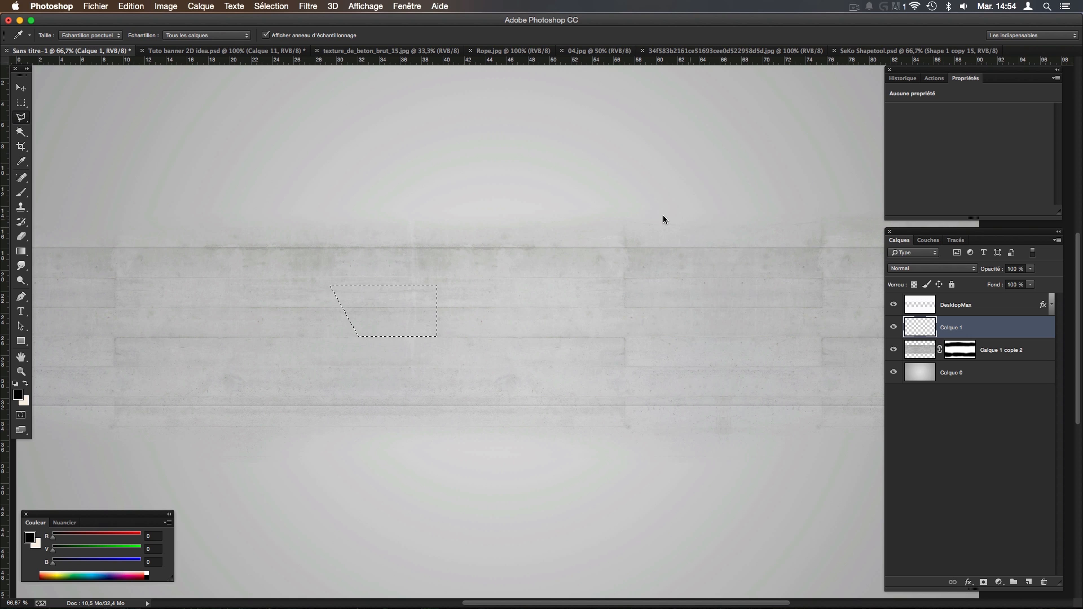
key(alt+BackSpace)
key(super+d)
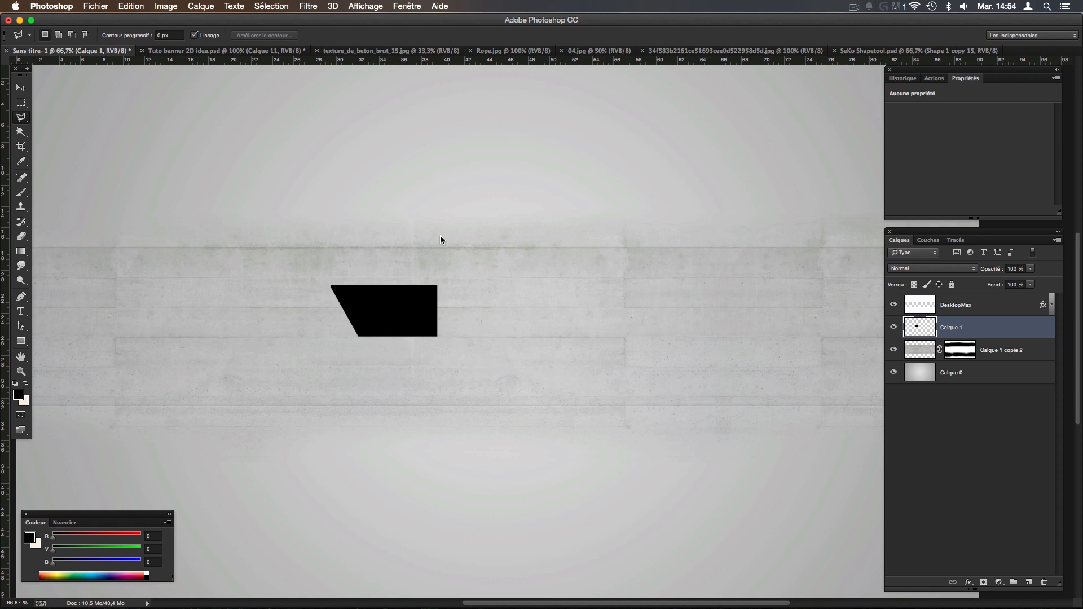
Duplicate the black half-trapezoid layer, flip the copy horizontally and move it right so both halves form a full trapezoid.
key(super+j)
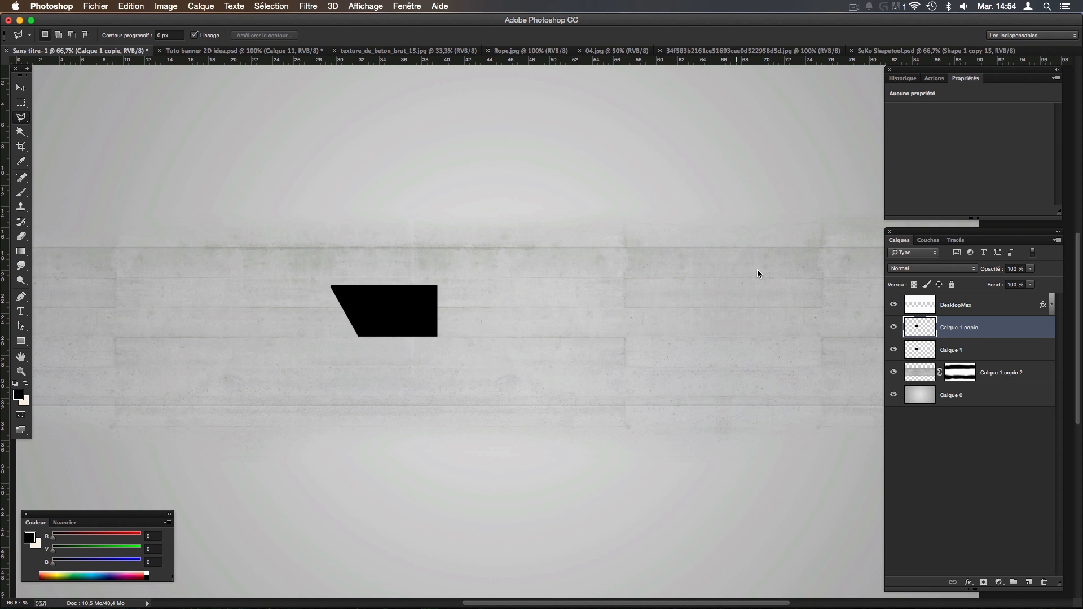
click(130, 7)
mouse_move(260, 256)
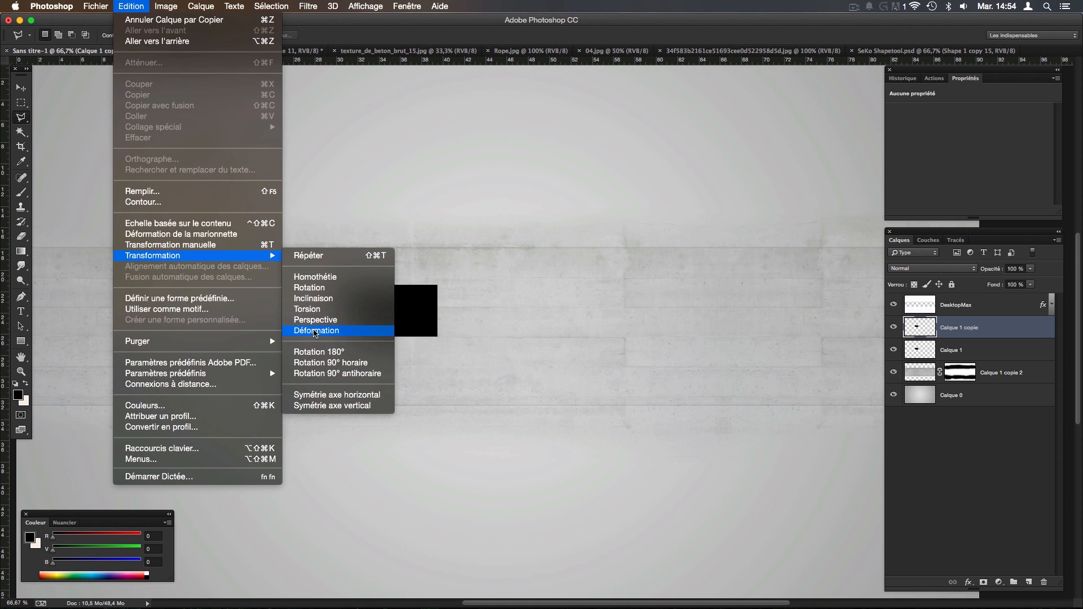
click(355, 398)
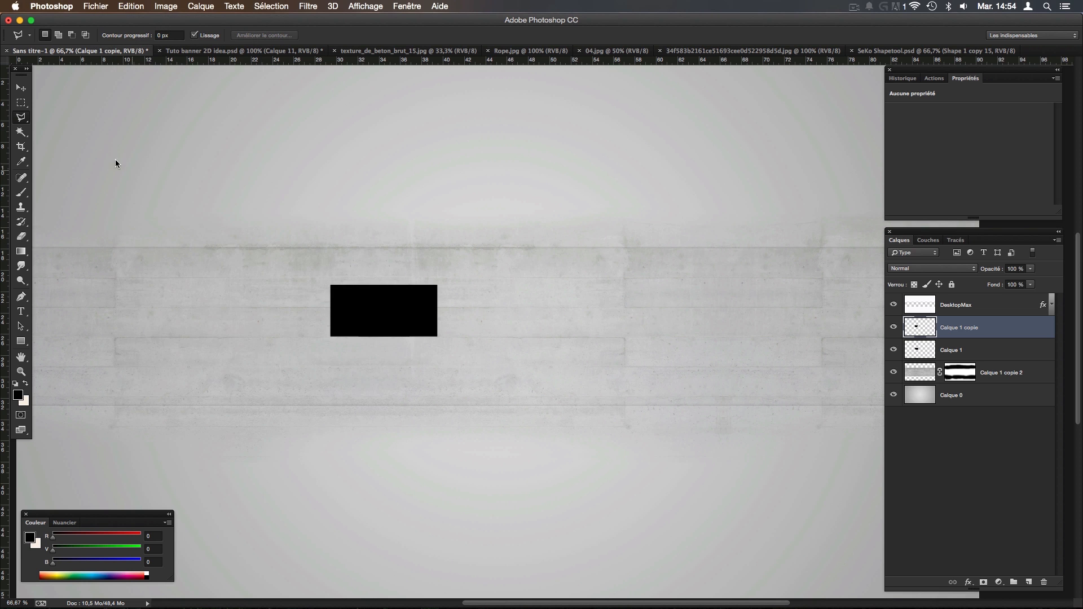
click(22, 88)
drag(414, 320, 475, 322)
Inspect the edges of the black trapezoid and merge its two half layers into one.
key(super+plus)
key(super+plus)
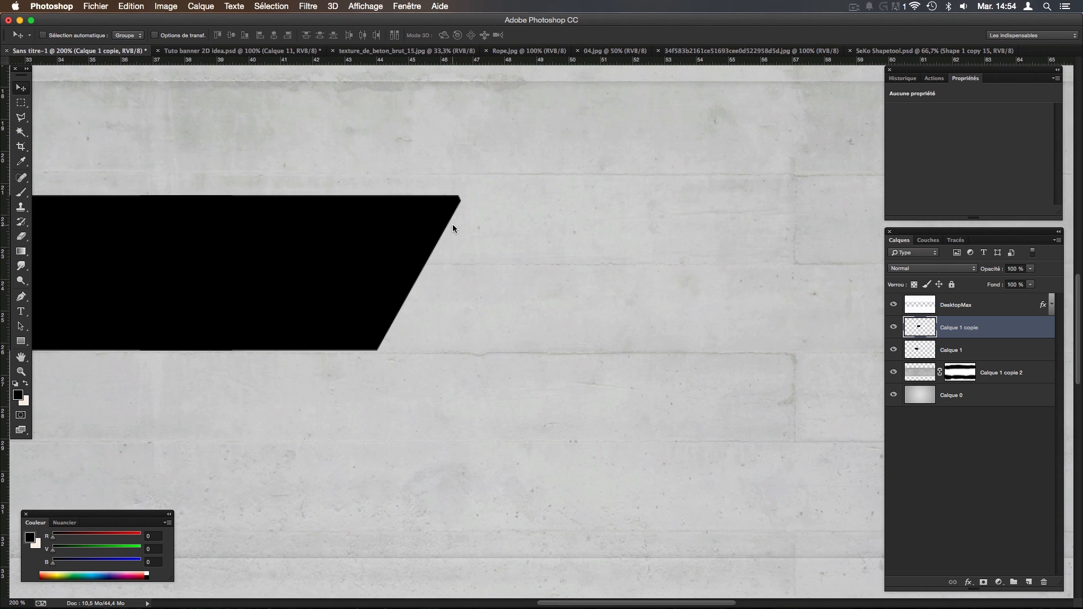
key(super+plus)
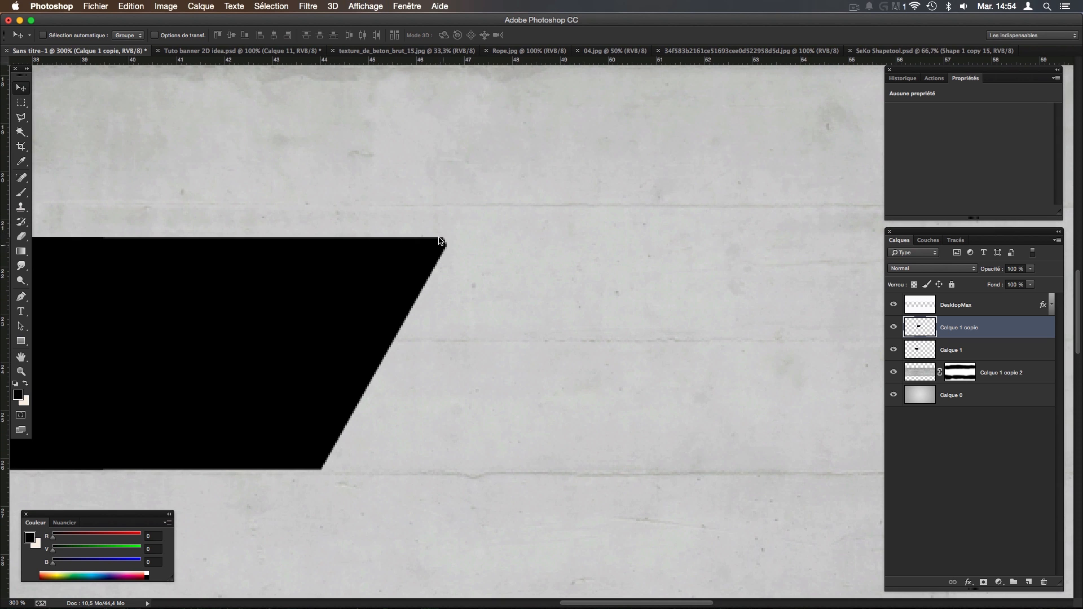
drag(358, 303, 648, 259)
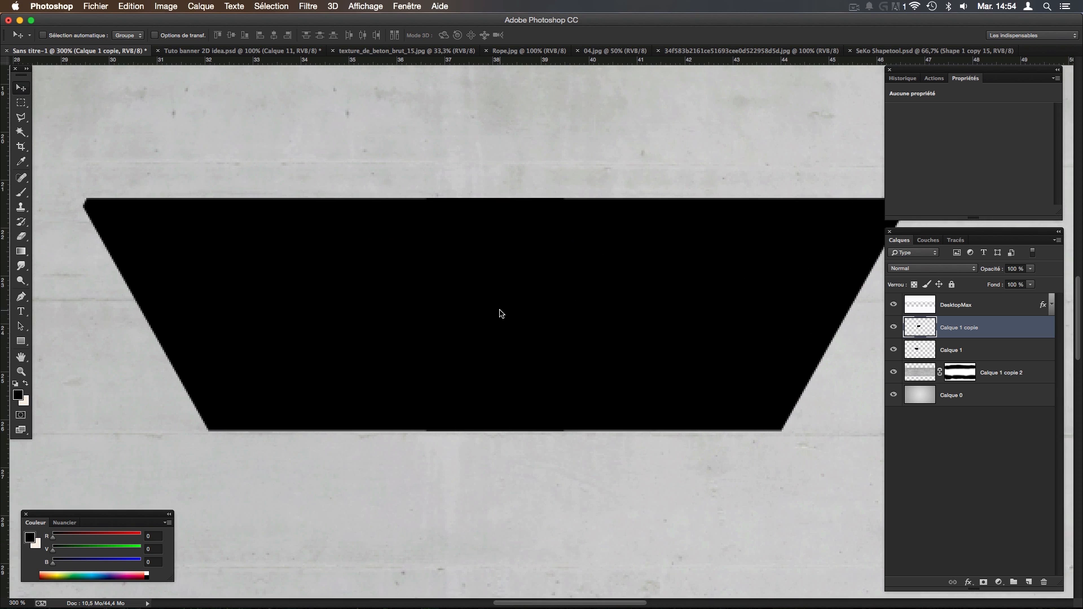
key(super+minus)
key(super+minus)
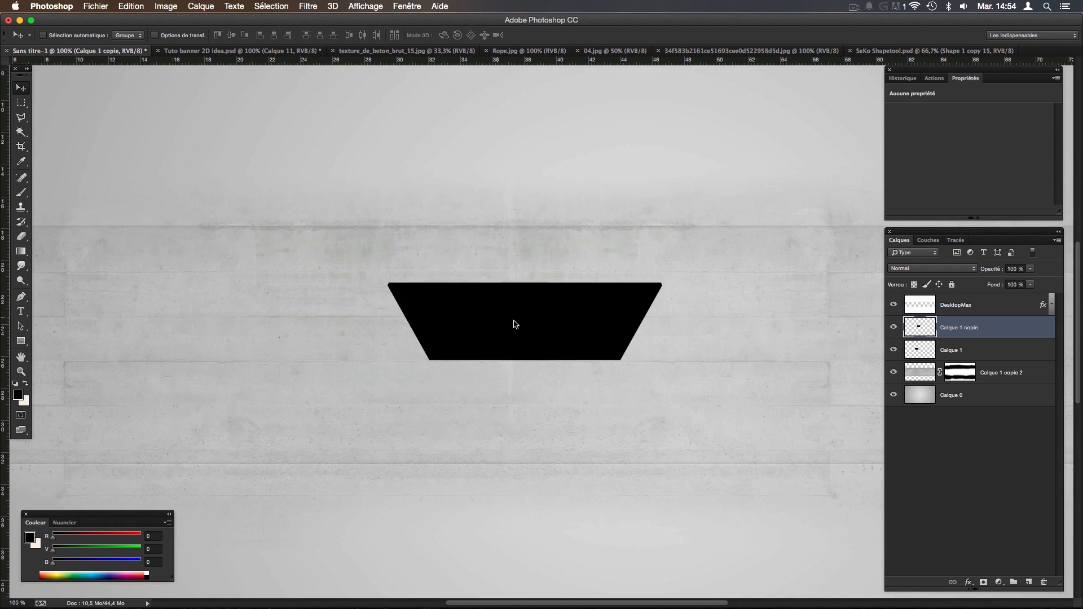
shift+click(952, 356)
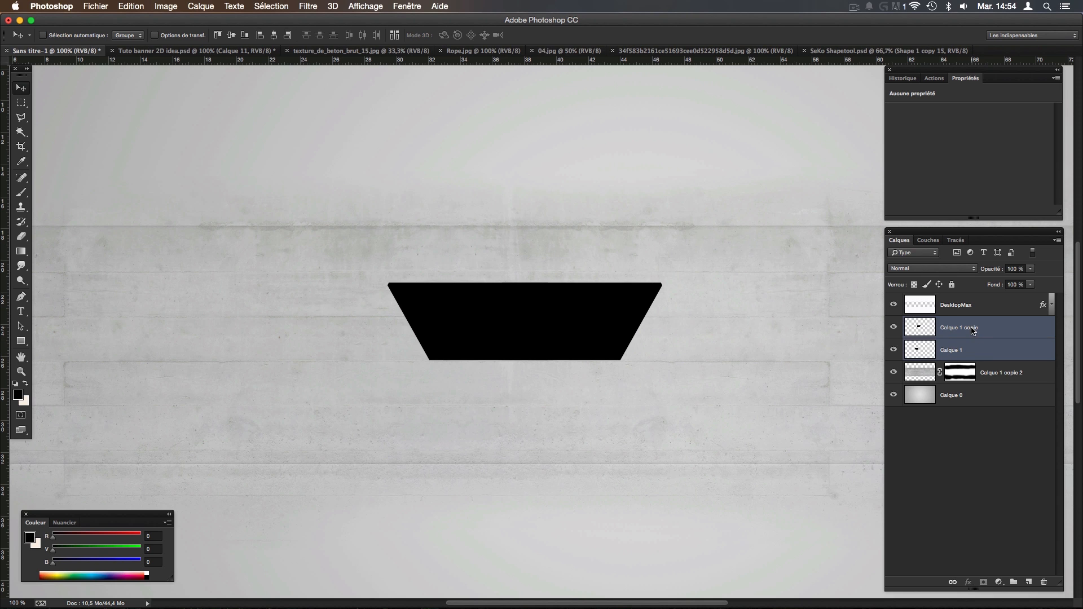
right_click(965, 355)
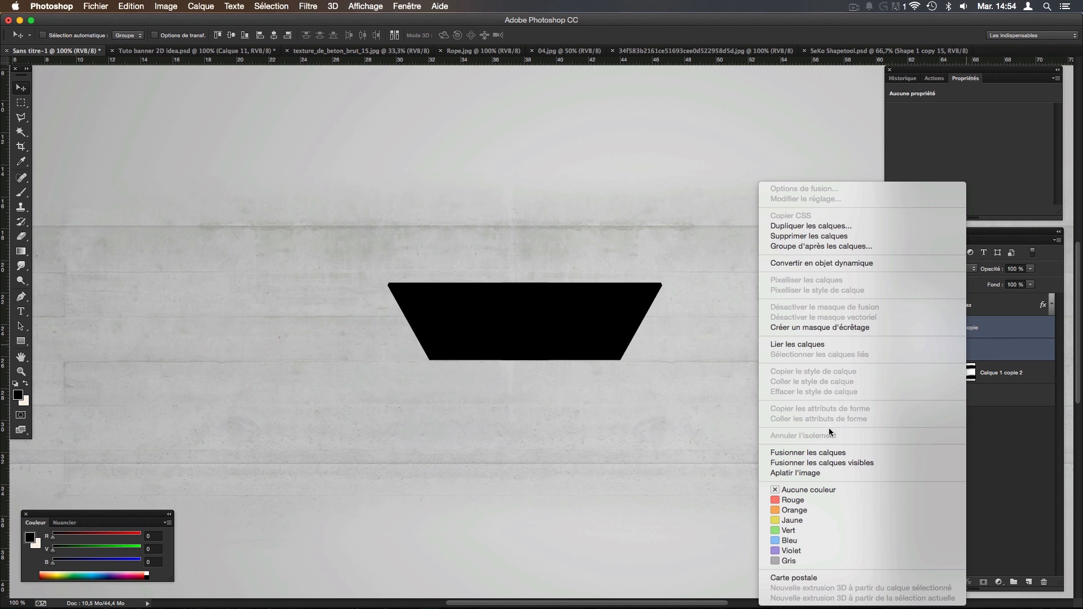
click(812, 452)
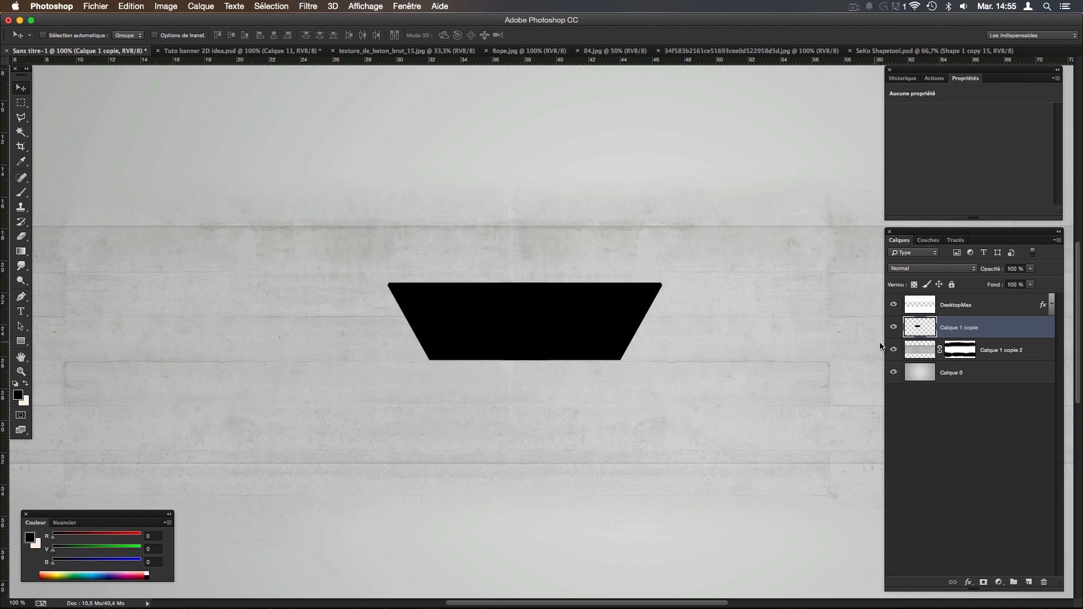
Load the trapezoid's outline as a selection, copy that area of the concrete layer to a new layer and hide the black trapezoid.
super+click(925, 327)
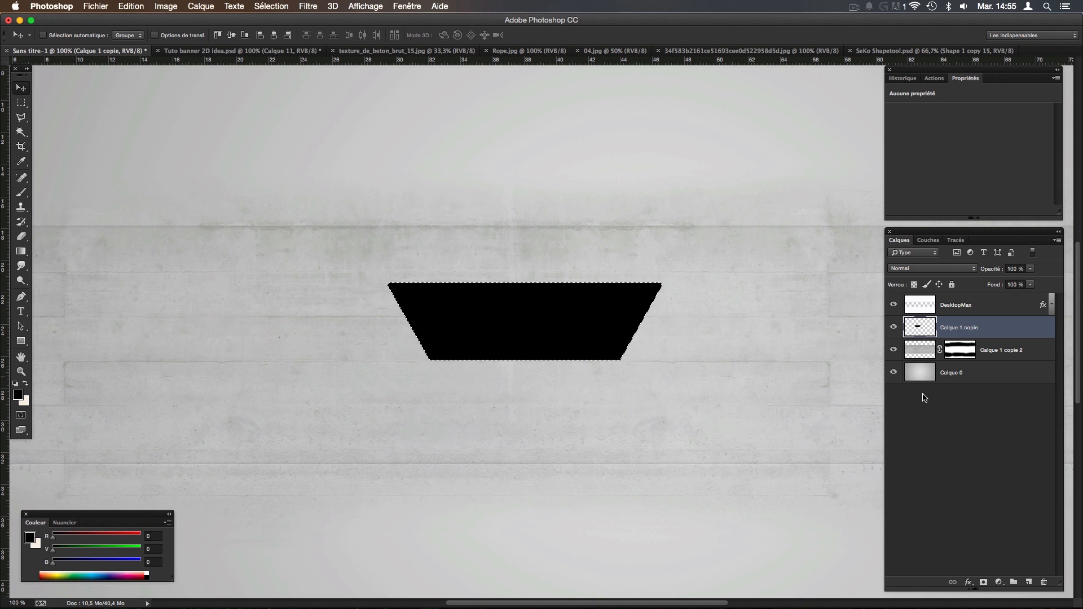
click(930, 356)
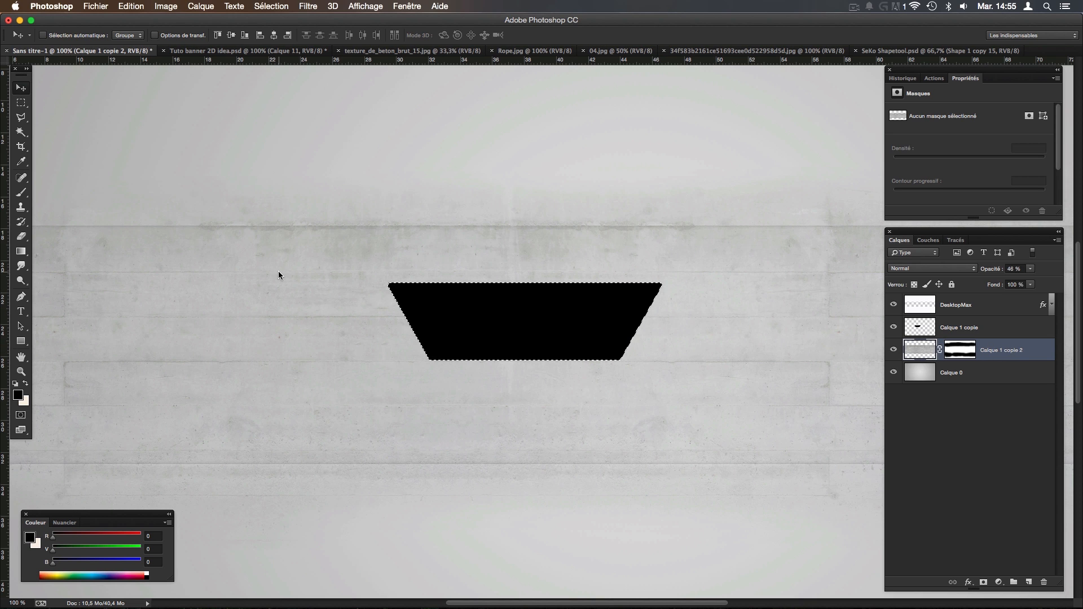
key(super+j)
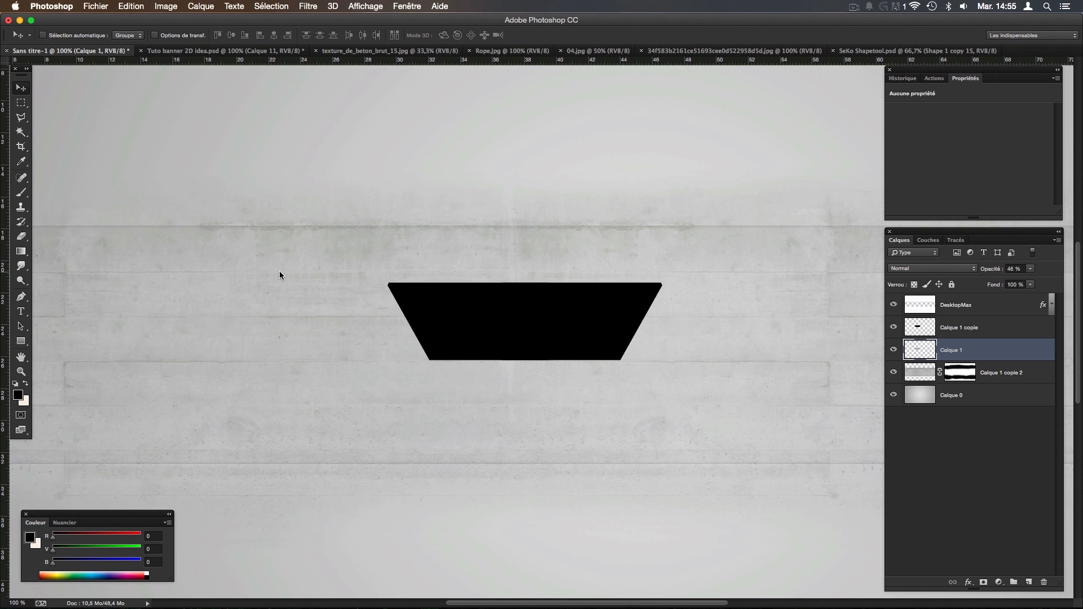
click(894, 327)
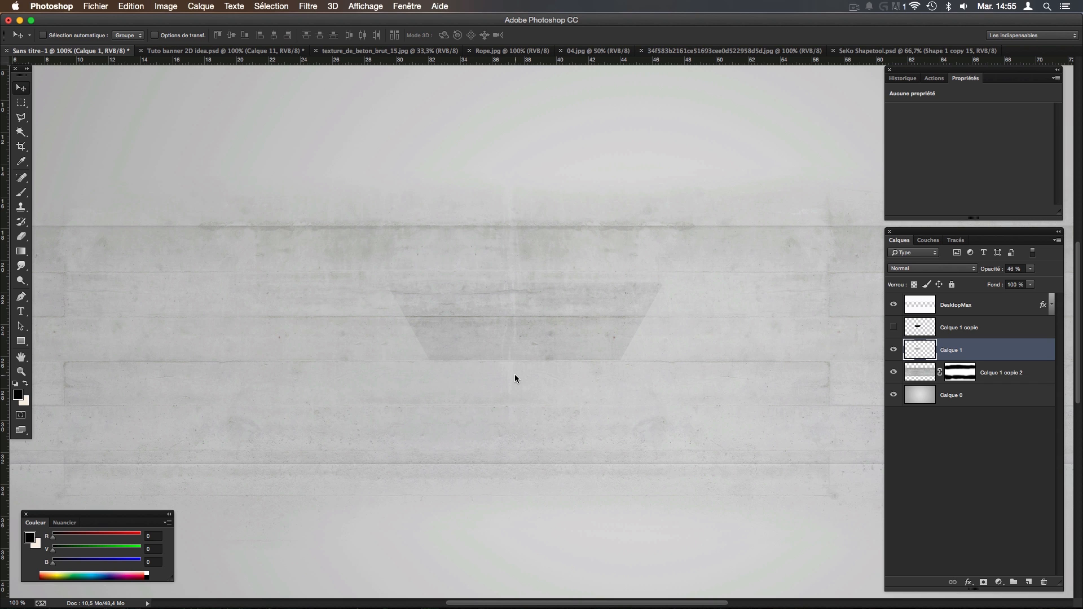
Show the guides and move the black and concrete trapezoid layers together so they are centred on the guide intersection.
drag(514, 374, 505, 314)
key(super+semicolon)
shift+click(991, 333)
key(super+t)
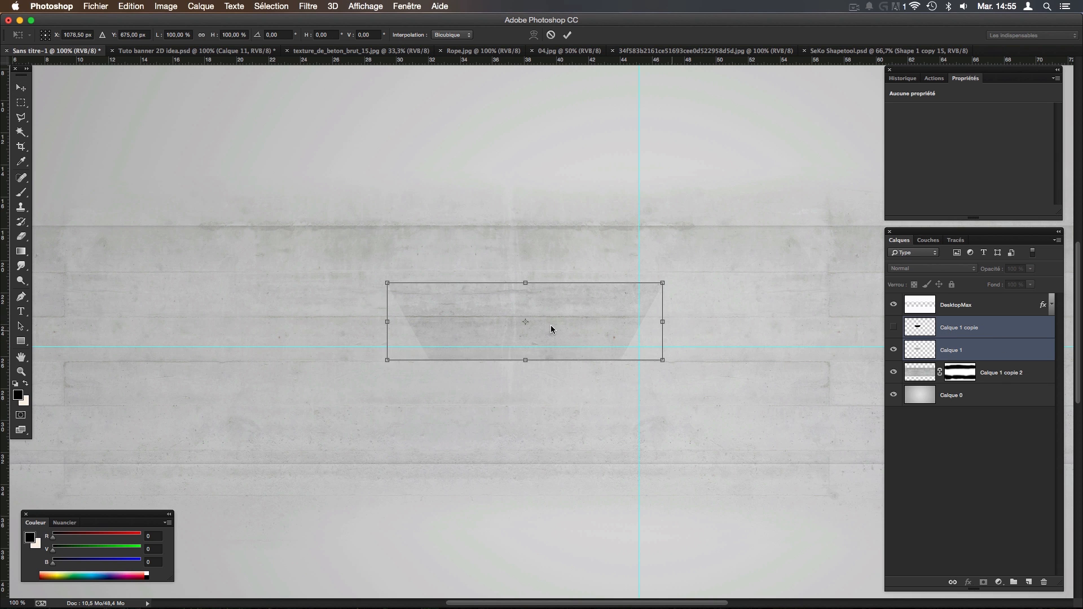
drag(558, 329, 664, 347)
drag(652, 391, 468, 362)
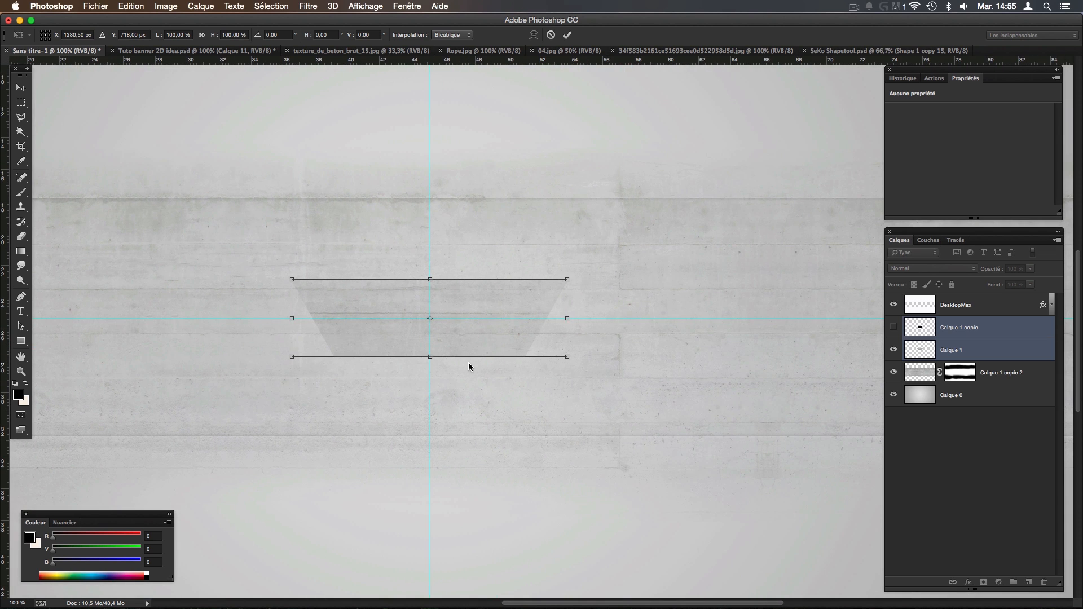
key(Return)
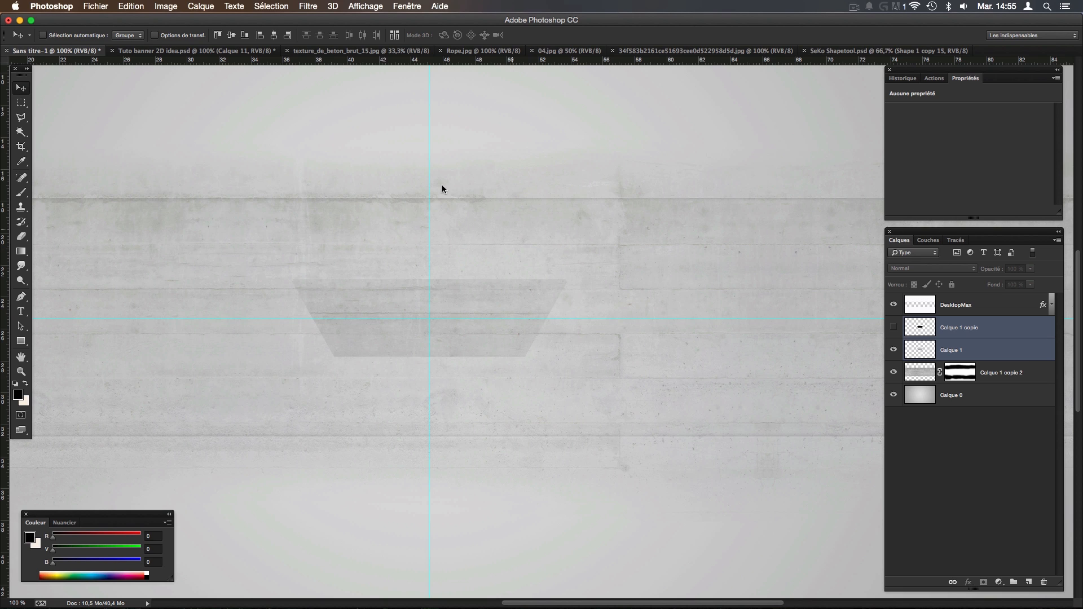
Add an Inner Shadow to the concrete trapezoid layer with the dark grey shadow colour #3a3a3a.
click(949, 350)
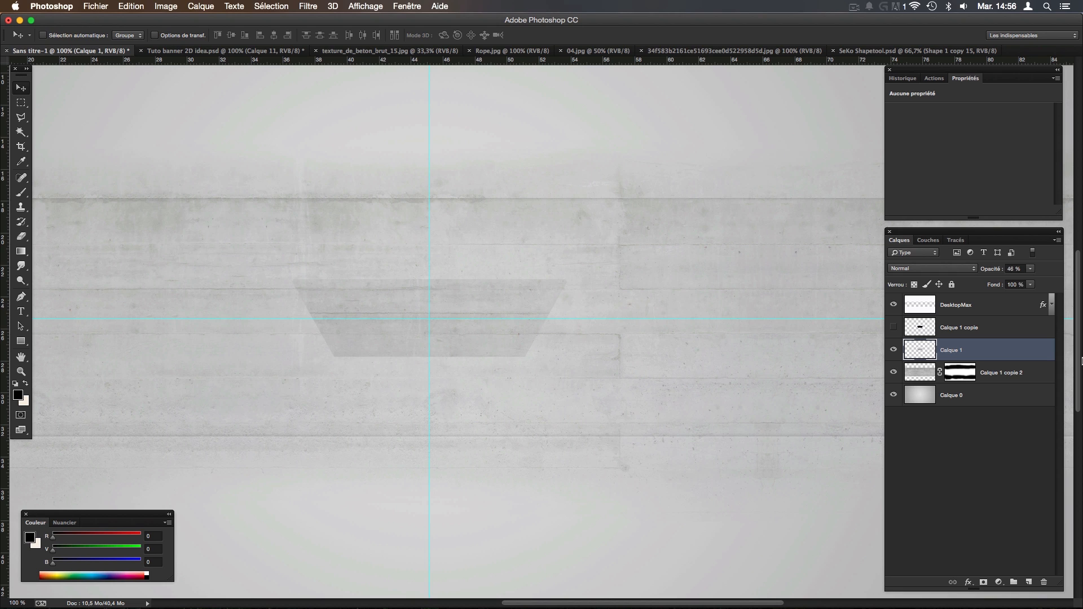
double_click(1014, 350)
click(636, 366)
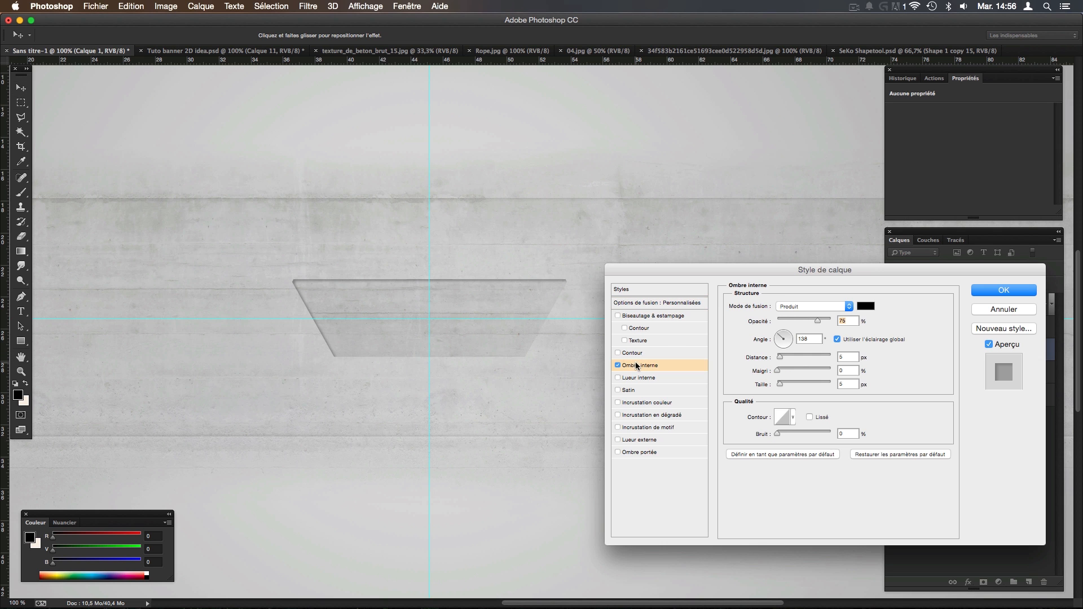
key(super+plus)
key(super+plus)
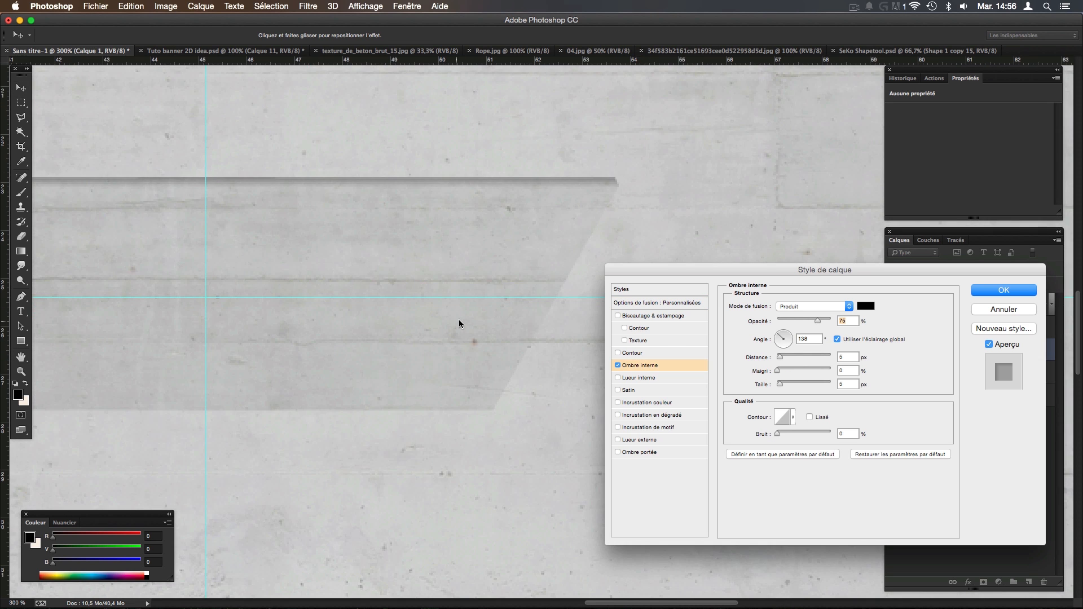
click(866, 308)
drag(709, 449, 672, 451)
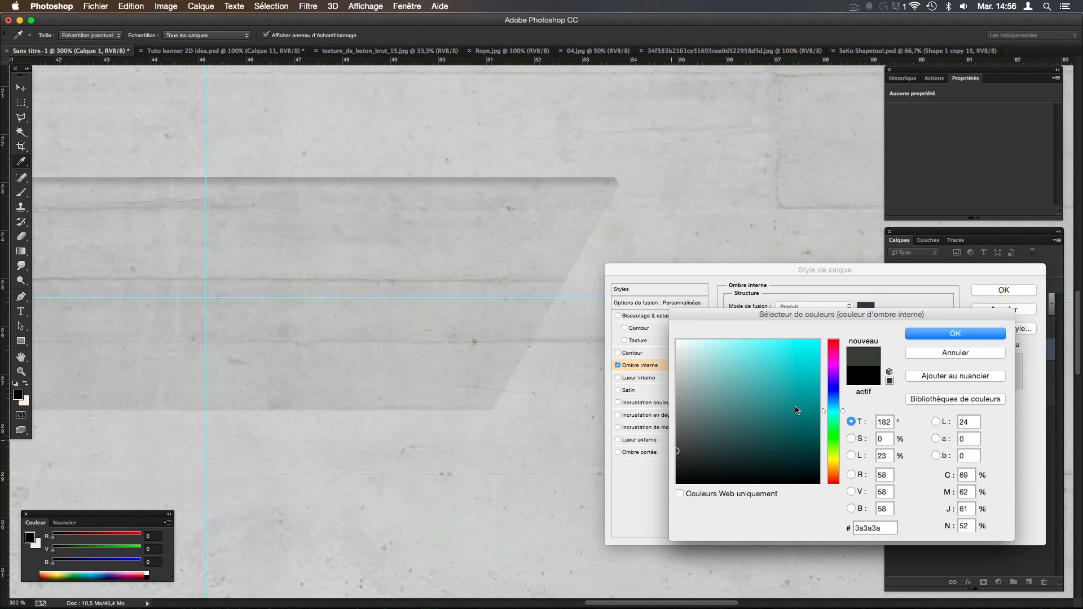
click(959, 335)
scroll(498, 311, left, 10)
scroll(497, 312, up, 1)
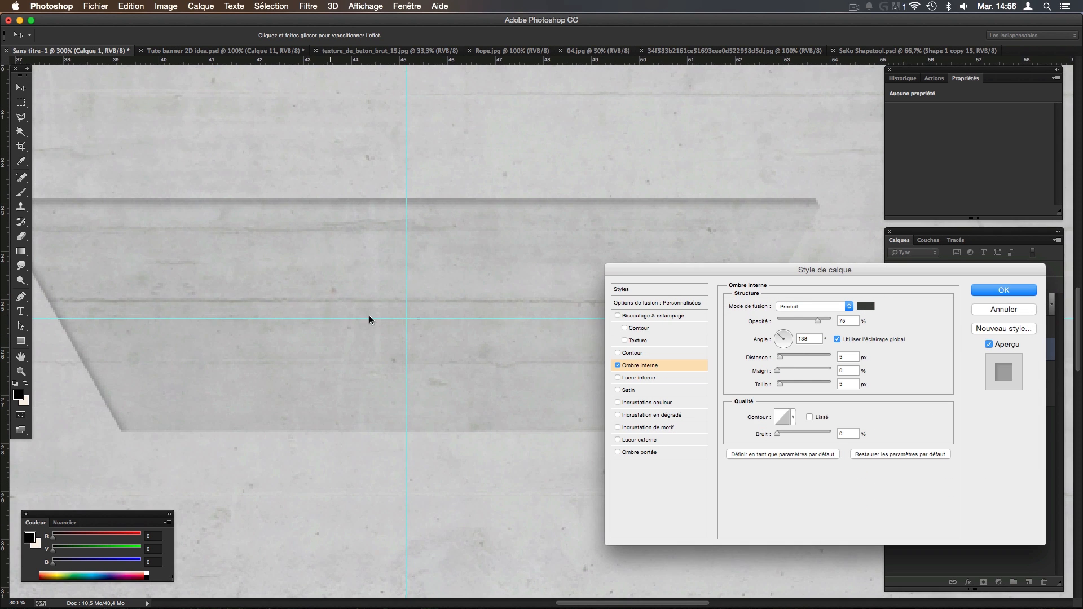
Set the inner shadow's angle to 151° and size to 9 px, keep choke at 0%, and apply the style.
click(779, 338)
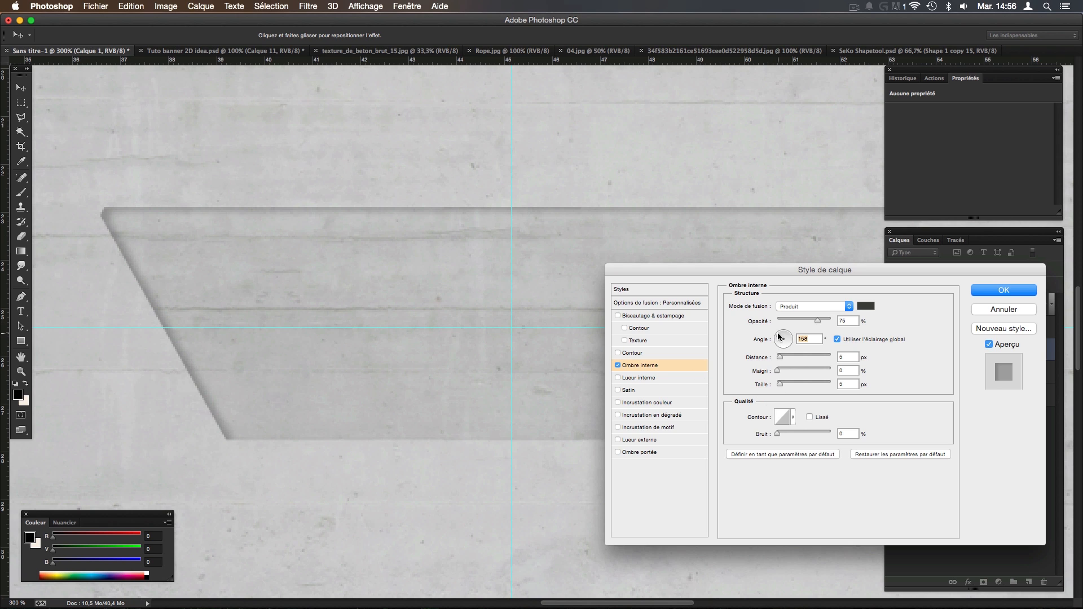
click(775, 334)
click(776, 339)
click(775, 338)
click(776, 338)
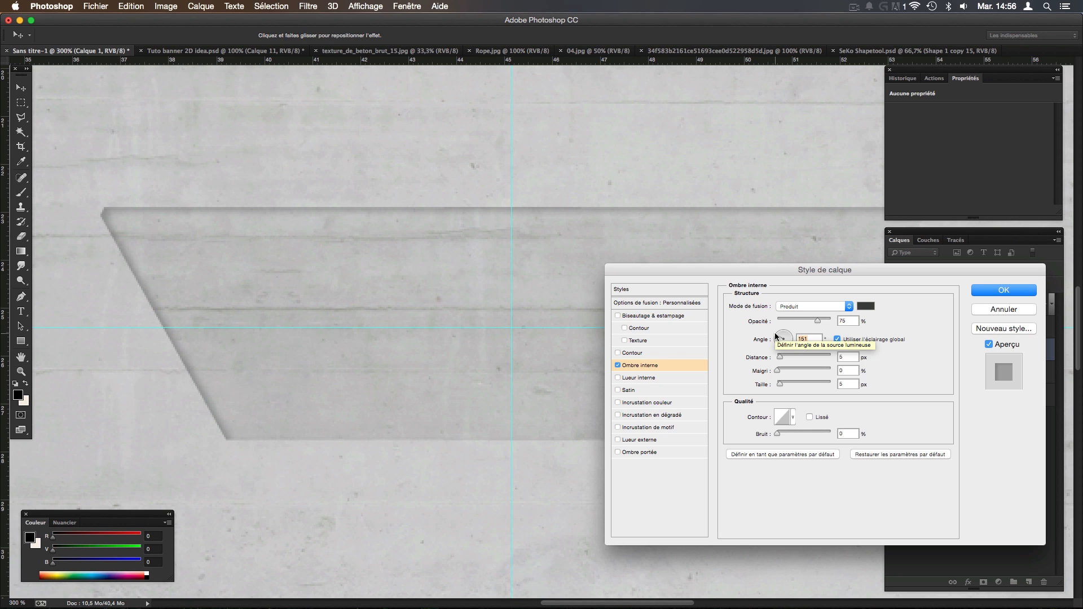
drag(780, 382, 786, 383)
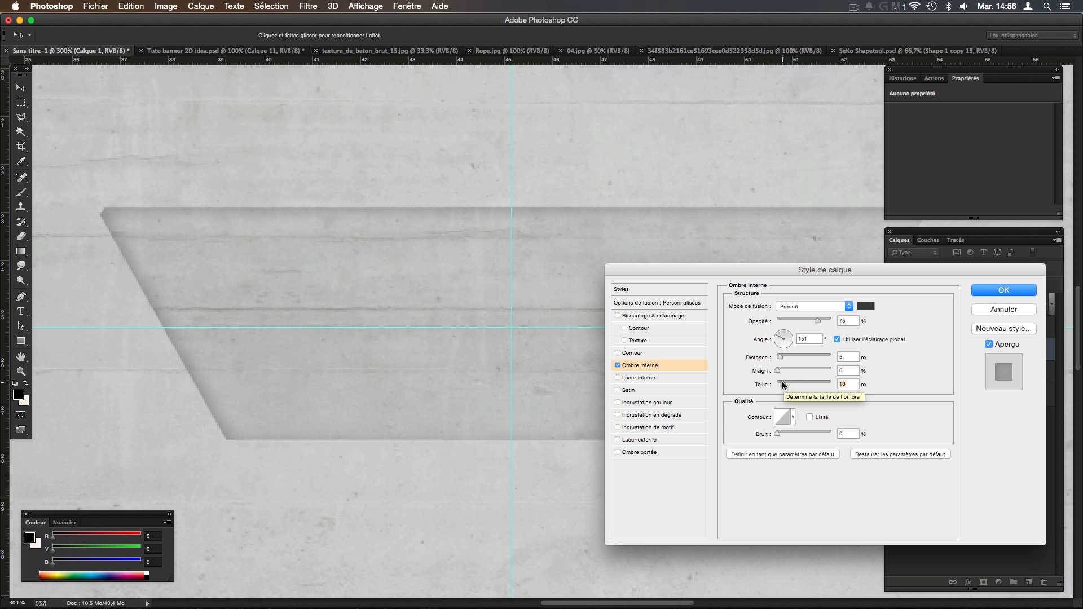
drag(782, 382, 781, 381)
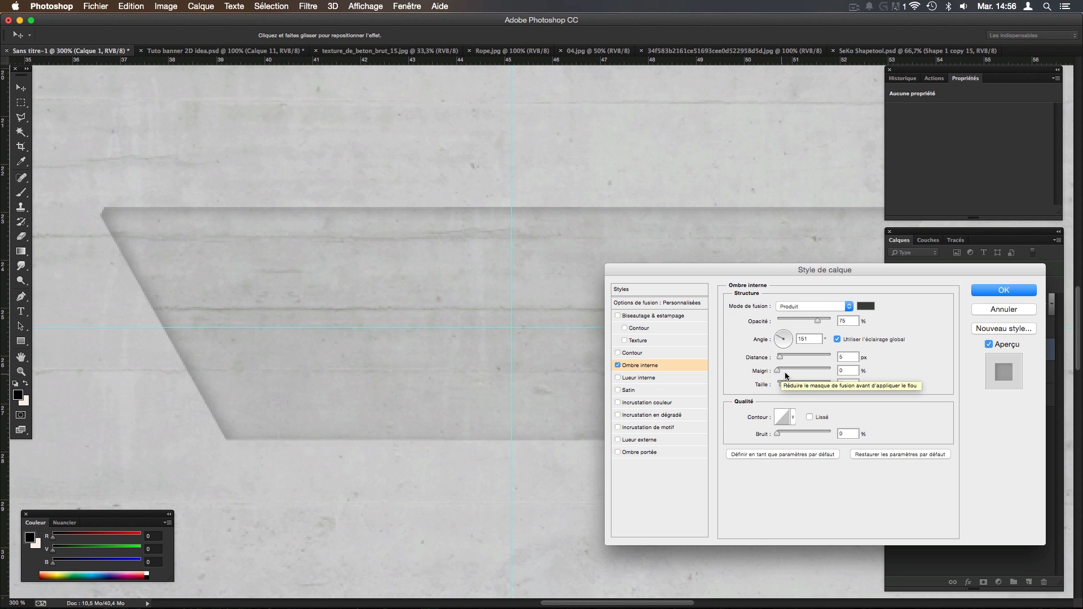
drag(778, 371, 776, 370)
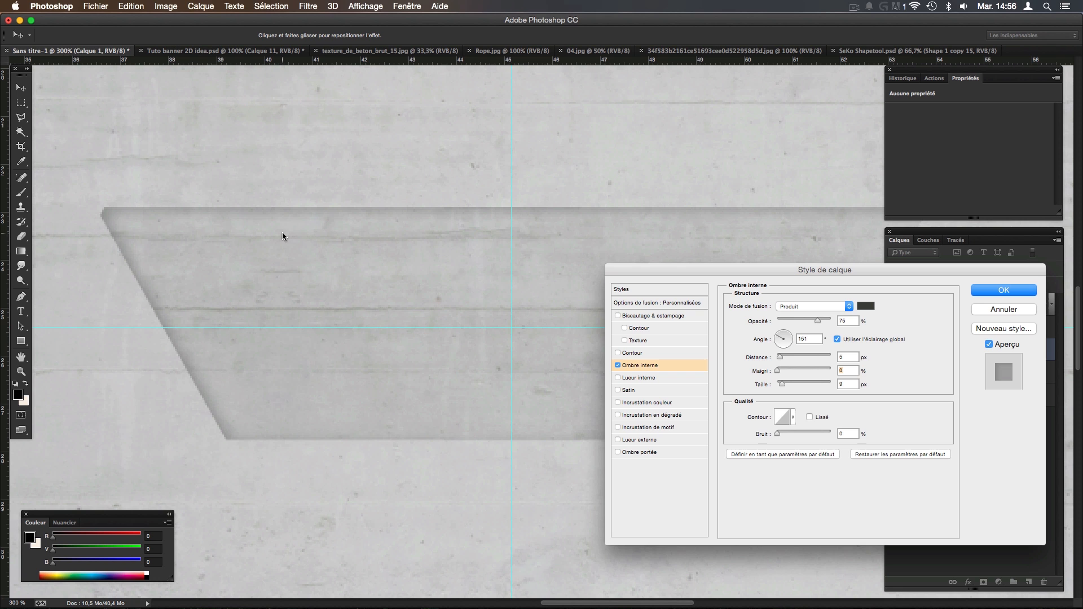
click(998, 291)
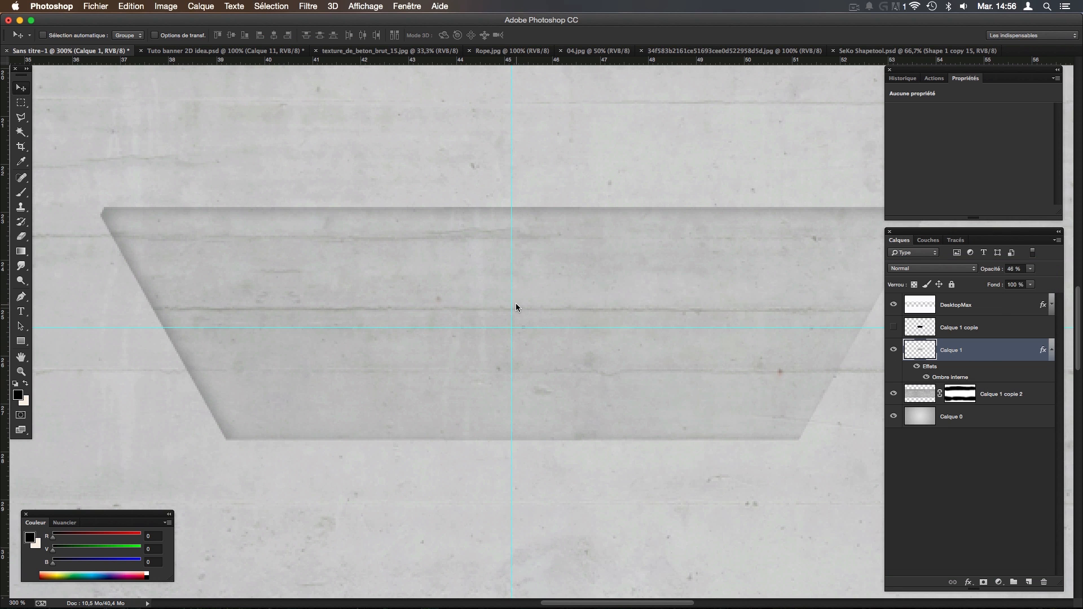
key(super+minus)
key(super+minus)
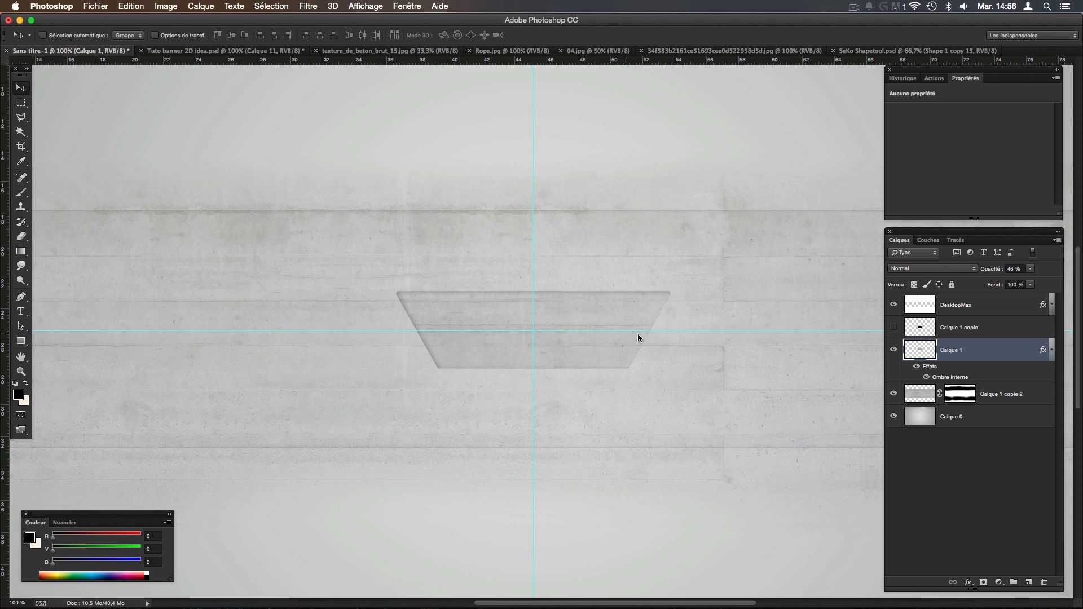
key(super+plus)
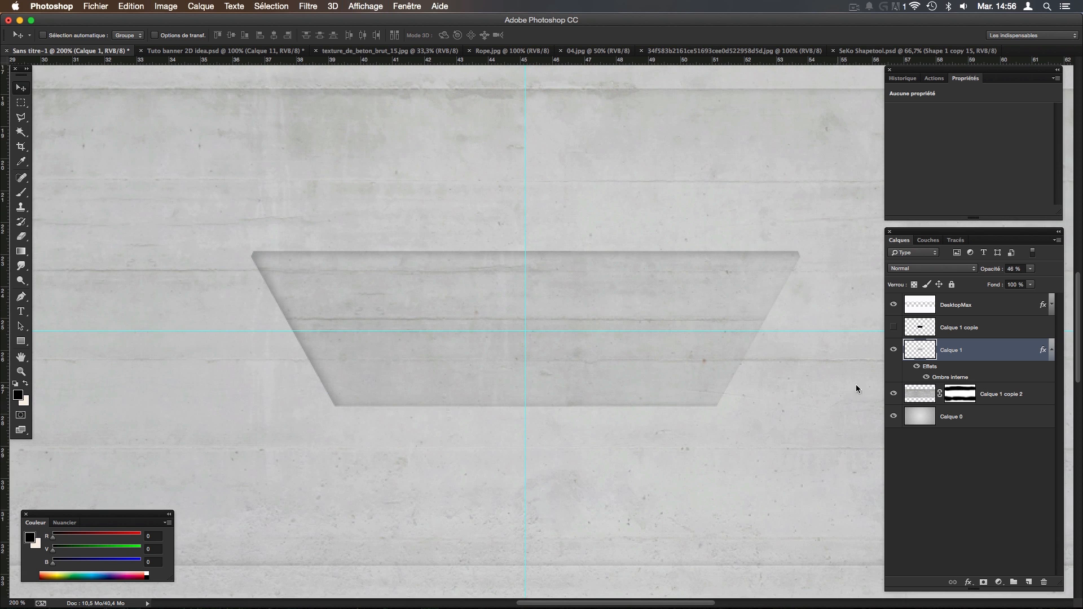
double_click(983, 351)
drag(654, 269, 739, 262)
click(715, 282)
click(818, 291)
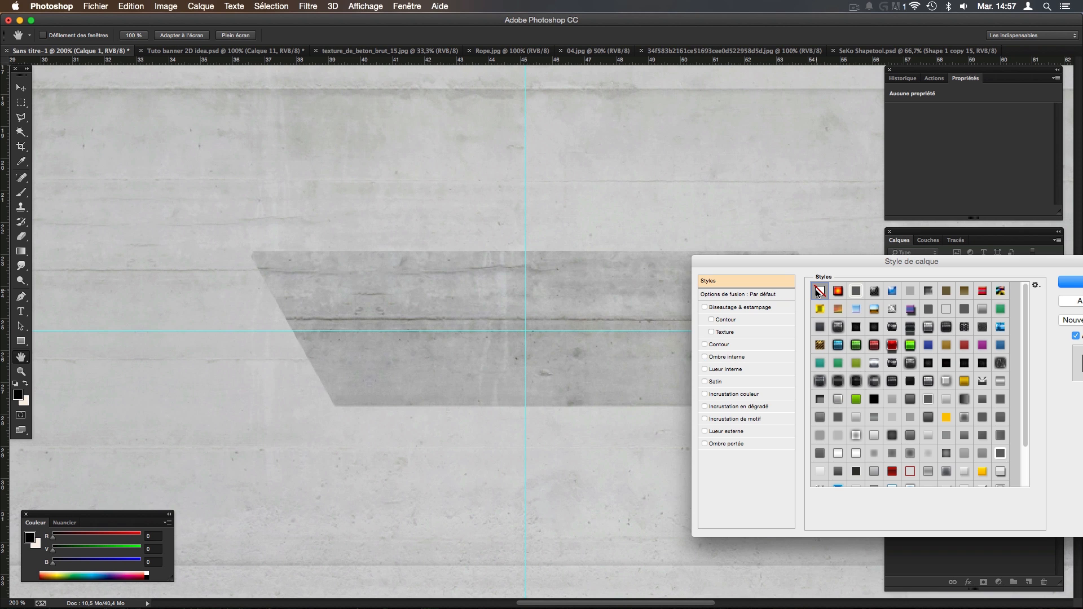
click(1070, 301)
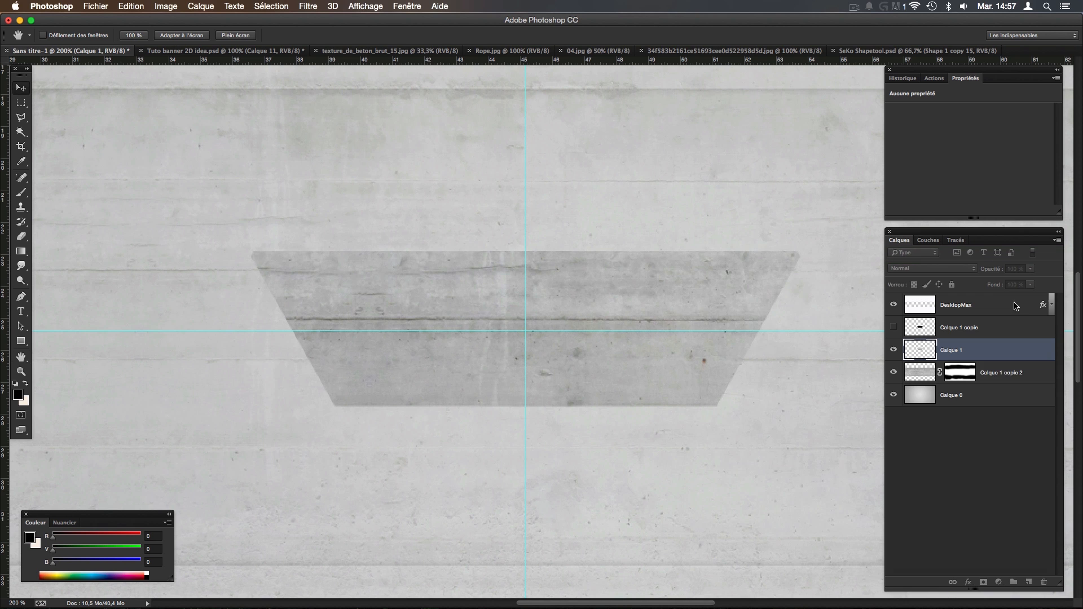
Add a 1 px grey outside Stroke to the concrete trapezoid layer and collapse its effects list.
double_click(975, 347)
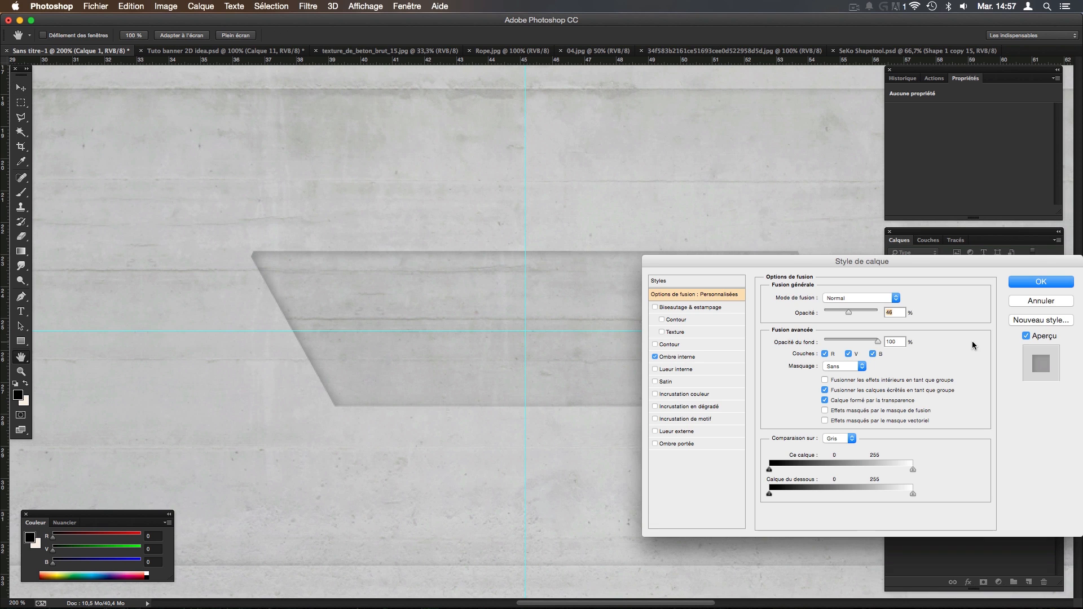
click(669, 344)
drag(816, 266, 790, 250)
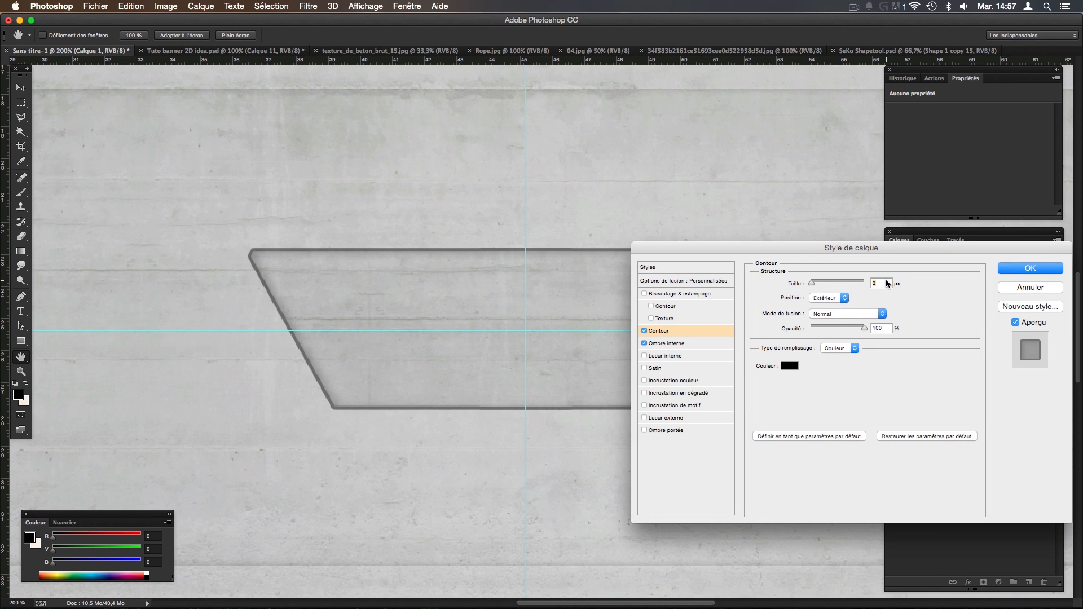
double_click(882, 282)
text(1)
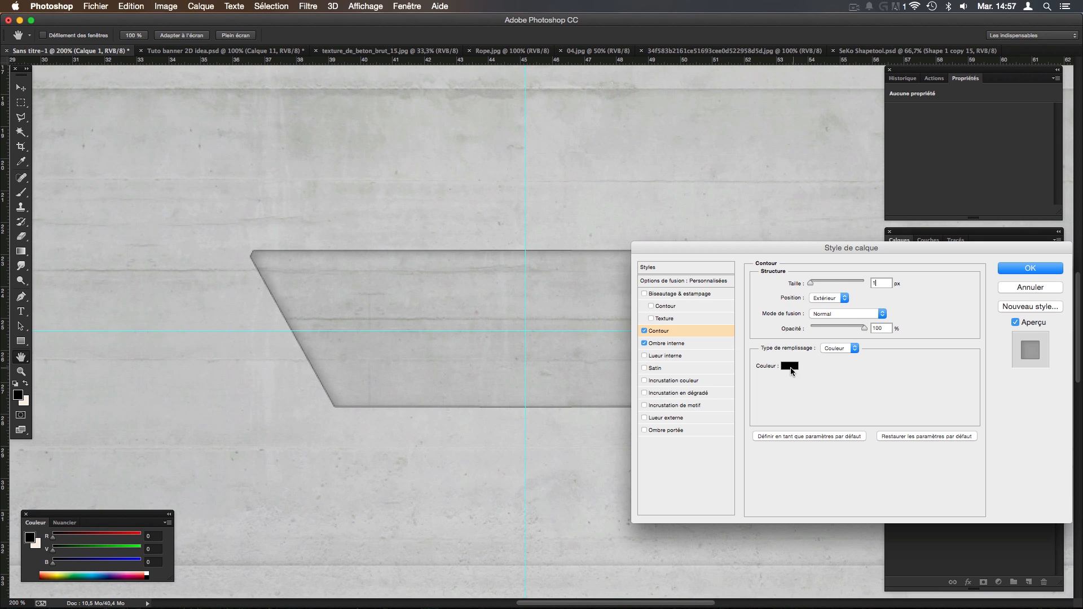
click(790, 368)
mouse_move(678, 409)
mouse_down()
mouse_move(665, 377)
mouse_move(676, 388)
mouse_up()
click(953, 335)
click(1030, 269)
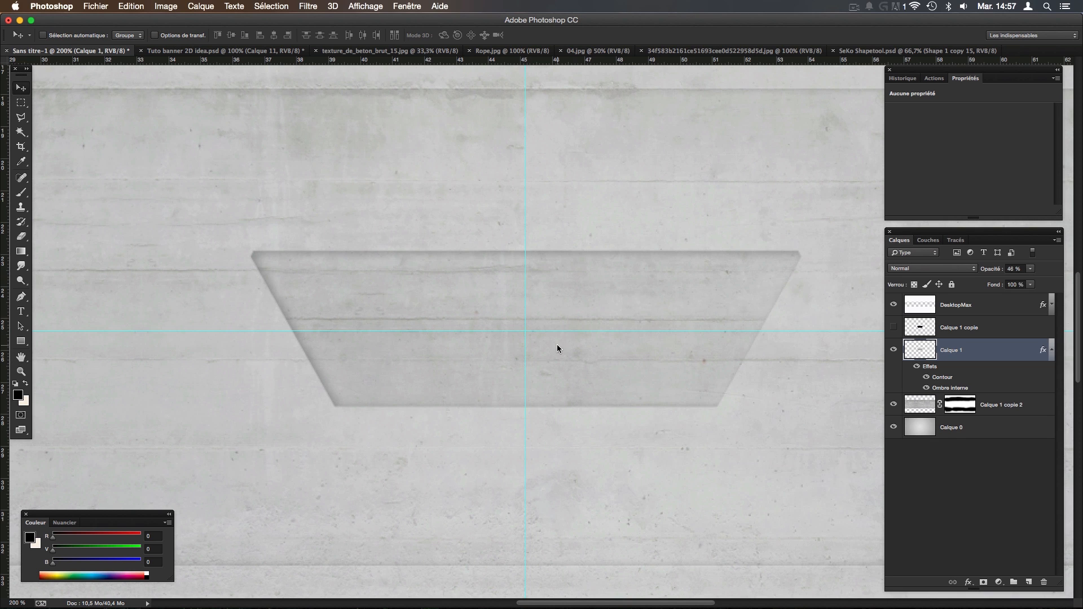
click(1051, 350)
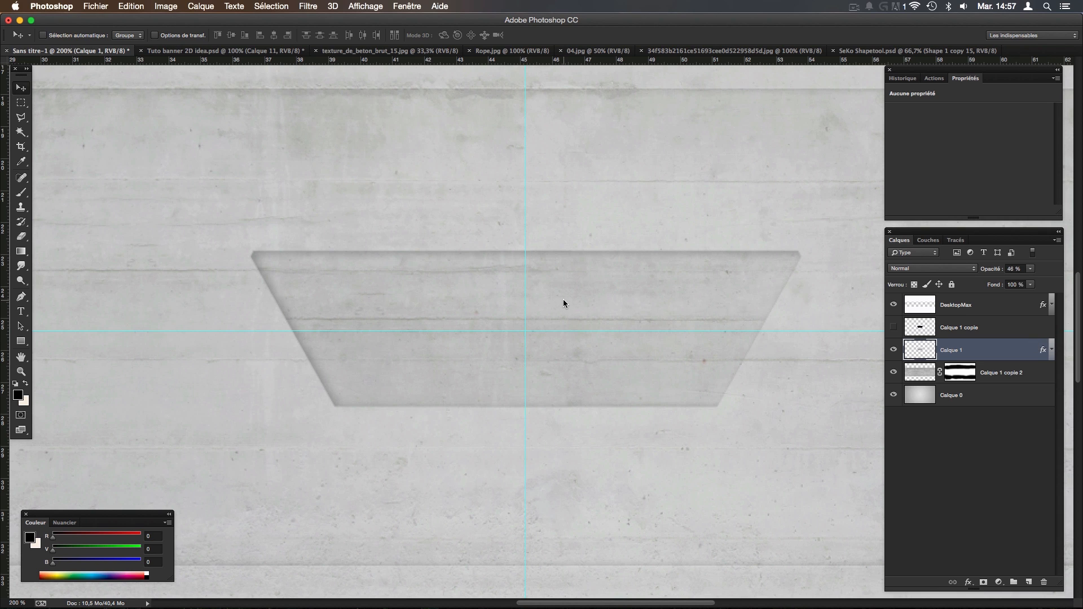
Copy the red logo layer, Shape 1 copy 15, from SeKo Shapetool.psd into the Sans titre-1 banner document.
click(956, 51)
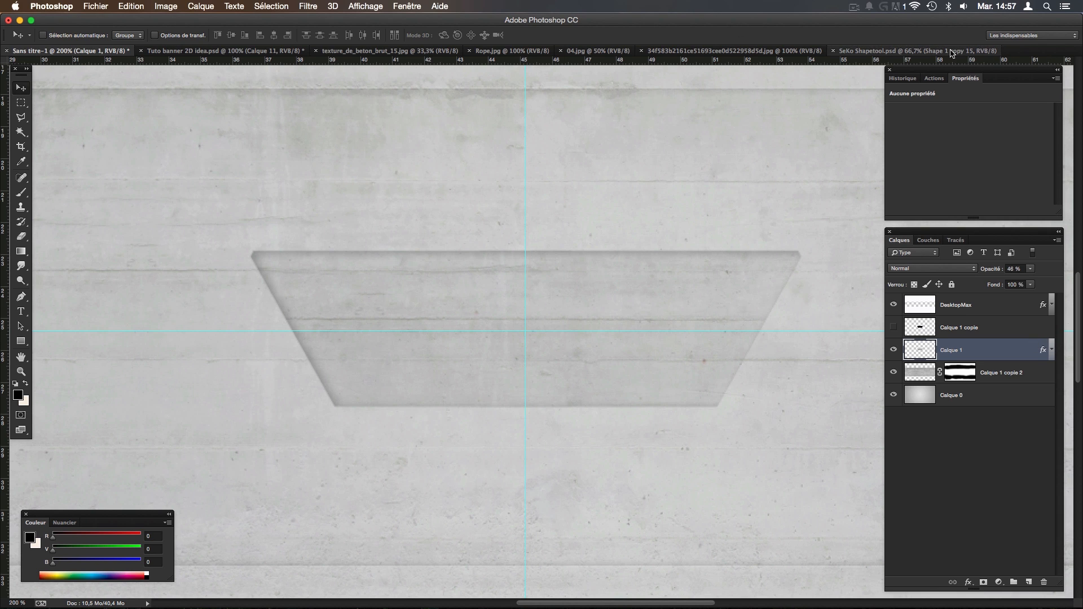
click(980, 327)
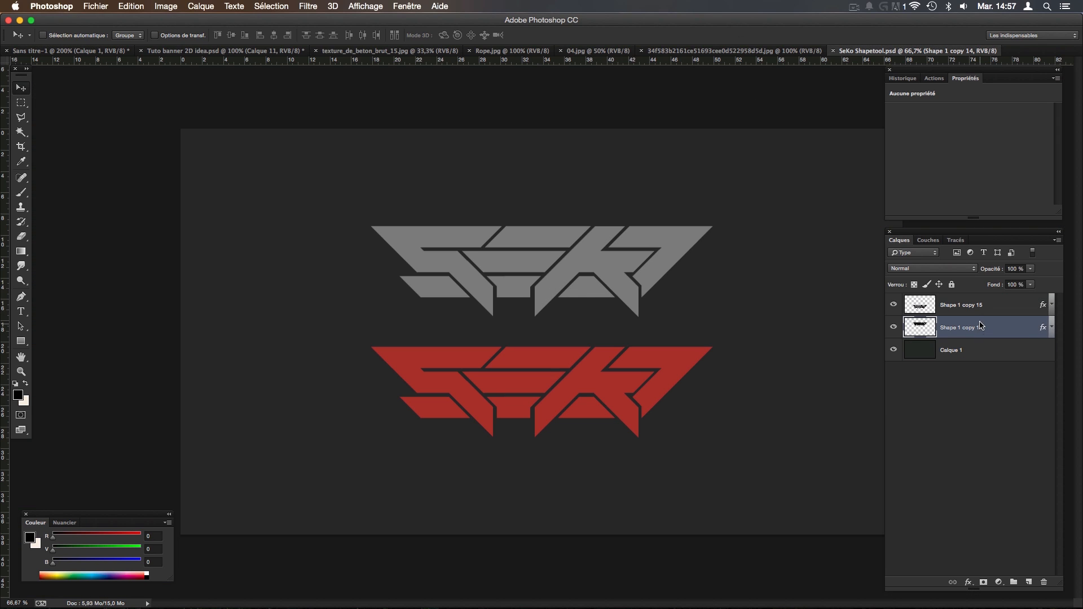
click(981, 307)
drag(657, 303, 564, 292)
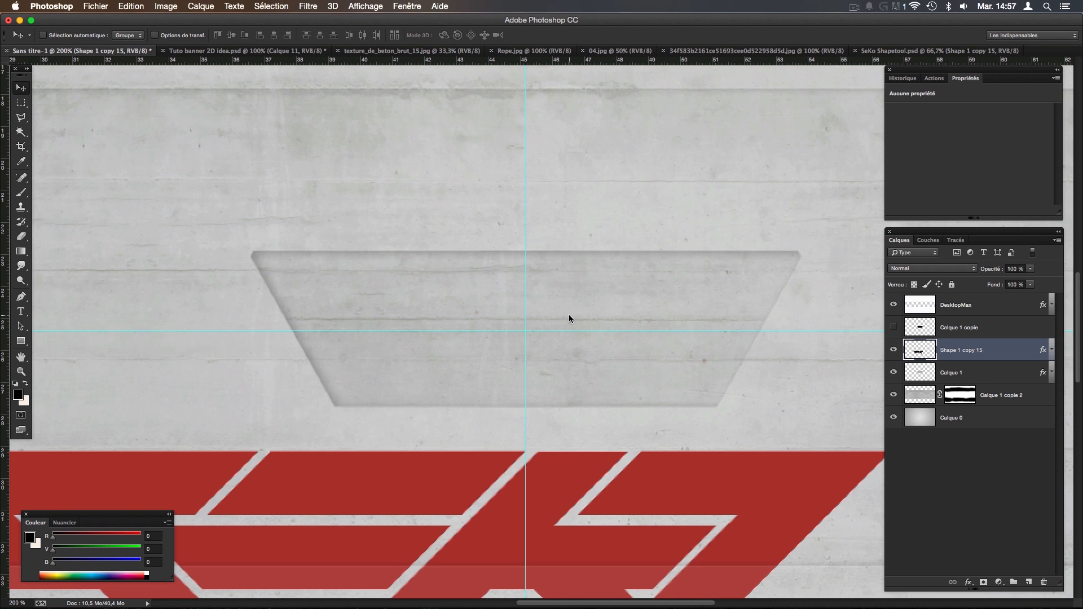
Scale the red logo down proportionally and centre it inside the concrete trapezoid on the guide intersection.
key(super+minus)
key(super+minus)
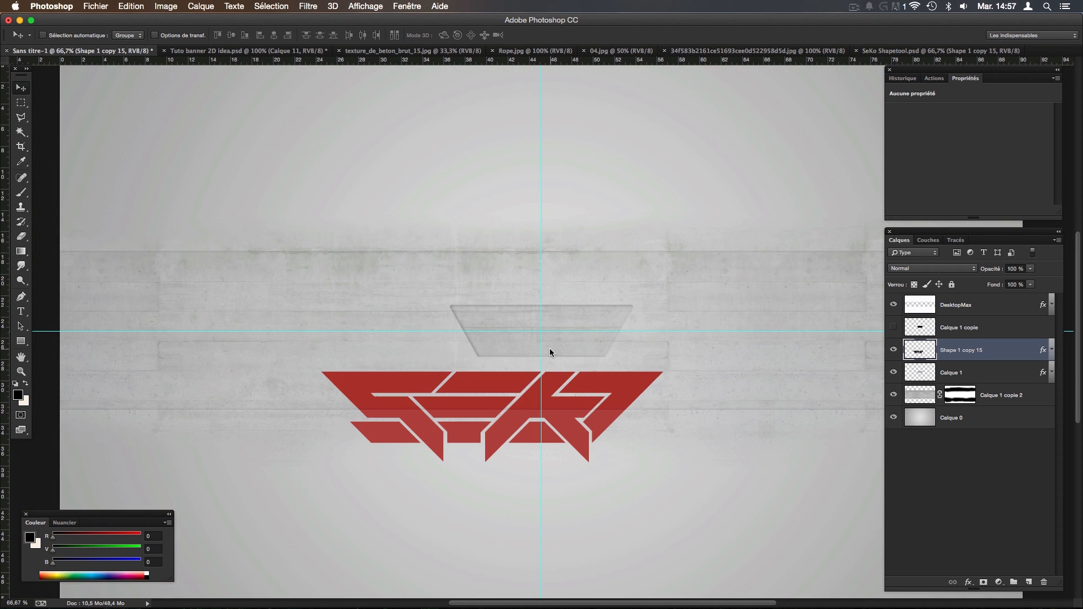
key(super+t)
drag(664, 371, 564, 335)
key(Return)
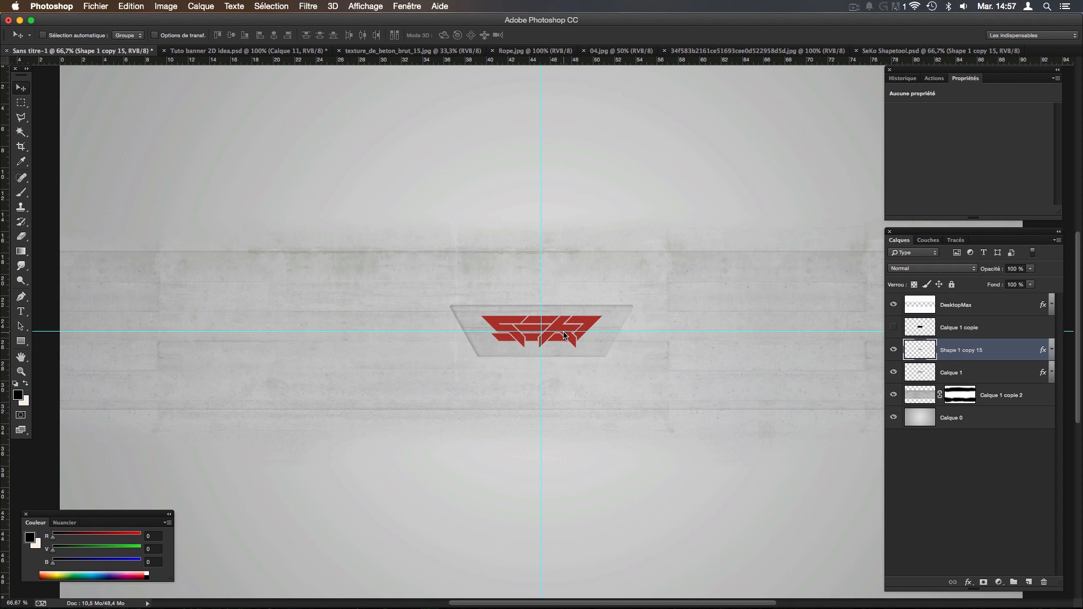
Change the logo's Color Overlay to the dull reddish brown #634040 and apply the layer style.
key(super+plus)
key(super+plus)
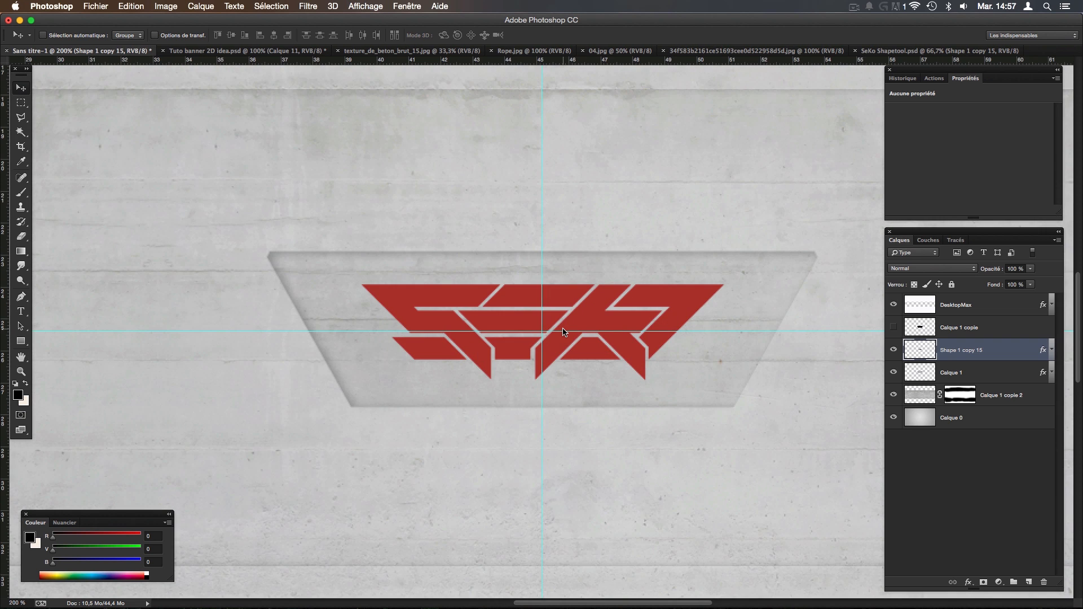
scroll(486, 328, right, 3)
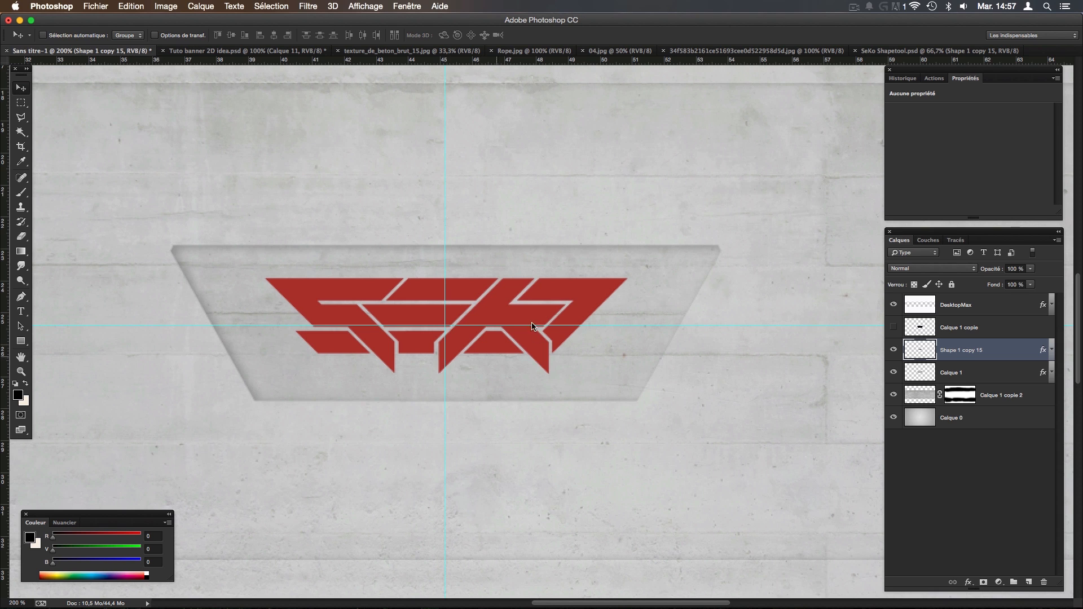
double_click(1006, 350)
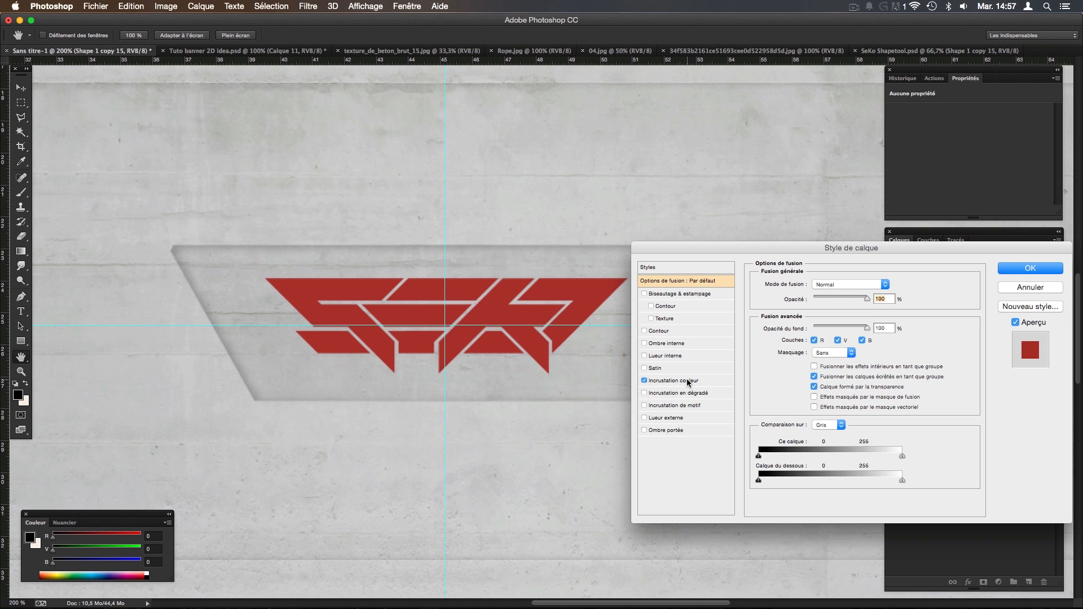
click(688, 382)
click(893, 284)
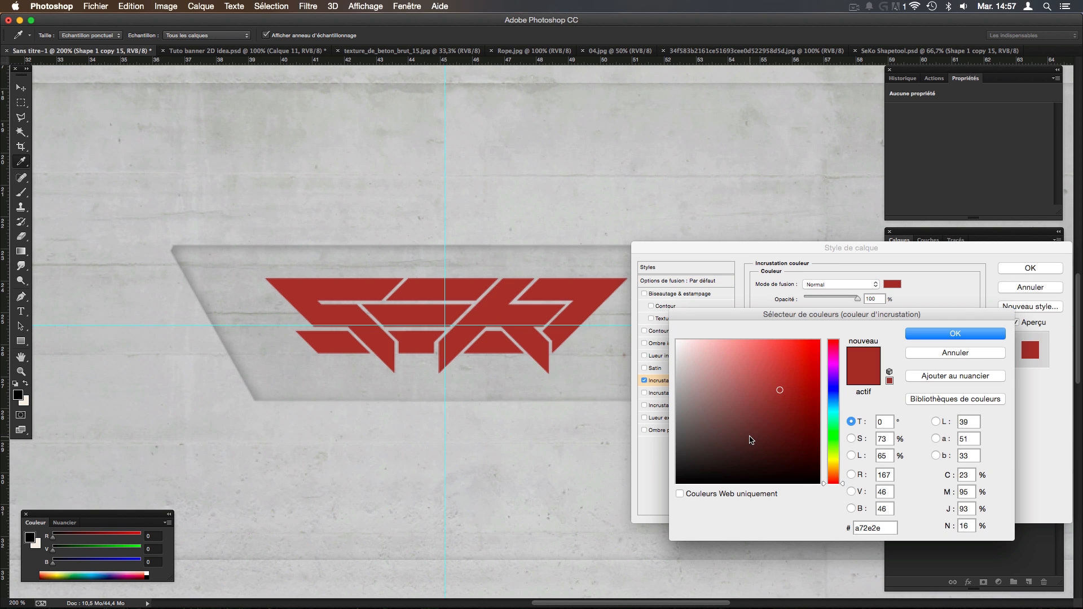
drag(742, 435, 731, 430)
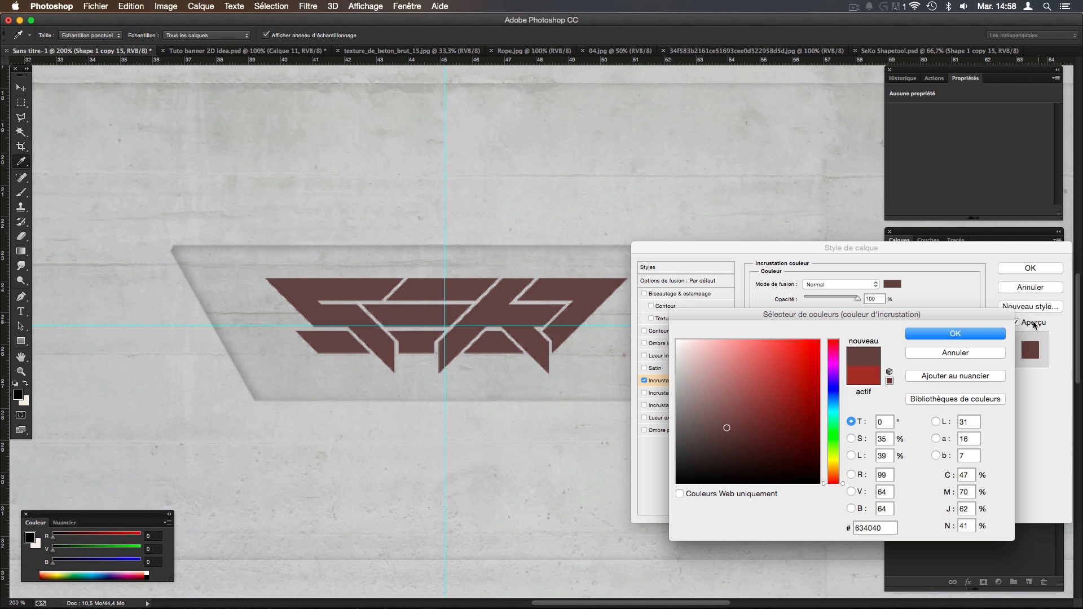
click(985, 334)
click(1030, 268)
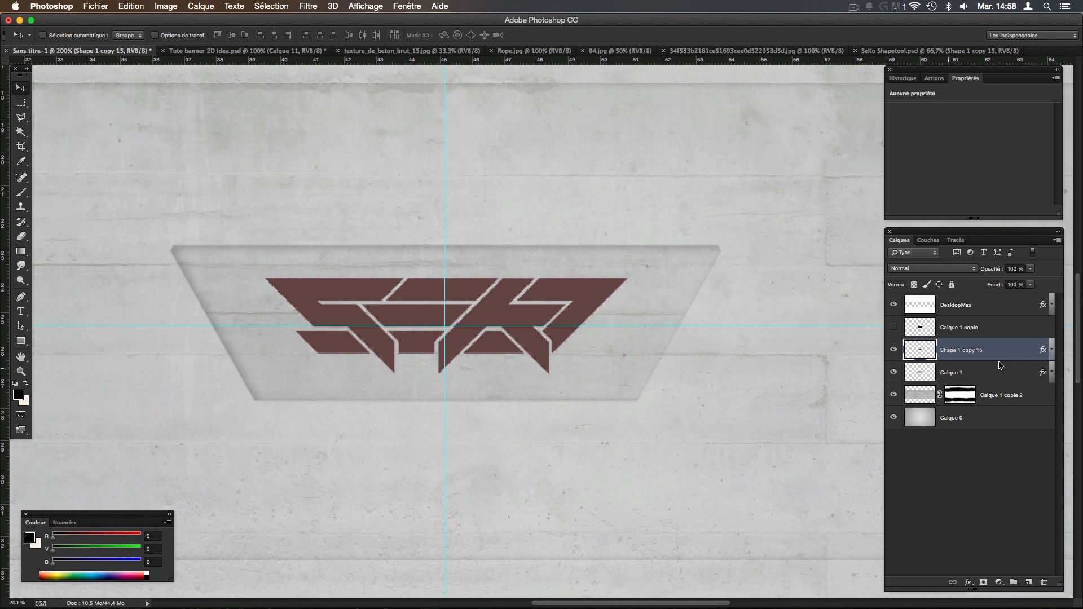
Move the logo layer above the hidden Calque 1 copie layer, duplicate it and add a layer mask to the duplicate.
drag(965, 350, 976, 340)
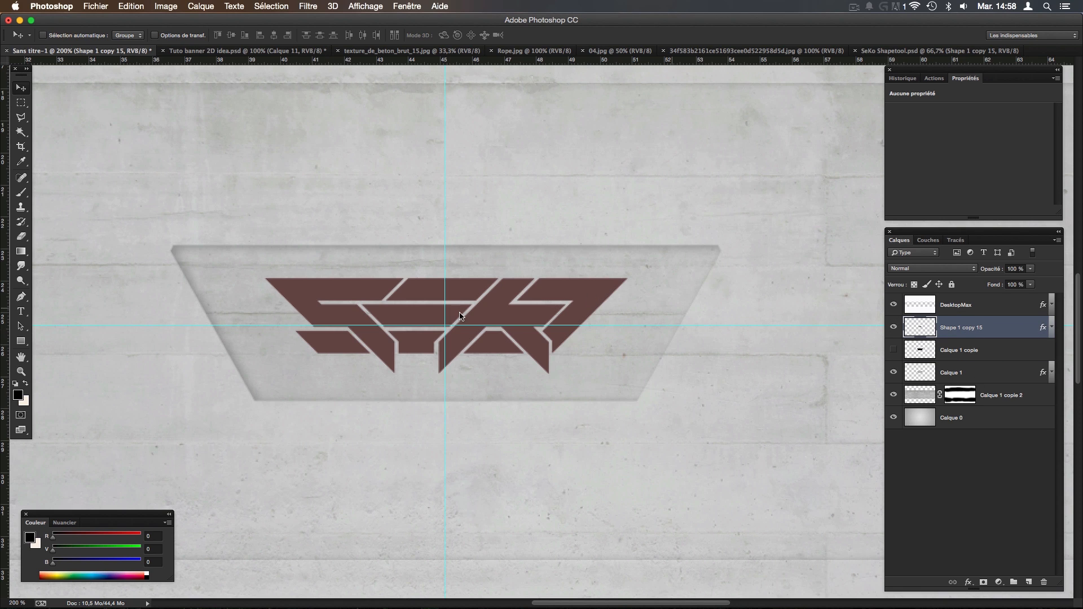
key(super+j)
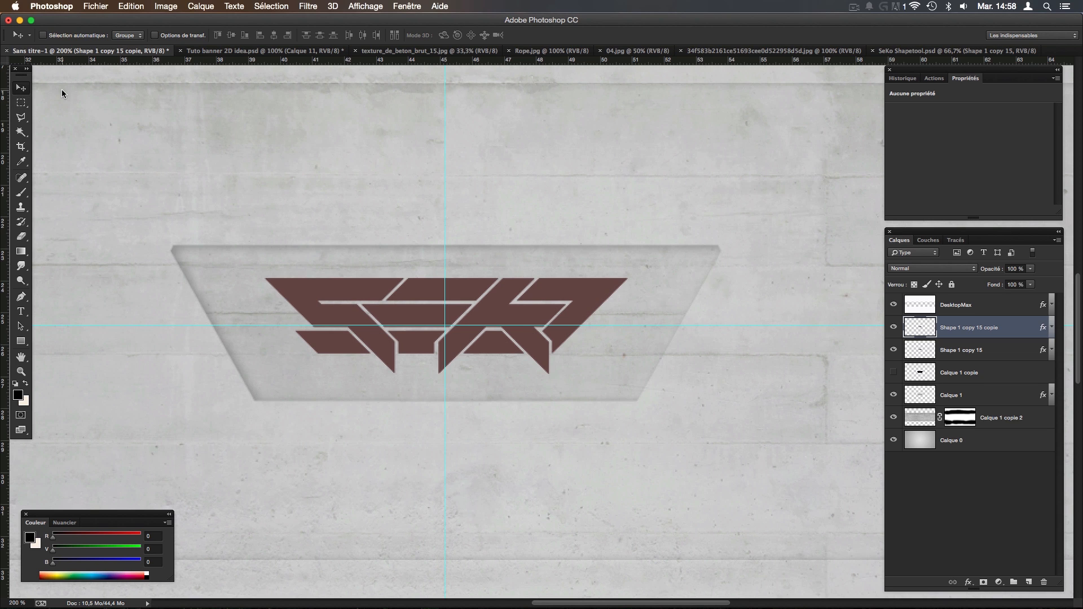
click(983, 582)
Lower the opacity of the original logo layer, Shape 1 copy 15, to 21%.
click(978, 353)
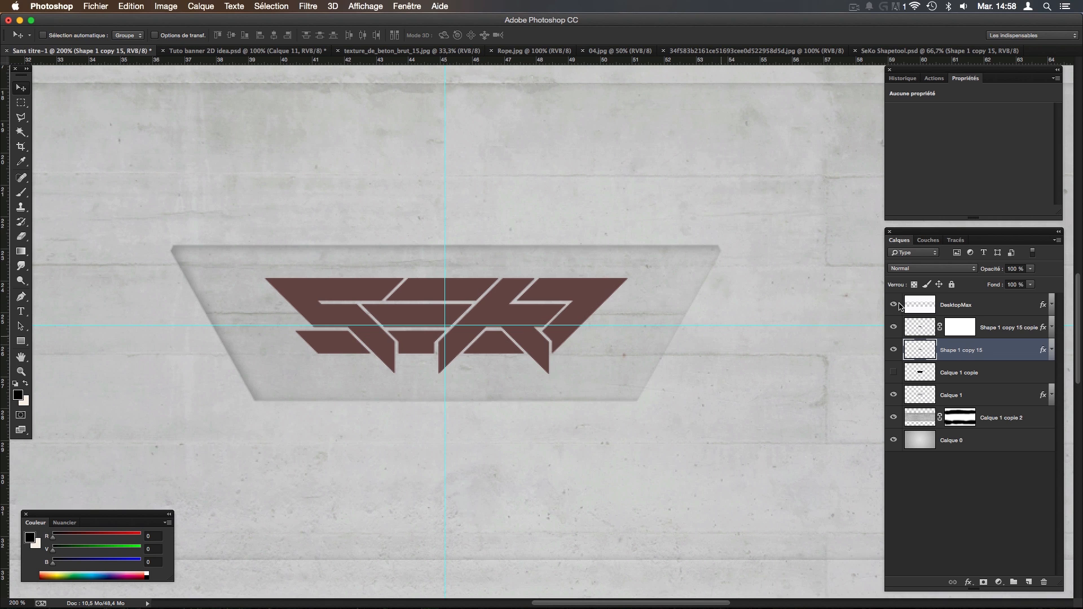
click(1030, 269)
drag(993, 283, 989, 283)
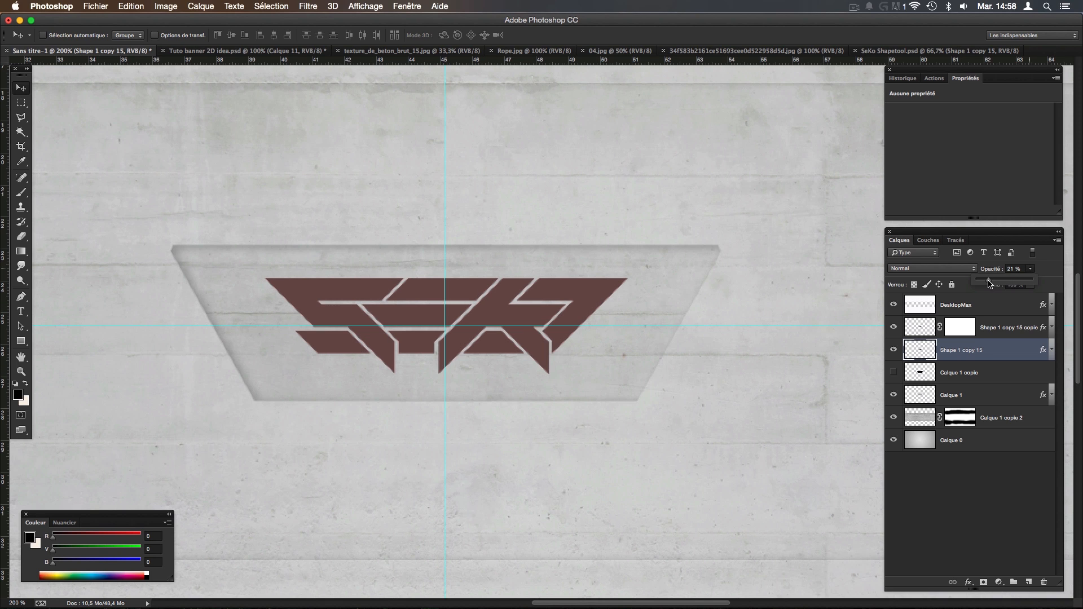
Try stamping a 380 px scratched brush in black over the logo on the duplicate's layer mask, and undo the stamp.
click(966, 321)
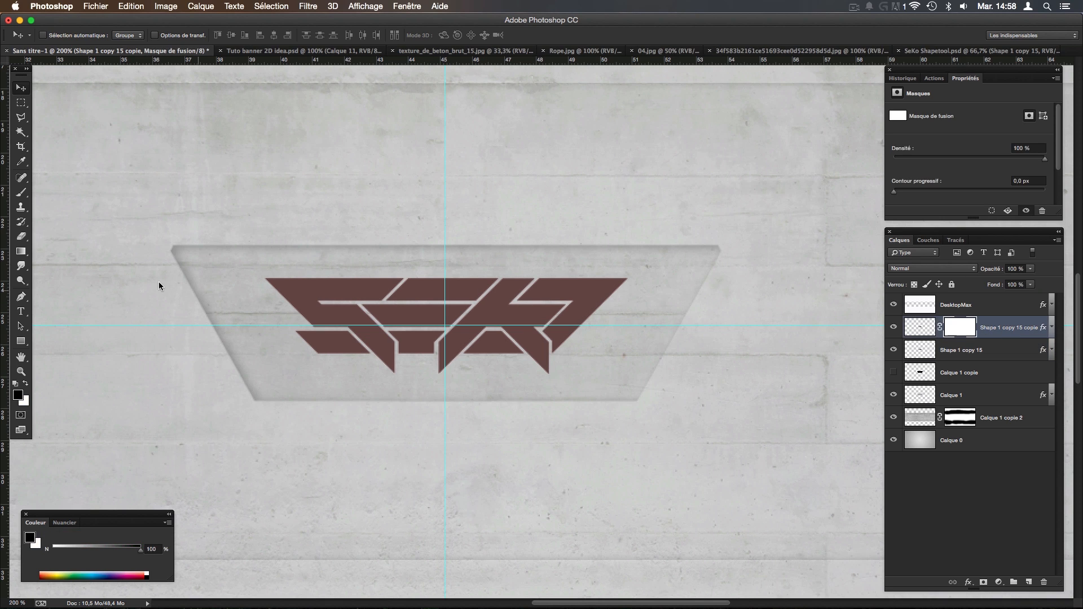
click(20, 193)
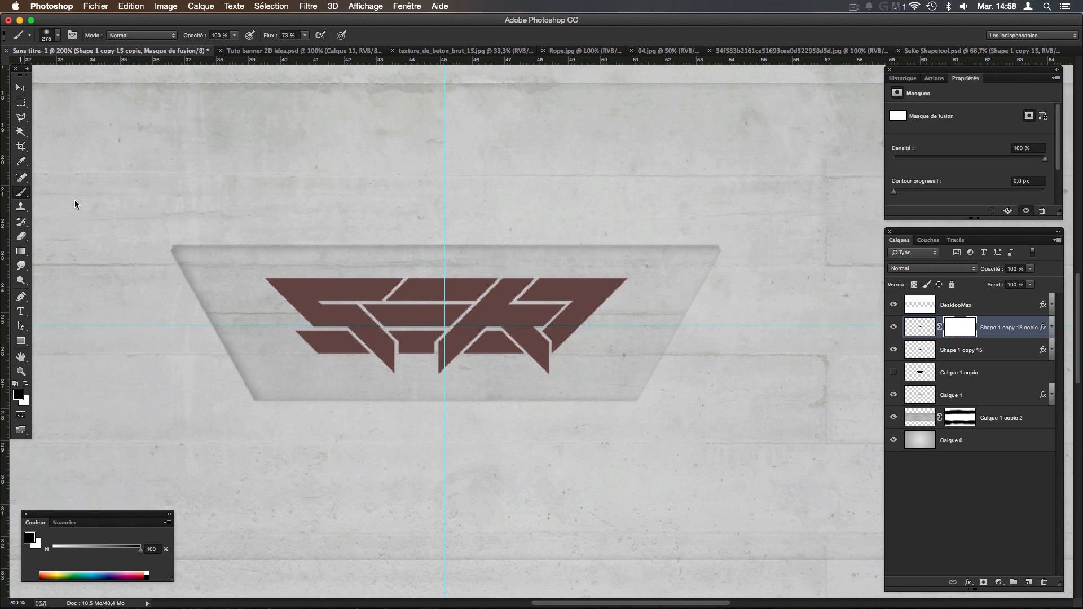
click(58, 37)
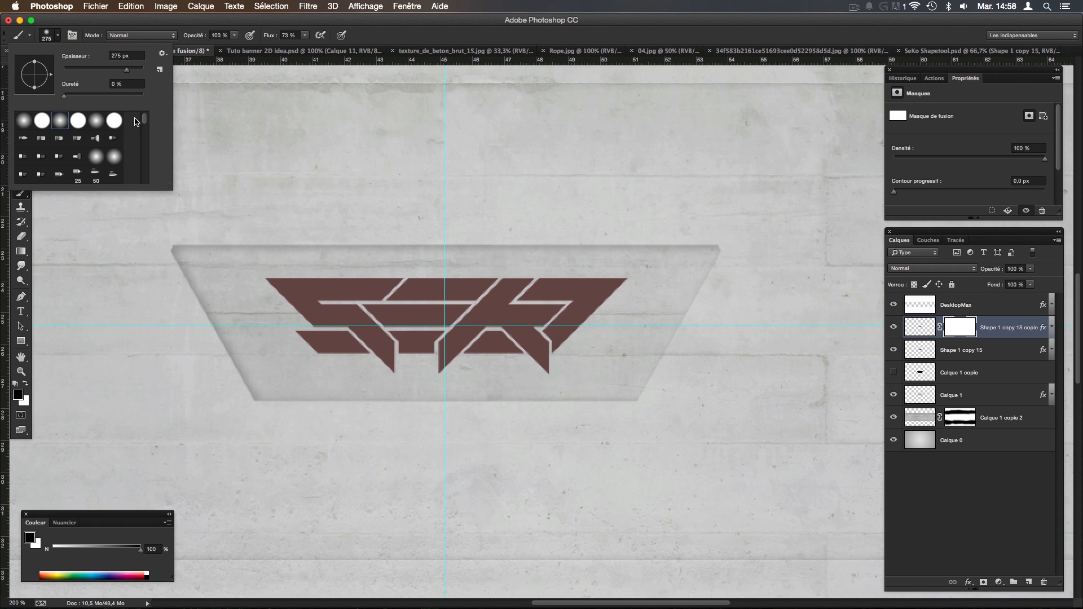
drag(144, 123, 146, 140)
click(114, 158)
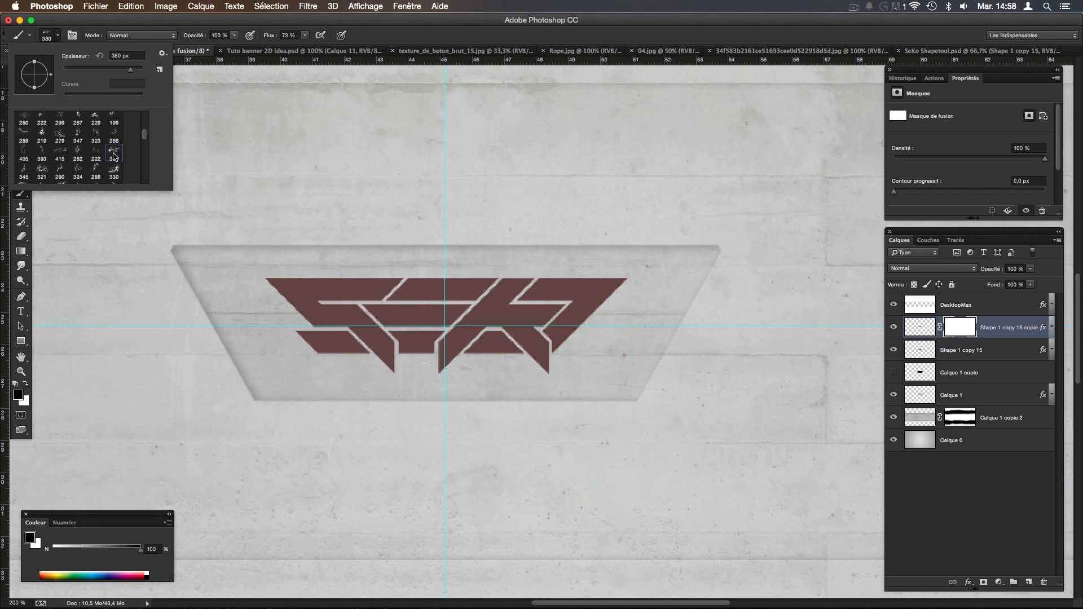
click(445, 316)
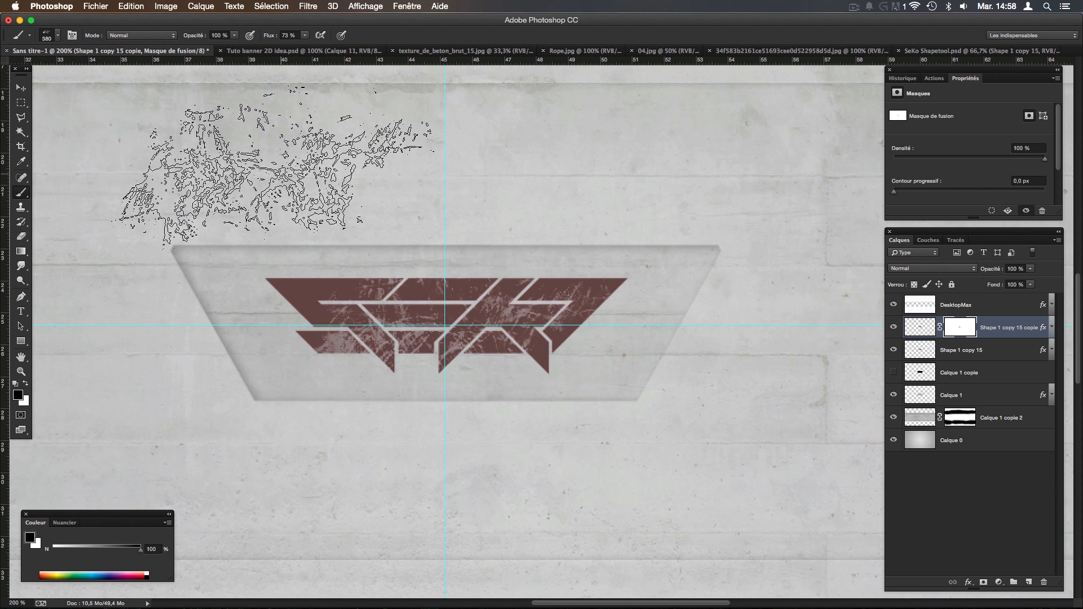
key(super+z)
Try a 963 px speckled texture brush over the logo on the duplicate's layer mask, and undo it.
click(58, 36)
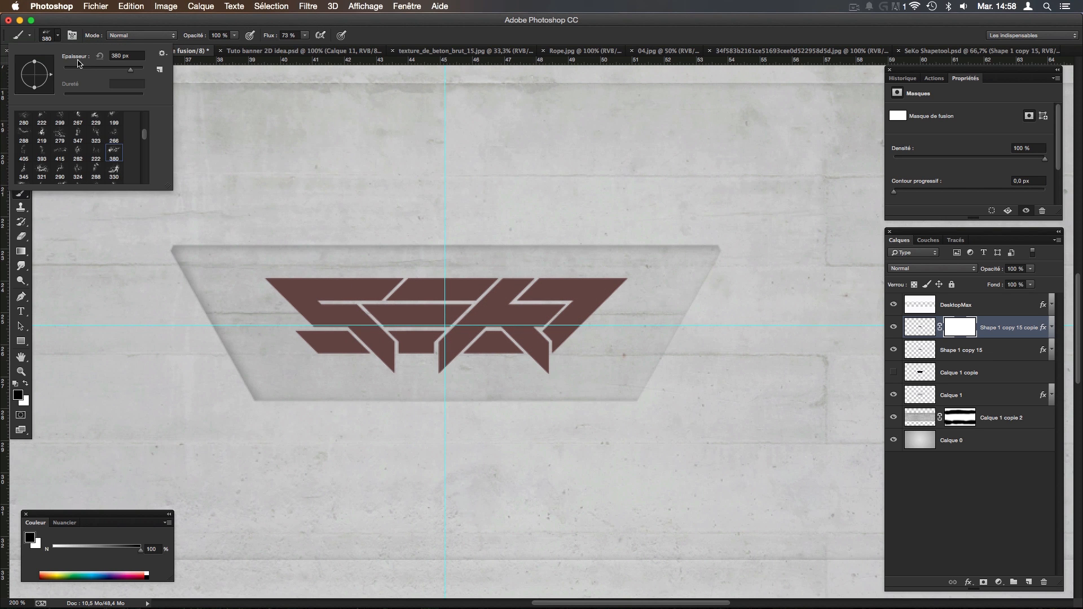
drag(144, 133, 146, 159)
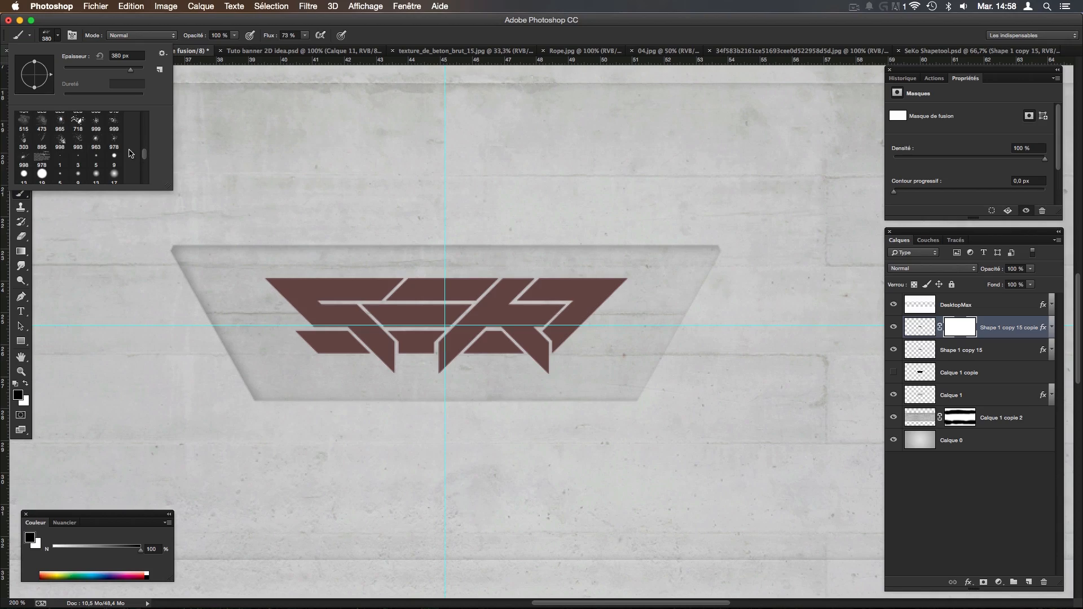
click(95, 141)
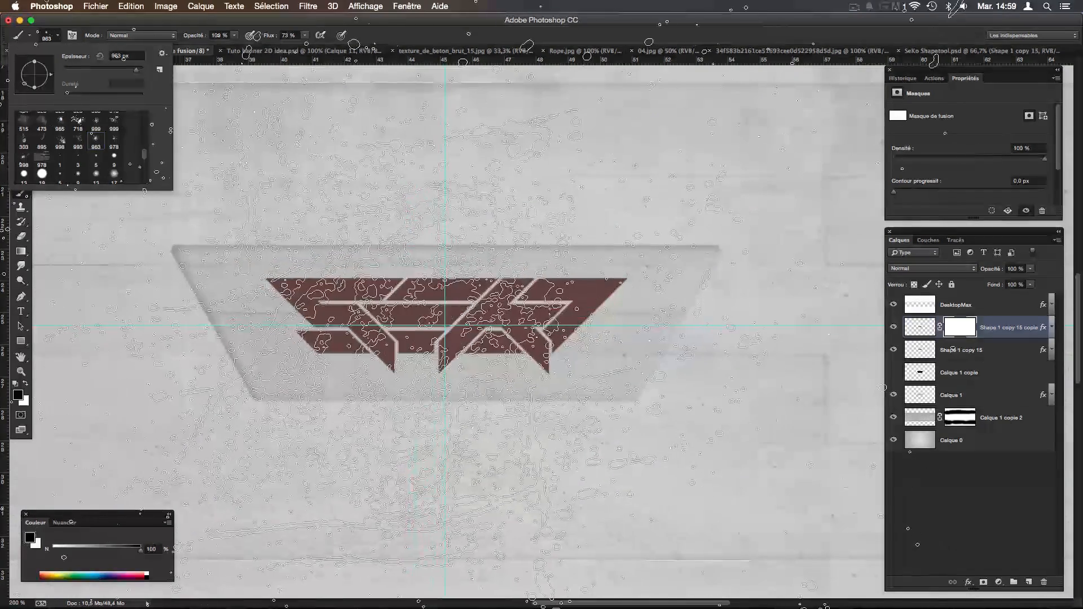
click(451, 339)
click(451, 338)
key(super+z)
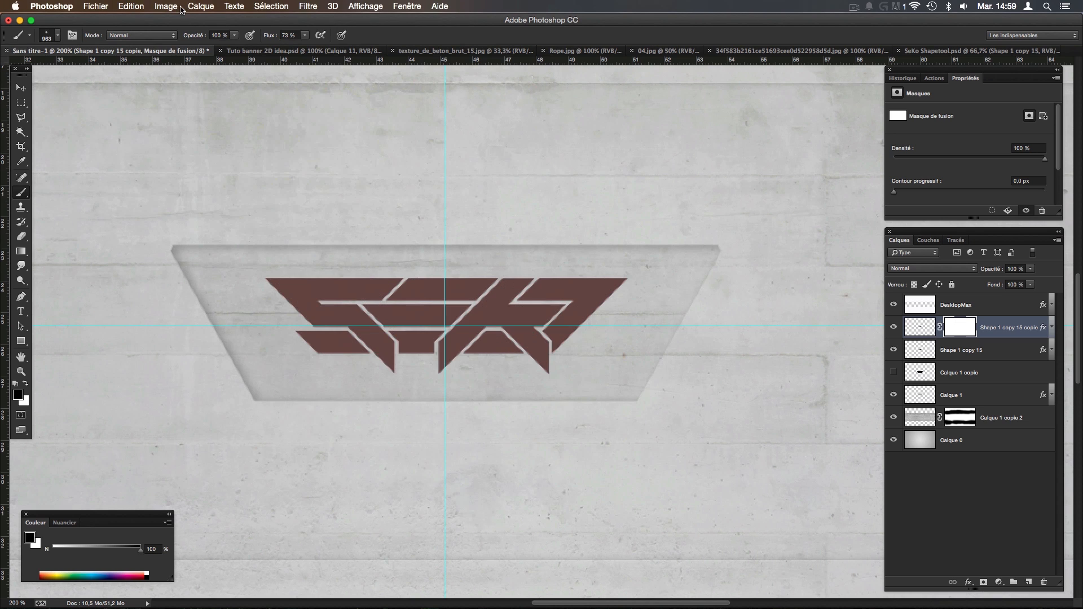
Try the 787 px splatter brush, reduced to 151 px, on the logo's right end in the layer mask.
click(55, 39)
drag(144, 157, 146, 179)
double_click(111, 151)
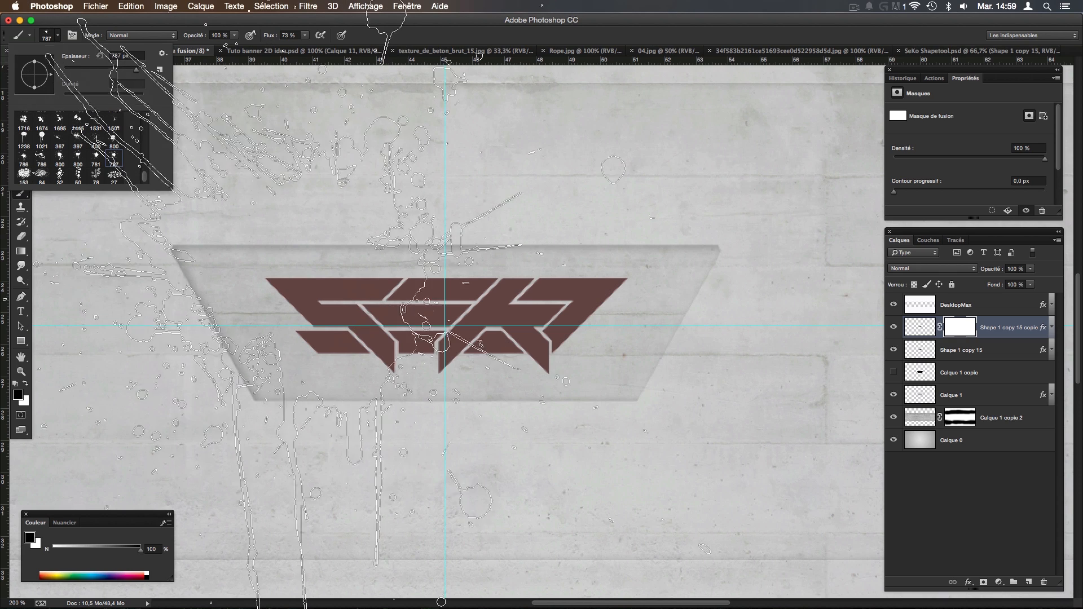
drag(471, 363, 536, 363)
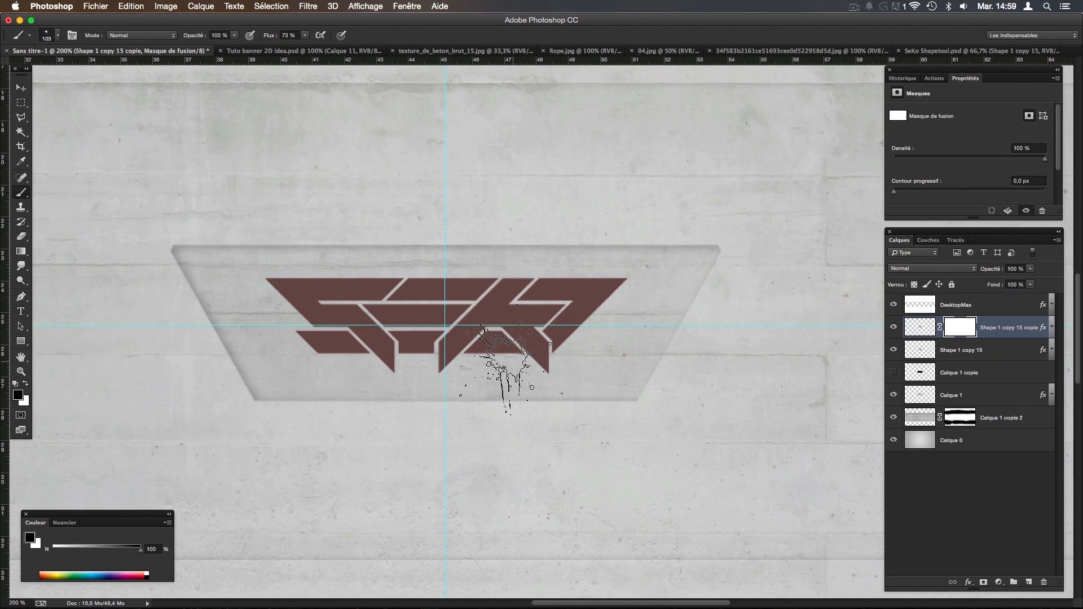
drag(611, 326, 641, 322)
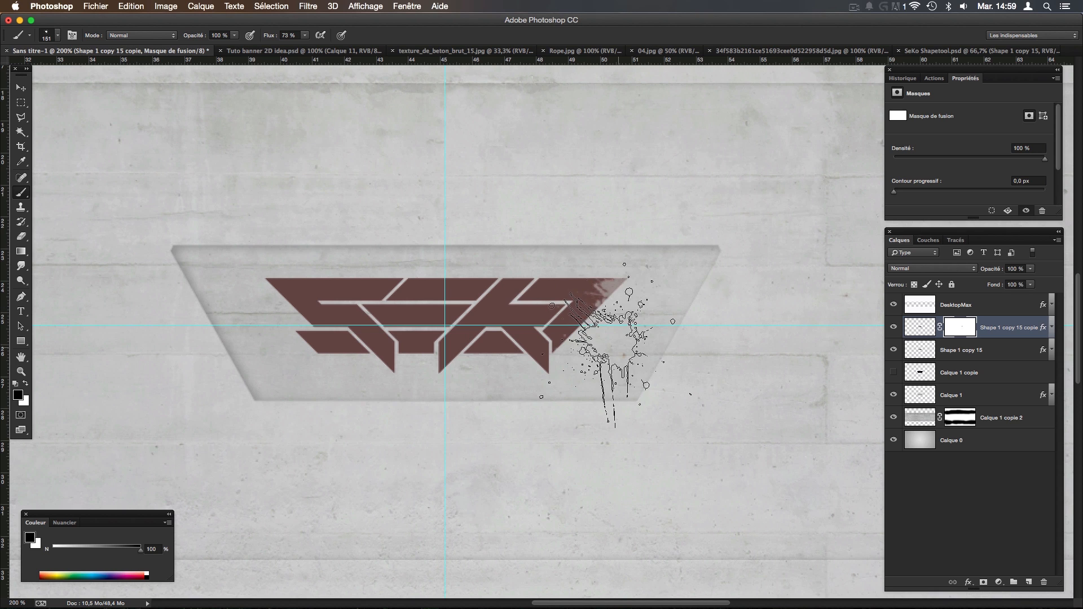
Choose the 295 px grunge brush, test it on the logo duplicate's layer mask, and undo the last stamp.
click(57, 35)
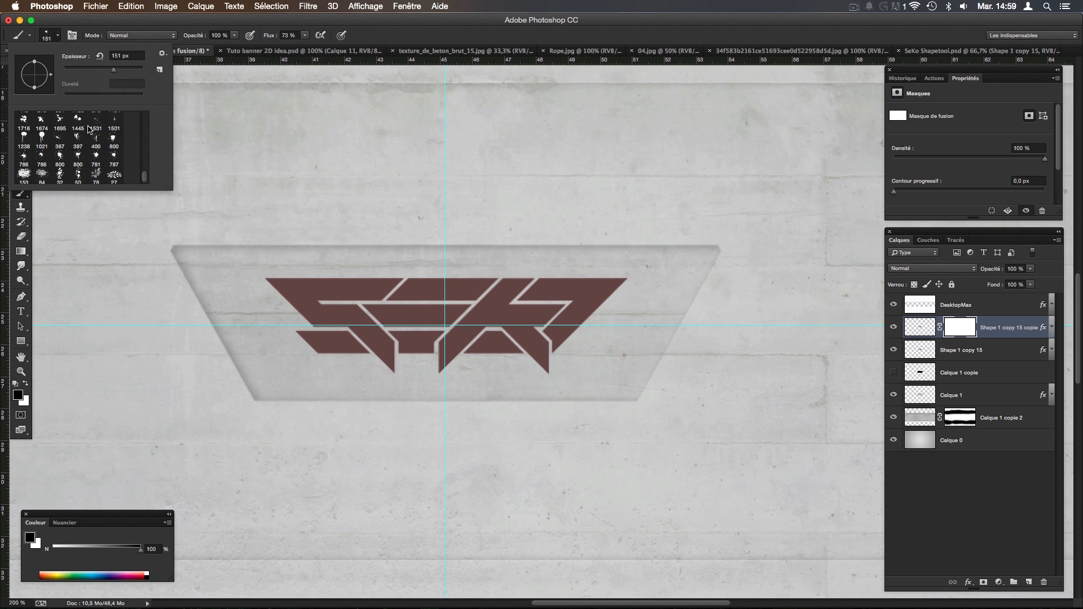
scroll(96, 137, up, 3)
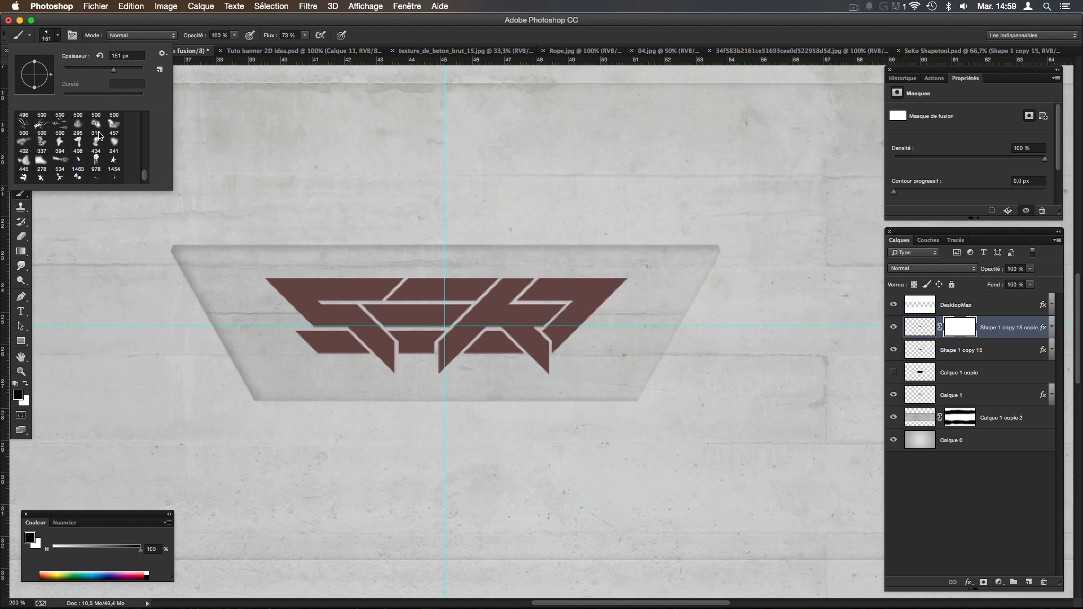
click(78, 131)
click(362, 415)
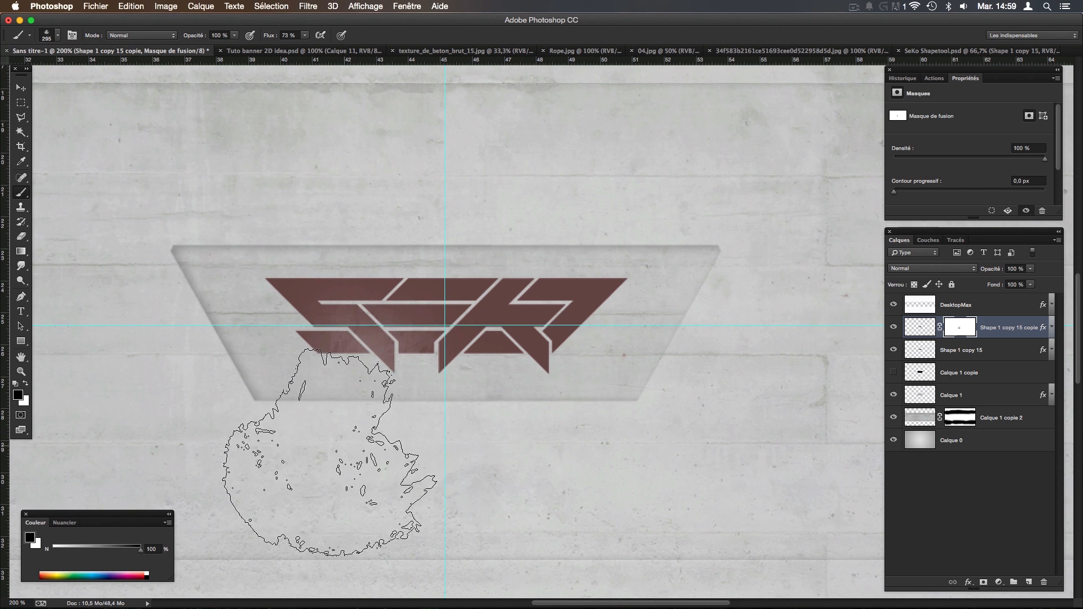
click(652, 356)
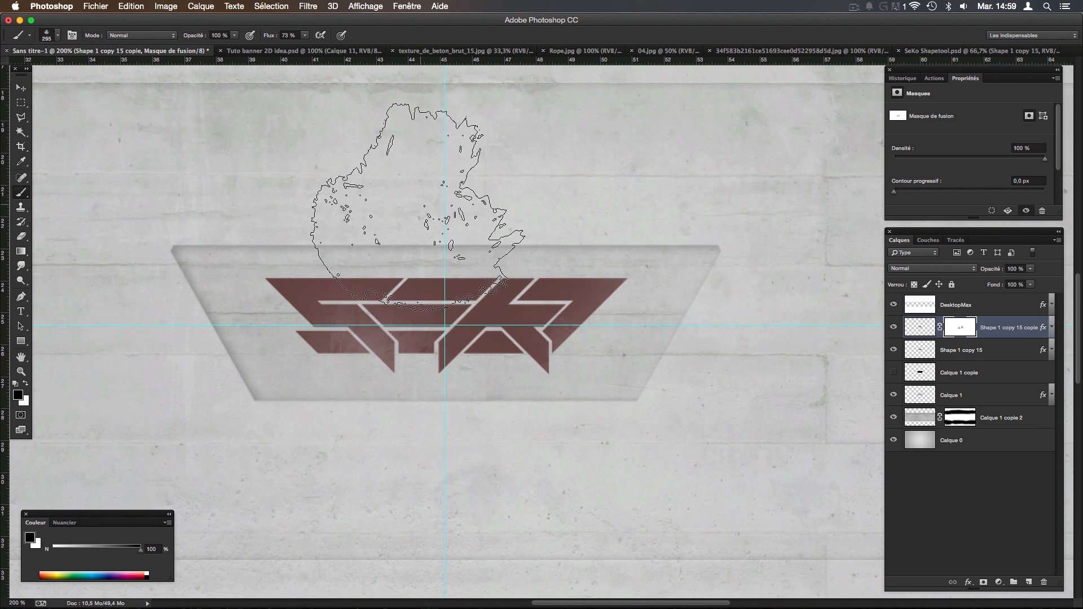
key(super+z)
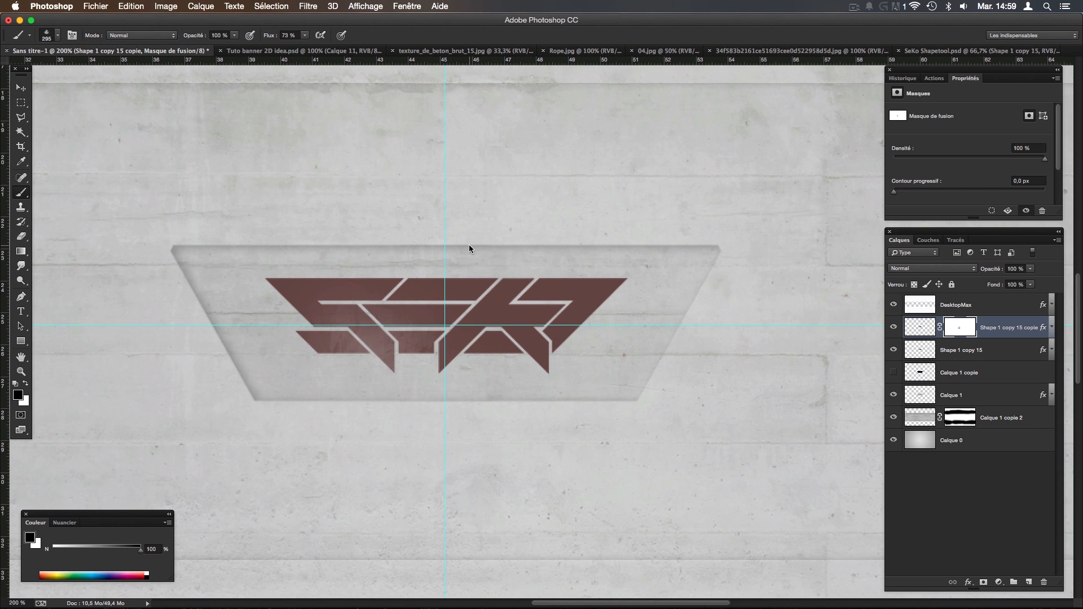
Reselect the logo duplicate's layer mask and stamp the 295 px grunge brush in black to wear away parts of the logo.
key(alt+bracketleft)
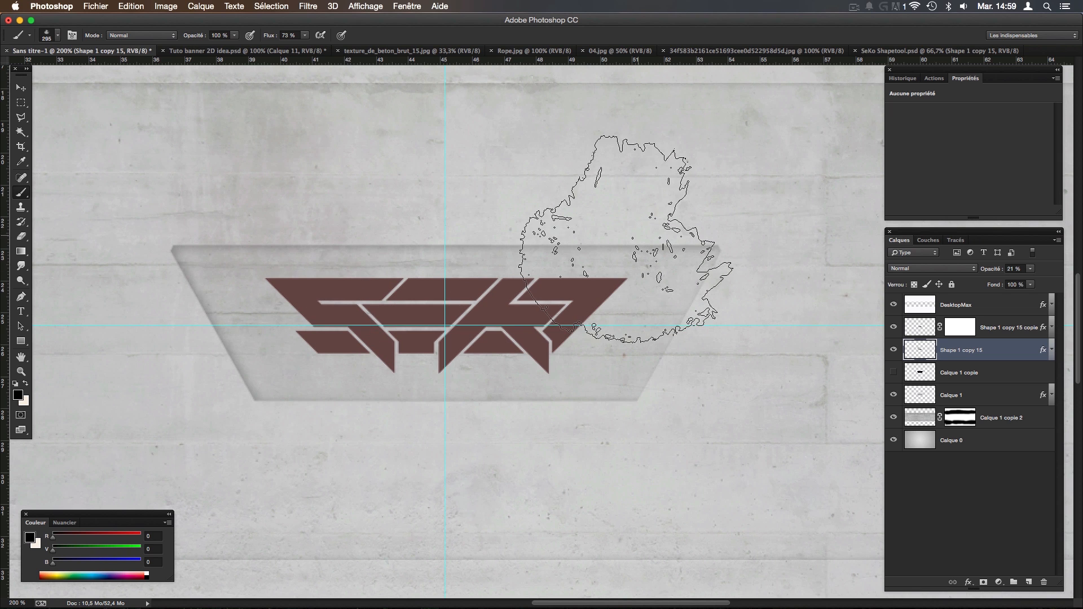
click(944, 327)
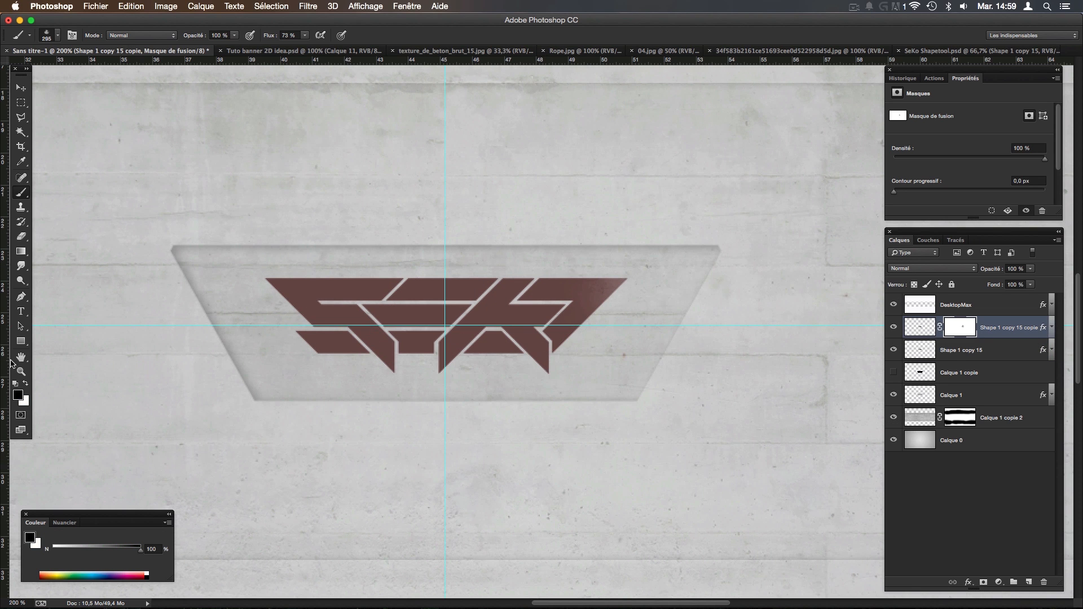
click(247, 402)
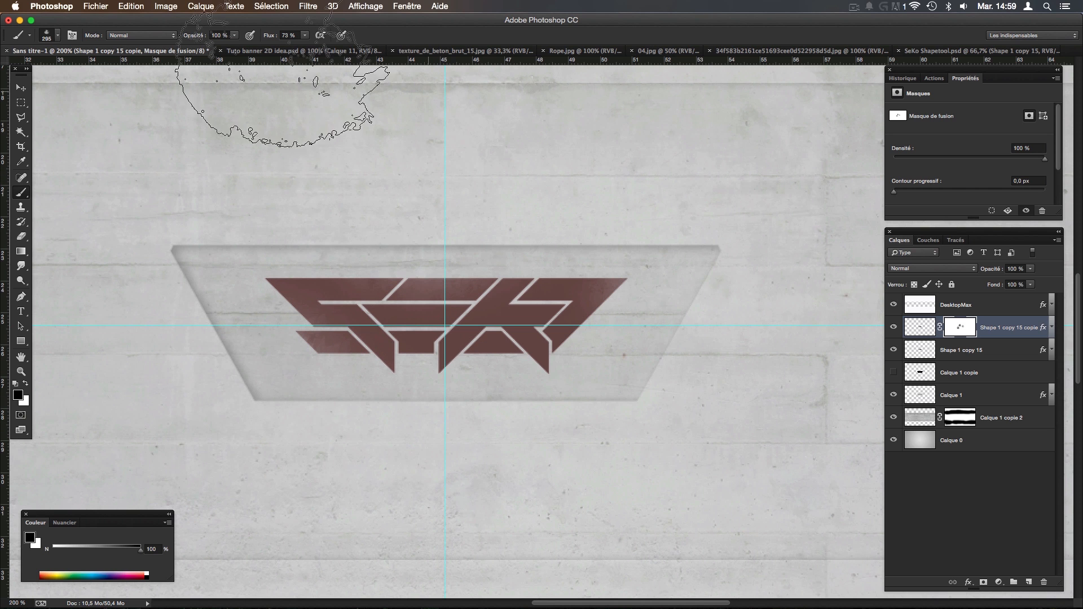
Try a scratch-texture brush from the preset list over the logo on the duplicate's layer mask.
click(57, 35)
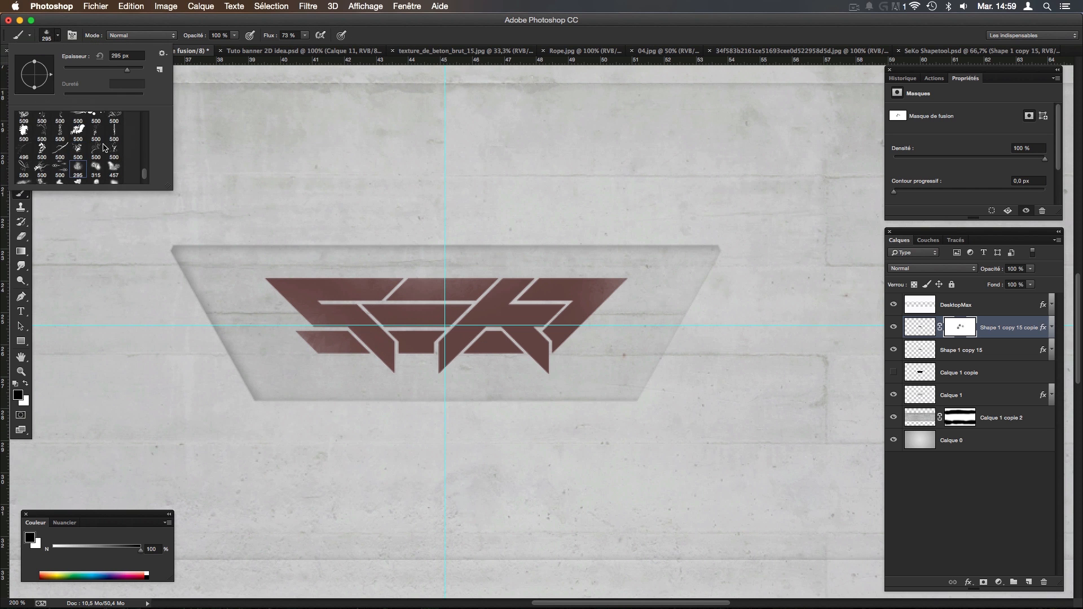
scroll(104, 147, up, 8)
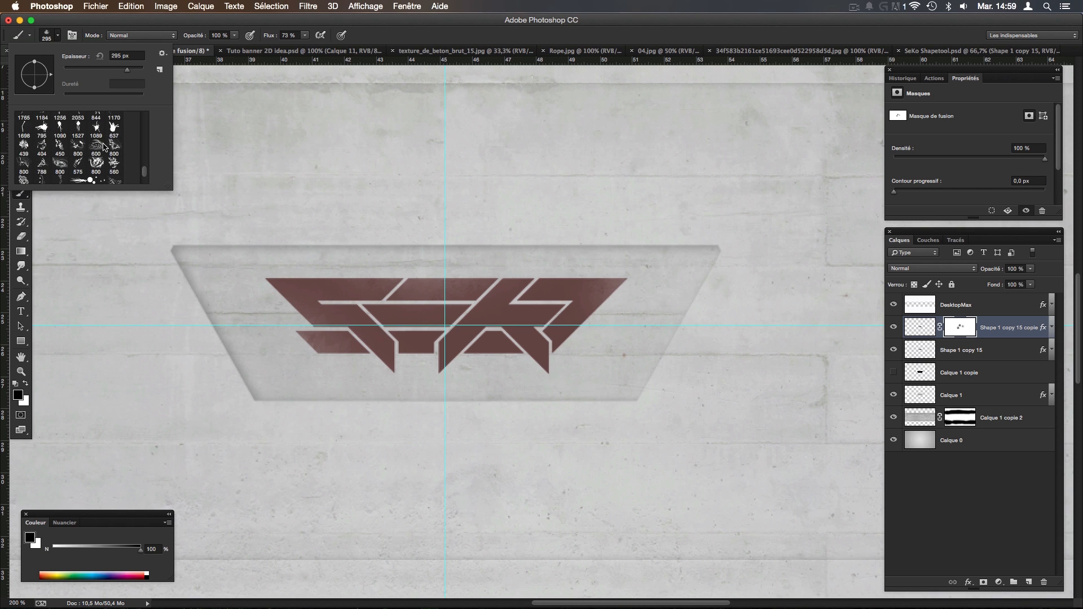
scroll(104, 146, up, 10)
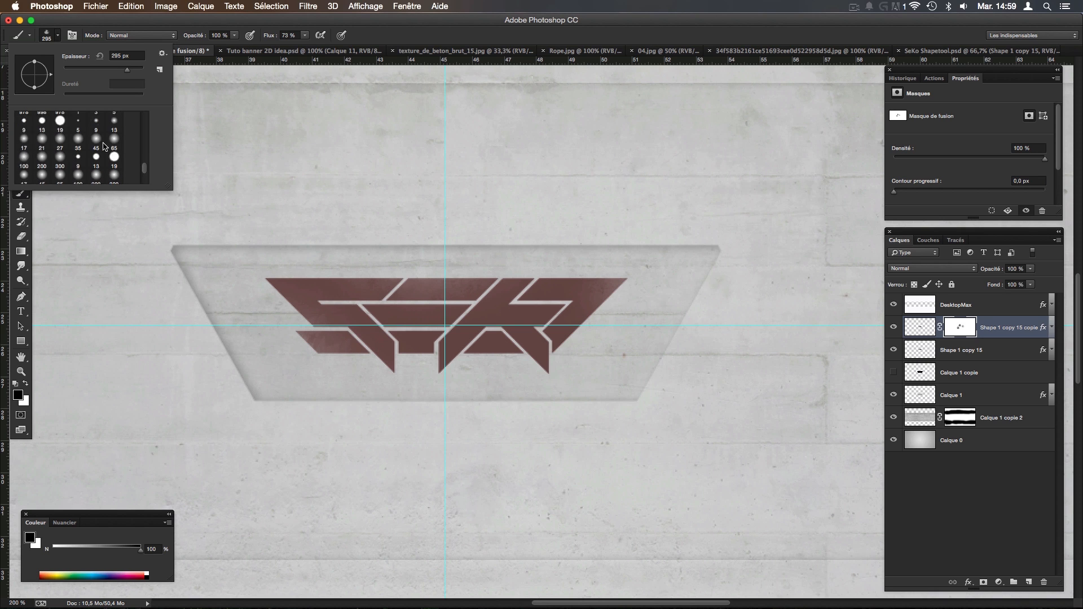
scroll(103, 145, up, 10)
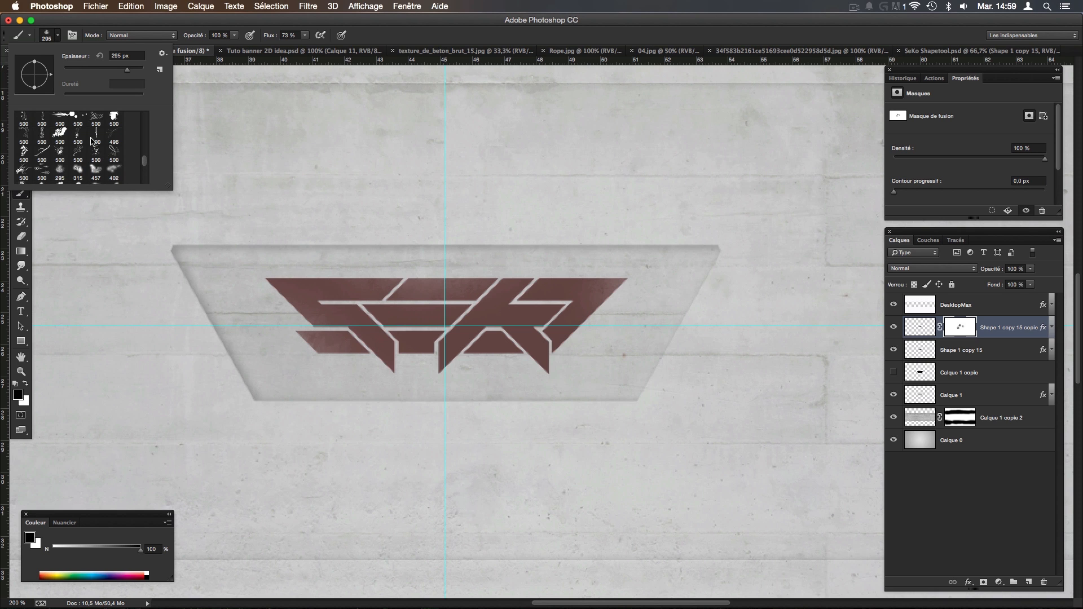
scroll(94, 140, up, 10)
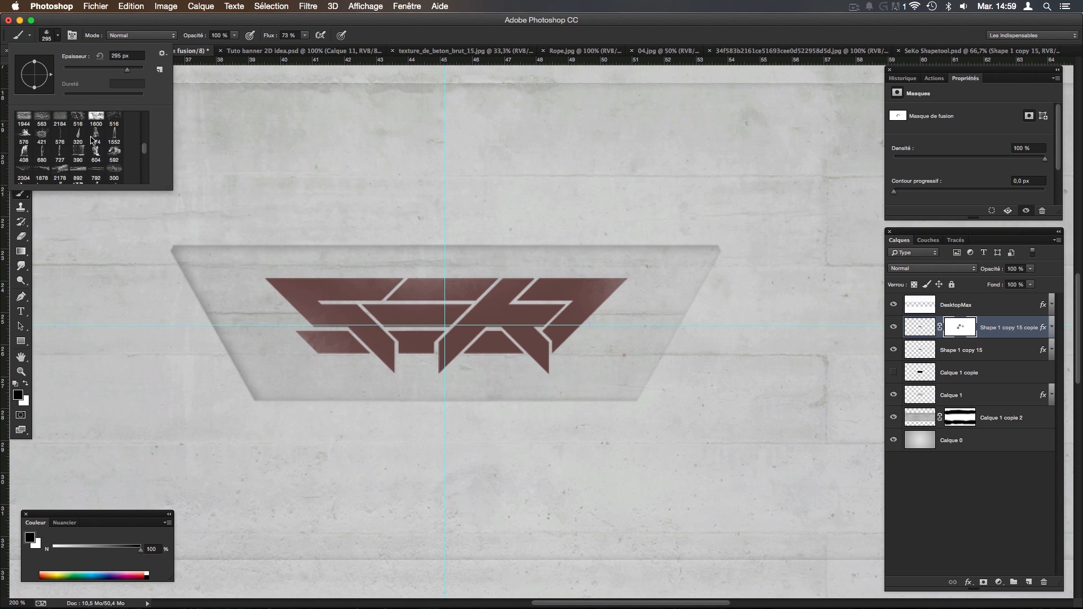
scroll(93, 141, up, 3)
scroll(84, 139, up, 6)
scroll(85, 140, up, 4)
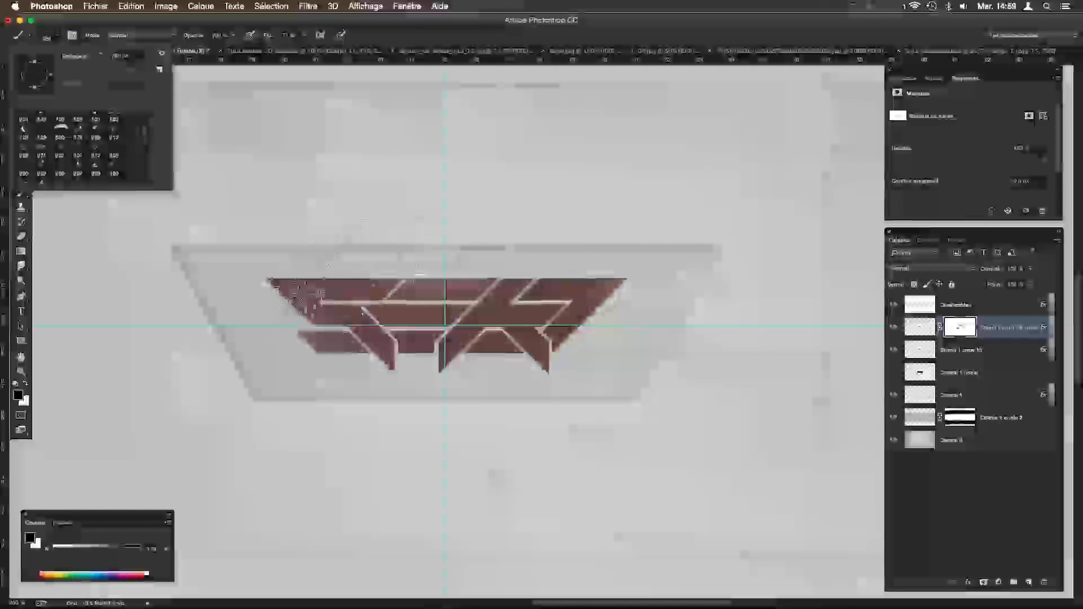
click(309, 295)
click(575, 232)
click(576, 233)
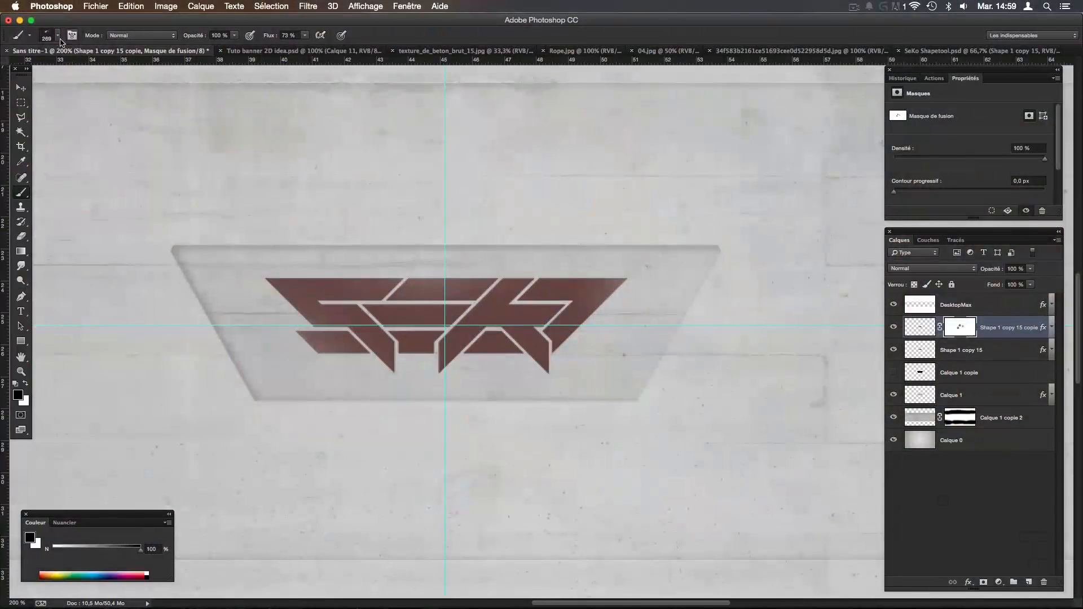
Choose a fine scratch brush and stamp it in black on the layer mask to scratch parts of the logo.
click(58, 35)
click(94, 150)
scroll(62, 152, up, 1)
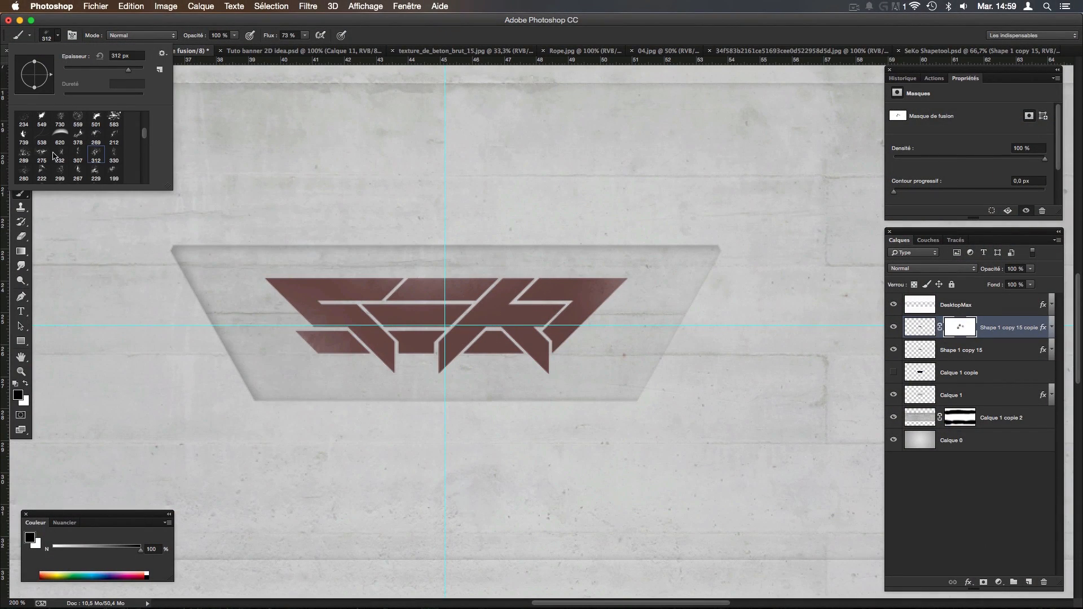
click(24, 154)
click(628, 522)
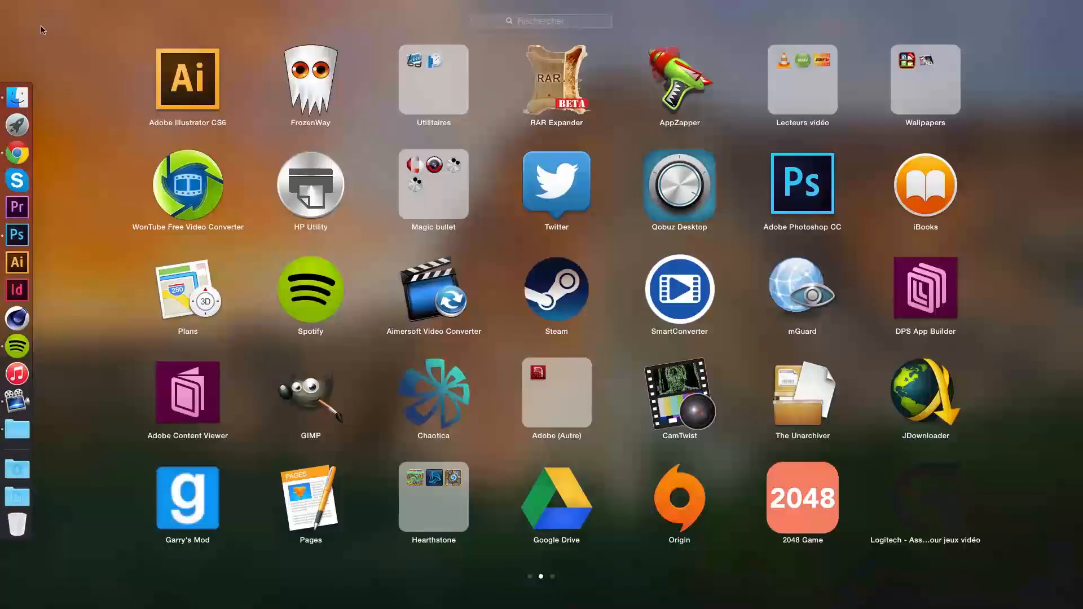
Stamp the 232 px scratch brush in black on the duplicate's layer mask to add more scratches to the logo.
click(50, 32)
click(55, 35)
click(61, 157)
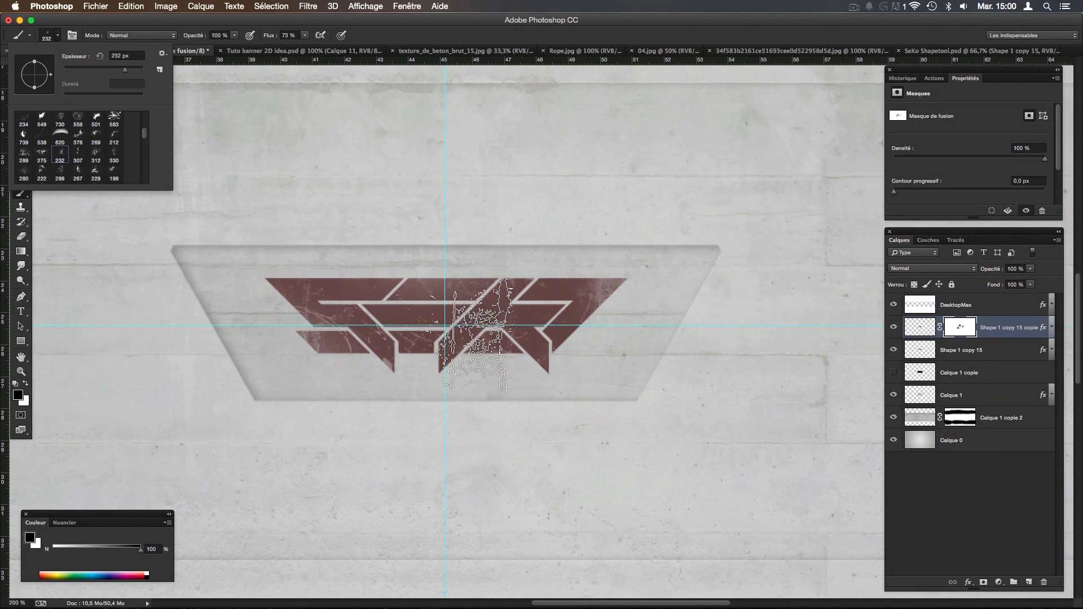
click(541, 407)
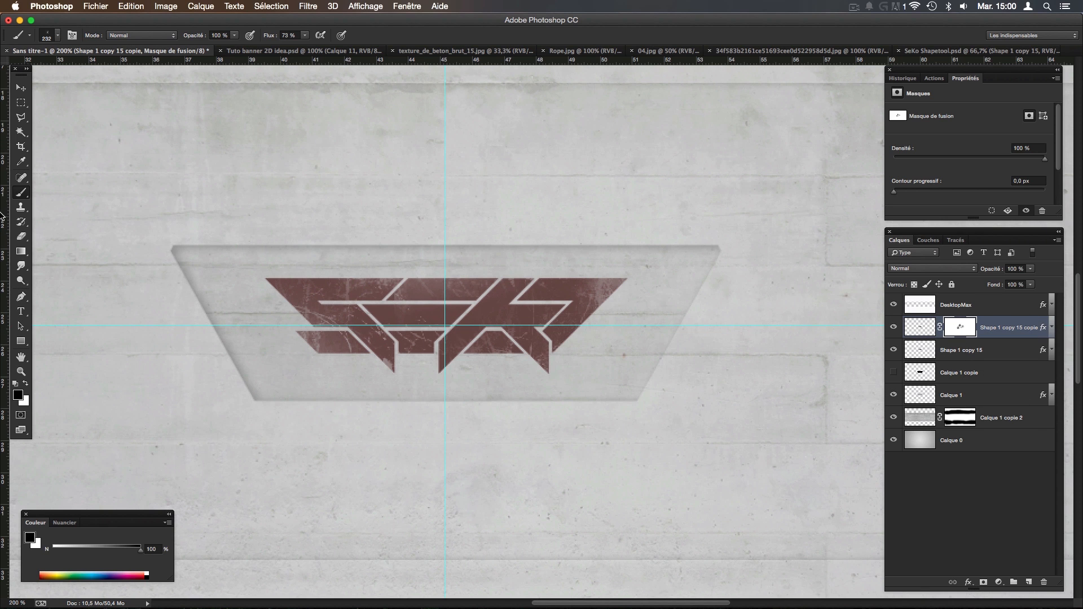
key(x)
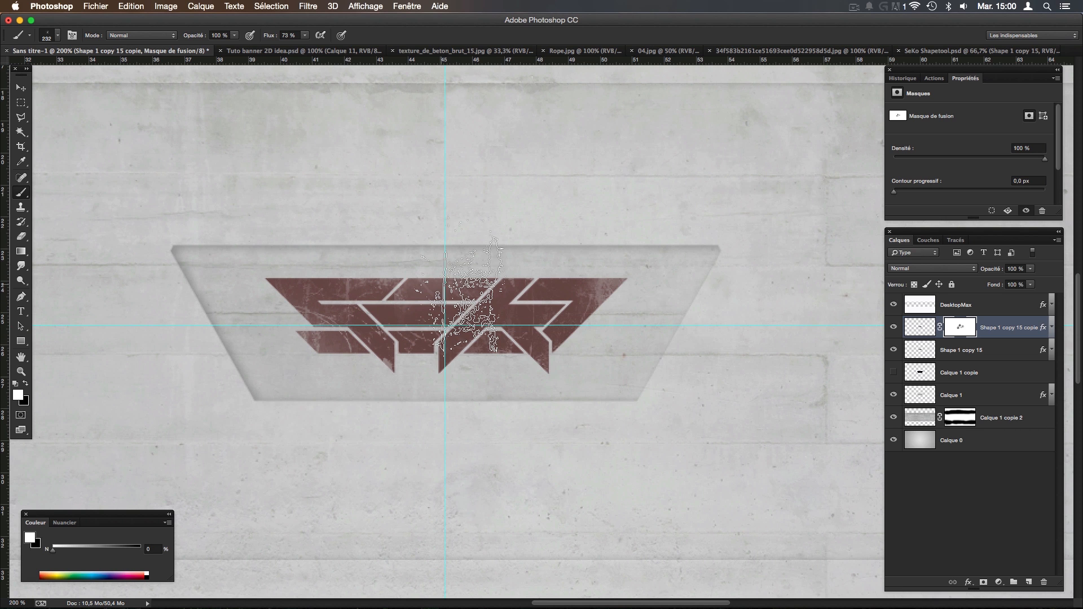
key(x)
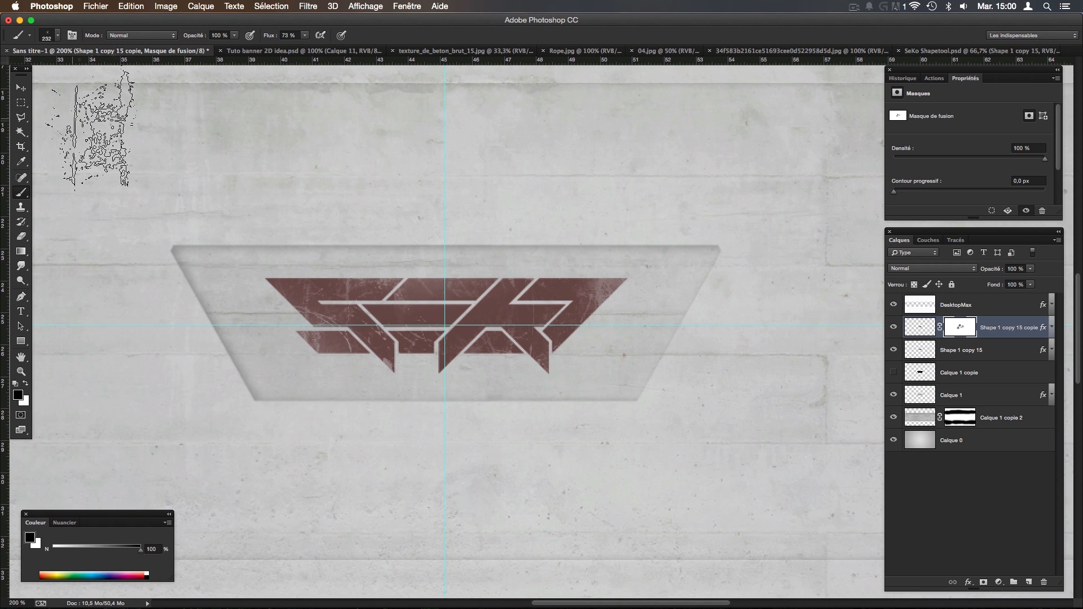
click(58, 36)
scroll(81, 137, up, 1)
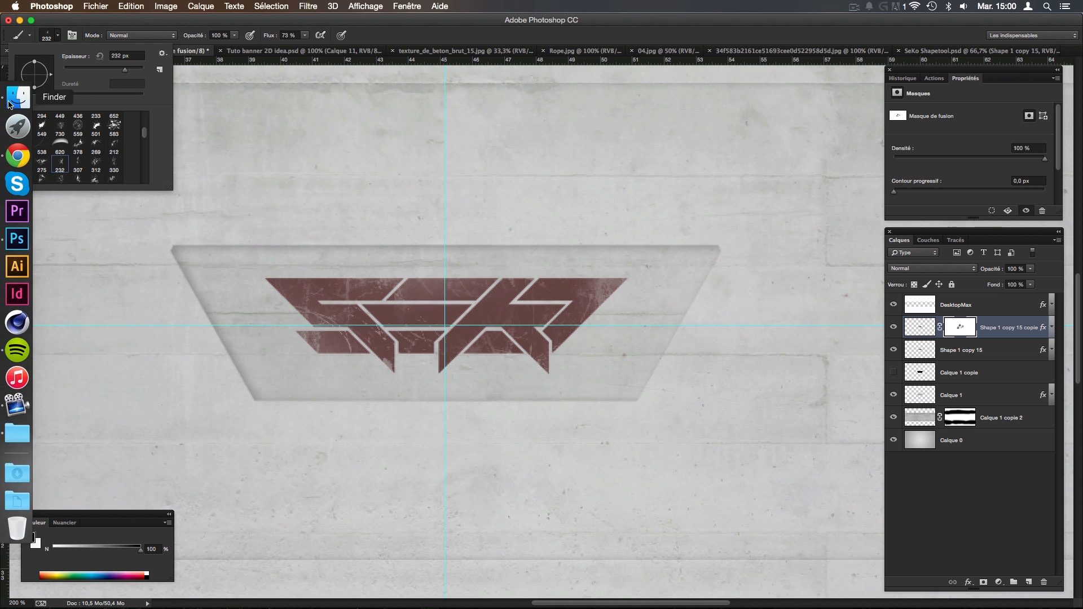
click(394, 33)
Set the opacity of the Shape 1 copy 15 layer to 24 % and deselect the layer.
click(21, 88)
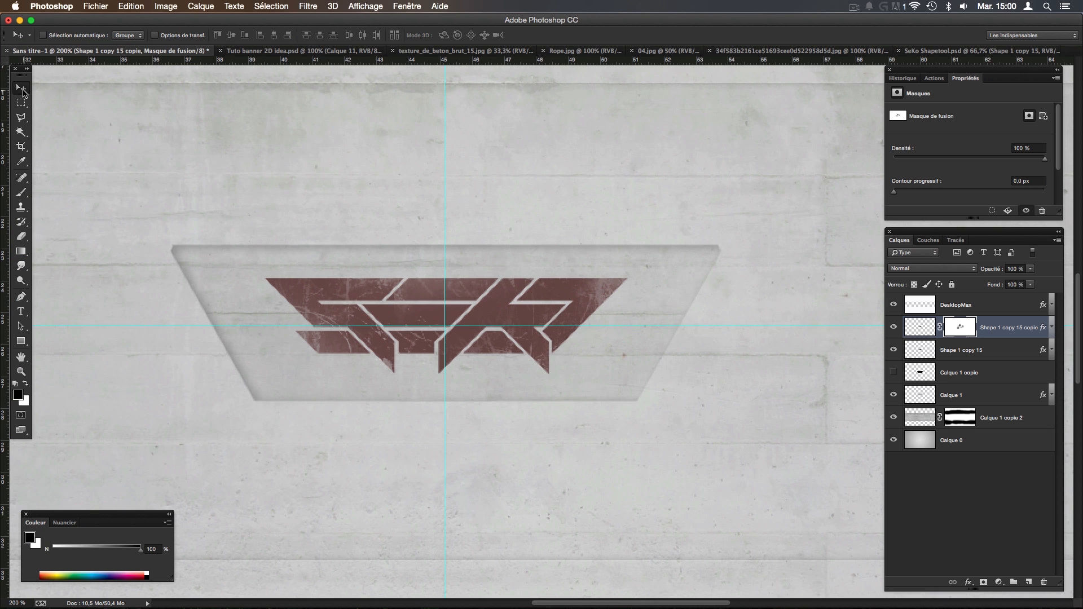
click(992, 355)
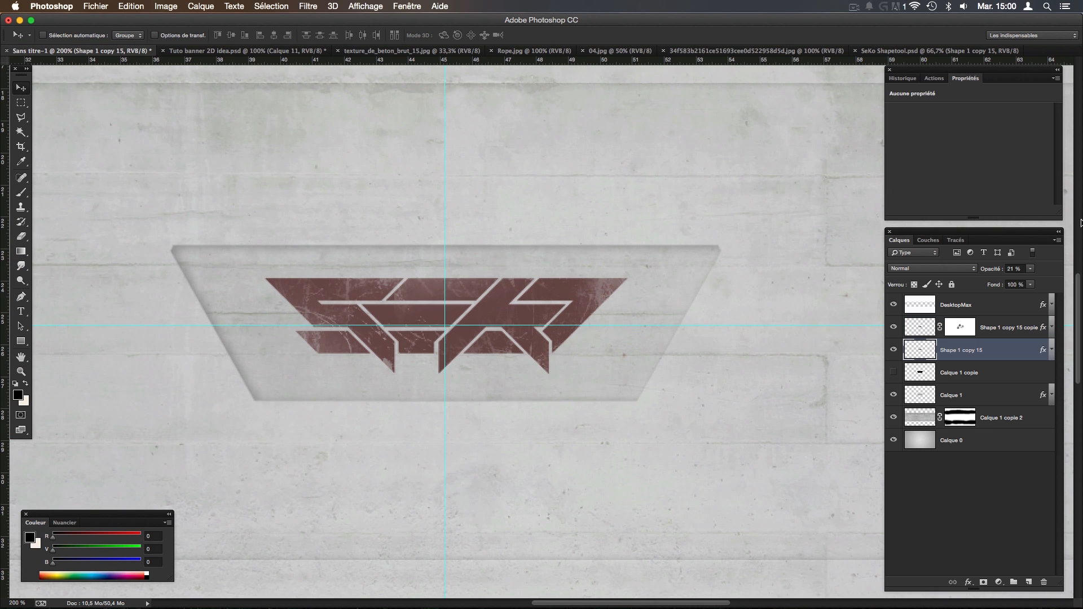
click(1030, 269)
drag(1006, 283, 1006, 285)
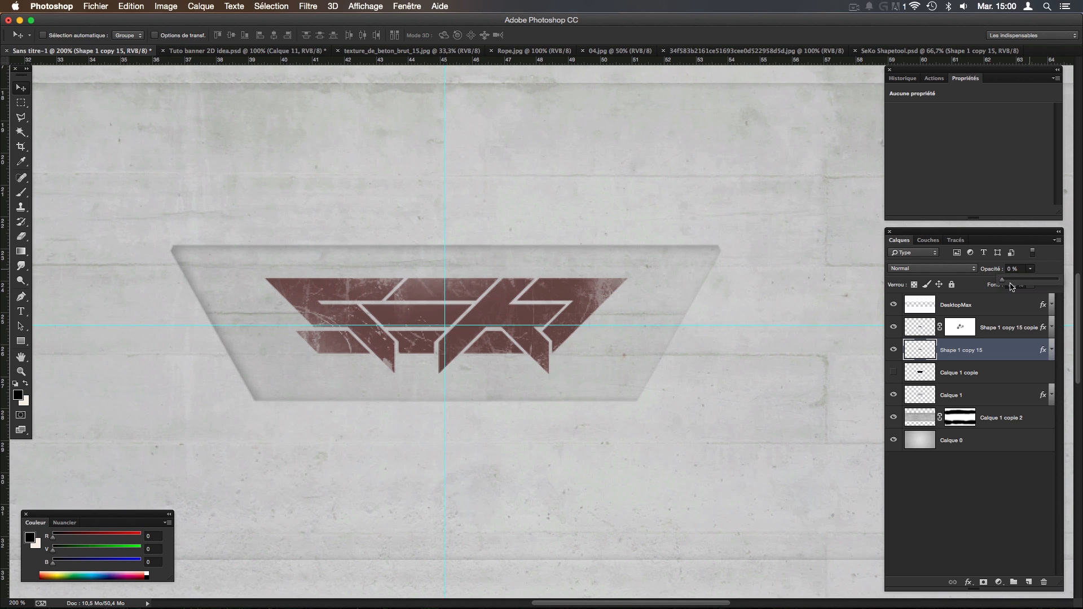
drag(1025, 287, 1021, 282)
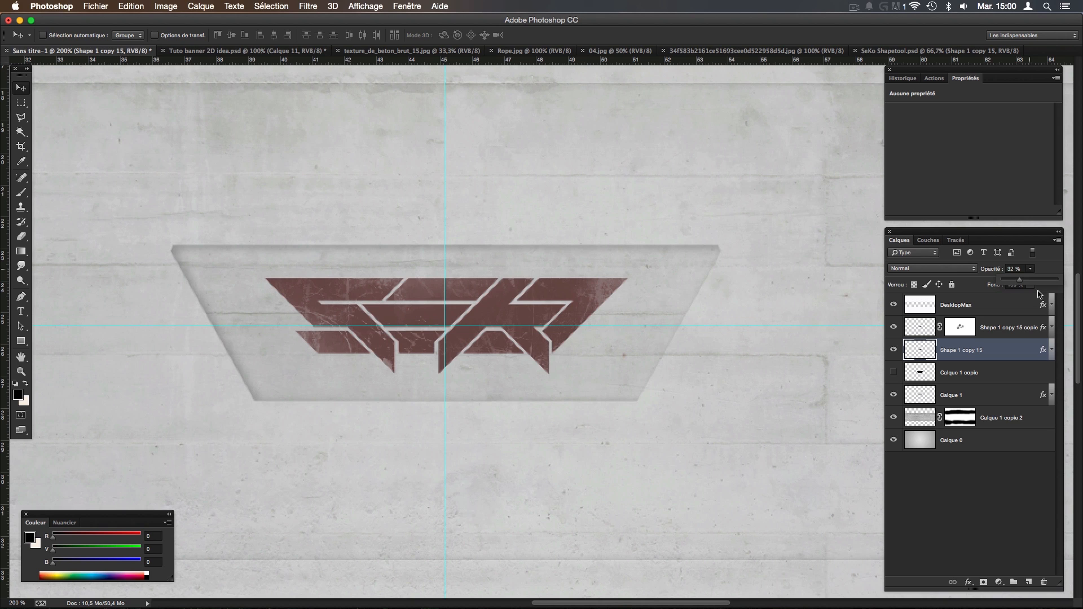
drag(1037, 280, 1040, 279)
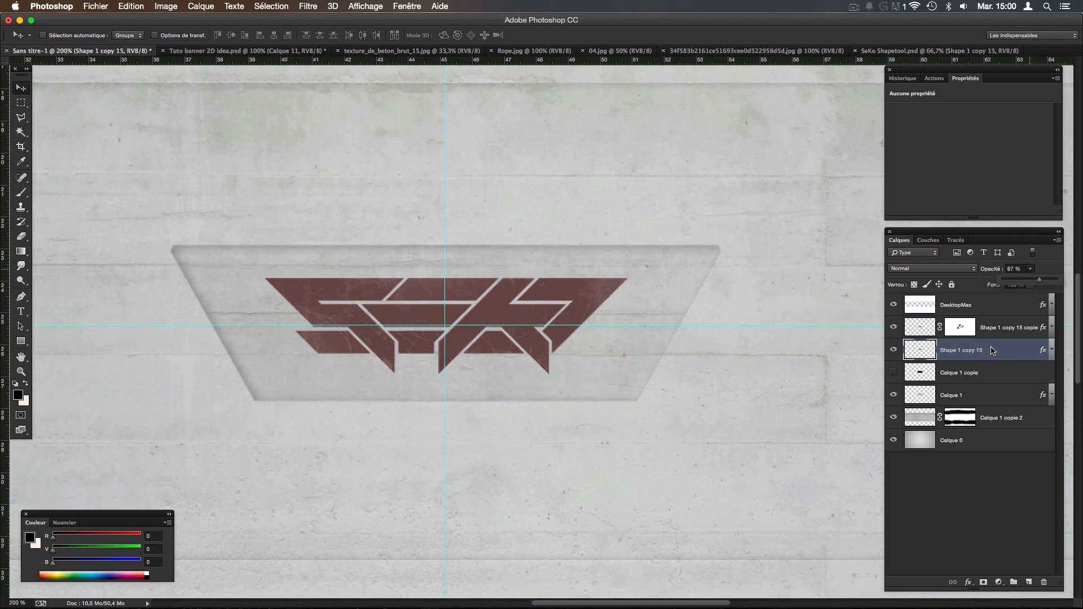
drag(1025, 282, 1015, 281)
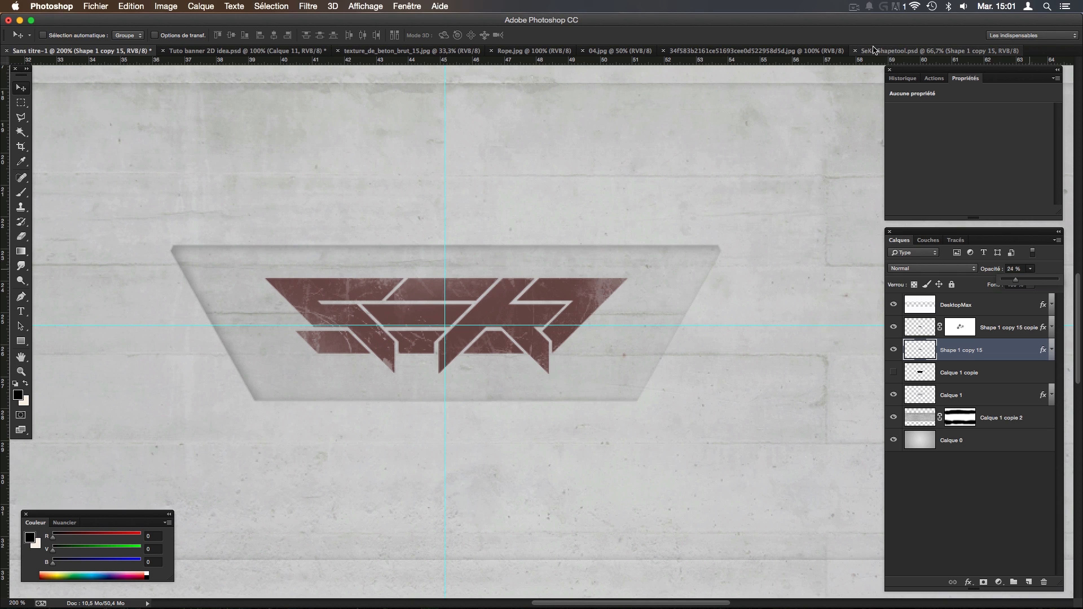
click(946, 479)
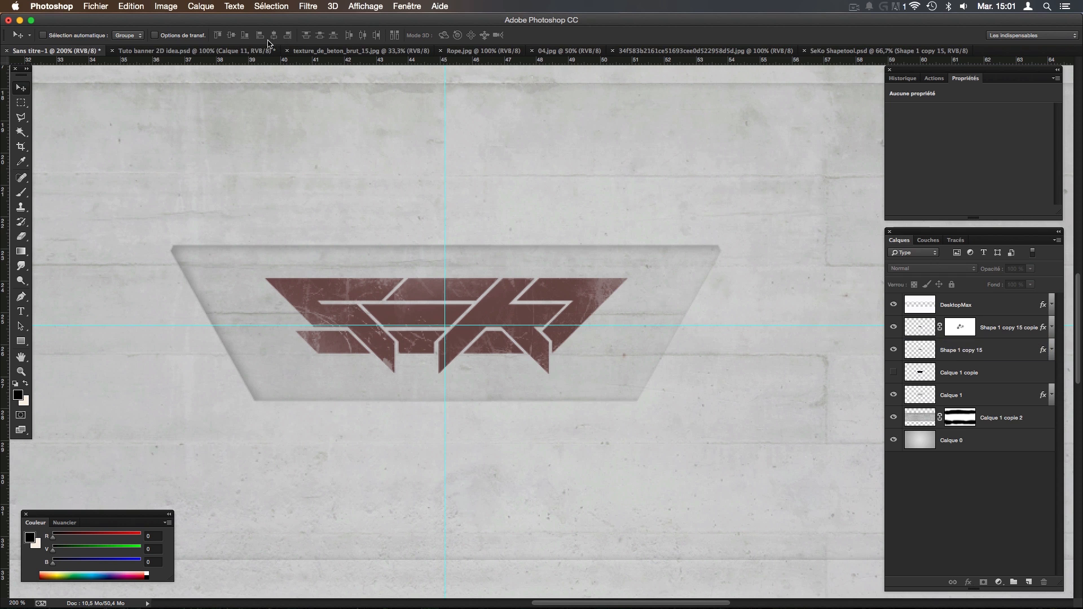
Check the cracked panel in Tuto banner 2D idea.psd, and copy the cracked concrete image from its JPG into the Sans titre-1 document.
click(222, 54)
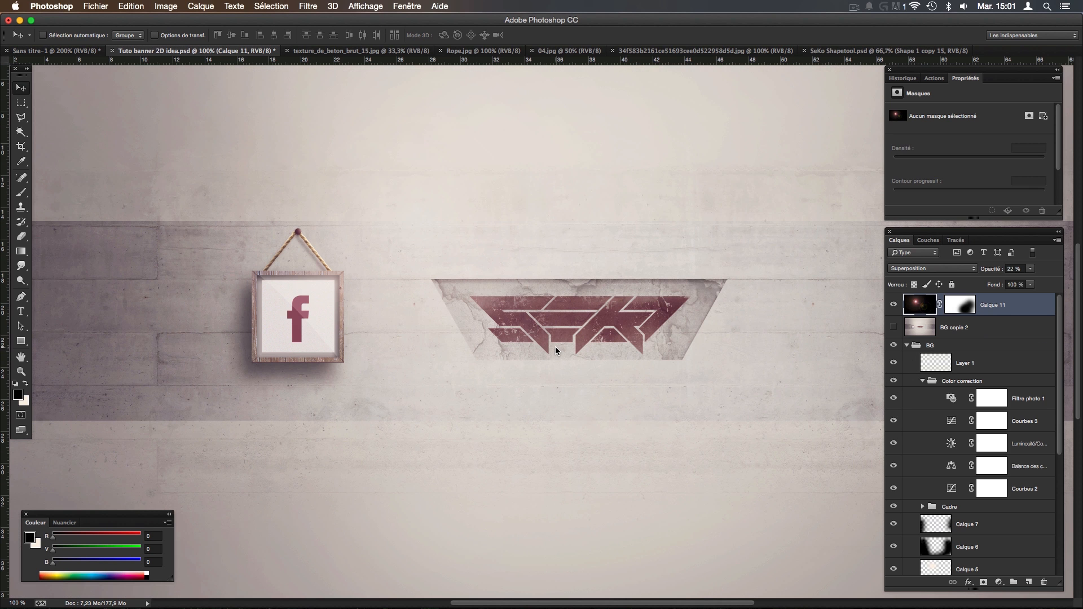
key(super+plus)
drag(674, 320, 636, 318)
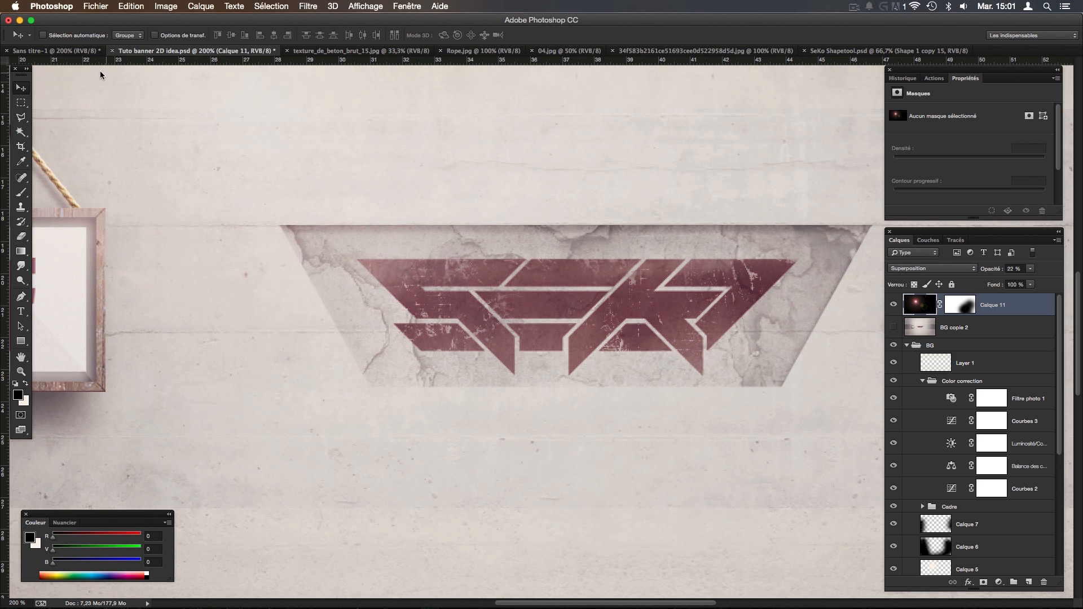
click(69, 52)
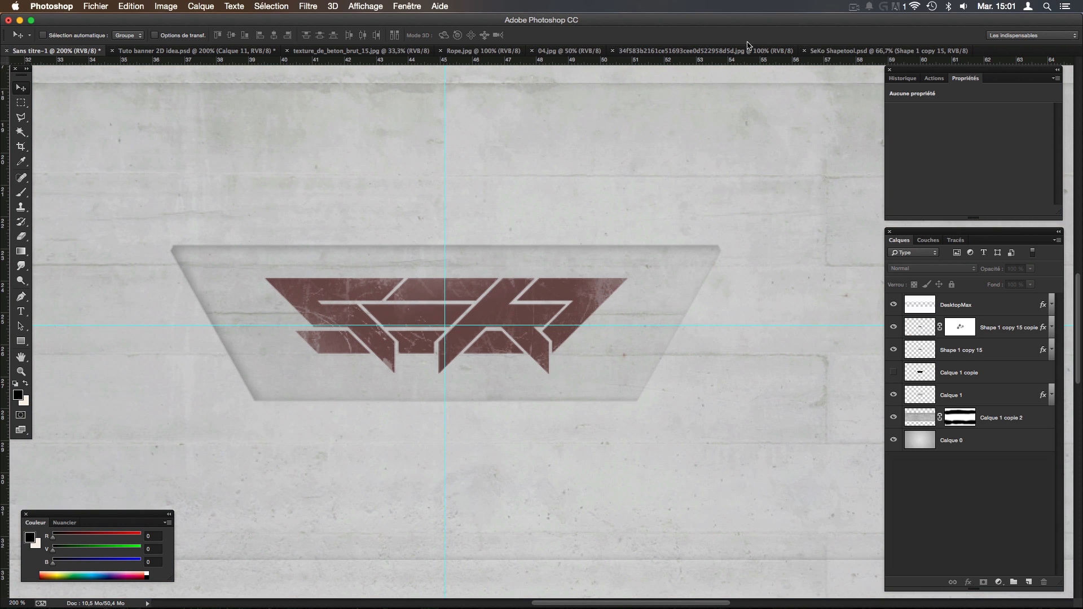
click(719, 51)
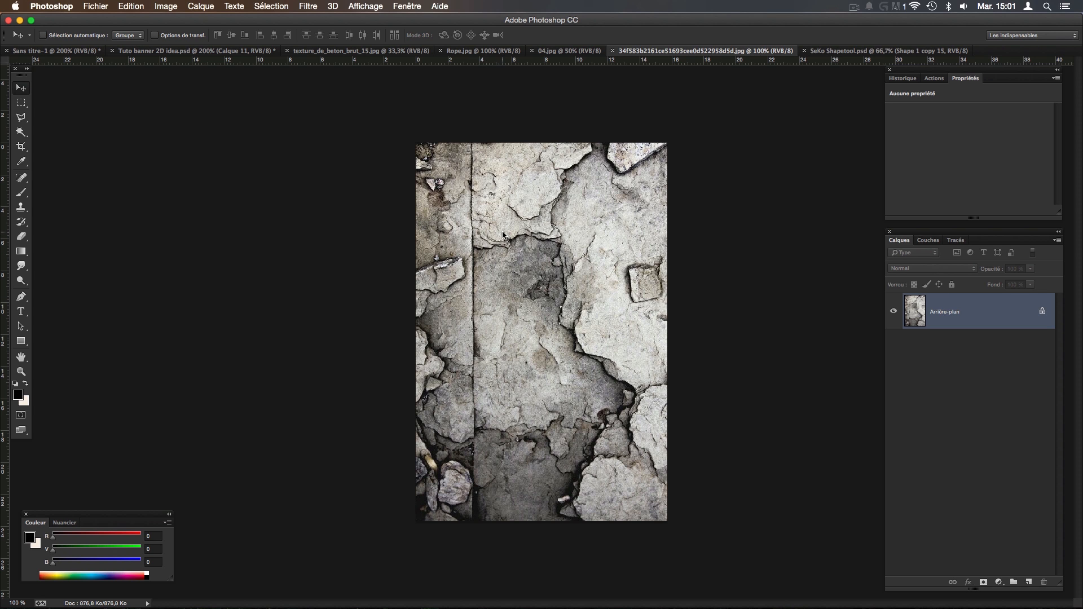
click(70, 51)
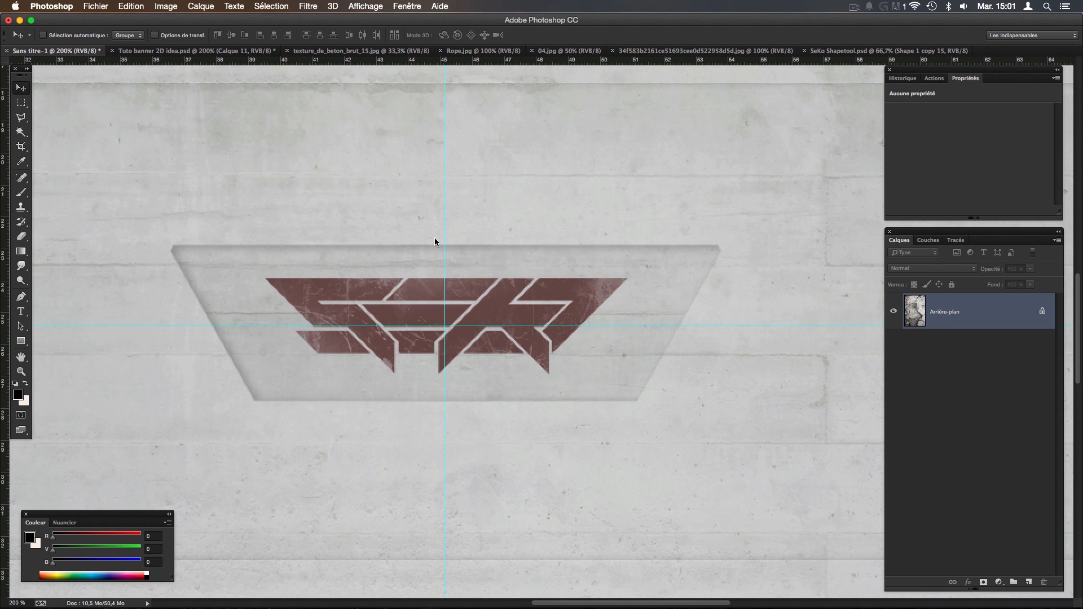
drag(416, 230, 420, 237)
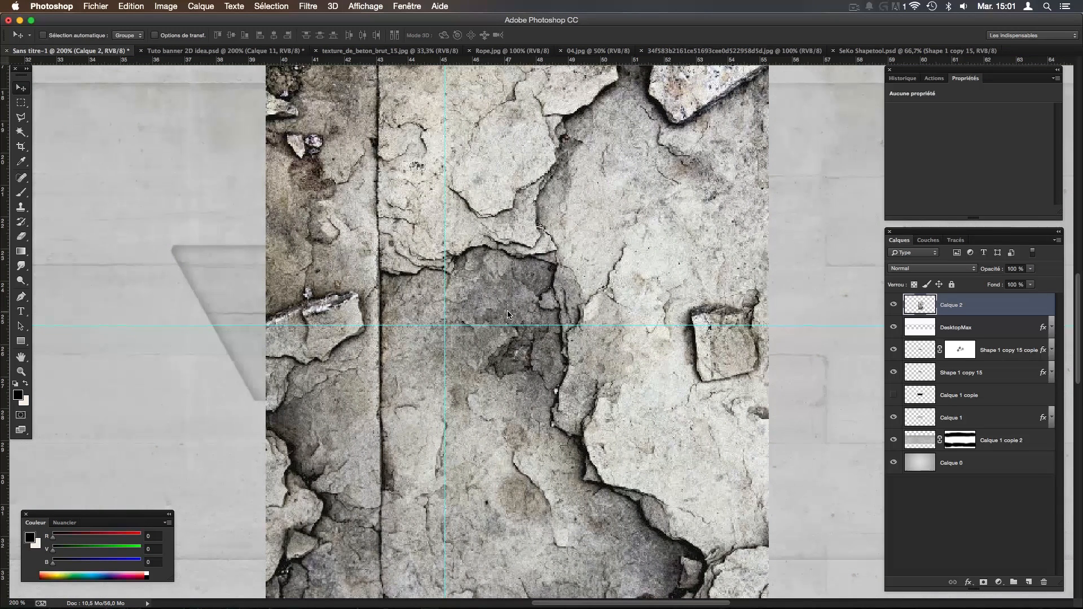
Rotate the cracked concrete texture 180° plus 90° clockwise and centre it on the guide intersection over the logo.
key(super+minus)
key(super+minus)
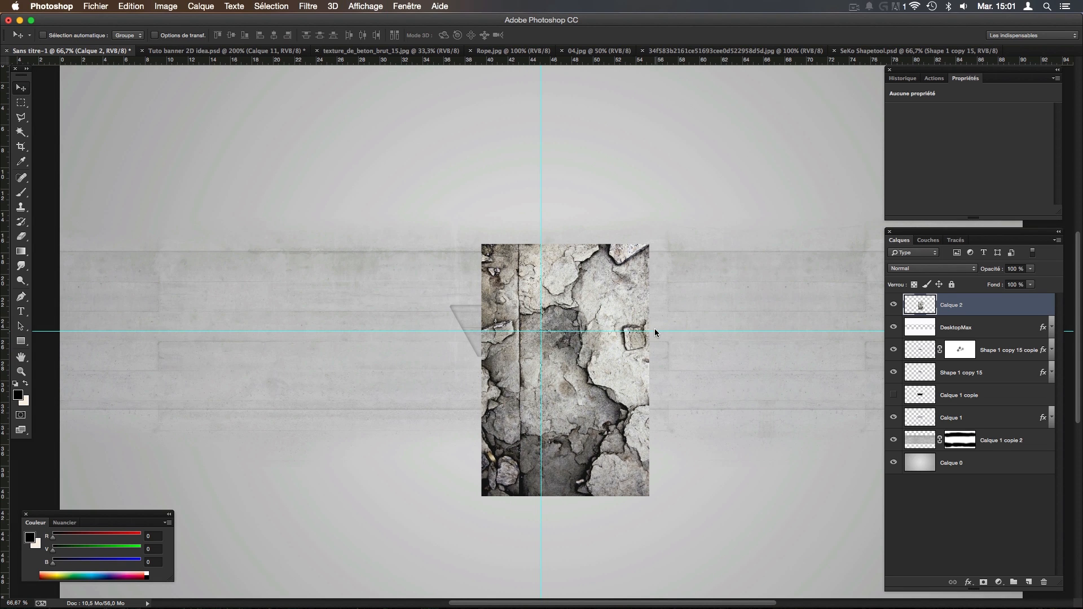
key(super+t)
right_click(609, 302)
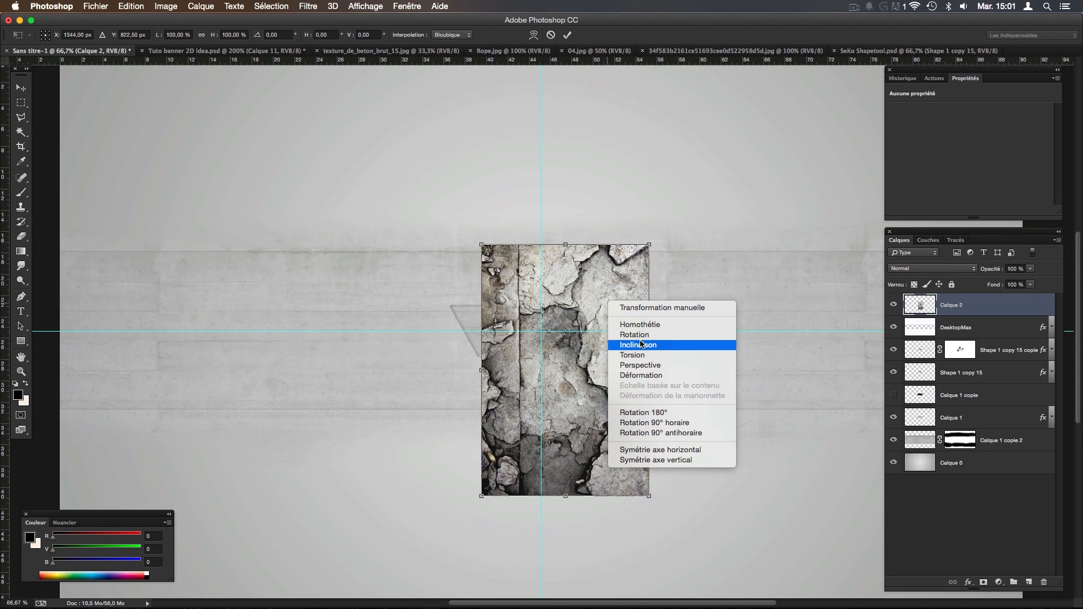
click(677, 412)
right_click(612, 358)
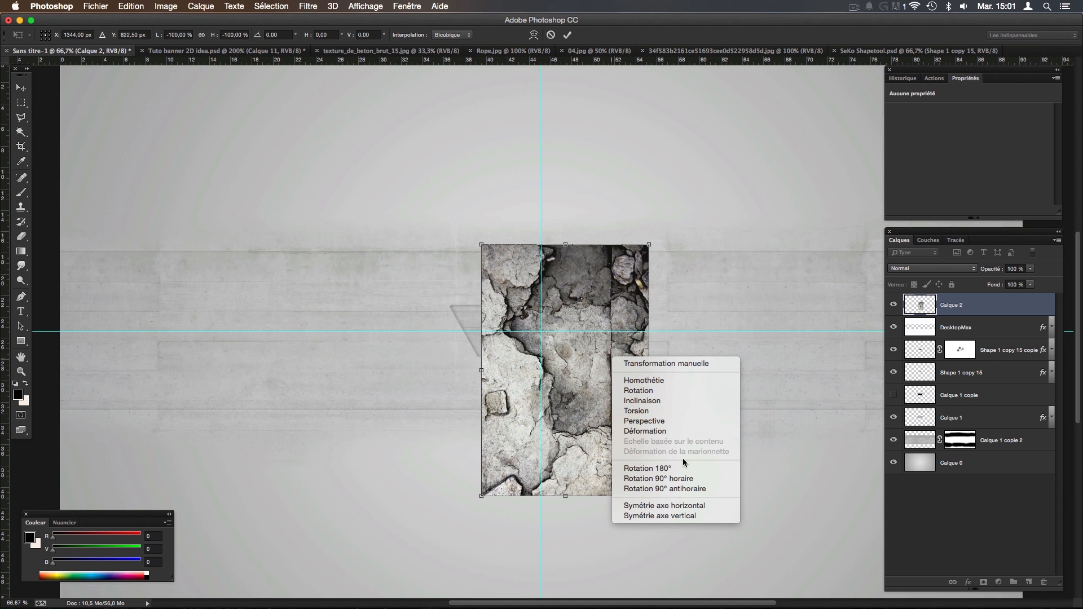
click(676, 478)
drag(615, 325, 588, 287)
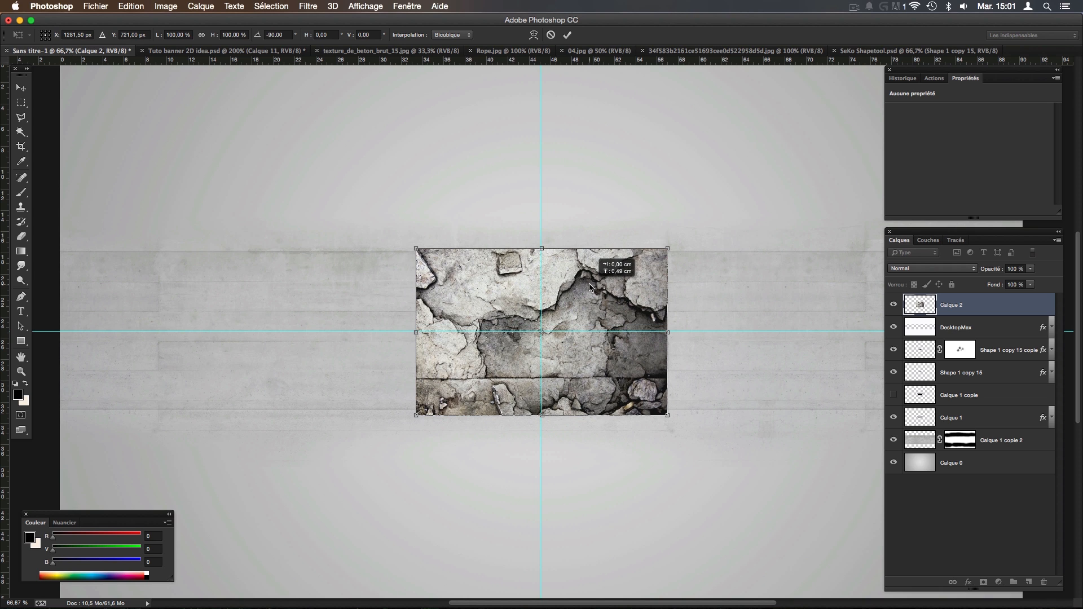
key(Return)
Move the cracked texture layer directly below the Shape 1 copy 15 layer.
drag(1031, 305, 961, 381)
key(super+plus)
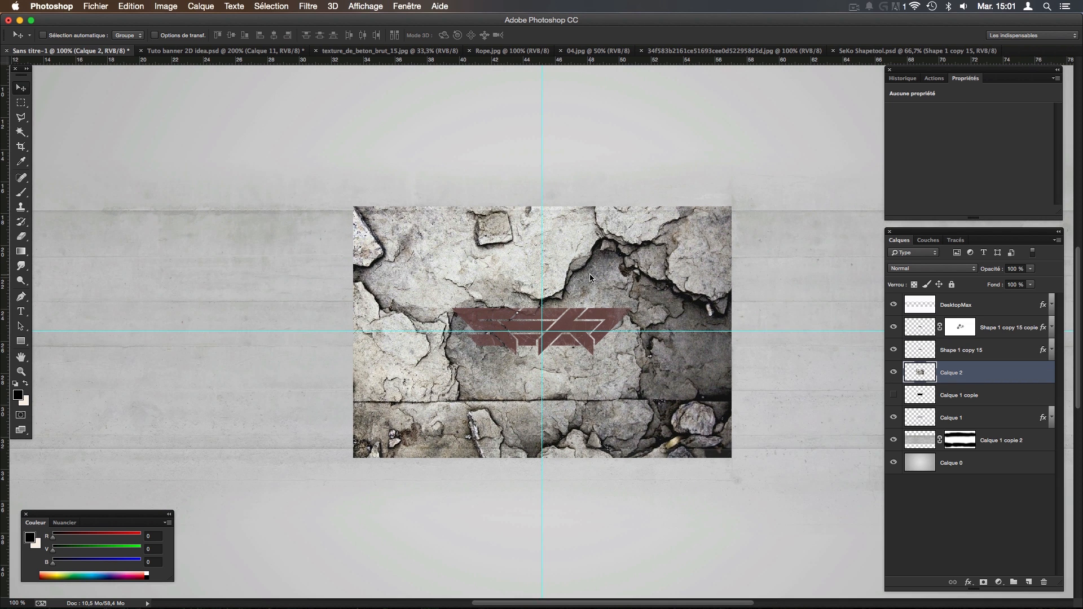
scroll(590, 276, right, 1)
Delete the hidden Calque 1 copie layer and clip the cracked texture layer to the Calque 1 panel shape.
click(962, 397)
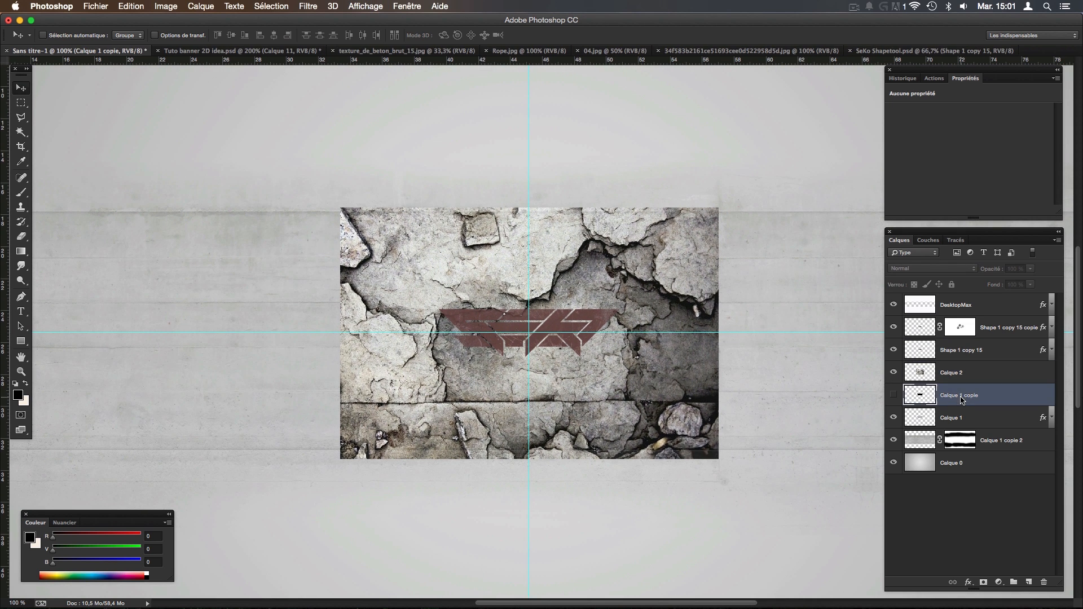
click(959, 374)
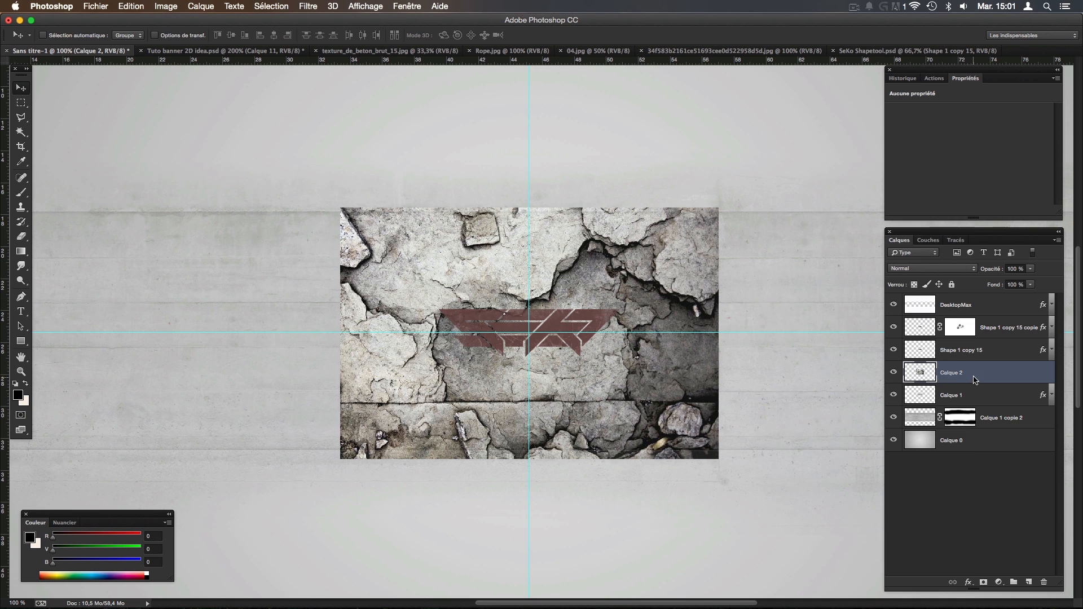
right_click(958, 374)
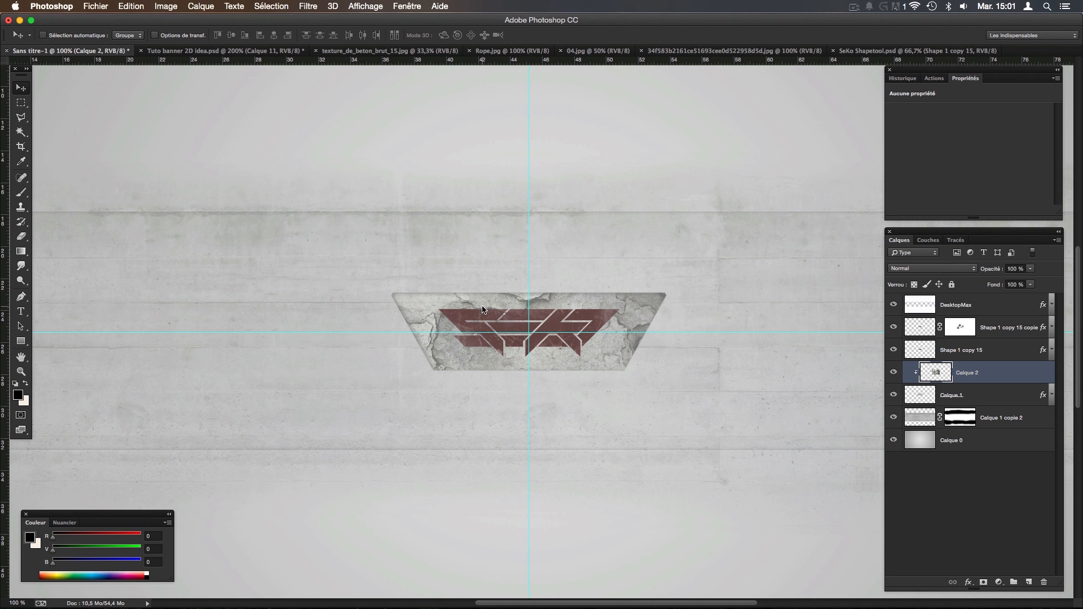
Set the opacity of the clipped cracked texture layer Calque 2 to 39 %.
key(super+plus)
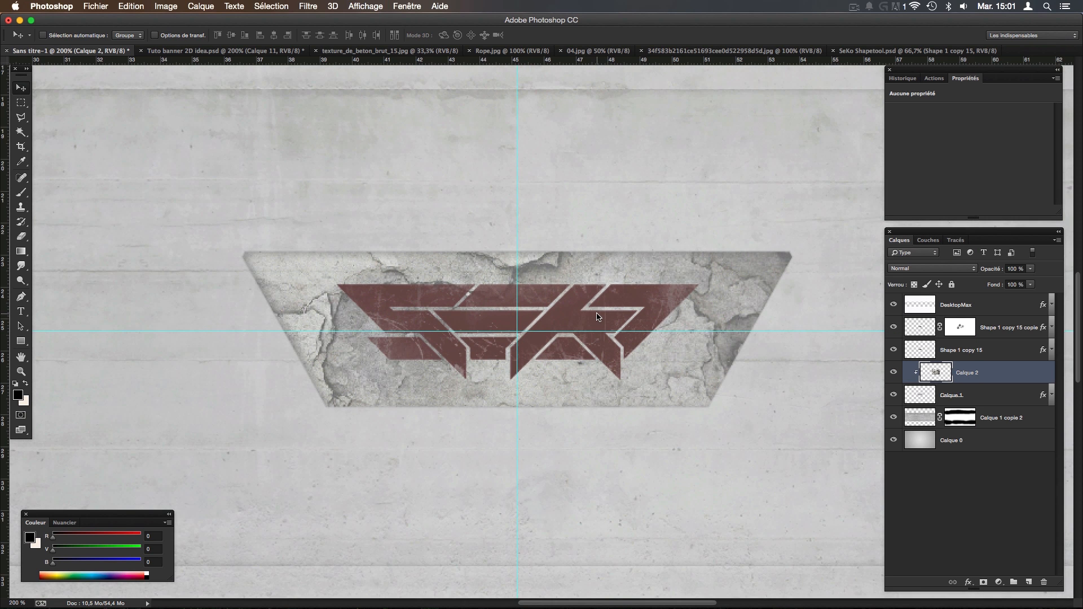
scroll(597, 312, right, 2)
drag(1030, 268, 997, 280)
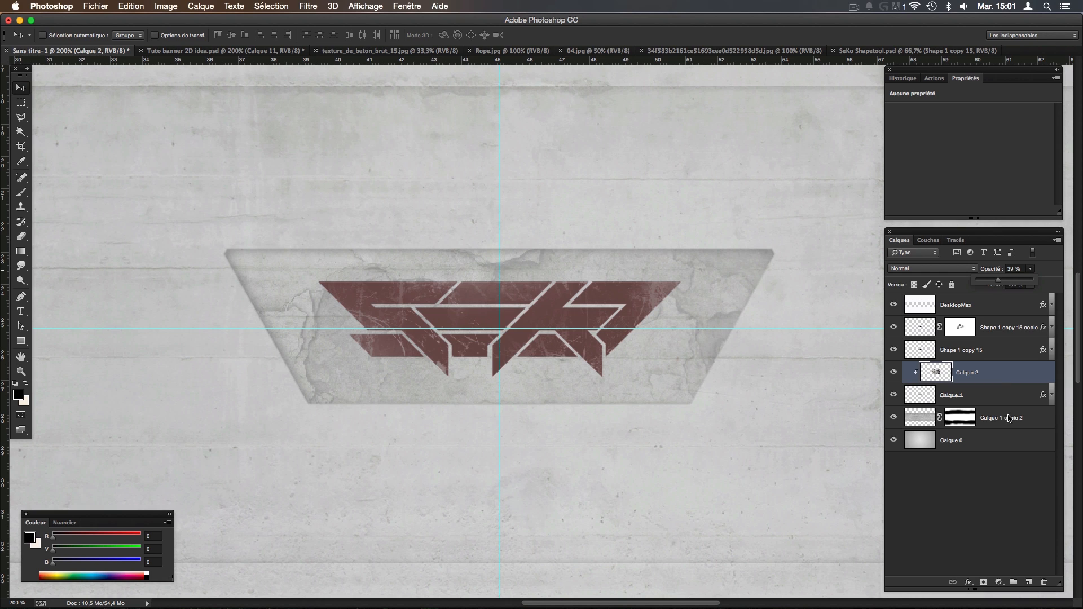
Duplicate the Calque 2 texture layer and move the copy directly above the Shape 1 copy 15 copie layer.
click(995, 377)
key(super+j)
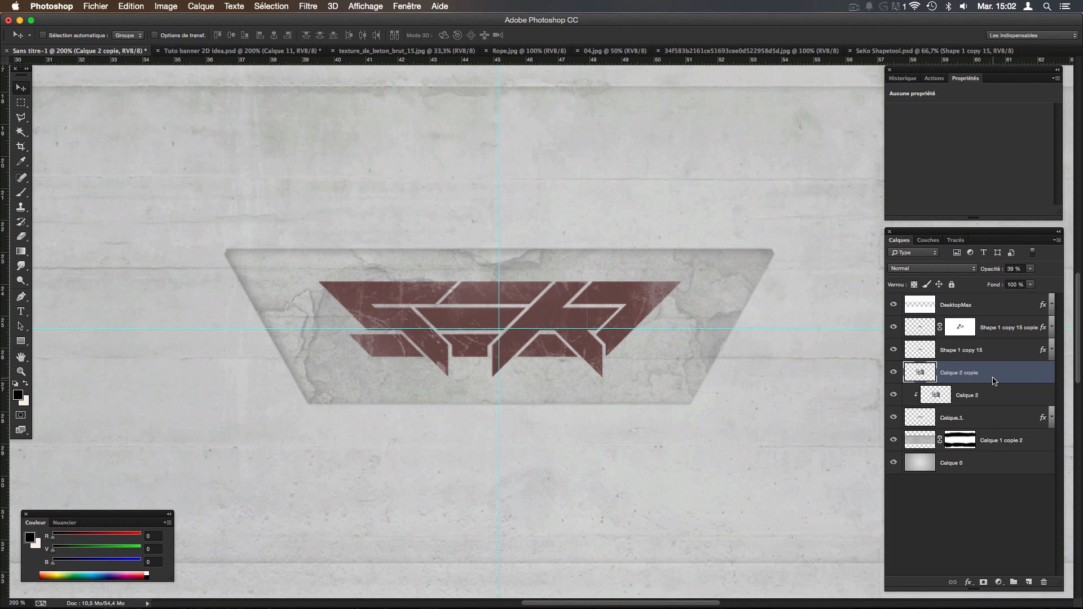
drag(991, 373, 997, 327)
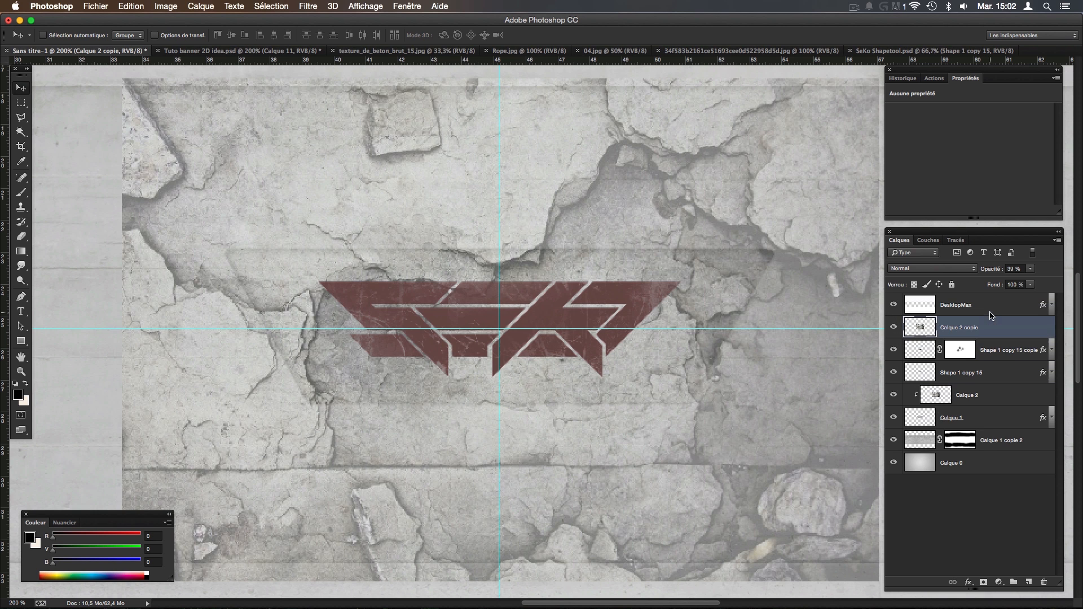
Try clipping Calque 2 copie to the Shape 1 copy 15 copie layer and rasterizing that logo layer's style, then undo the rasterizing.
right_click(1001, 328)
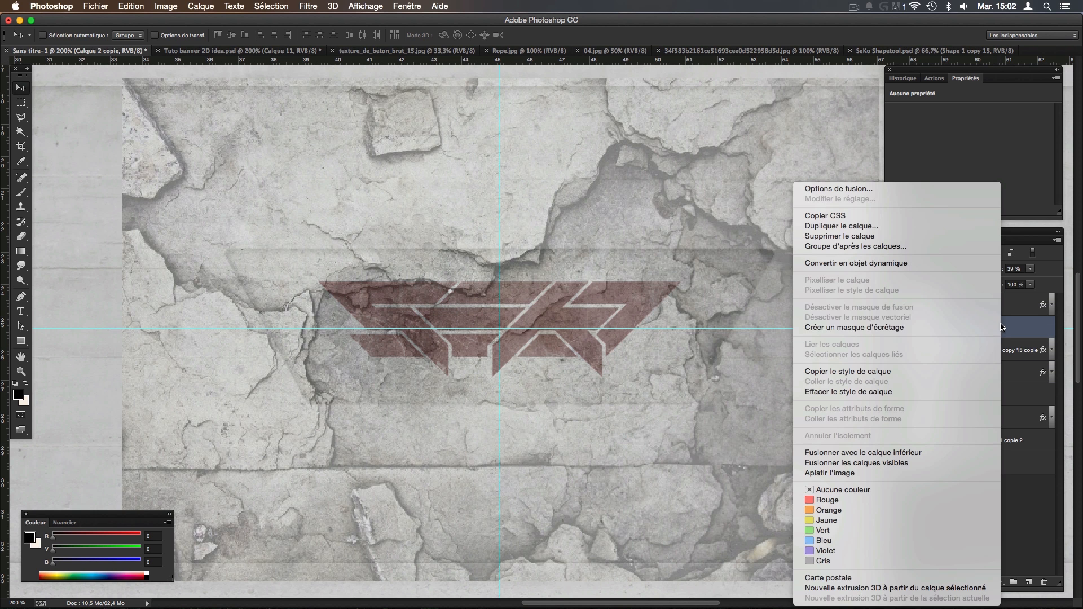
click(896, 332)
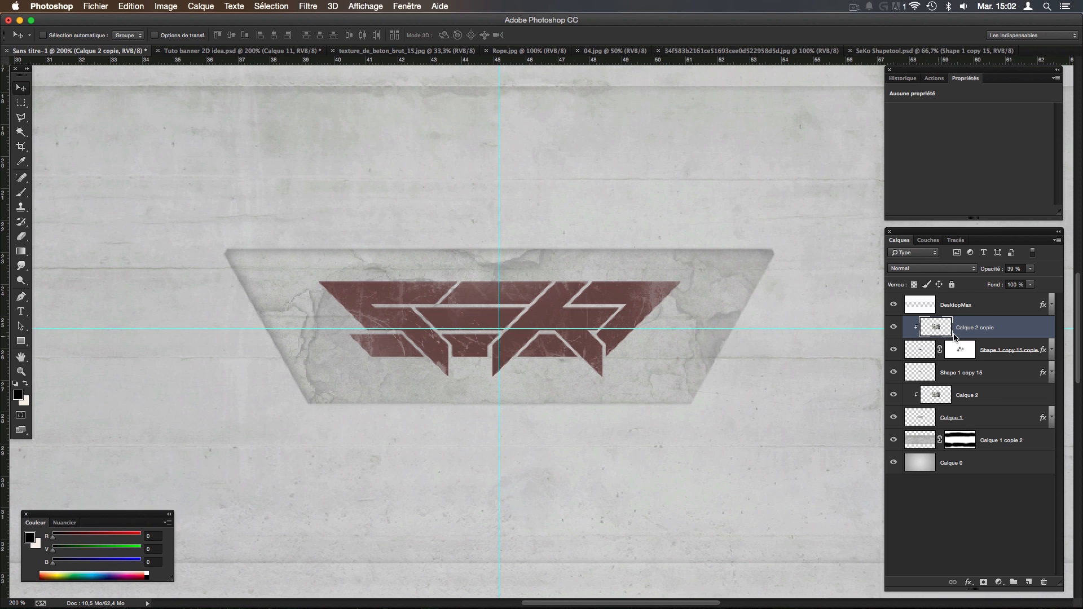
click(1014, 348)
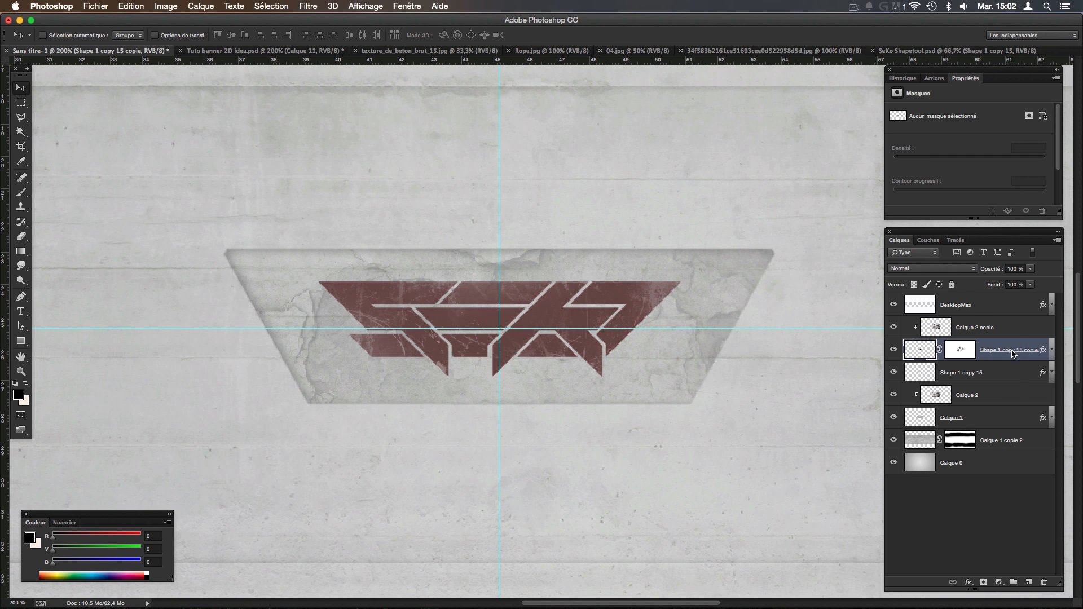
right_click(1014, 353)
click(868, 290)
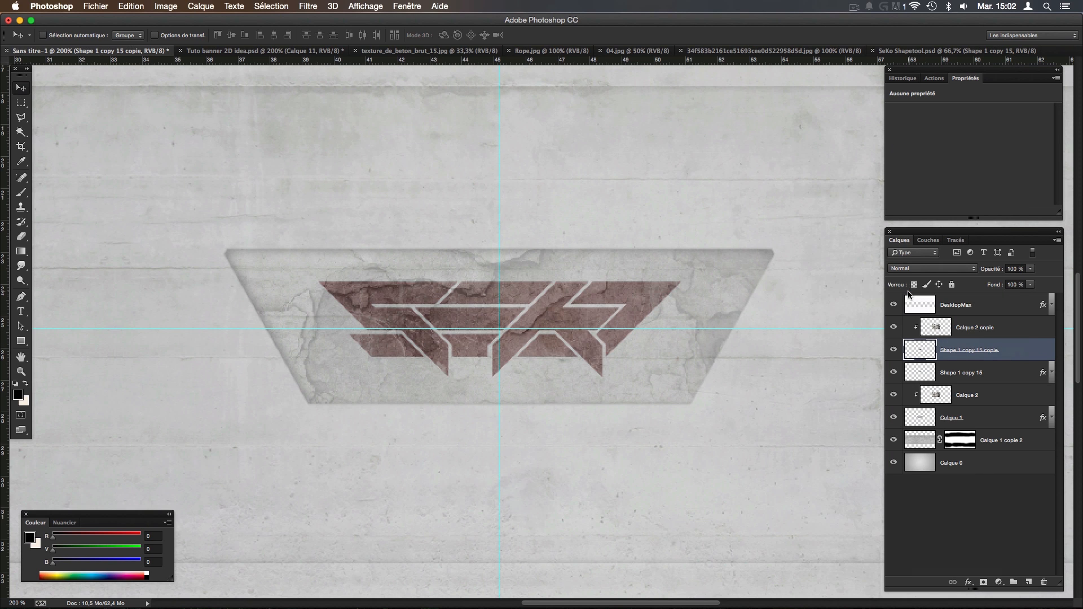
click(984, 328)
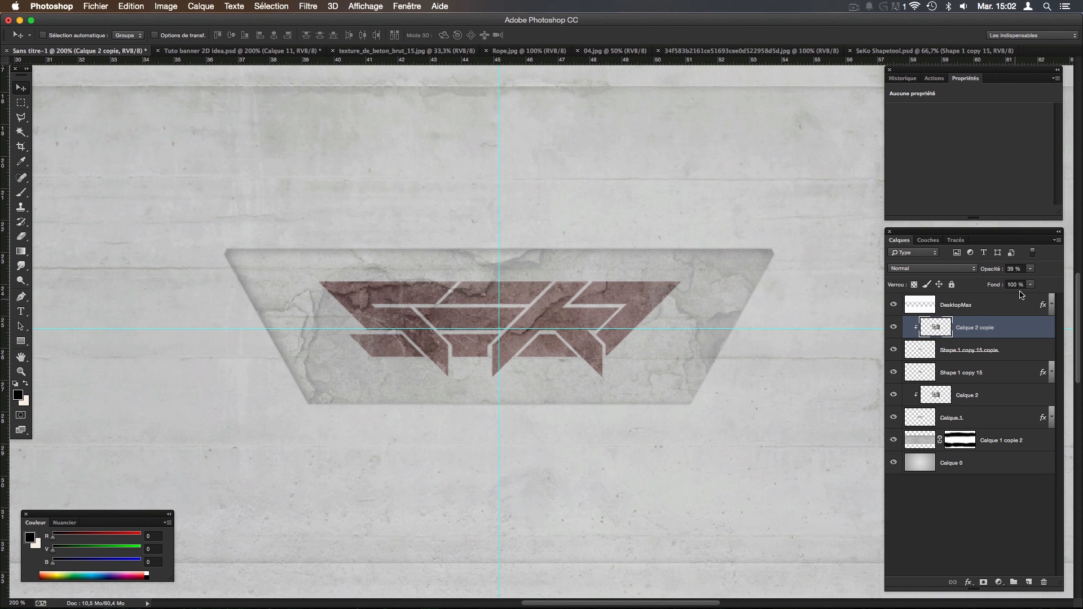
click(997, 346)
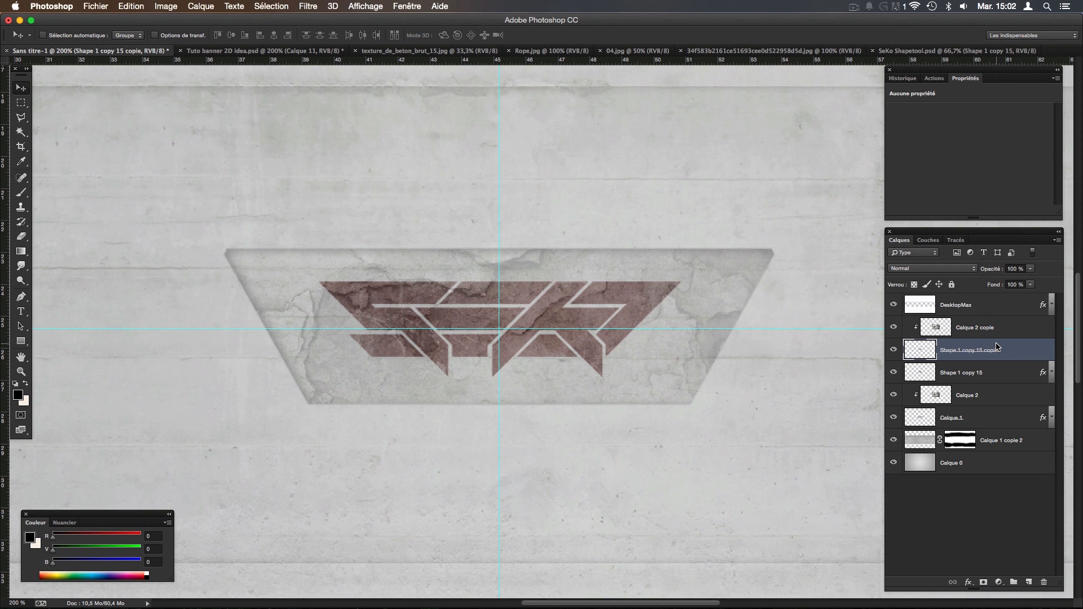
key(super+z)
Try again to rasterize the layer style of Shape 1 copy 15 copie, then undo it and leave its name as is.
click(968, 355)
click(999, 346)
right_click(998, 347)
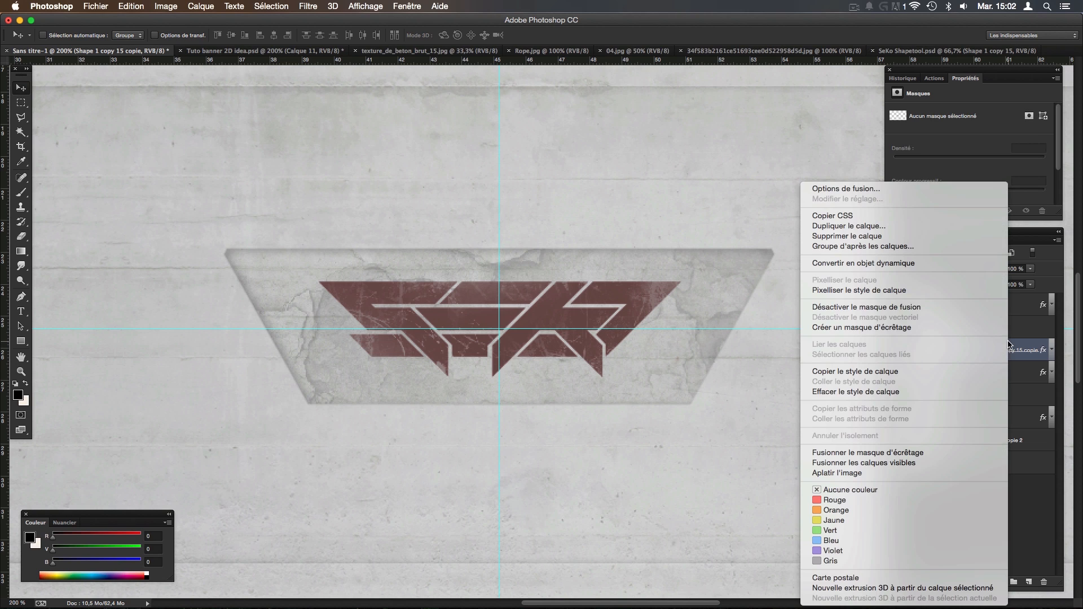
click(880, 292)
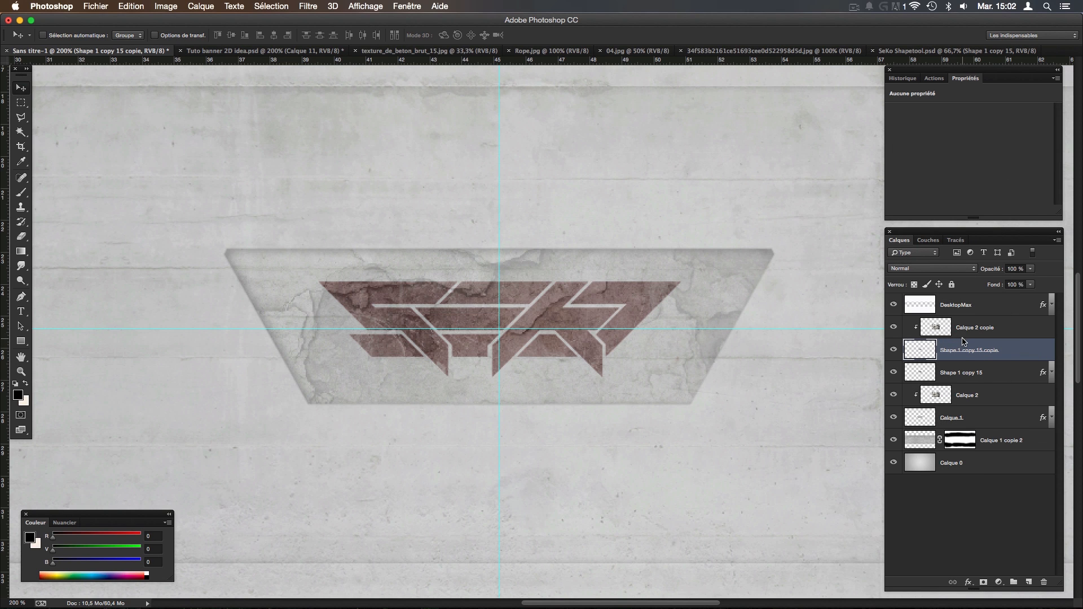
key(super+z)
double_click(1004, 346)
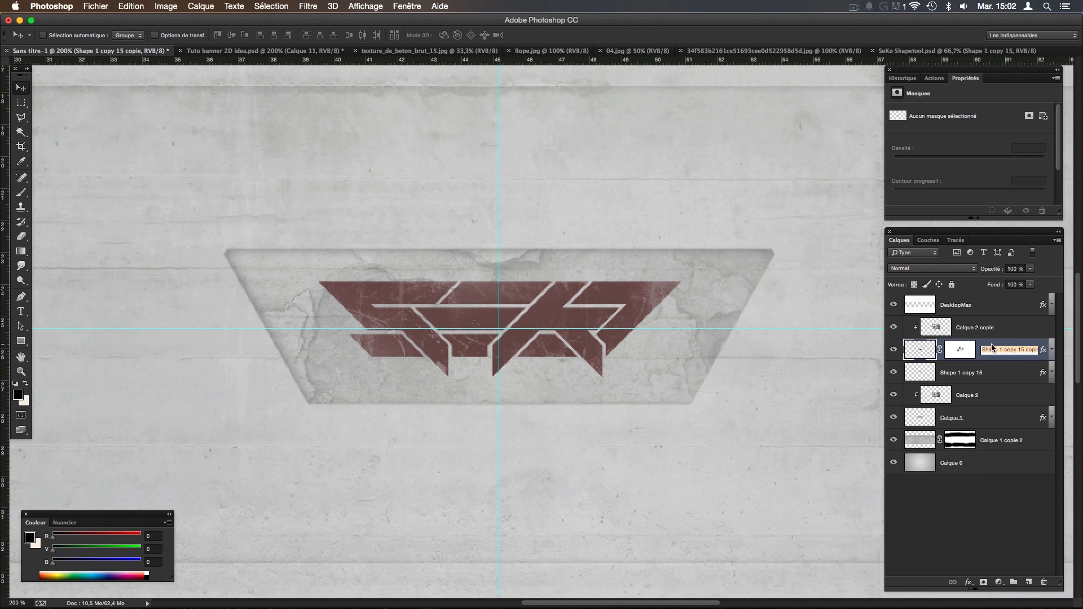
key(Return)
Release the Calque 2 copie texture layer from its clipping mask.
click(895, 327)
click(930, 329)
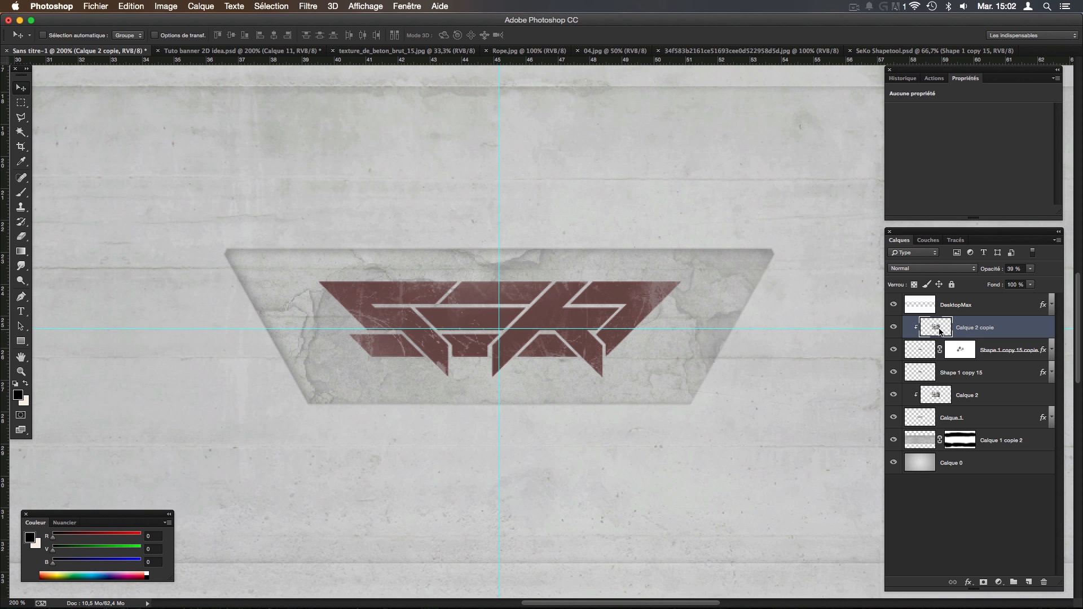
right_click(984, 332)
click(976, 330)
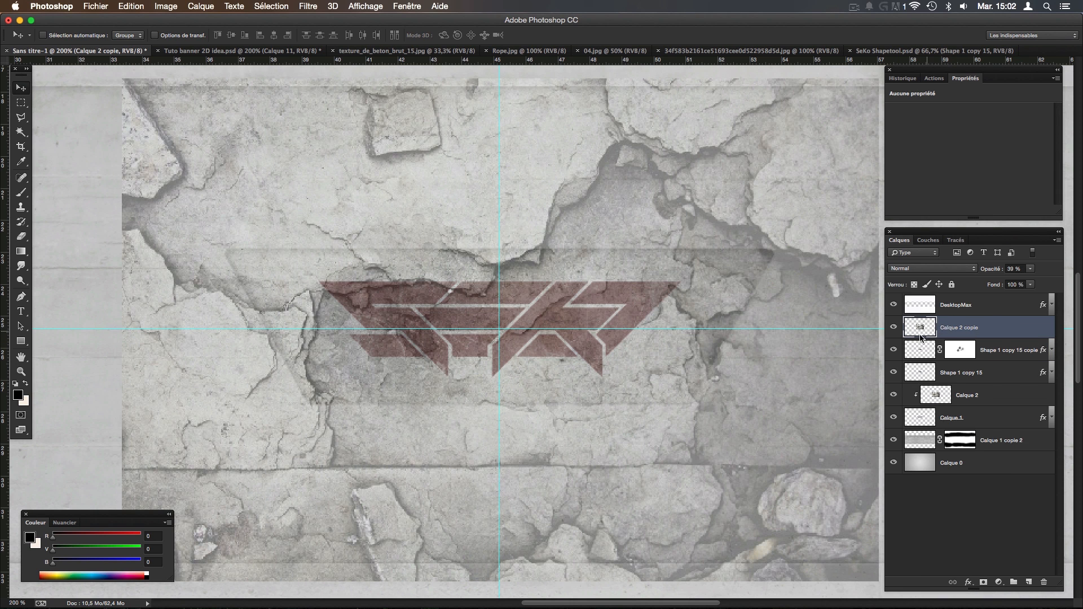
Delete everything outside the logo's outline on the Calque 2 copie texture layer and set its opacity to 7 %.
super+click(916, 354)
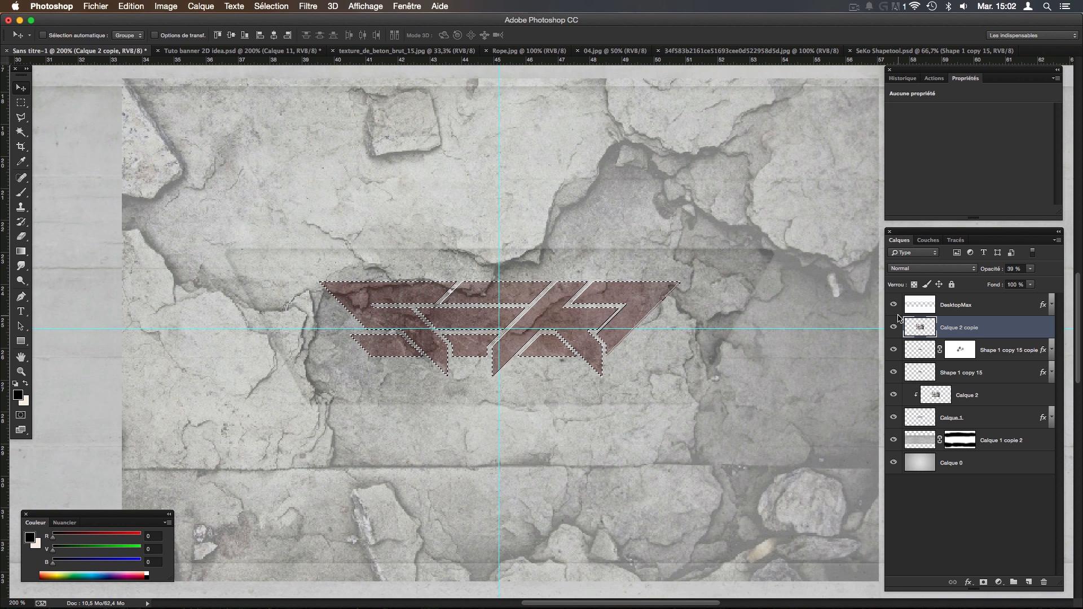
key(super+shift+i)
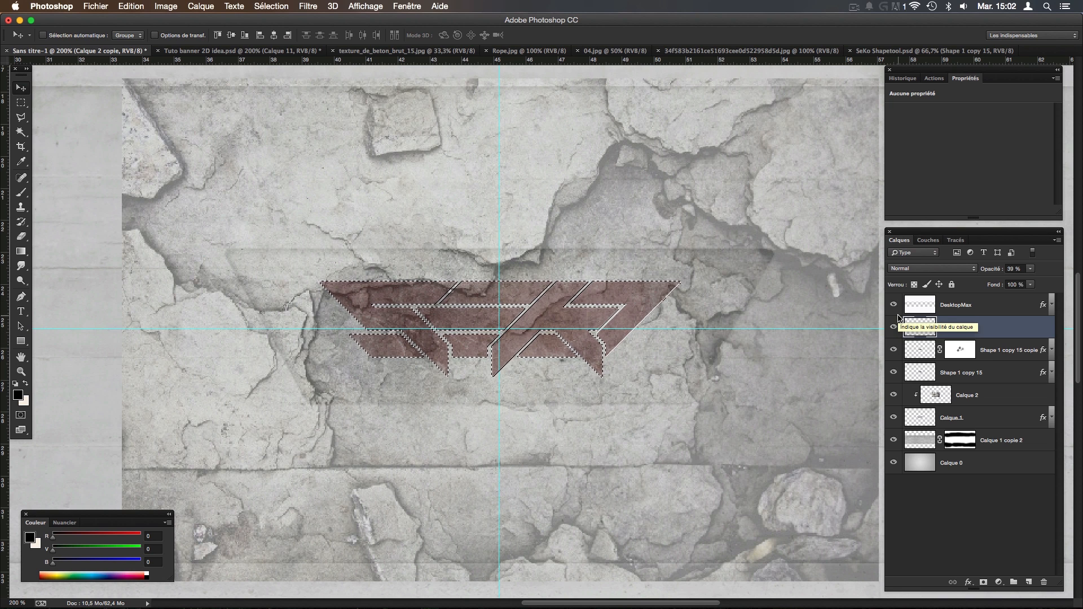
key(Delete)
key(super+d)
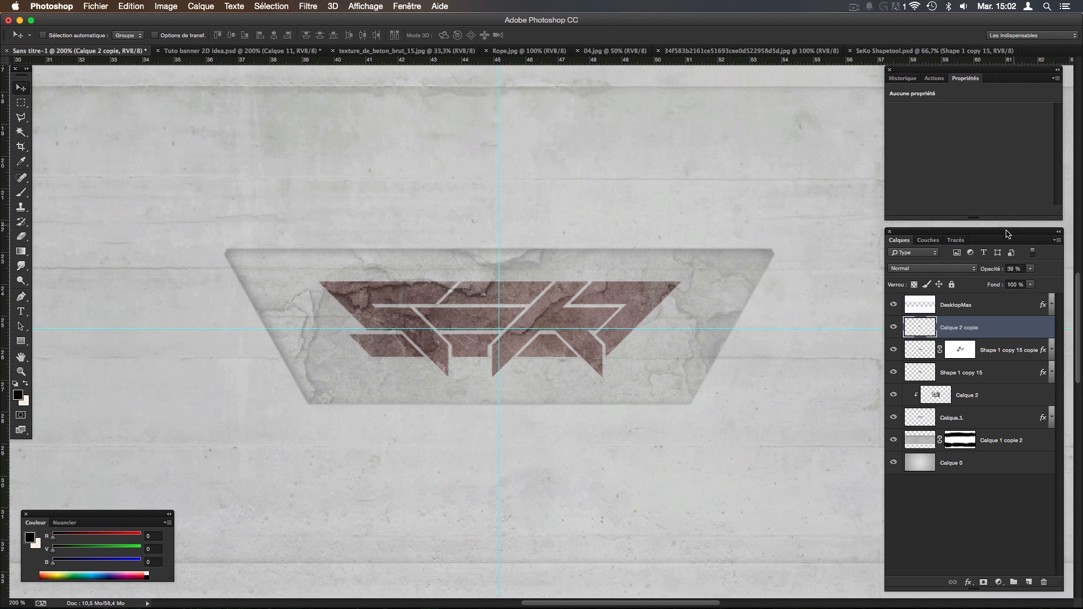
drag(1030, 268, 1007, 282)
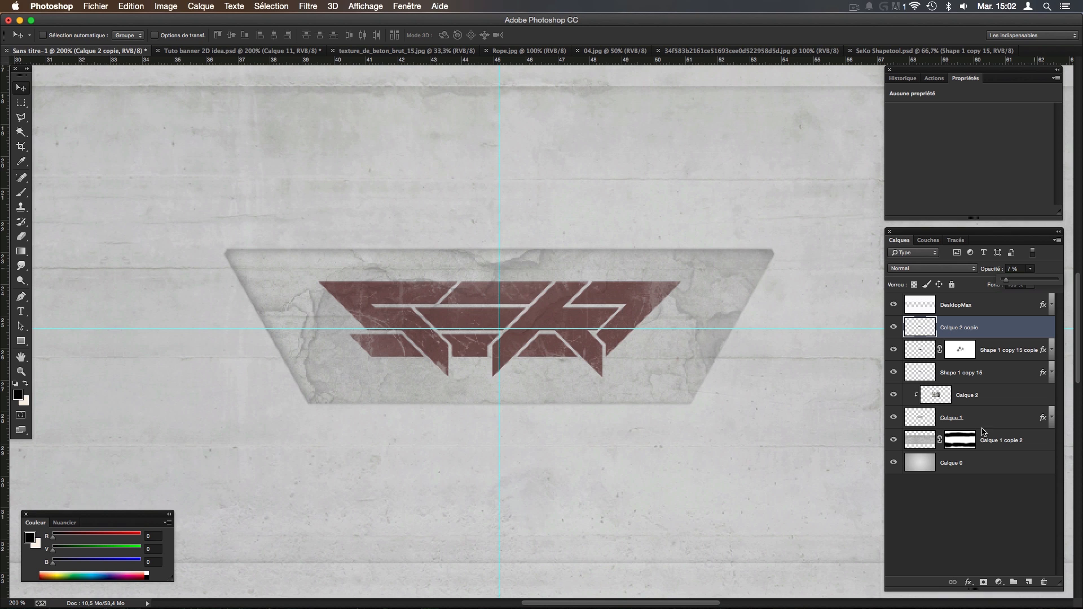
Change the inner shadow colour of the Calque 1 panel to dark grey 272727.
double_click(996, 418)
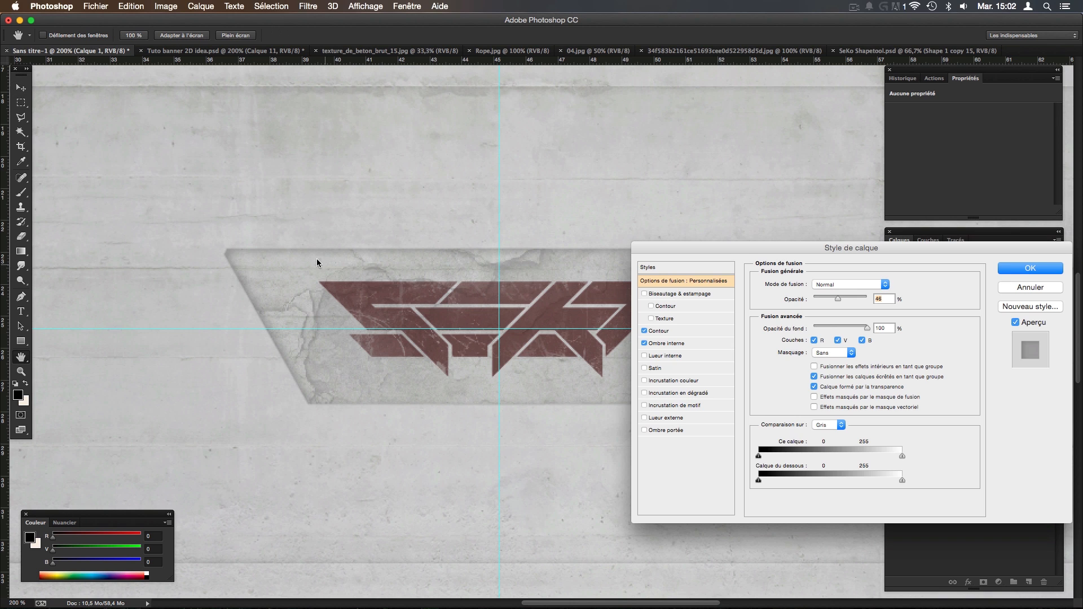
click(667, 344)
click(893, 285)
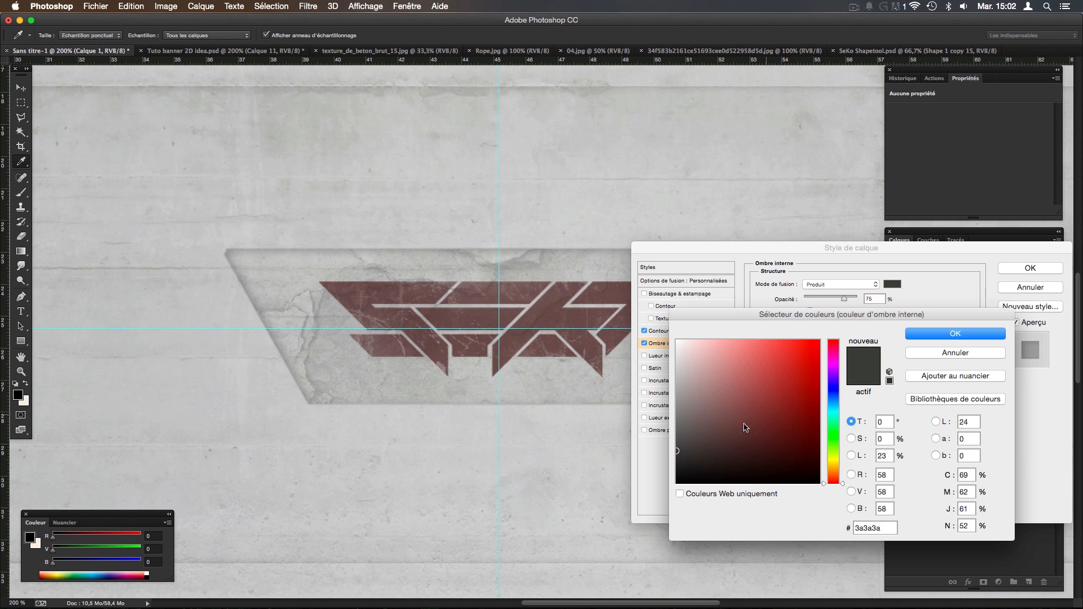
drag(684, 459, 664, 462)
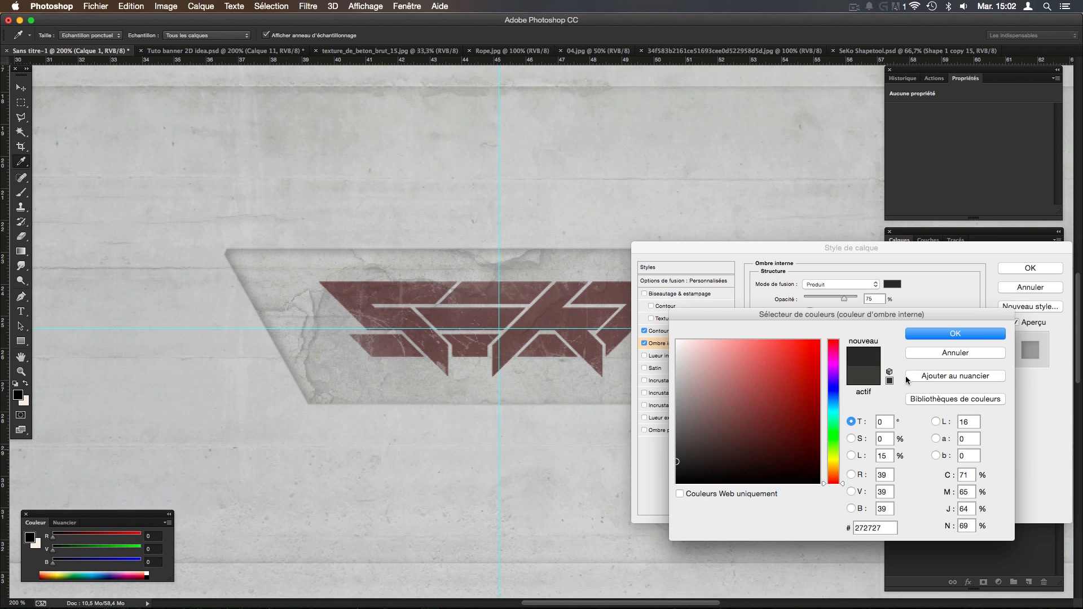
click(1000, 334)
Set the panel's inner shadow to 81 % opacity and 0 % choke, fine-tune its distance, and apply the layer style.
mouse_move(845, 298)
mouse_down()
mouse_move(822, 298)
mouse_move(846, 311)
mouse_up()
mouse_move(803, 349)
mouse_down()
mouse_move(829, 348)
mouse_move(819, 348)
mouse_up()
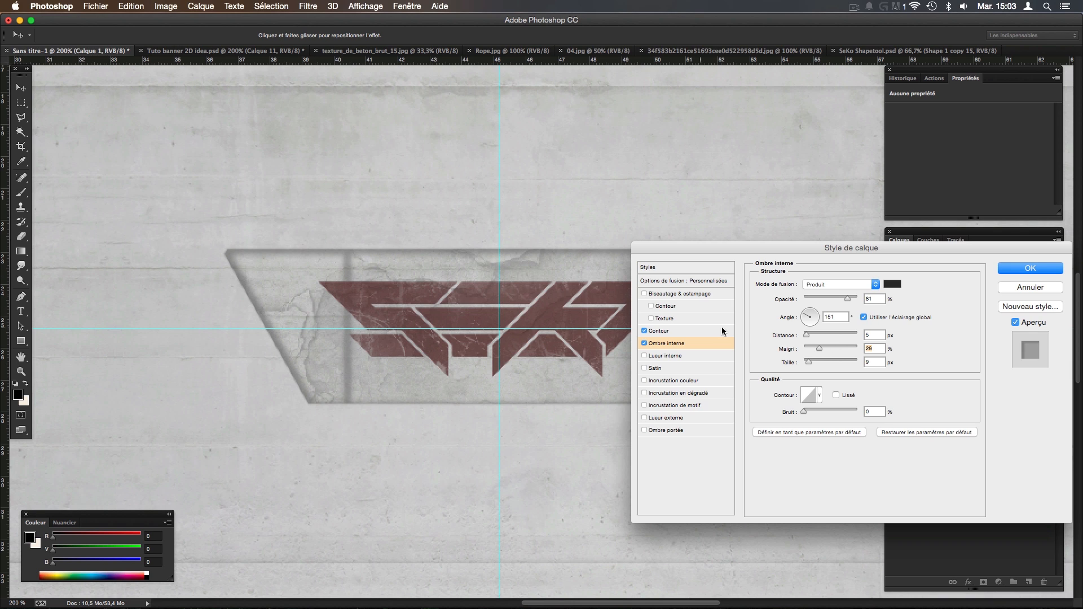
drag(811, 351, 805, 352)
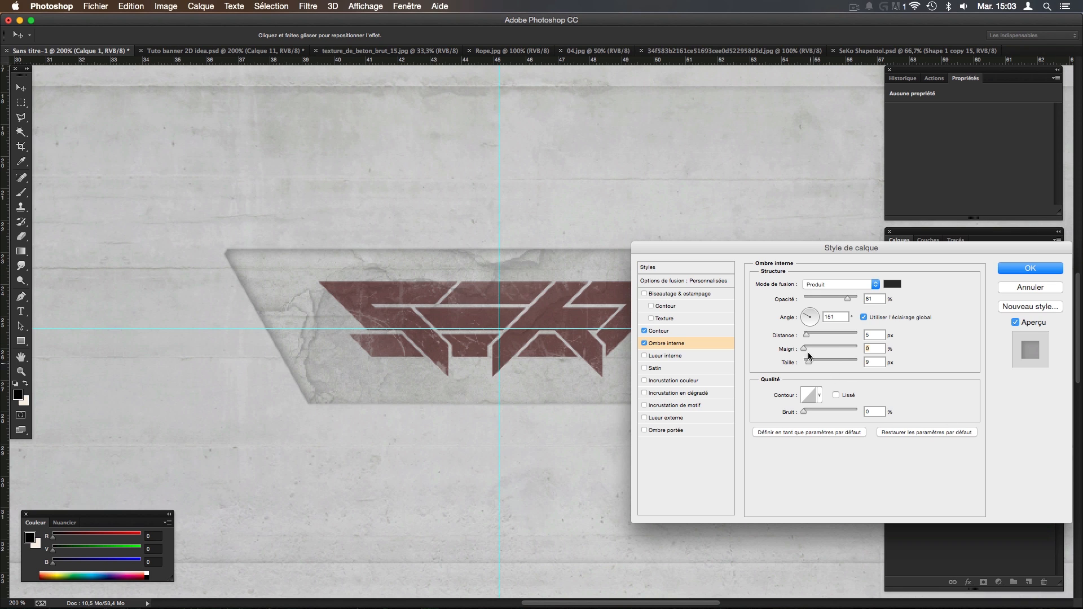
drag(806, 333, 807, 334)
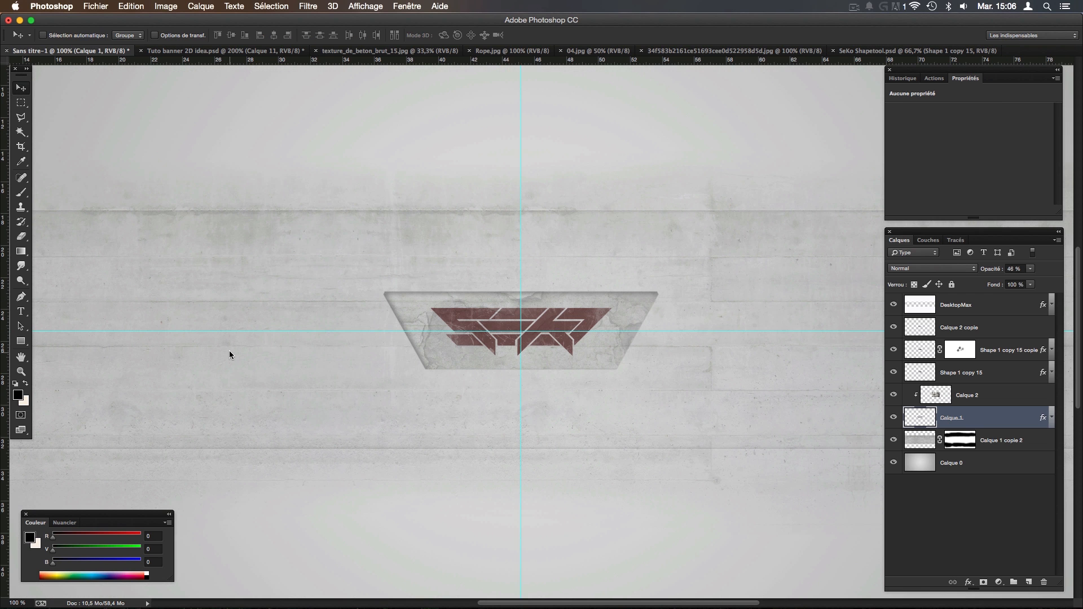
Check the framed Facebook icon in Tuto banner 2D idea.psd, and create an 800 × 800 px RGB document at 72 pixels/inch with a white background.
click(229, 51)
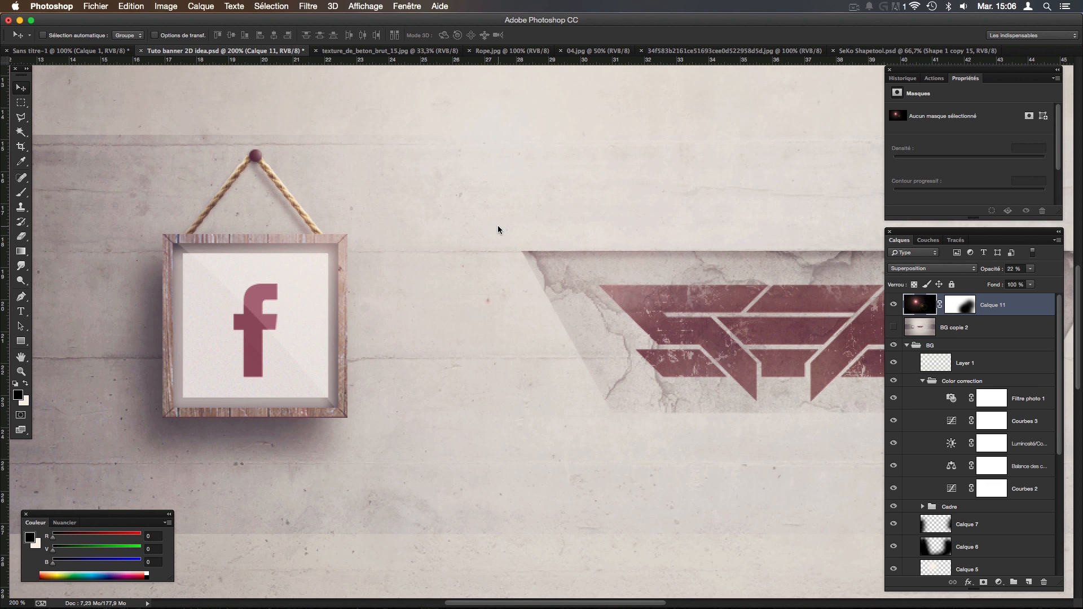
key(super+n)
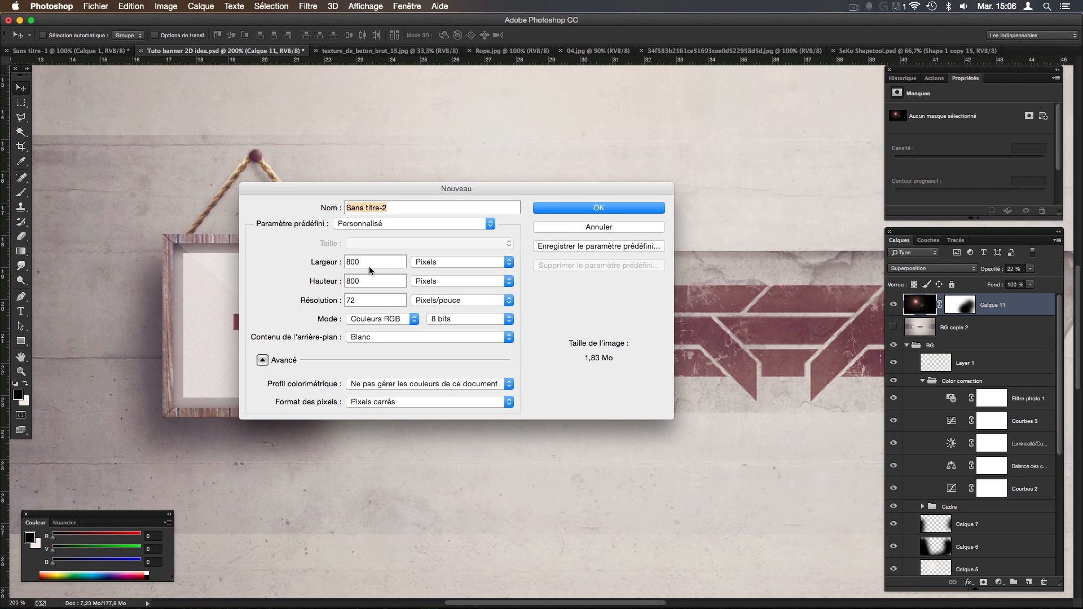
click(599, 208)
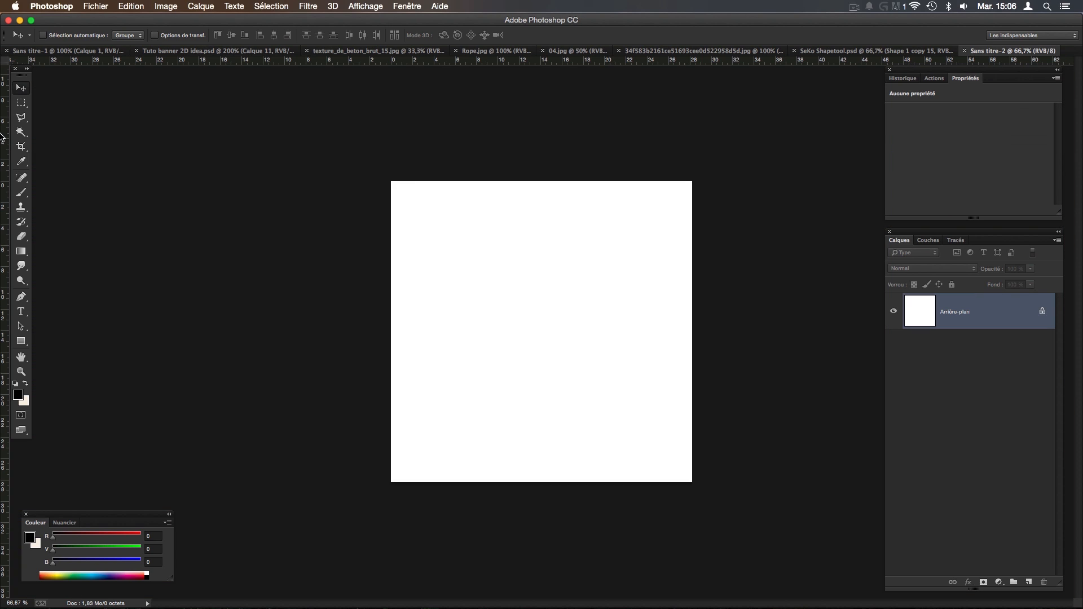
Draw a black 676 × 676 px square shape on the white canvas with the Rectangle tool.
click(21, 342)
drag(414, 209, 667, 461)
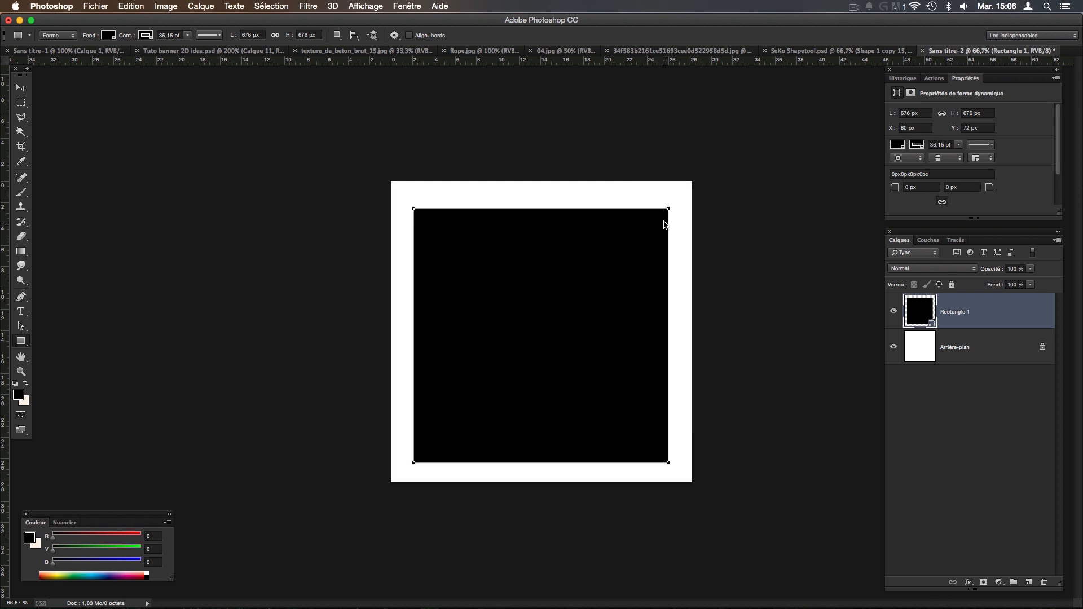
key(Return)
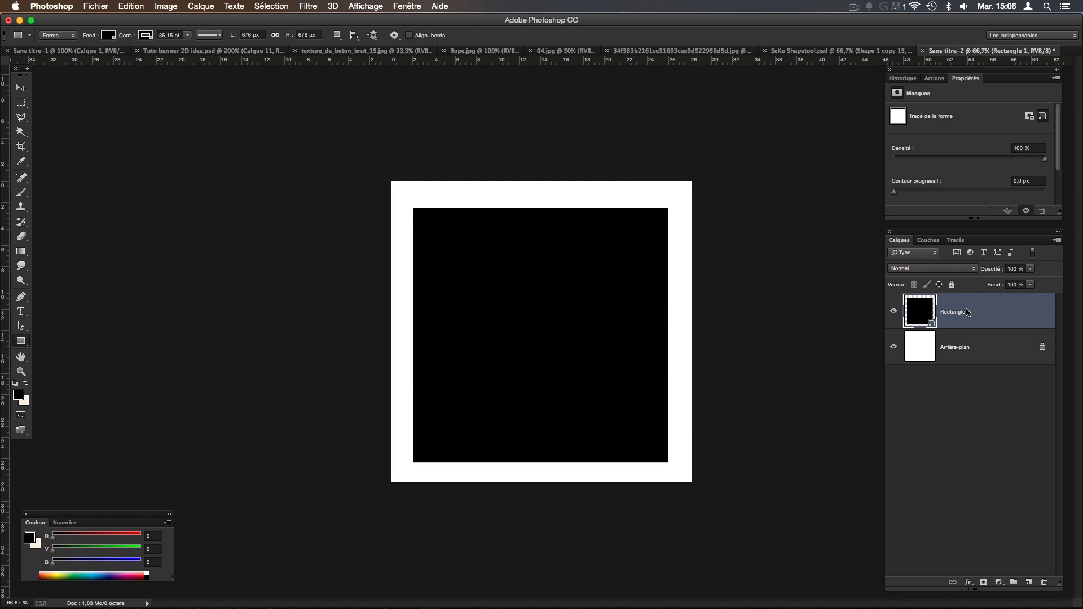
click(894, 311)
click(893, 311)
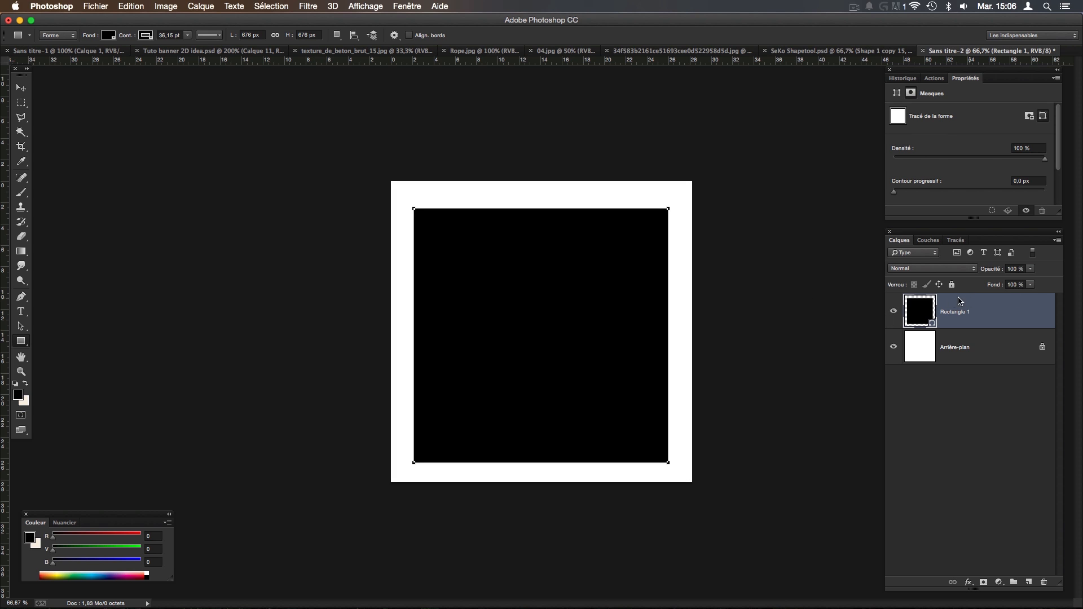
Remove the outline stroke from the black square and rasterize the Rectangle 1 layer.
click(926, 307)
click(920, 147)
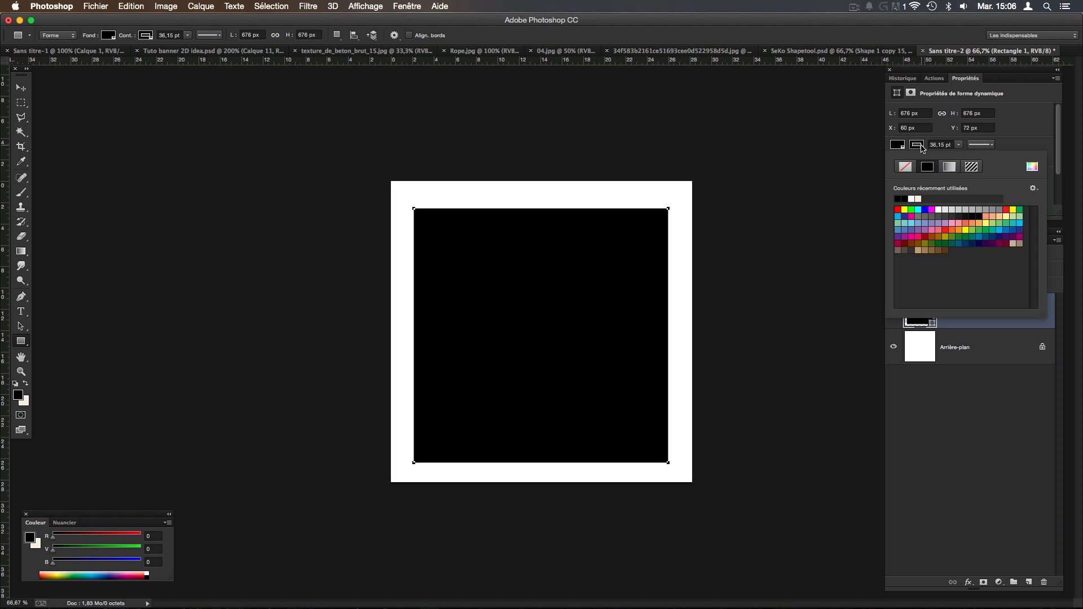
click(904, 167)
click(902, 144)
click(902, 144)
click(894, 312)
click(894, 312)
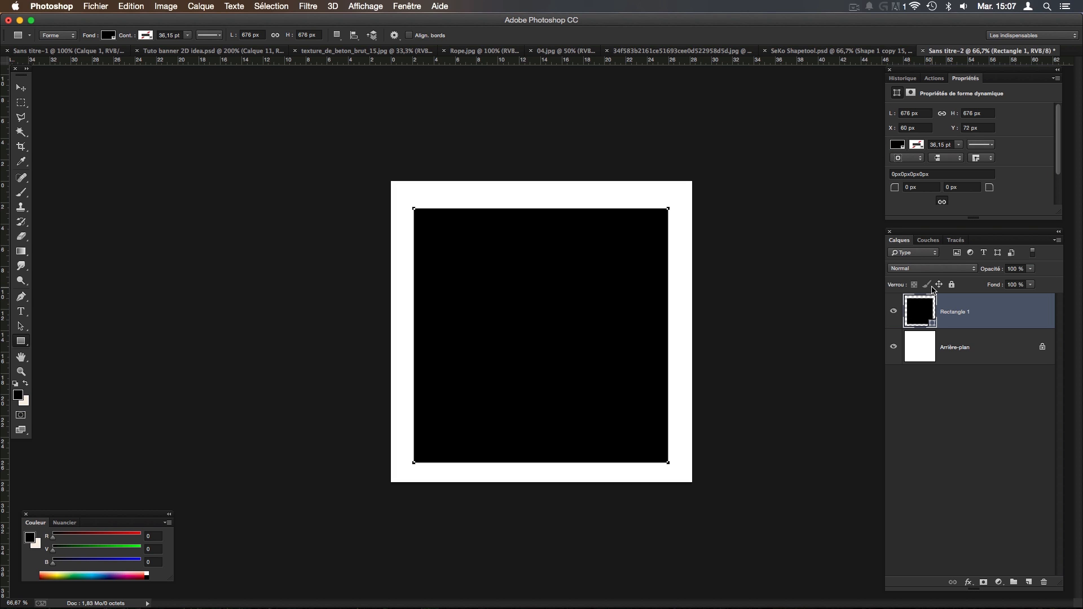
right_click(1010, 316)
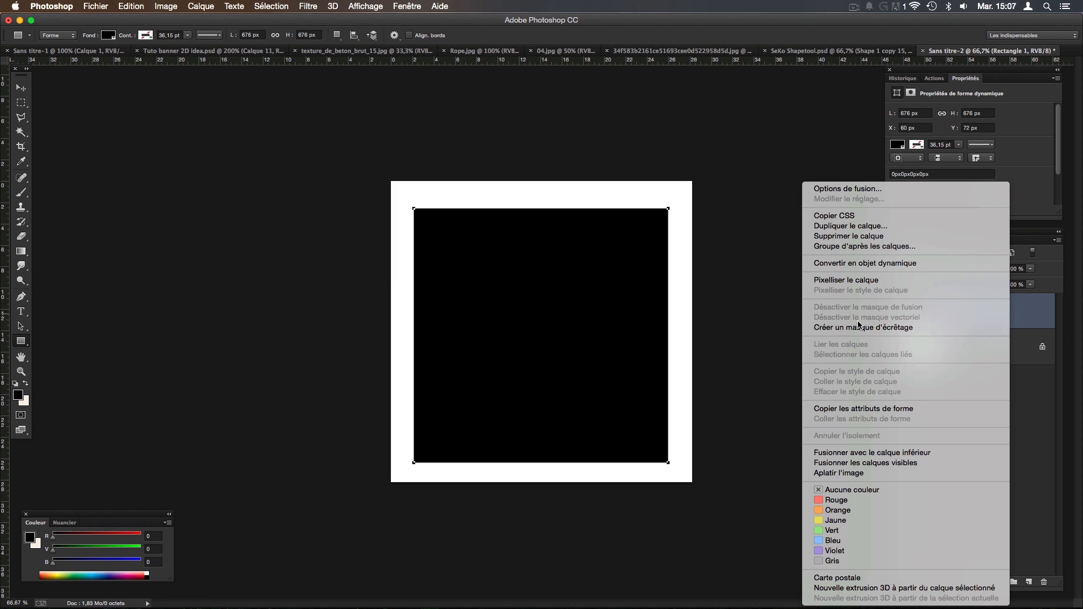
click(851, 281)
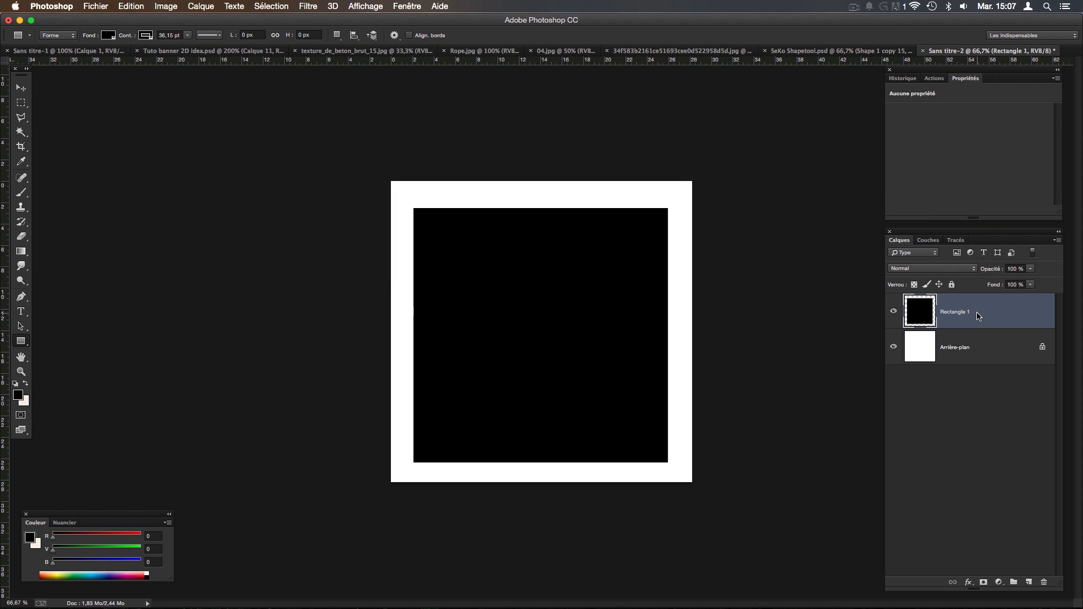
Duplicate the Rectangle 1 layer and scale the copy down slightly around its centre so it sits inside the original square.
click(23, 92)
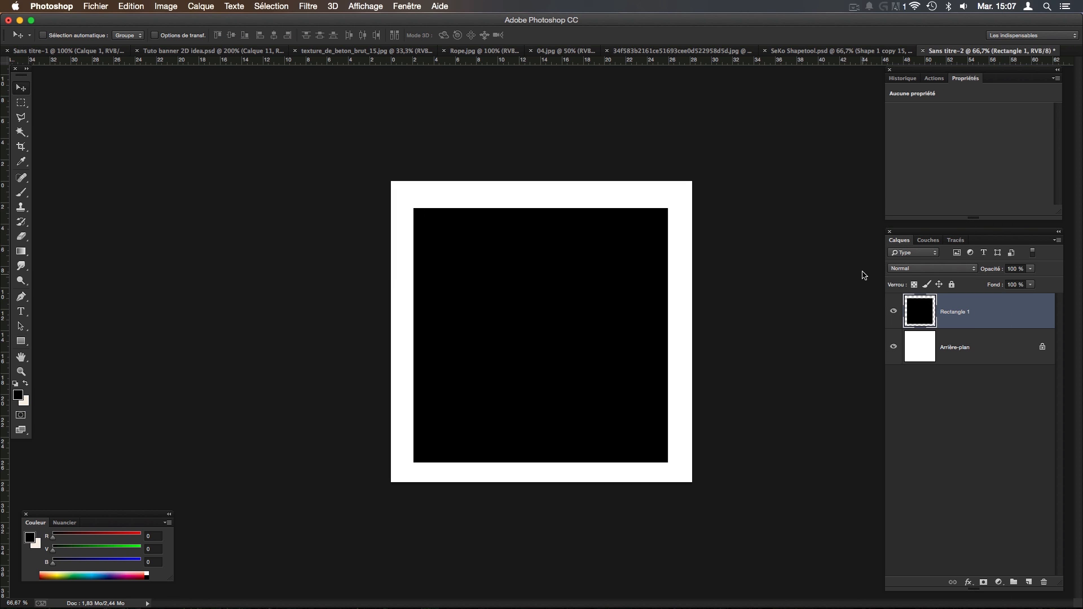
key(super+j)
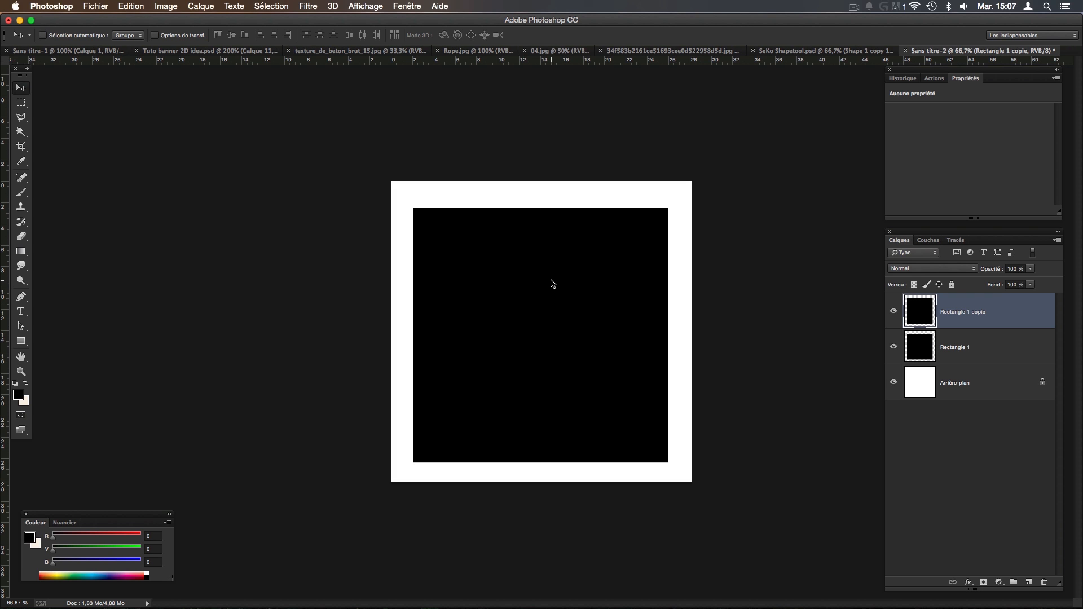
key(super+t)
drag(667, 210, 654, 223)
key(Return)
Give the smaller square copy a grey #747474 color overlay and apply the layer style.
double_click(1037, 309)
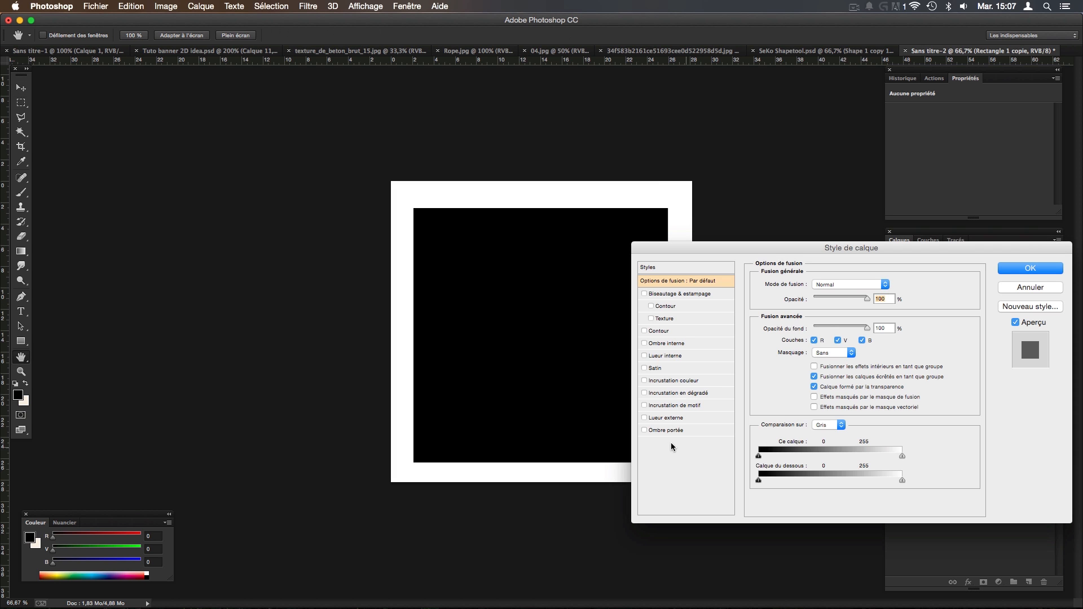
click(685, 381)
click(893, 284)
mouse_move(727, 416)
mouse_down()
mouse_move(648, 431)
mouse_move(677, 428)
mouse_move(668, 420)
mouse_up()
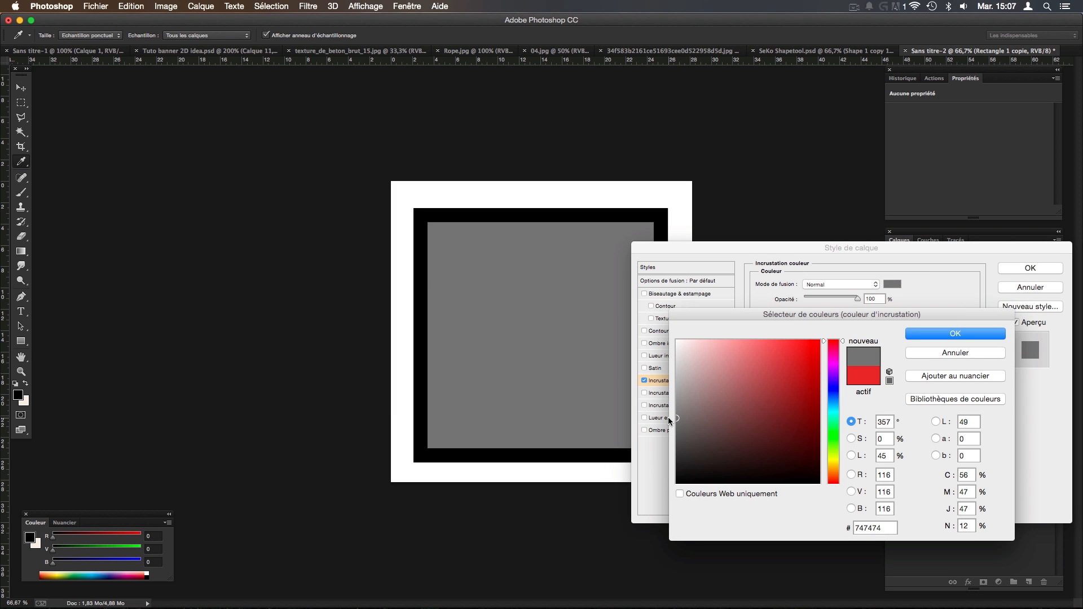
click(953, 334)
click(1029, 268)
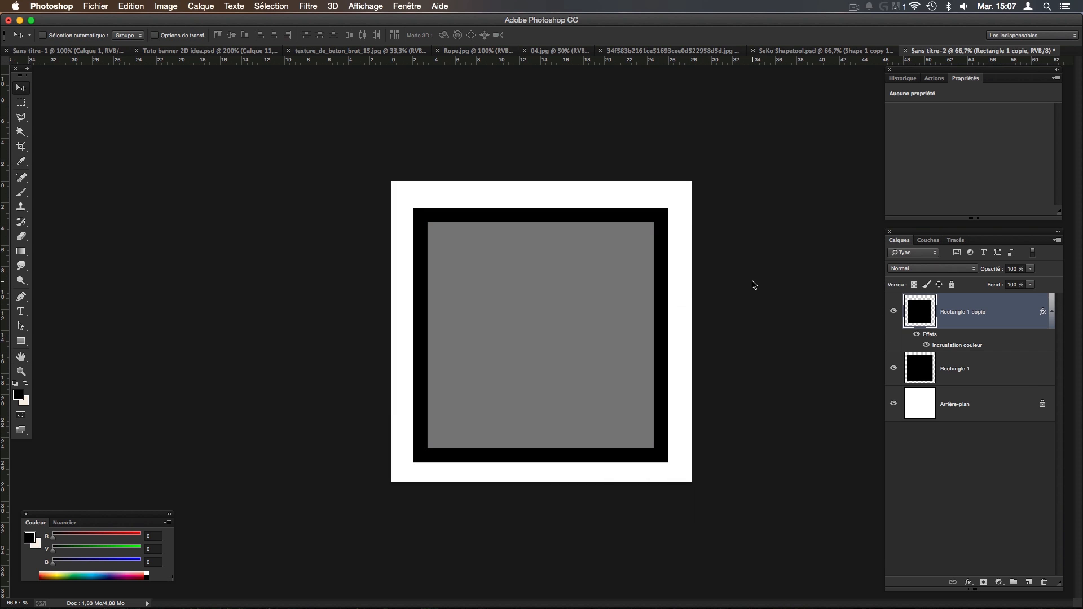
Duplicate the grey square and scale the new copy down slightly around its centre.
key(super+j)
key(super+t)
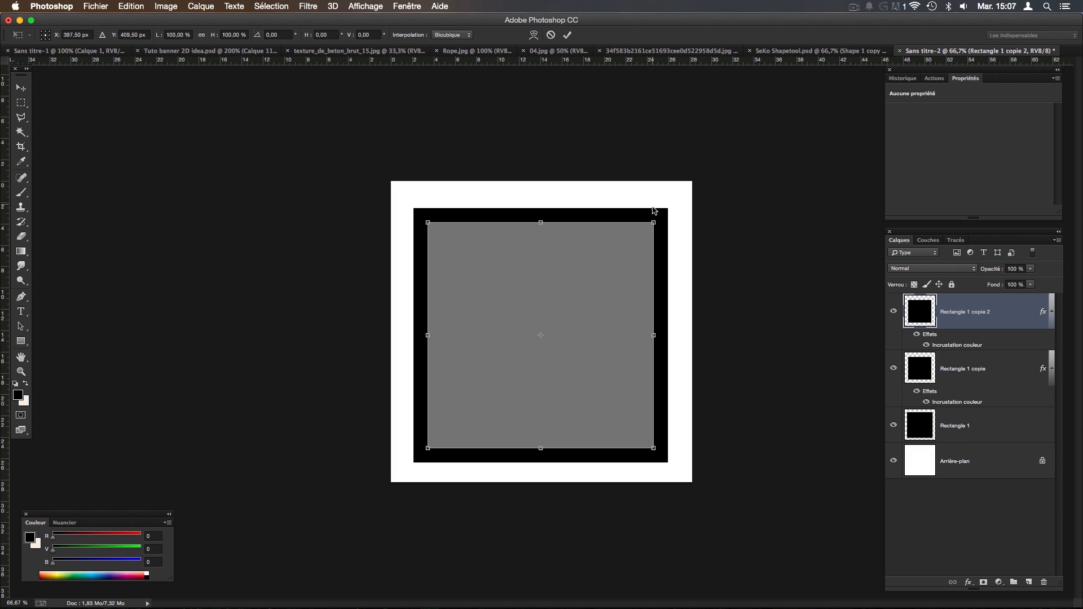
drag(651, 225, 641, 234)
key(Return)
Change the innermost square's color overlay to the light beige #d8d4cd and apply the layer style.
double_click(1030, 323)
click(698, 382)
click(899, 288)
drag(764, 353, 676, 353)
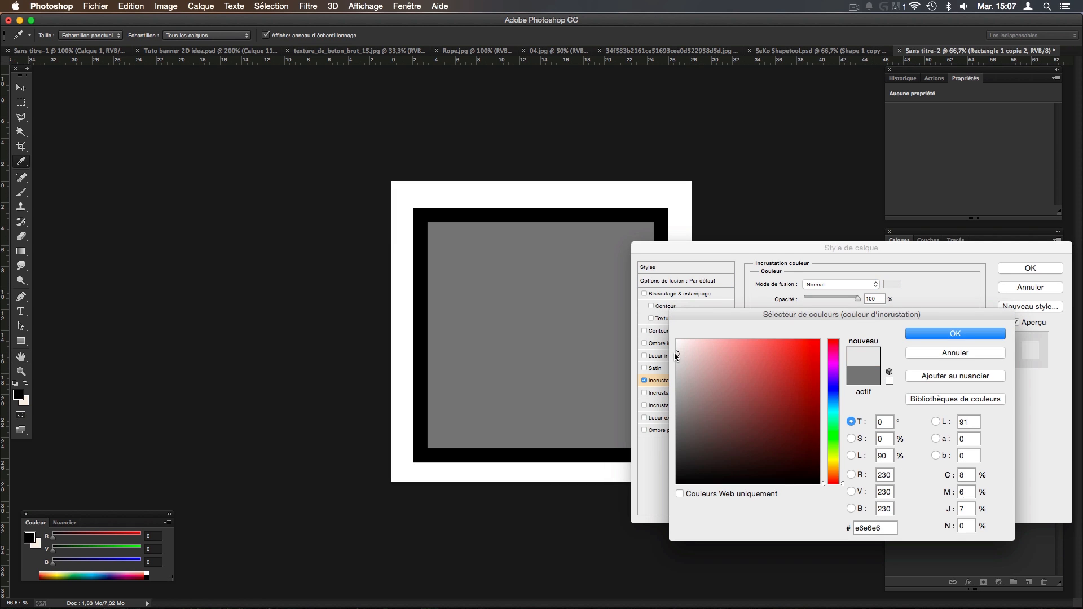
click(683, 362)
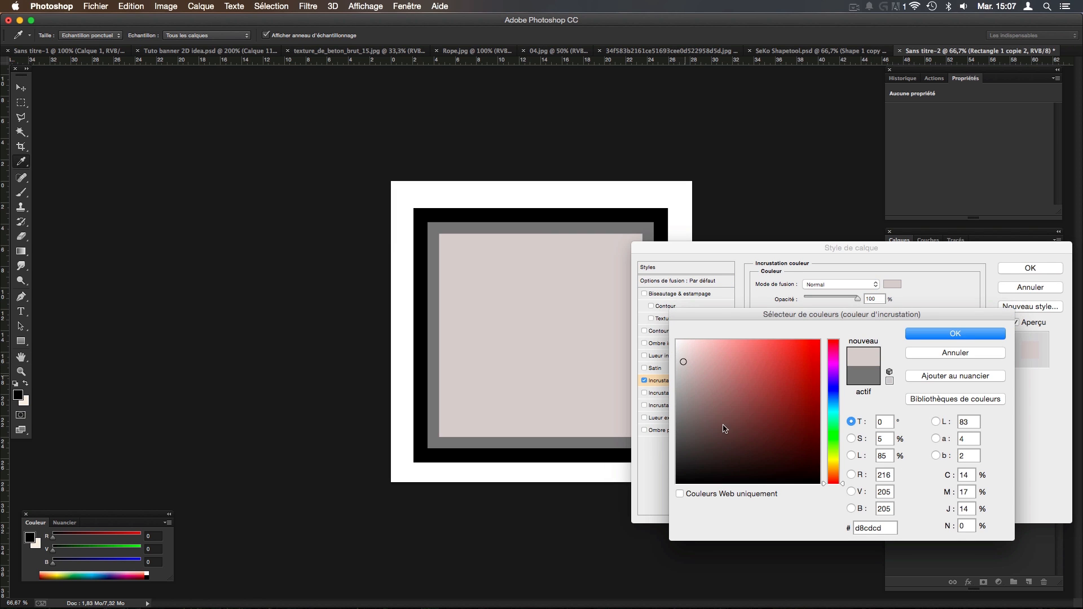
drag(835, 477, 833, 469)
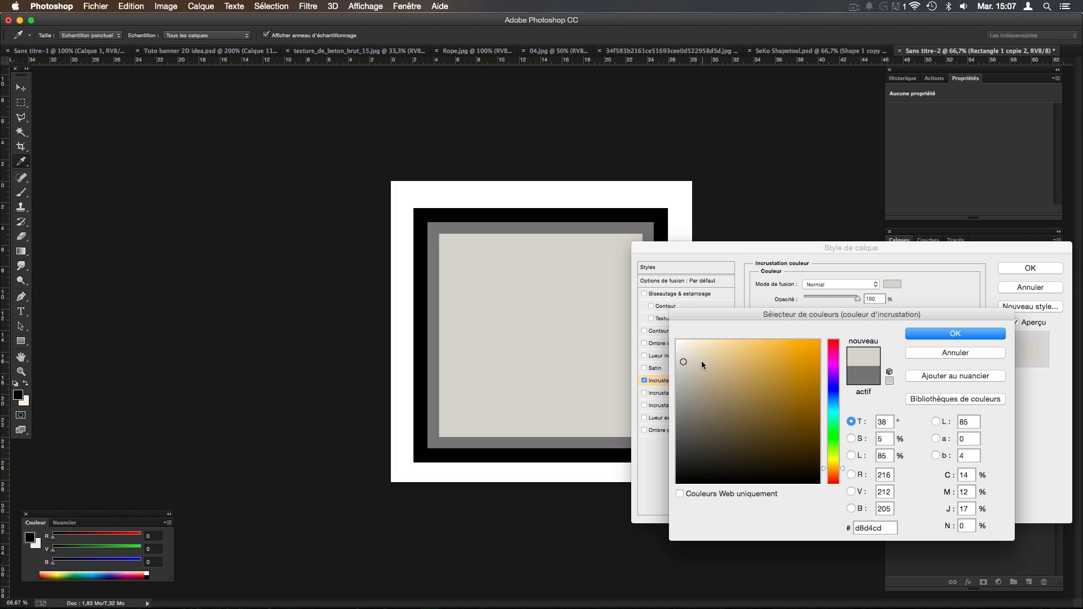
click(955, 333)
click(1027, 270)
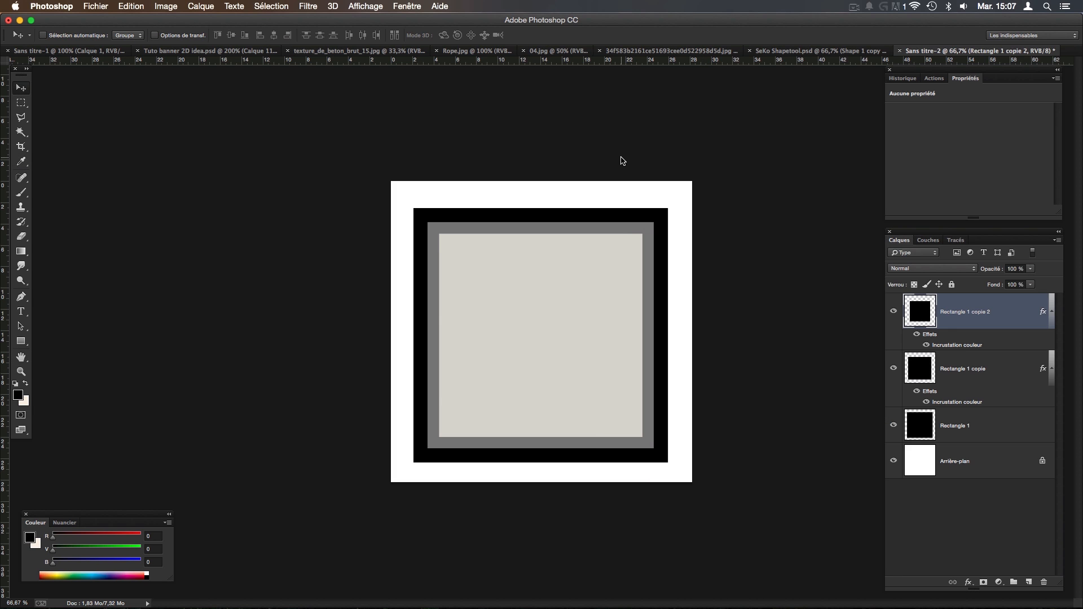
Select the Rectangle 1 layer and collapse the effects lists of the two rectangle copies.
click(1010, 422)
click(1051, 365)
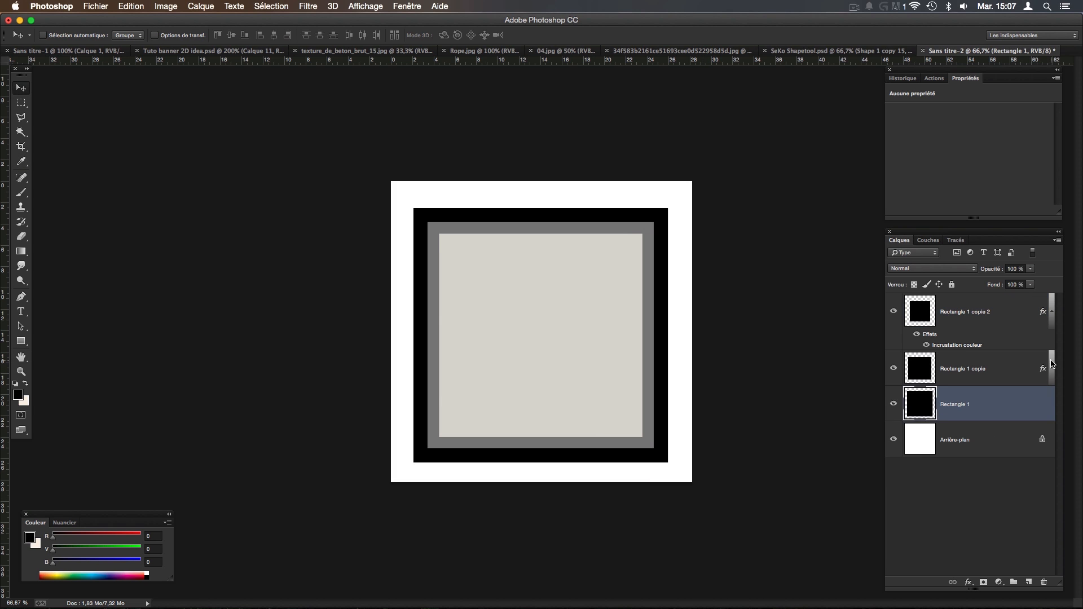
click(1051, 311)
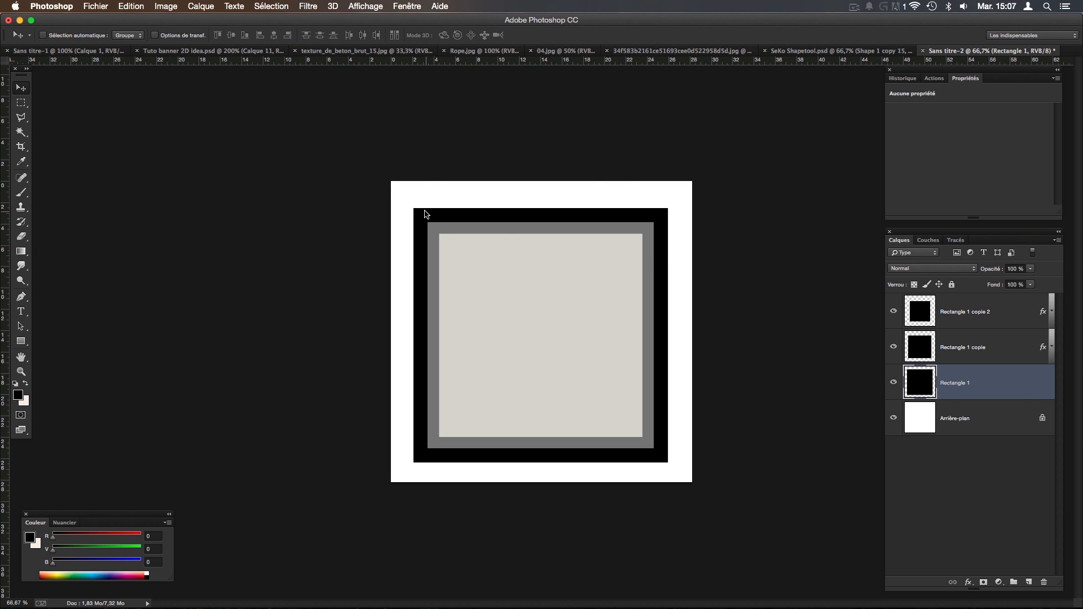
Bring the wood plank texture from 04.jpg in above the Rectangle 1 layer and clip it to that layer.
click(655, 54)
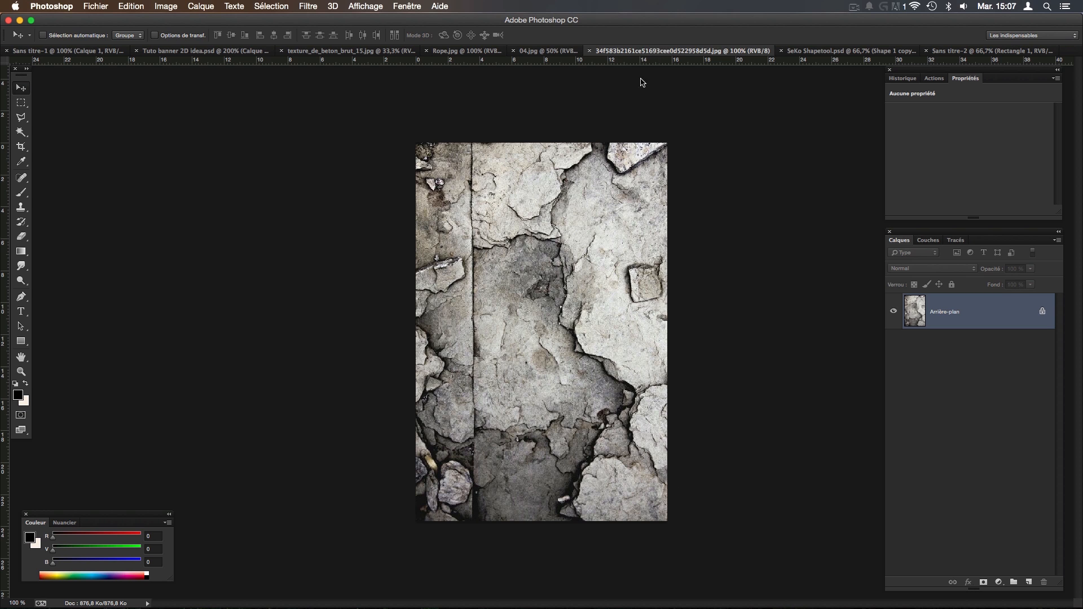
click(530, 50)
click(476, 51)
click(579, 51)
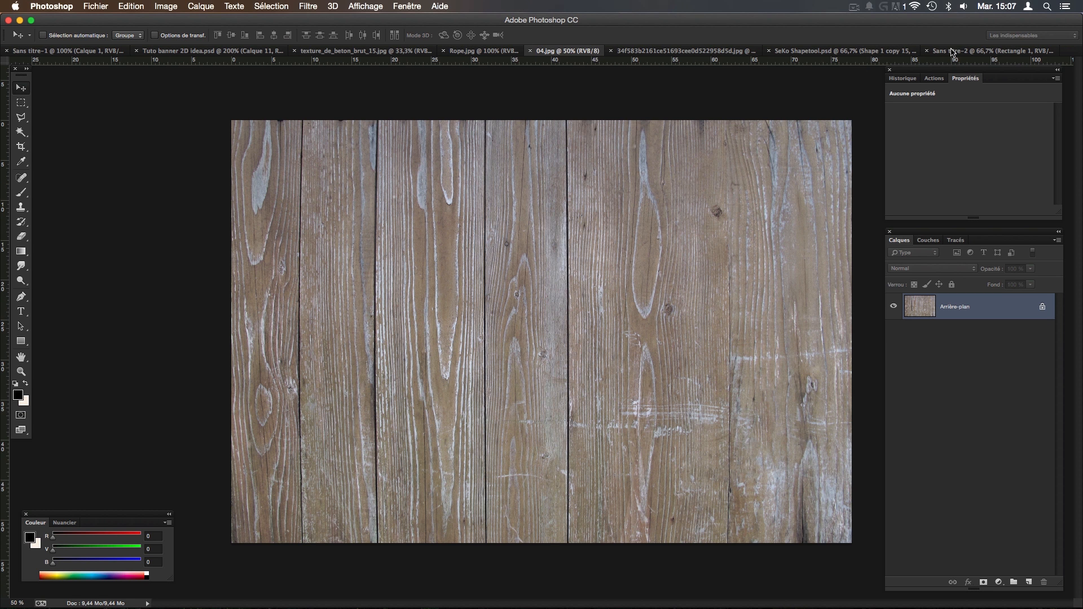
click(952, 52)
right_click(972, 404)
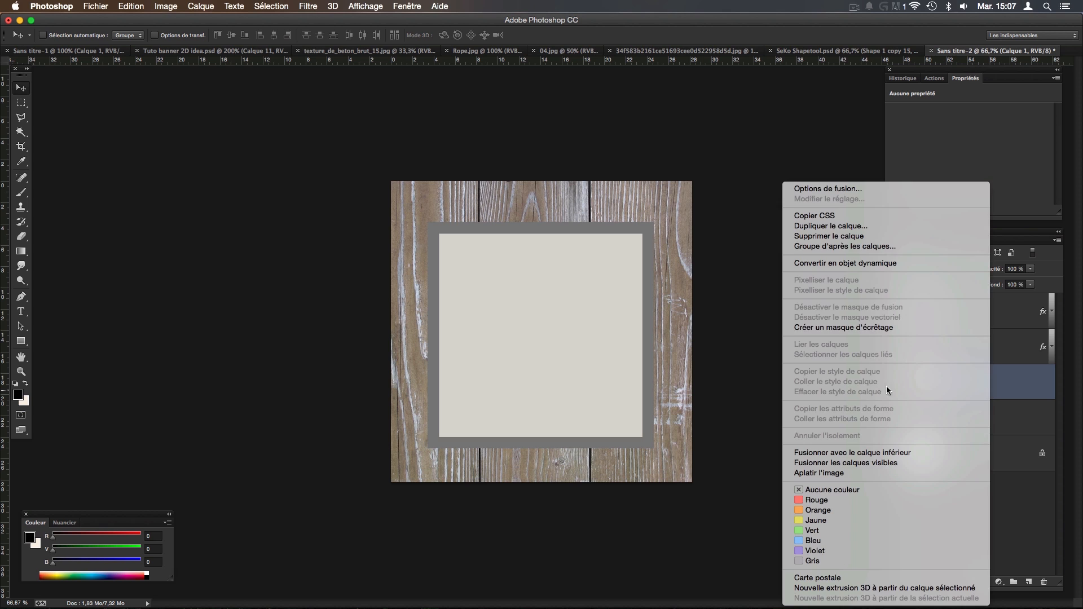
click(871, 328)
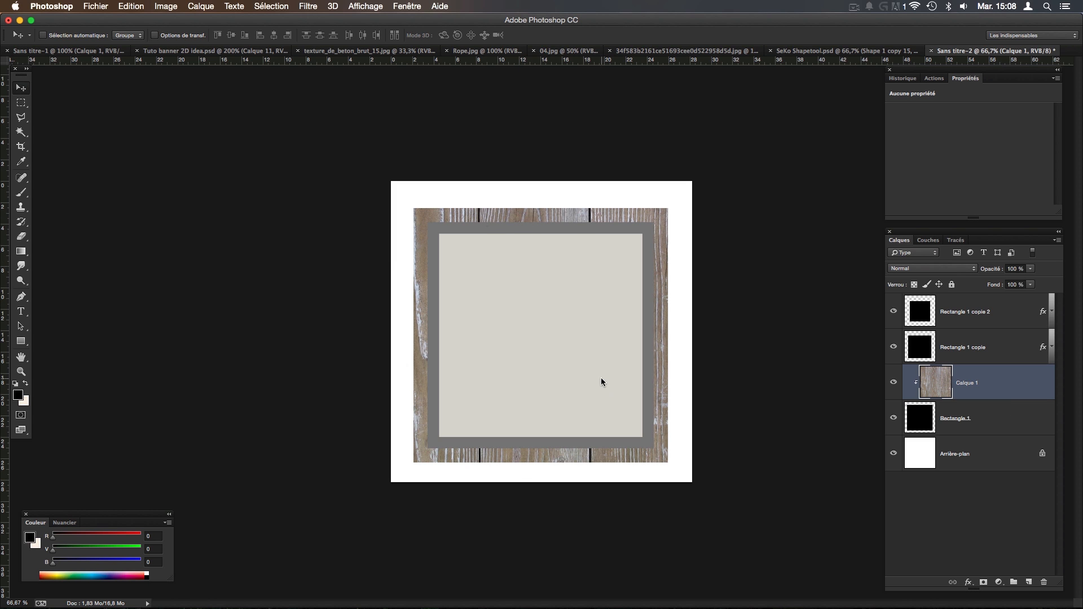
Scale the wood texture to about 48 % and position it so it covers the whole outer square.
key(super+t)
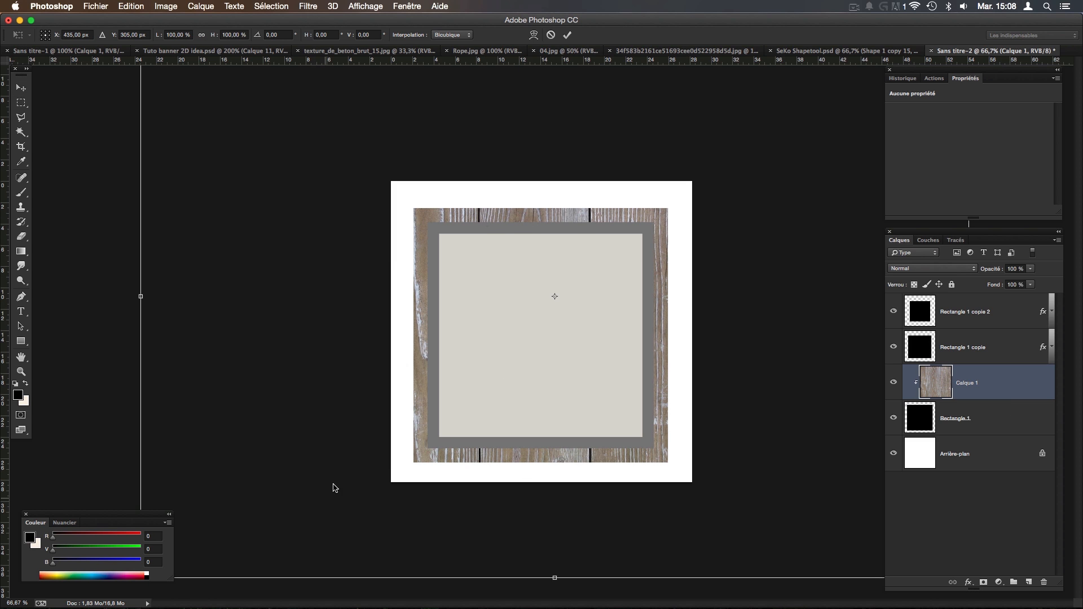
key(super+minus)
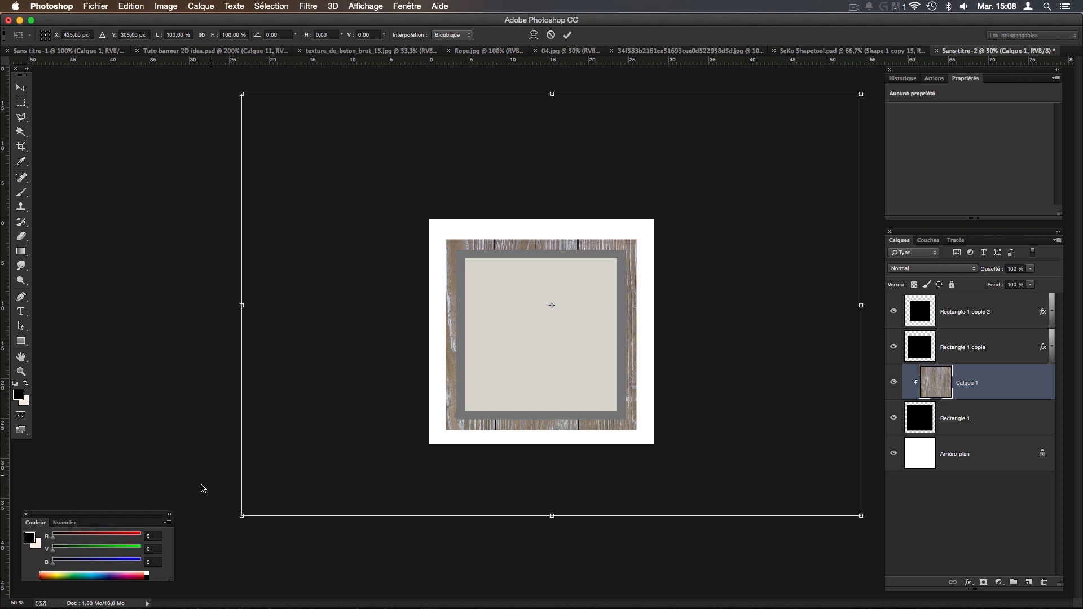
drag(248, 514, 384, 420)
drag(469, 373, 469, 378)
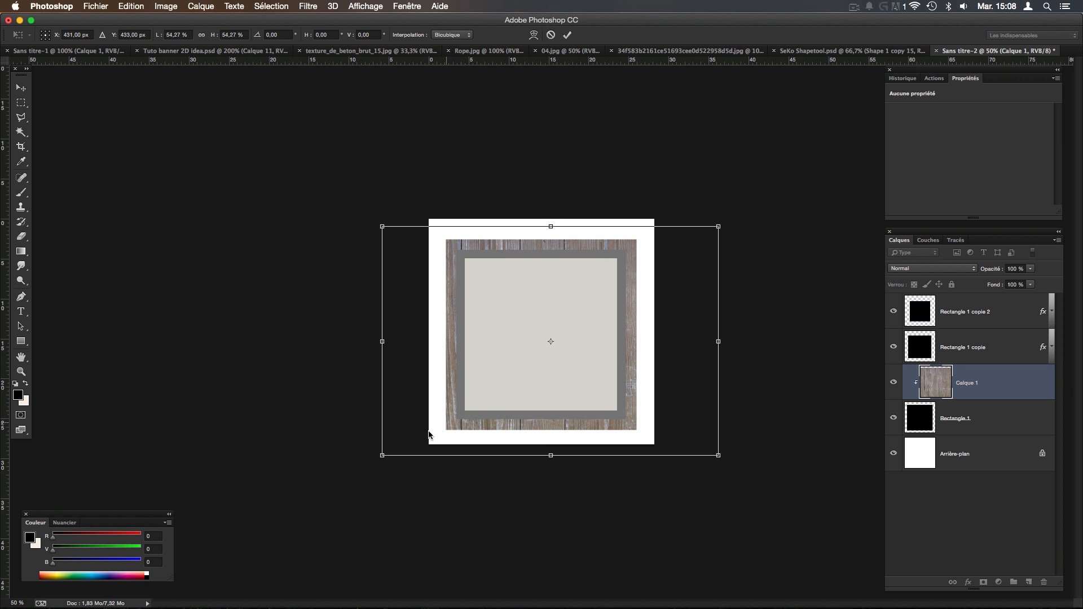
drag(384, 449, 424, 416)
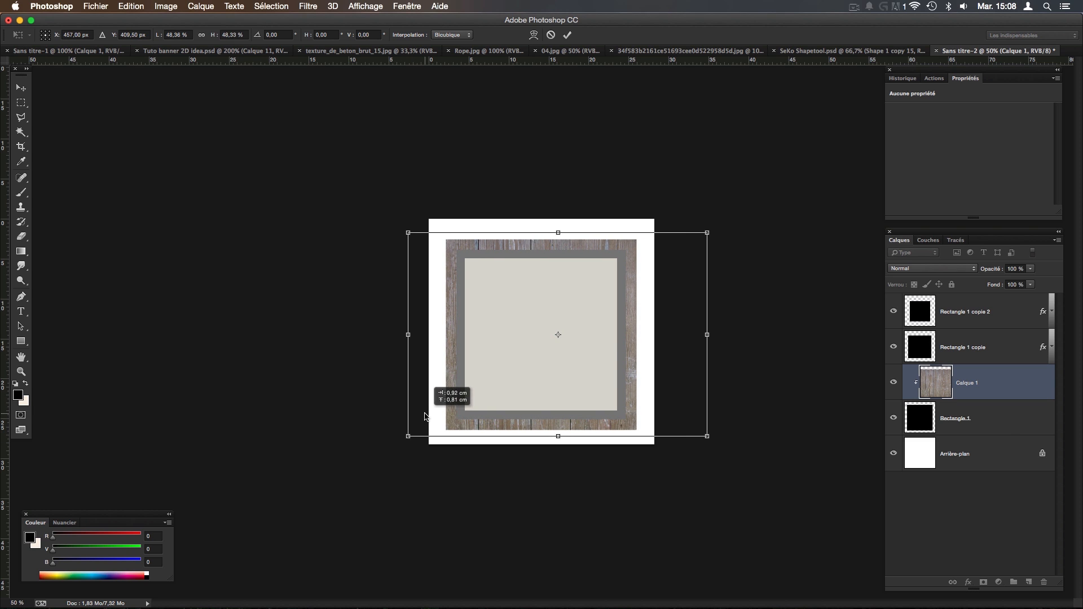
key(Return)
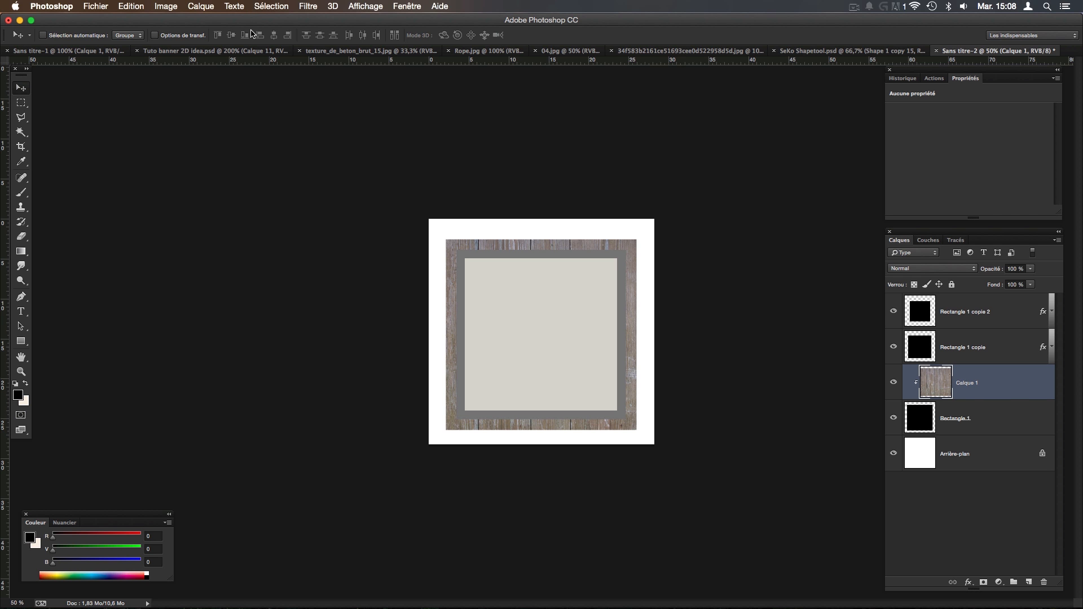
Check the wooden frame in Tuto banner 2D idea.psd at 100 % and return to Sans titre-2.
click(231, 51)
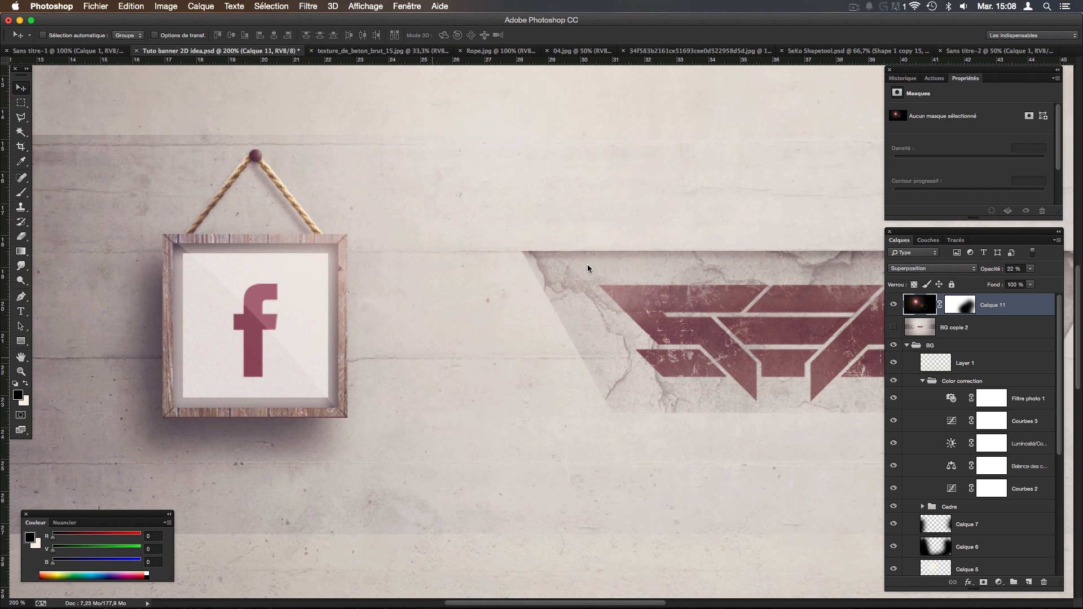
key(super+minus)
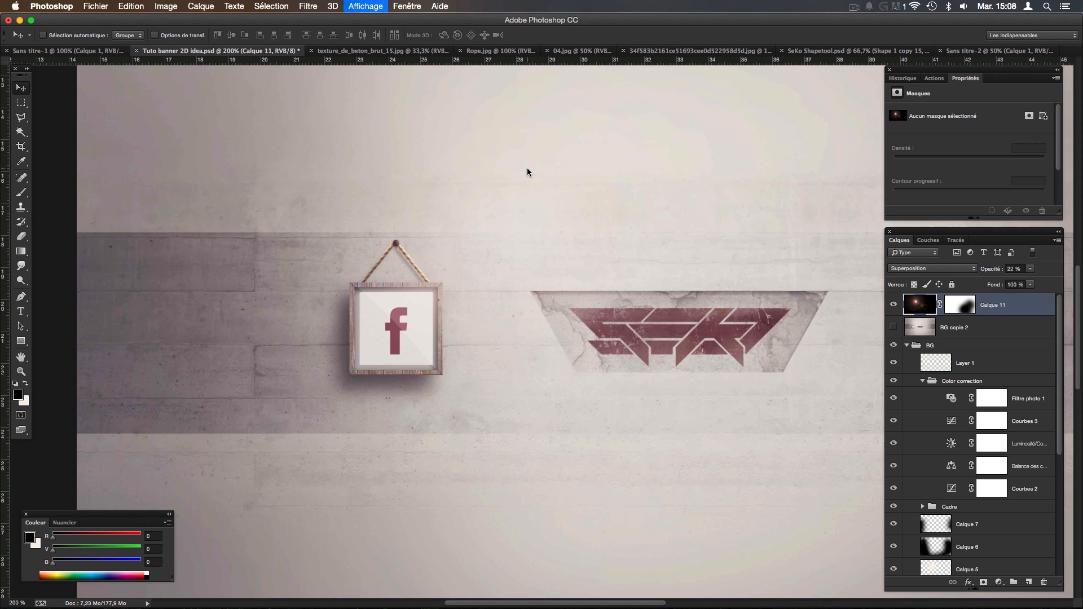
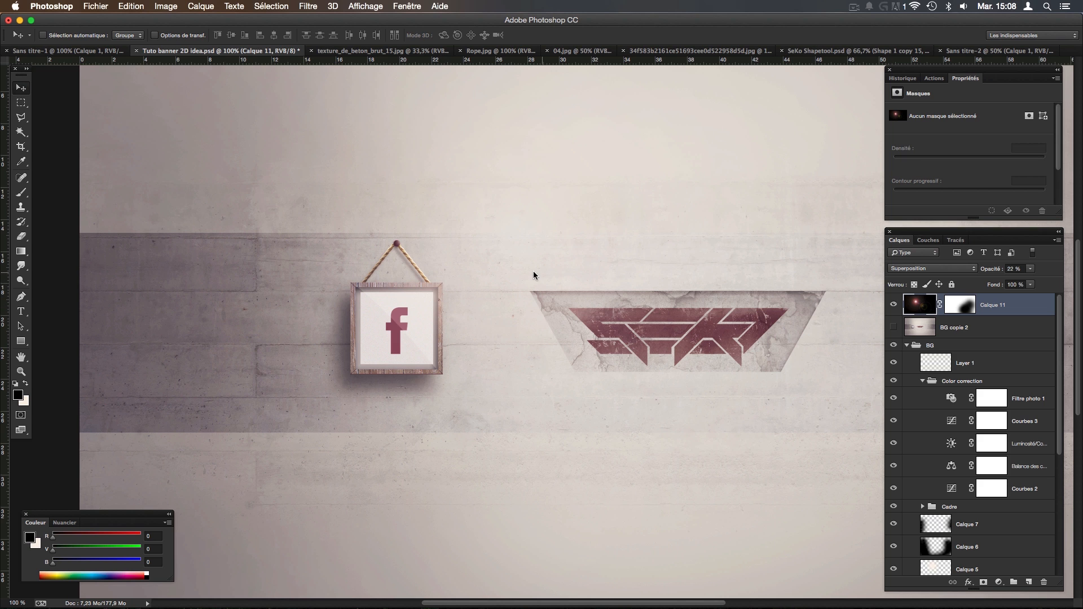
click(700, 51)
click(824, 50)
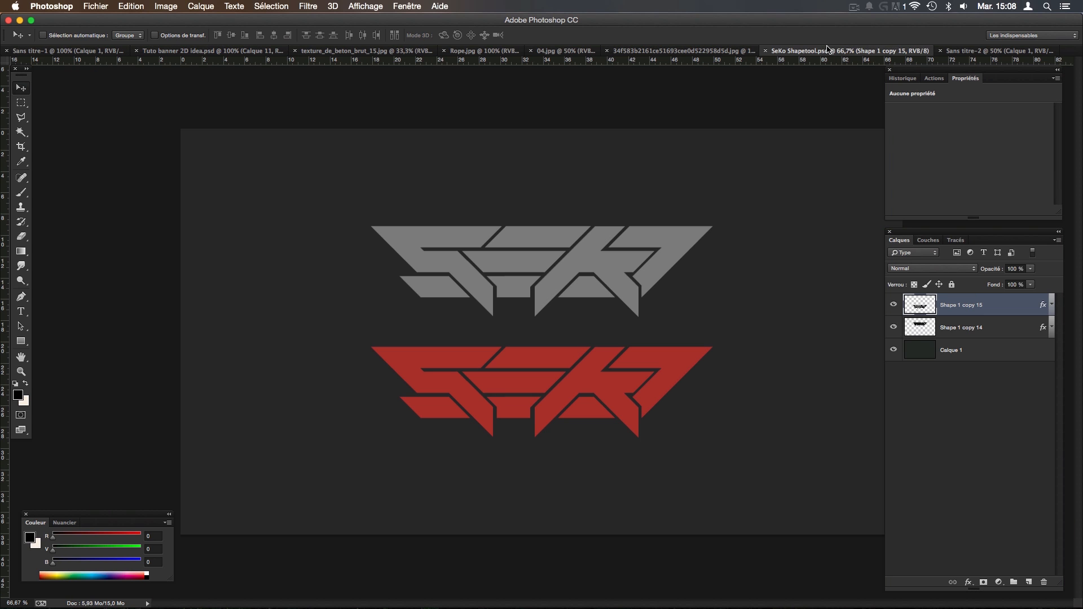
click(953, 52)
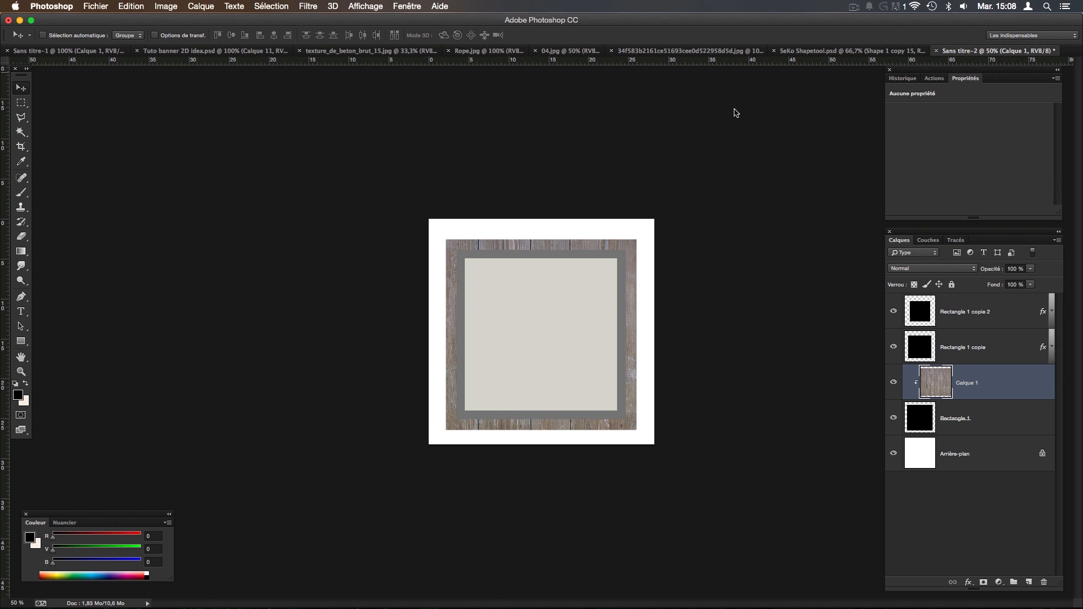
Add a linear gradient overlay to the wood texture layer in Incrustation blend mode at 15 % opacity.
double_click(1018, 394)
click(701, 392)
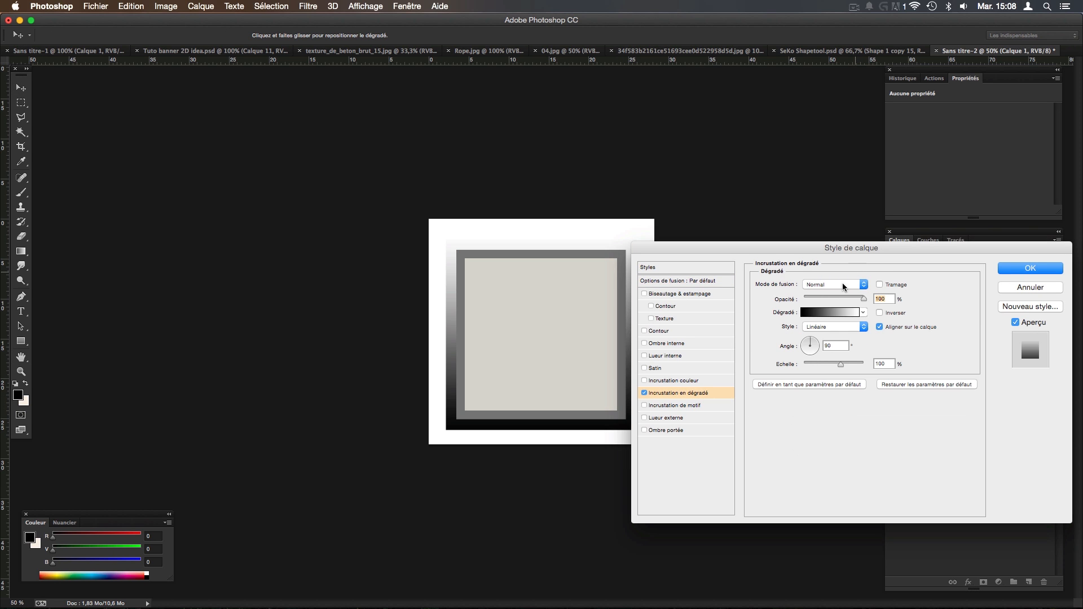
click(844, 285)
click(843, 398)
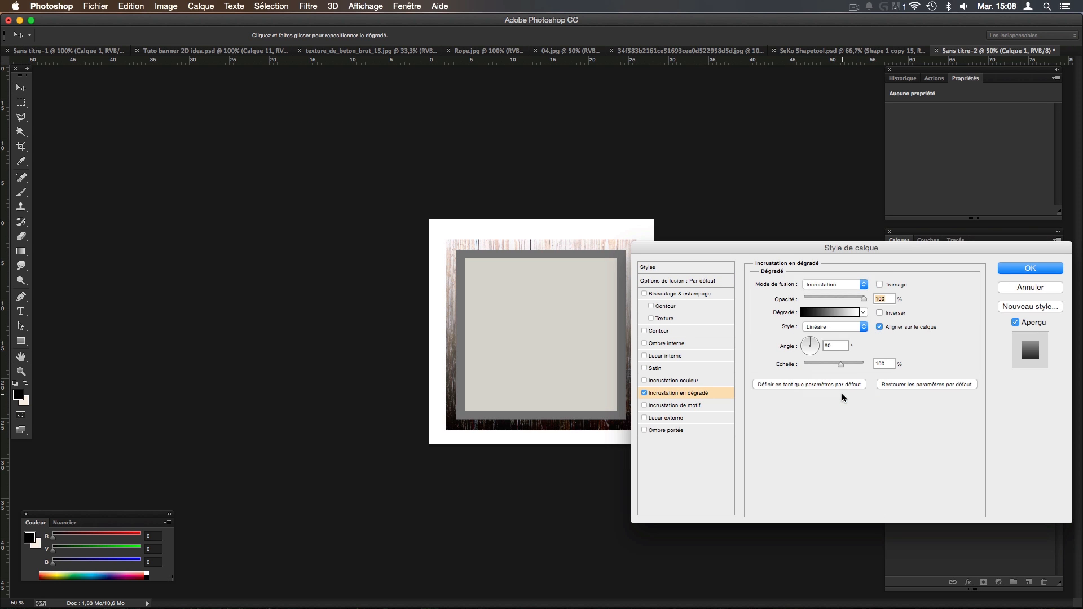
drag(863, 297, 817, 299)
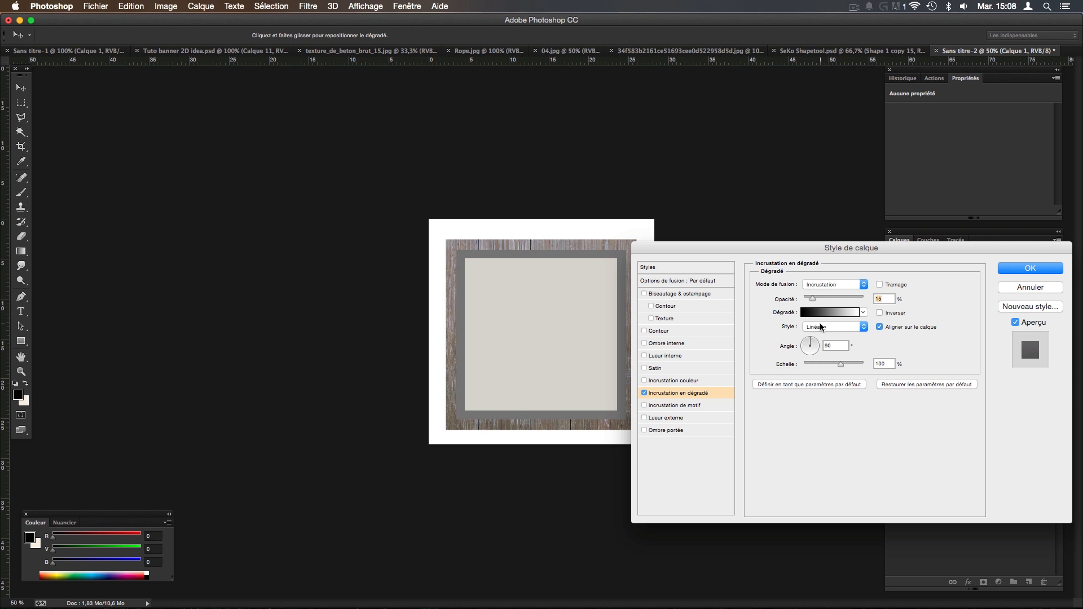
Set the gradient overlay's angle to 45°, fine-tune its opacity, apply the layer style and collapse the layer's effects list.
click(814, 339)
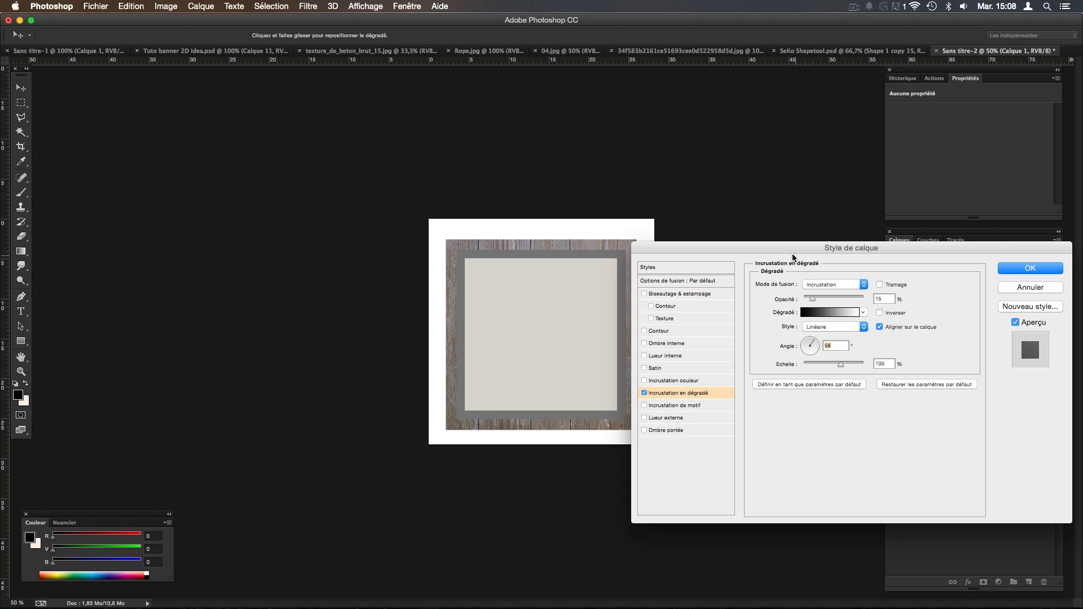
drag(793, 254, 840, 246)
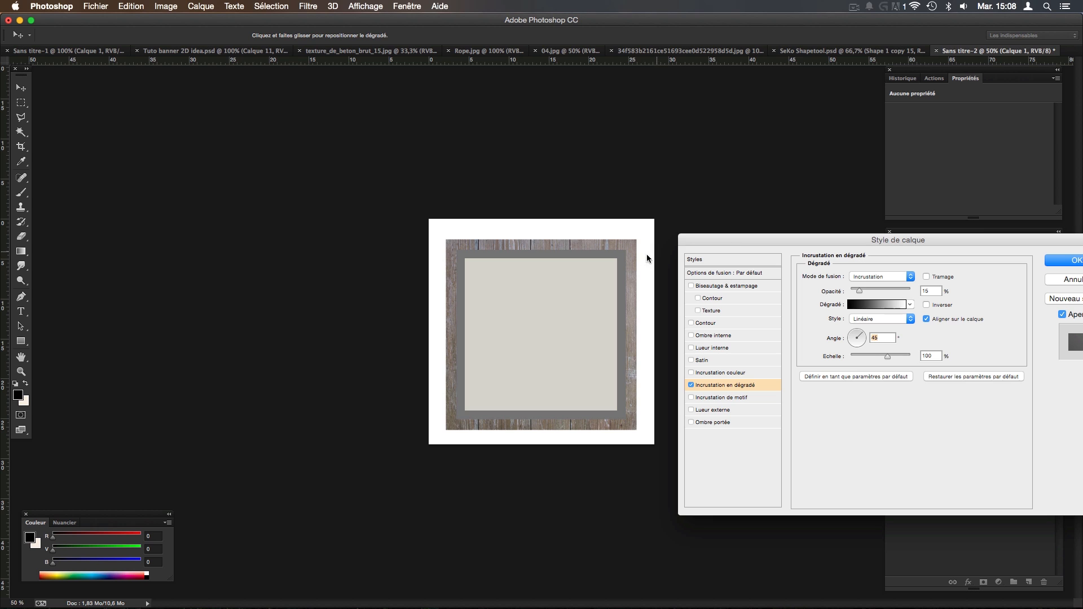
drag(855, 293, 854, 293)
key(Return)
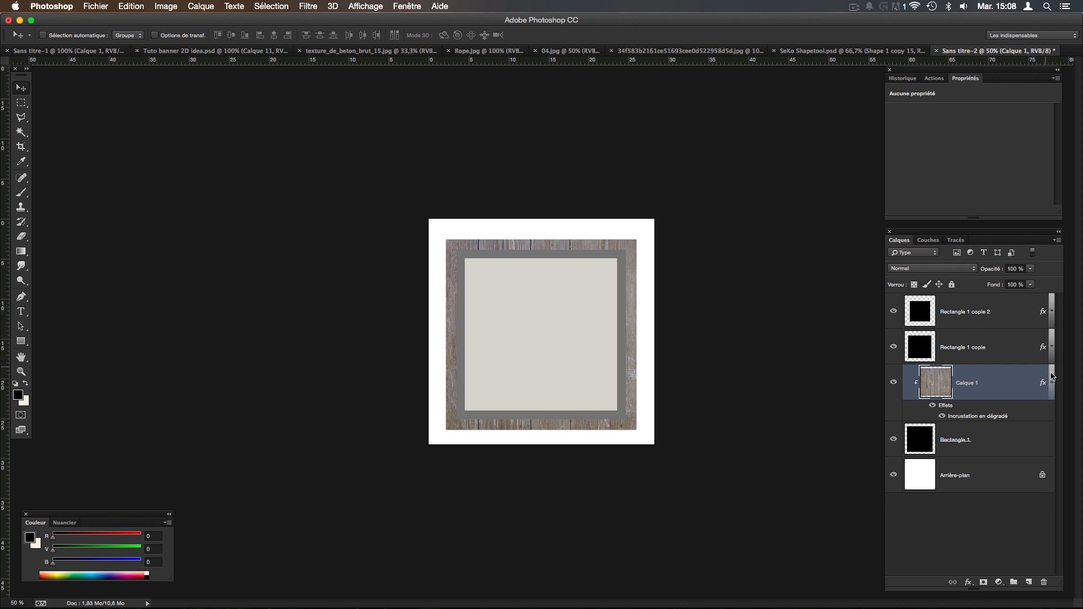
click(1051, 381)
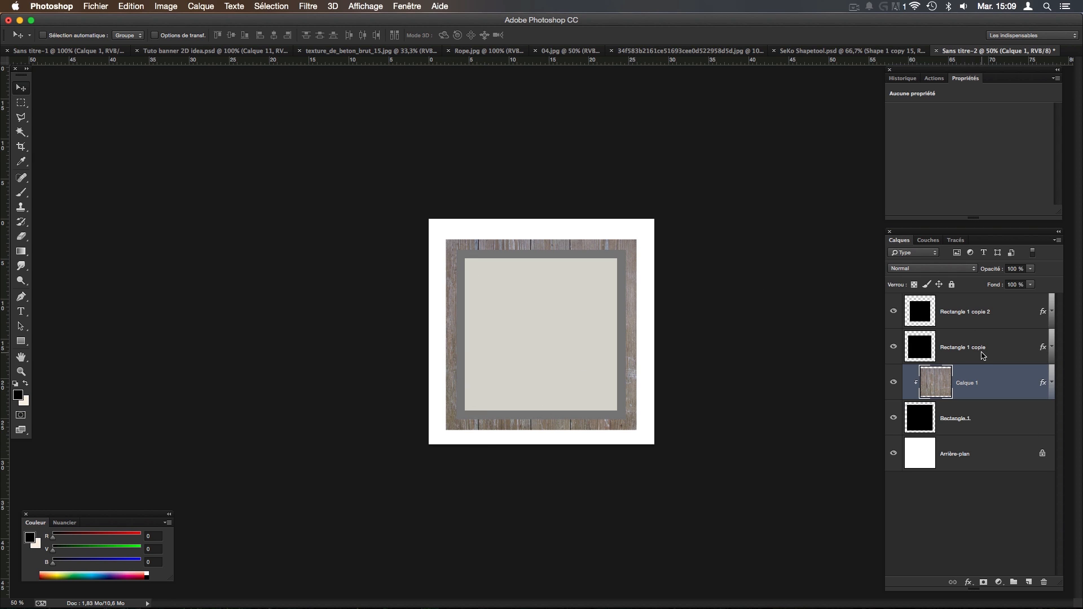
Draw a 1 px diagonal line about 41 by 39 px with the Line tool across the wooden frame's upper-left corner, above all the squares.
key(super+plus)
key(super+plus)
key(super+plus)
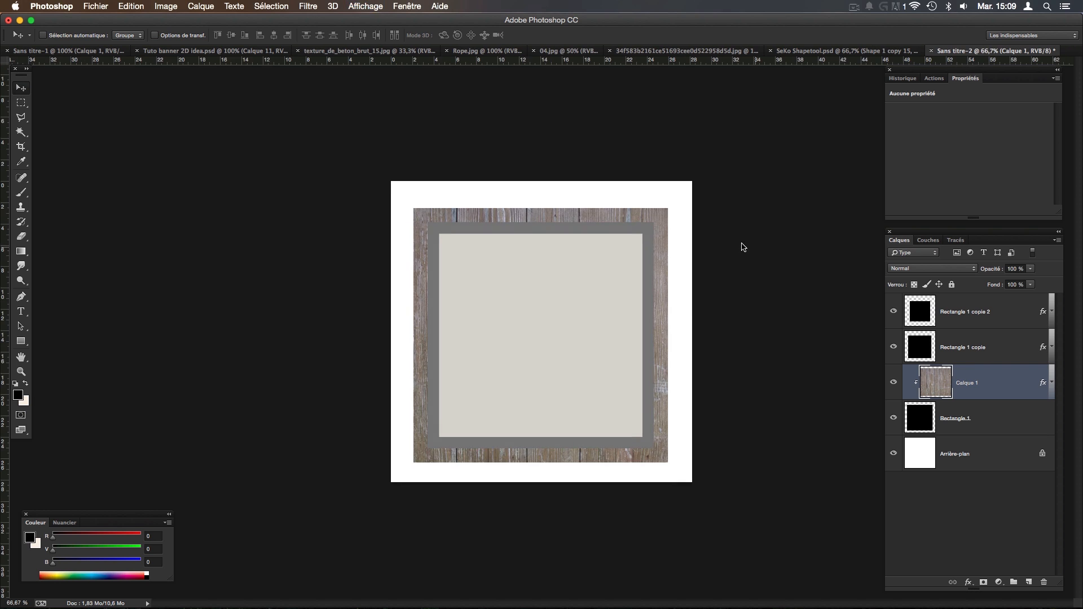
scroll(655, 246, up, 5)
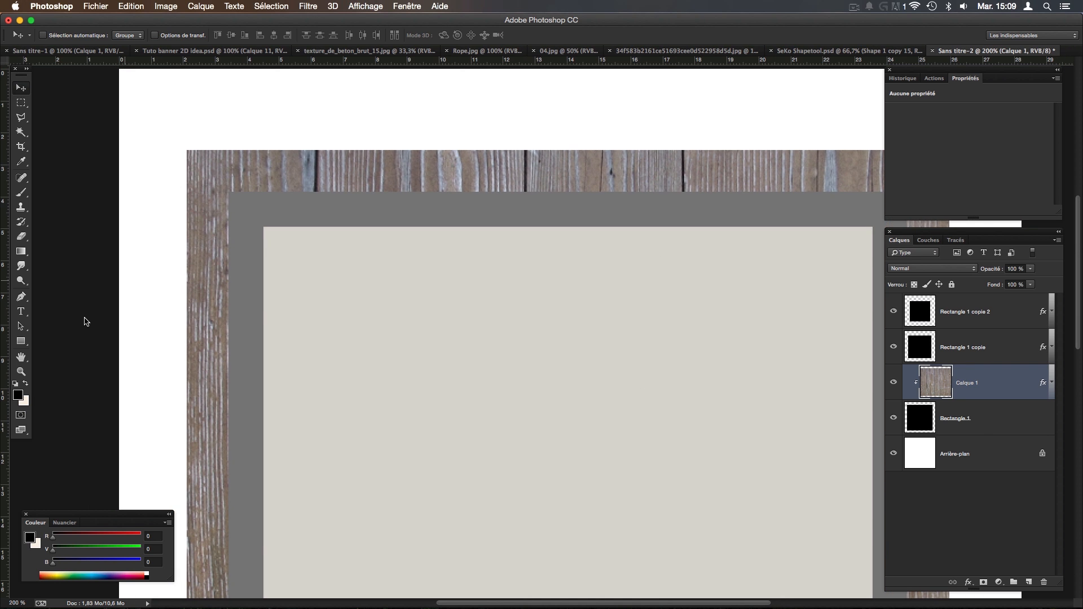
click(21, 341)
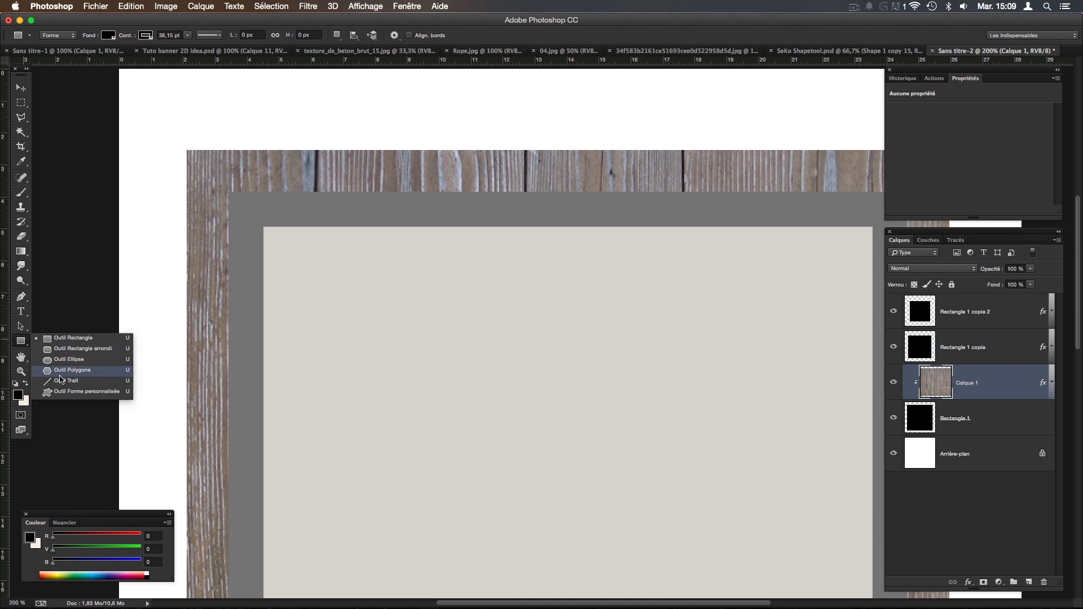
click(62, 381)
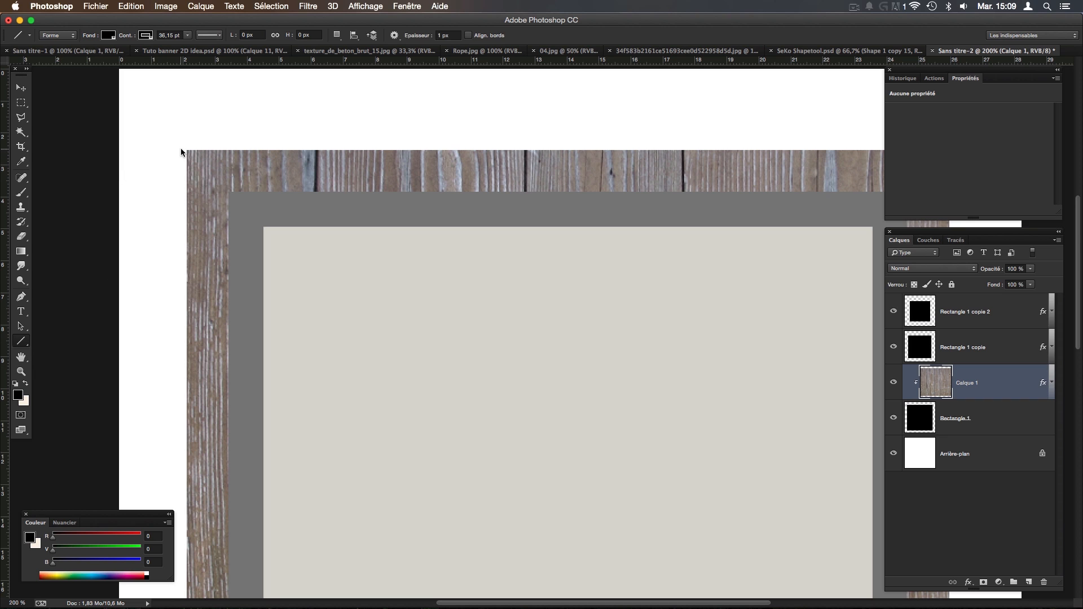
click(970, 312)
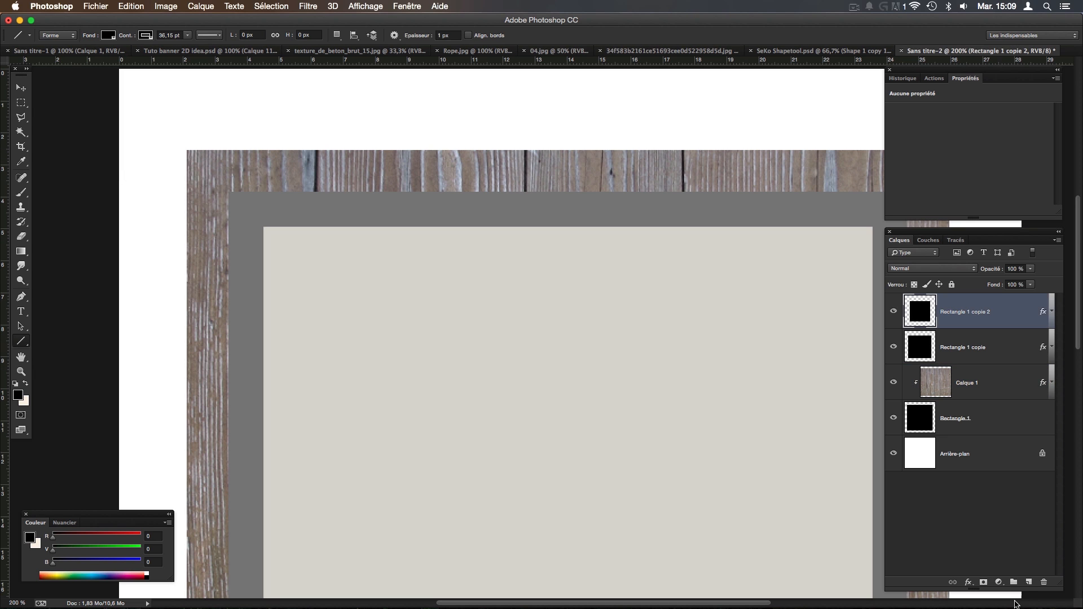
click(1029, 582)
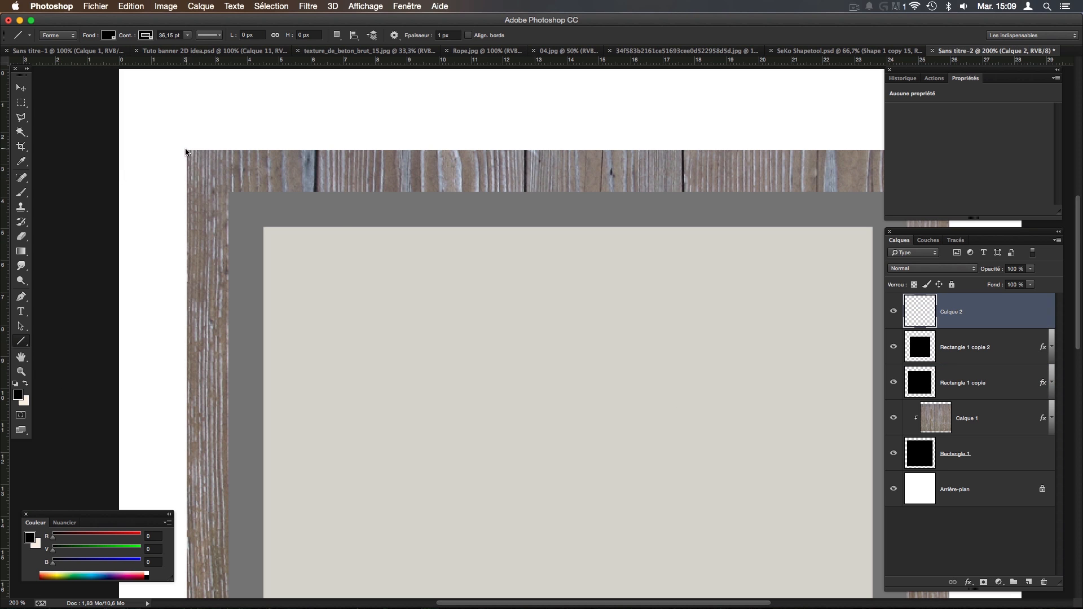
drag(184, 151, 230, 192)
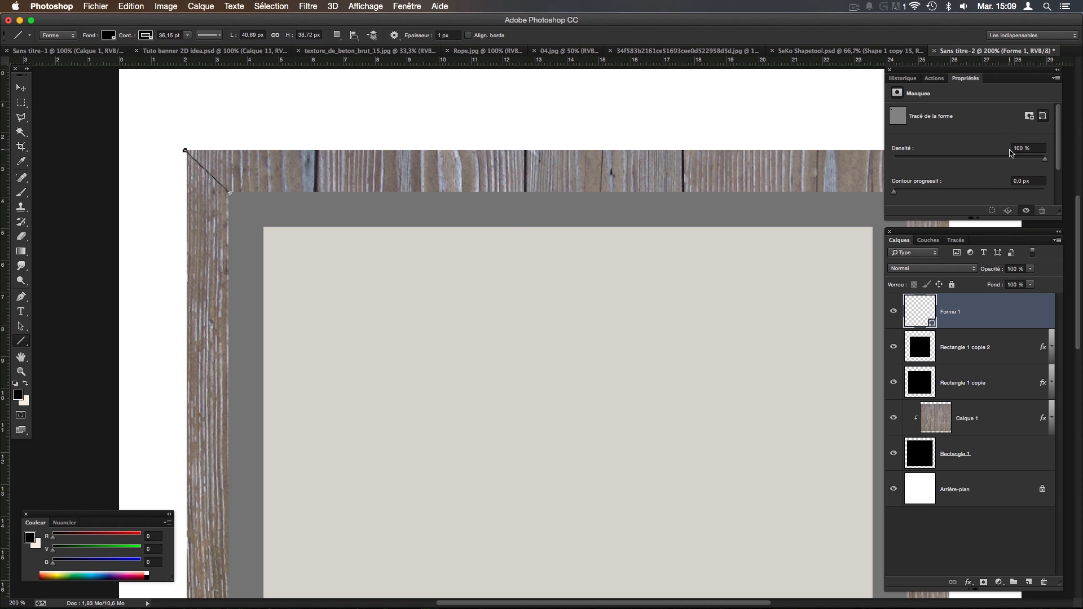
key(Return)
Slightly enlarge and rotate the diagonal line so its ends meet the outer and inner corners of the wooden frame's upper-left corner.
key(super+plus)
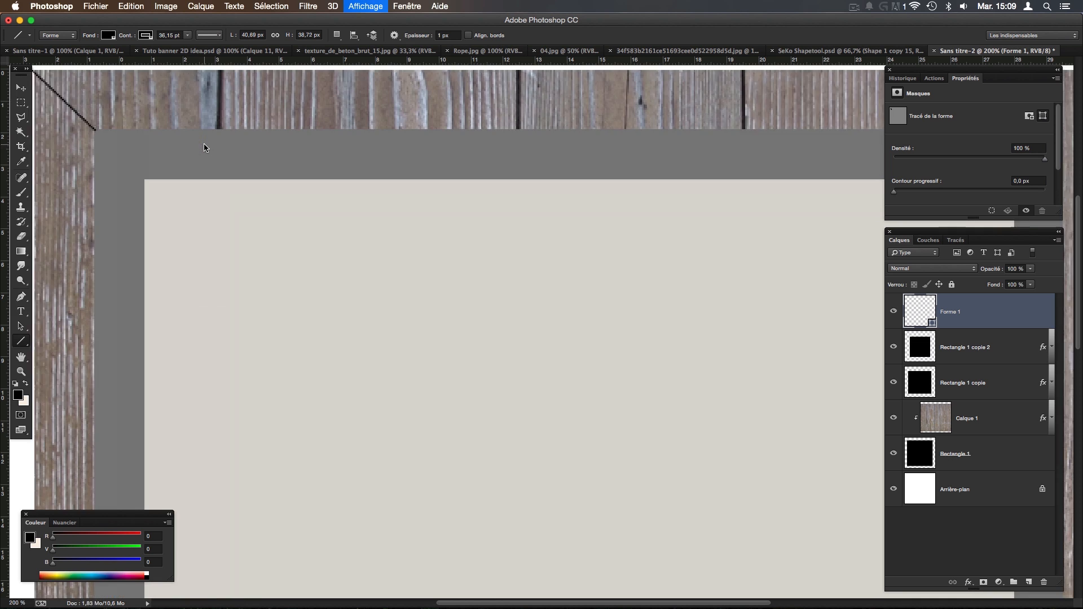
scroll(425, 450, up, 10)
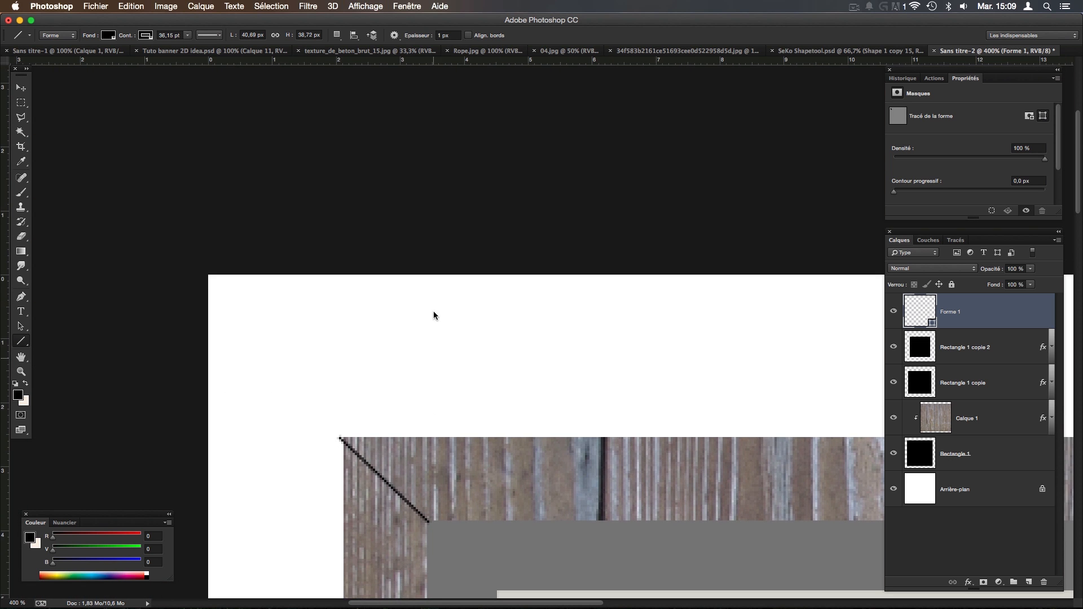
scroll(397, 365, down, 2)
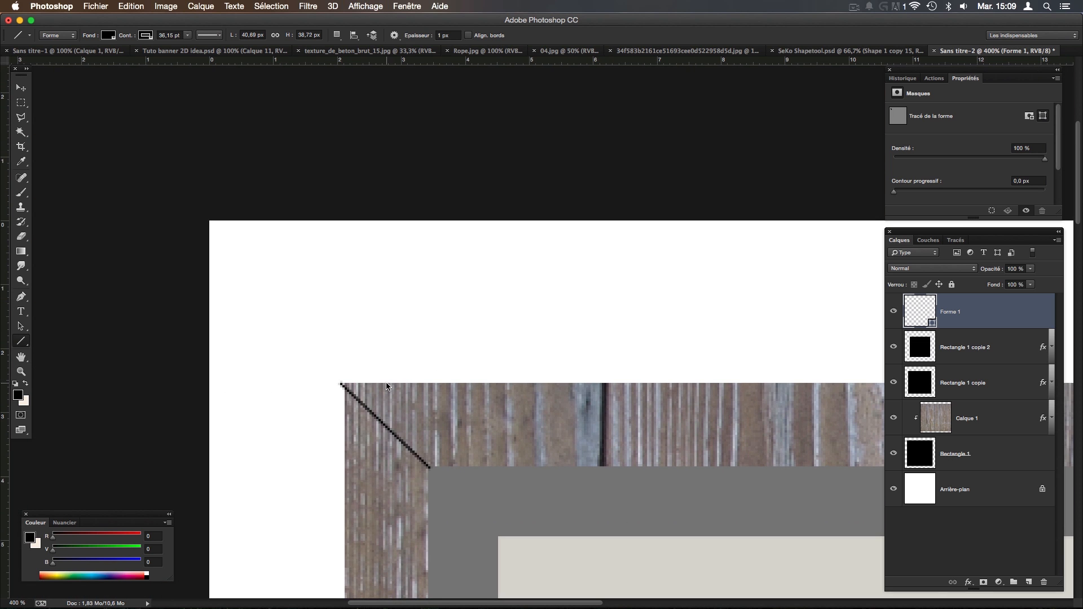
key(super+t)
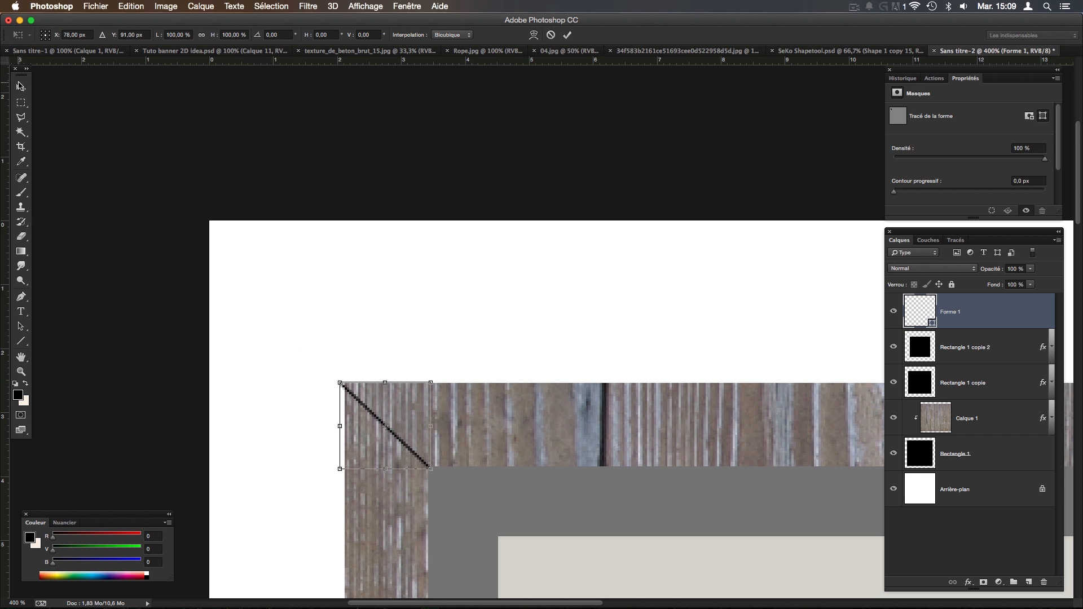
click(21, 87)
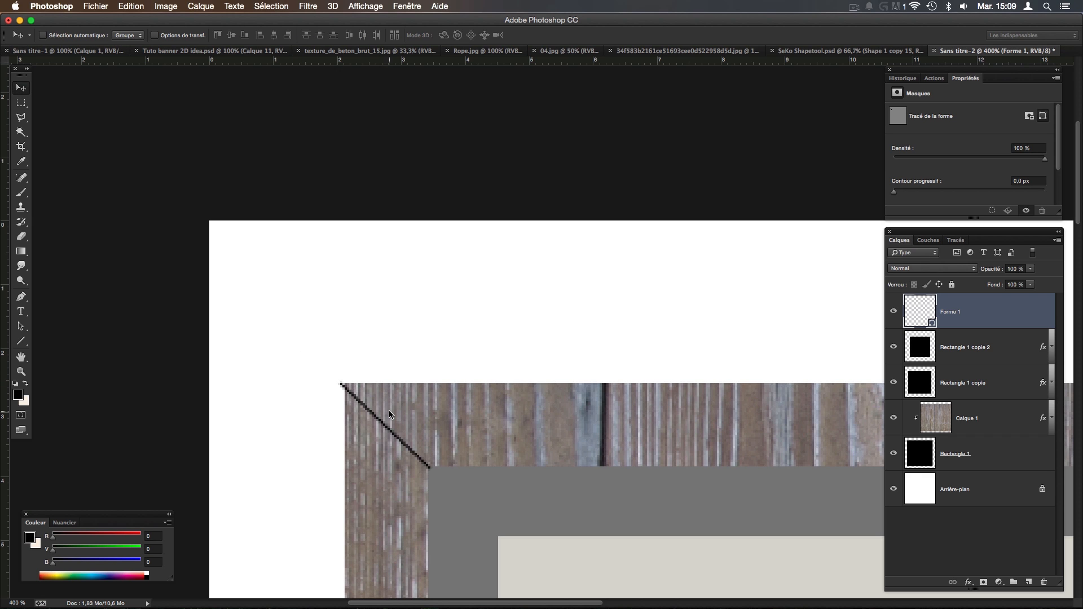
key(super+t)
drag(387, 430, 434, 475)
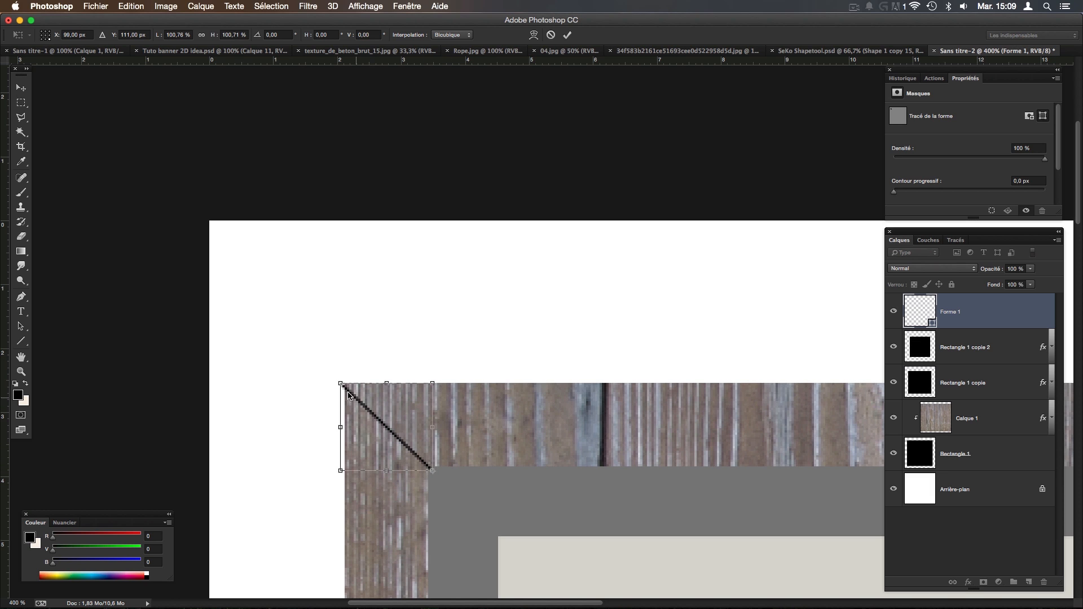
drag(327, 374, 327, 371)
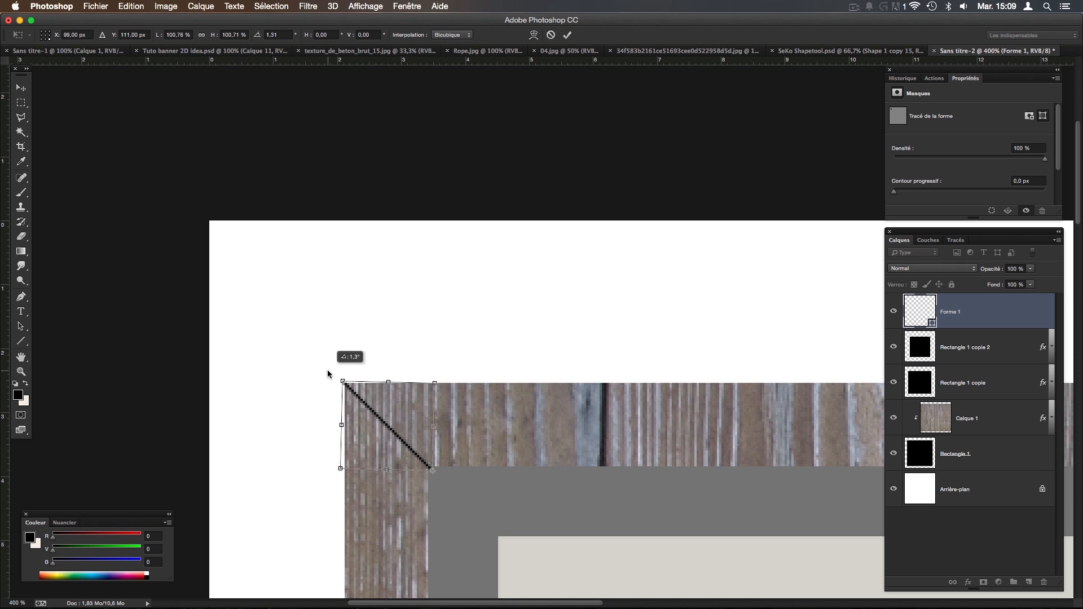
key(Return)
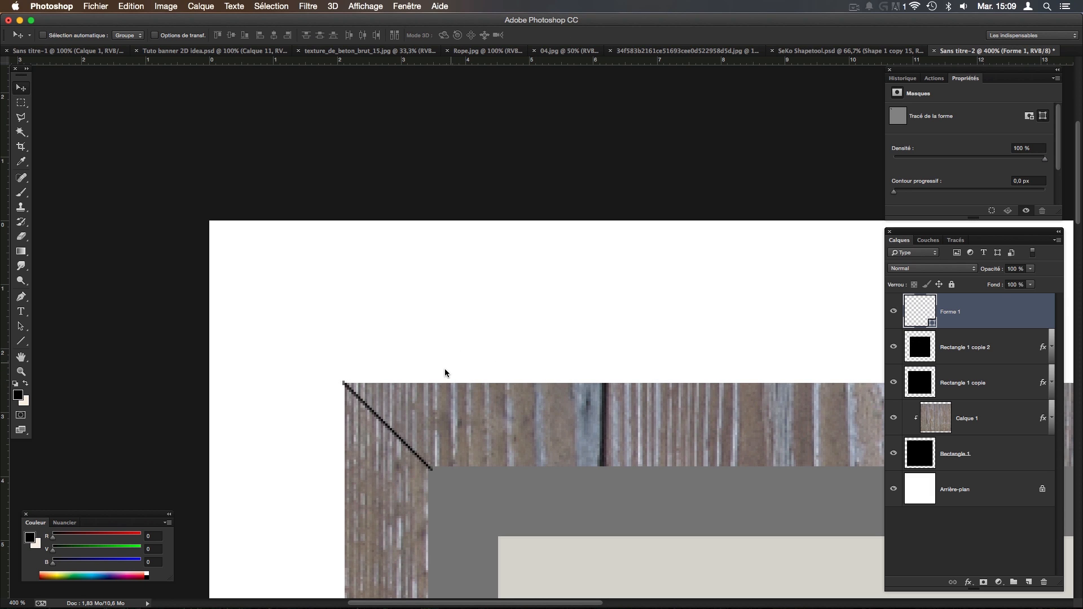
key(super+t)
drag(330, 365, 330, 364)
key(Return)
Rasterize the diagonal line's layer and trim the line outside the outer wooden square.
super+click(917, 454)
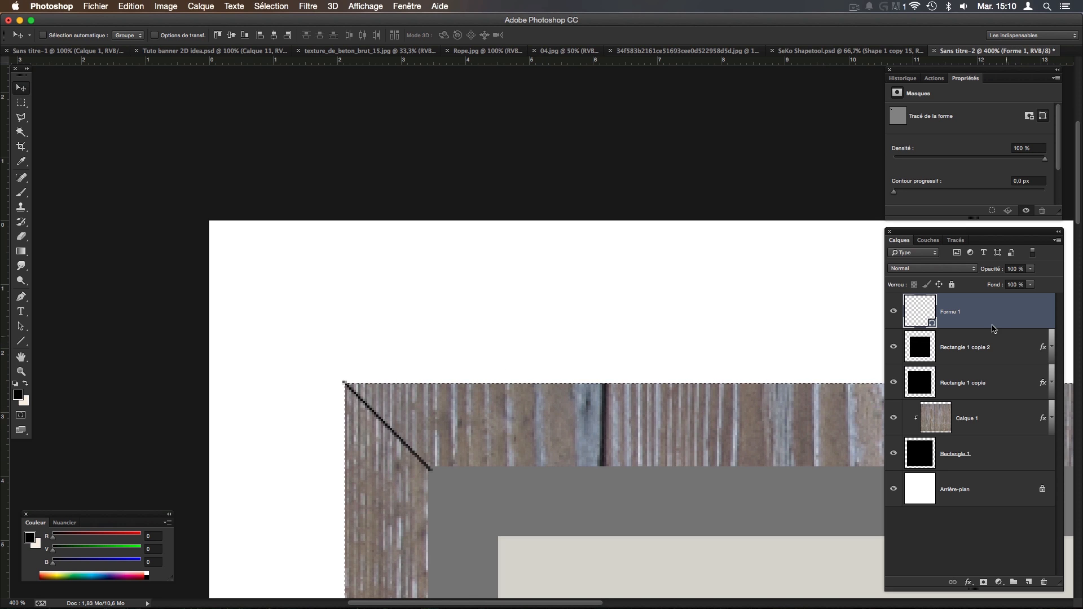
key(super+shift+i)
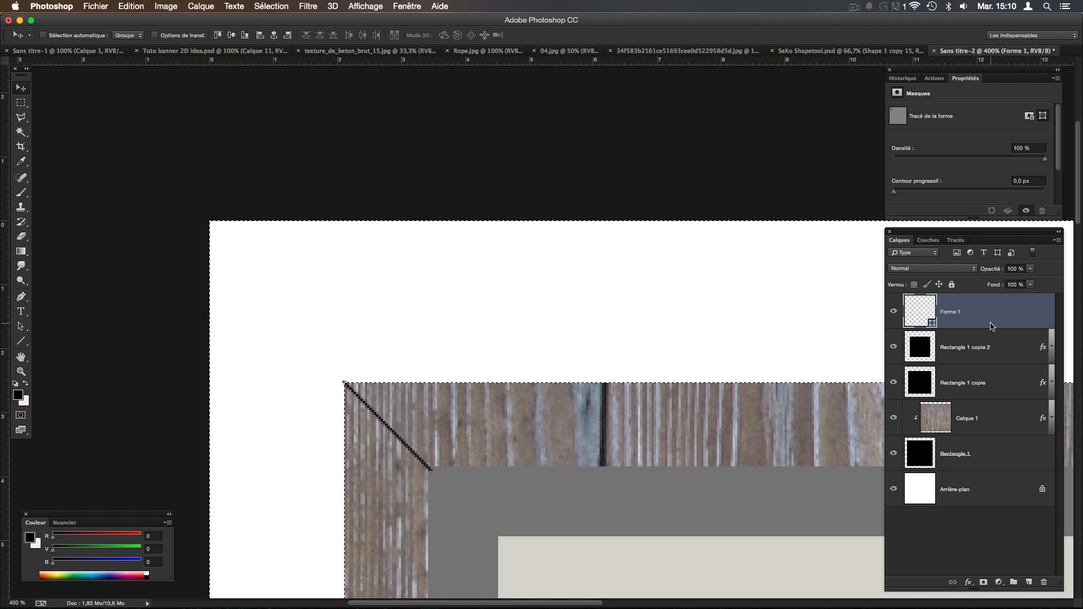
key(BackSpace)
key(Return)
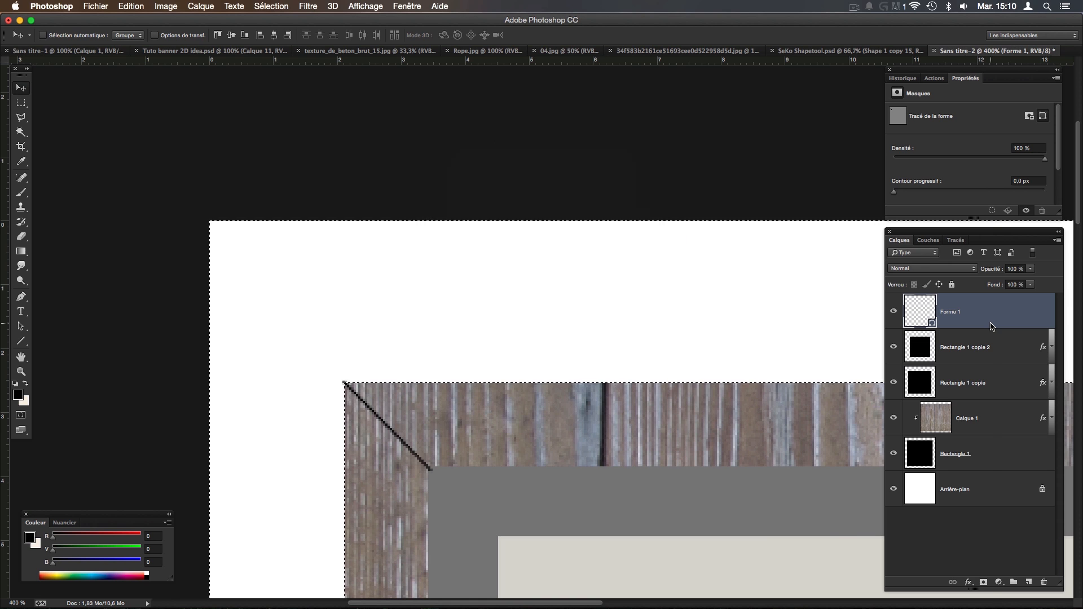
right_click(966, 315)
click(887, 280)
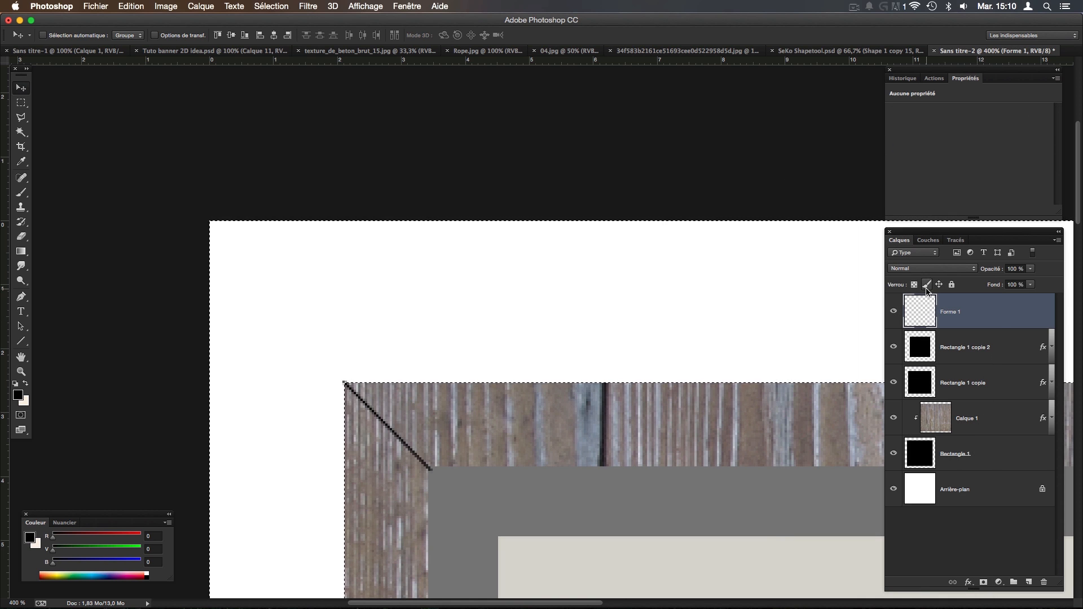
key(super+d)
Duplicate the diagonal line's layer and rotate the copy 90° clockwise.
key(super+minus)
key(super+minus)
drag(597, 400, 302, 322)
mouse_move(586, 310)
mouse_down()
mouse_move(457, 284)
mouse_move(483, 276)
mouse_up()
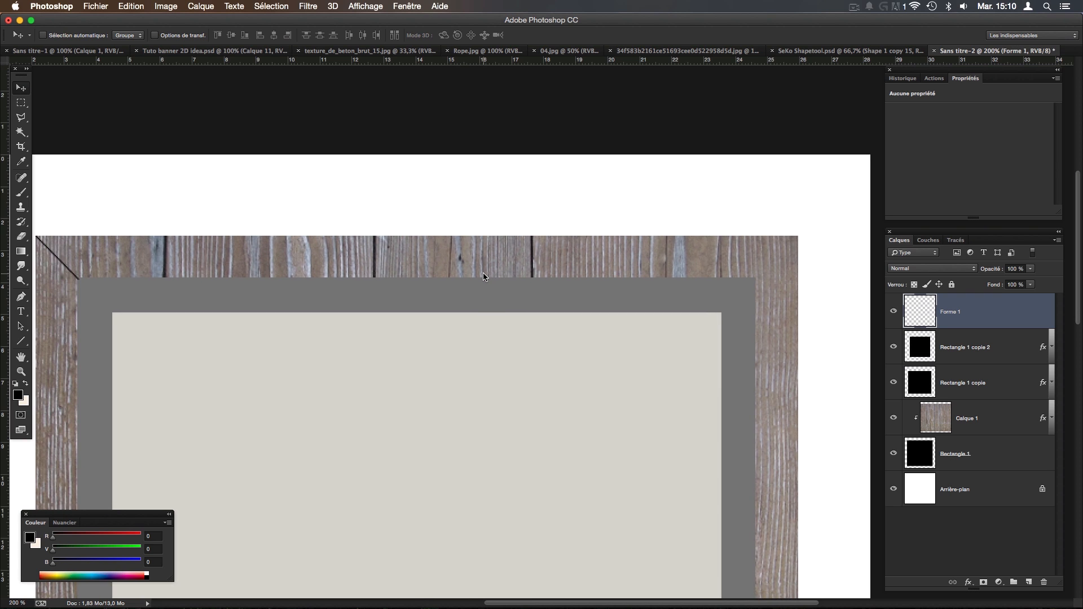
key(super+minus)
key(super+j)
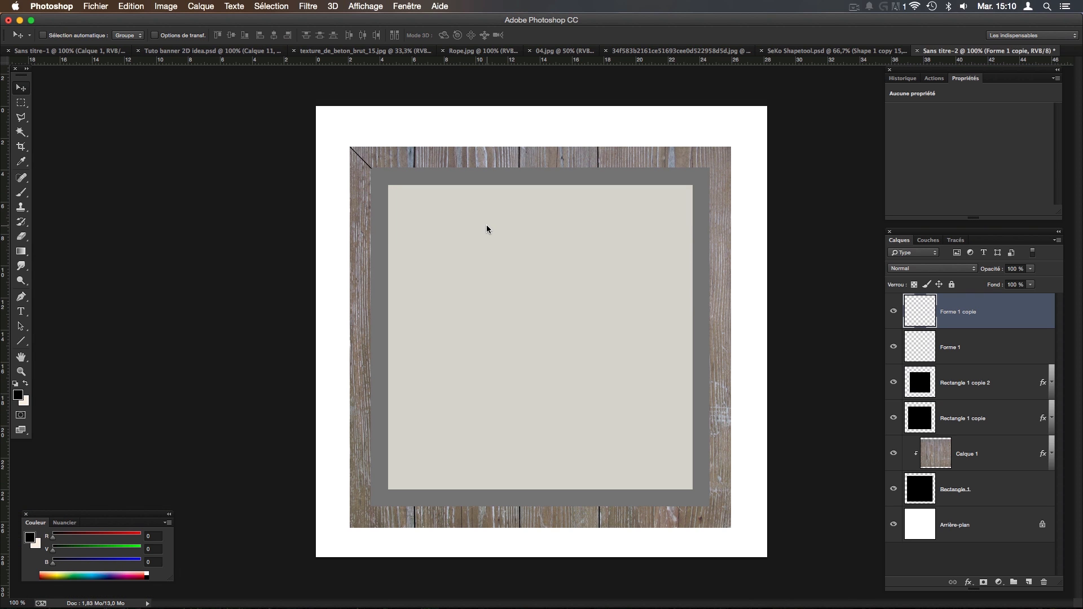
click(121, 6)
mouse_move(269, 258)
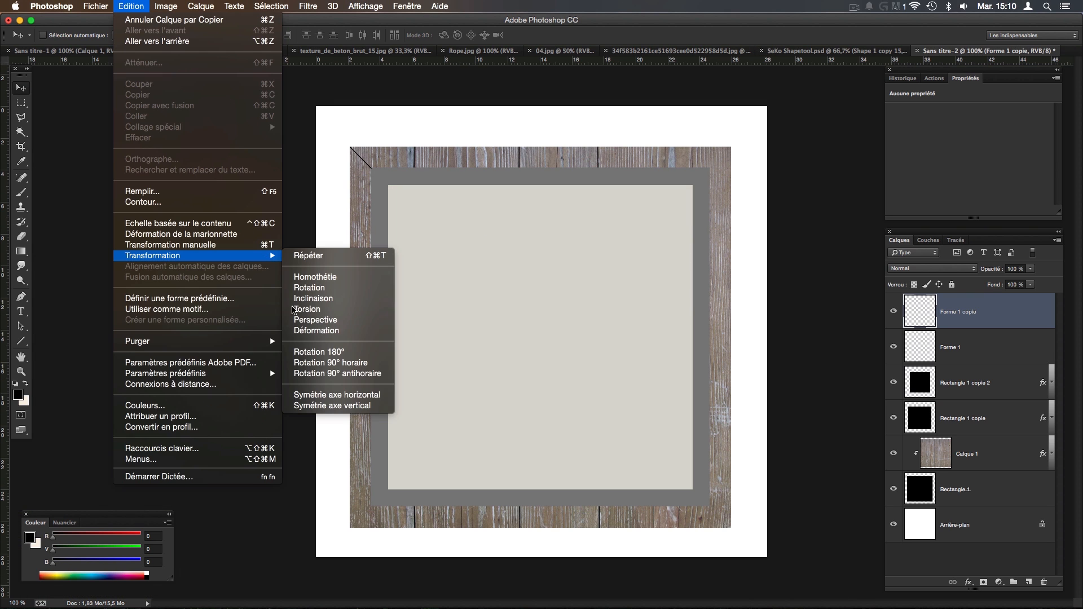
click(331, 363)
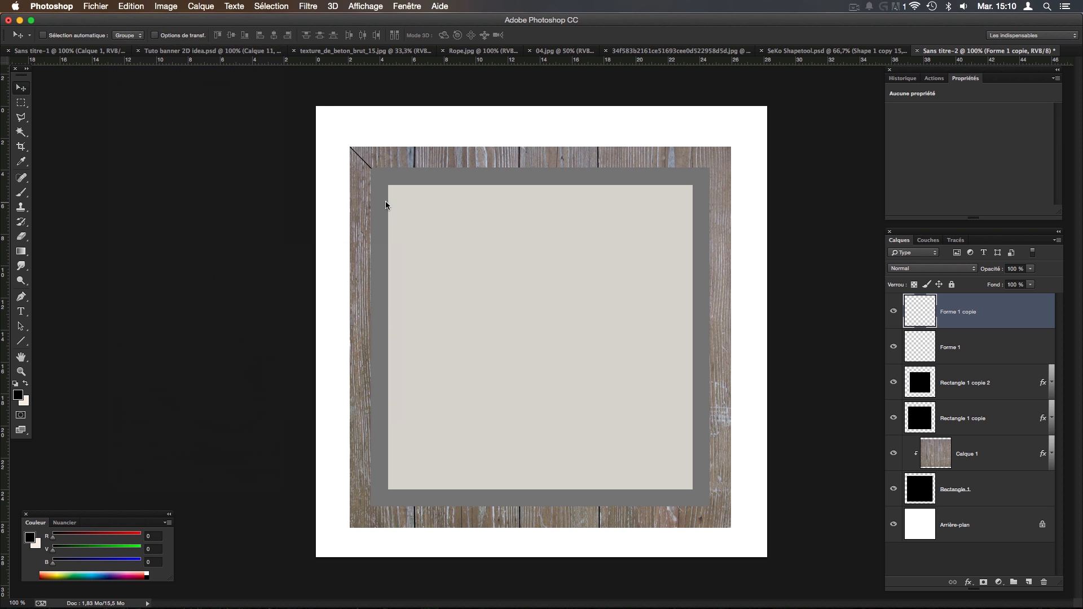
Move the rotated line to the wooden frame's upper-right corner and align it precisely with the outer and inner corners.
drag(384, 179, 479, 303)
key(super+plus)
key(super+plus)
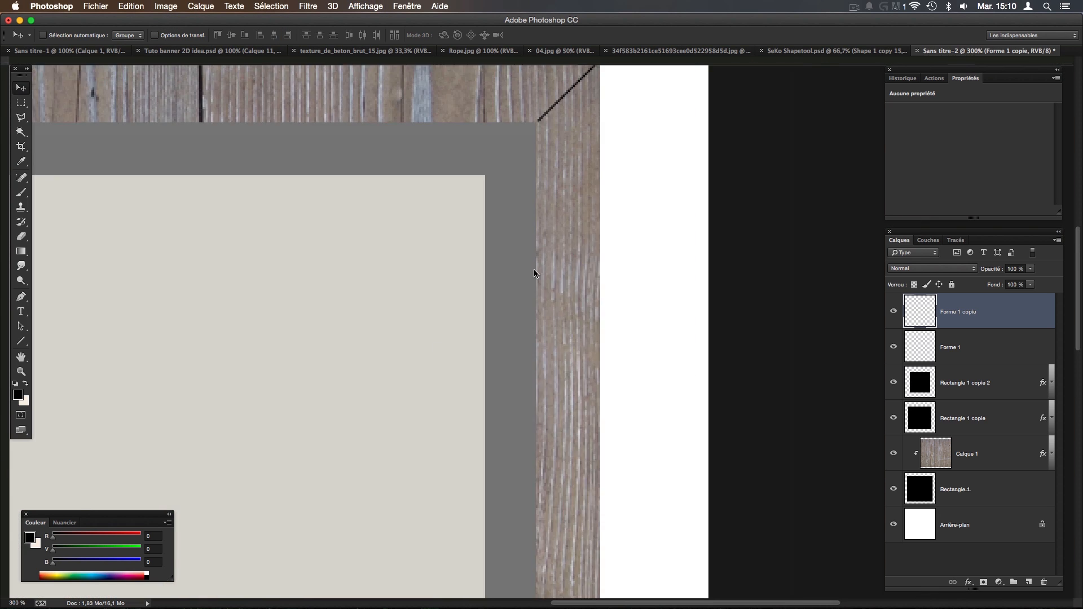
key(Left)
key(Left)
key(Down)
key(Down)
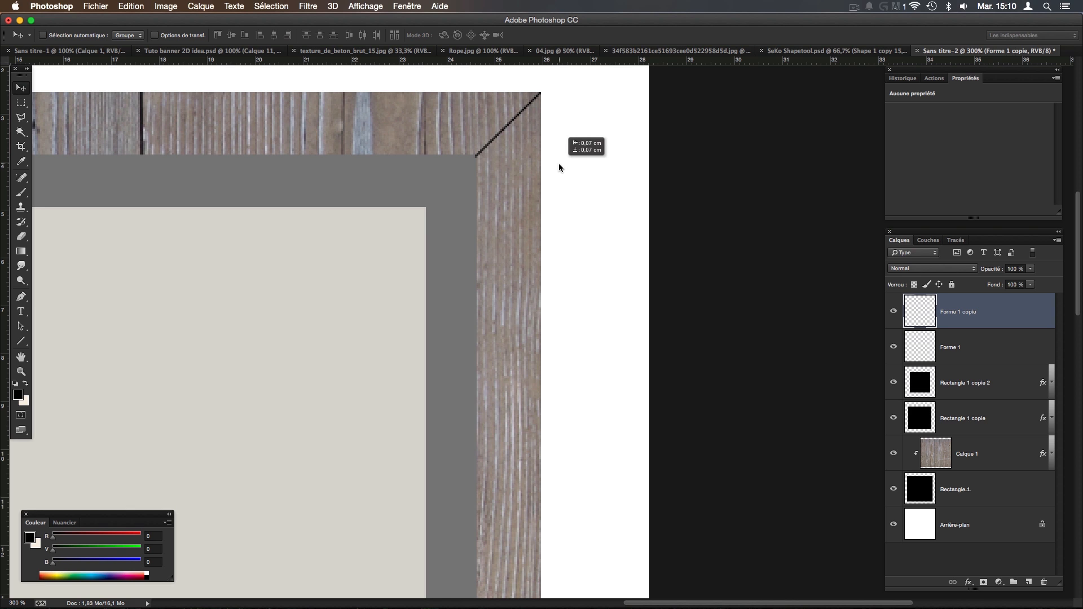
key(super+1)
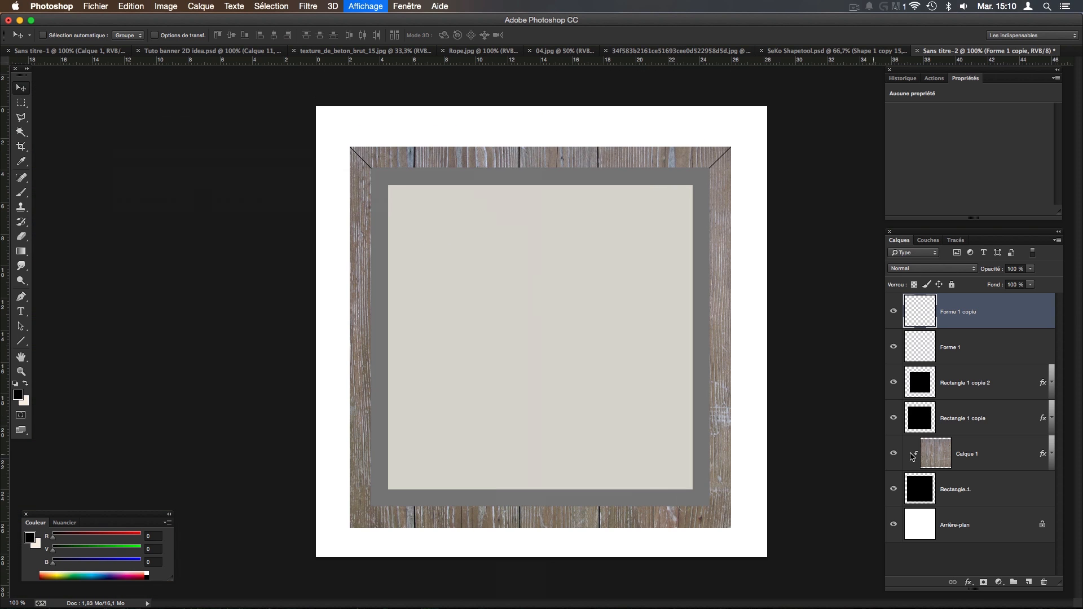
Duplicate both diagonal line layers, rotate the copies 180° and place them across the frame's two lower corners.
shift+click(988, 348)
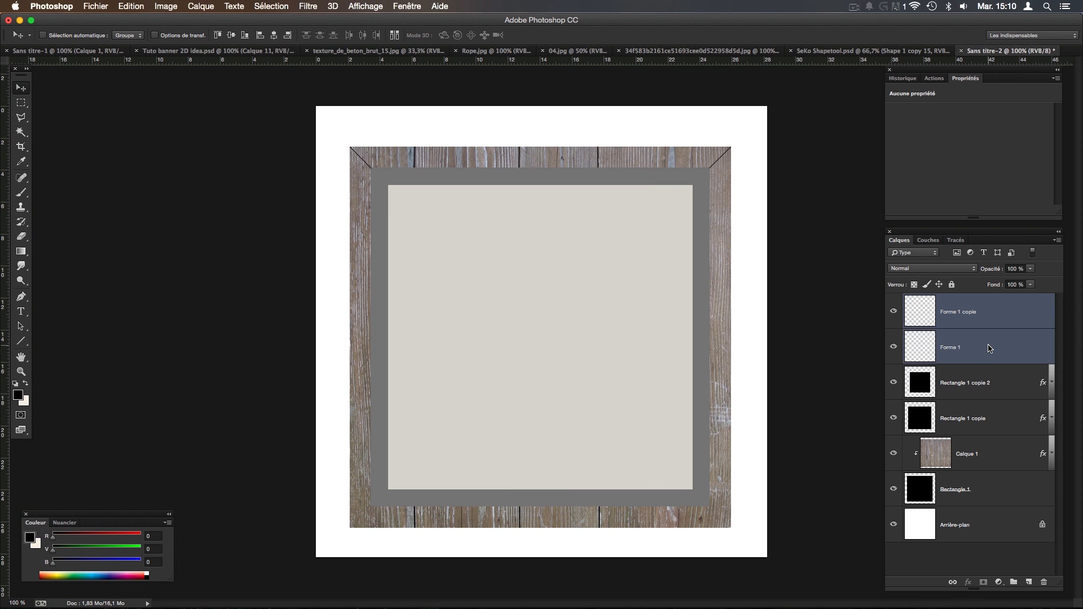
key(super+j)
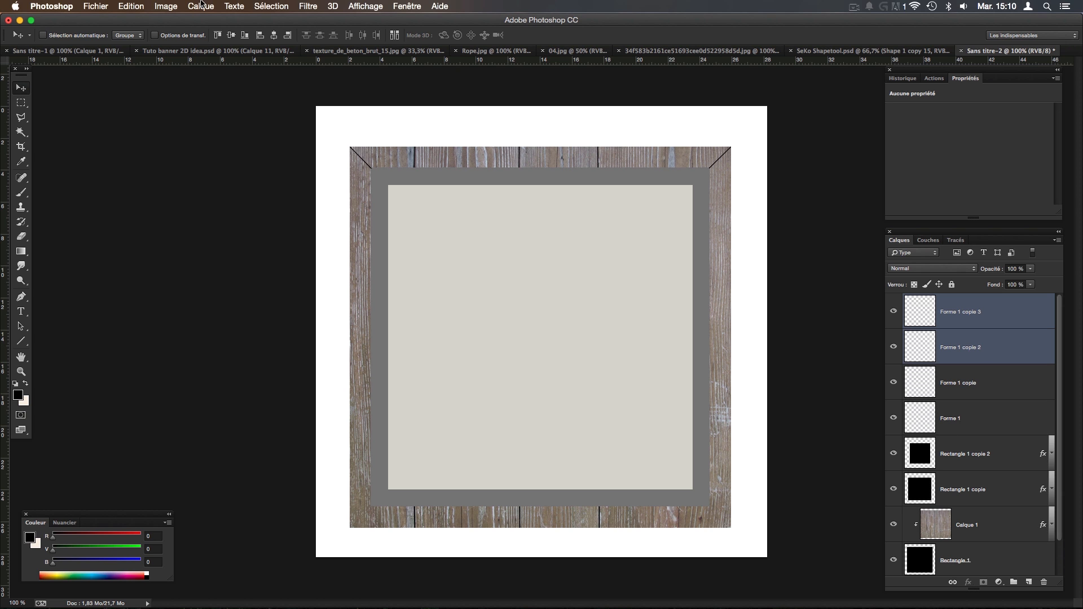
click(141, 5)
mouse_move(270, 260)
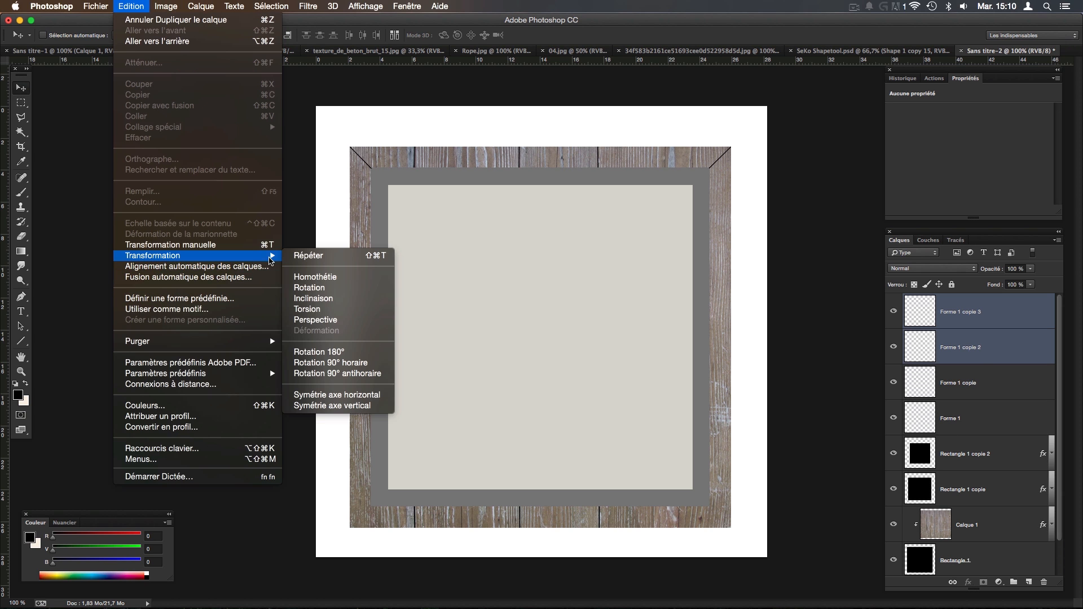
click(332, 351)
drag(654, 225, 661, 583)
Identify the Forme 1 layer at the upper-left corner by toggling its visibility, and add a colour overlay to it.
click(983, 421)
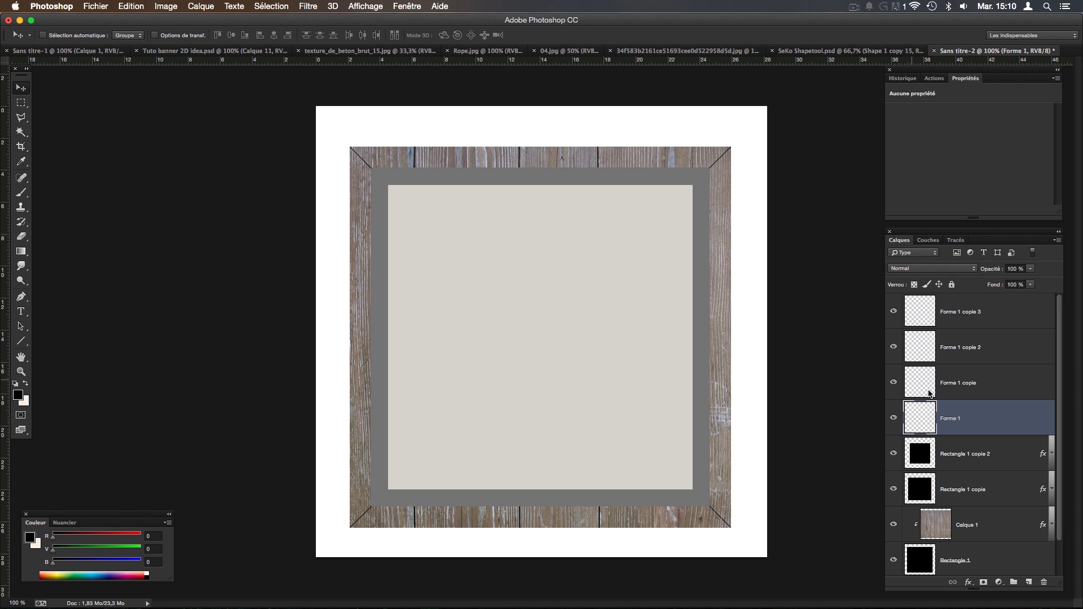
click(894, 419)
click(895, 419)
key(super+plus)
key(super+plus)
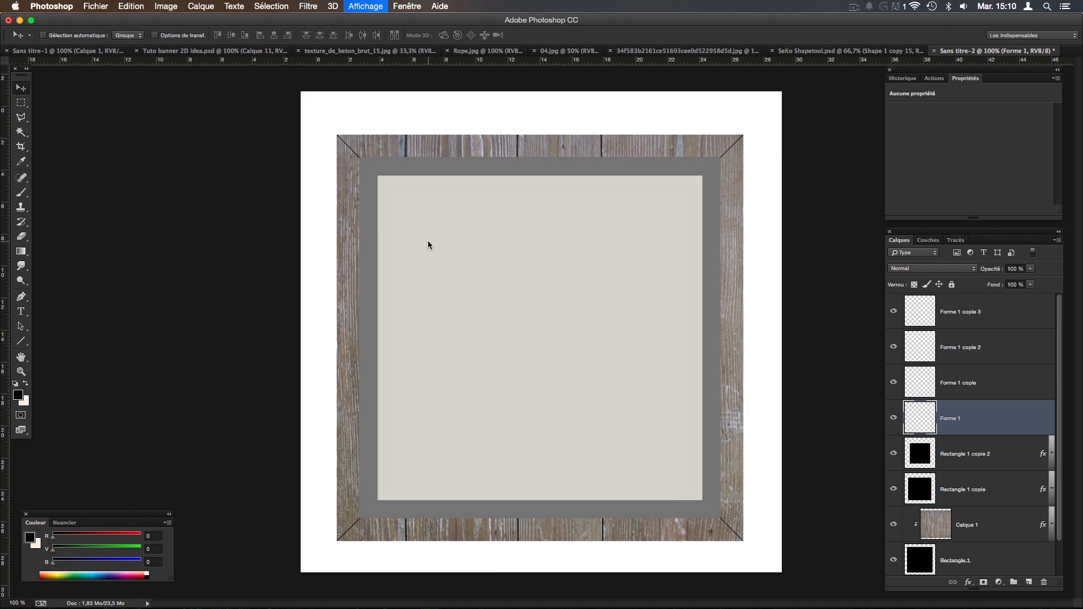
scroll(413, 323, up, 10)
scroll(414, 323, left, 5)
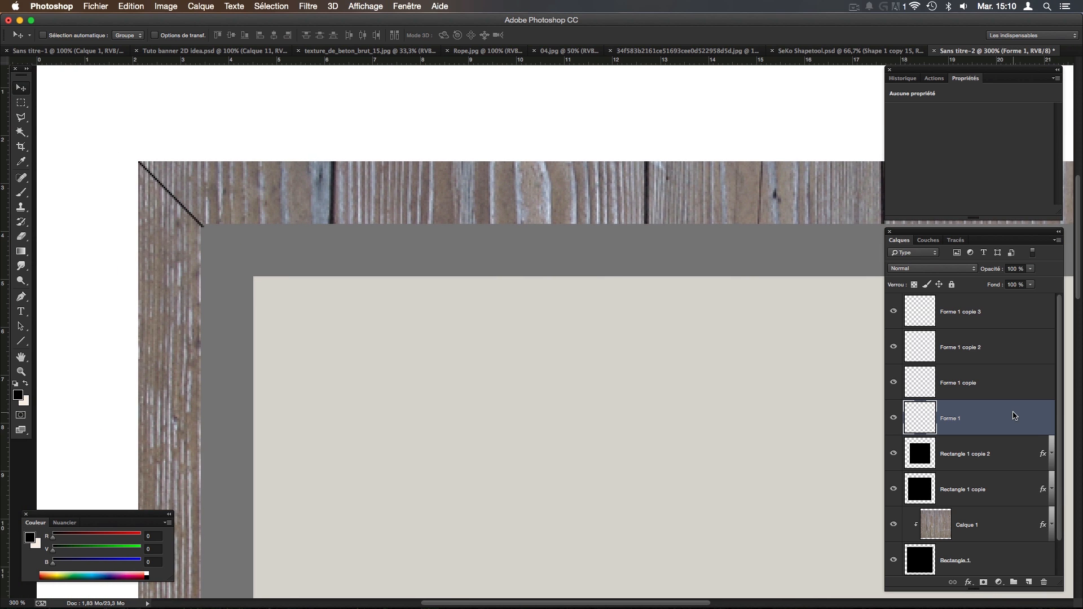
double_click(1010, 418)
click(681, 372)
Set the Forme 1 line's colour overlay to a dark brown and collapse the layer's effects.
click(903, 276)
click(726, 454)
click(731, 435)
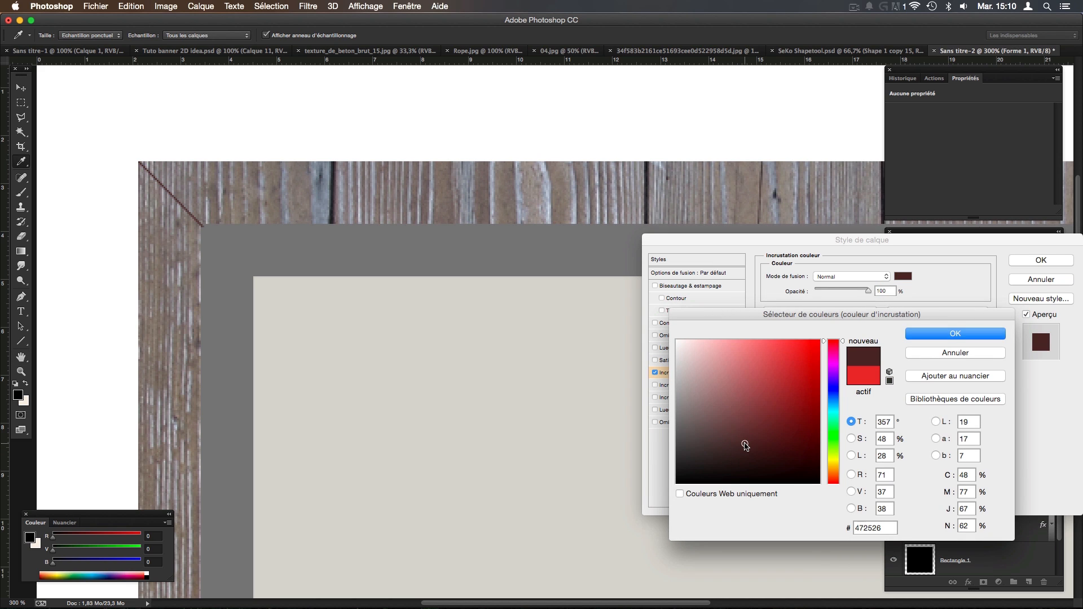
drag(752, 442, 759, 450)
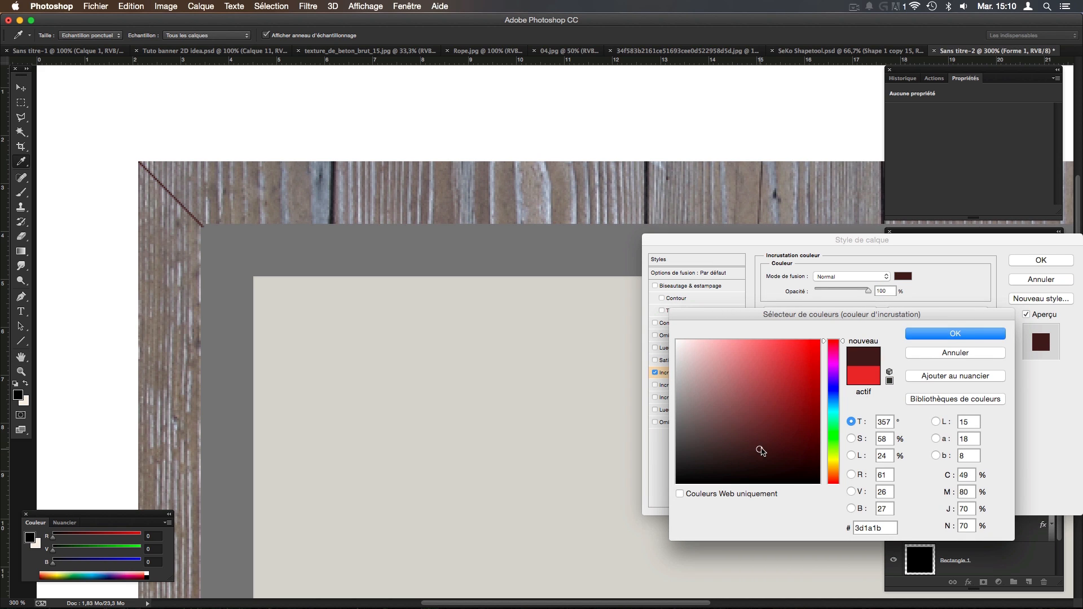
click(778, 455)
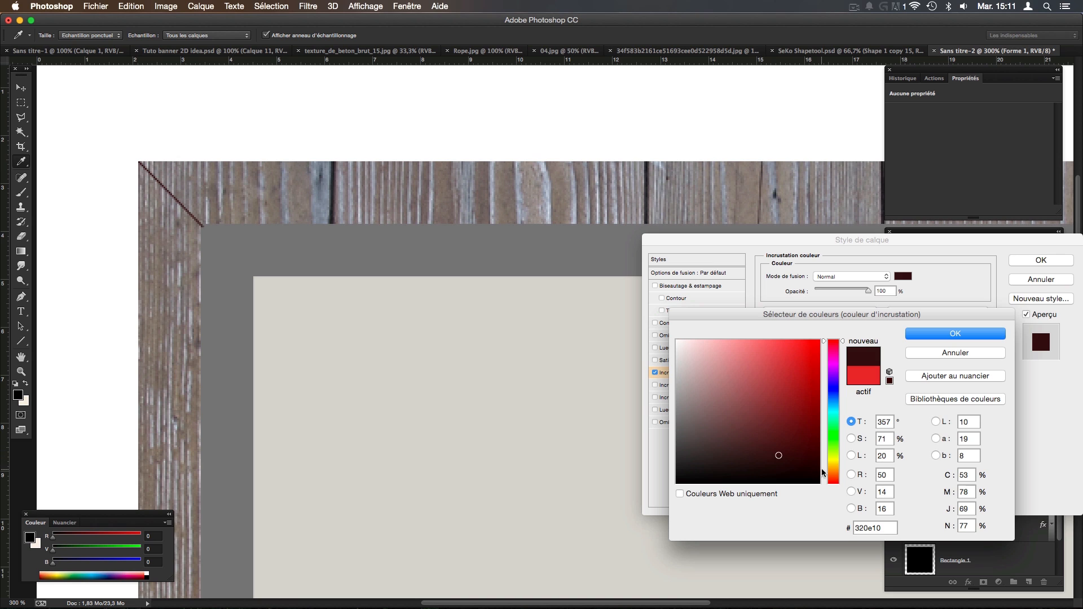
click(837, 477)
click(771, 453)
click(964, 334)
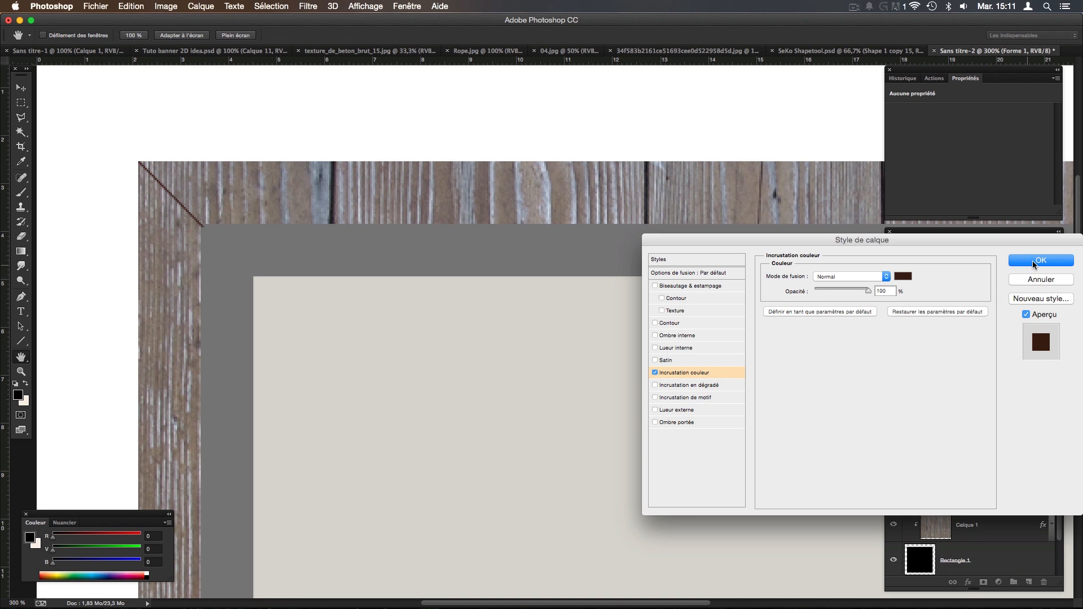
click(1032, 261)
click(1048, 416)
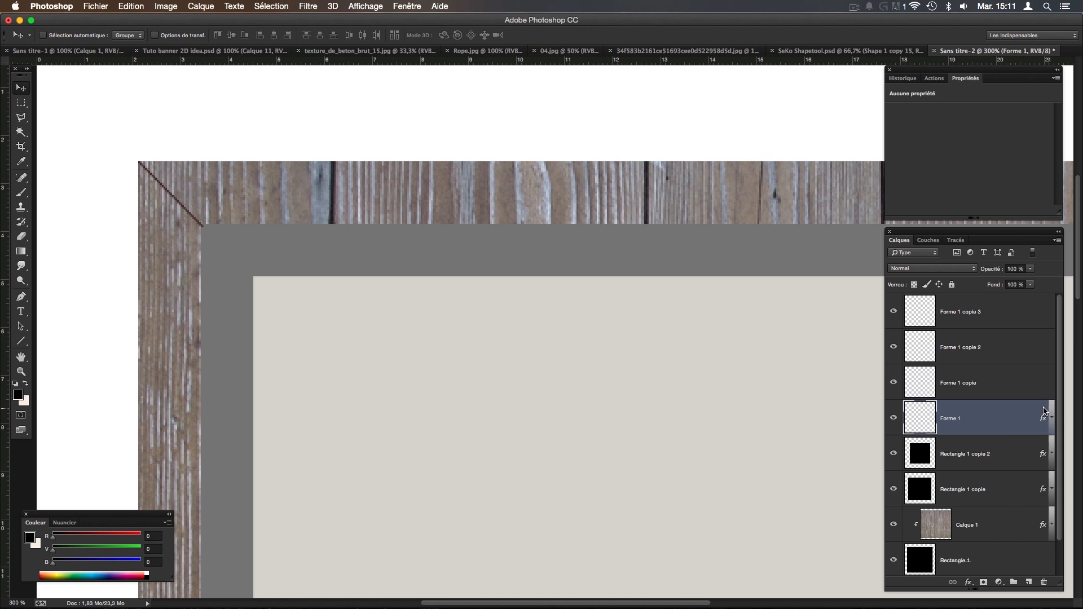
Copy the Forme 1 layer style onto Forme 1 copie, Forme 1 copie 2 and Forme 1 copie 3, and collapse their effects.
right_click(1009, 414)
click(828, 370)
click(991, 387)
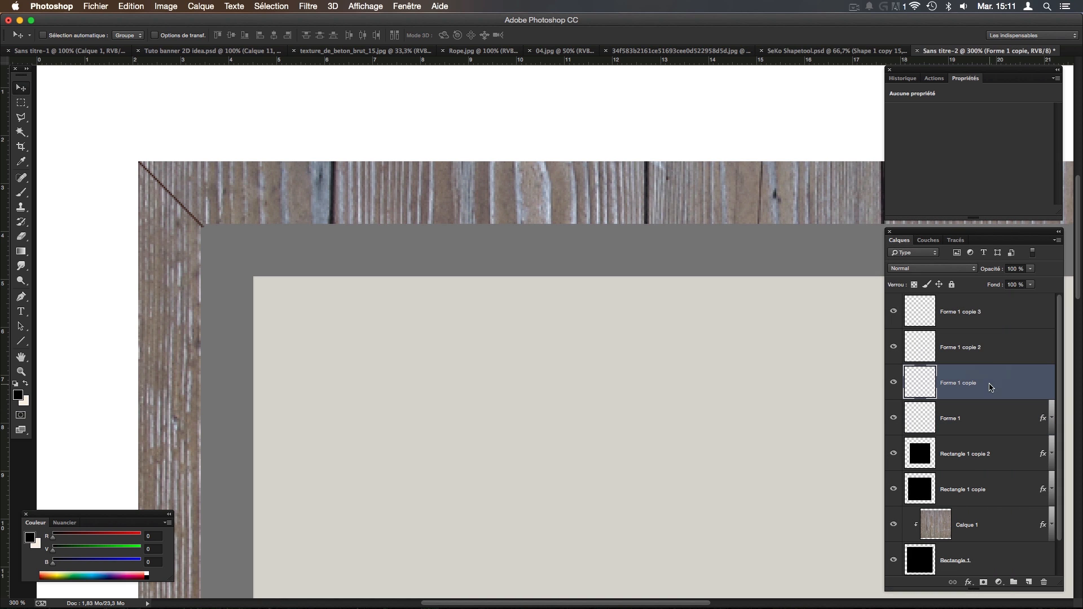
shift+click(999, 319)
right_click(984, 342)
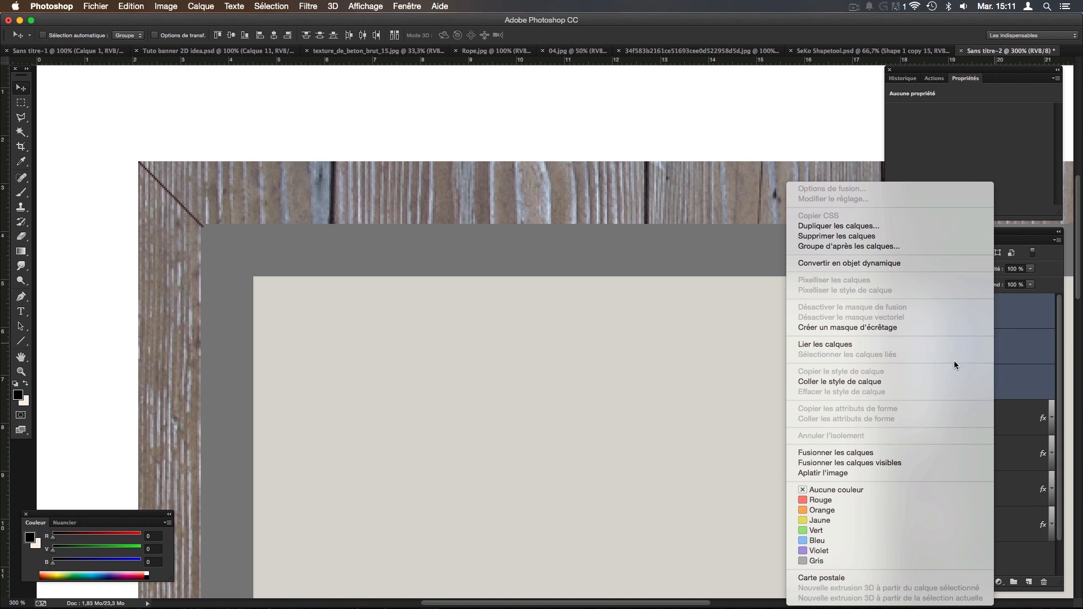
click(884, 381)
scroll(455, 266, right, 15)
scroll(234, 216, left, 15)
scroll(273, 273, up, 2)
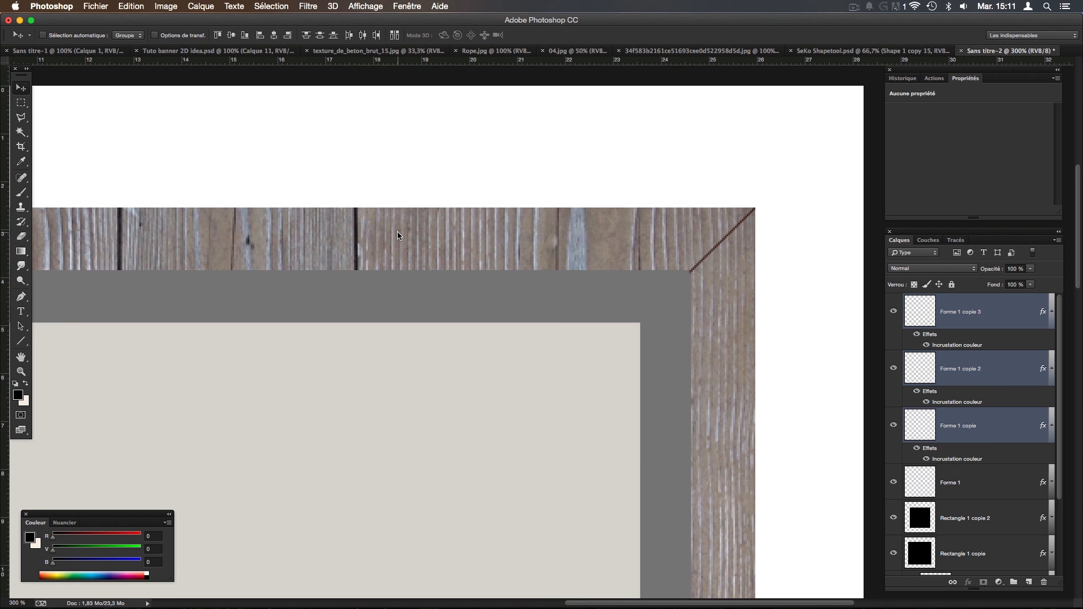
key(super+1)
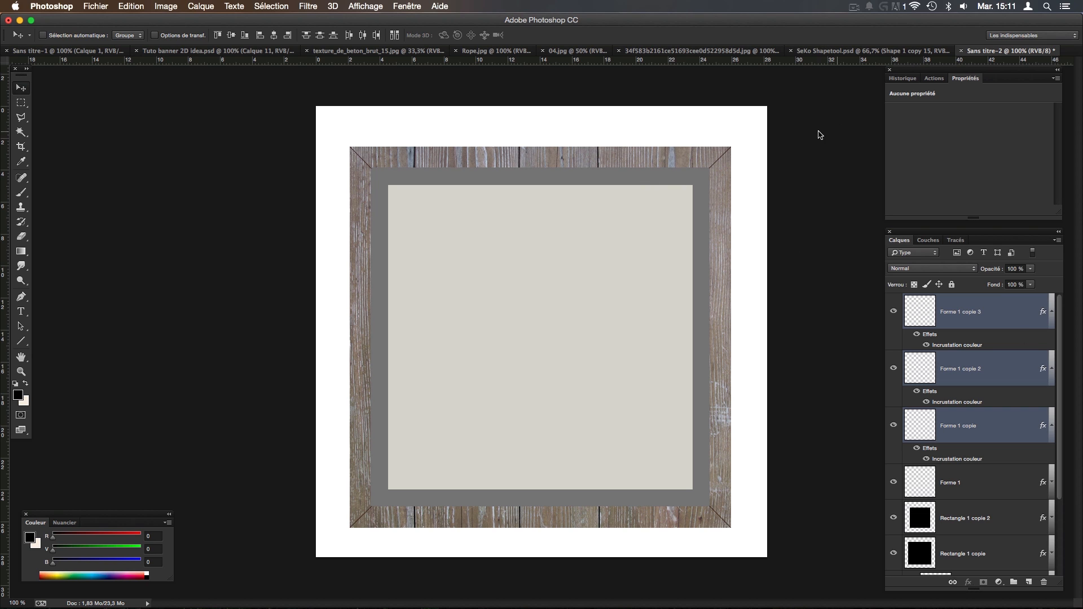
alt+click(1053, 426)
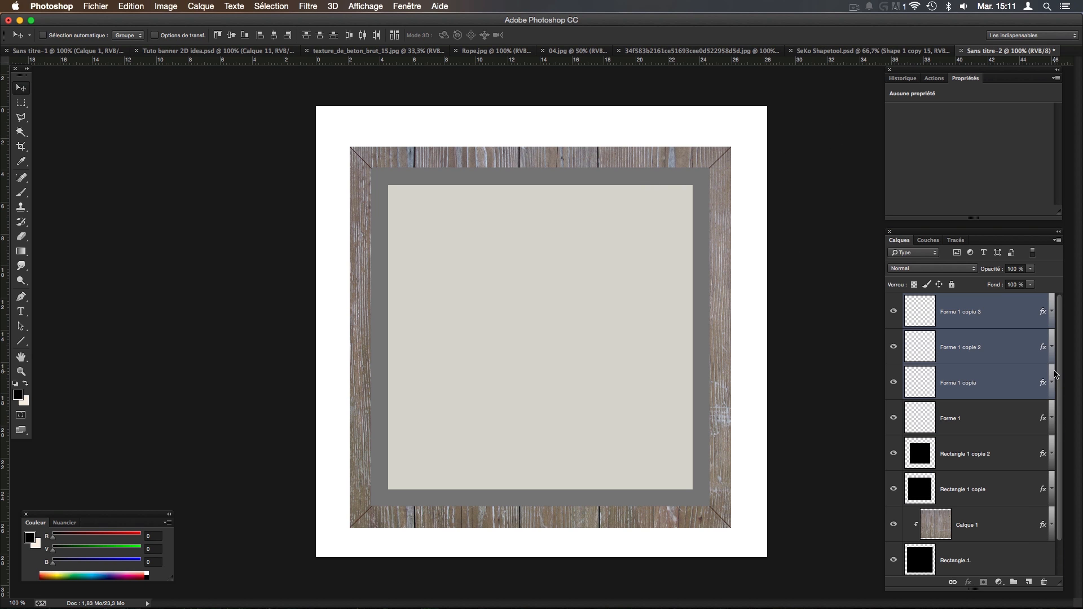
click(996, 415)
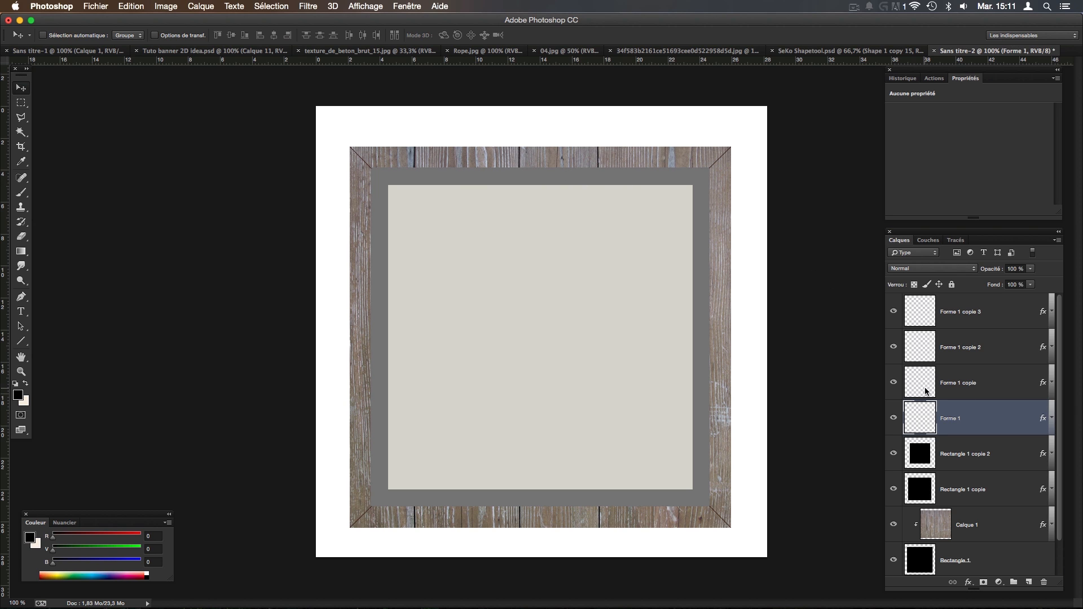
click(894, 454)
click(894, 486)
click(894, 485)
double_click(1001, 431)
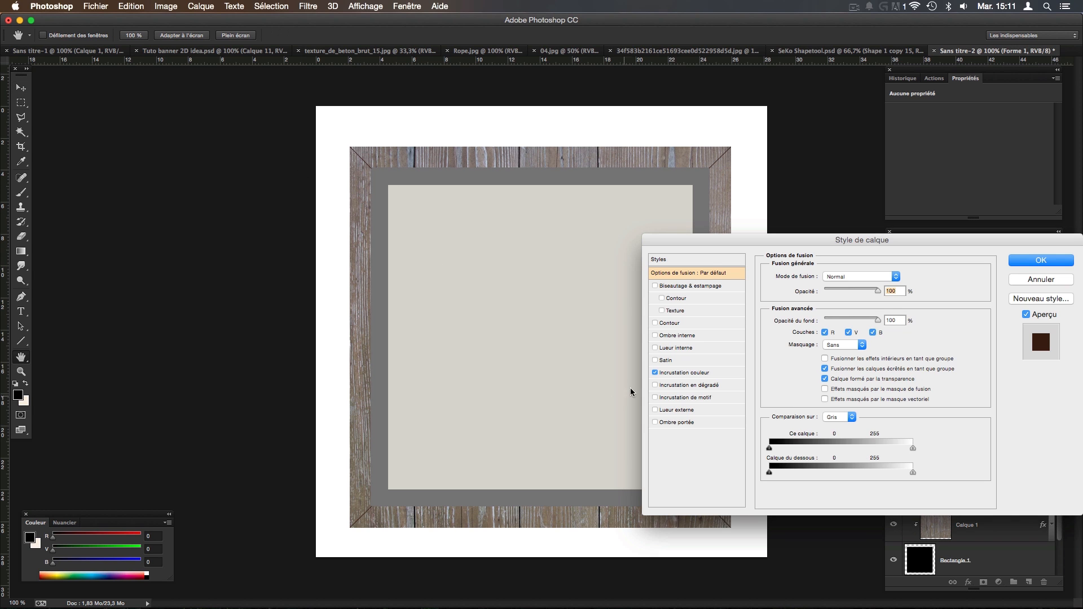
click(677, 336)
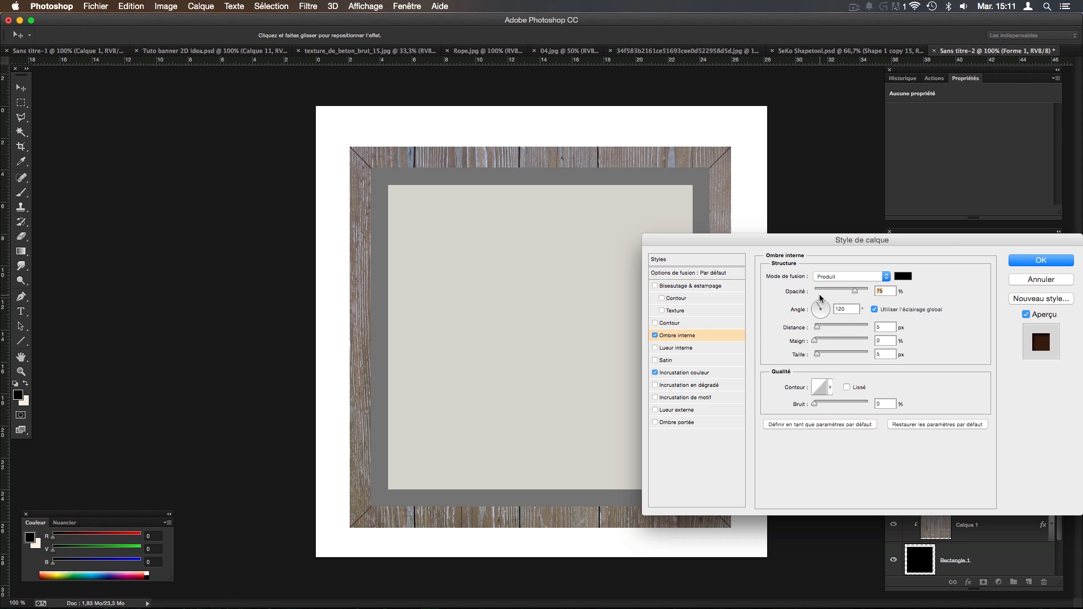
drag(801, 259, 681, 413)
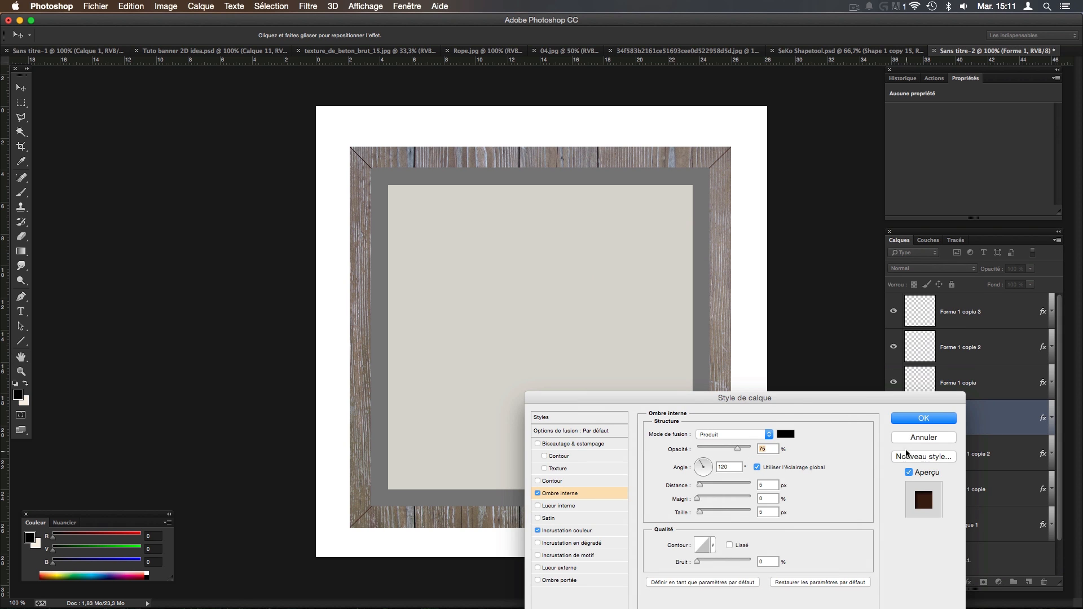
click(915, 433)
Identify the grey inner rectangle's layer by toggling layer visibility, and select Rectangle 1 copie.
click(893, 418)
click(892, 418)
click(892, 418)
click(893, 418)
click(892, 386)
click(892, 387)
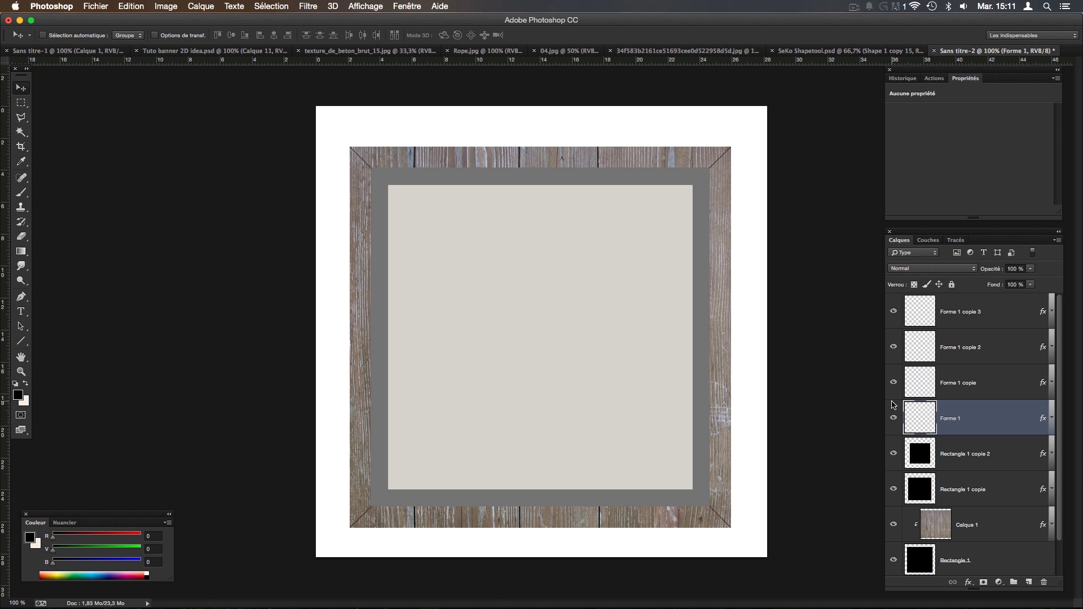
click(892, 456)
click(893, 455)
click(892, 489)
click(893, 488)
click(949, 489)
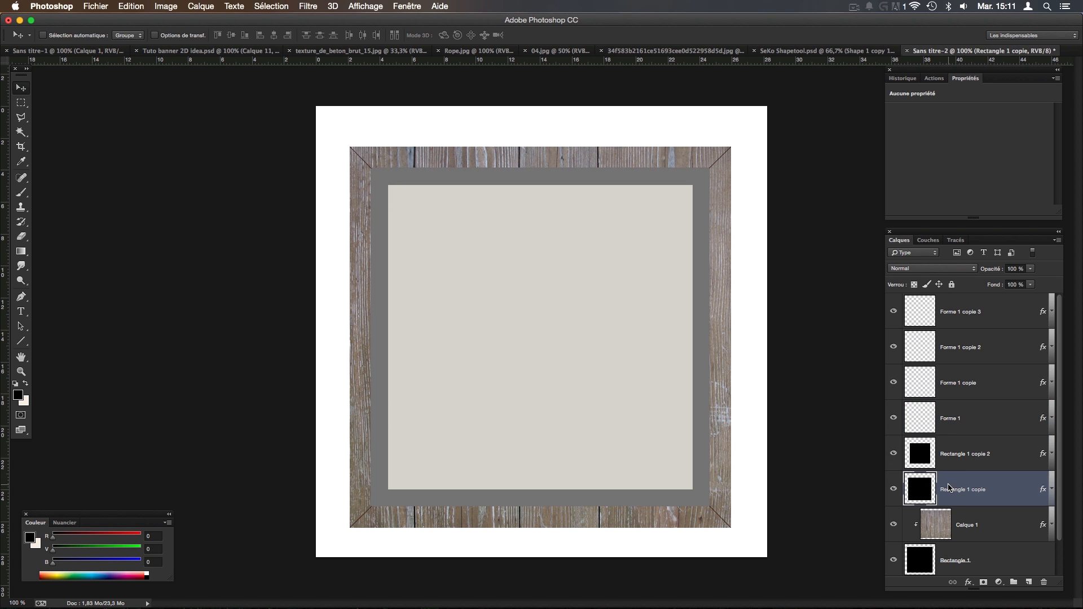
Add an inner shadow with a 45° angle to the grey Rectangle 1 copie layer.
double_click(996, 491)
drag(889, 334, 916, 299)
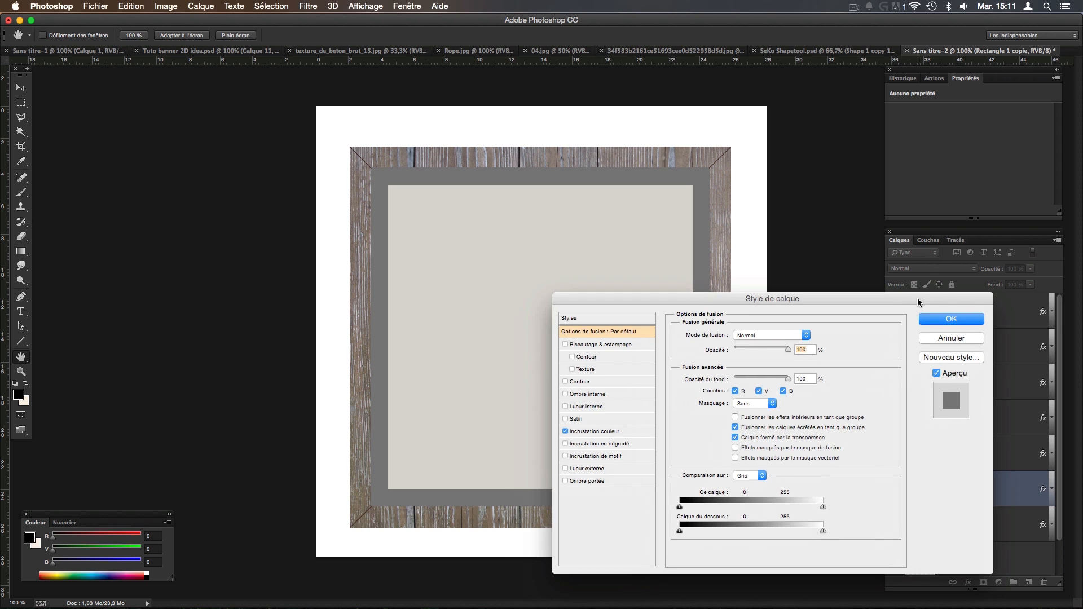
click(600, 394)
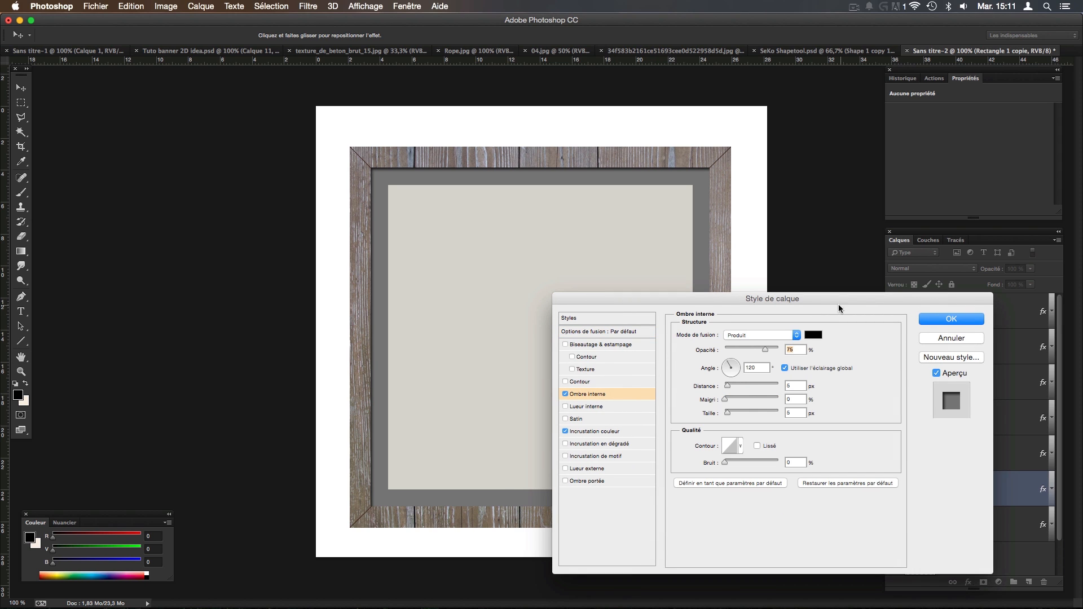
click(734, 366)
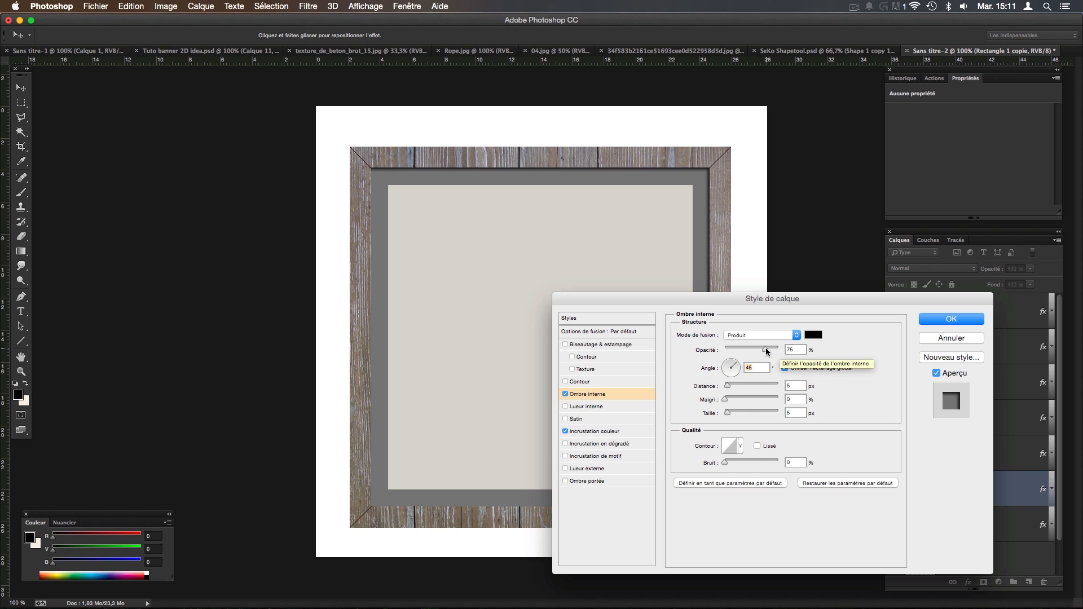
Set the inner shadow's colour to grey 737373 and its size to 16 px, and apply the layer style.
click(813, 335)
mouse_move(707, 418)
mouse_down()
mouse_move(685, 429)
mouse_move(696, 440)
mouse_move(678, 440)
mouse_move(659, 417)
mouse_up()
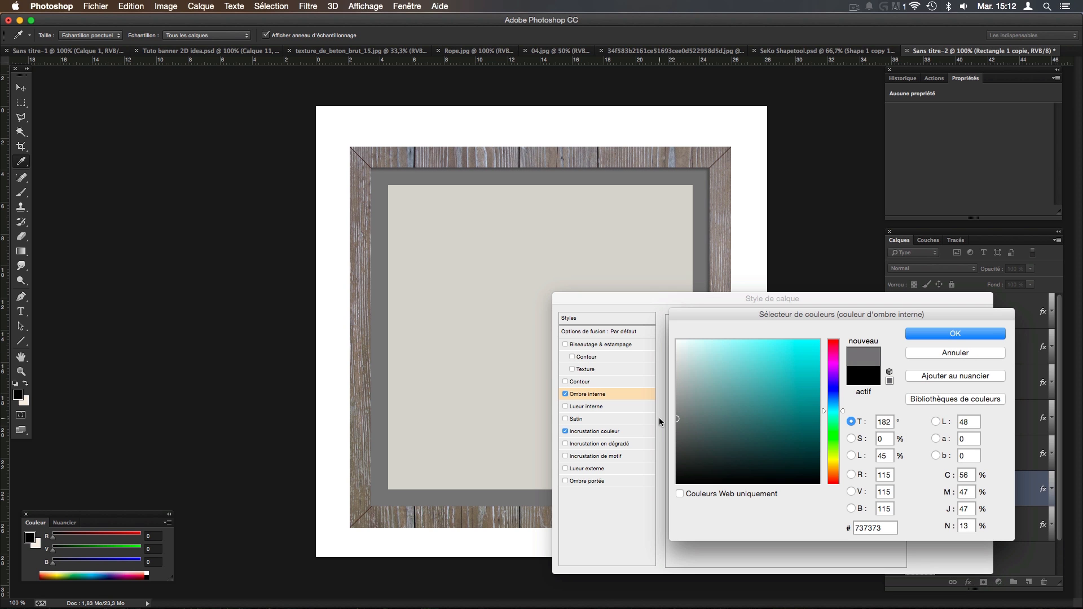
click(952, 334)
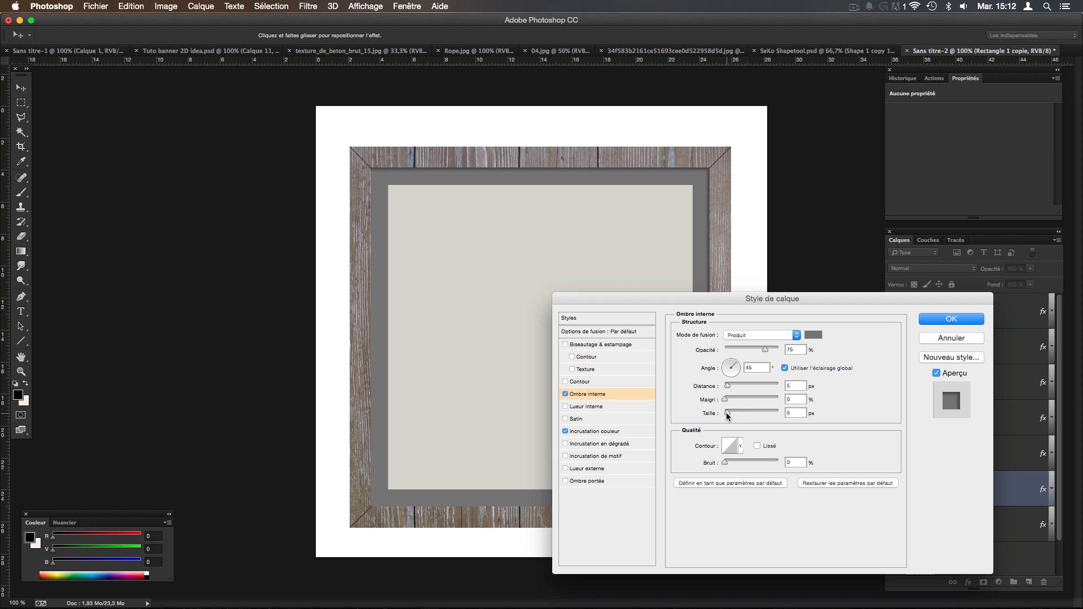
drag(728, 417, 732, 415)
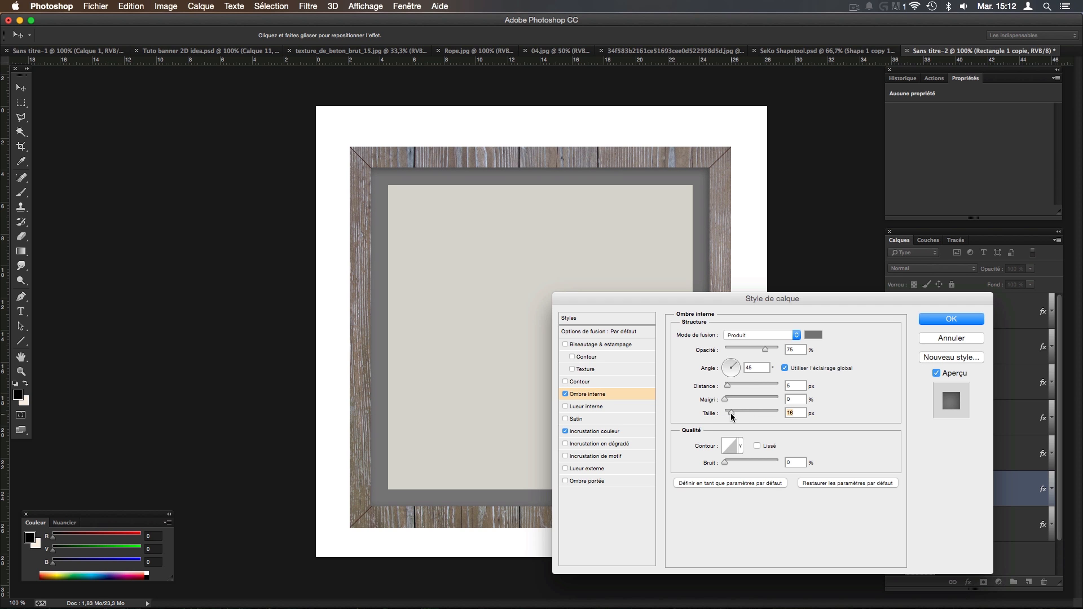
drag(745, 299, 825, 349)
click(1027, 370)
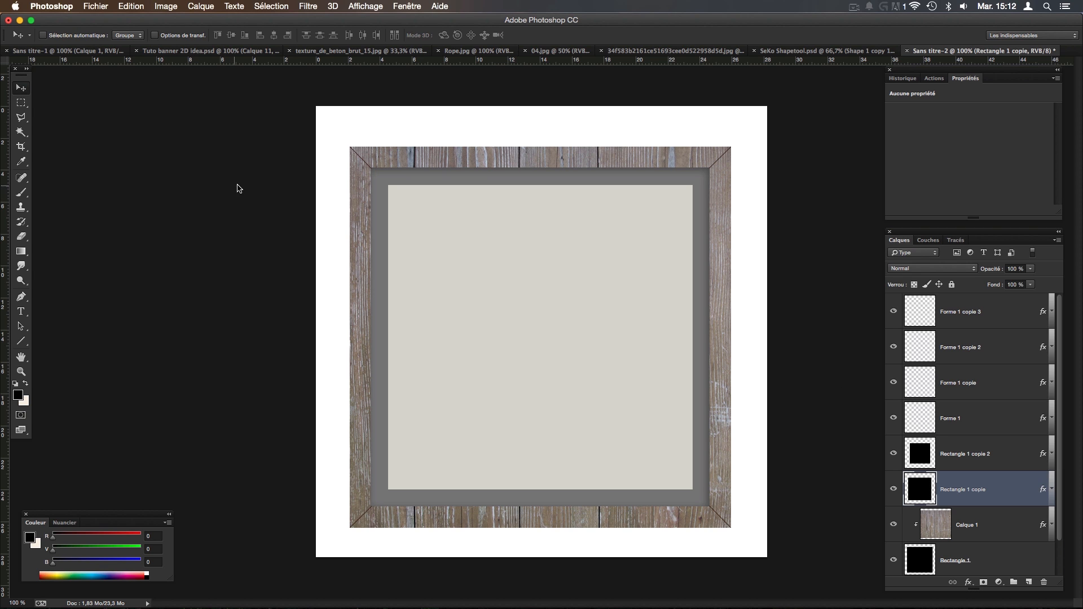
Switch to Finder, search all files for "facebook" and close the window.
mouse_move(3, 135)
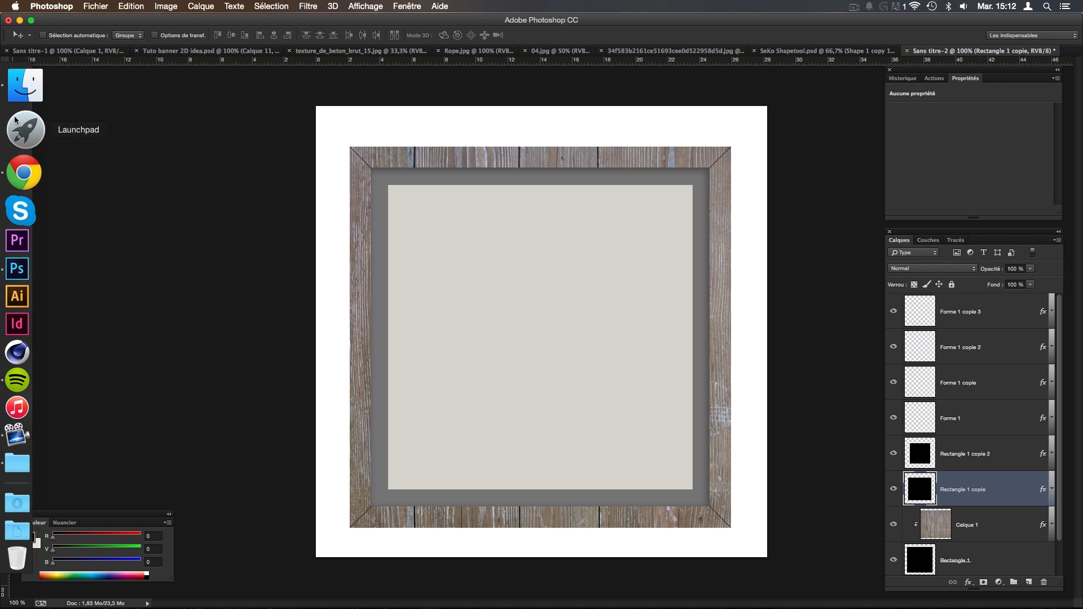
click(24, 99)
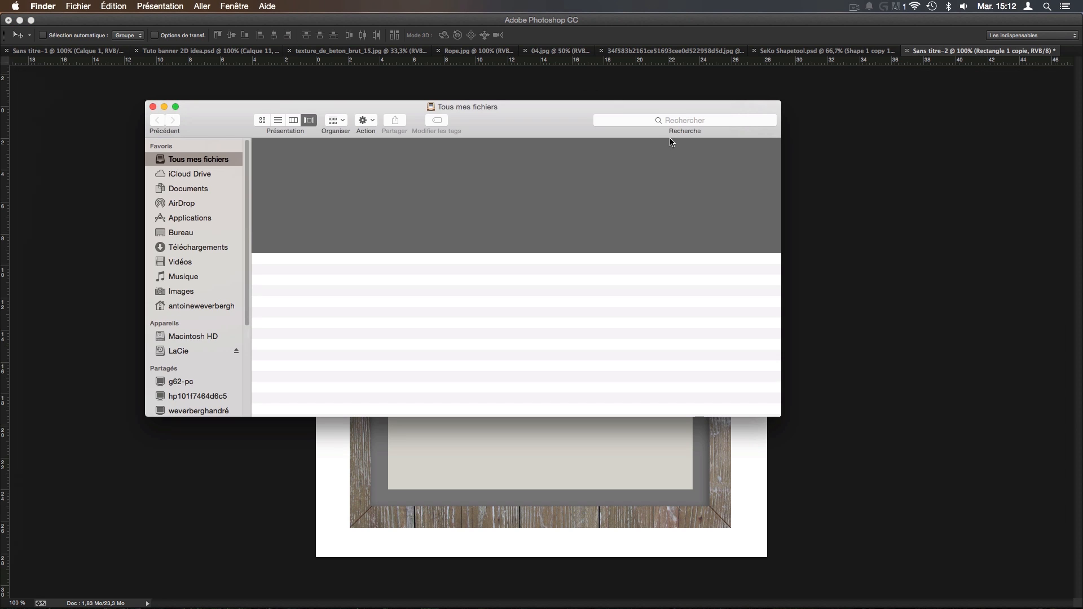
click(643, 119)
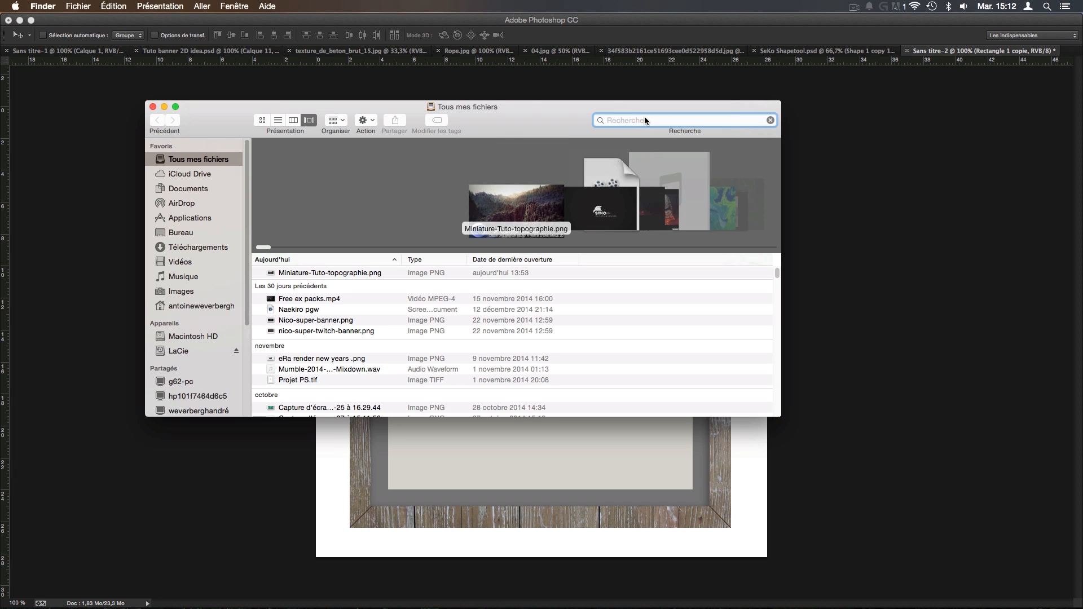
text(facebook)
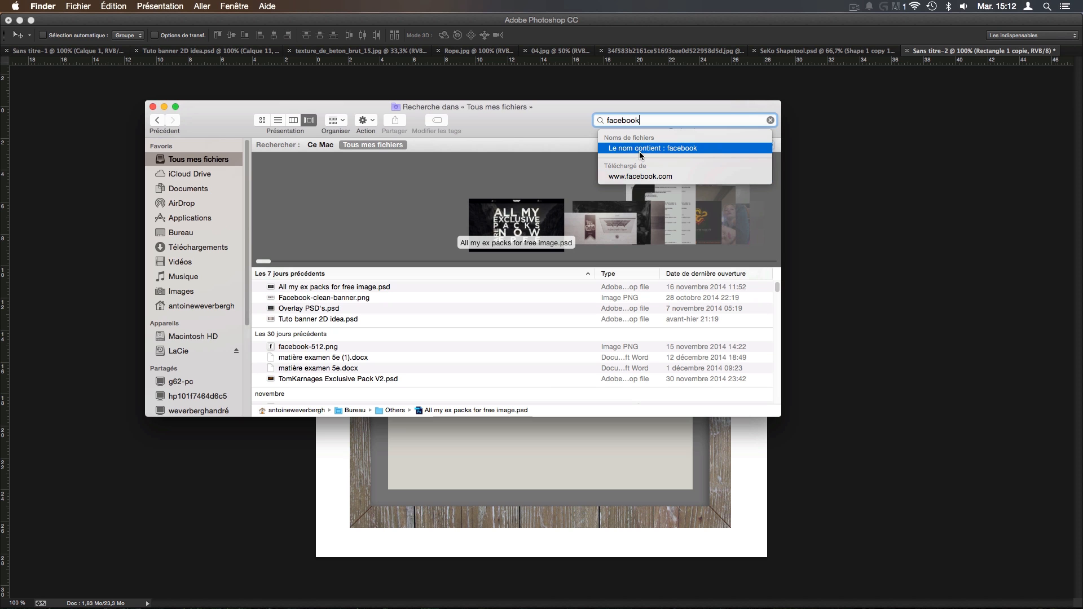
click(152, 107)
In Tuto banner 2D idea.psd, find the facebook-512 layer in the Cadre group and copy it into the Sans titre-2 document.
click(175, 52)
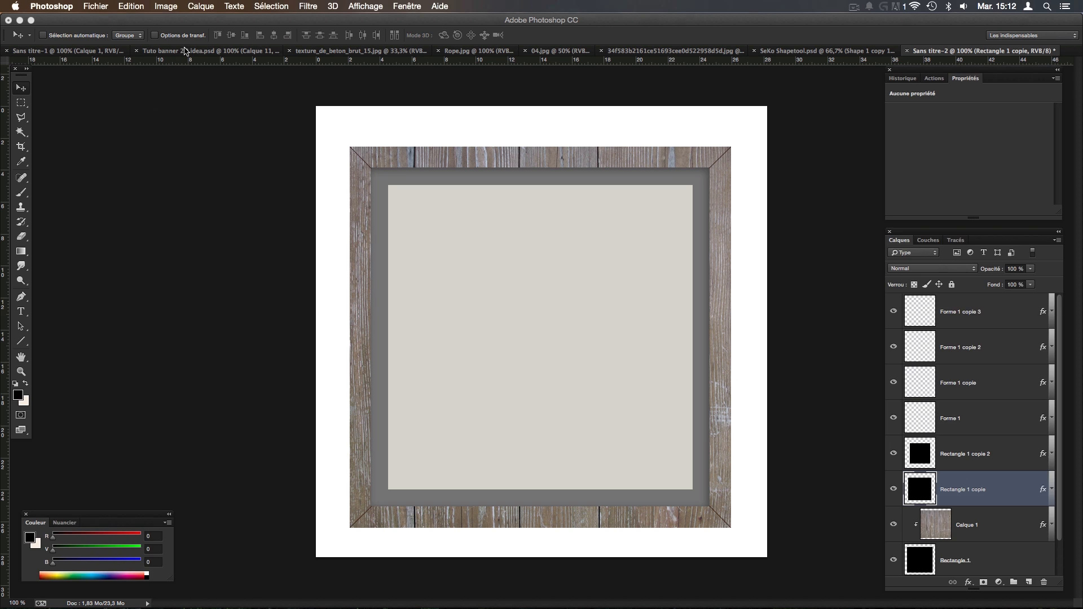
click(174, 52)
scroll(914, 434, down, 5)
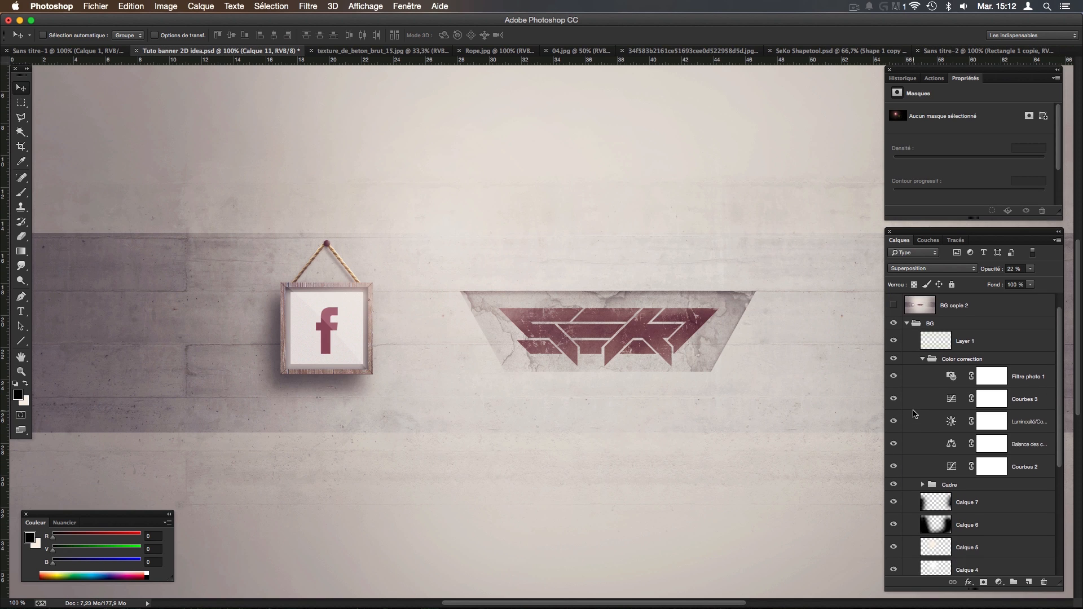
scroll(914, 434, down, 3)
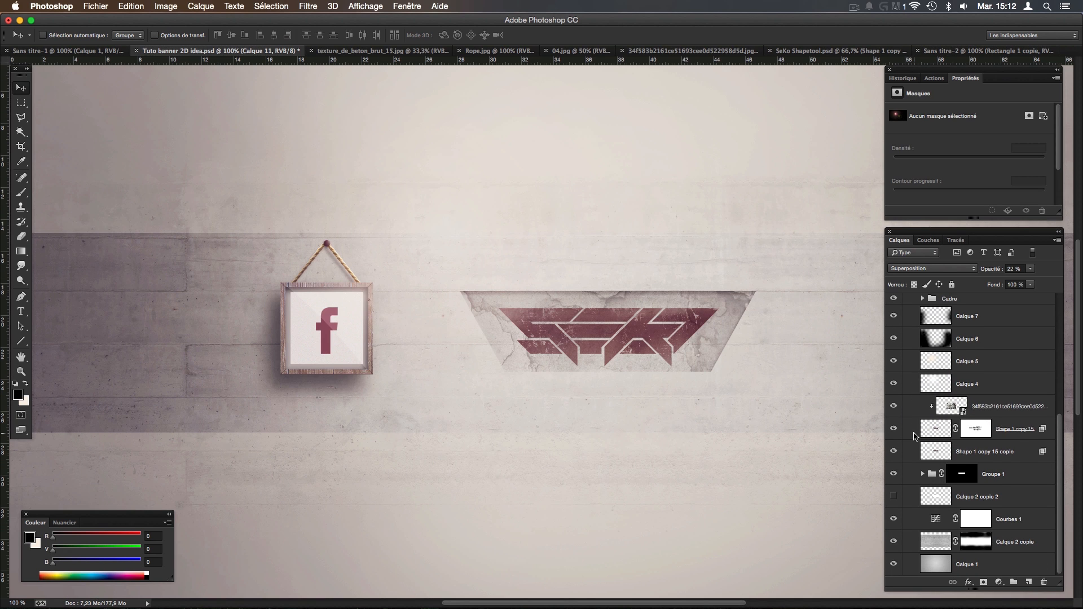
click(894, 473)
click(894, 474)
scroll(914, 455, up, 6)
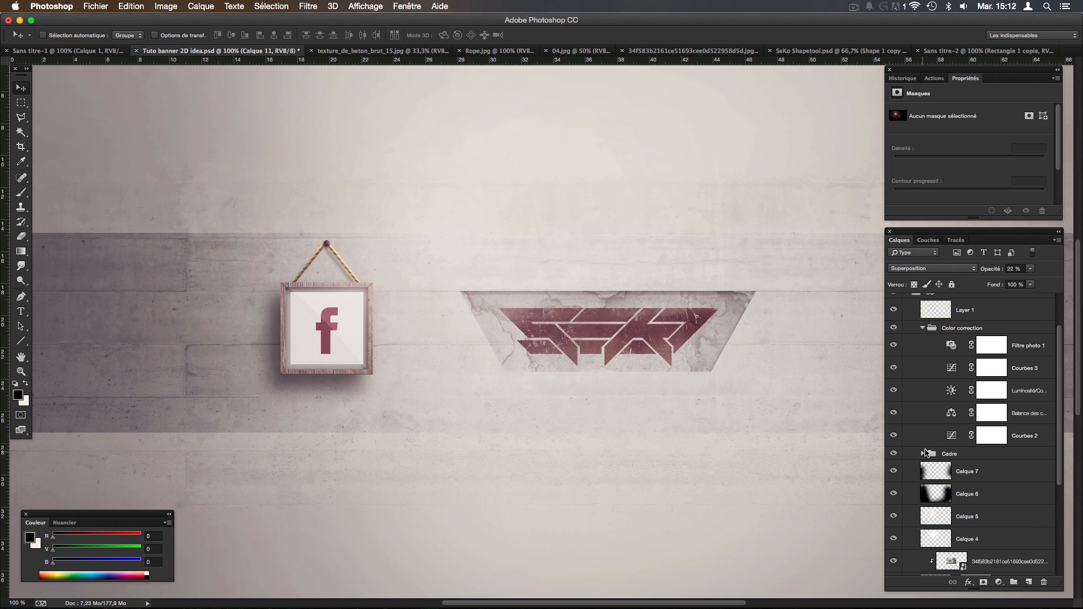
click(921, 450)
scroll(920, 460, down, 2)
scroll(922, 467, down, 1)
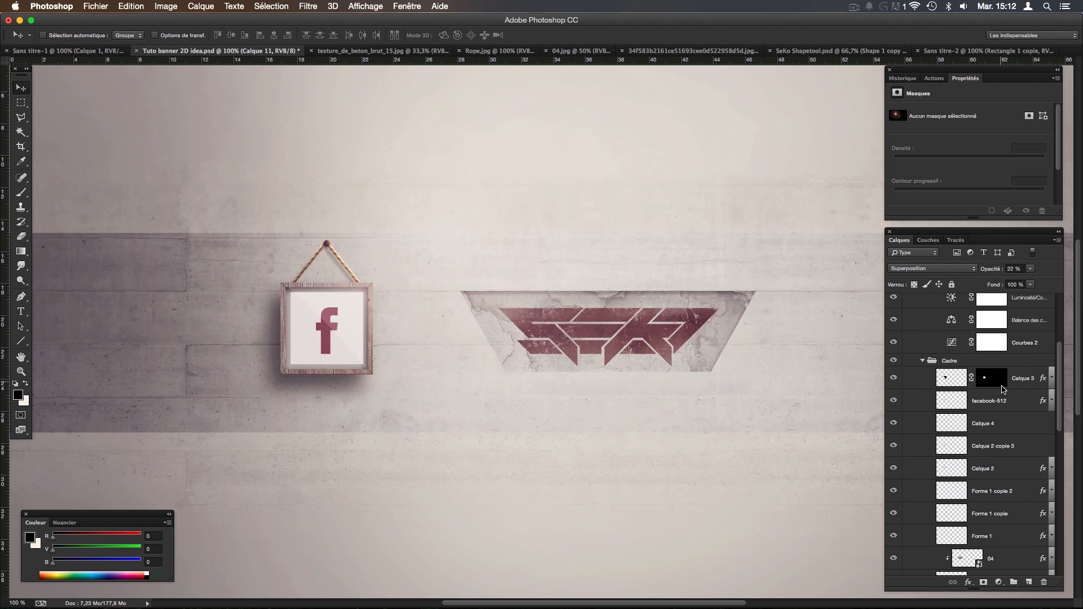
click(992, 400)
drag(455, 287, 608, 304)
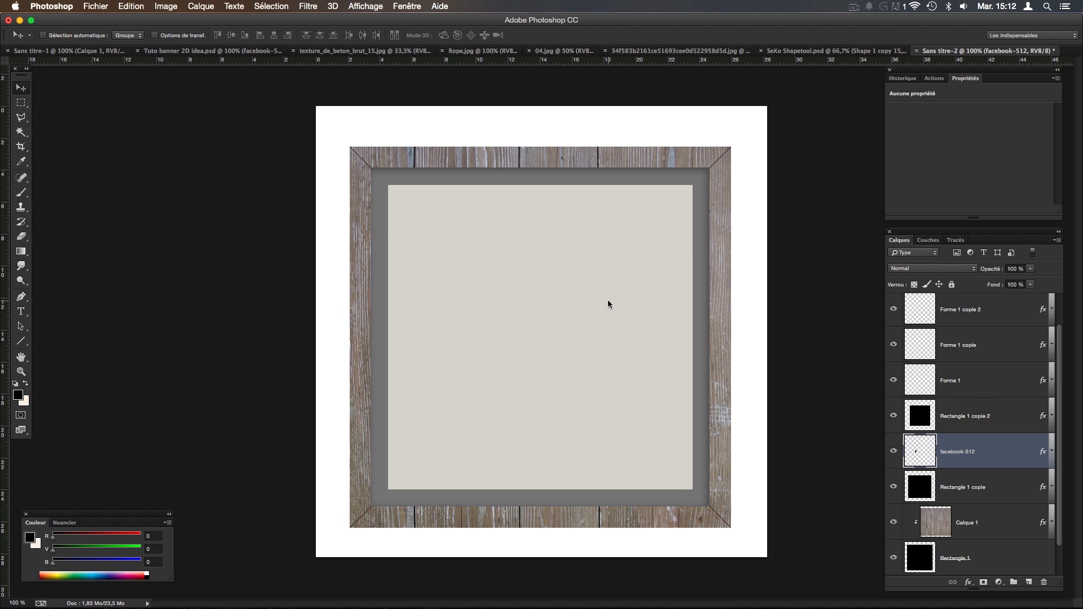
Move the facebook-512 layer above Rectangle 1 copie 2 and enlarge its logo at the centre of the beige panel.
drag(929, 449, 941, 402)
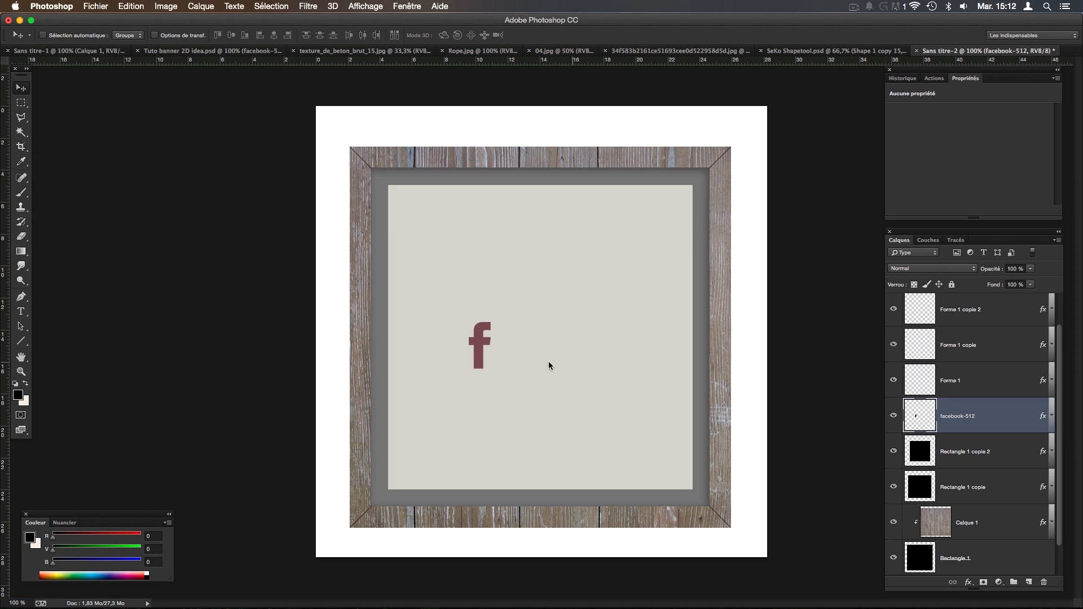
drag(516, 357, 533, 365)
key(ctrl+t)
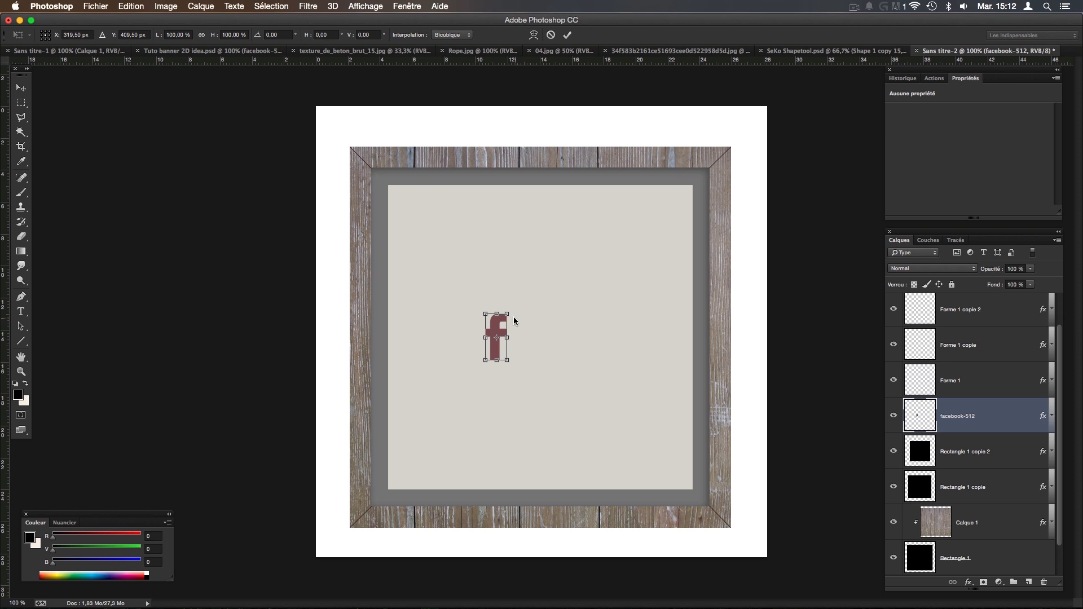
drag(507, 313, 550, 302)
key(Return)
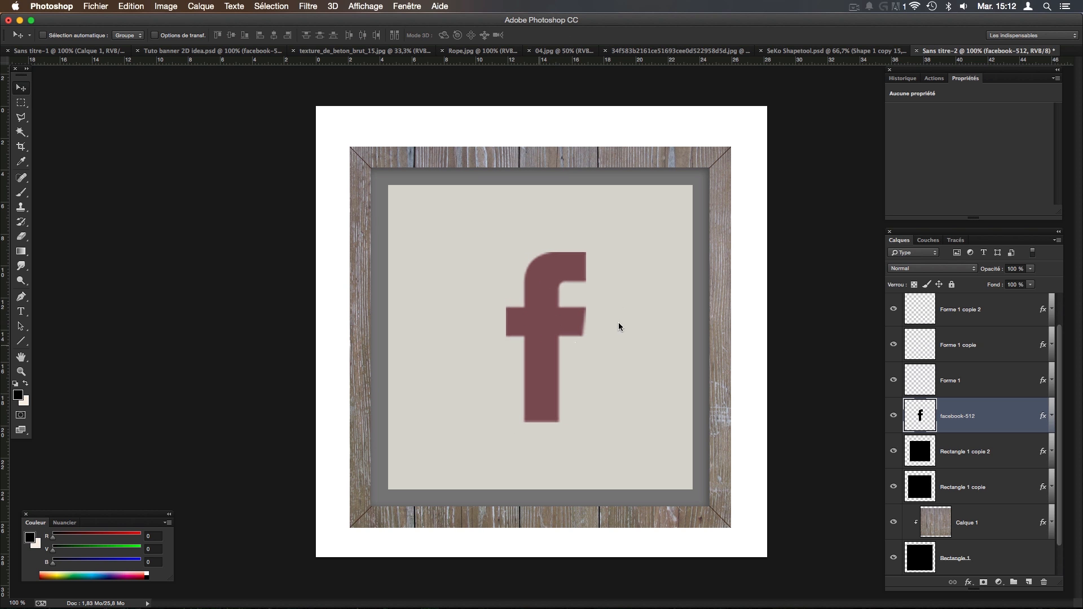
key(super+minus)
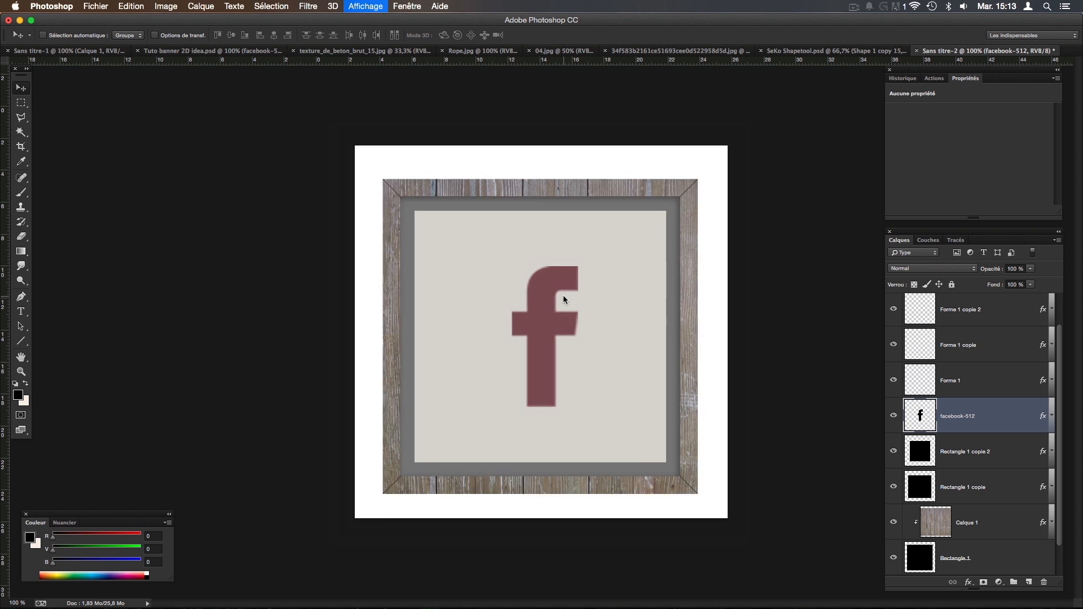
key(super+plus)
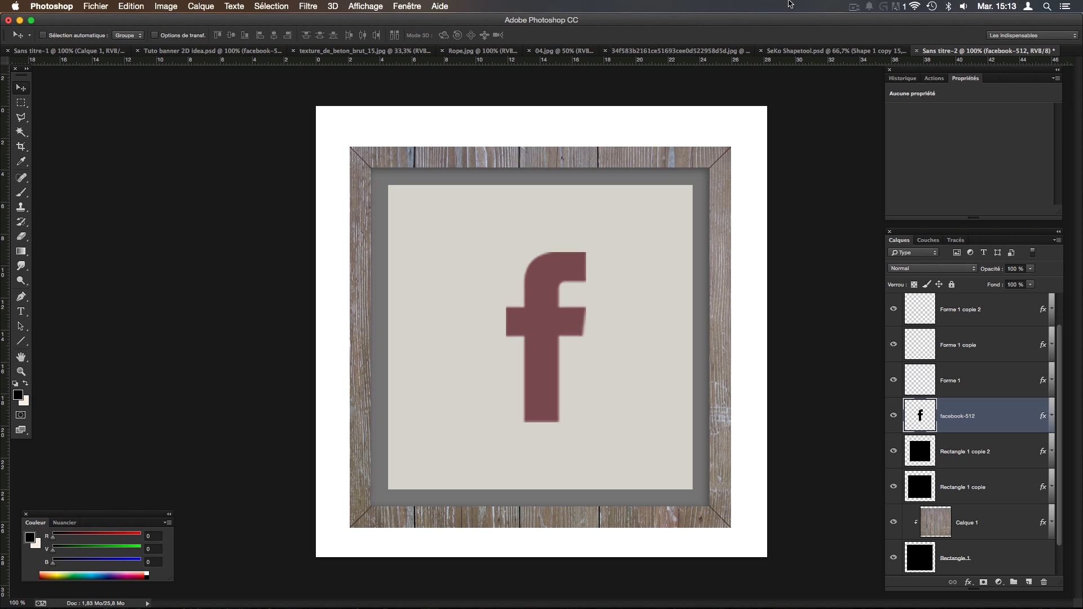
click(854, 6)
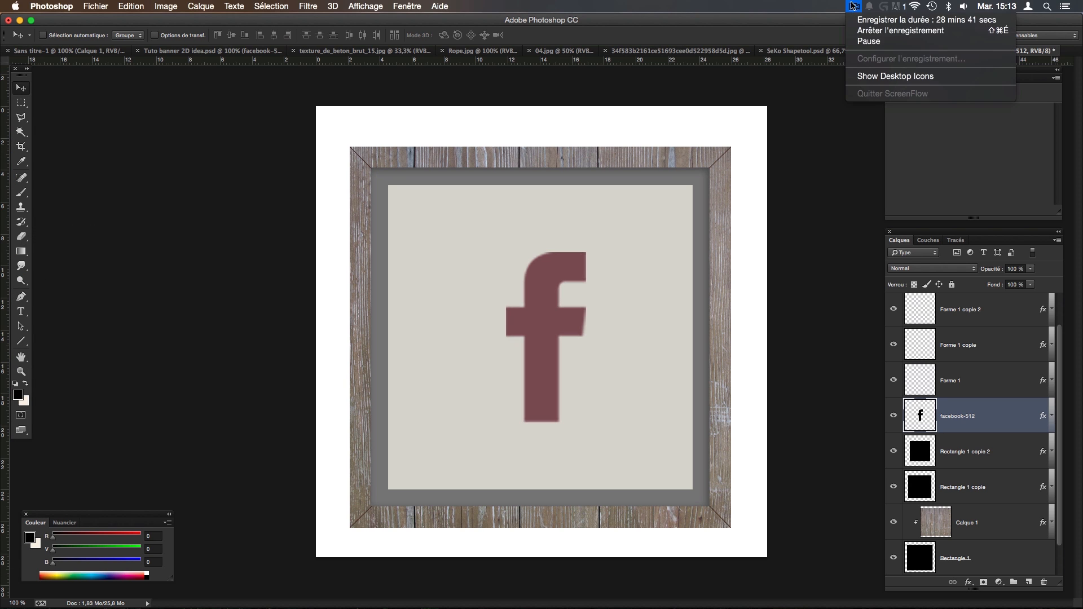
click(874, 41)
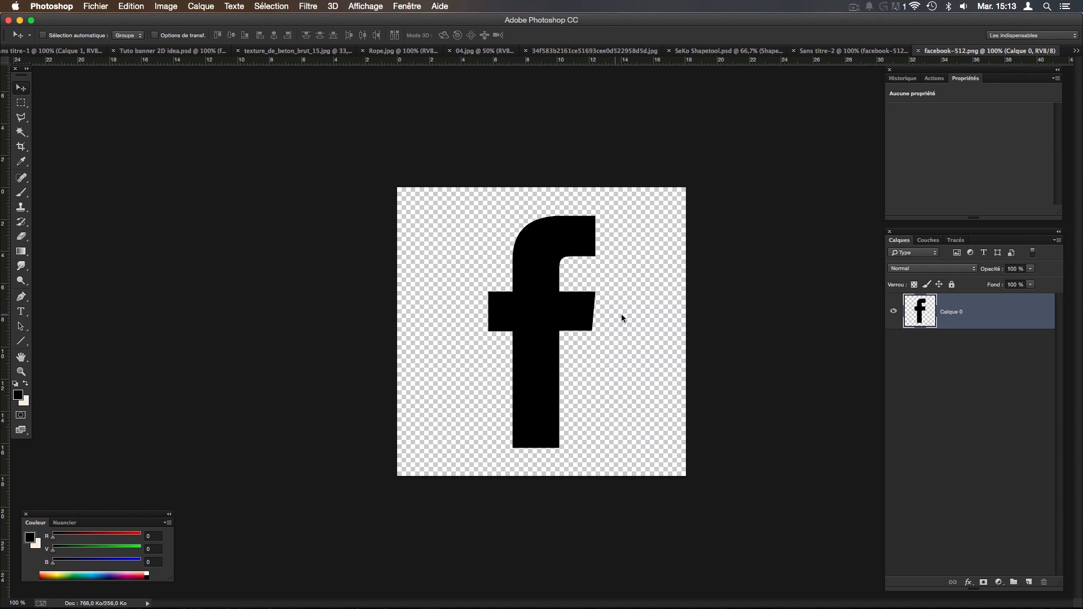
Check the image dimensions of facebook-512.png without changing them.
click(165, 6)
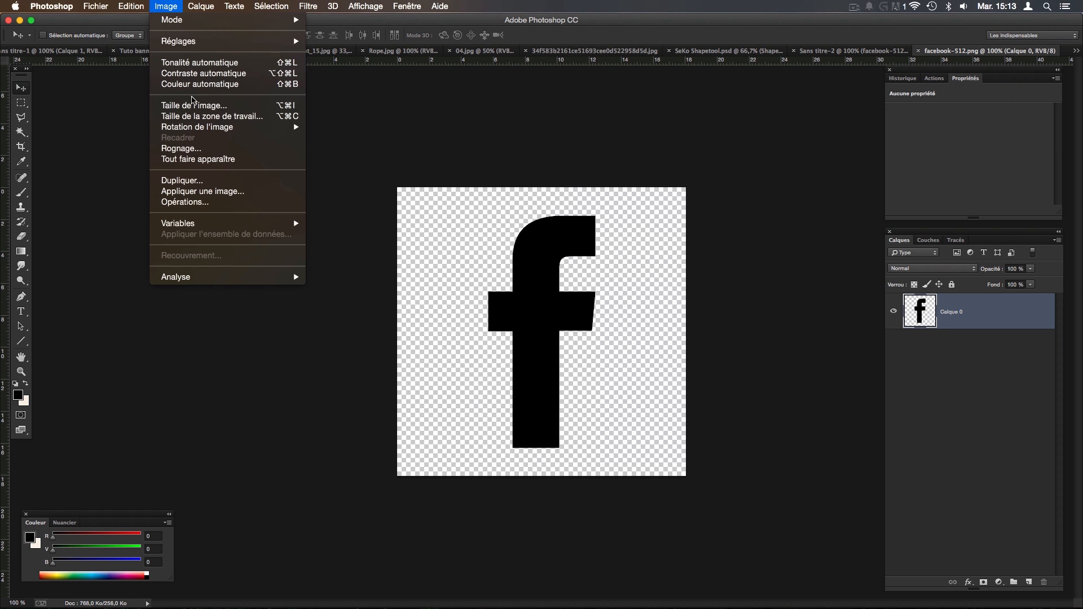
click(192, 106)
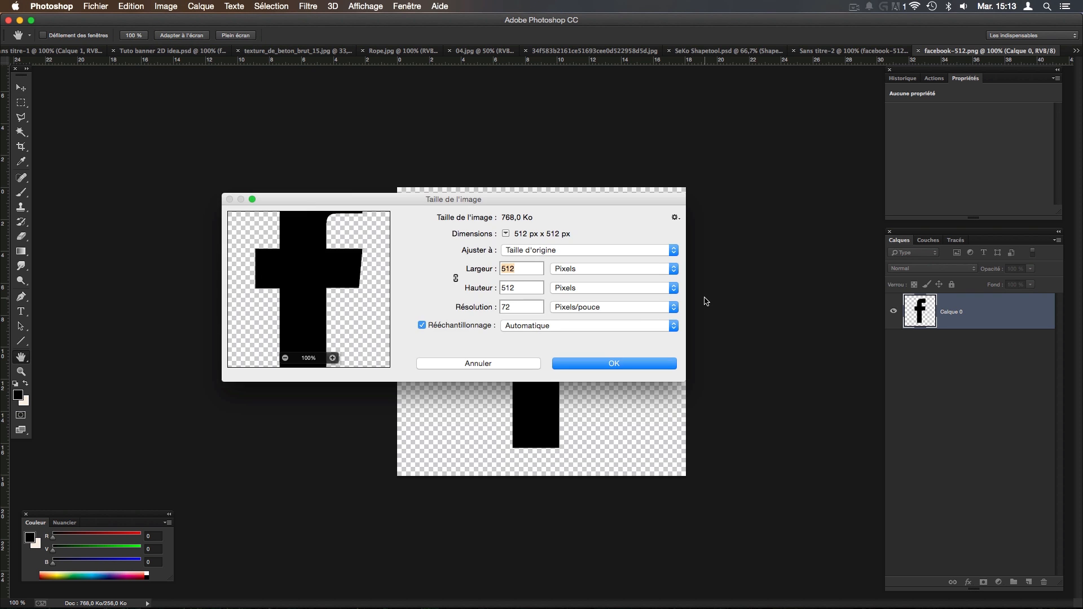
key(Return)
Cut the whole black logo from facebook-512.png and place it on the beige panel in the Sans titre-2 document.
key(super+a)
key(Delete)
key(v)
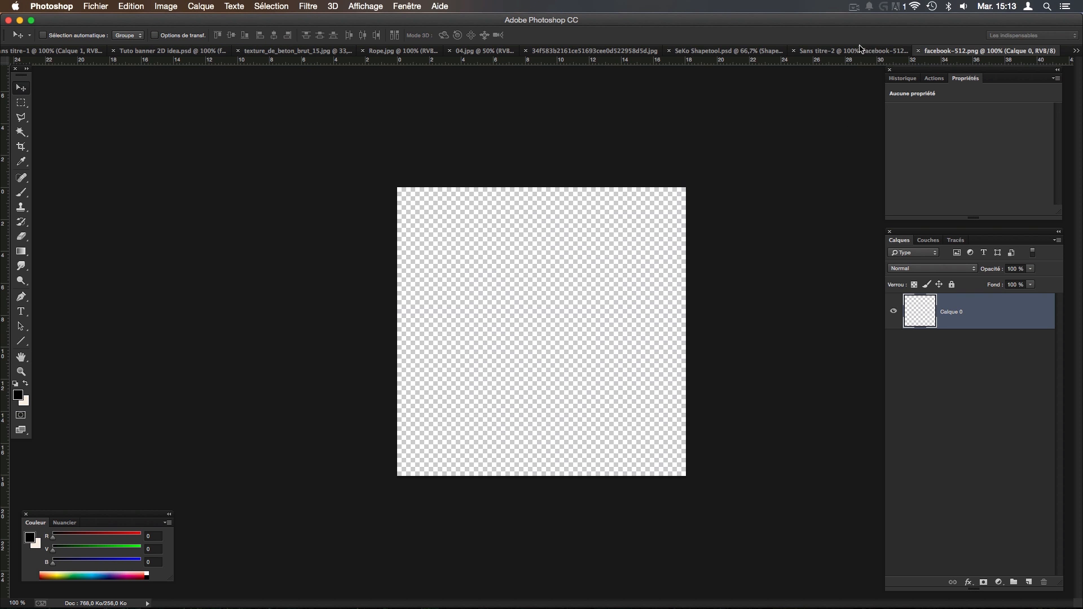
click(860, 50)
drag(596, 305, 583, 332)
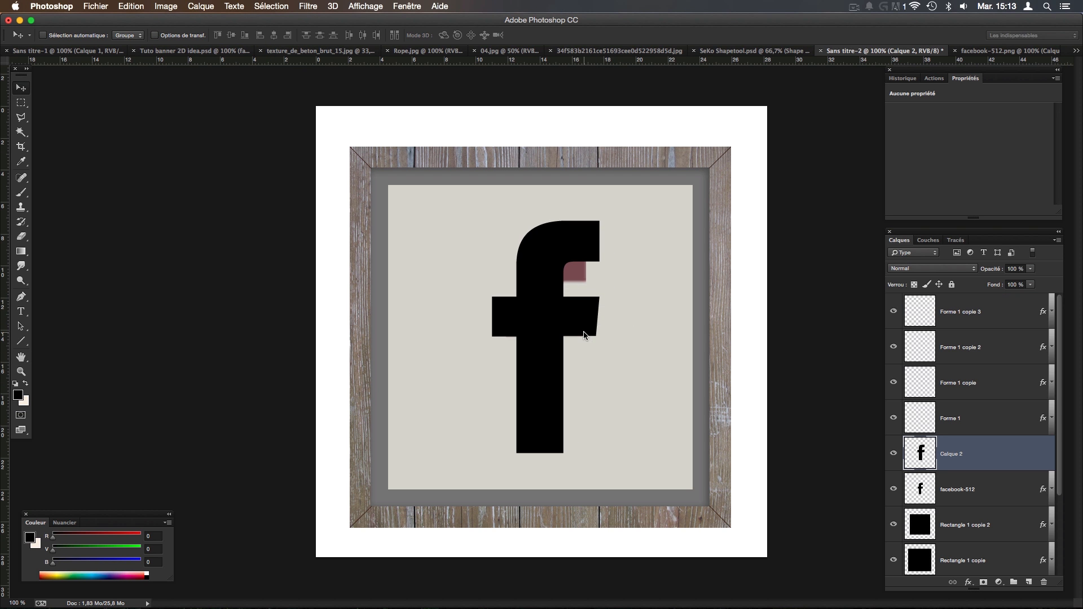
Compare the black logo with the reddish one by toggling its visibility, and delete the facebook-512 layer.
click(896, 456)
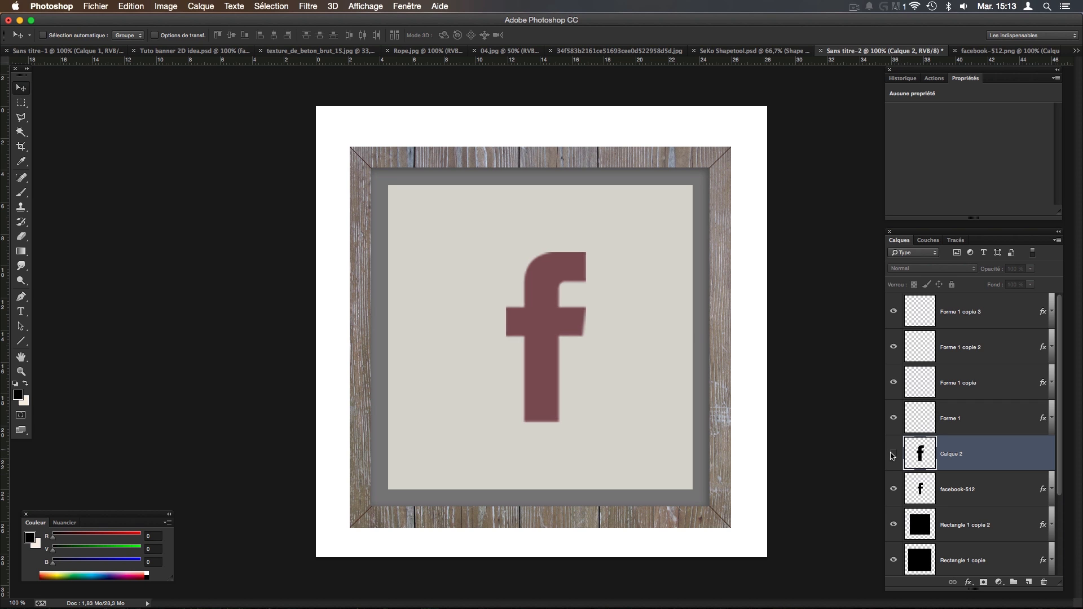
click(893, 454)
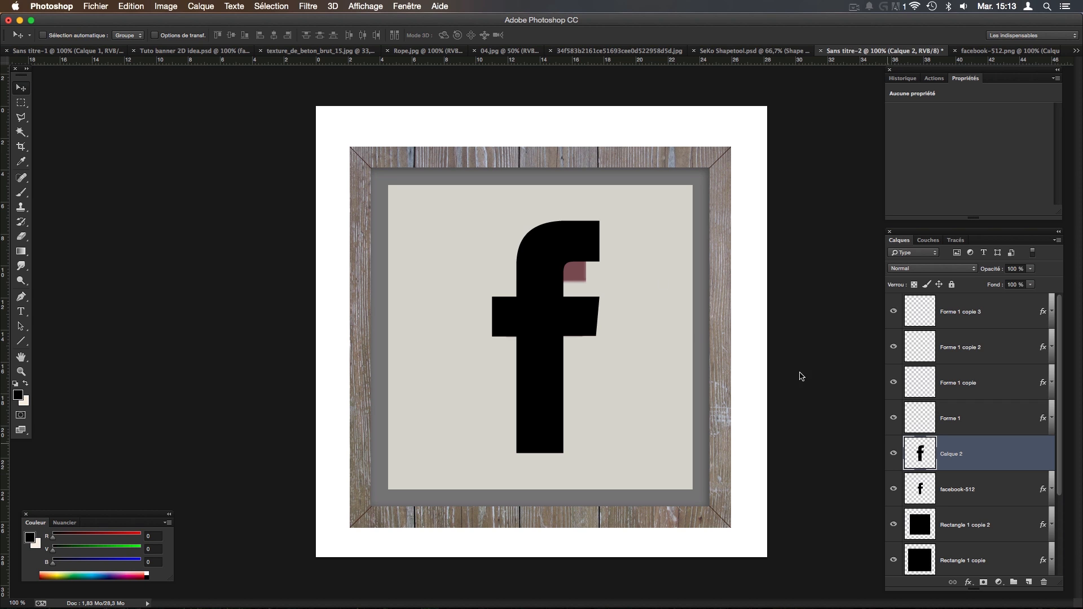
click(893, 453)
click(951, 485)
key(BackSpace)
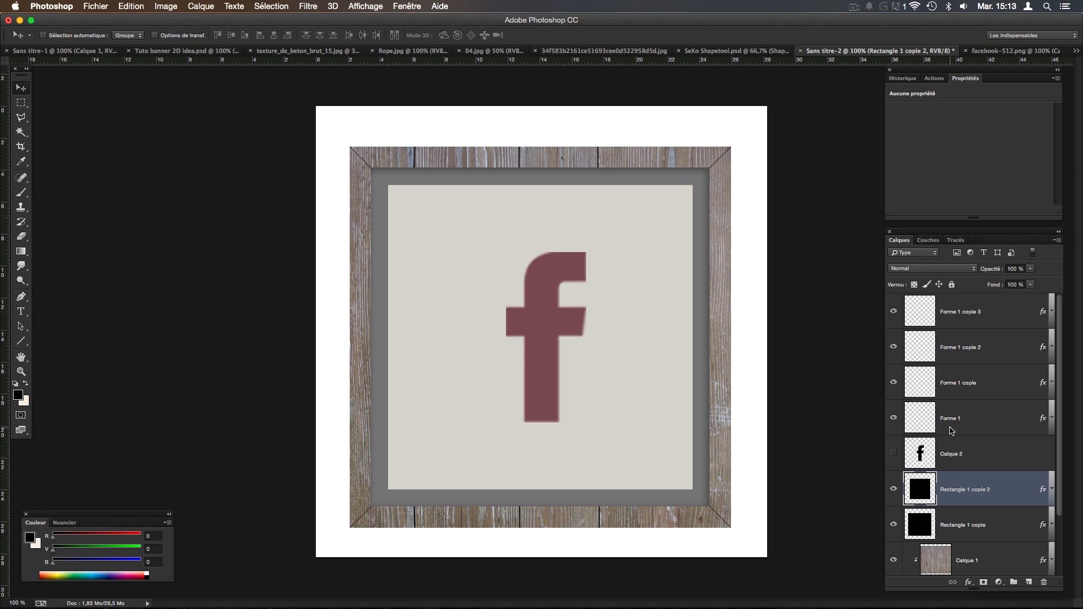
click(893, 454)
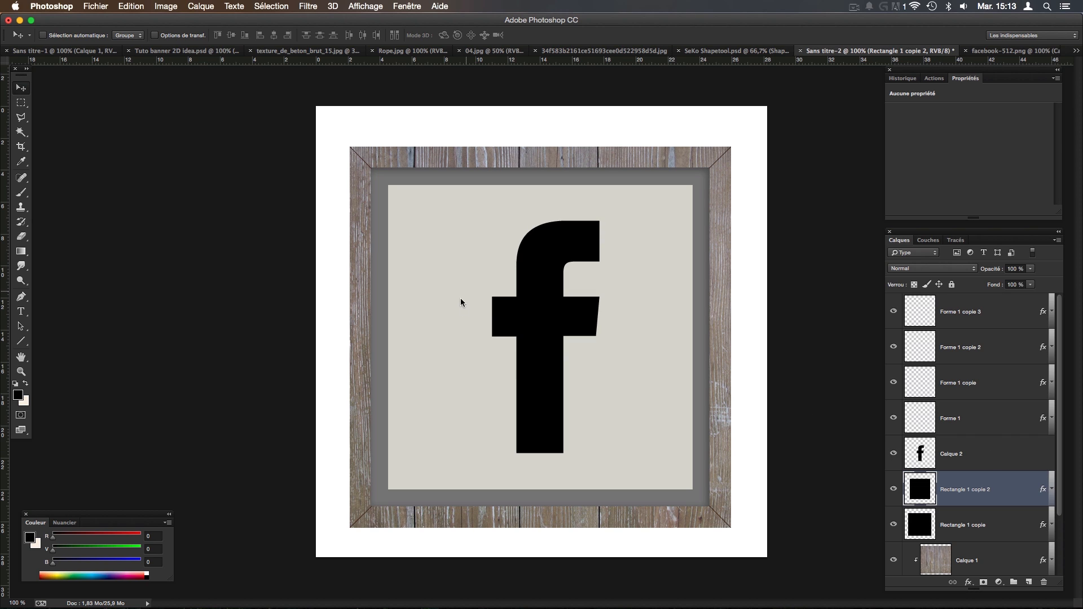
Select the Calque 2 layer and shift the black logo slightly left to centre it on the beige panel.
click(508, 333)
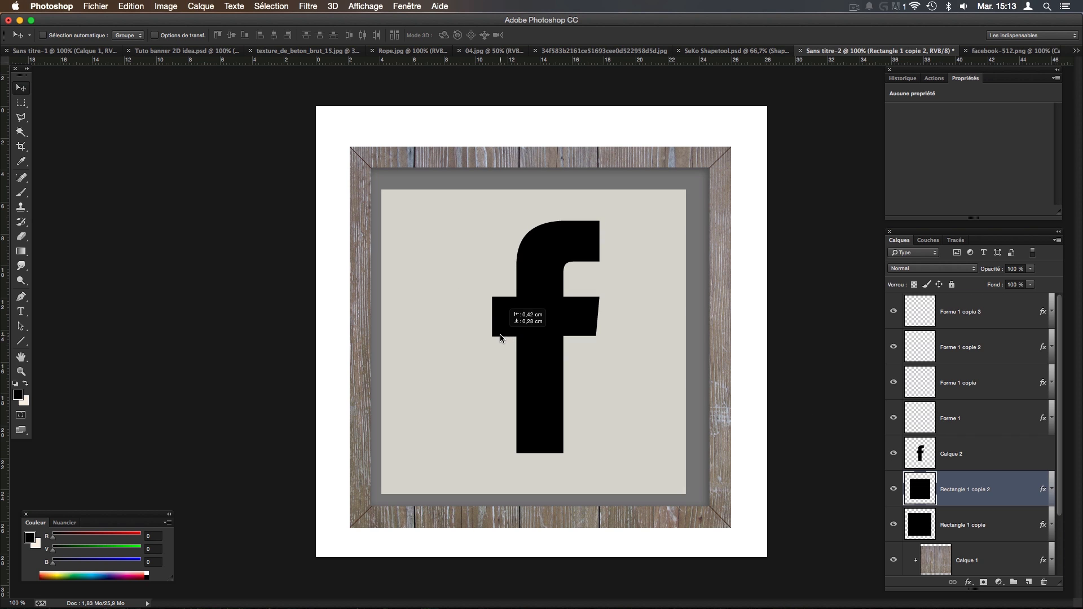
click(960, 444)
mouse_move(531, 305)
mouse_down()
mouse_move(518, 308)
mouse_move(526, 303)
mouse_up()
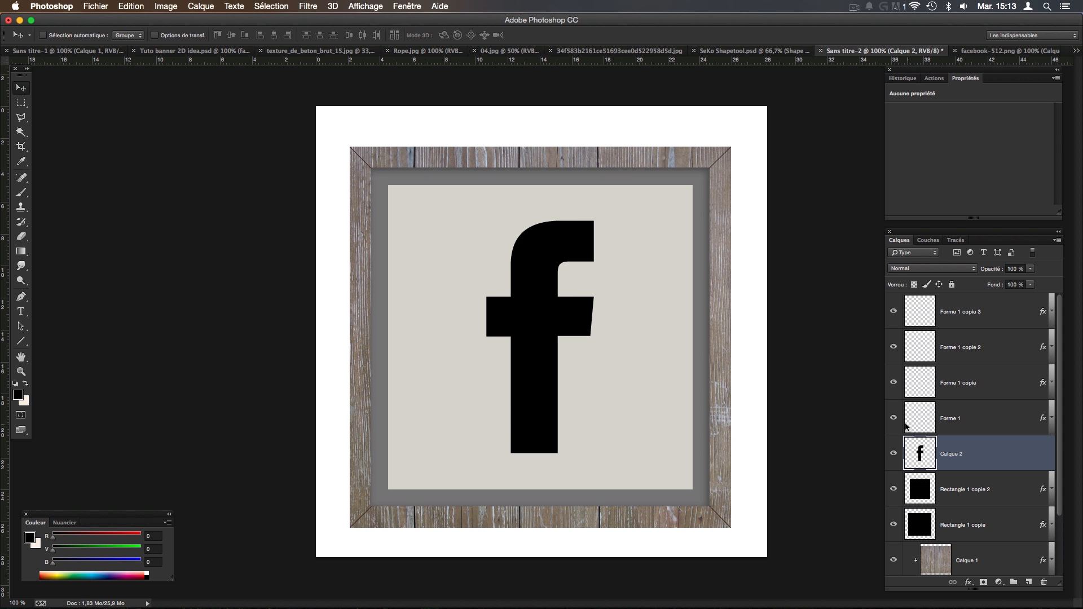
Apply a colour overlay in dark reddish brown 633838 to the logo on Calque 2 and collapse its effects list.
double_click(1044, 450)
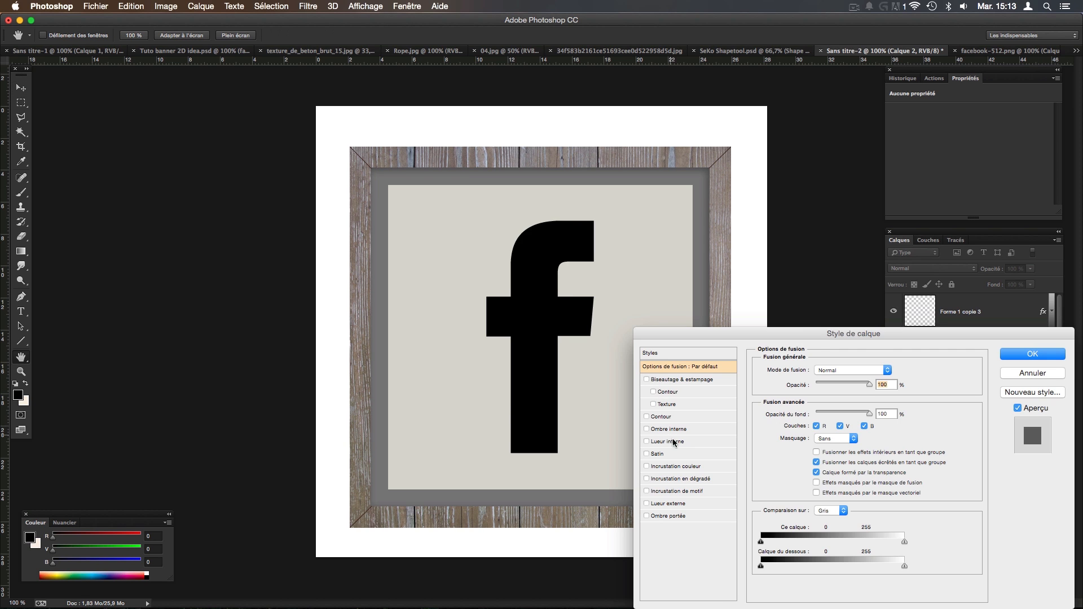
click(688, 466)
click(894, 369)
drag(753, 445, 737, 436)
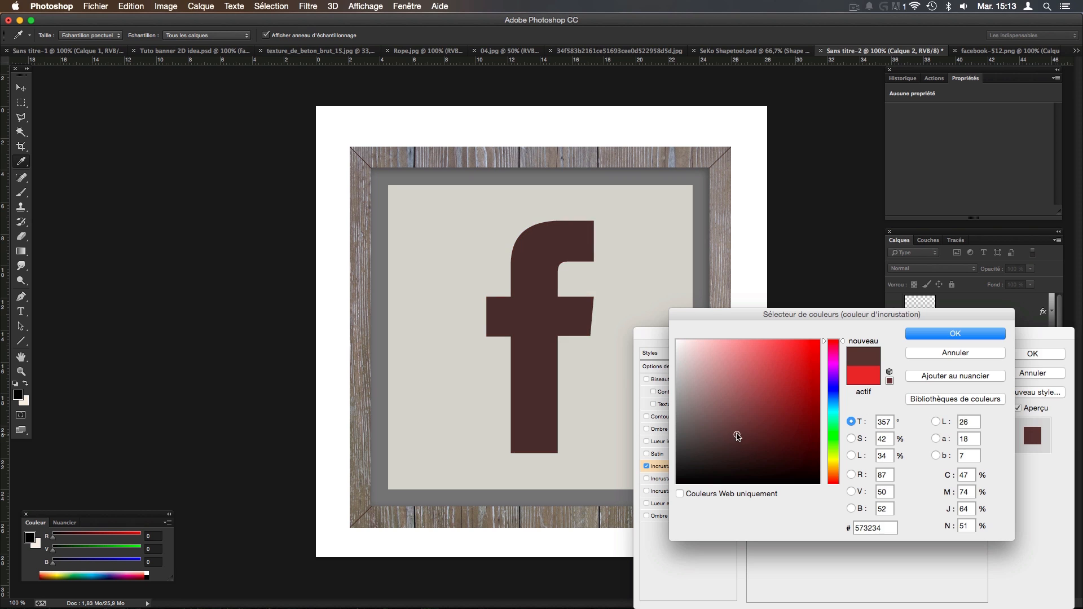
click(833, 483)
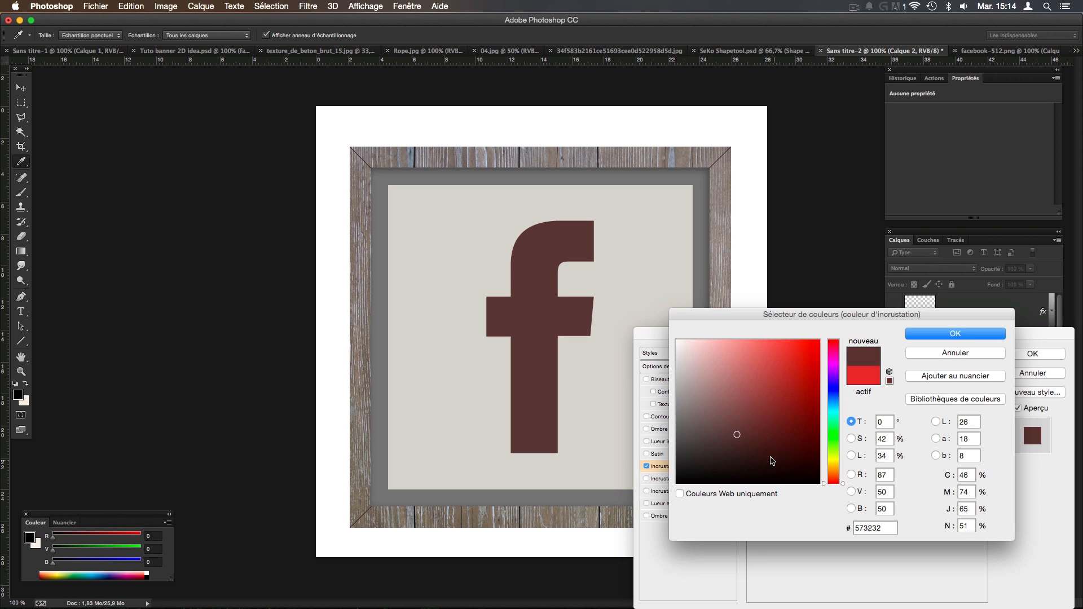
drag(737, 440, 739, 428)
click(931, 332)
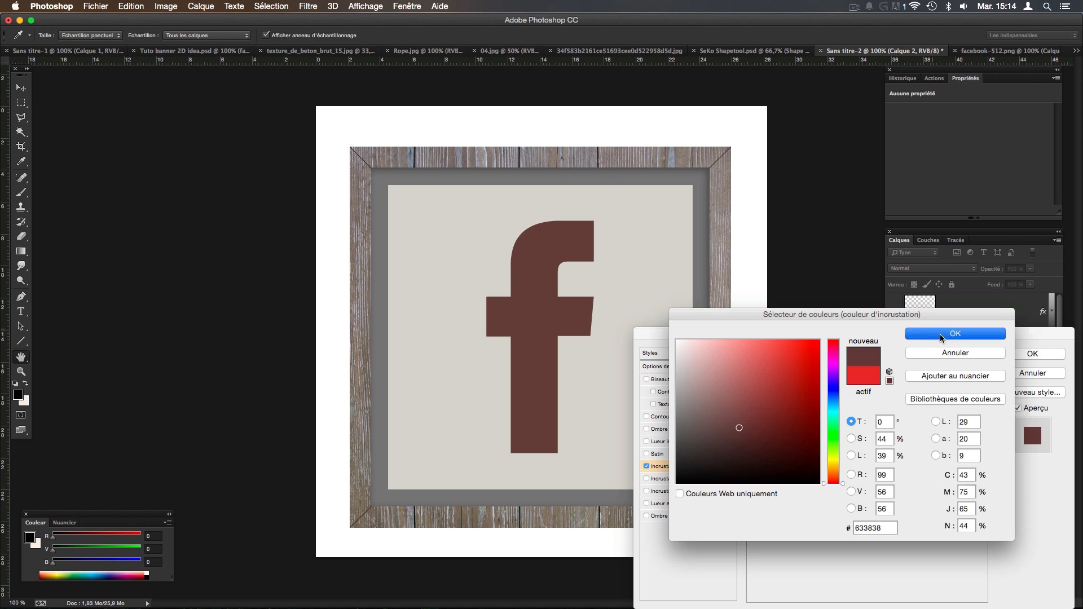
click(1014, 355)
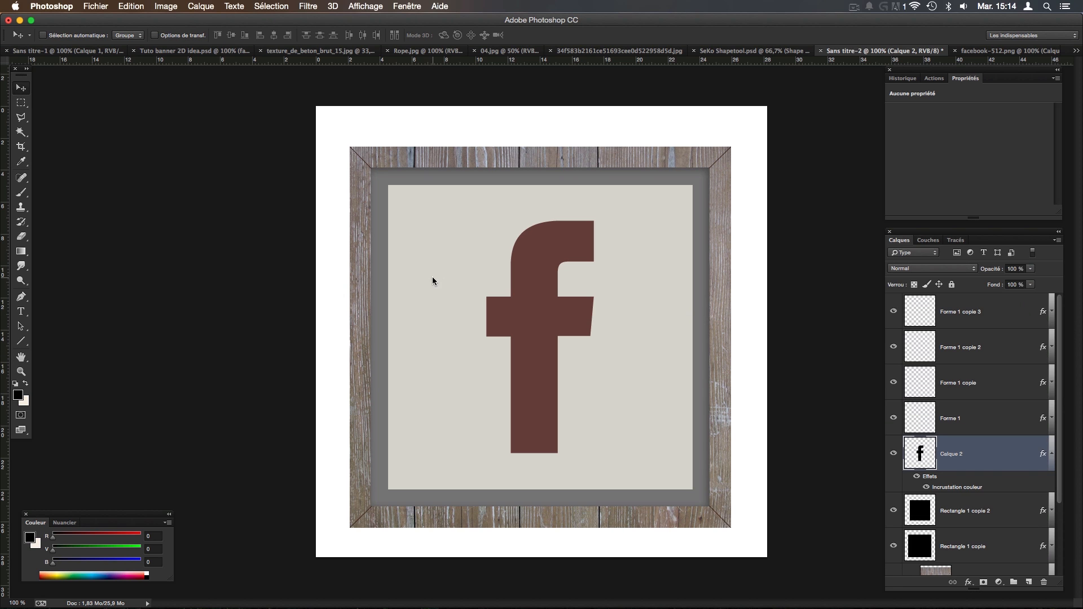
click(1051, 453)
Scale the brown logo down to about three quarters of its size and centre it on the beige panel.
key(super+t)
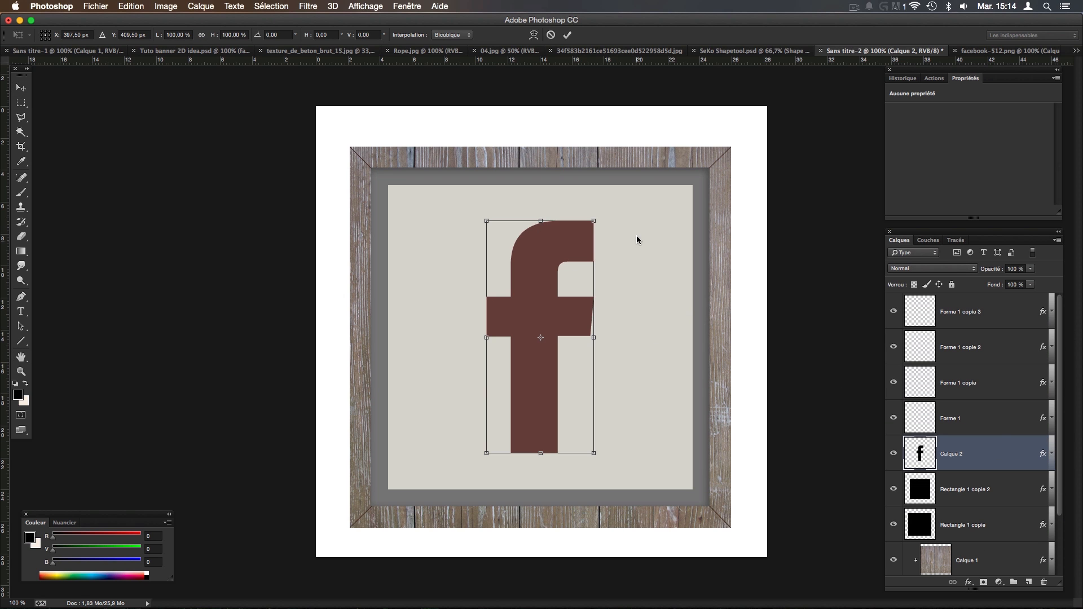
drag(593, 221, 570, 250)
key(Return)
drag(568, 312, 575, 314)
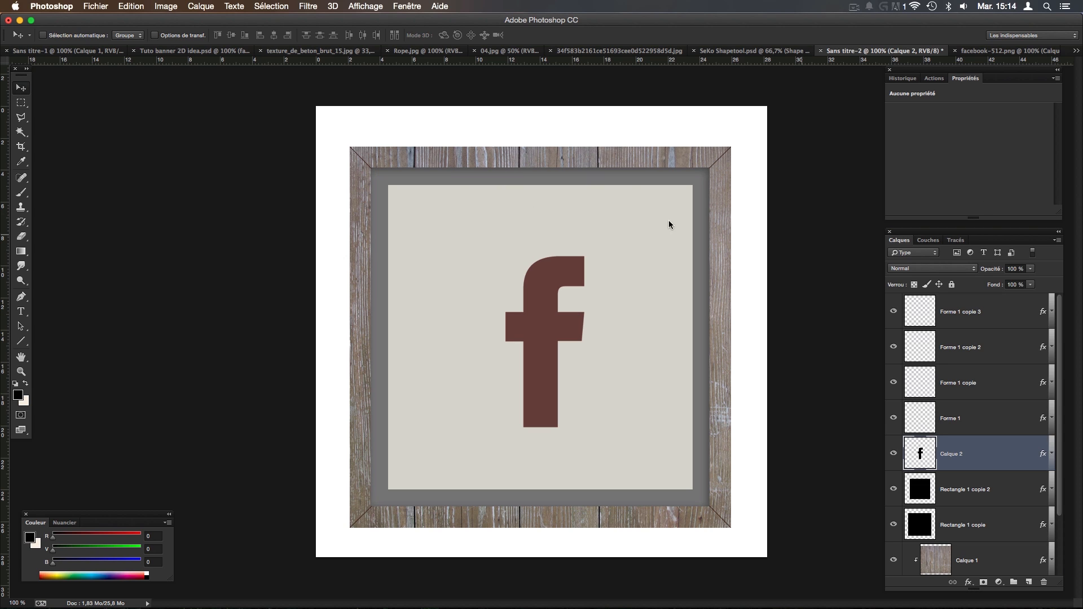
Identify the beige panel's layer by toggling visibility, and rasterize the layer style of Rectangle 1 copie 2.
click(894, 382)
click(894, 382)
click(894, 490)
click(893, 489)
click(893, 489)
click(945, 490)
scroll(979, 497, down, 1)
right_click(952, 483)
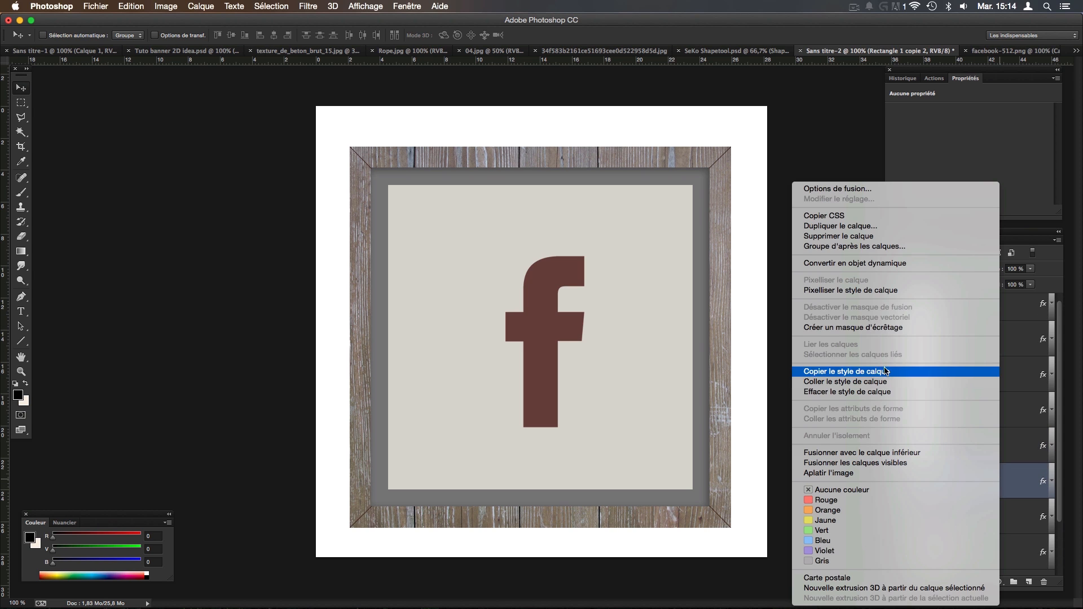
click(870, 290)
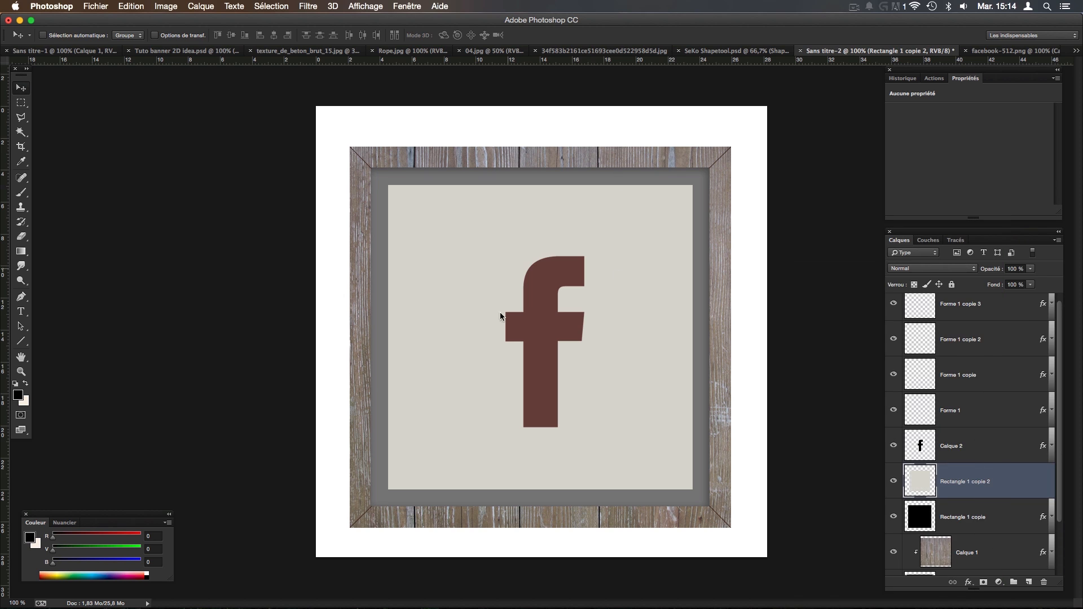
Choose the Grain photo effect from the Filter Gallery for the beige panel and set its grain to 2.
click(304, 7)
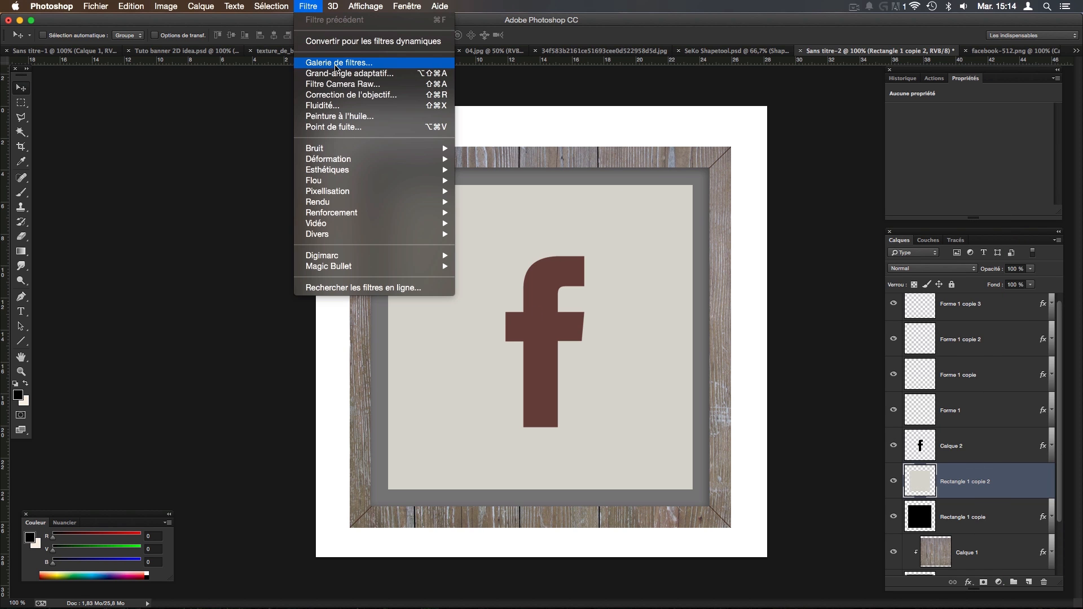
click(339, 63)
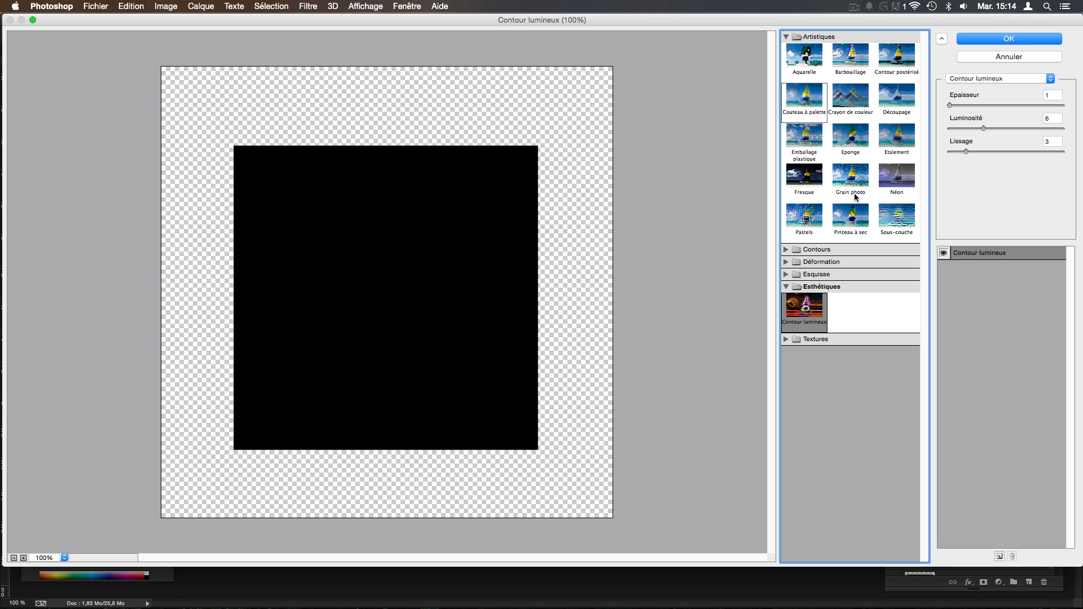
click(786, 36)
click(787, 50)
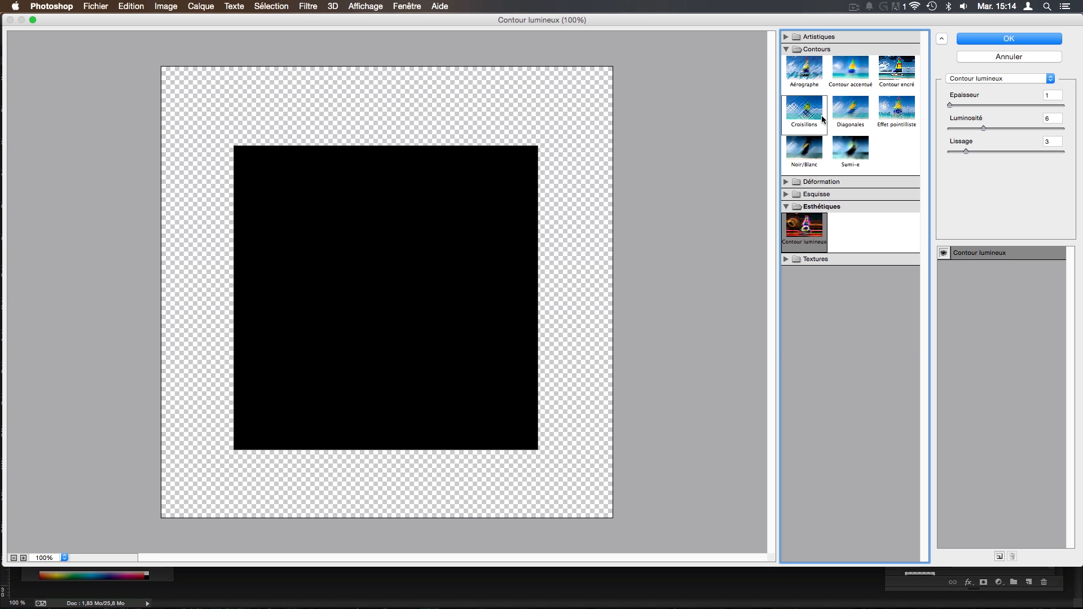
click(784, 37)
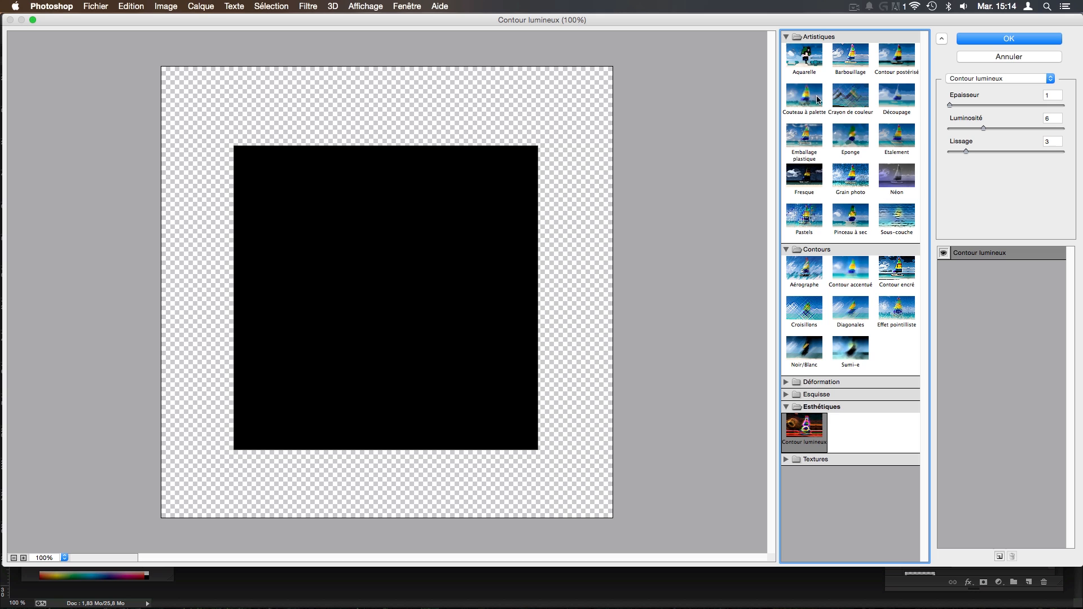
click(858, 189)
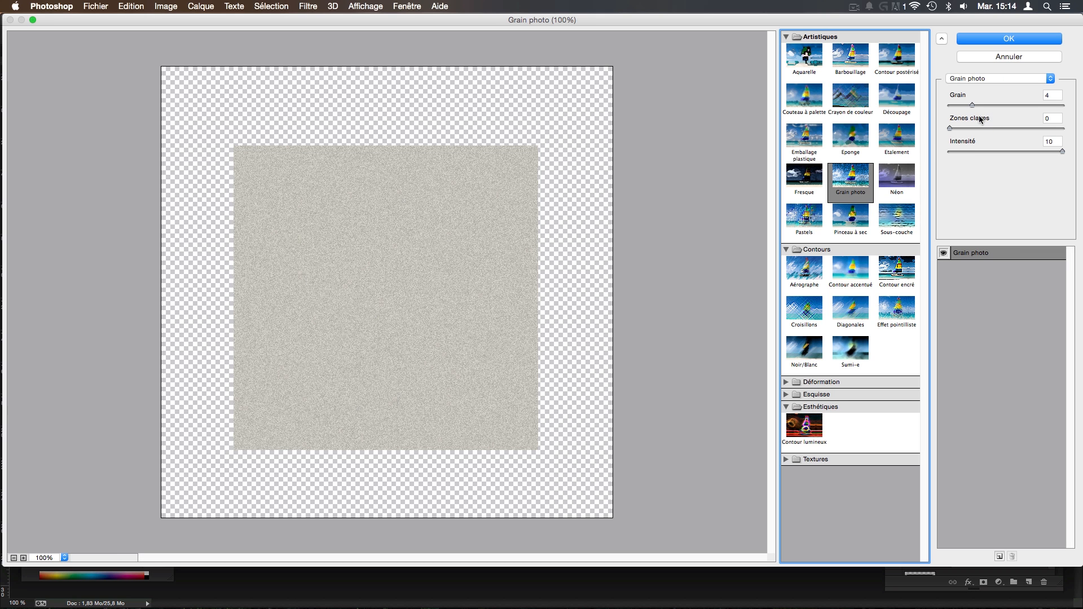
drag(962, 106, 963, 108)
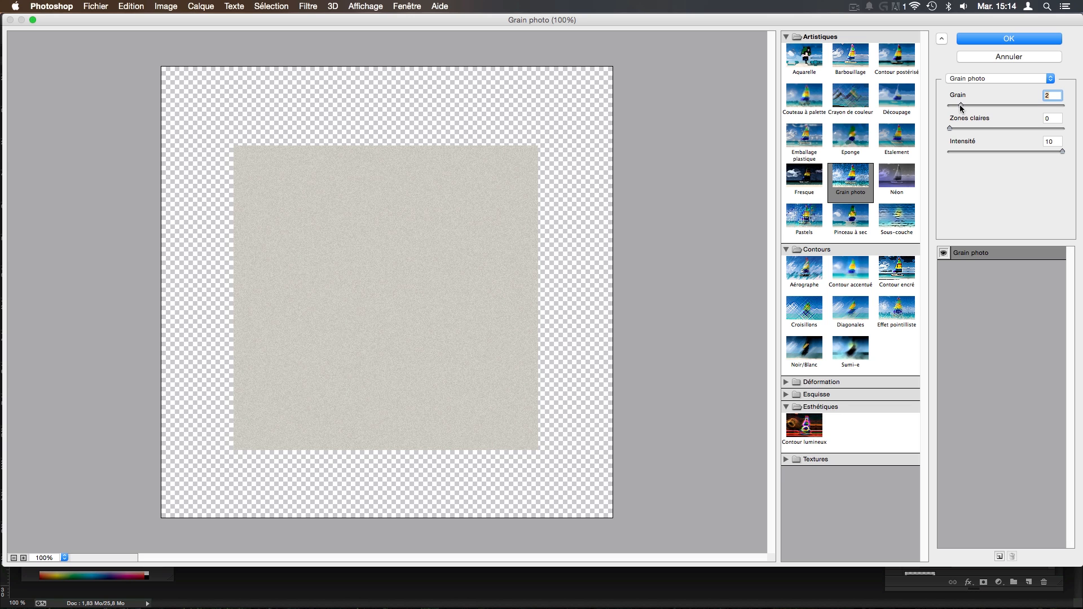
Apply the Grain photo filter to the beige panel with Grain 2, Zones claires 0 and Intensité 10.
click(997, 41)
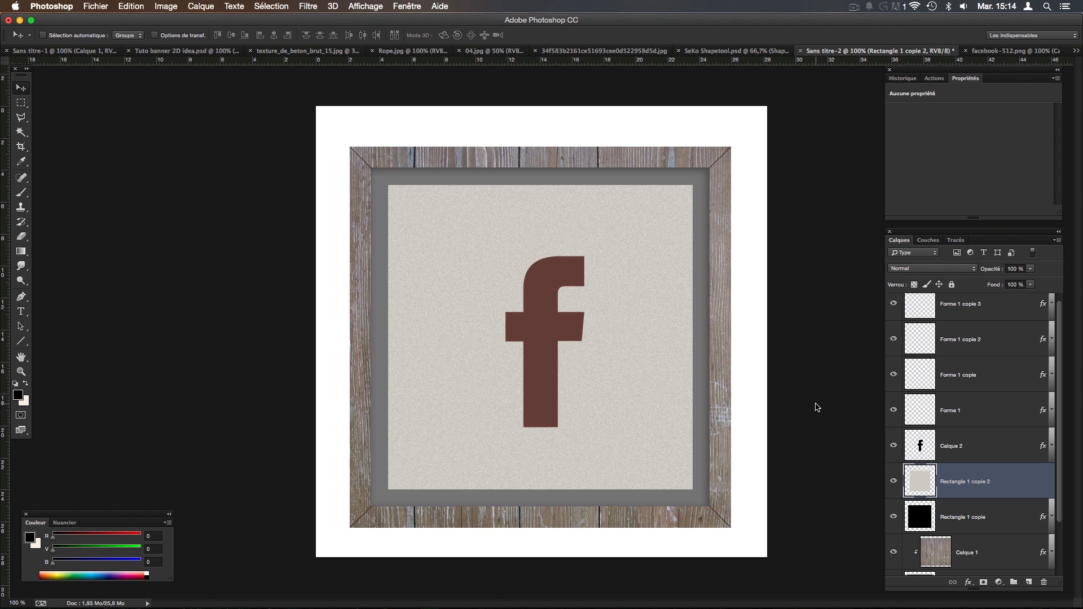
Merge the four layers Forme 1, Forme 1 copie, Forme 1 copie 2 and Forme 1 copie 3 into one layer.
scroll(1046, 416, up, 2)
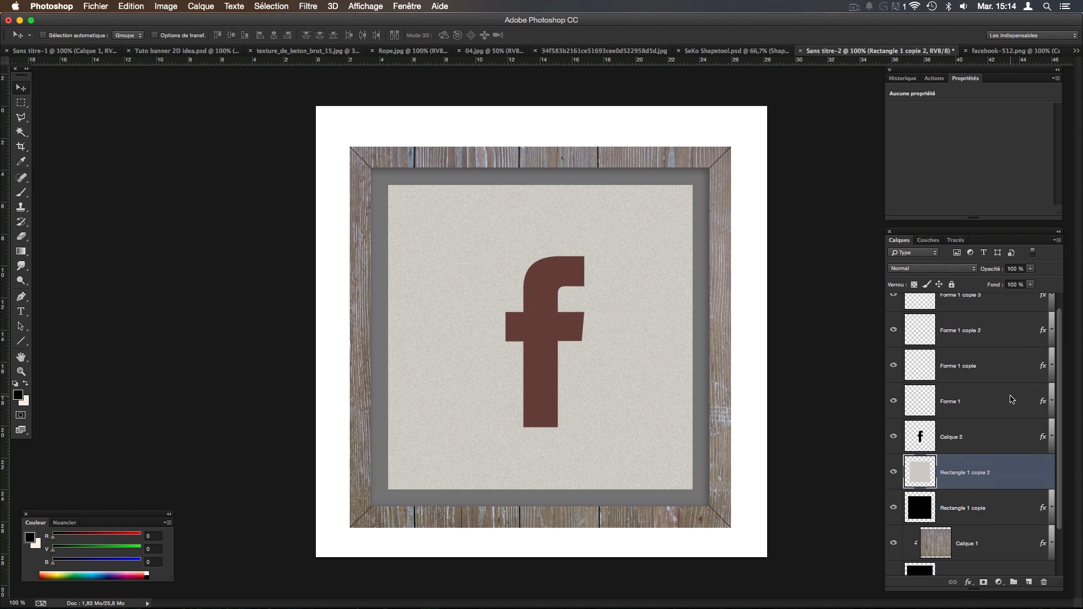
scroll(894, 314, down, 3)
scroll(894, 314, up, 3)
click(893, 336)
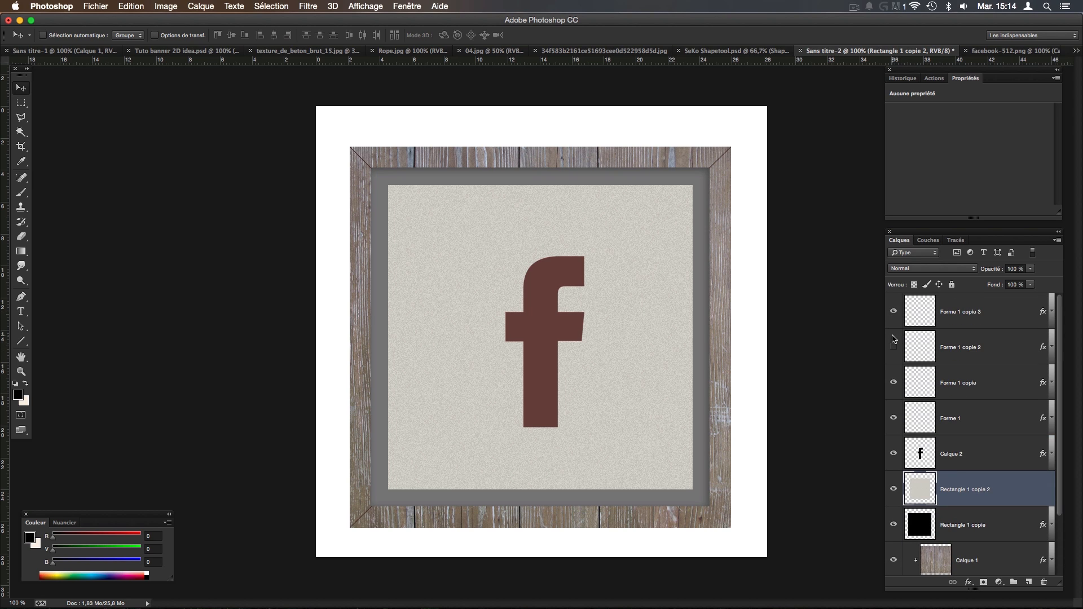
click(963, 322)
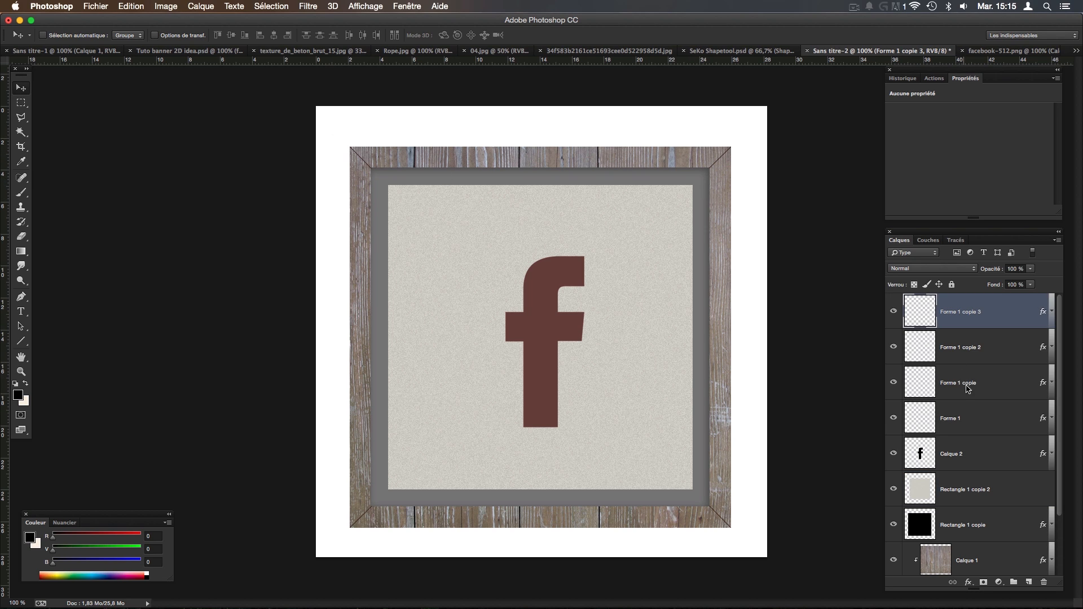
shift+click(970, 419)
right_click(968, 338)
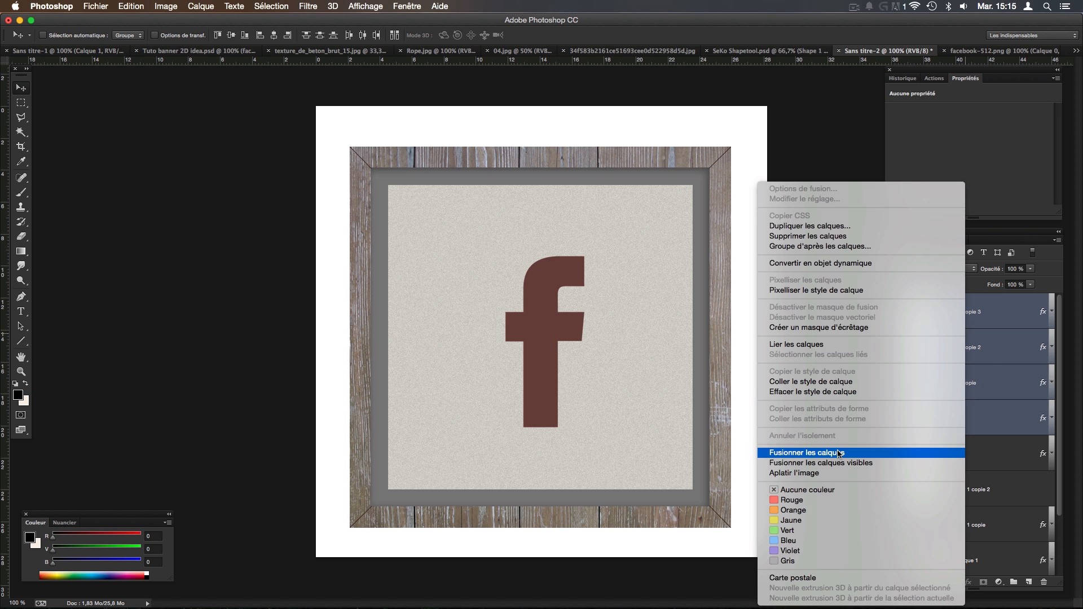
click(868, 453)
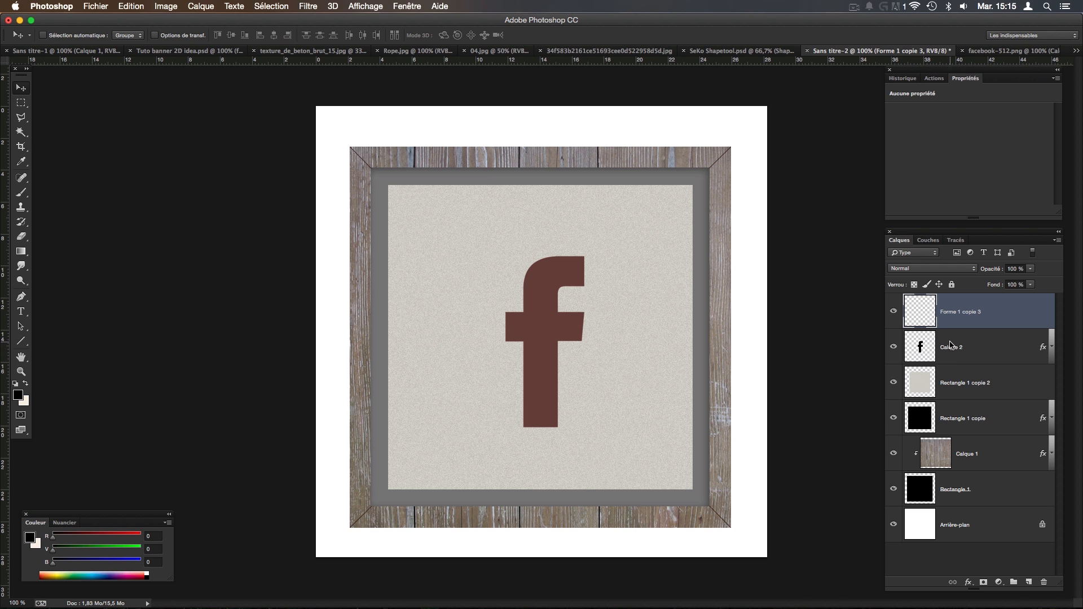
Create a new layer above the merged Forme 1 copie 3 layer and activate the Pen tool.
click(1028, 582)
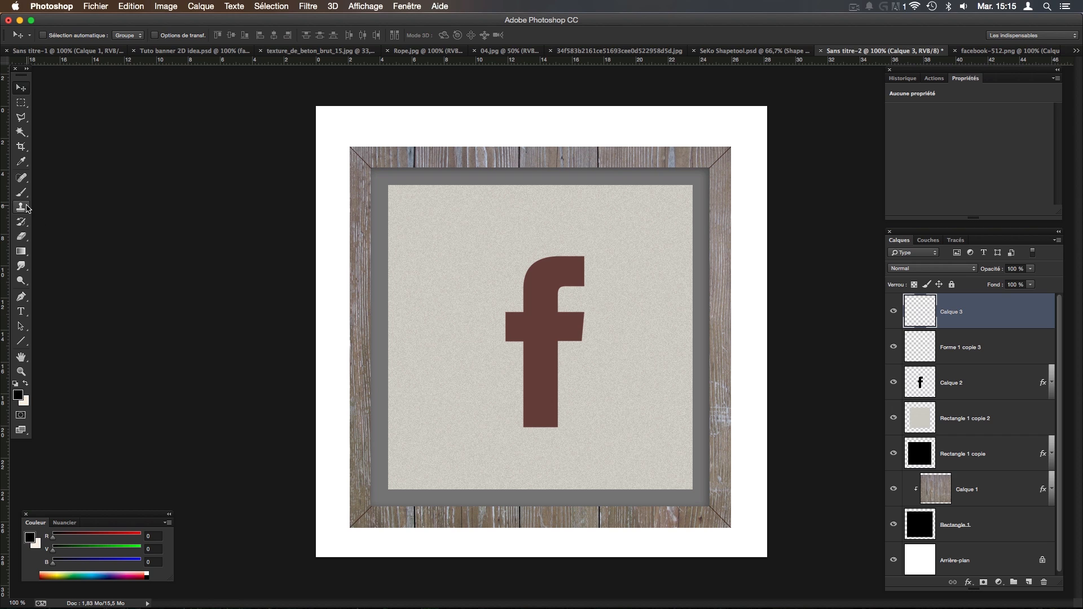
click(21, 299)
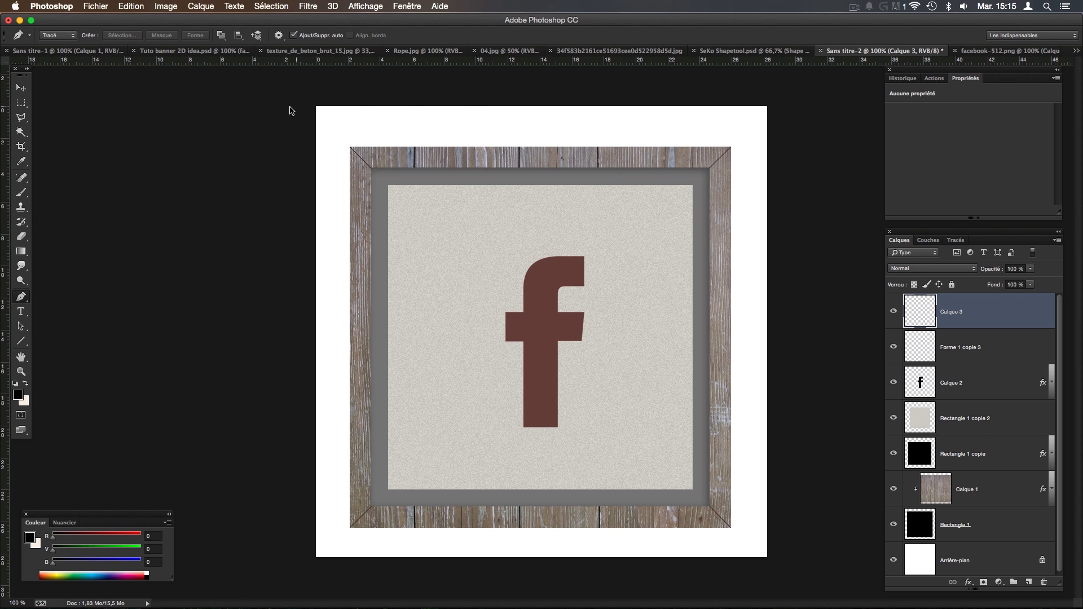
drag(282, 108, 313, 127)
drag(759, 554, 814, 598)
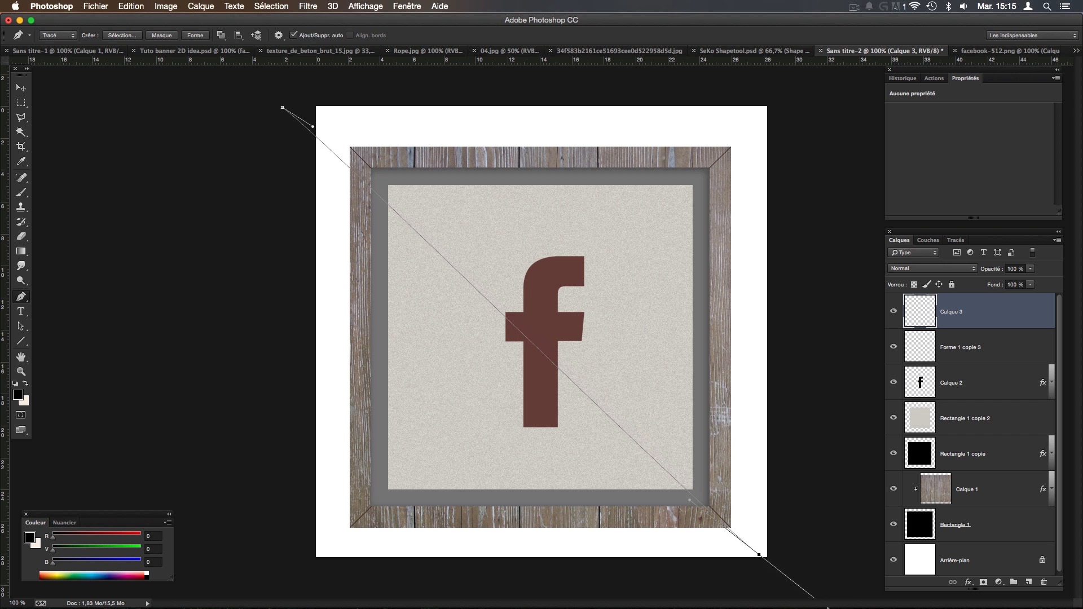
key(BackSpace)
key(super+minus)
drag(704, 490, 719, 531)
key(BackSpace)
key(BackSpace)
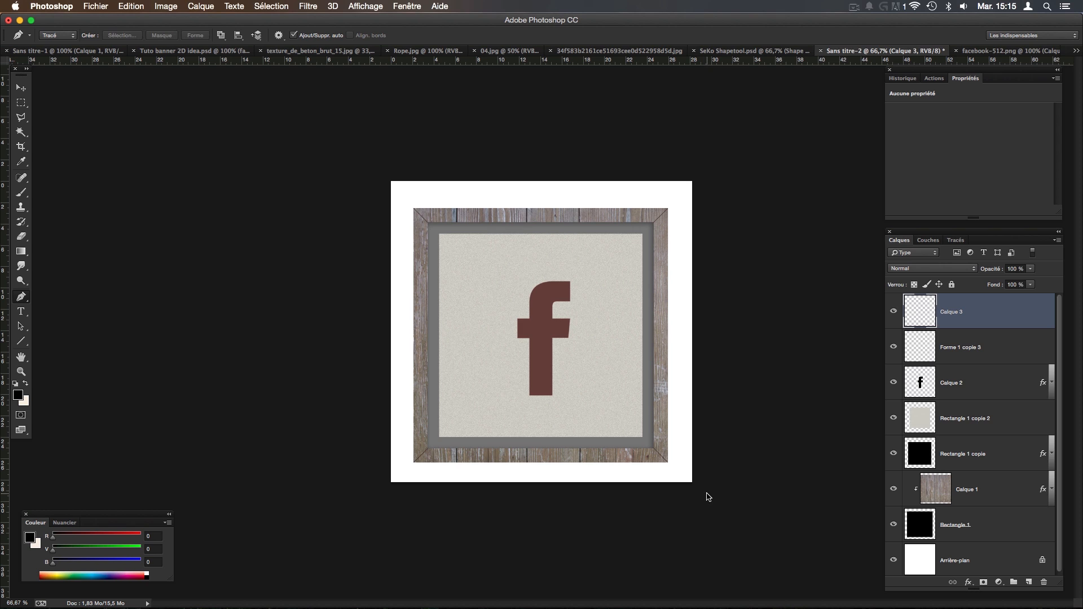
Draw a closed path with a curved diagonal from the canvas's upper-left to lower-right corner, enclosing its upper-right half.
drag(687, 480, 725, 553)
drag(385, 182, 283, 147)
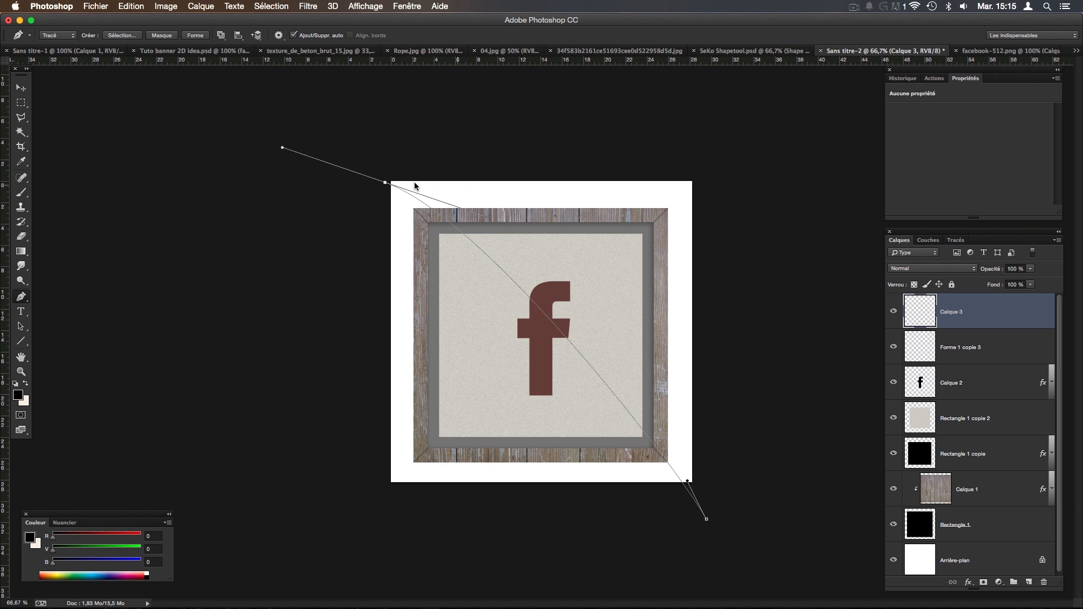
drag(385, 183, 456, 172)
click(715, 154)
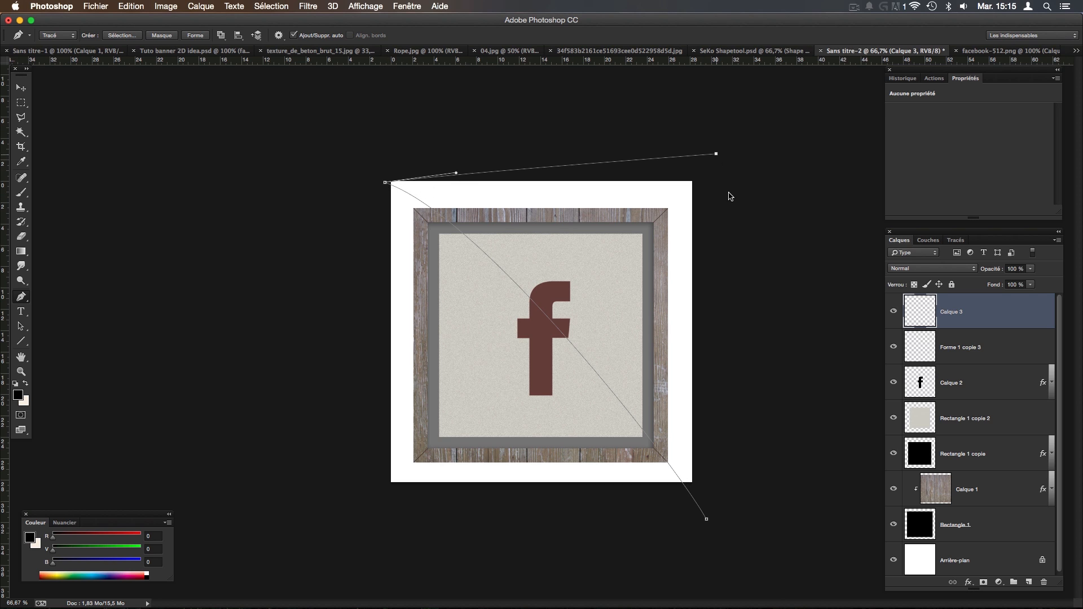
drag(706, 519, 725, 558)
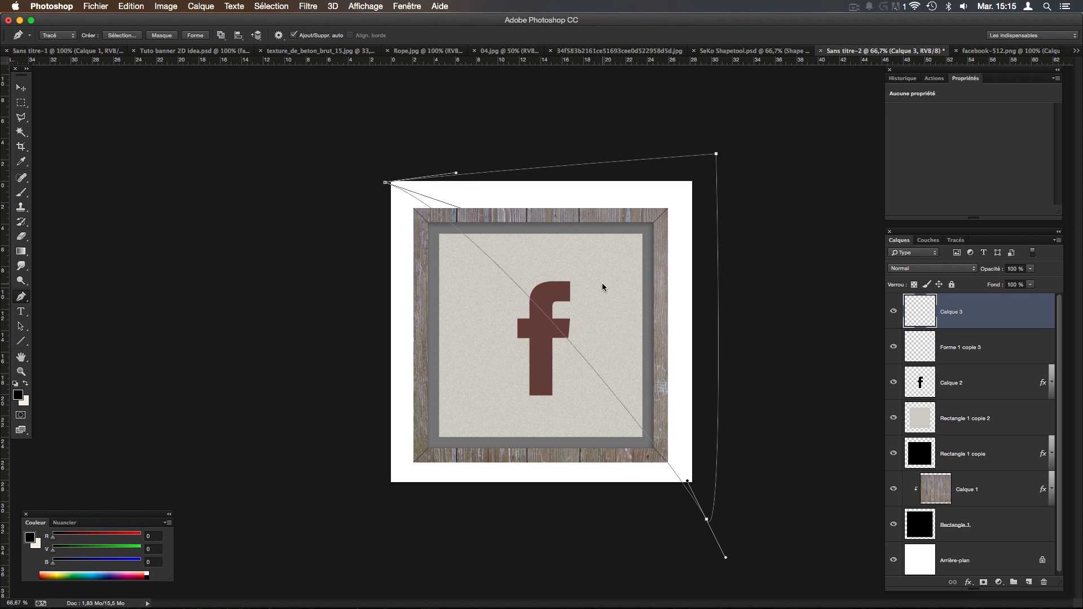
key(shift+F5)
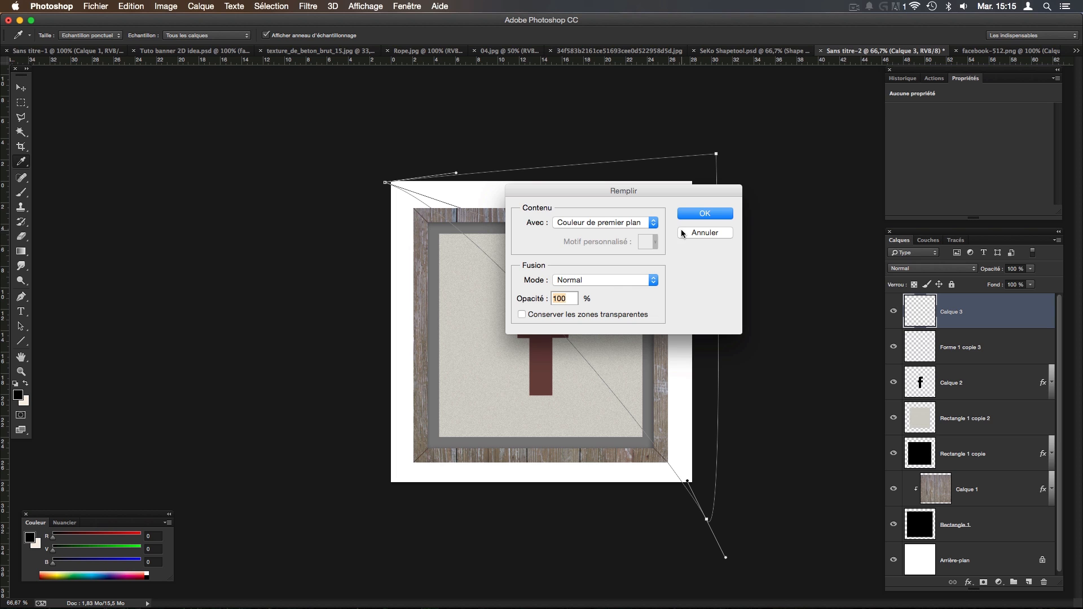
click(653, 223)
click(592, 237)
click(704, 214)
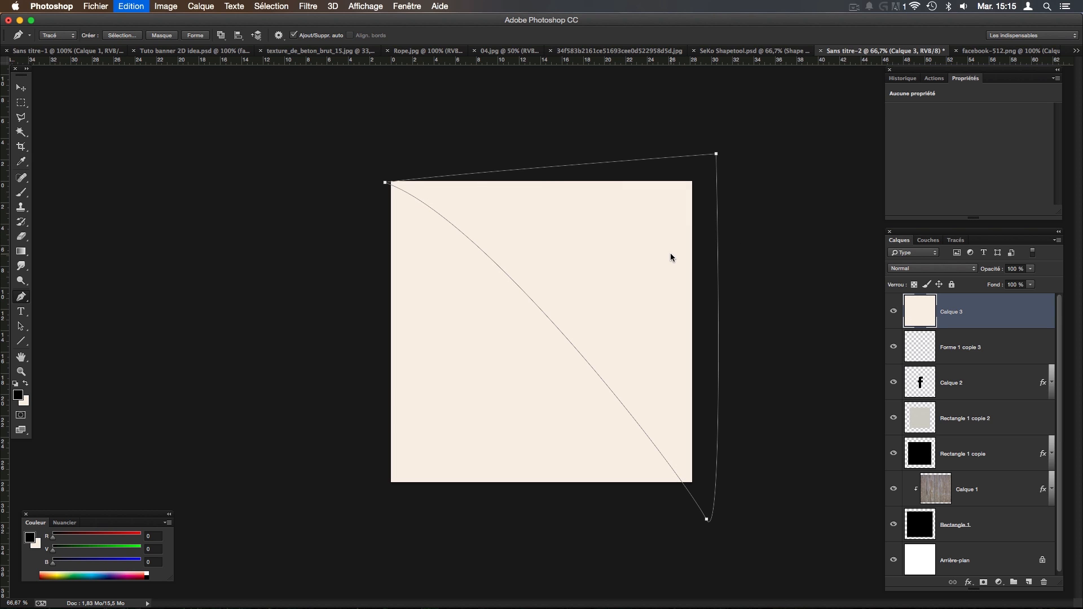
key(super+z)
Fill the closed path with black on Calque 3 and dismiss the path.
right_click(616, 290)
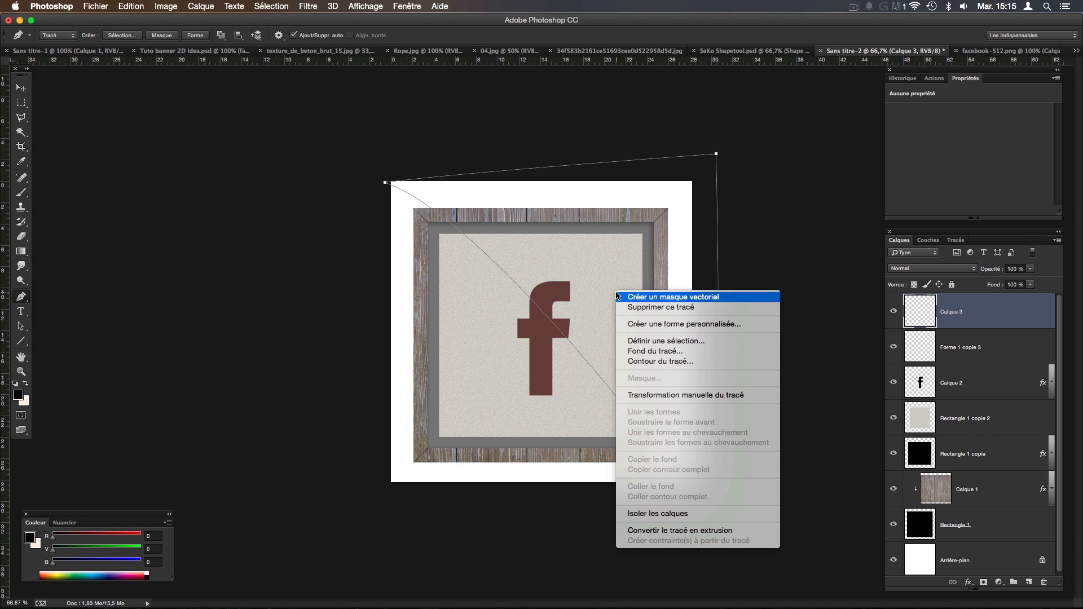
click(670, 353)
click(632, 201)
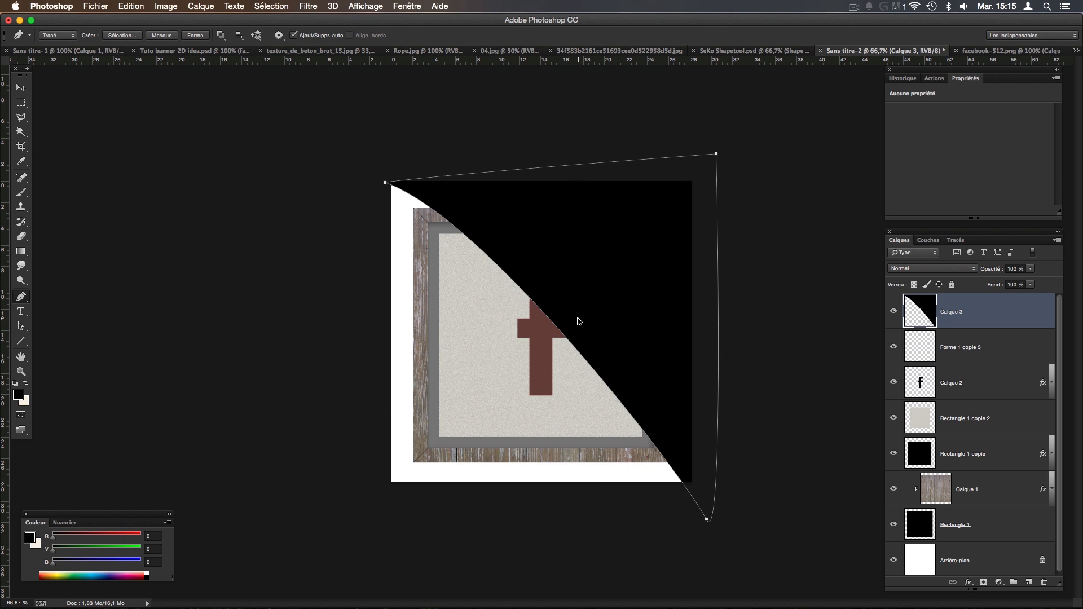
key(Return)
Rotate the black diagonal shape on Calque 3 by about -2.38° with Free Transform.
key(ctrl+t)
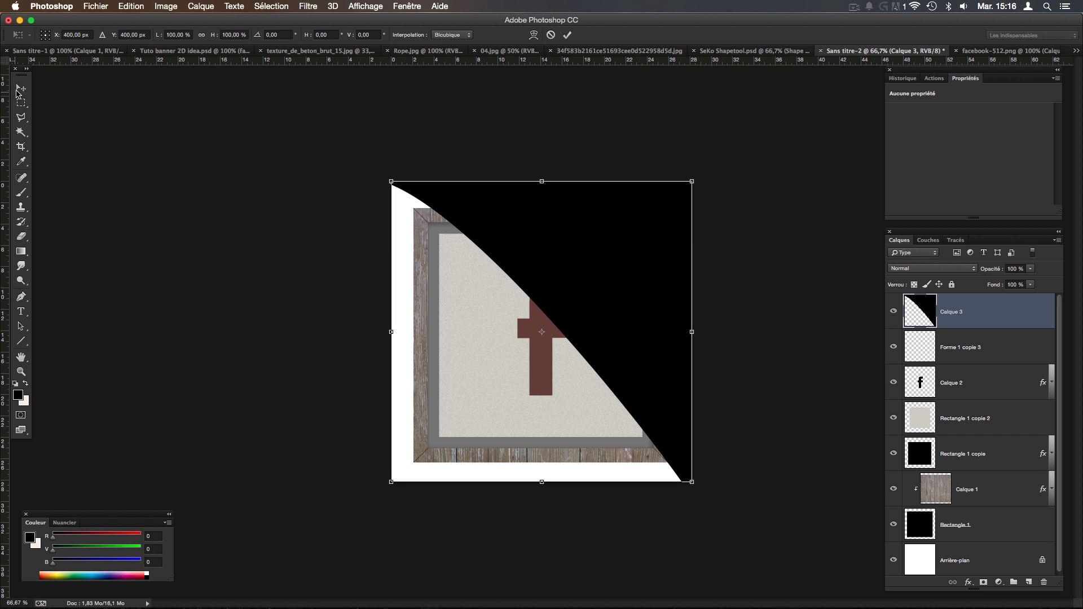
key(Escape)
key(ctrl+t)
drag(784, 132, 736, 159)
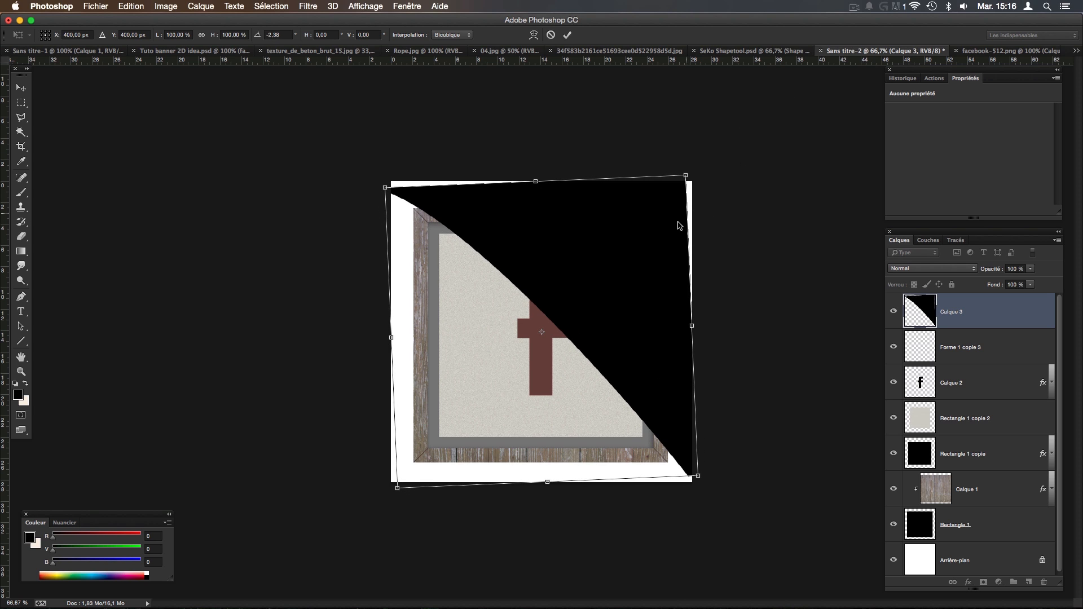
key(Return)
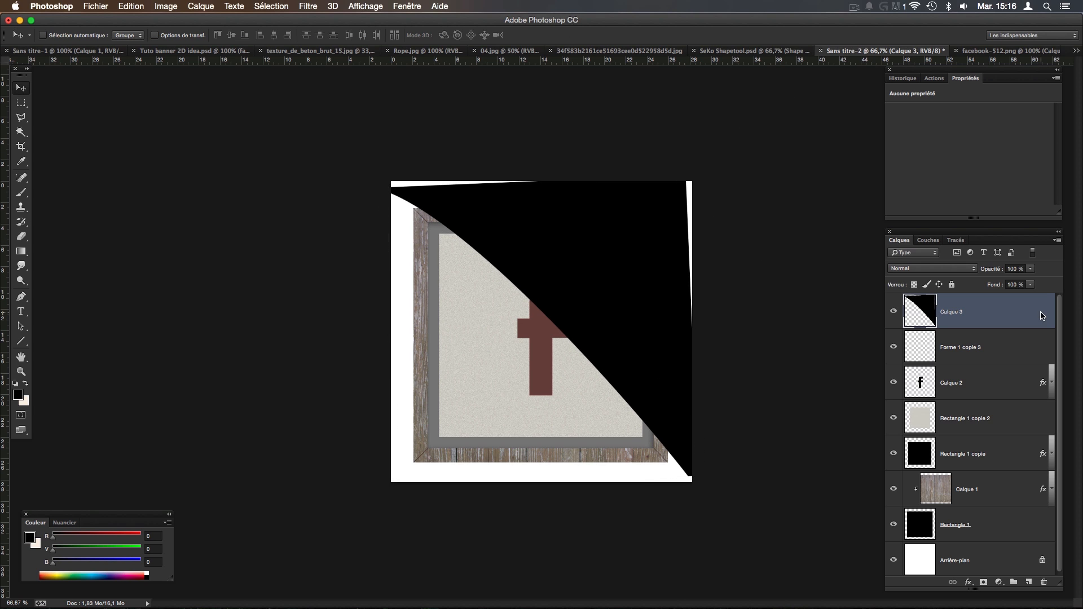
Apply a white colour overlay in Normal mode at 100% opacity to Calque 3 and rasterize its layer style.
double_click(1043, 316)
click(662, 466)
click(919, 370)
drag(804, 427, 654, 336)
click(953, 334)
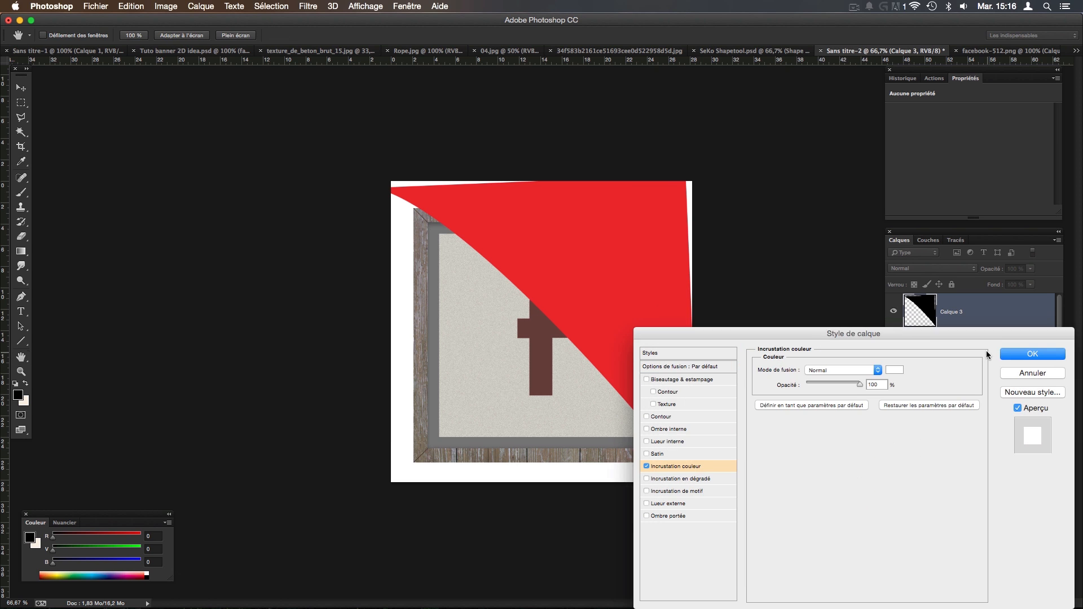
key(Return)
right_click(996, 314)
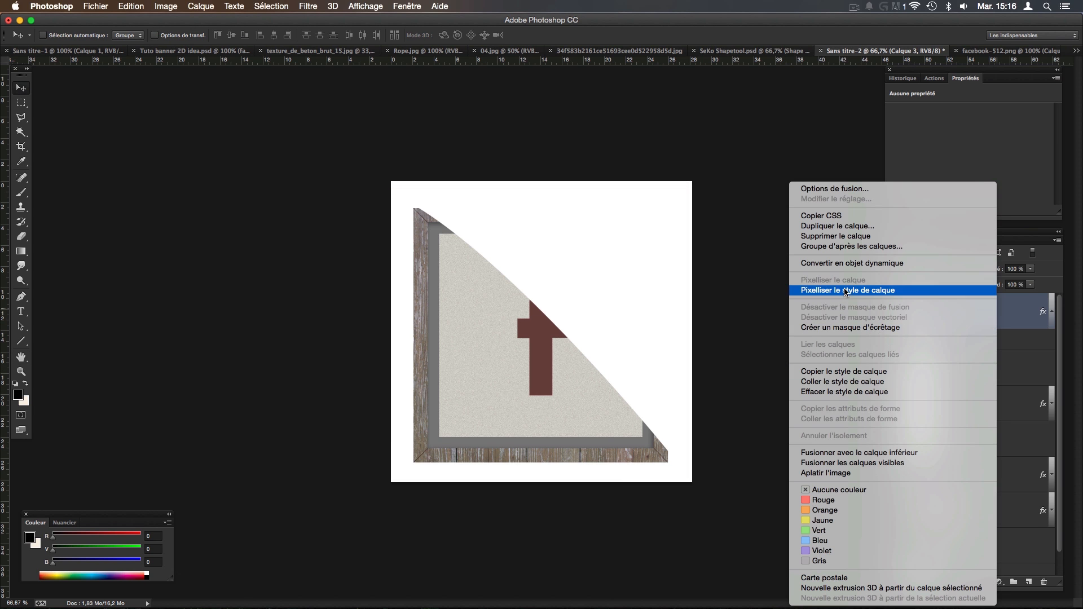
click(914, 290)
Delete the part of Calque 3 lying outside the wooden frame's outer outline, using Rectangle 1 as the selection.
super+click(919, 311)
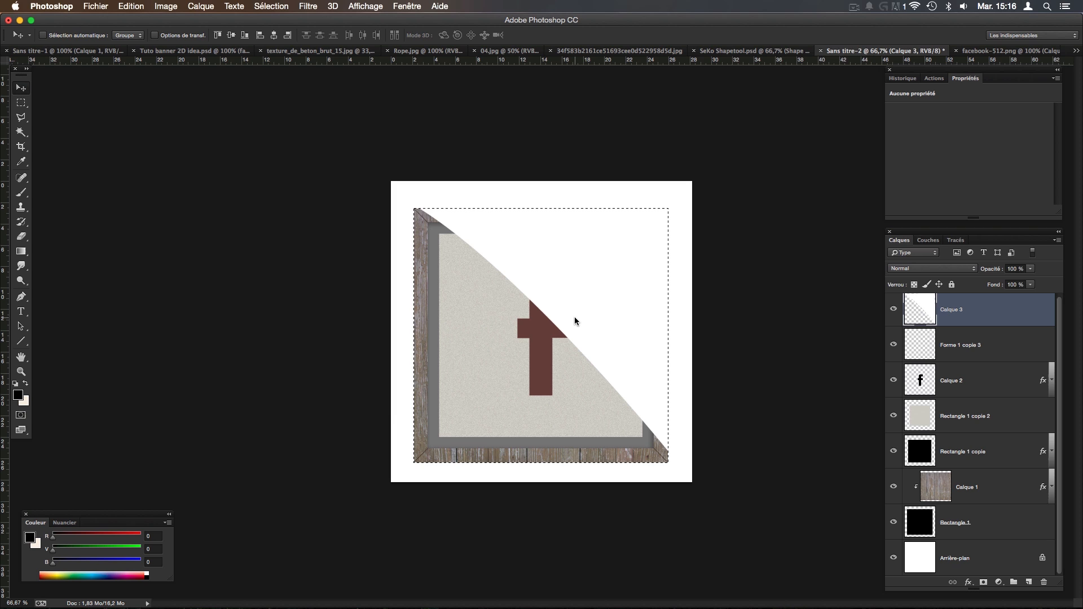
key(super+shift+i)
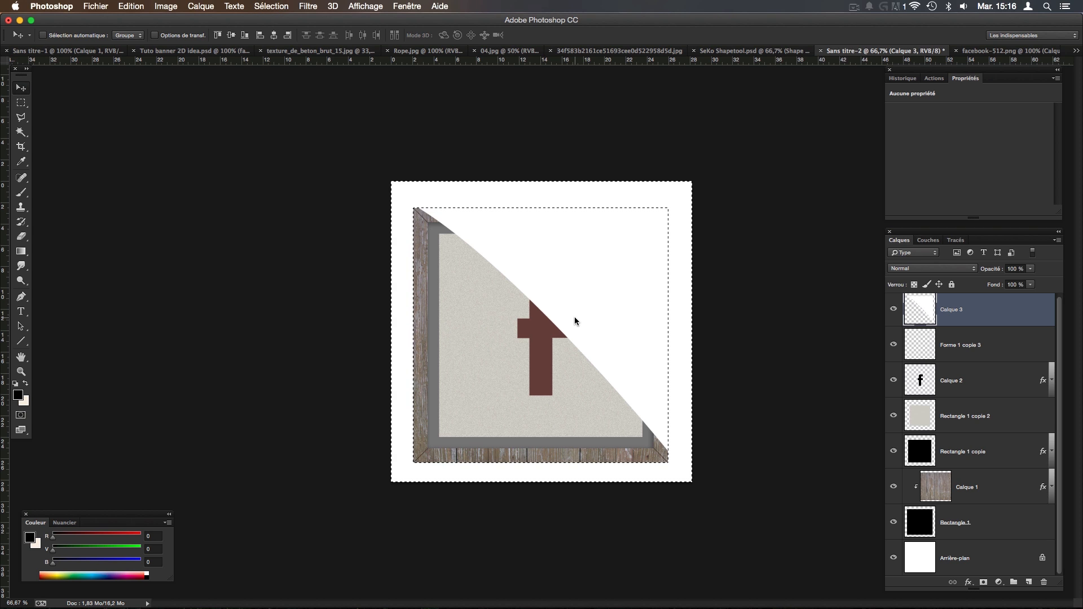
key(super+d)
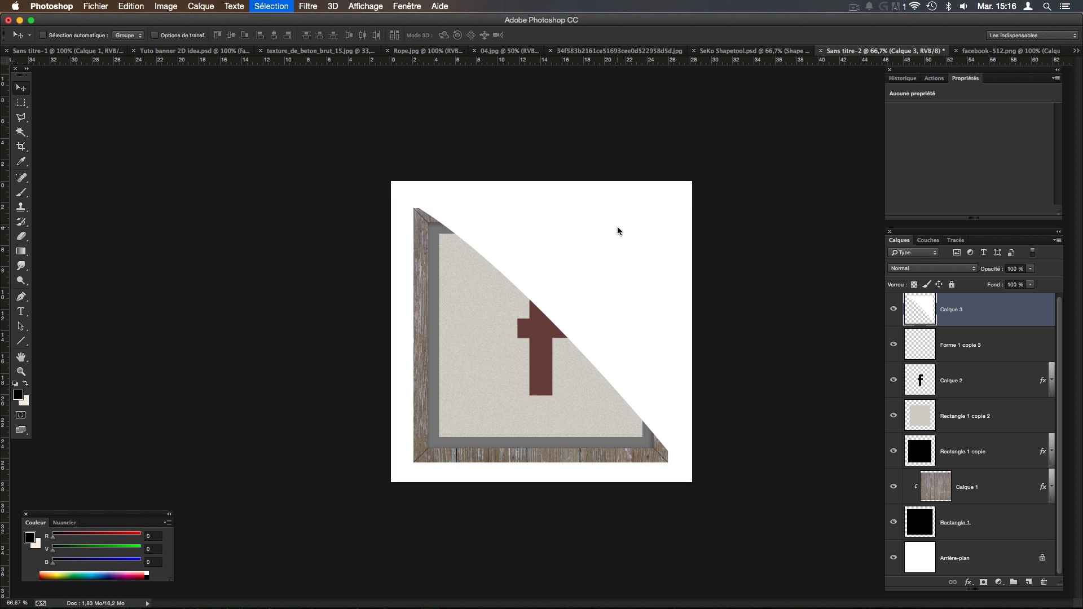
key(Delete)
key(super+d)
drag(651, 298, 637, 305)
key(super+z)
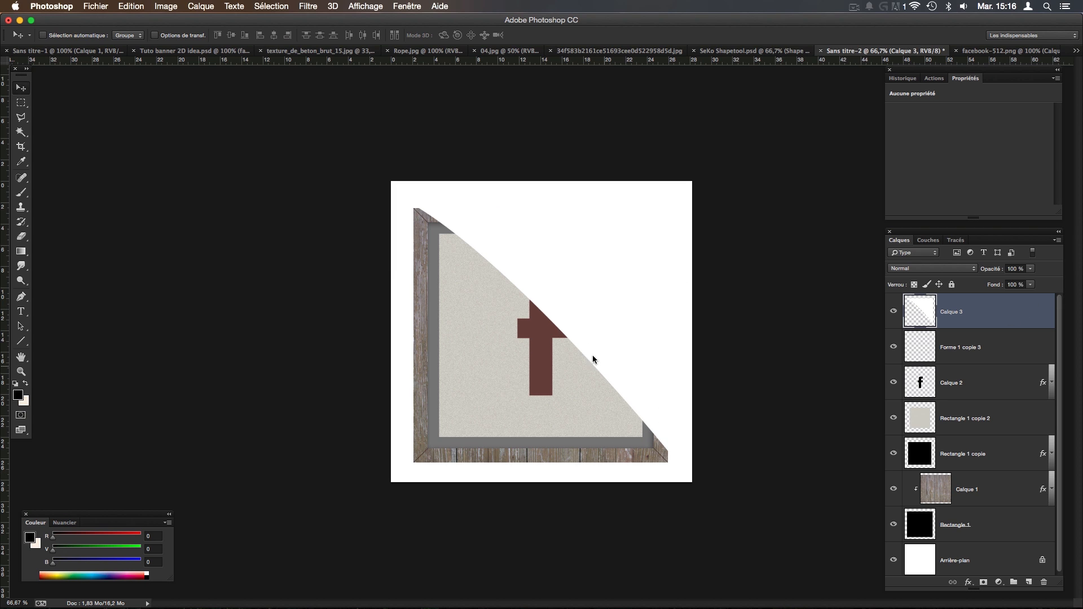
Trim Calque 3 to the frame's inner opening using Rectangle 1 copie's outline, and set the layer's opacity to 7%.
click(894, 418)
click(894, 418)
super+click(922, 455)
key(super+shift+i)
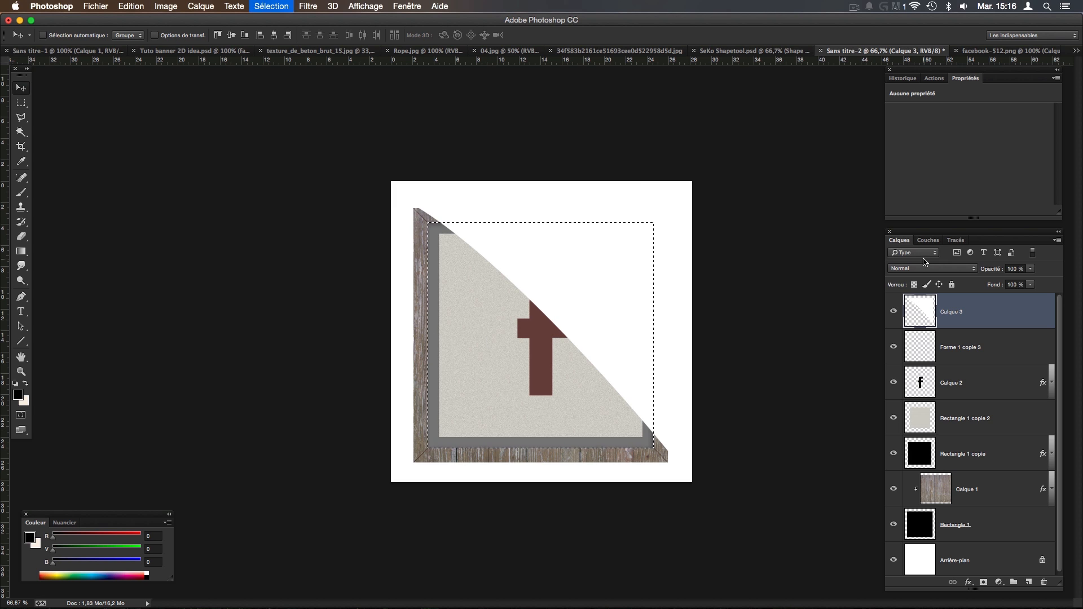
key(Delete)
key(super+d)
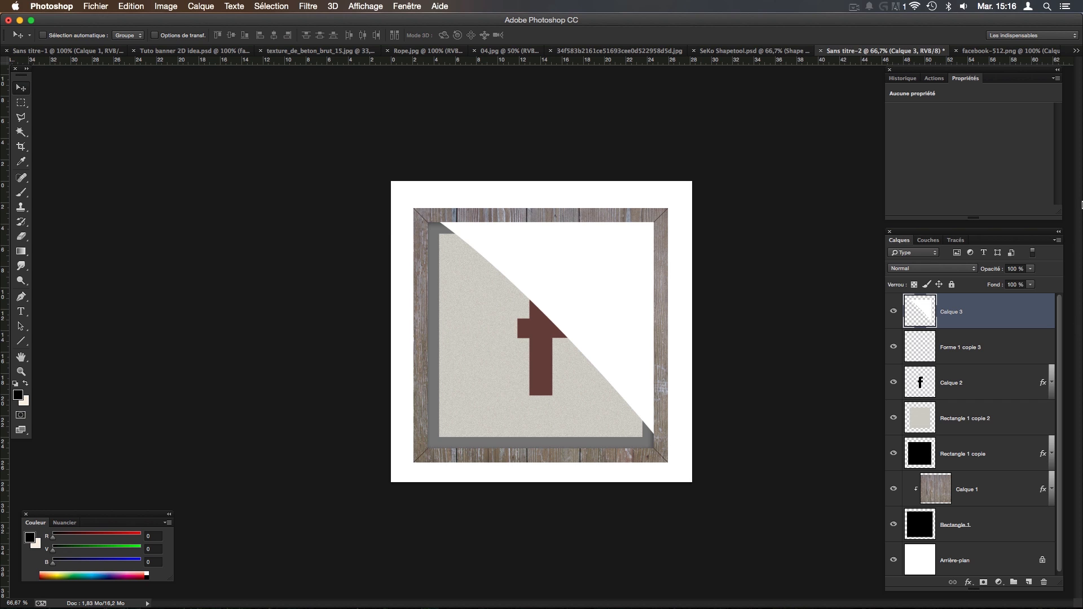
drag(1029, 269, 982, 283)
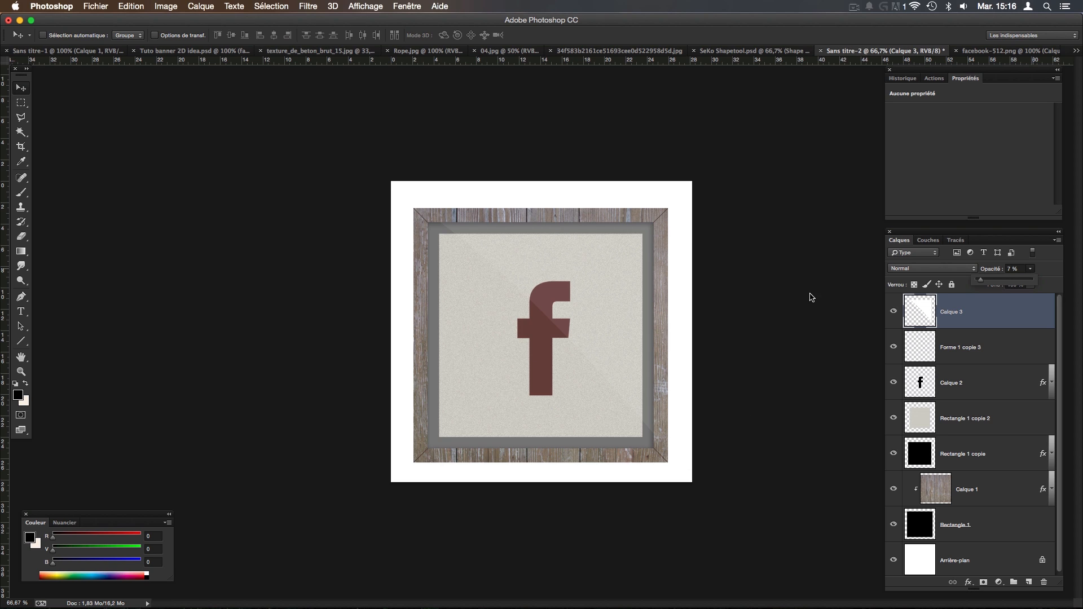
Create a new layer above Calque 3 and load the outline of Rectangle 1 as a selection.
click(1029, 582)
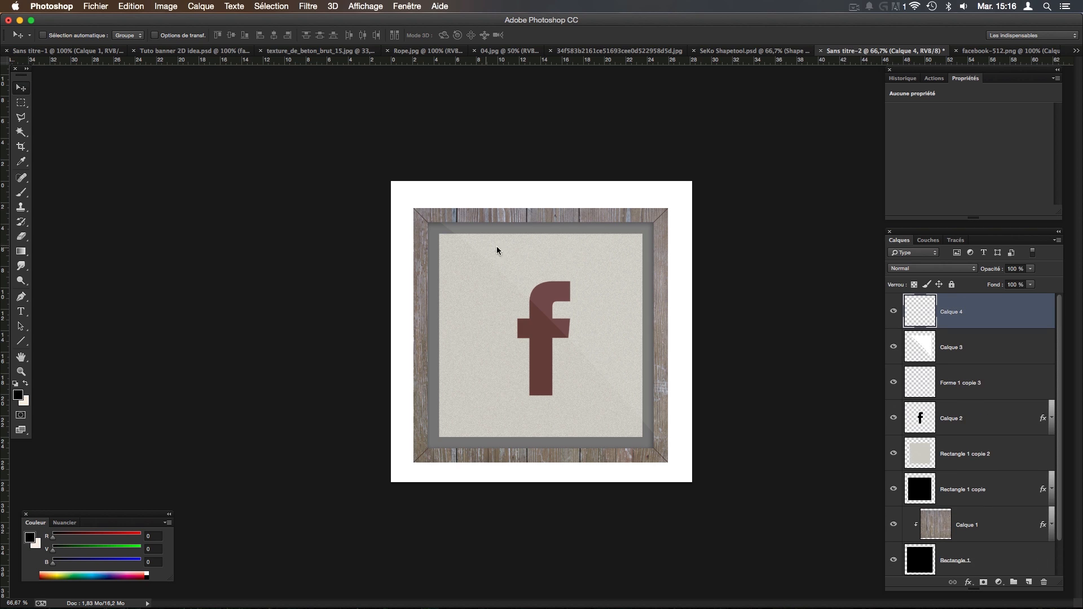
scroll(921, 536, down, 1)
super+click(921, 522)
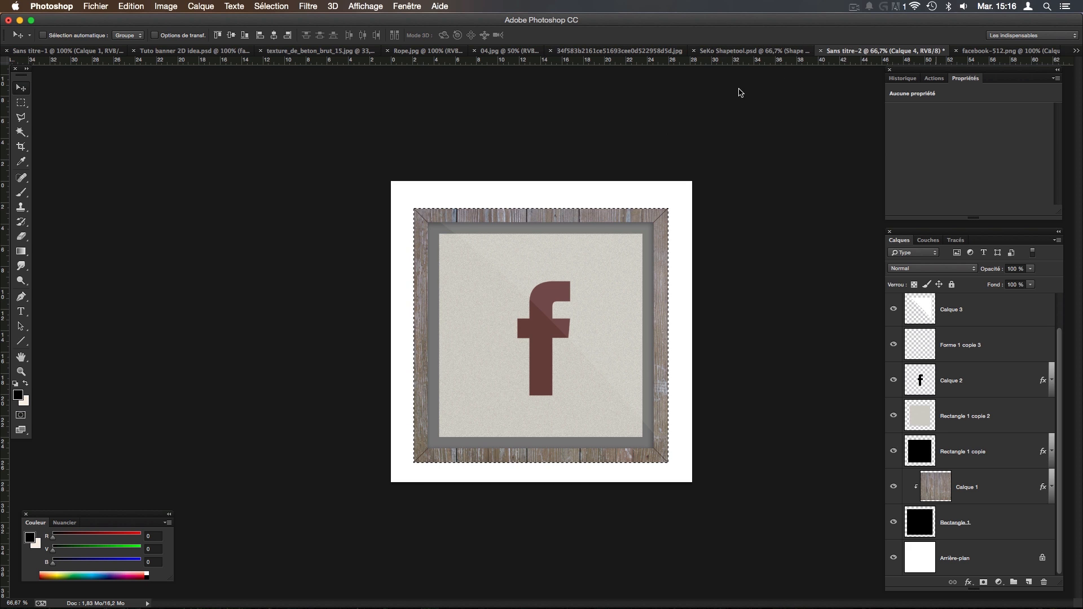
Check the finished sign in Tuto banner 2D idea.psd, and set up a soft round brush of 965 px in Sans titre-2.
click(169, 51)
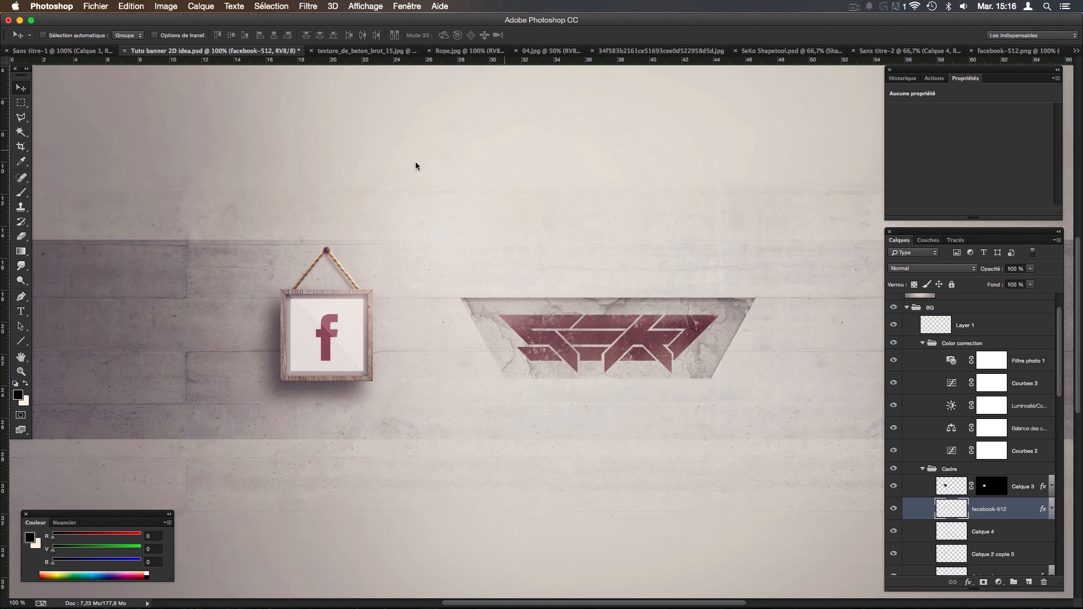
click(1004, 50)
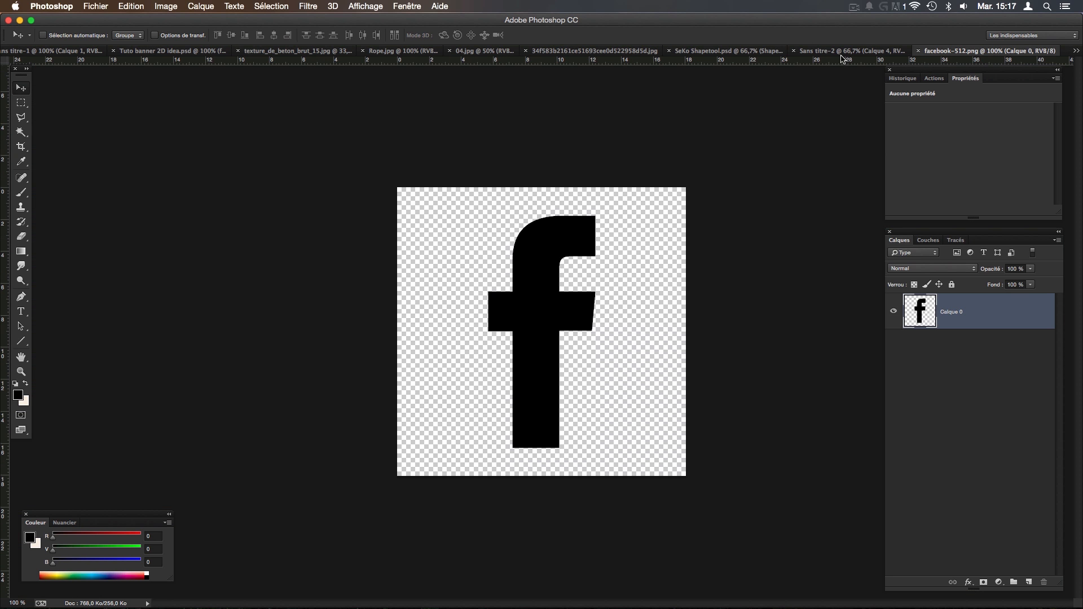
click(841, 52)
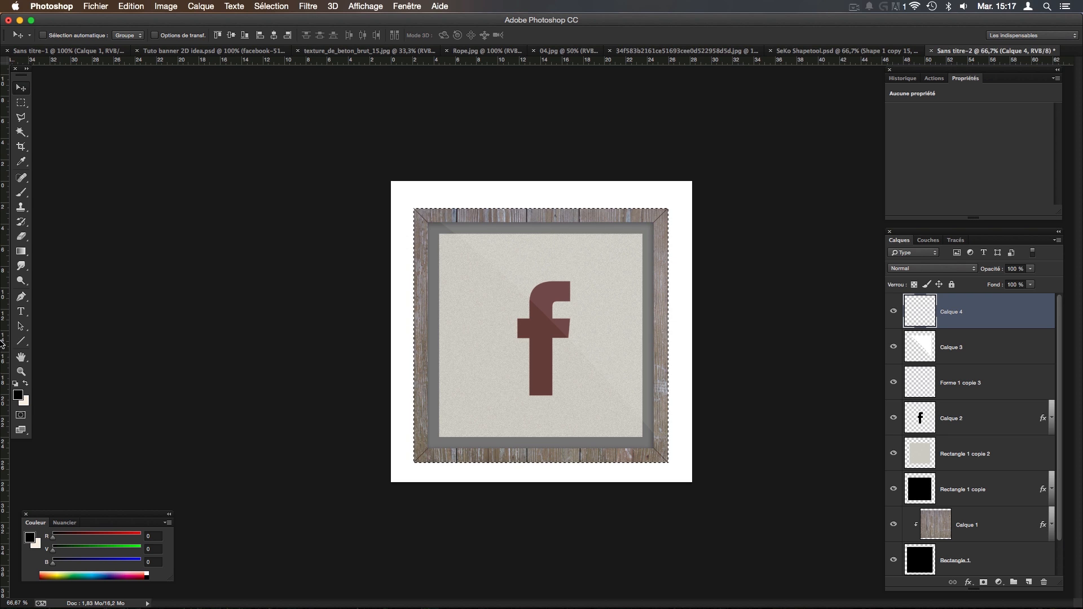
click(21, 192)
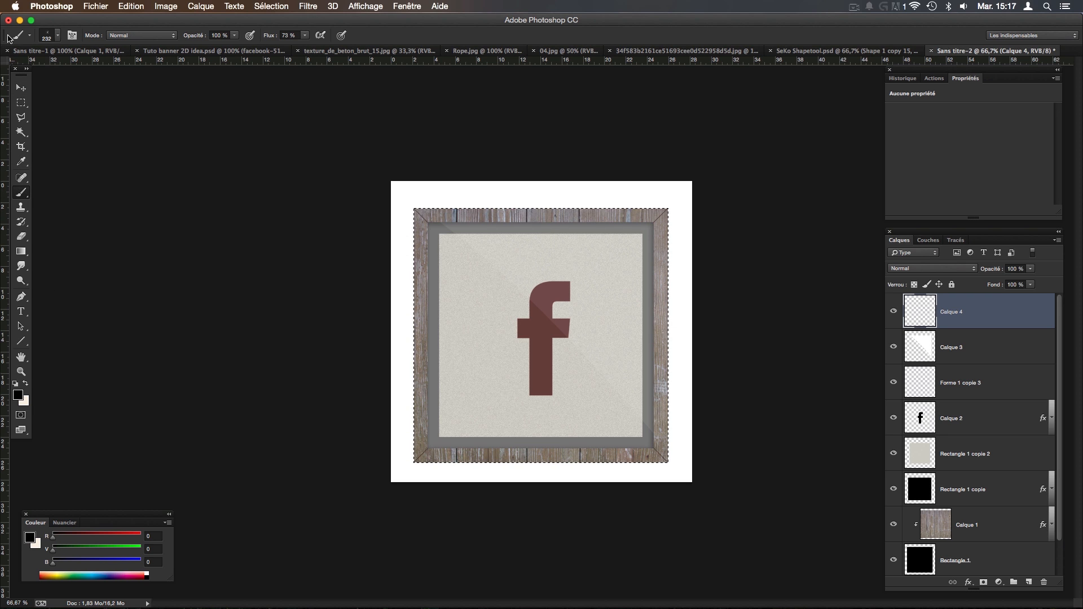
right_click(374, 316)
right_click(589, 261)
drag(672, 288, 648, 287)
drag(730, 353, 729, 322)
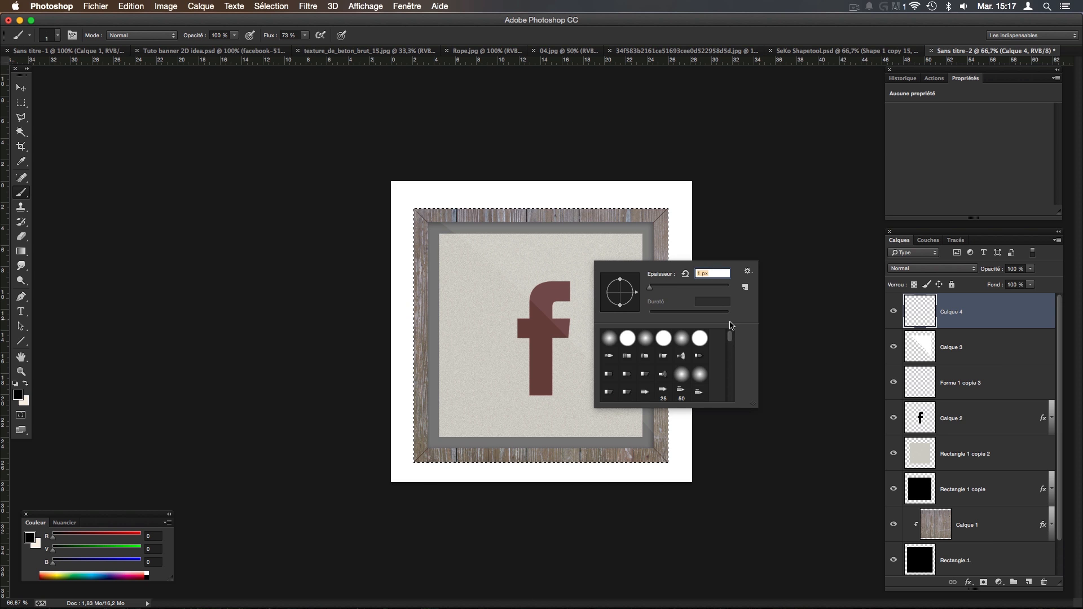
click(683, 338)
click(576, 34)
drag(522, 271, 627, 265)
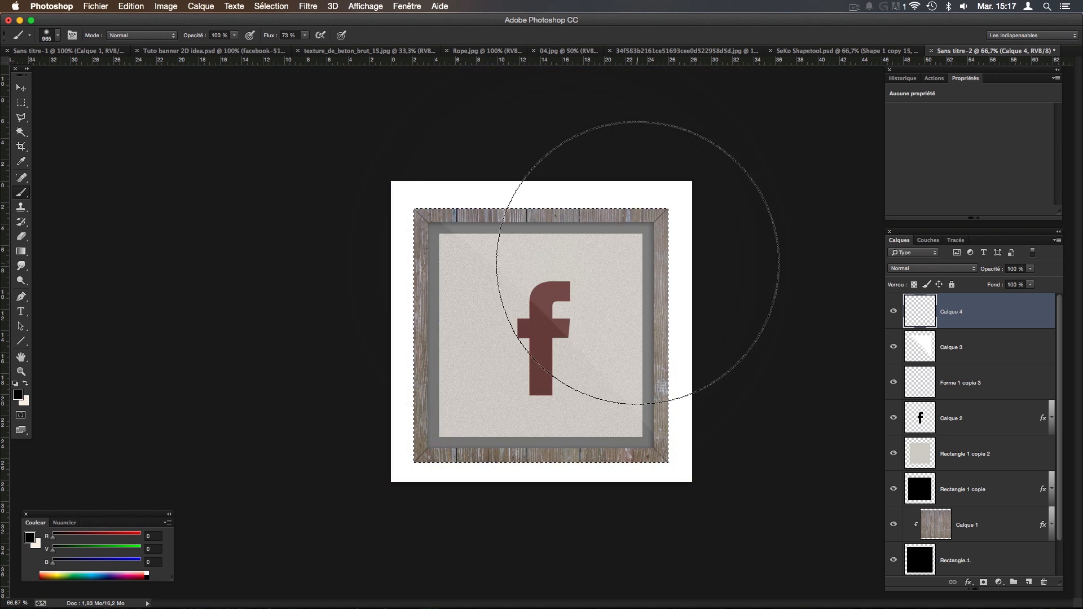
Make cream fbf0e5 the foreground colour and dab a soft highlight over the frame's upper-right corner on Calque 4.
click(26, 384)
click(18, 395)
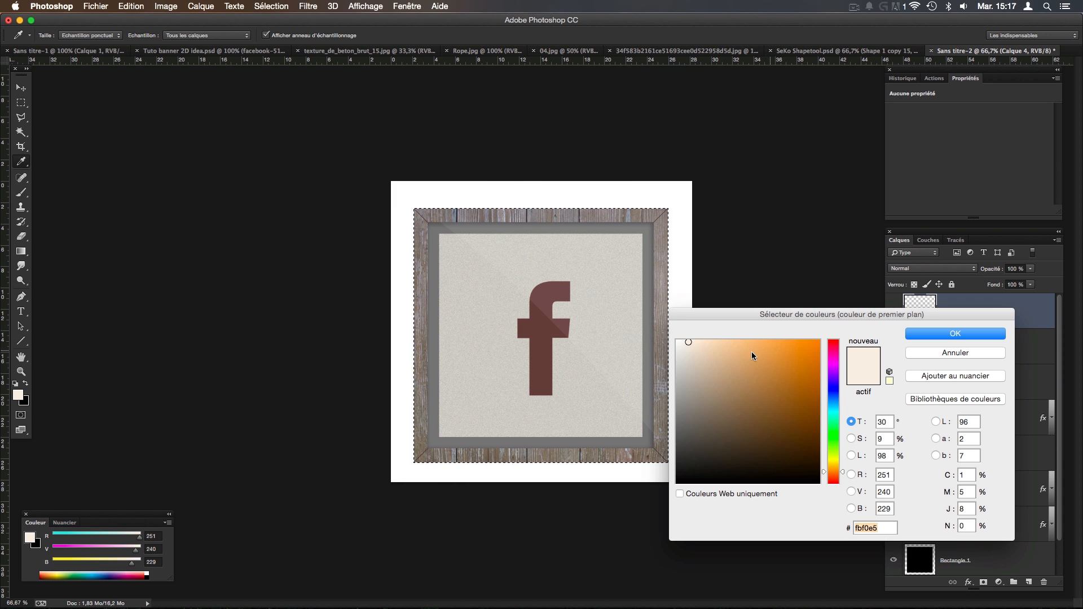
click(989, 334)
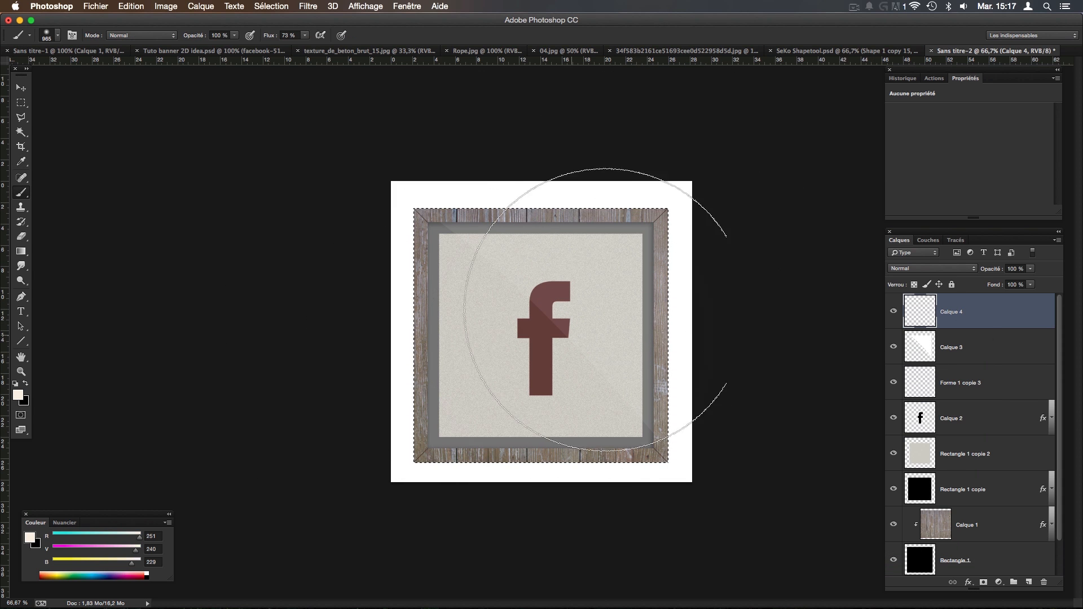
click(19, 396)
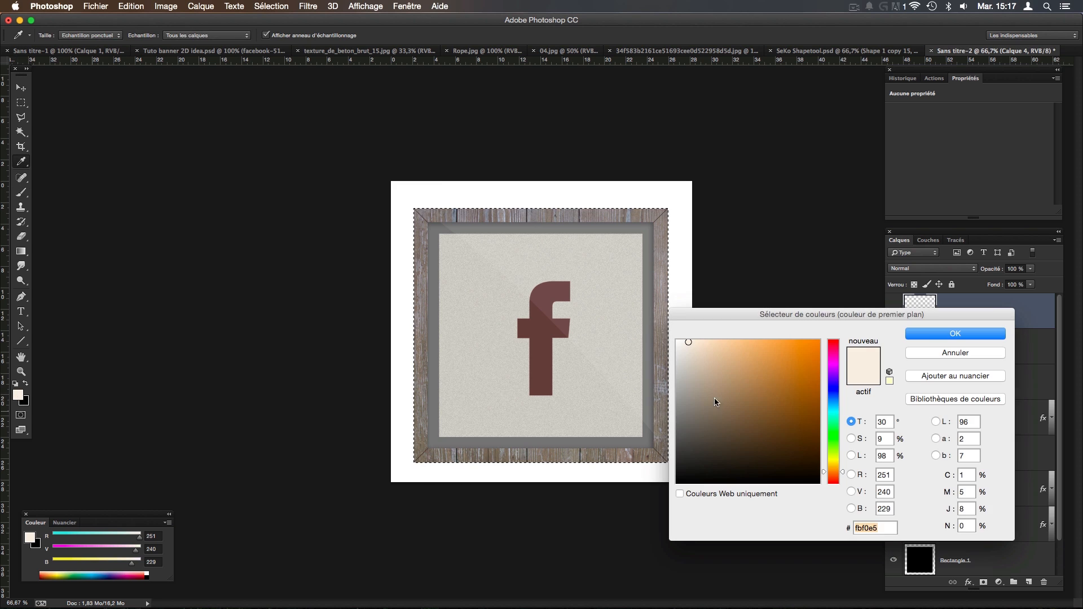
click(937, 355)
click(652, 216)
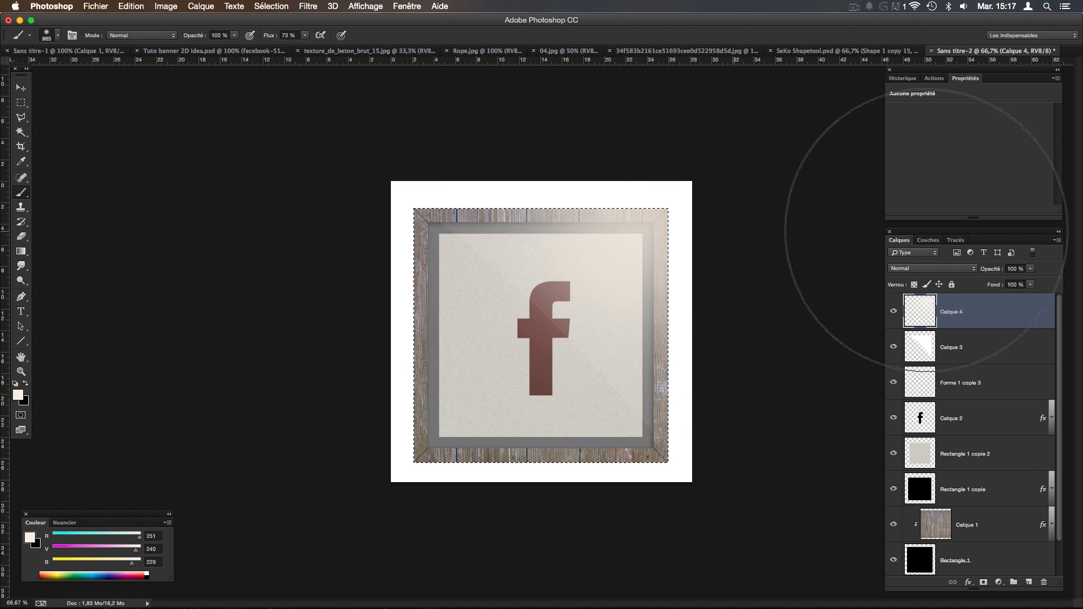
Set Calque 4's opacity to 31%, clear the selection, and compare the highlight hidden and shown.
drag(1031, 268, 998, 282)
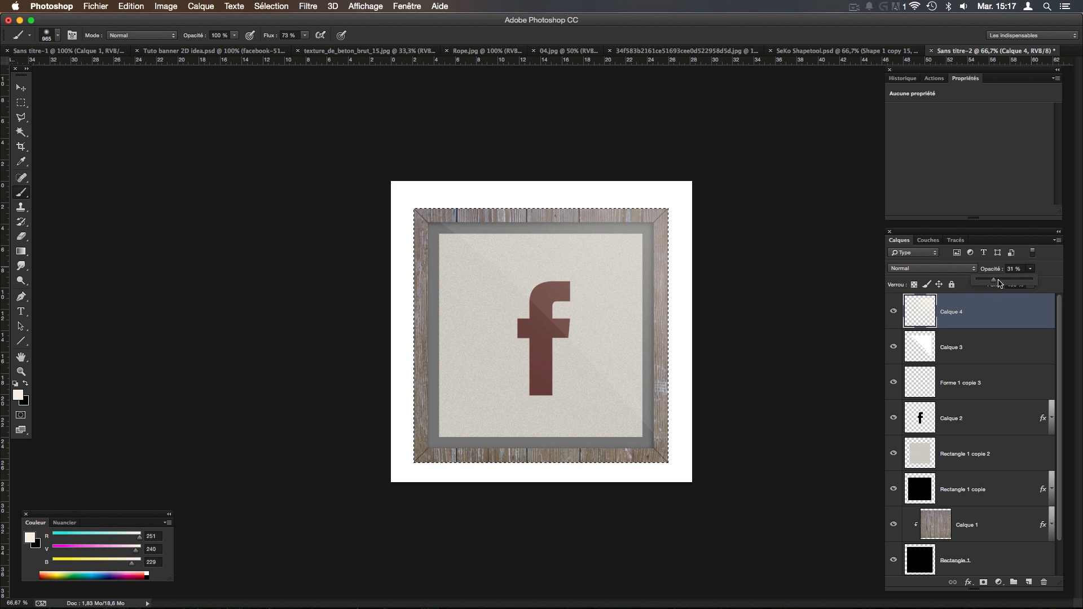
key(super+d)
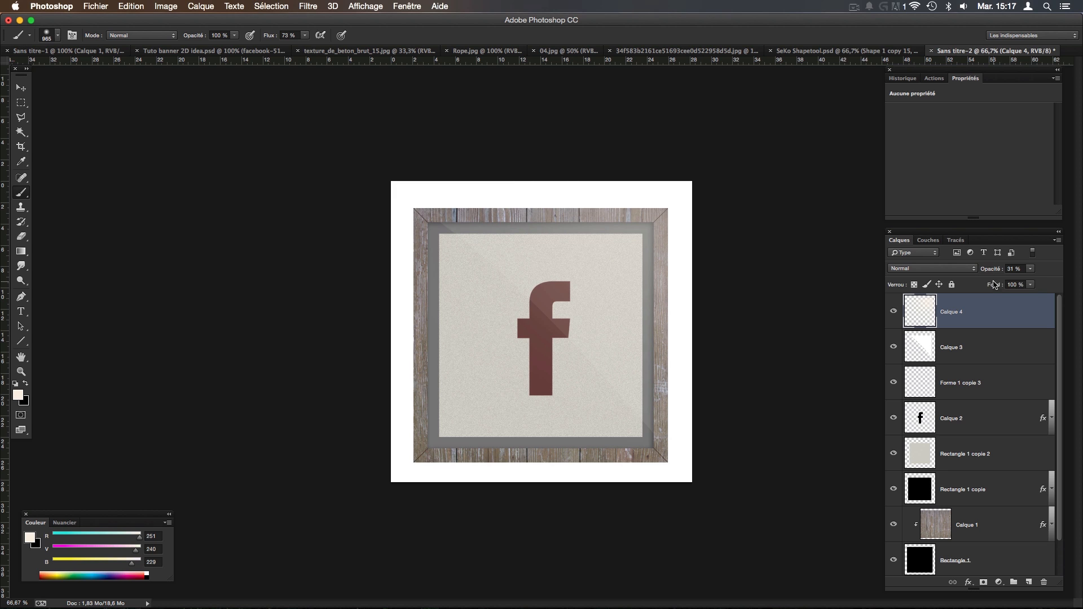
click(890, 311)
click(890, 310)
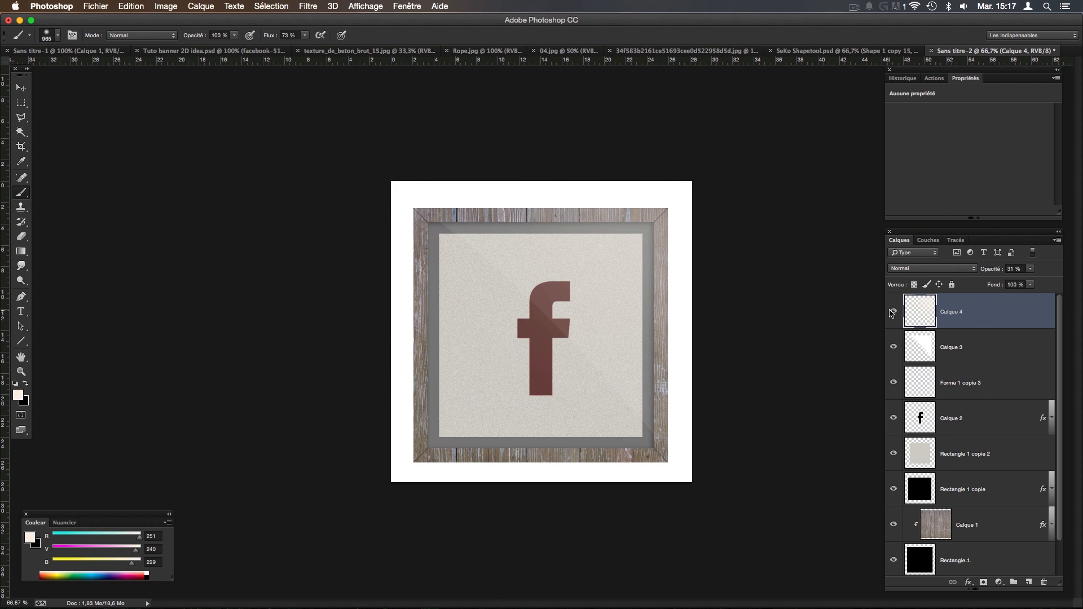
Group all layers from Calque 4 down to Rectangle 1 and name the group Cadre.
click(21, 87)
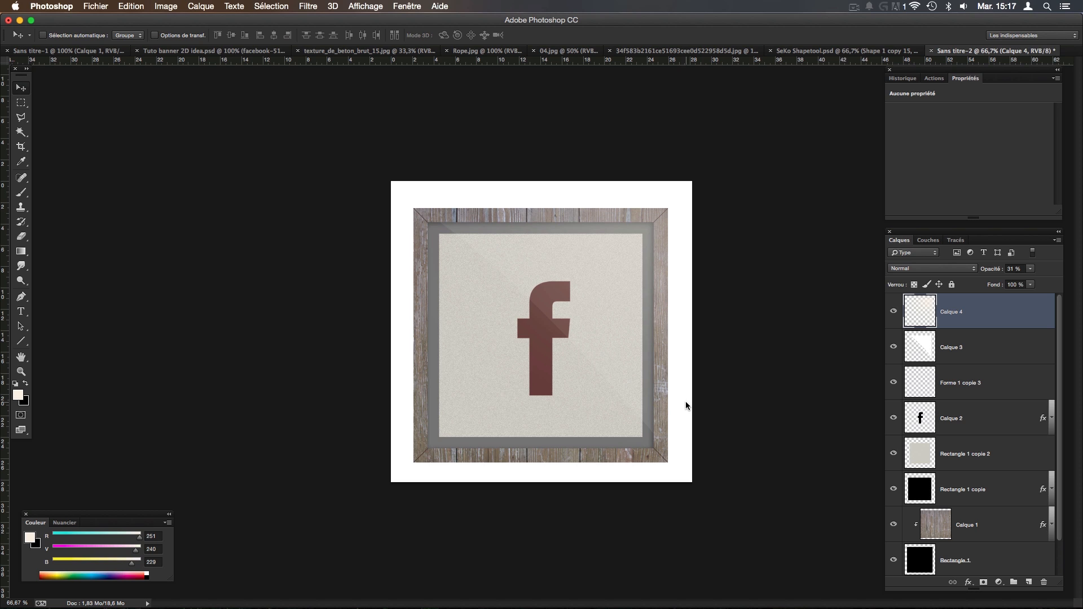
scroll(960, 420, down, 1)
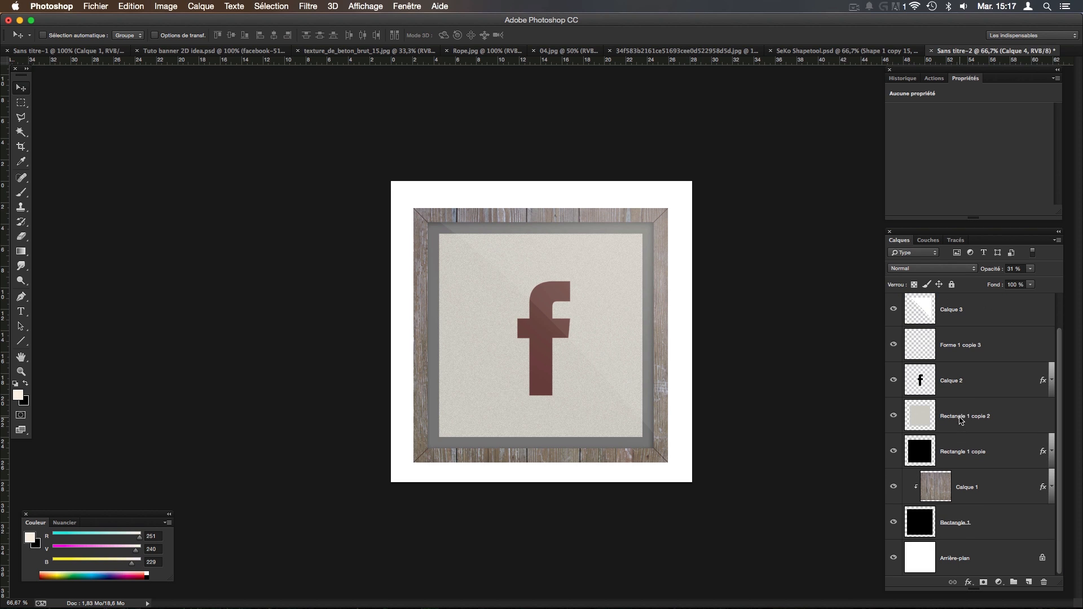
shift+click(979, 529)
drag(984, 423, 1014, 584)
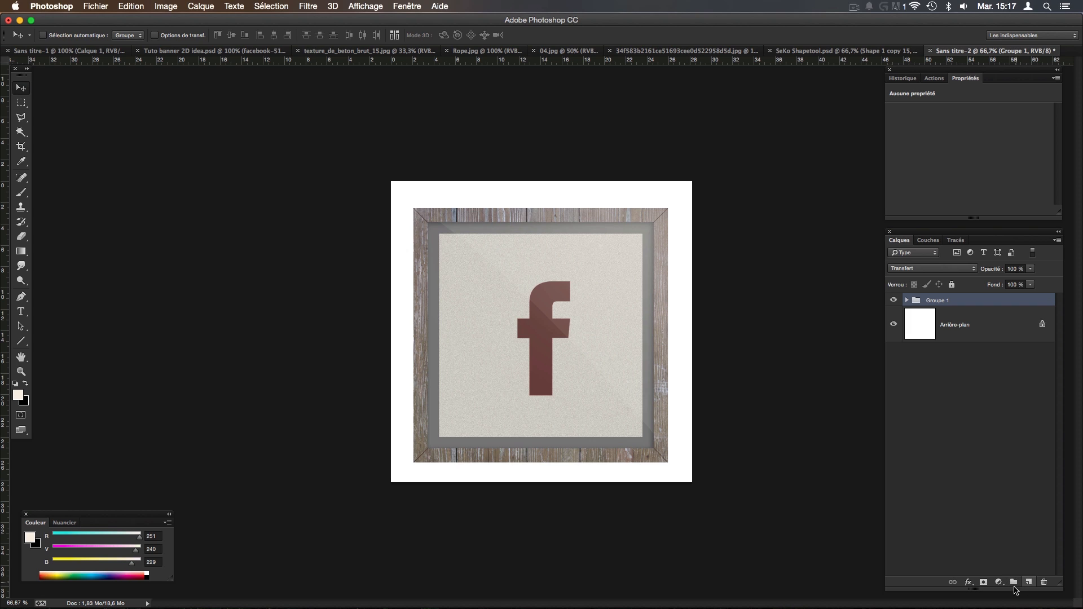
double_click(938, 300)
text(Cadre)
key(Return)
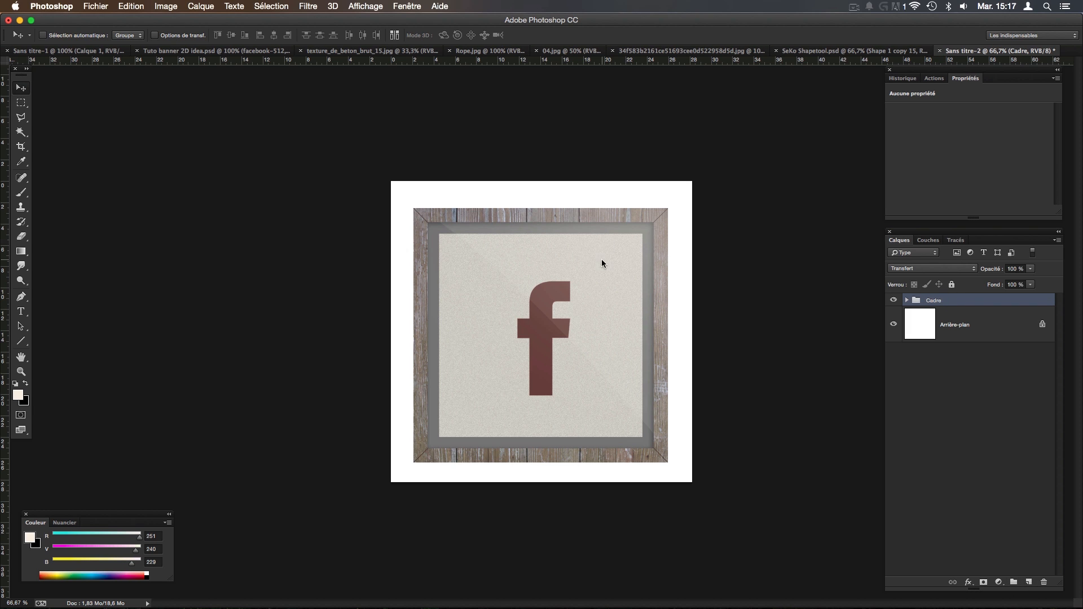
drag(601, 260, 594, 252)
click(82, 50)
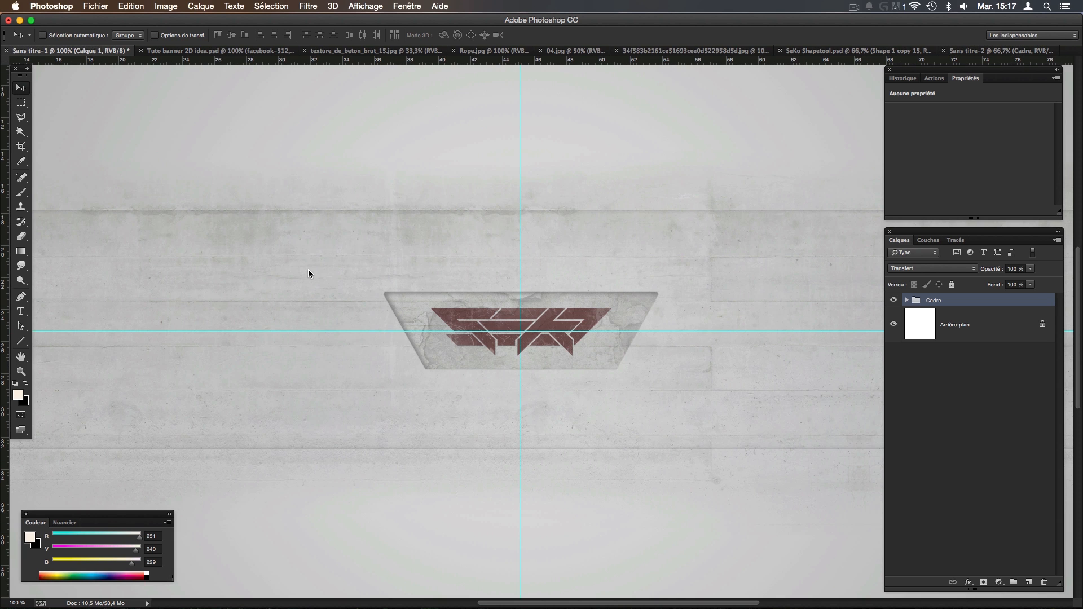
drag(310, 269, 279, 286)
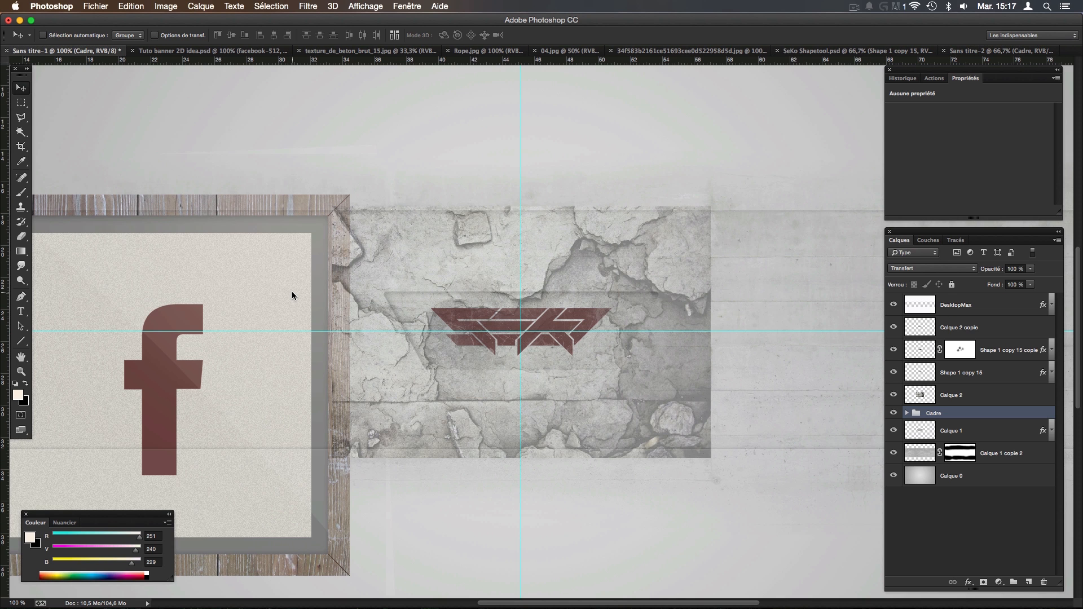
key(super+z)
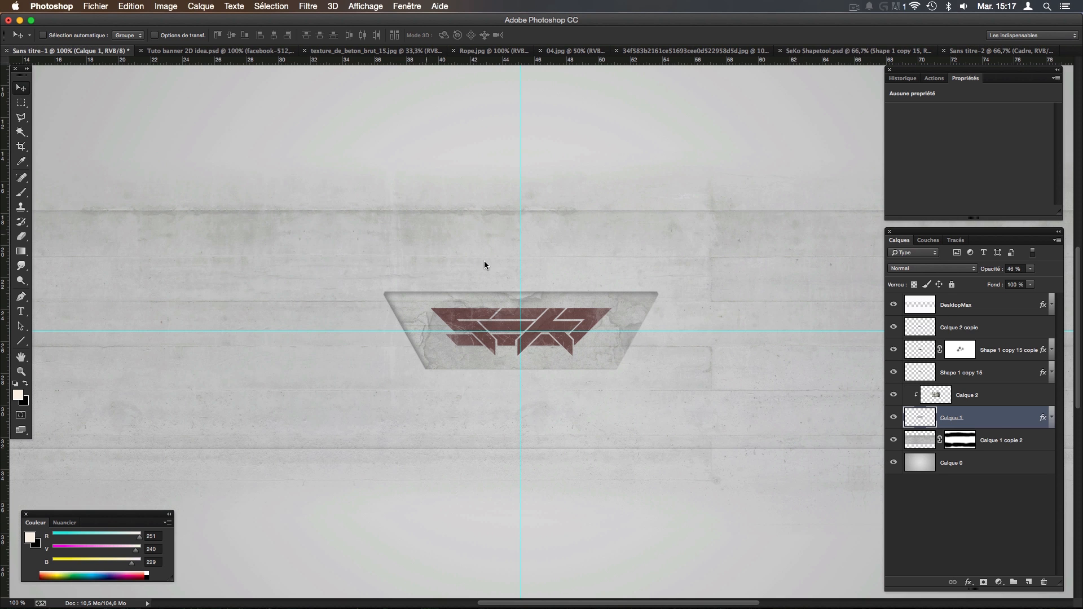
Copy the Cadre group into Sans titre-1 just above Calque 2 copie and scale it down to sit left of the central logo.
click(964, 325)
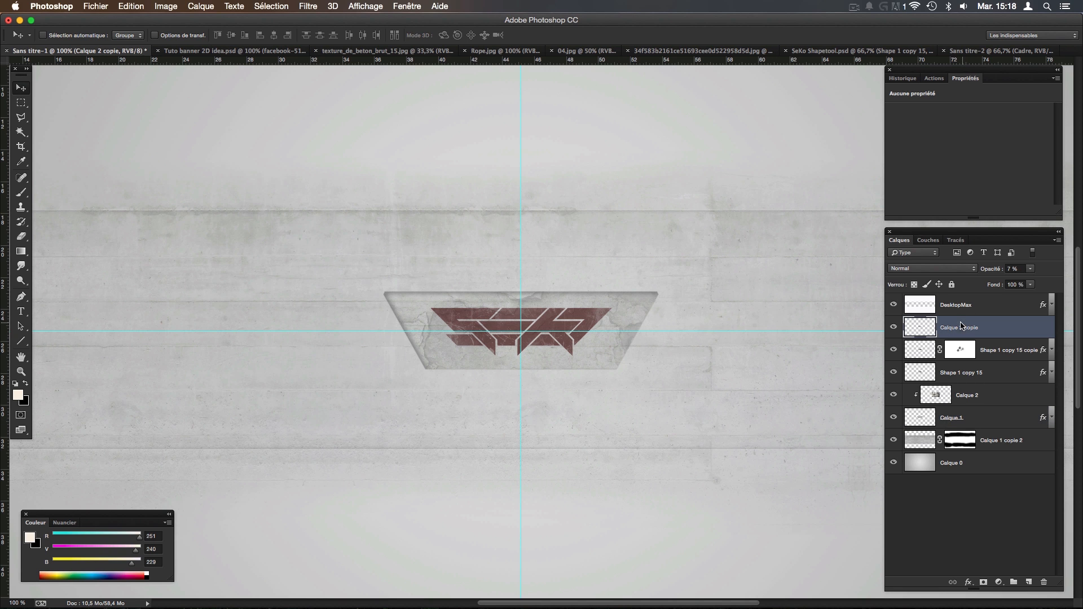
click(975, 51)
drag(640, 264, 375, 361)
key(super+t)
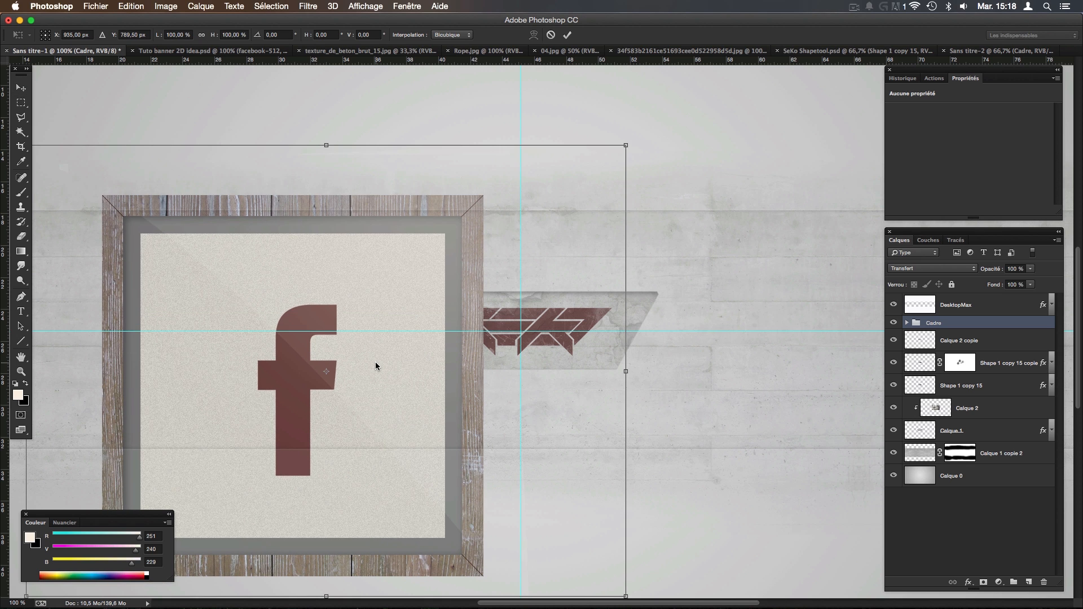
drag(625, 145, 341, 275)
key(Return)
click(906, 323)
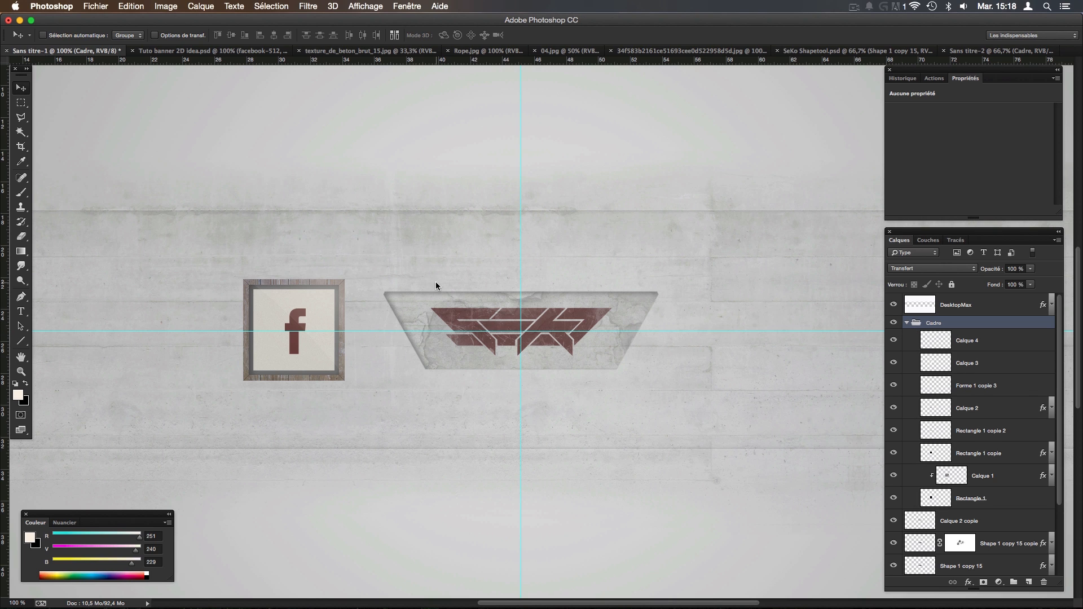
scroll(959, 451, down, 2)
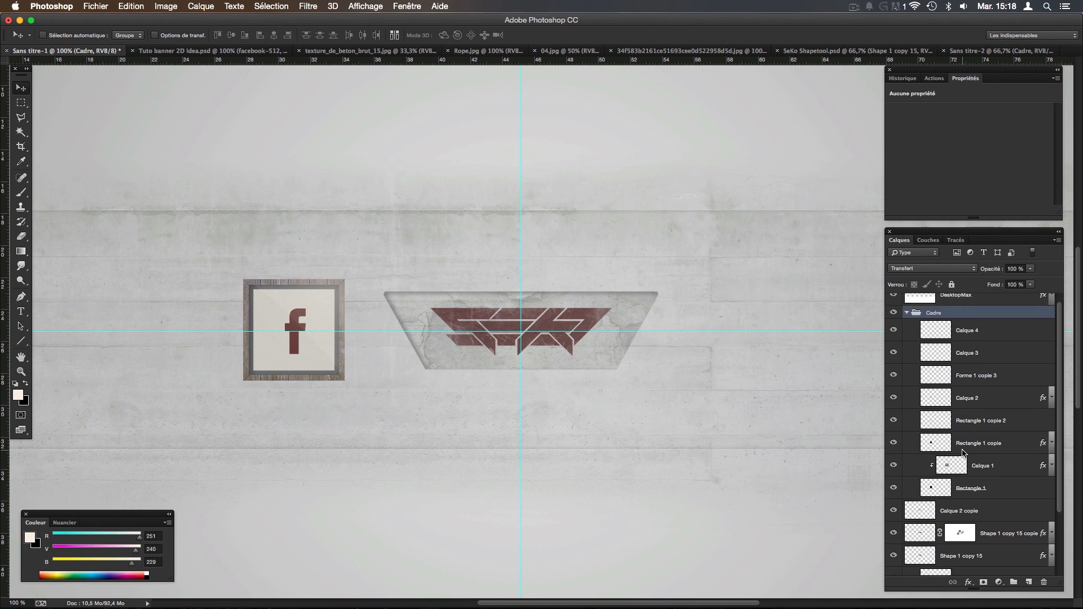
click(894, 470)
double_click(1002, 475)
click(667, 516)
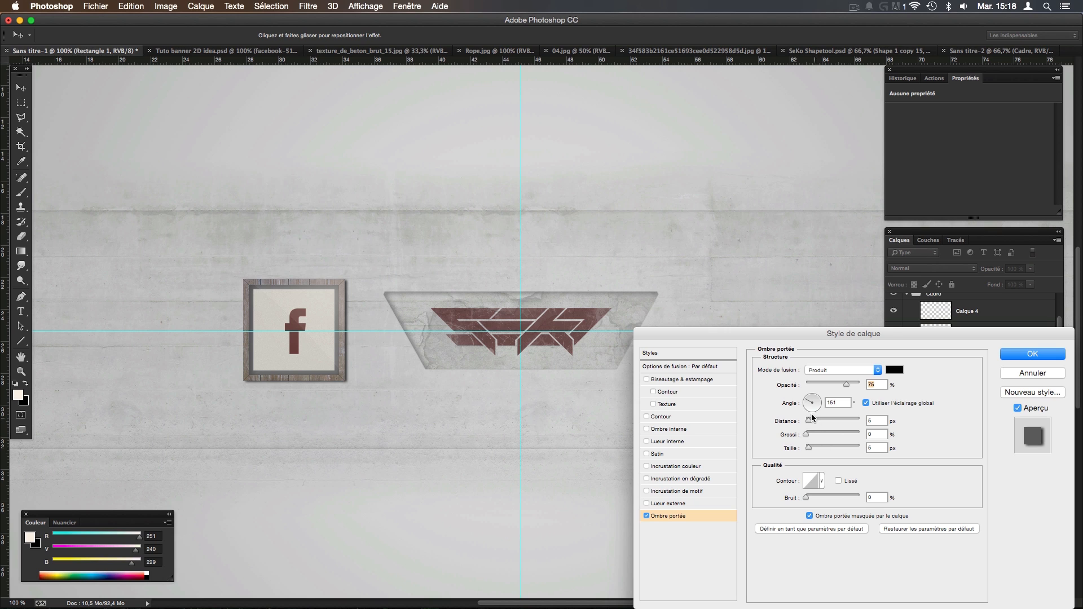
drag(805, 412, 819, 399)
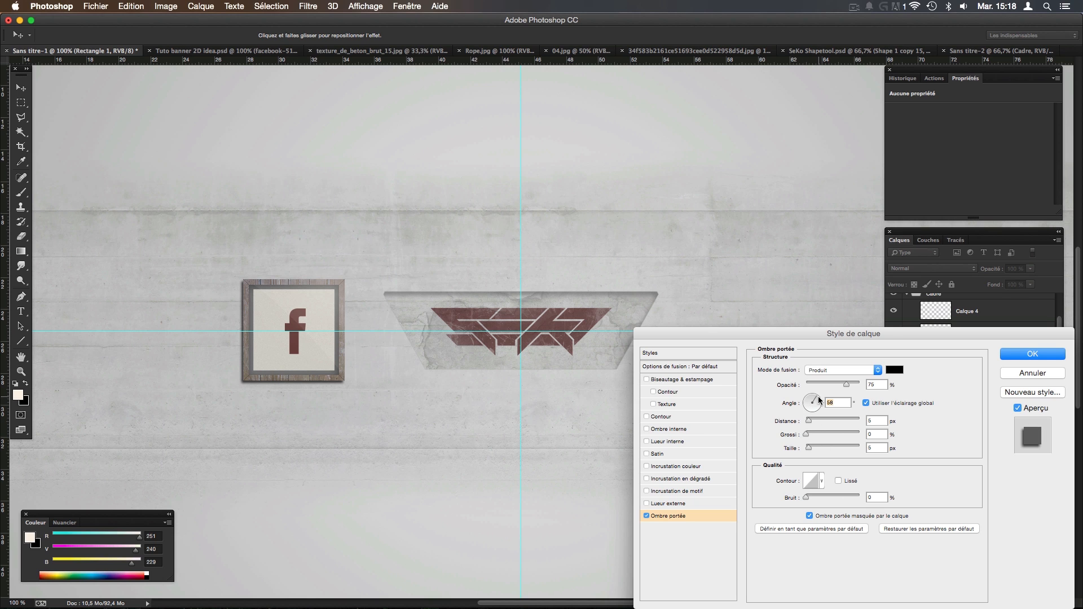
click(1055, 373)
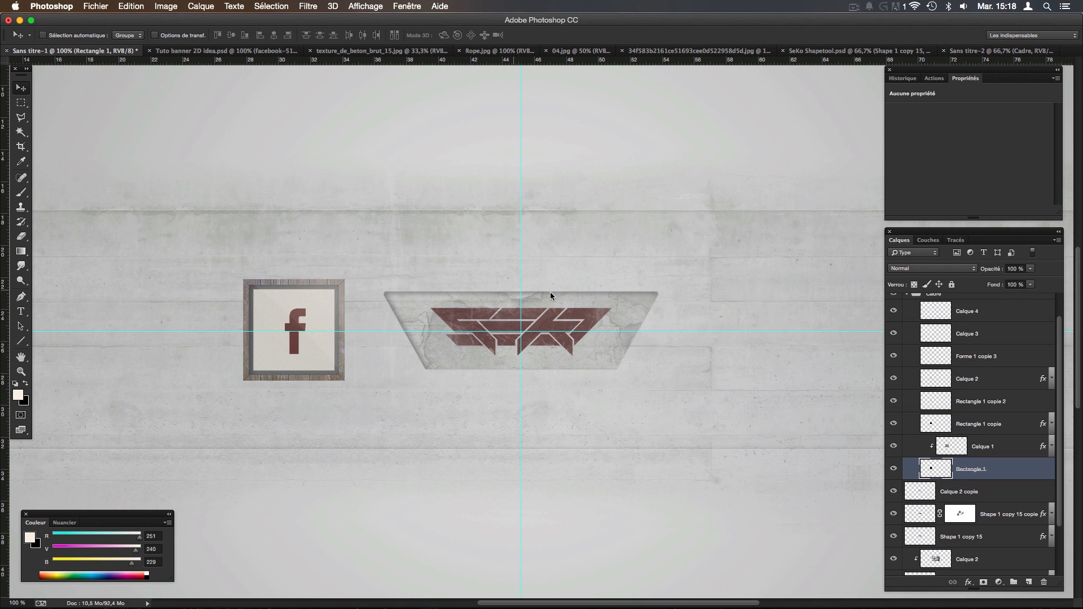
Add a drop shadow to Rectangle 1 in the Cadre group of Sans titre-2, with a size of 43 px.
click(1050, 50)
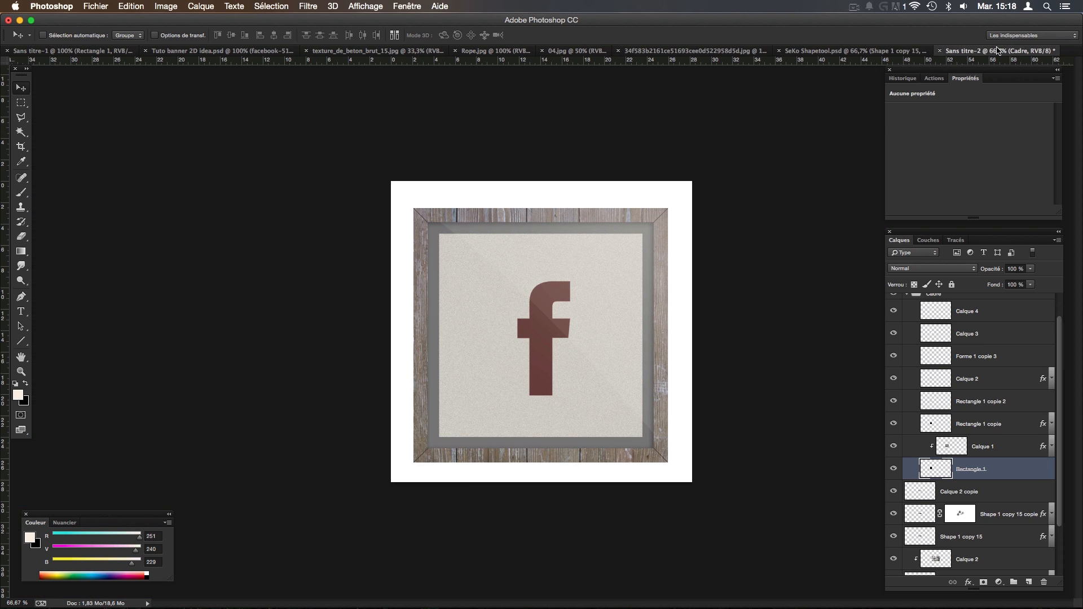
click(906, 300)
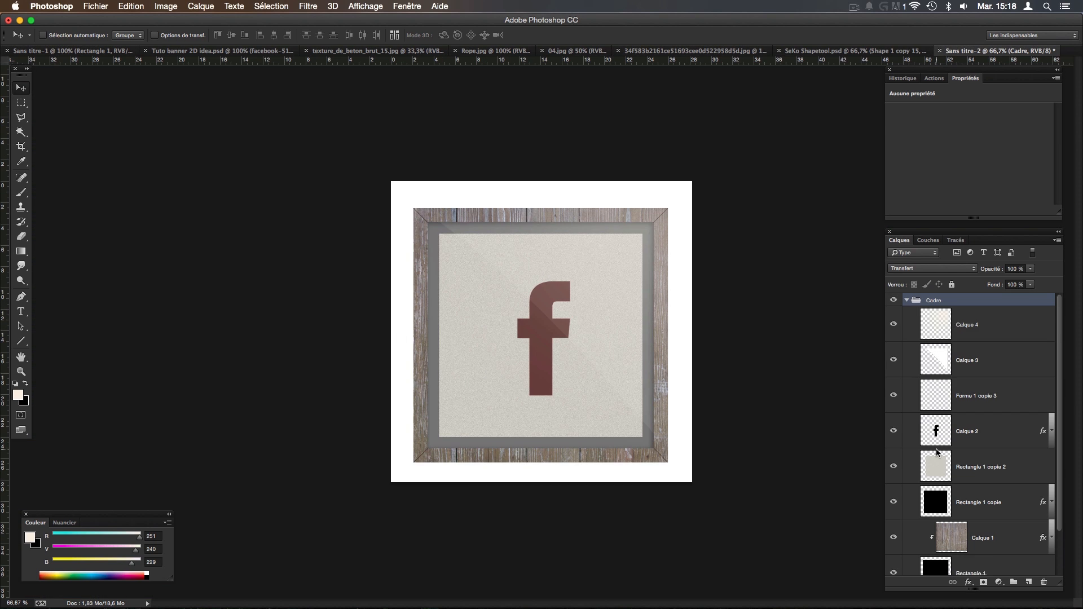
scroll(939, 452, down, 3)
double_click(1030, 526)
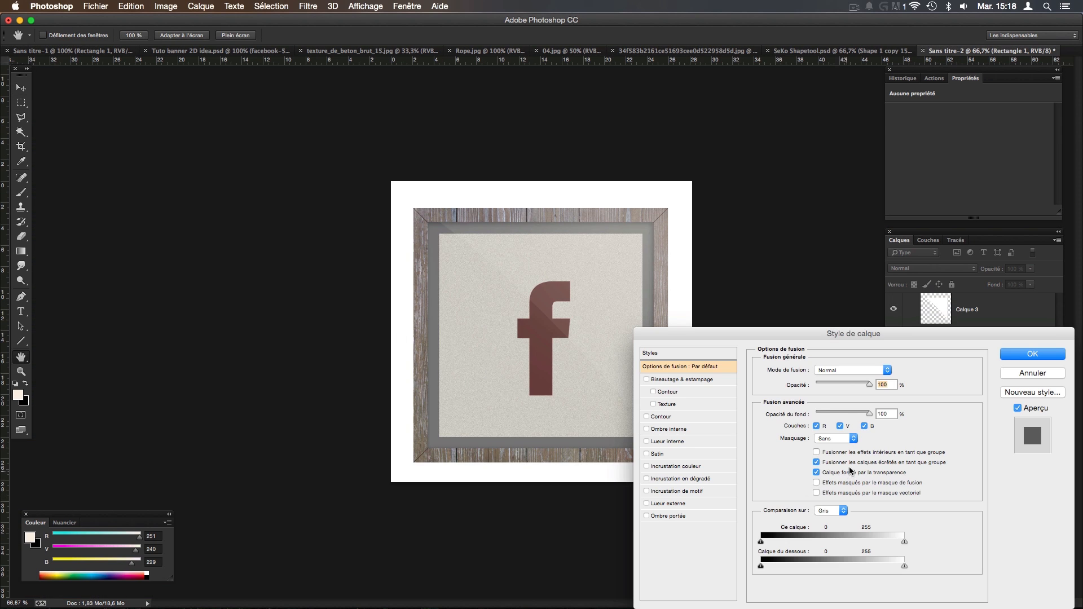
click(665, 516)
click(816, 420)
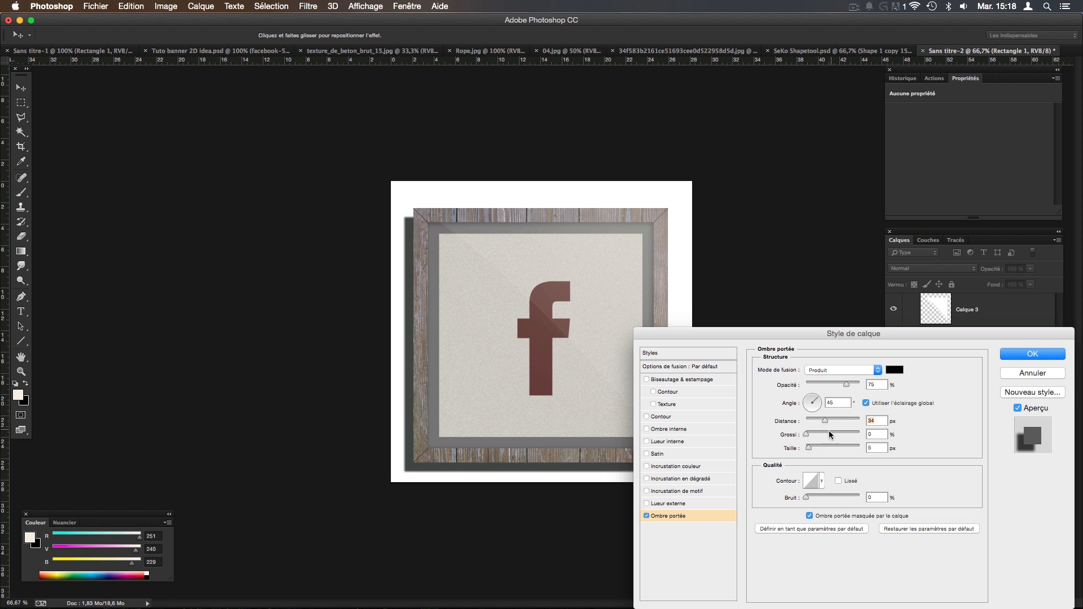
click(809, 420)
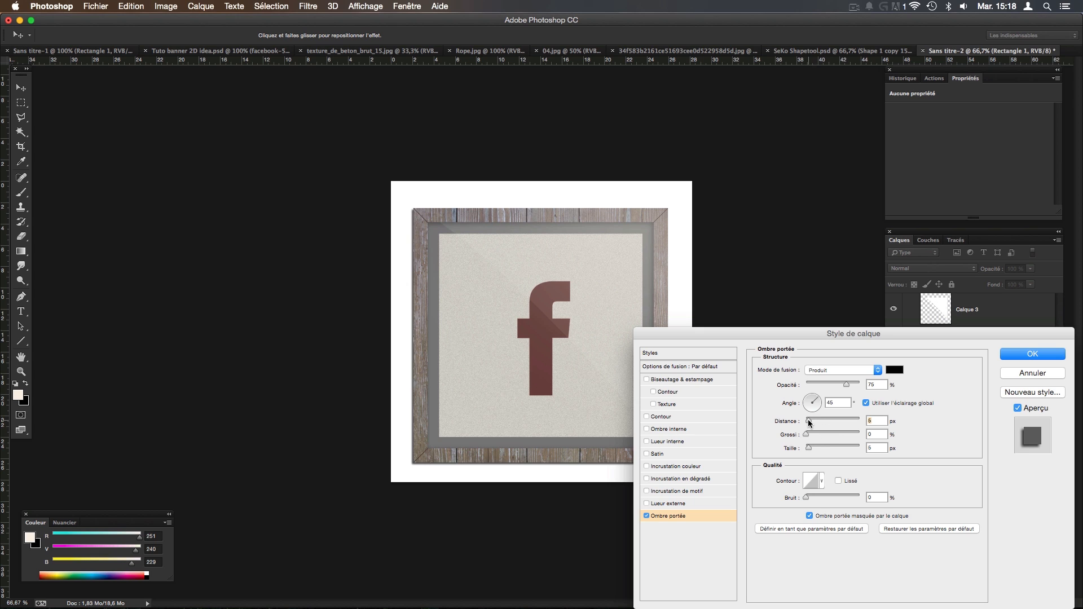
click(827, 445)
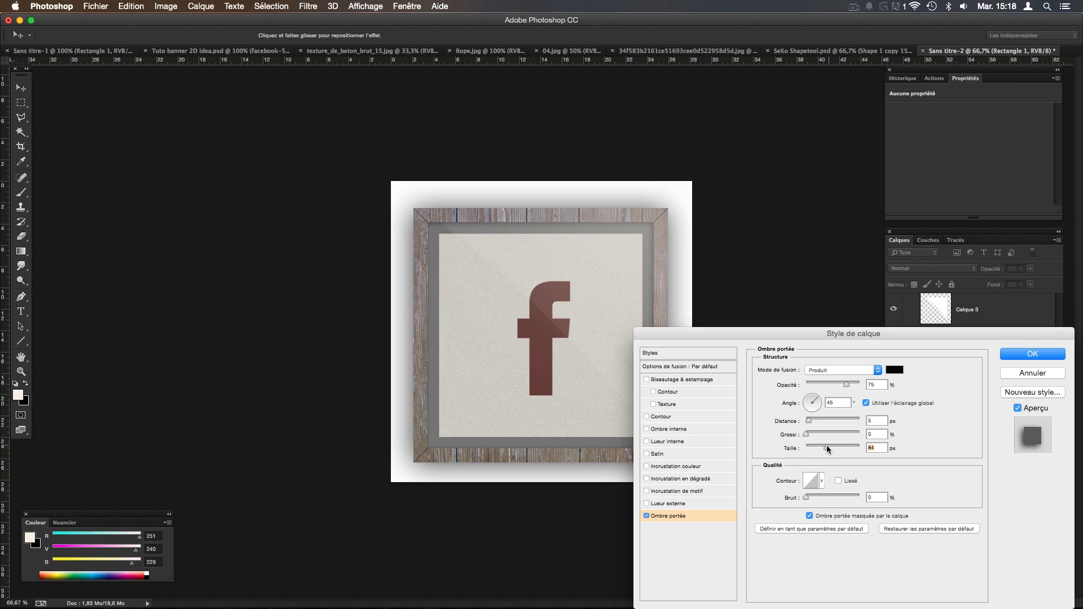
drag(827, 445, 817, 445)
Set the distance of Rectangle 1's drop shadow to 69 px.
click(818, 419)
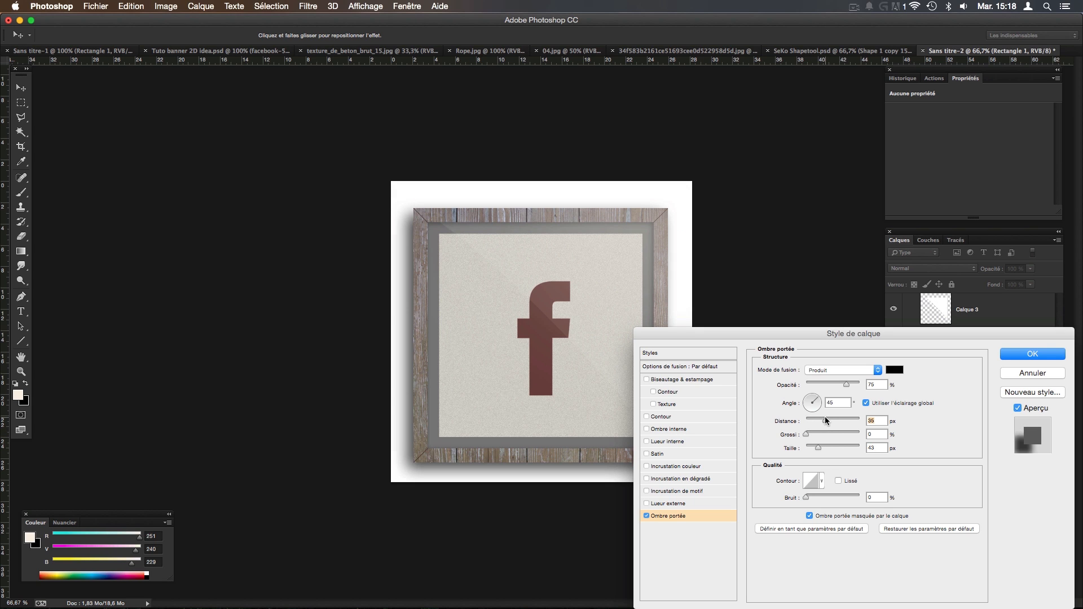
key(Up)
key(Up)
key(Up)
key(Up)
key(Up)
key(Up)
key(Up)
key(Up)
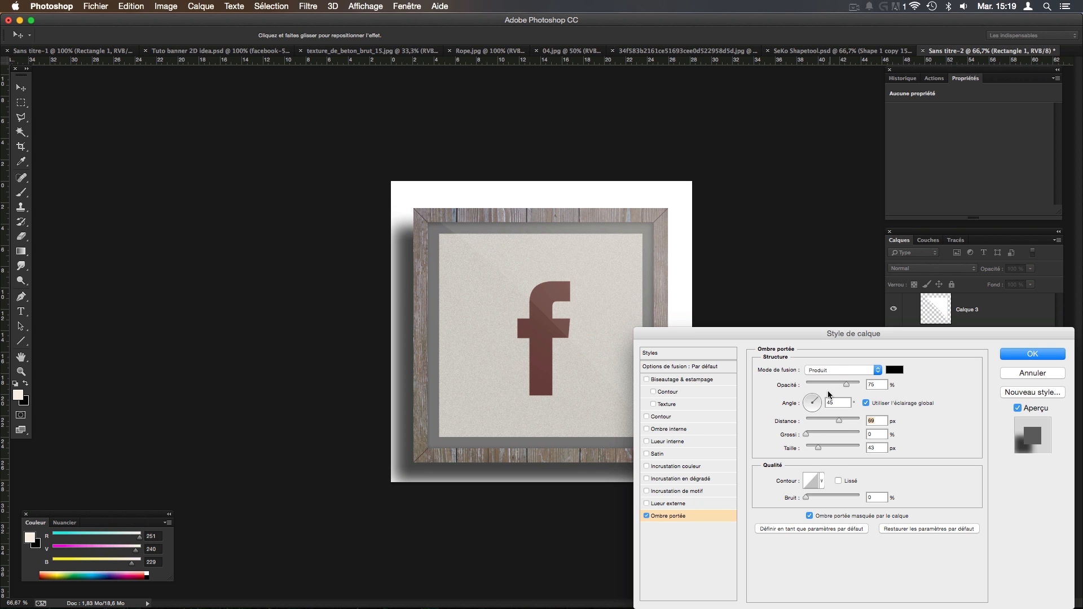
Lower the opacity of Rectangle 1's drop shadow to 56% and apply the layer style.
drag(846, 383, 836, 382)
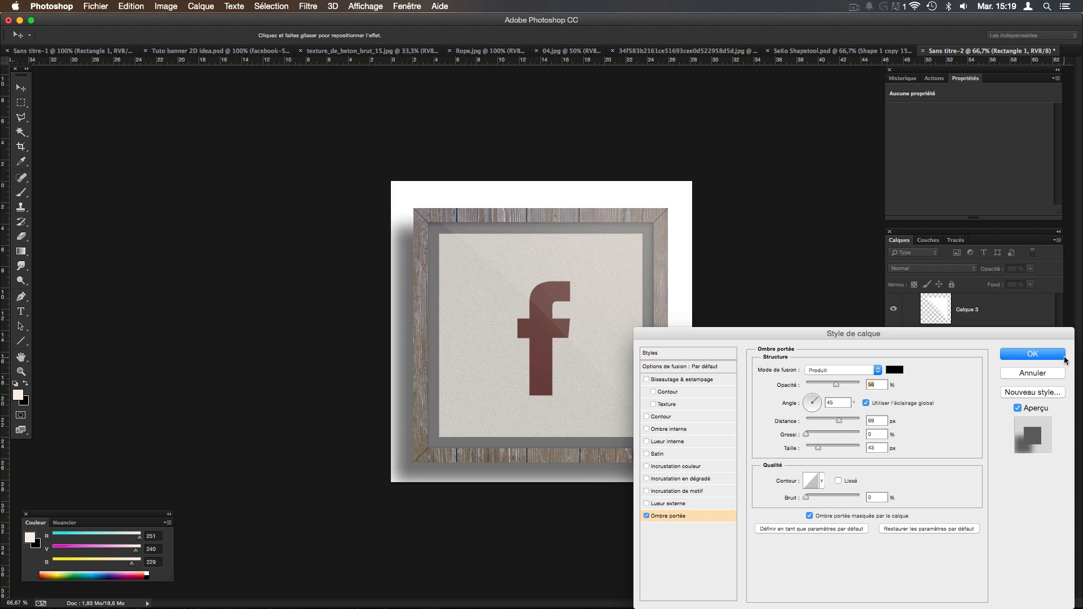
click(1004, 354)
Copy the updated Cadre group into Sans titre-1 just below DesktopMax and delete the old Cadre group there.
scroll(947, 353, up, 3)
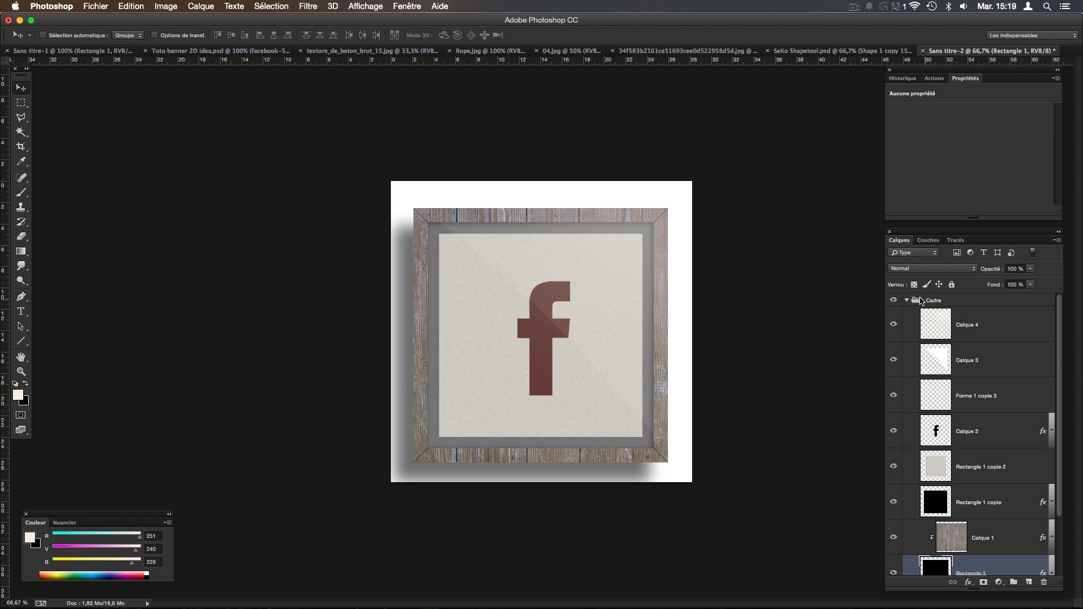
click(907, 300)
drag(506, 232, 279, 223)
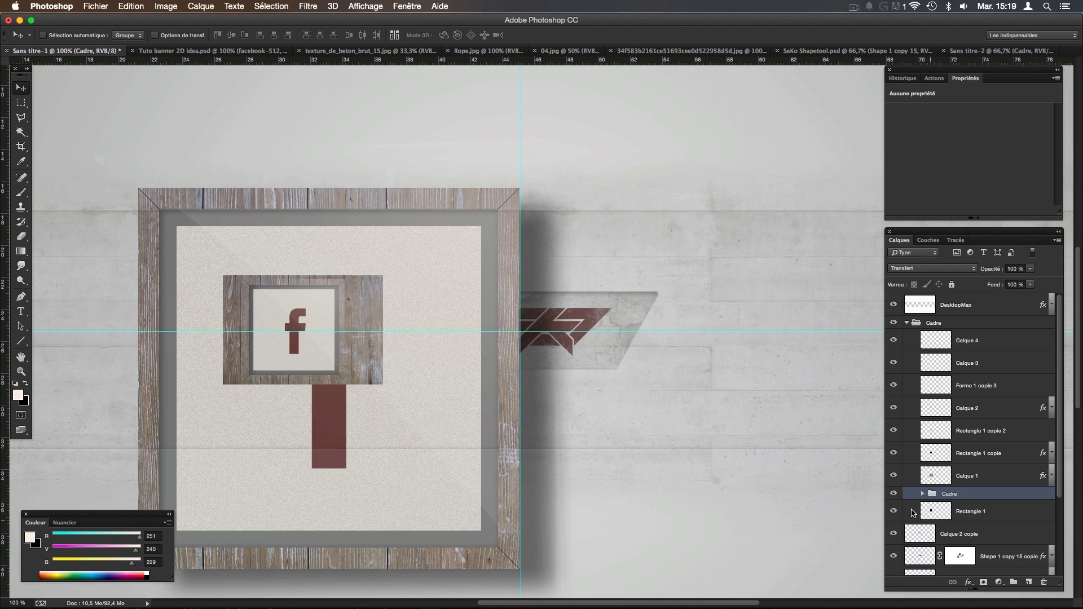
drag(949, 494, 940, 315)
click(940, 340)
key(Delete)
click(933, 323)
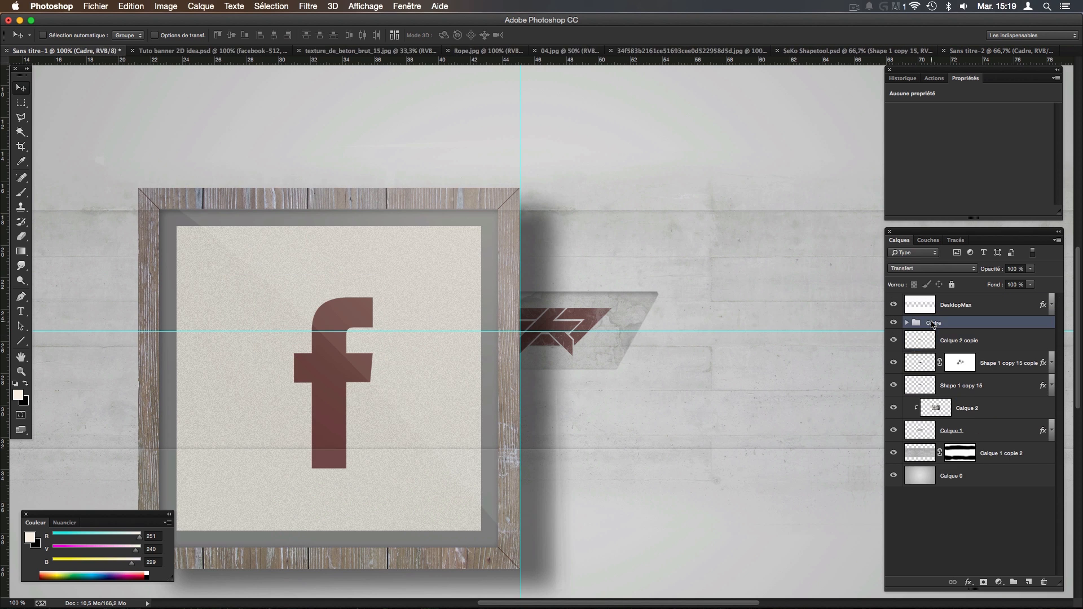
Scale the new Cadre group down so the framed sign sits beside the central logo without overlapping it.
key(super+t)
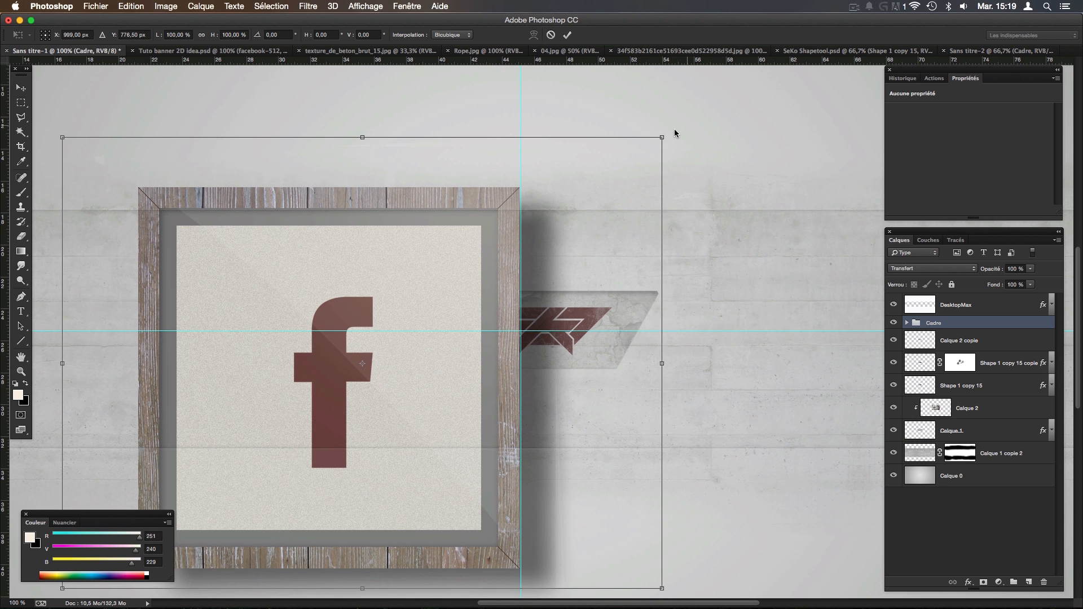
drag(658, 137, 460, 357)
key(super+z)
key(super+z)
drag(660, 142, 357, 326)
key(Return)
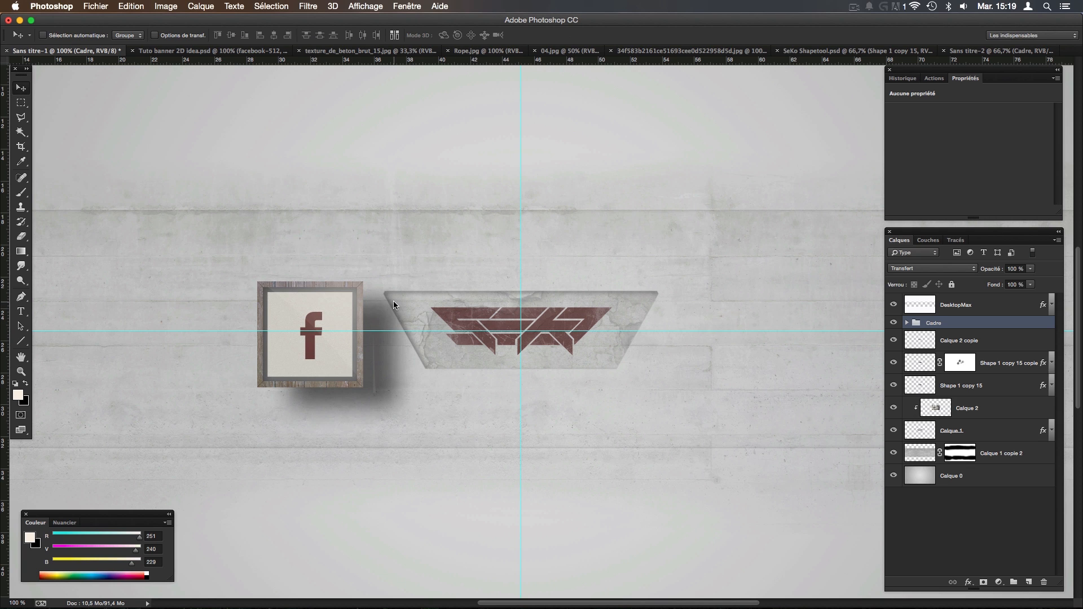
Examine the sign's shadow with the Cadre group hidden and shown, and compare it with the hanging sign in Tuto banner 2D idea.psd.
click(892, 323)
click(892, 324)
scroll(804, 324, up, 5)
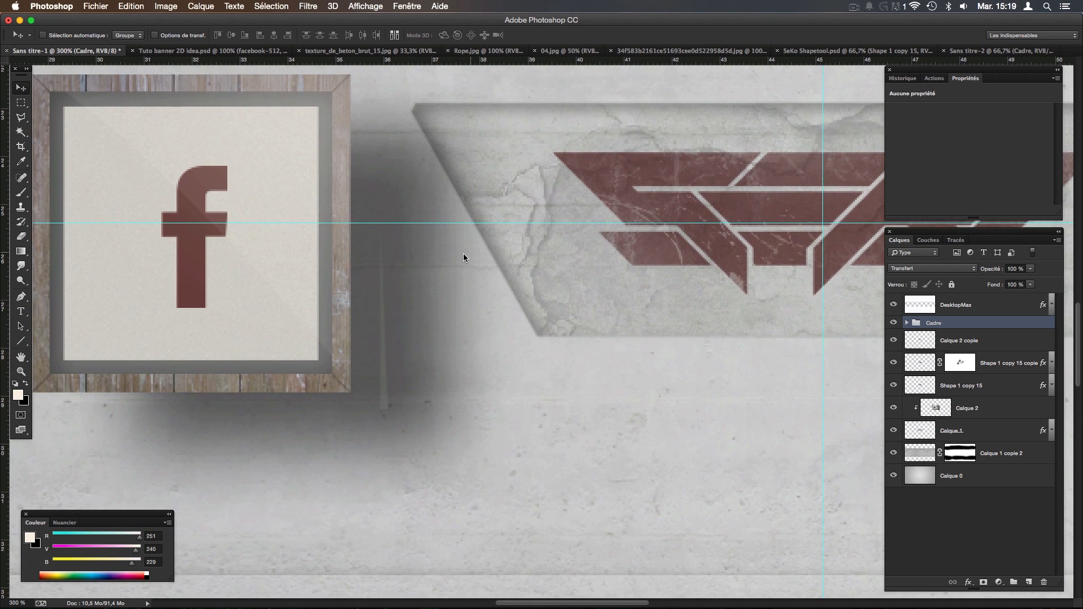
scroll(502, 235, right, 4)
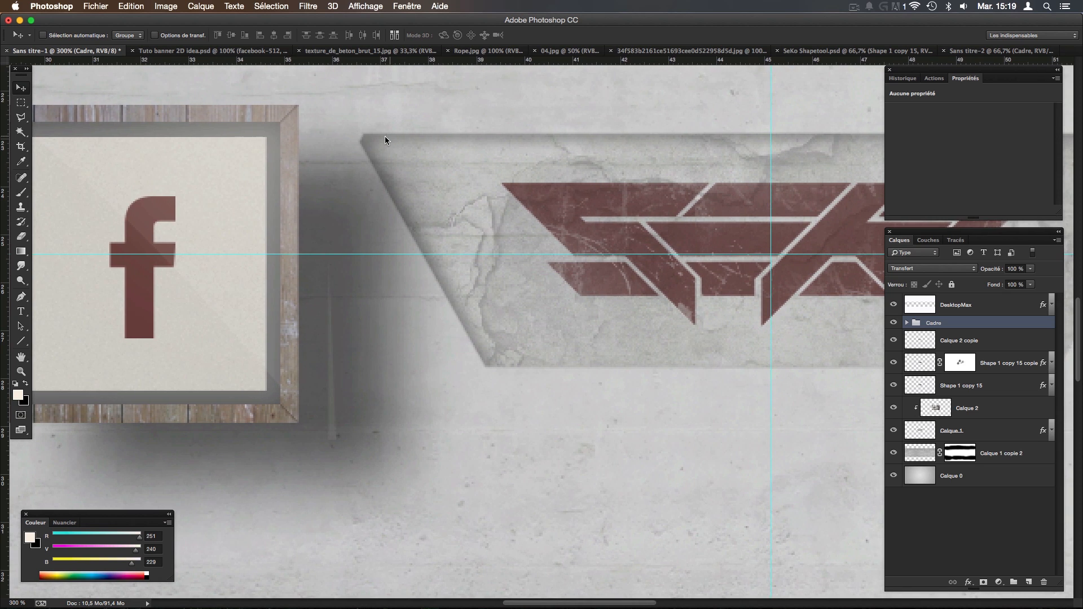
scroll(388, 134, up, 2)
click(214, 51)
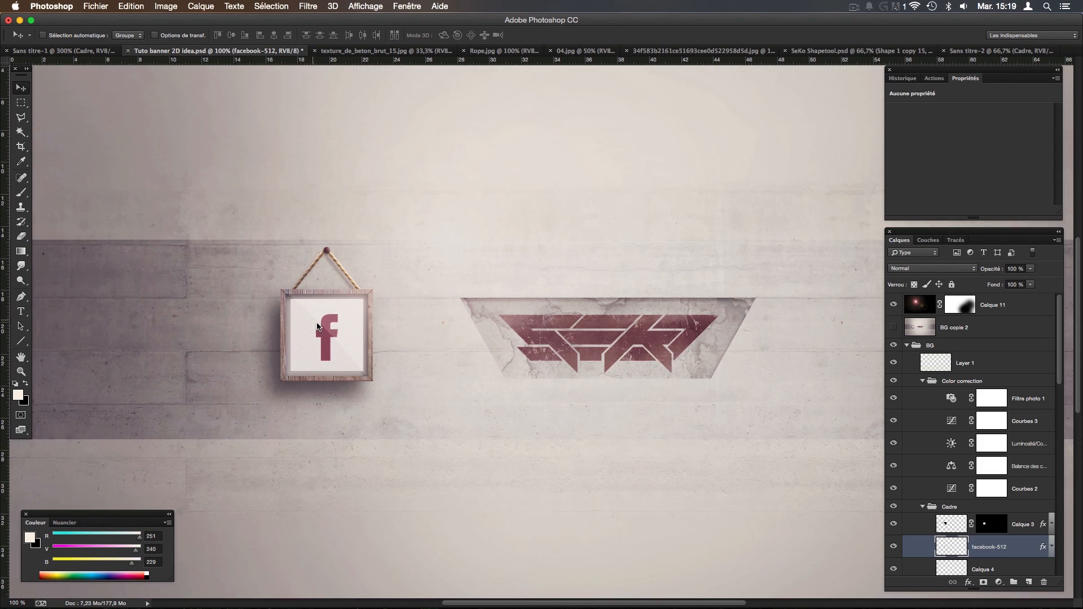
scroll(395, 325, right, 4)
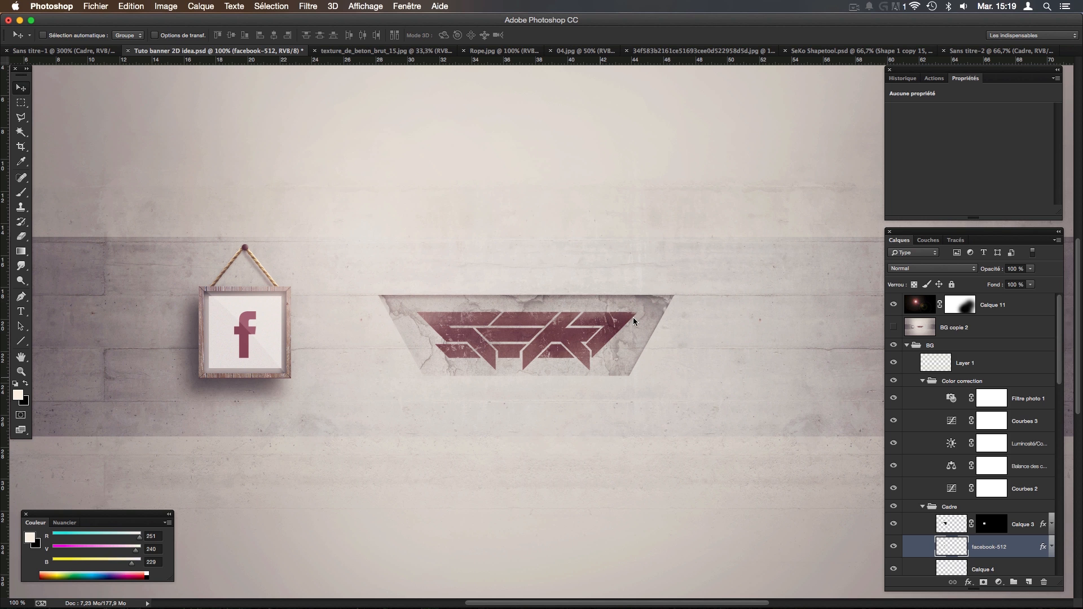
key(ctrl+shift+Tab)
key(super+1)
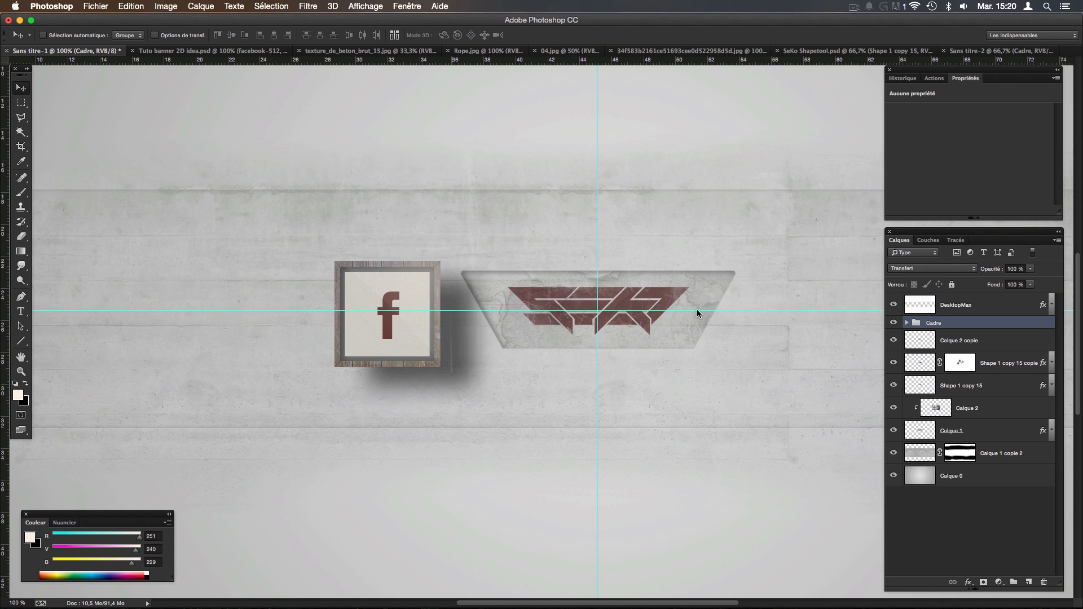
Turn off the drop shadow effect on Rectangle 1 inside the Cadre group.
click(906, 323)
scroll(941, 414, down, 3)
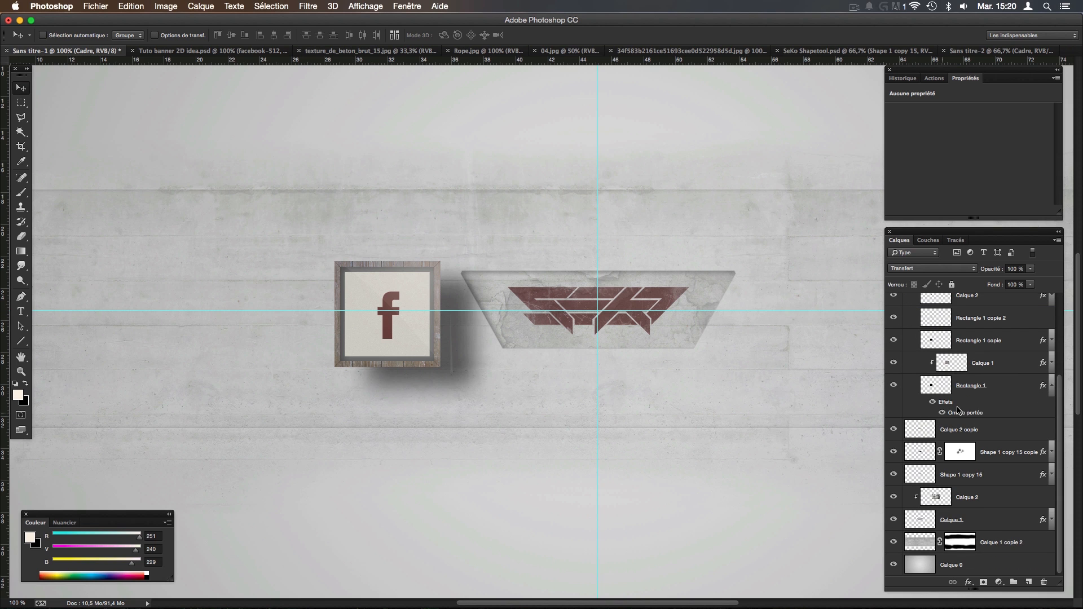
double_click(1009, 390)
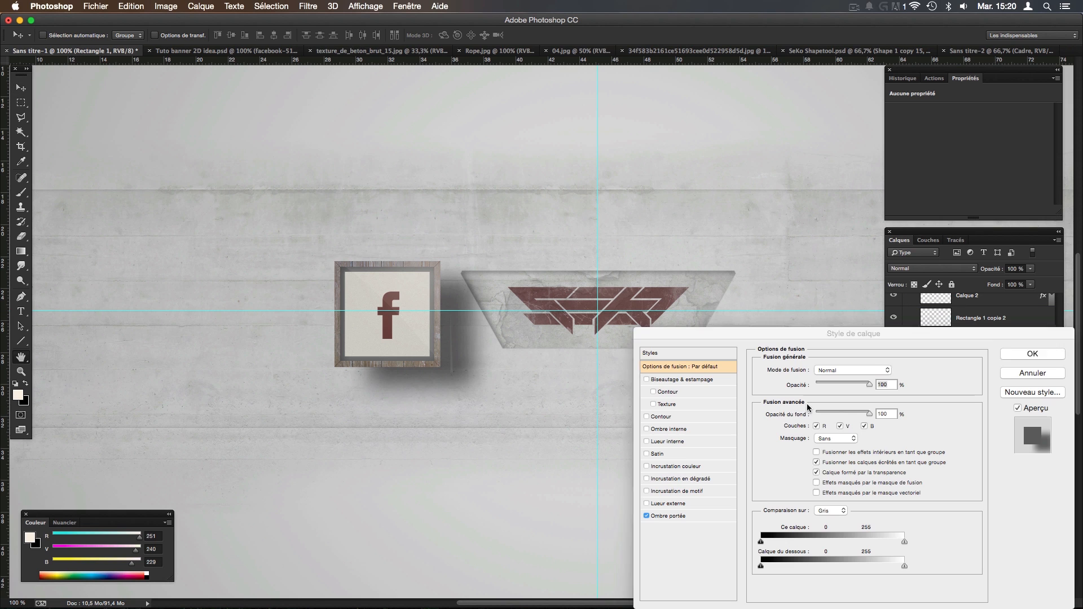
click(647, 515)
key(Return)
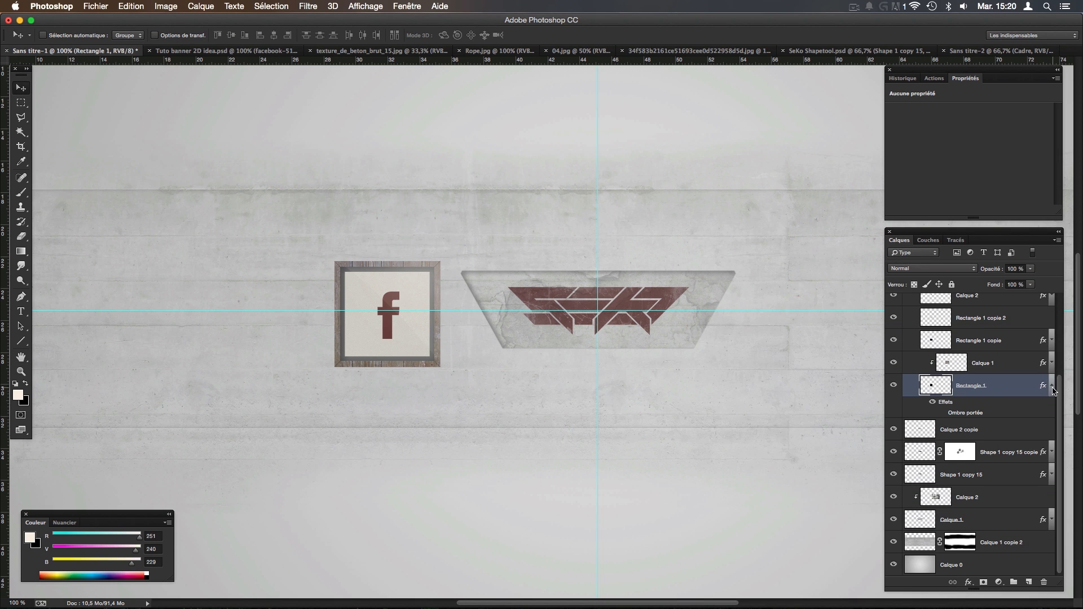
click(1052, 388)
Duplicate Rectangle 1 and shift the lower original slightly down and left so it extends past the frame as a shadow.
key(super+j)
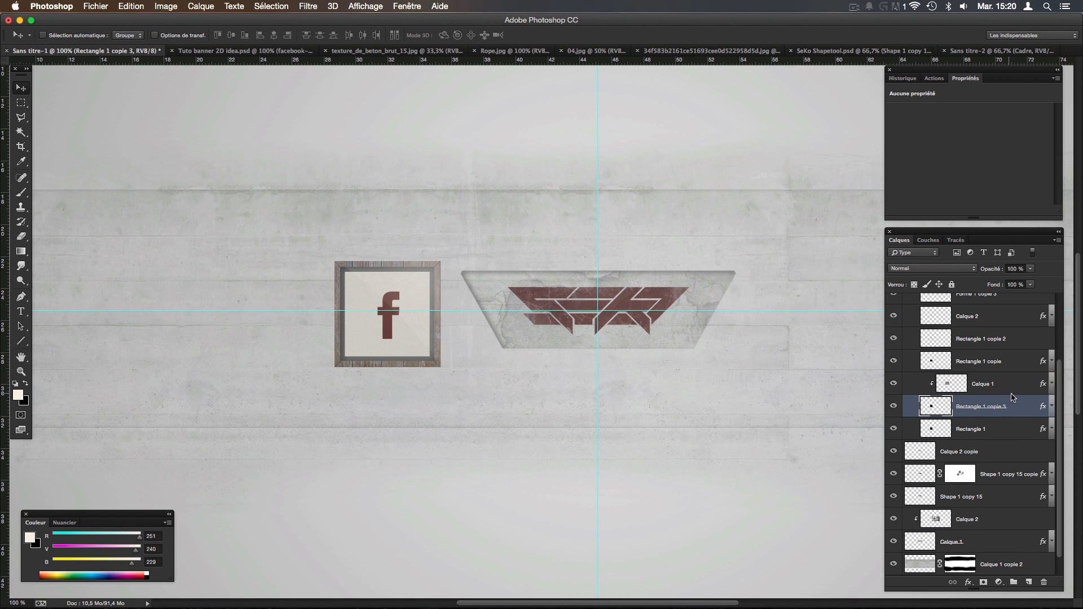
click(1016, 427)
drag(437, 242, 427, 254)
Apply a Gaussian blur with a radius of 8.5 pixels to the offset Rectangle 1.
click(308, 6)
mouse_move(348, 186)
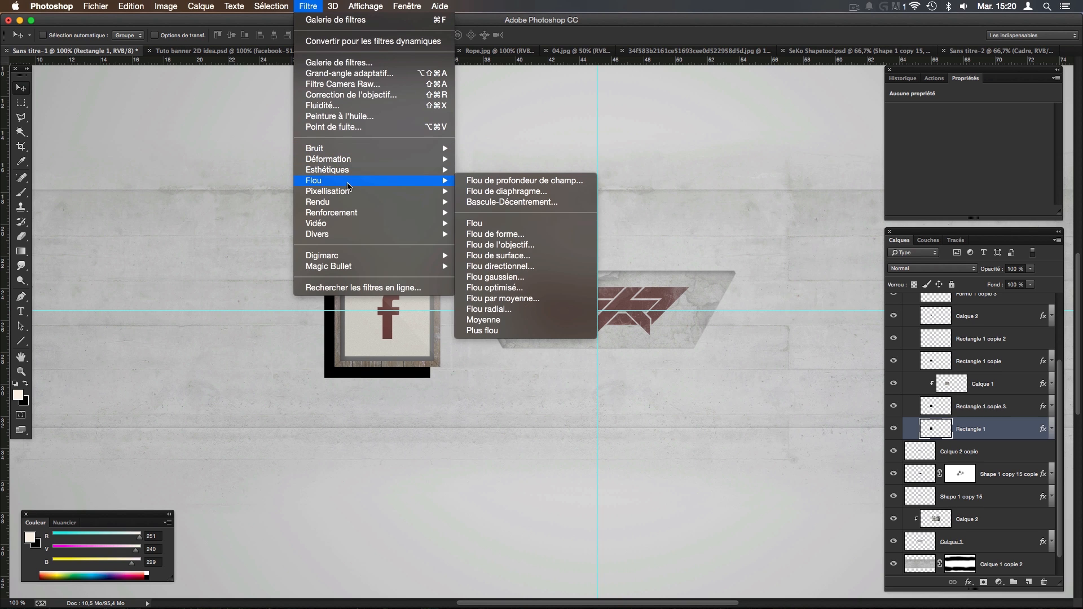
click(495, 277)
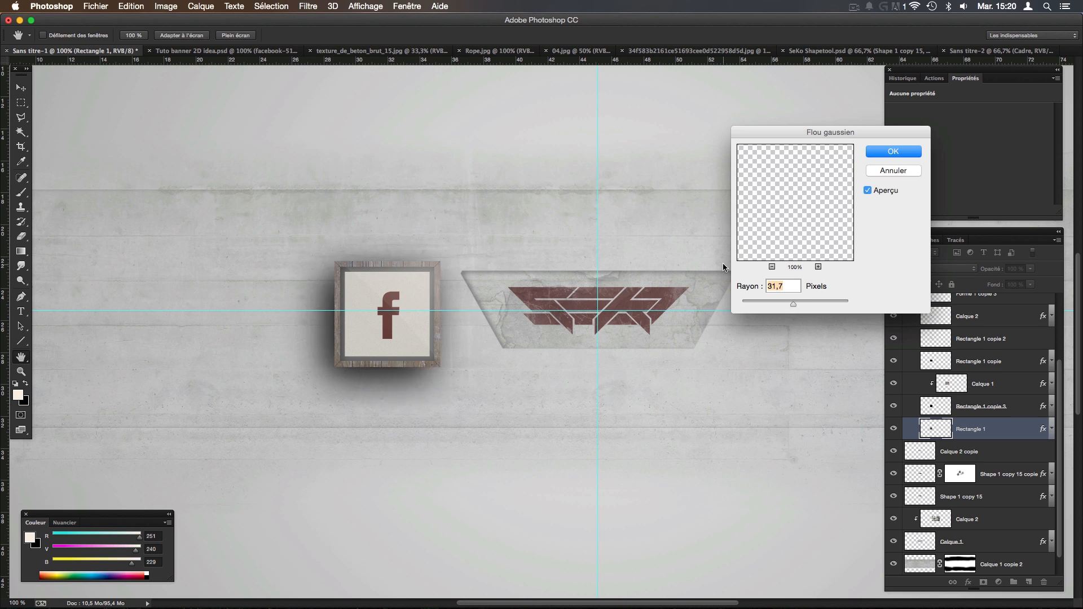
drag(771, 304, 779, 303)
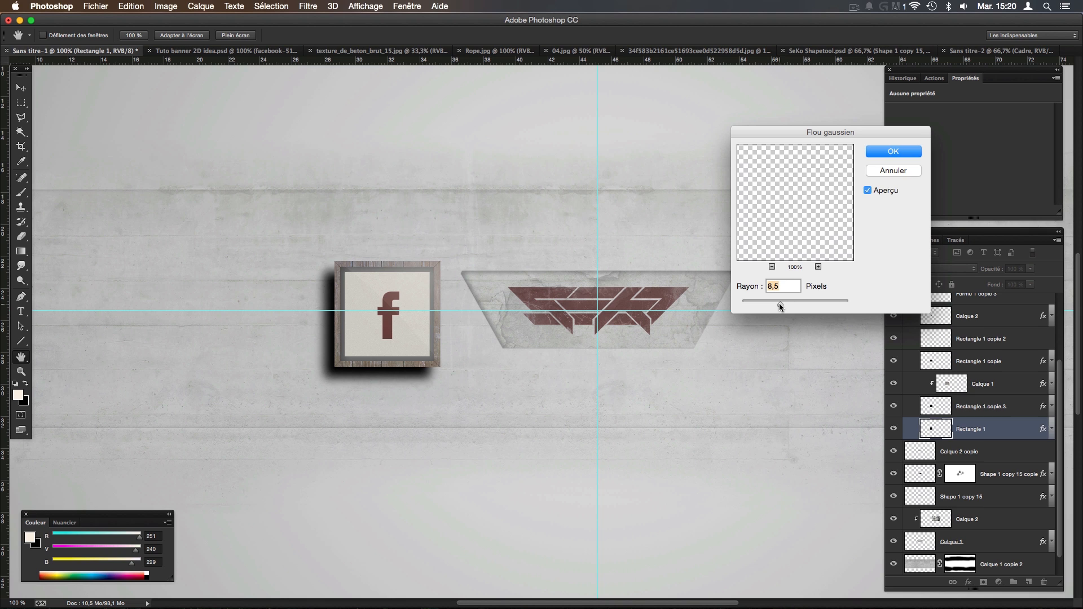
click(893, 151)
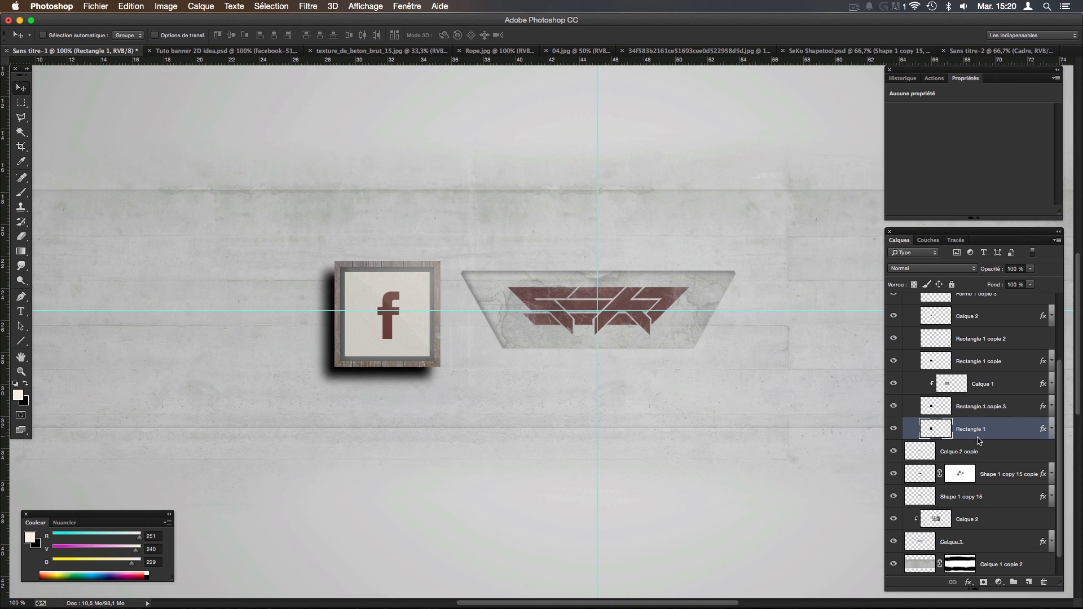
Add a colour overlay to the blurred Rectangle 1 in dark brown, #372c2a, at normal blend mode and 100% opacity.
double_click(1010, 428)
click(700, 467)
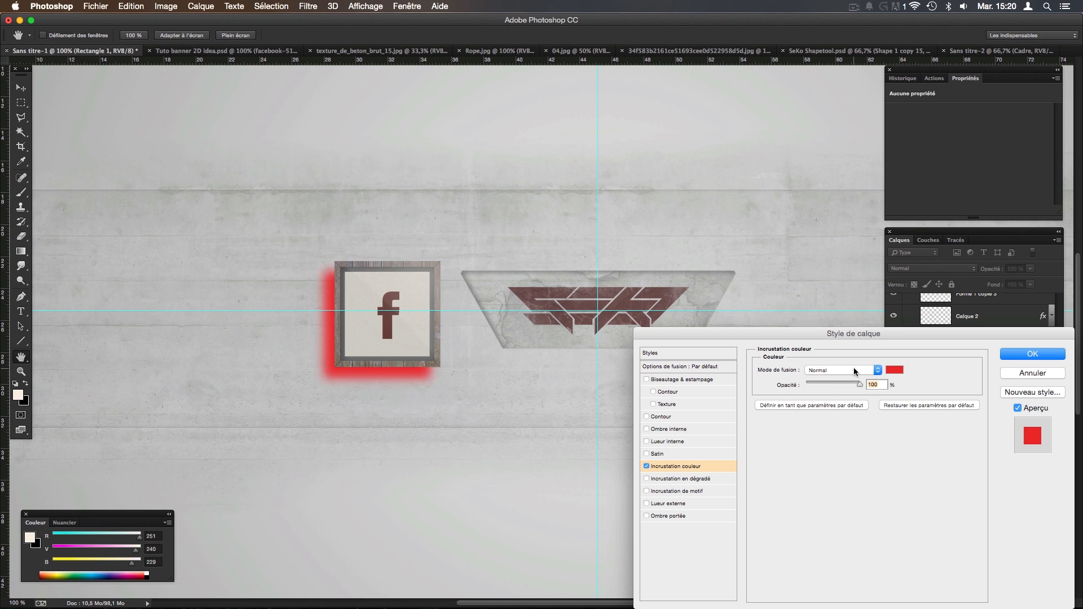
click(894, 369)
click(646, 445)
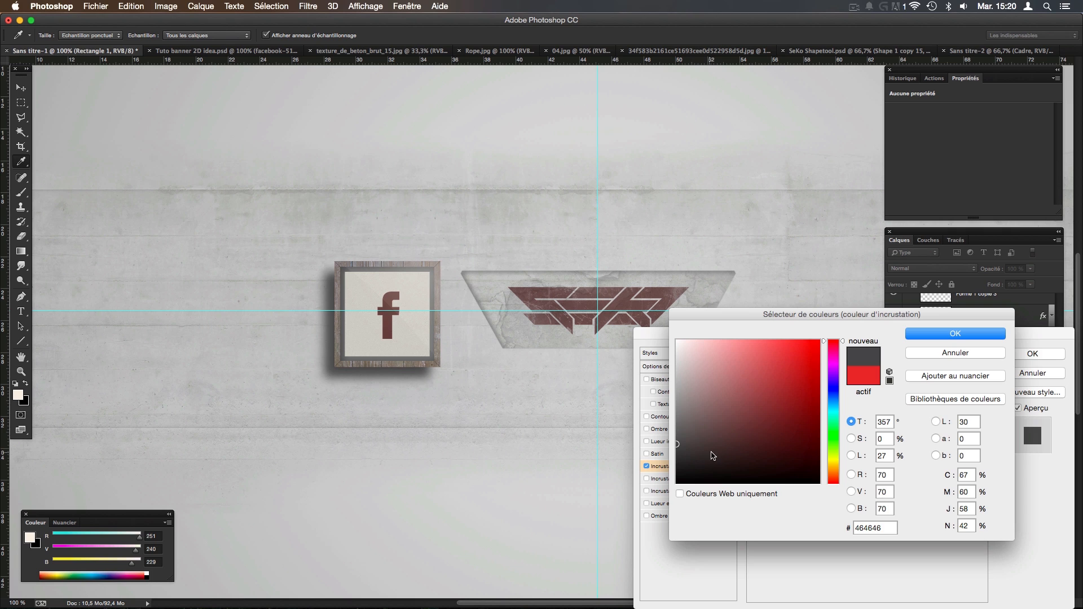
click(723, 455)
click(833, 484)
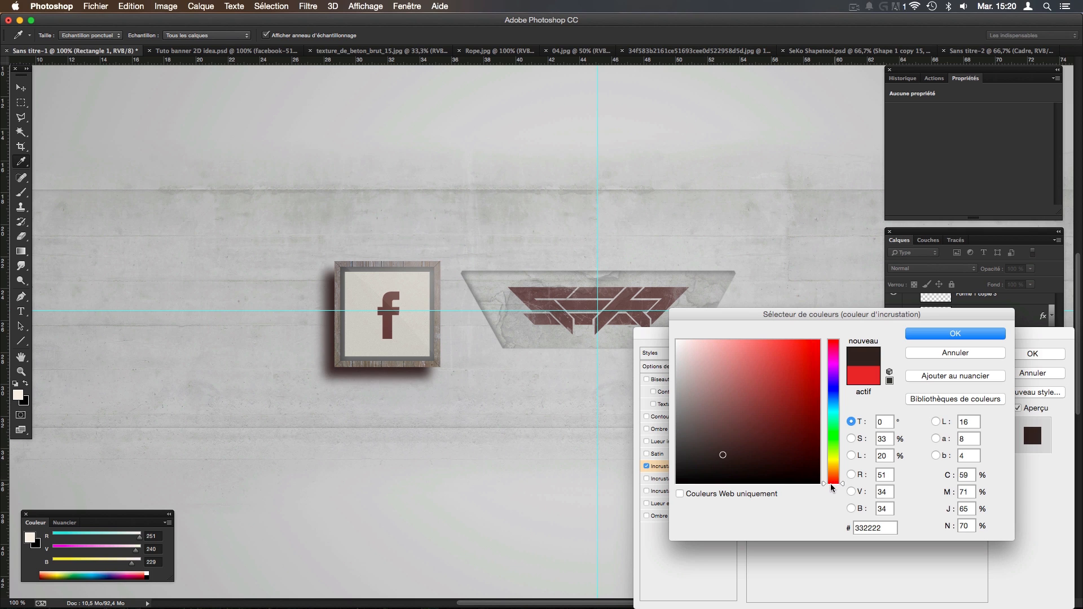
drag(831, 486, 833, 480)
click(720, 466)
click(709, 459)
click(710, 454)
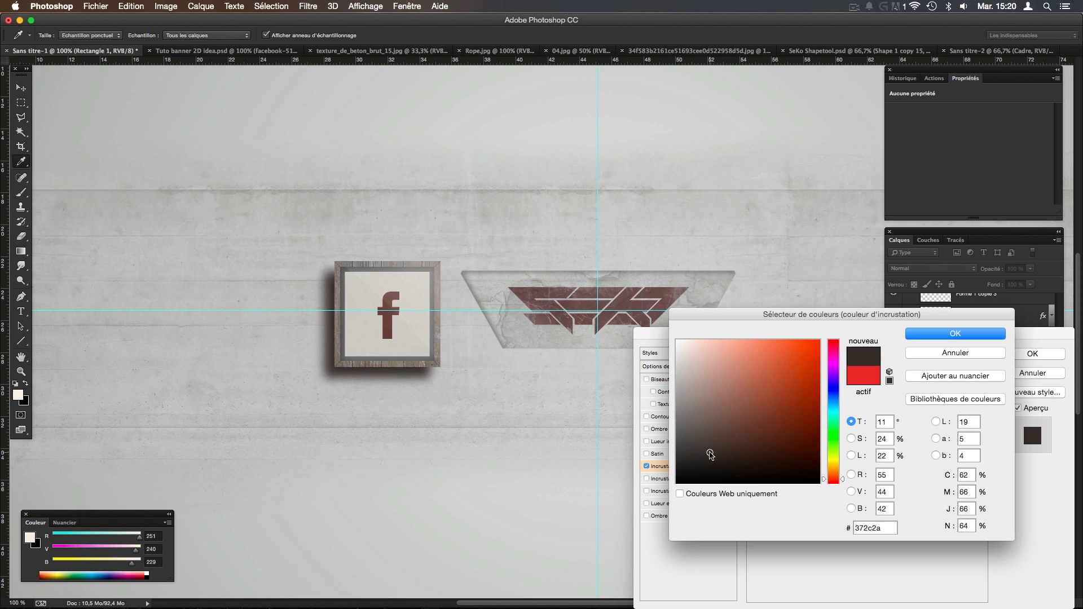
click(954, 333)
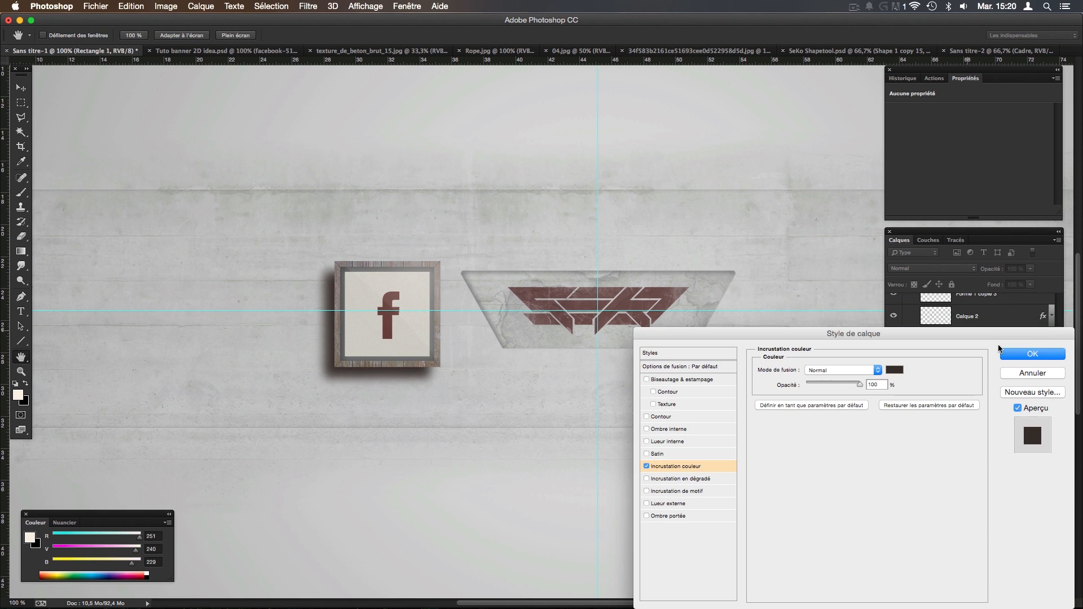
click(1032, 354)
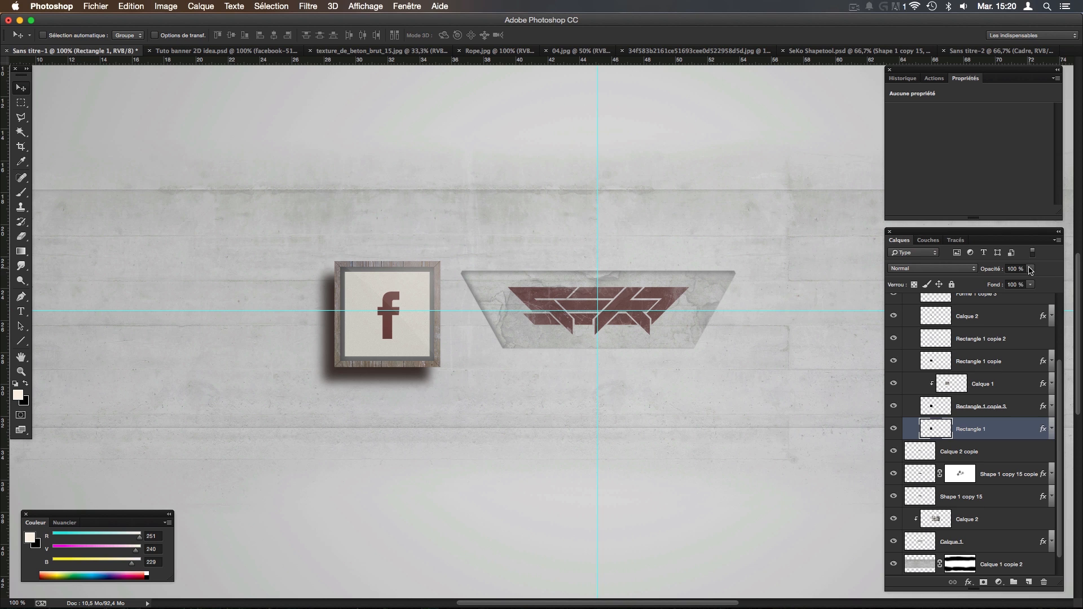
Reduce Rectangle 1's layer opacity to 58% and compare the shadow with Tuto banner 2D idea.psd.
drag(1030, 269, 1004, 283)
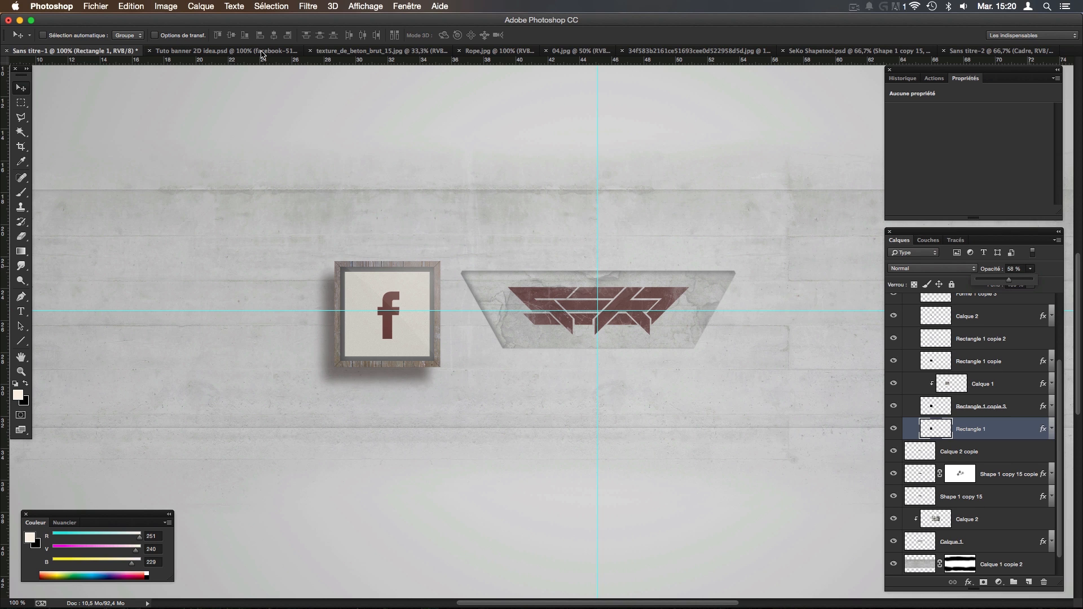
click(231, 51)
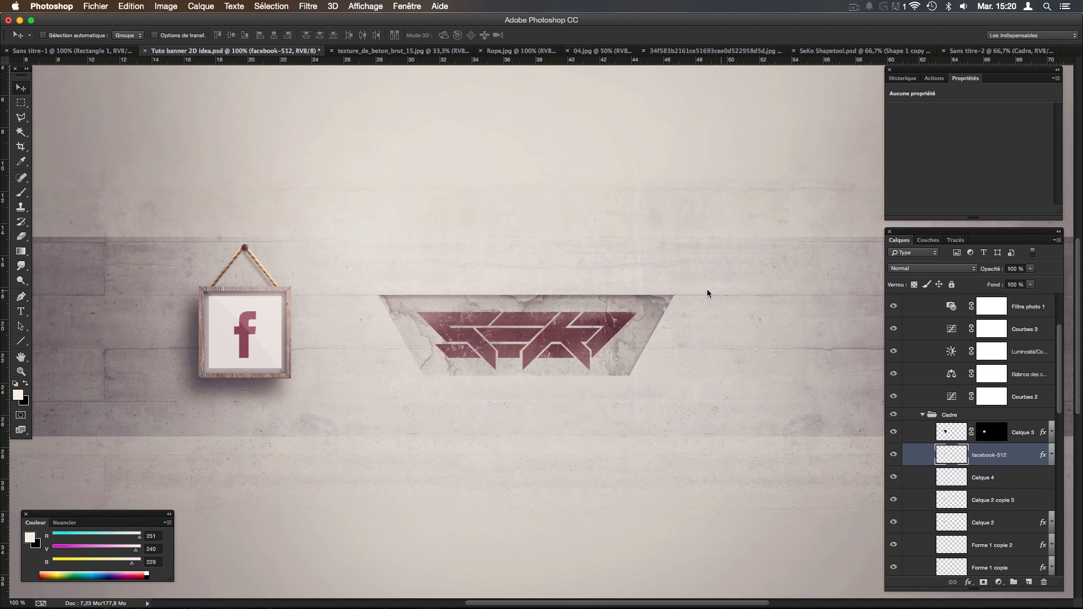
click(73, 51)
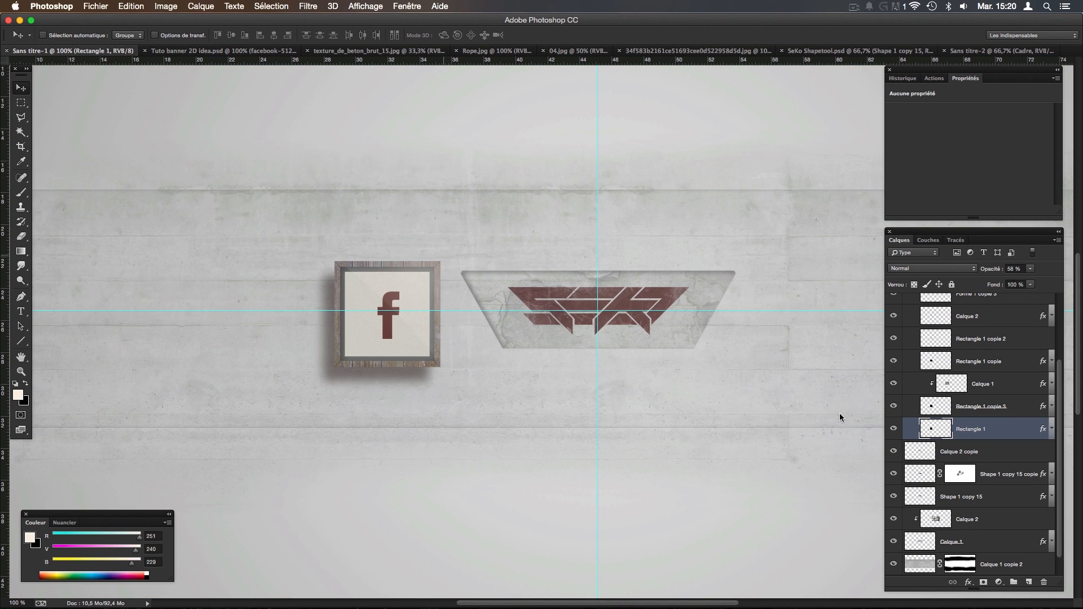
Soften the Rectangle 1 shadow with a second Gaussian blur of 8.5 pixels.
click(309, 7)
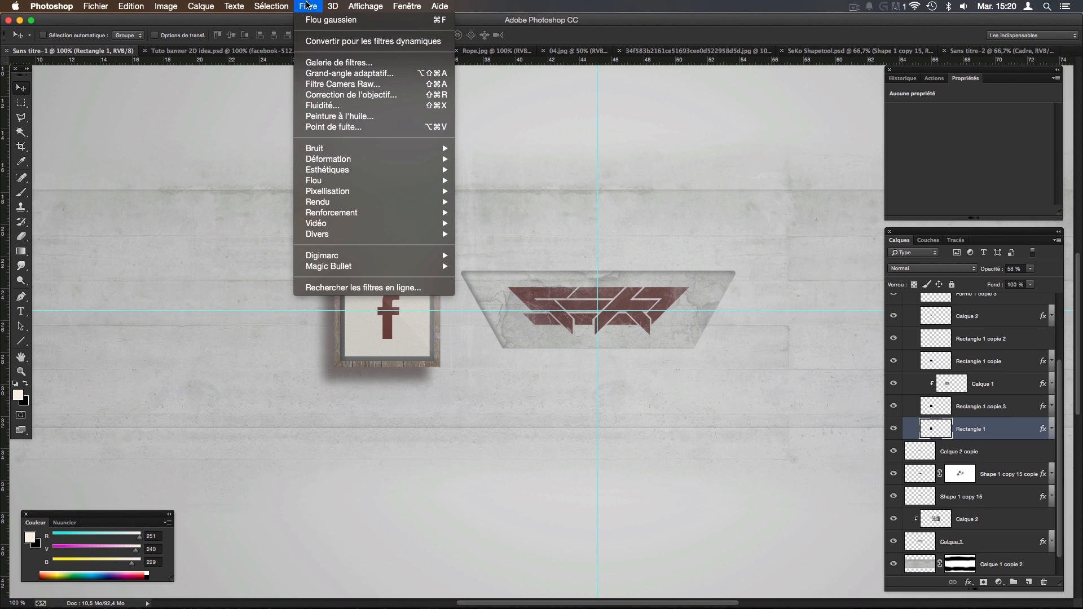
mouse_move(368, 185)
click(496, 278)
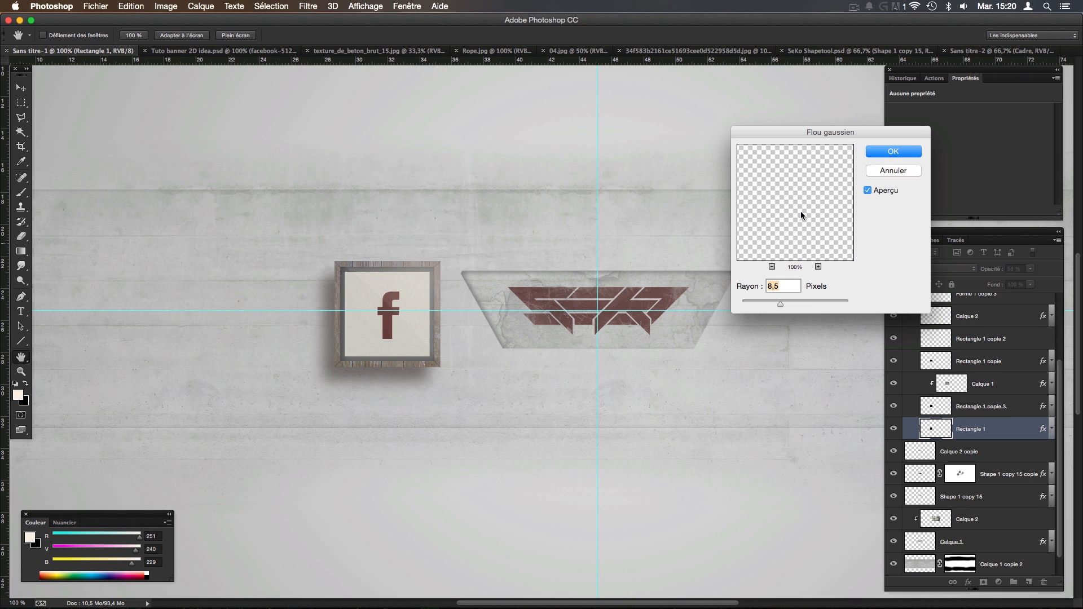
click(886, 151)
key(v)
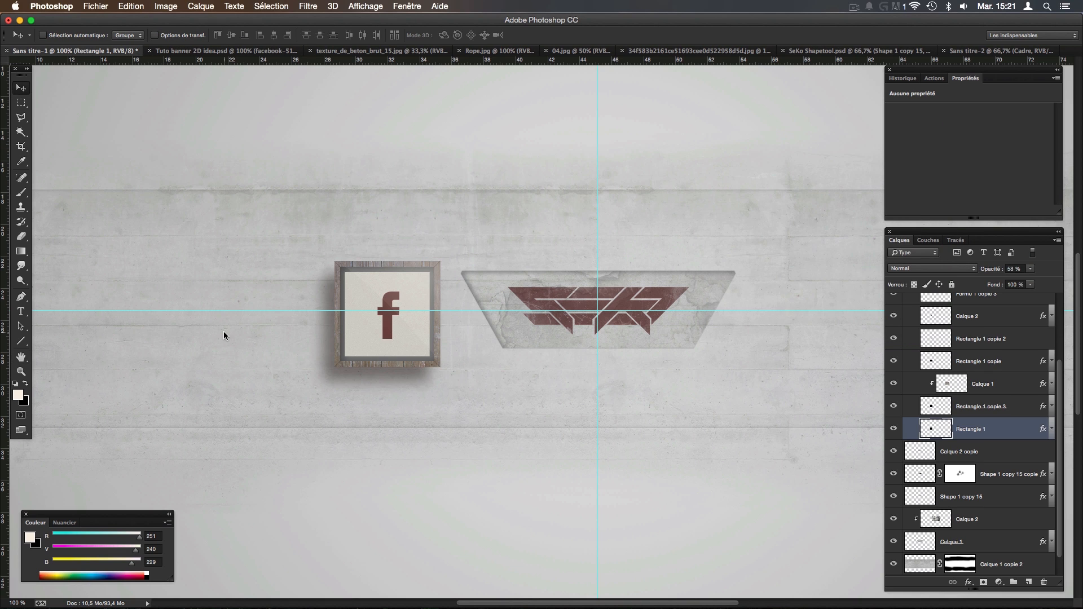
Move the whole Cadre group farther left of the logo and adjust its height around the horizontal guide.
key(super+semicolon)
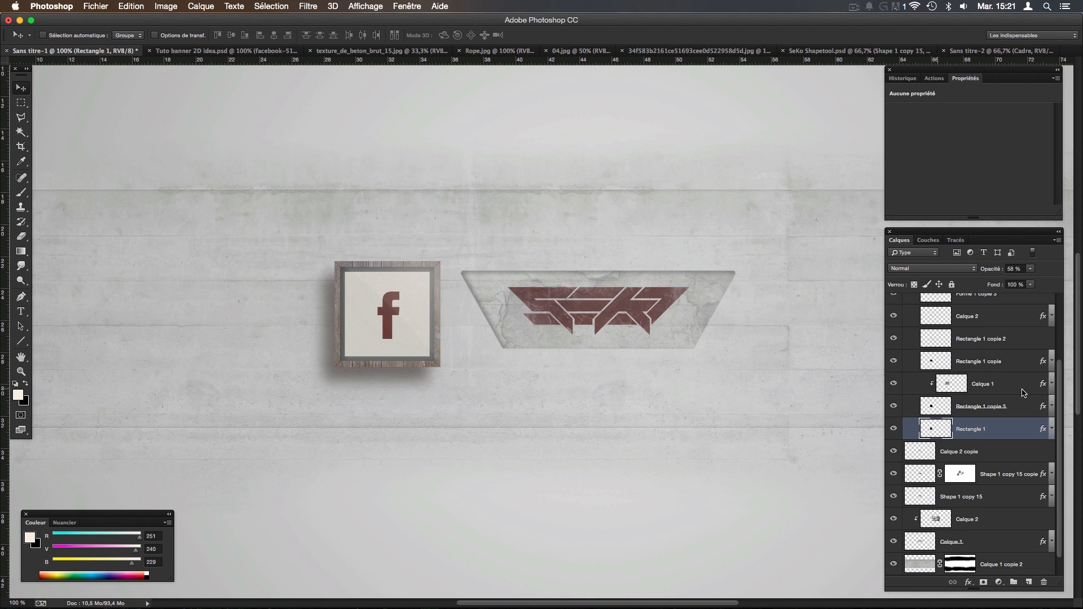
scroll(1021, 390, up, 5)
click(907, 322)
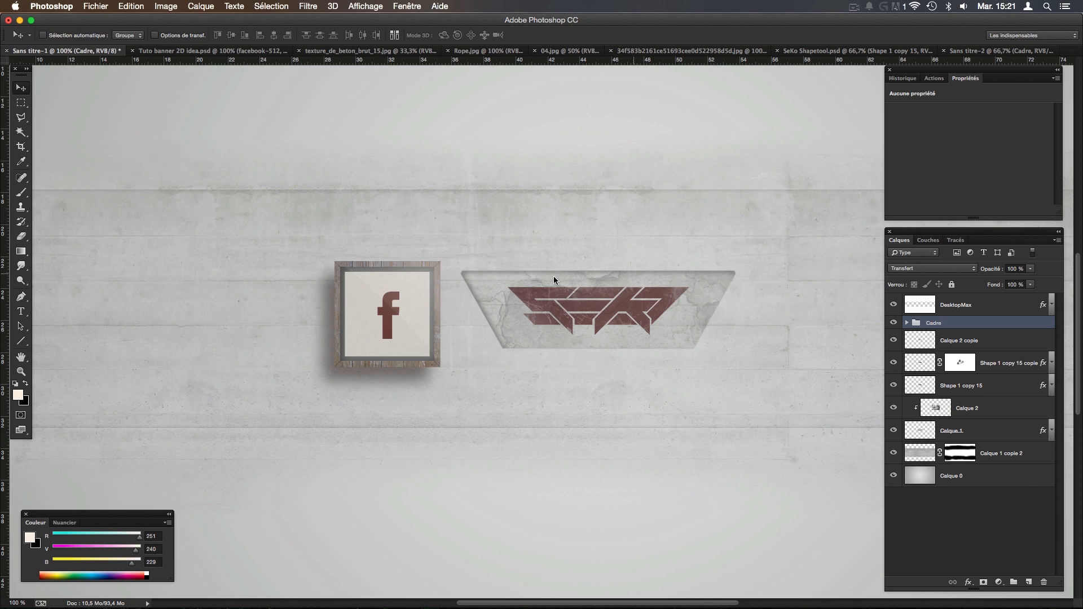
drag(425, 285, 384, 272)
key(super+semicolon)
key(super+t)
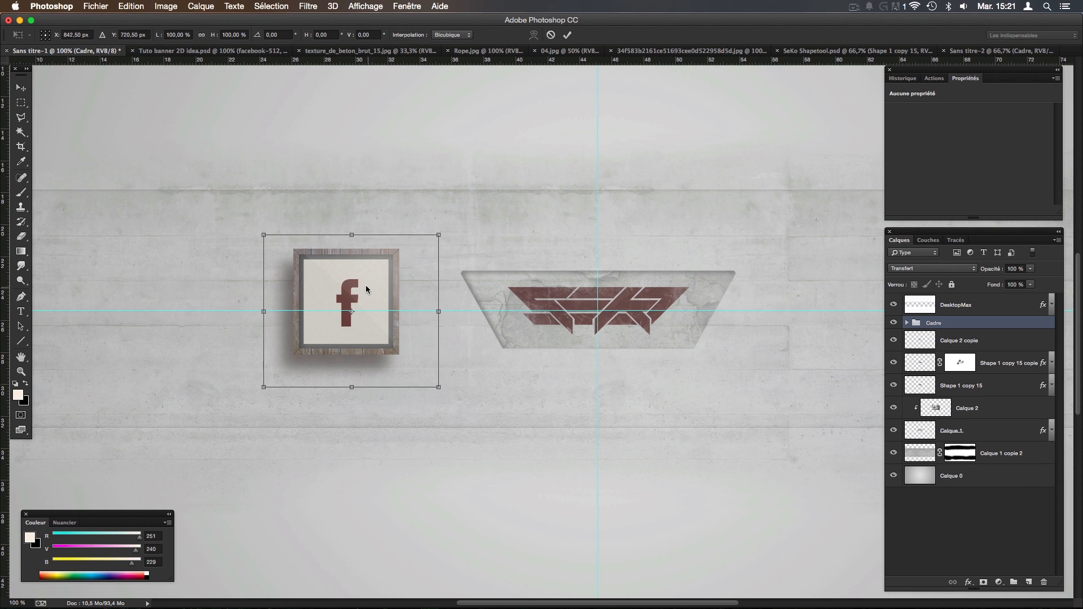
drag(366, 290, 365, 282)
key(Return)
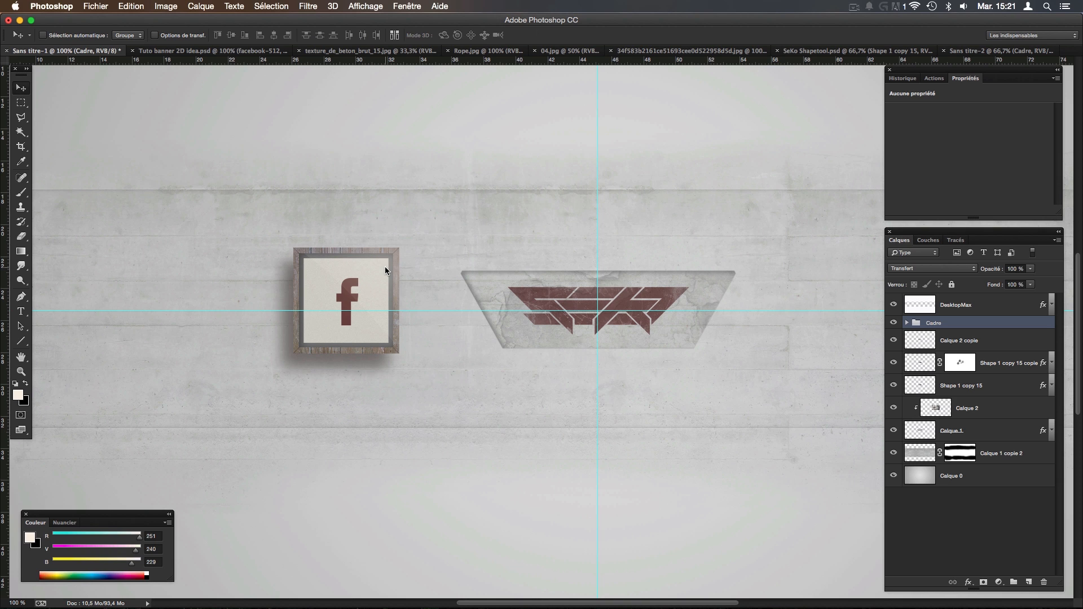
Hide the guides in the banner and switch to the Rope.jpg document.
key(super+semicolon)
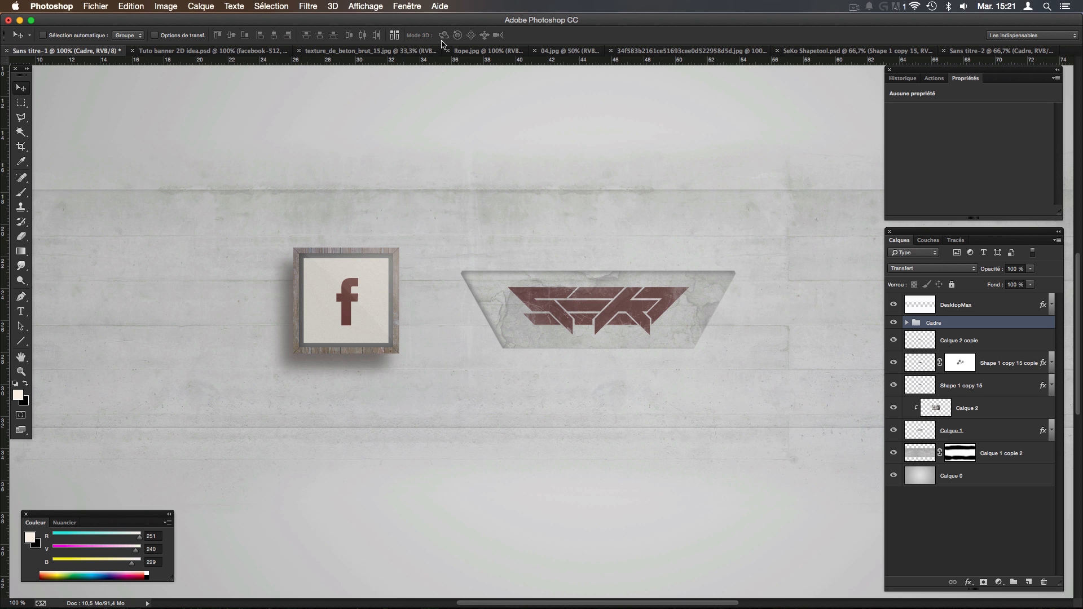
click(629, 51)
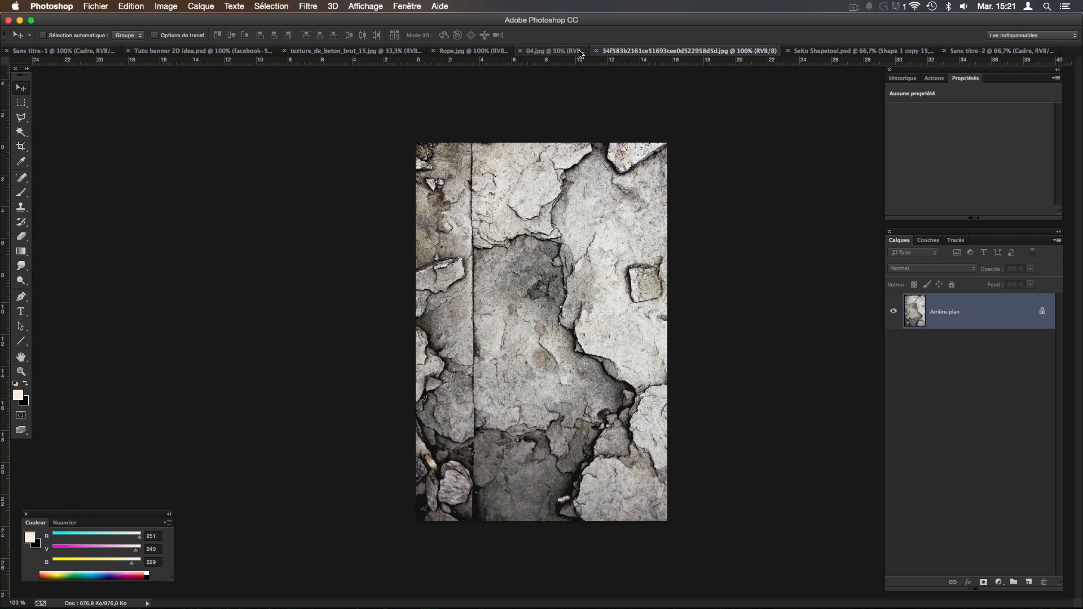
click(581, 51)
click(474, 51)
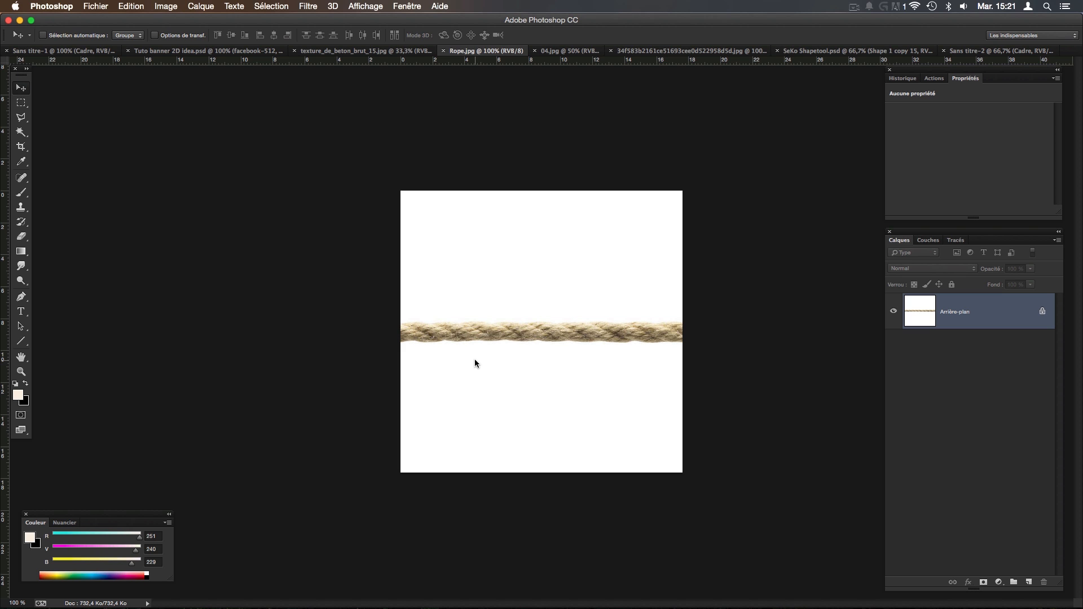
Trace the upper edge of the rope with the Pen tool in path mode, starting at its left end.
key(super+plus)
key(super+plus)
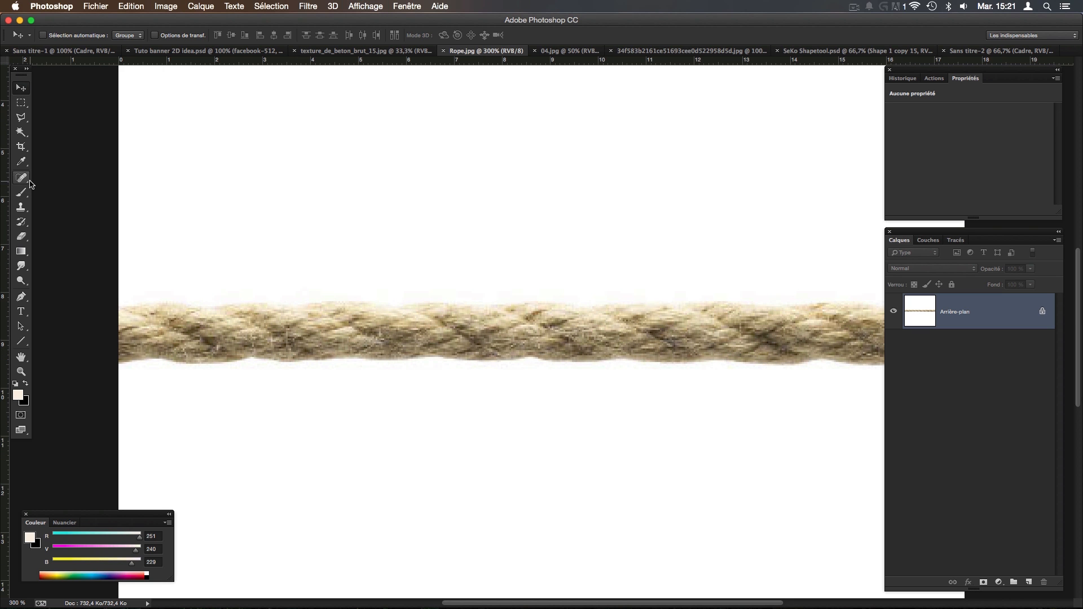
key(p)
scroll(763, 317, right, 2)
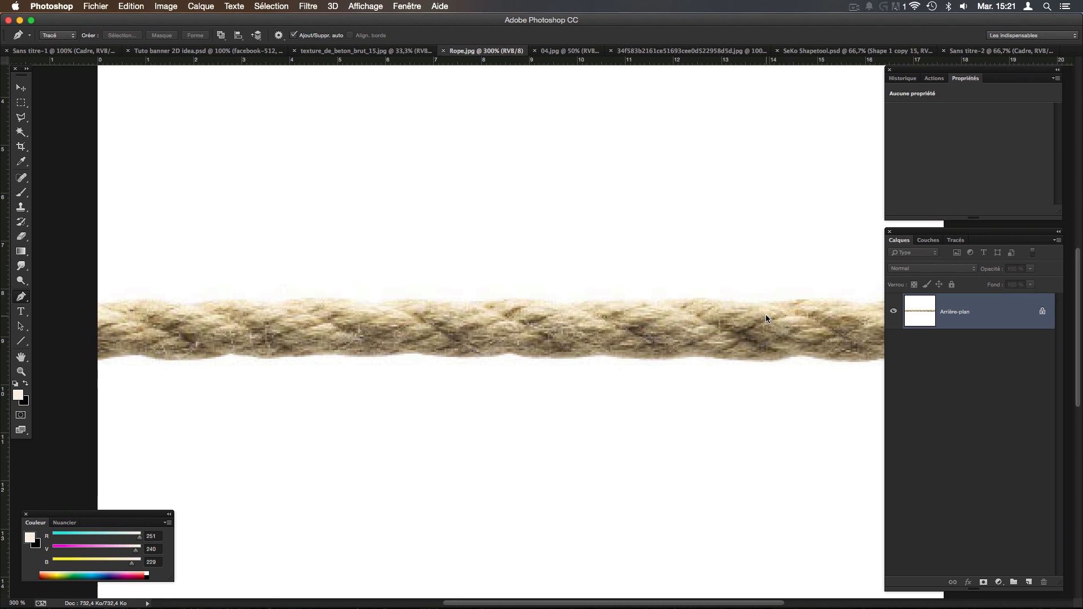
drag(91, 304, 102, 299)
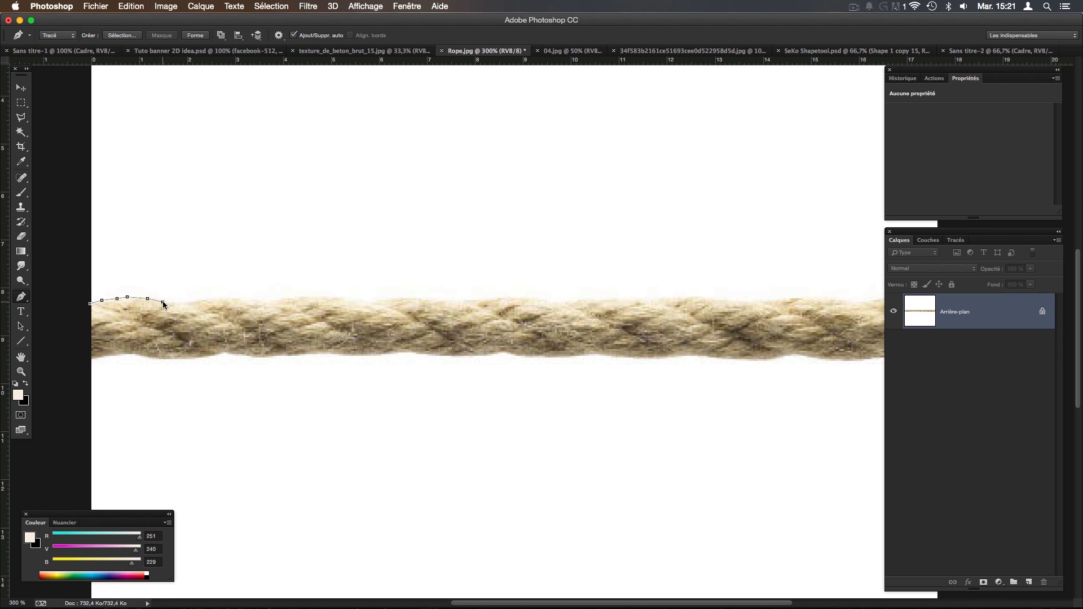
click(237, 301)
click(255, 301)
click(287, 297)
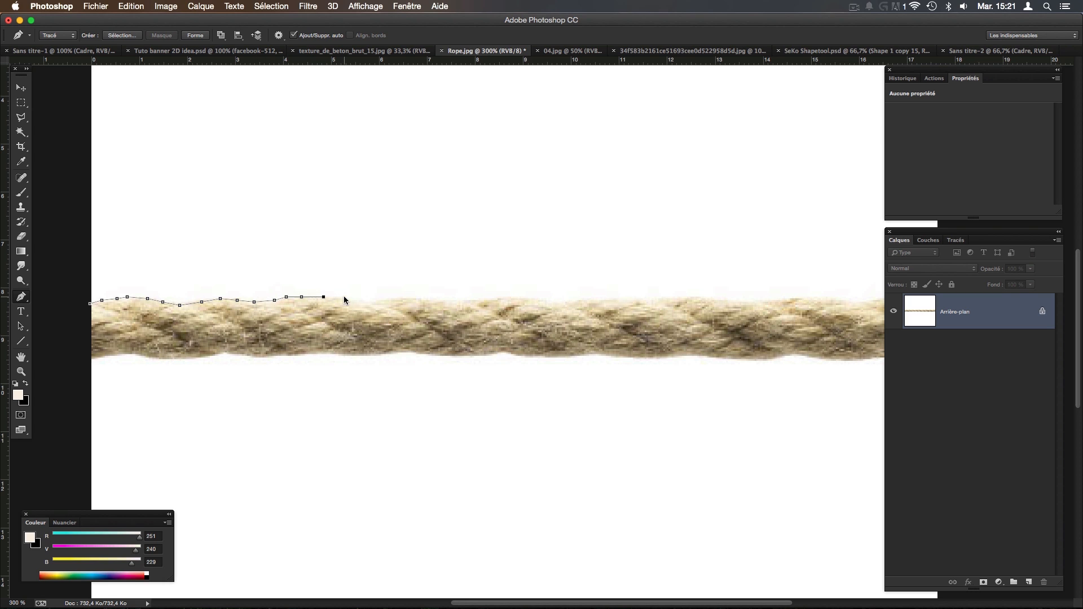
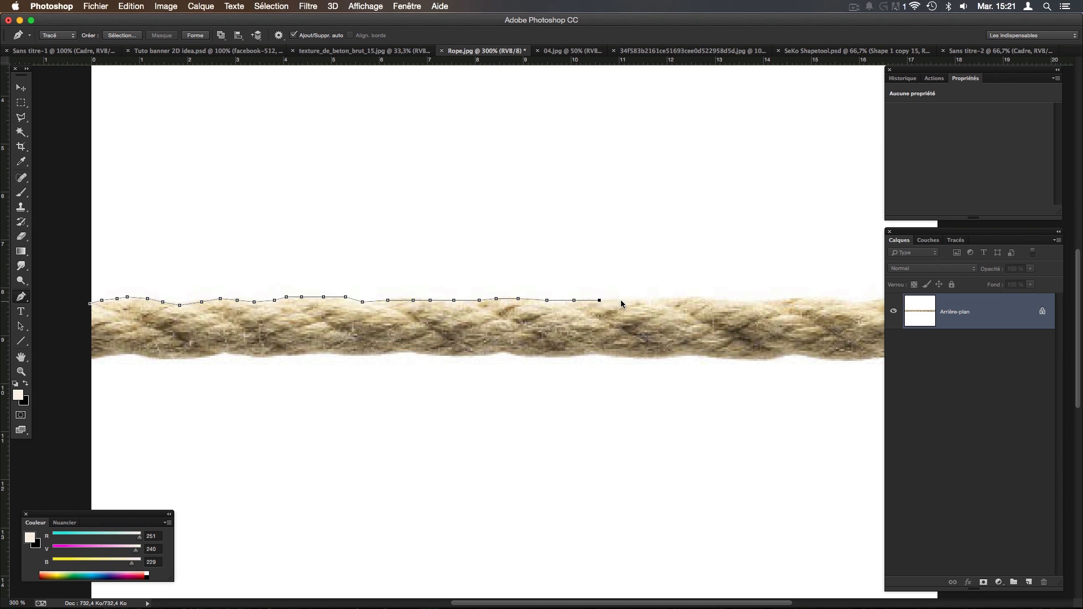
click(854, 7)
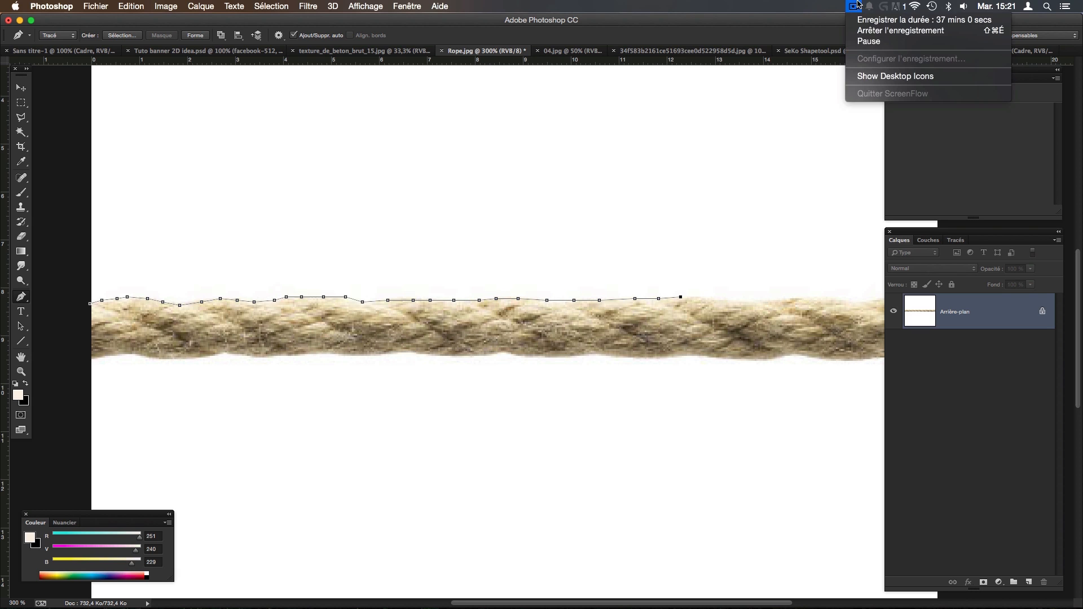
click(874, 42)
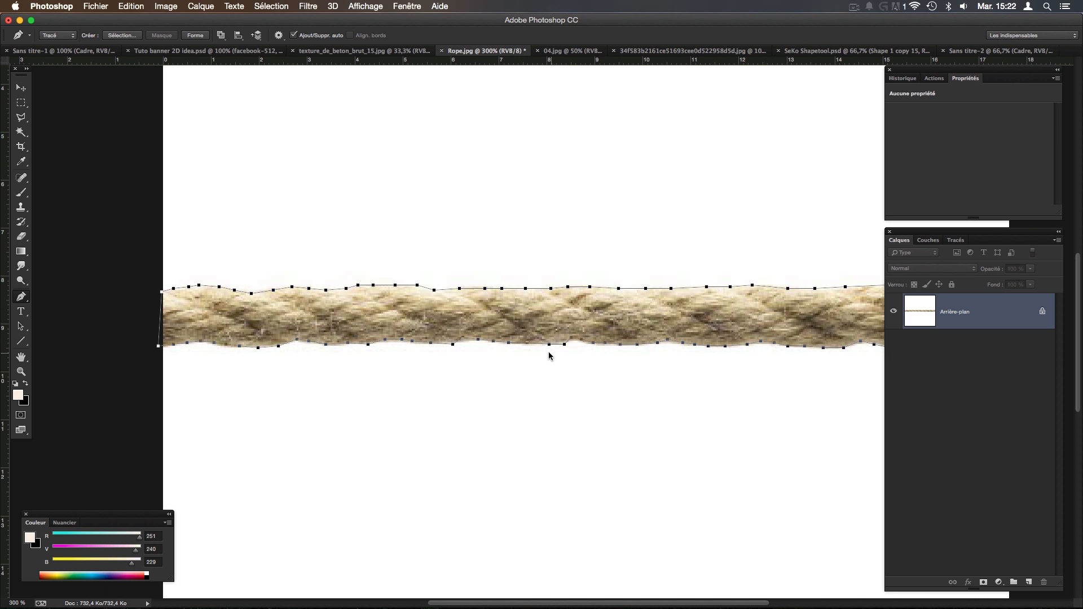
Turn the closed path around the rope into a new anti-aliased selection with a 0-pixel feather.
drag(552, 355, 391, 351)
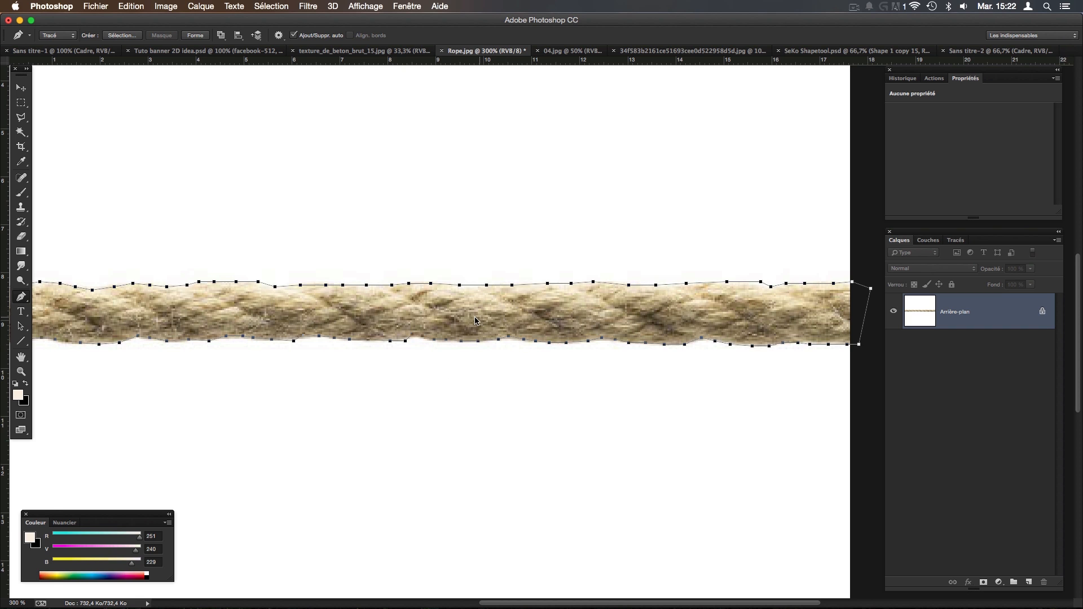
drag(477, 320, 525, 326)
right_click(283, 315)
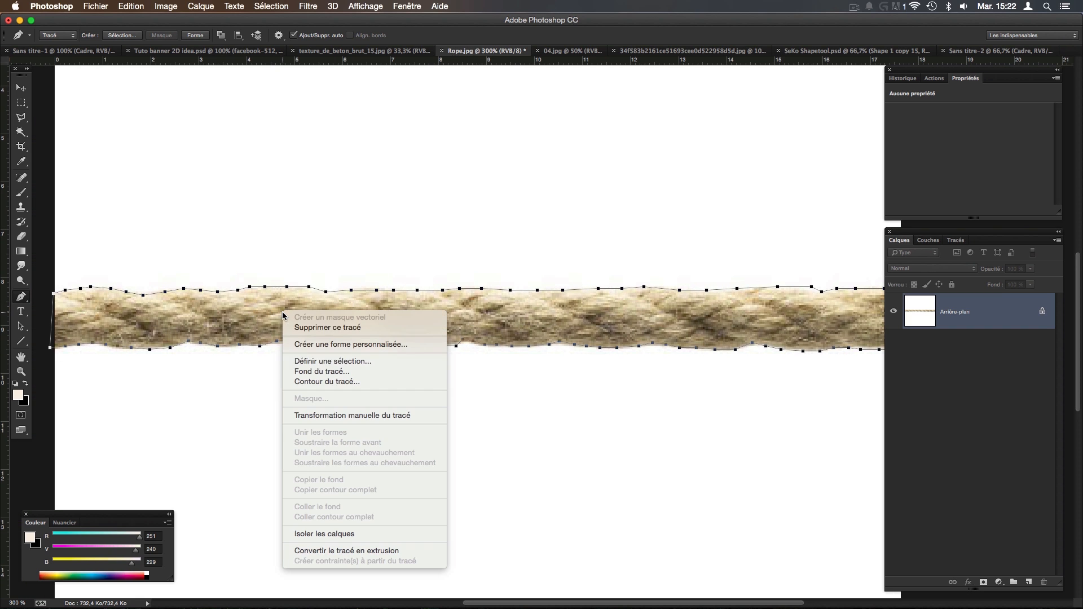
click(375, 362)
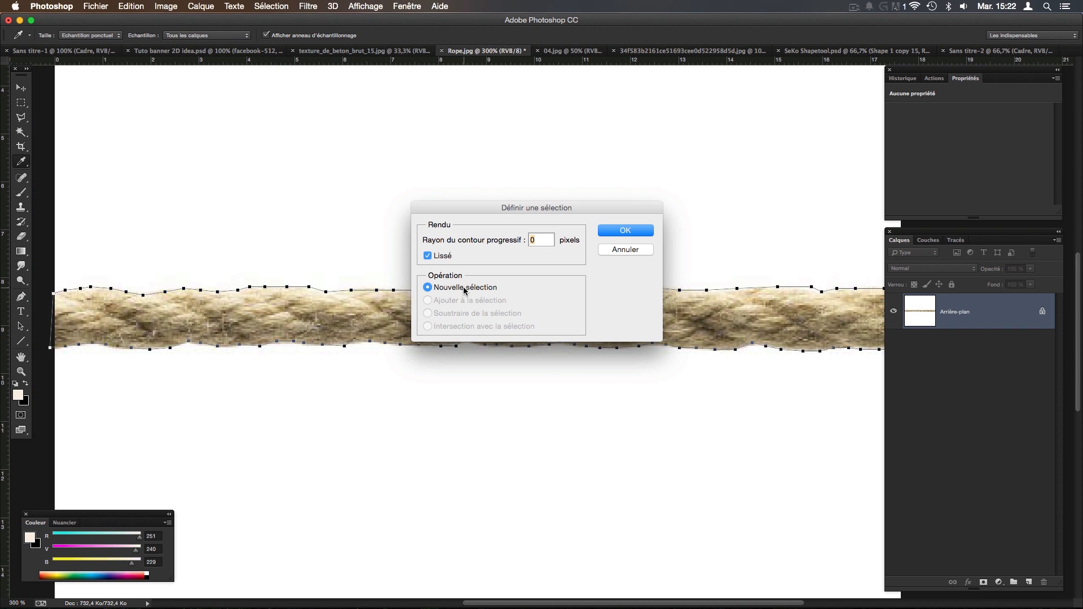
key(Return)
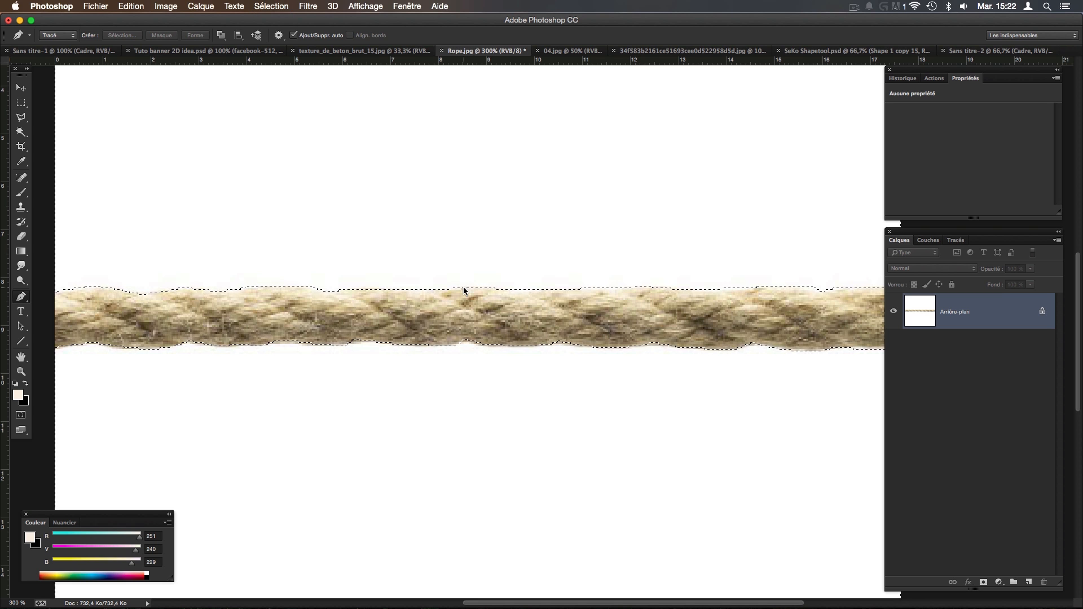
key(BackSpace)
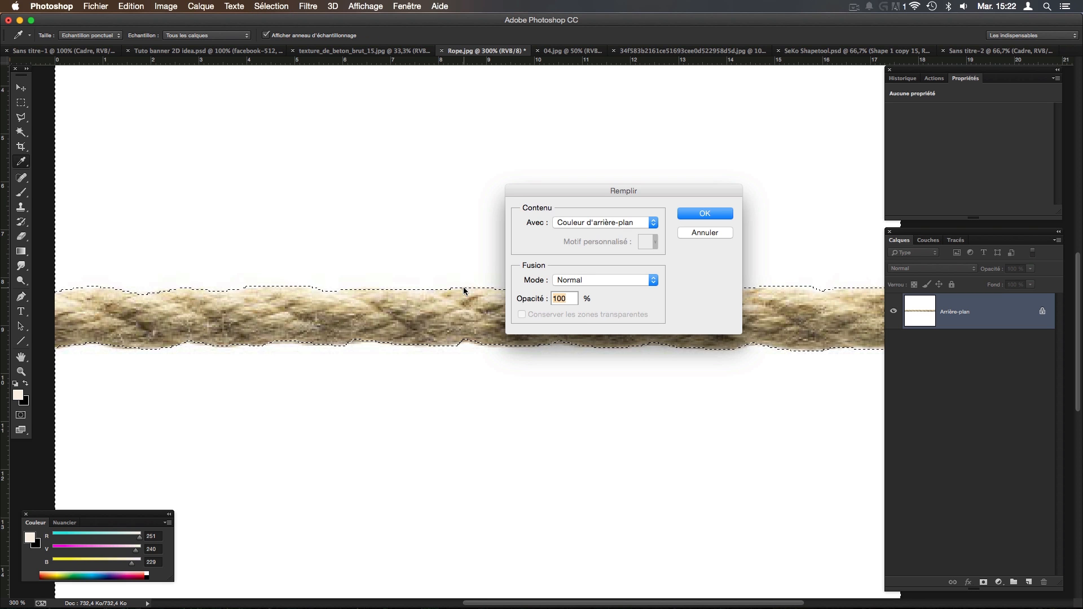
key(Escape)
key(BackSpace)
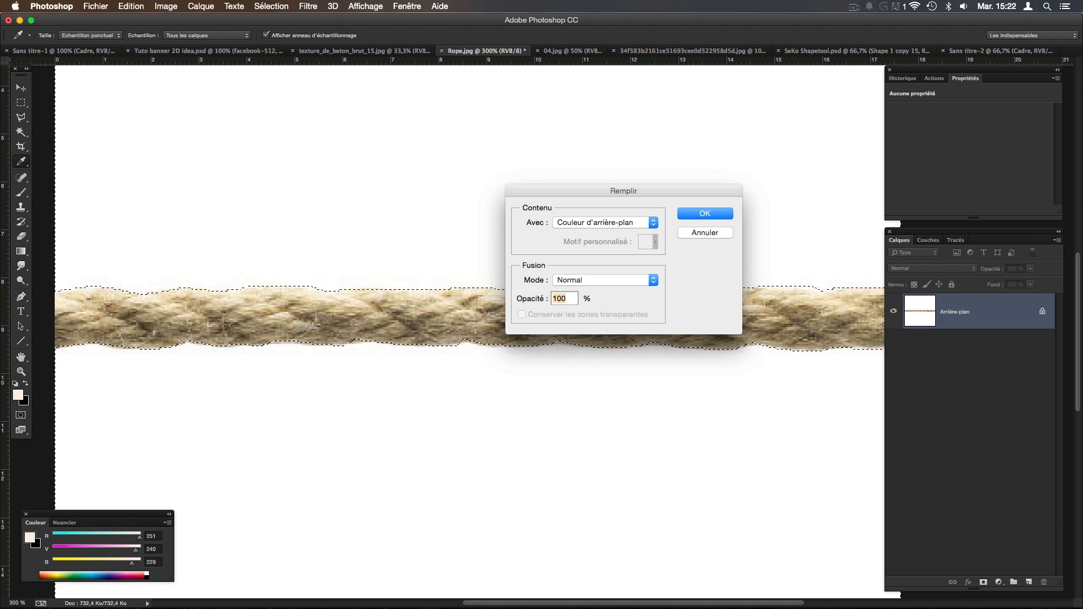
key(Escape)
Invert the selection, convert the locked background into a regular layer and delete the selected area.
key(super+shift+i)
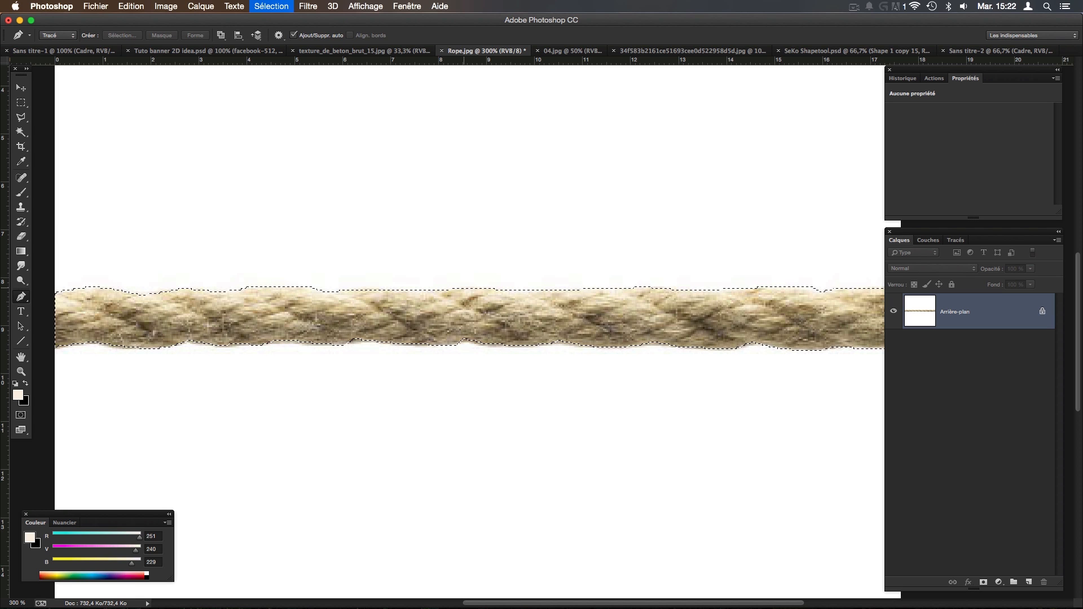
double_click(1044, 312)
key(Return)
key(BackSpace)
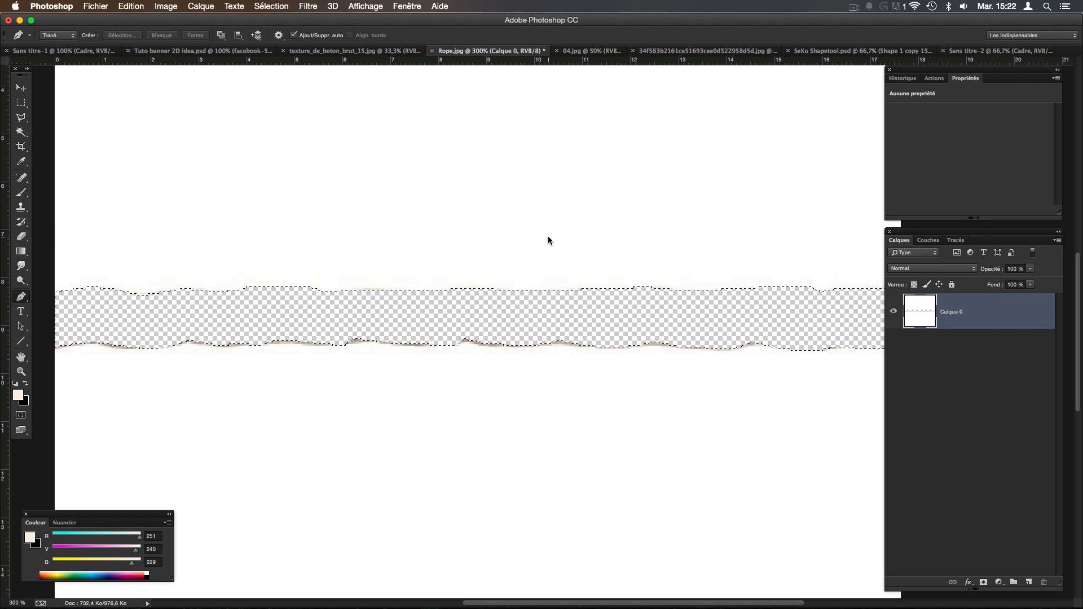
Undo the rope's deletion, invert the selection to delete the white surroundings instead, and deselect.
key(super+z)
key(super+shift+i)
key(BackSpace)
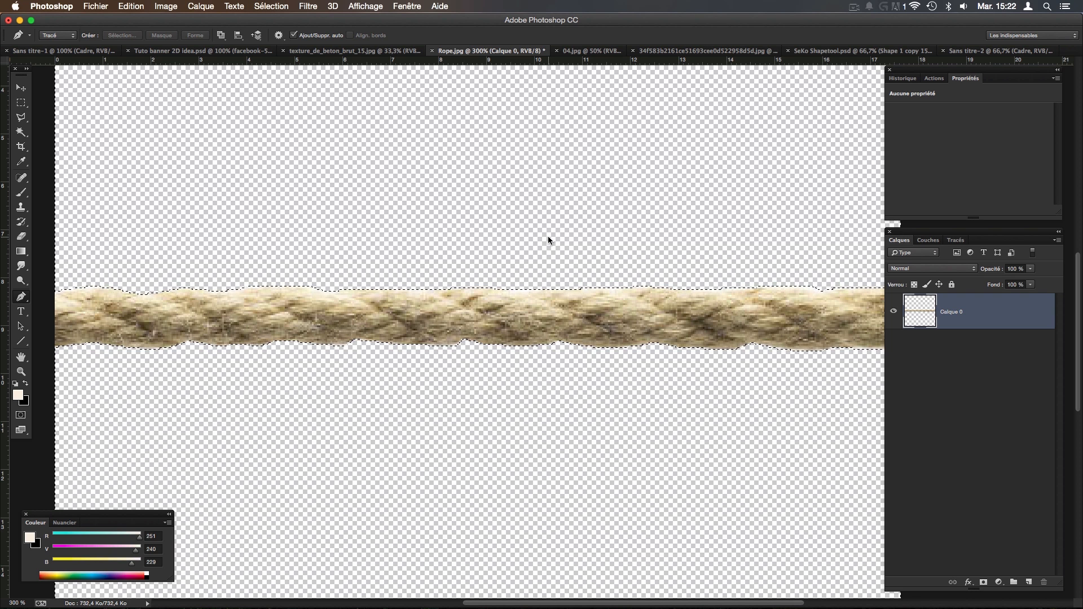
key(super+d)
Add a new layer beneath the rope and fill it with black using the Paint Bucket.
click(1029, 582)
drag(988, 312, 988, 355)
key(x)
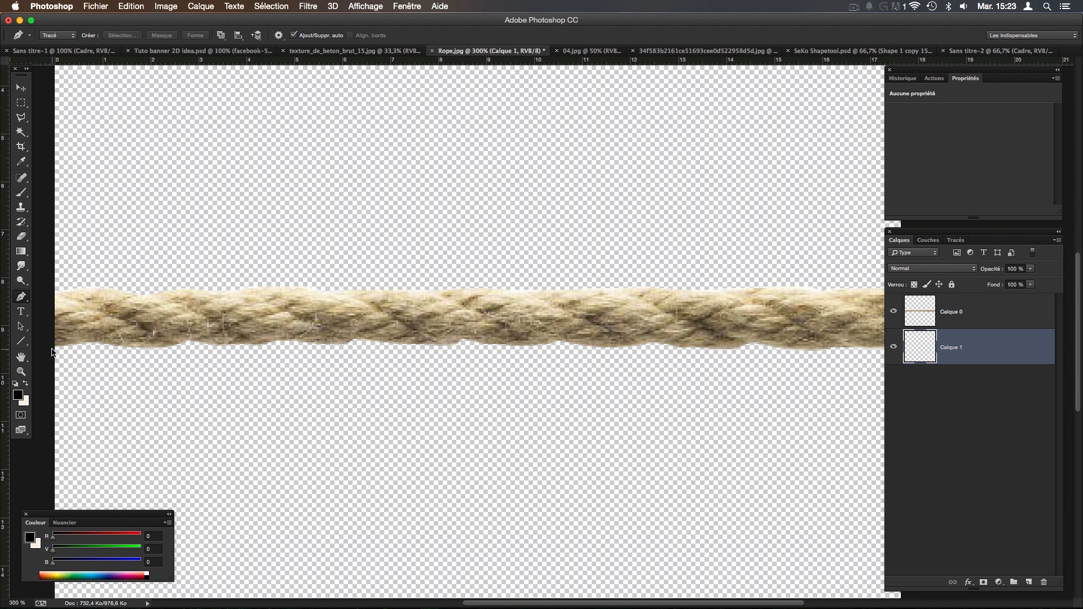
click(22, 258)
click(67, 261)
click(404, 243)
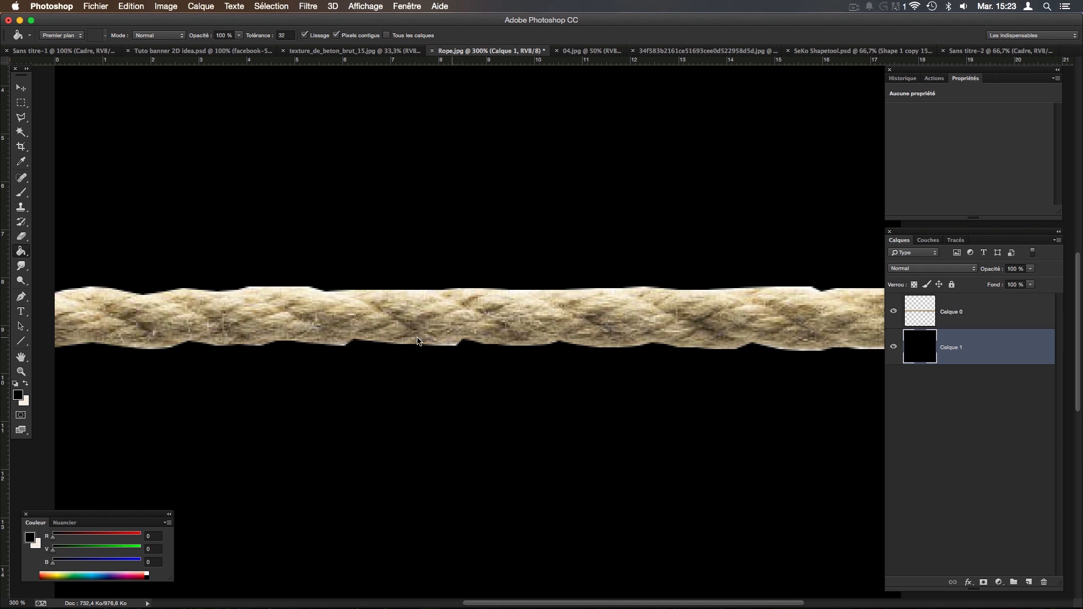
Copy the cut-out rope layer into the Sans titre-1 banner, placing it over the Facebook sign.
click(991, 309)
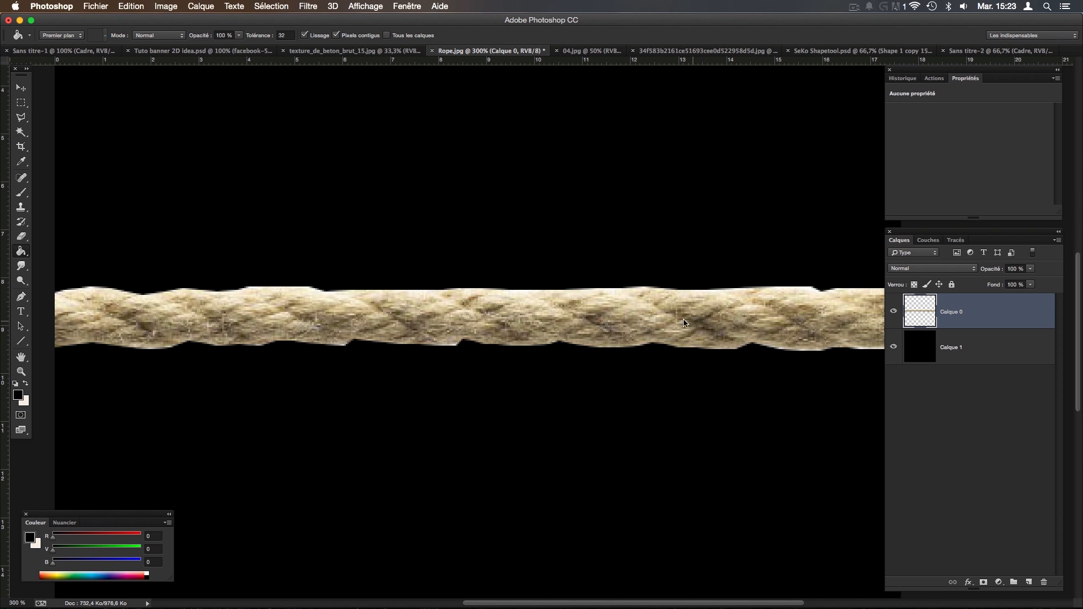
scroll(512, 295, right, 5)
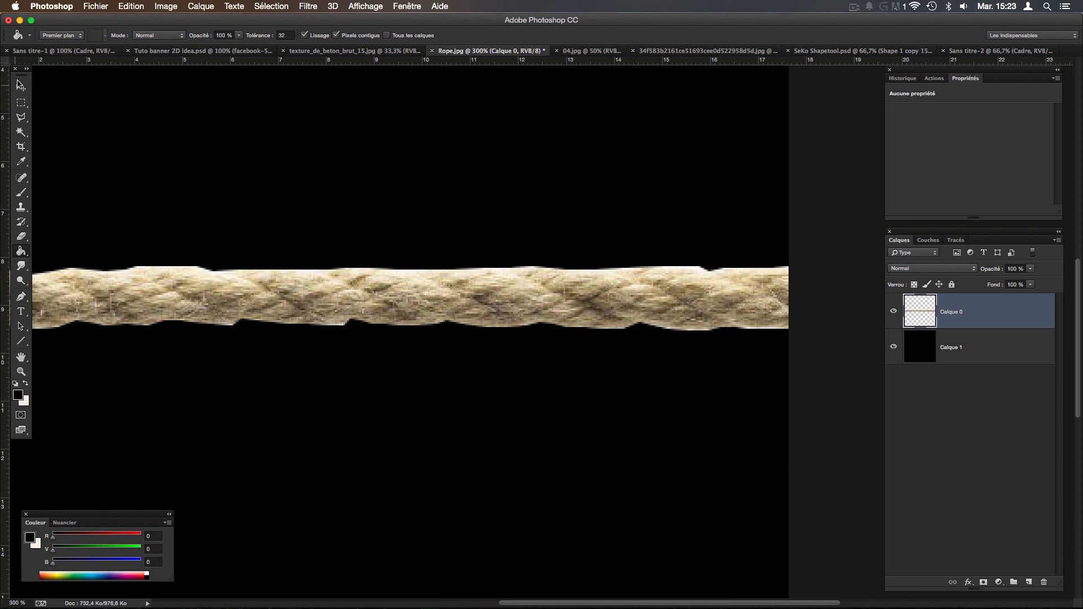
key(v)
drag(317, 276, 397, 266)
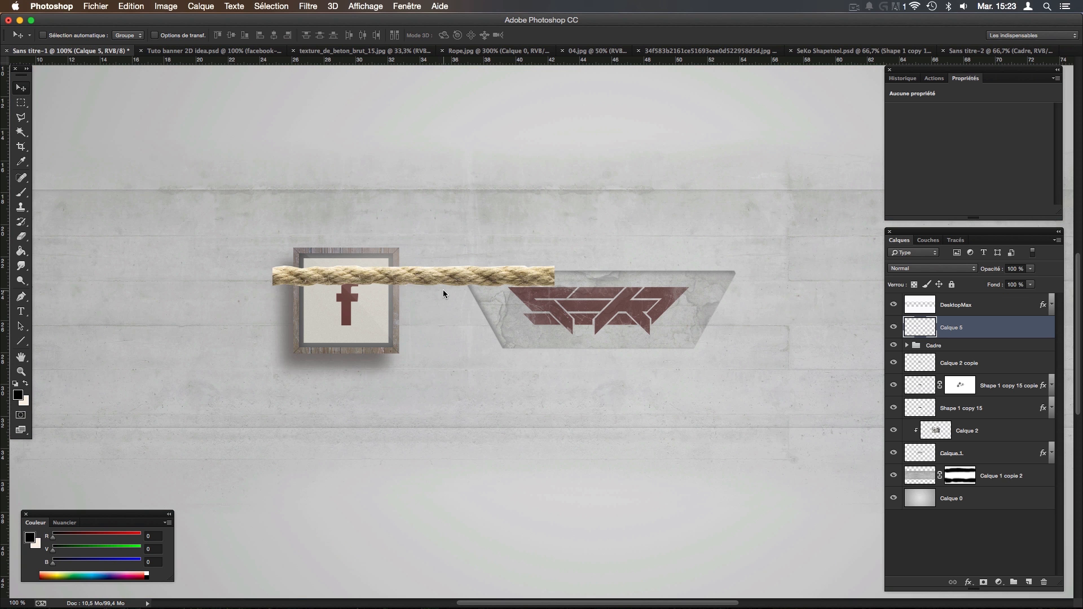
Shrink the rope, rotate it about -28°, set it rising from the frame's upper-left corner and move its layer beneath the Cadre group.
key(super+t)
drag(558, 261, 332, 236)
key(Return)
key(super+t)
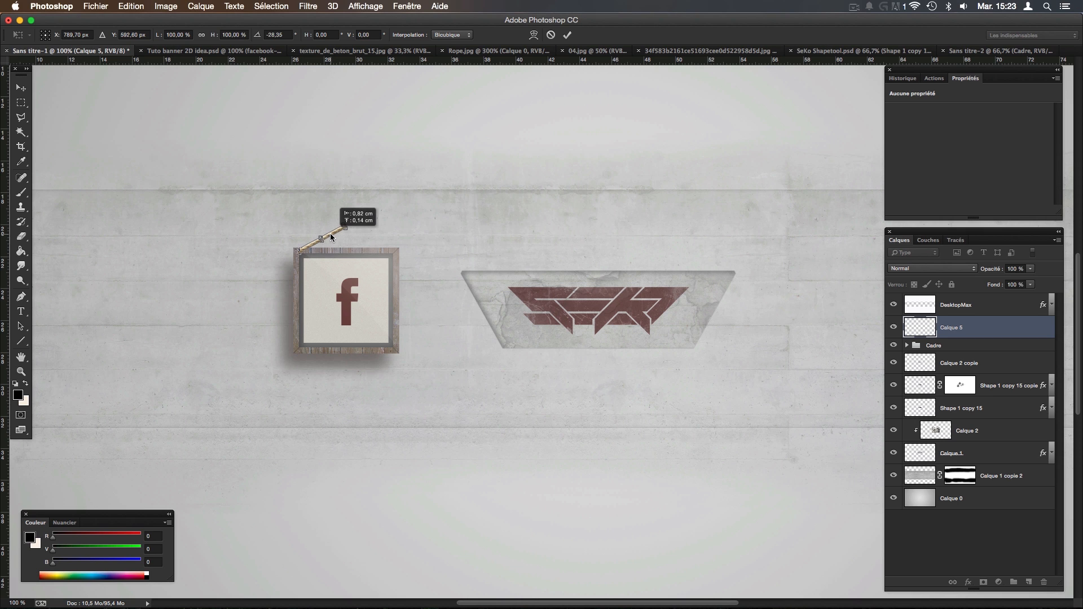
key(Return)
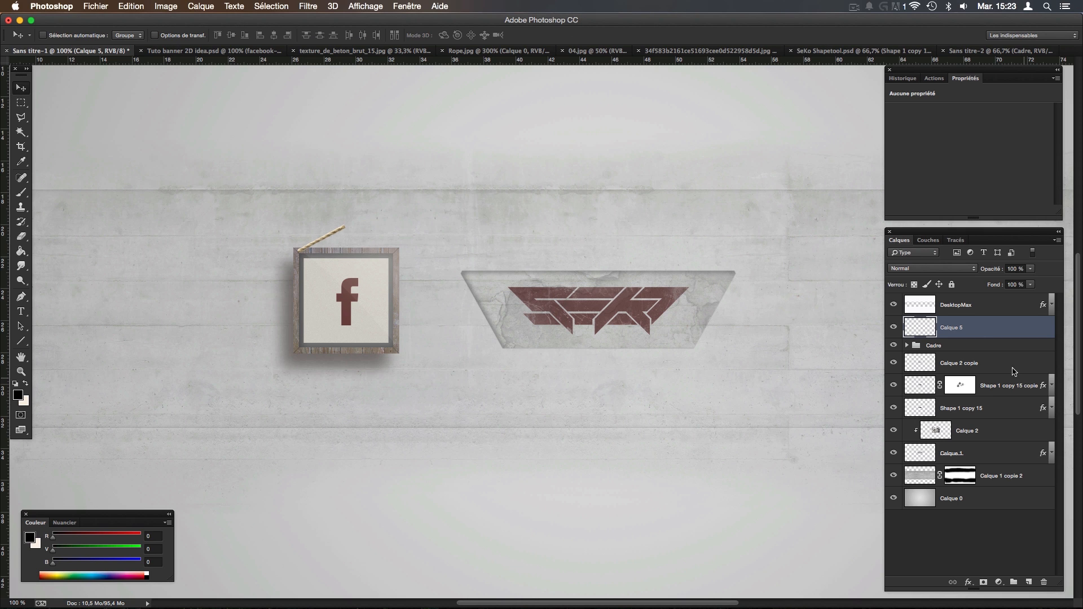
drag(964, 329, 964, 354)
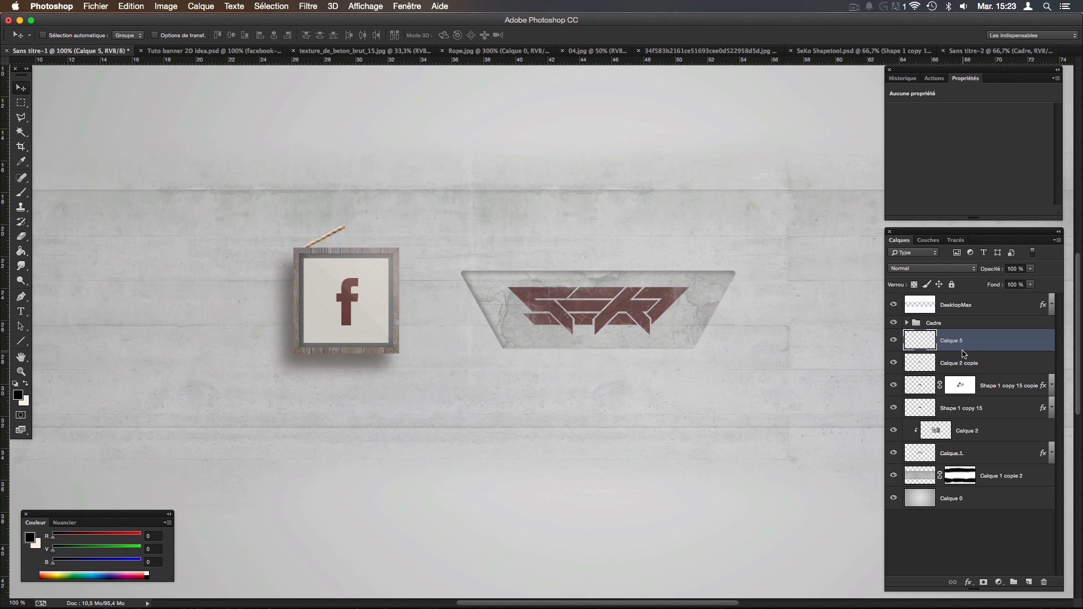
Duplicate the rope, flip the copy horizontally and align it on the right so both pieces meet in a peak above the frame.
key(super+j)
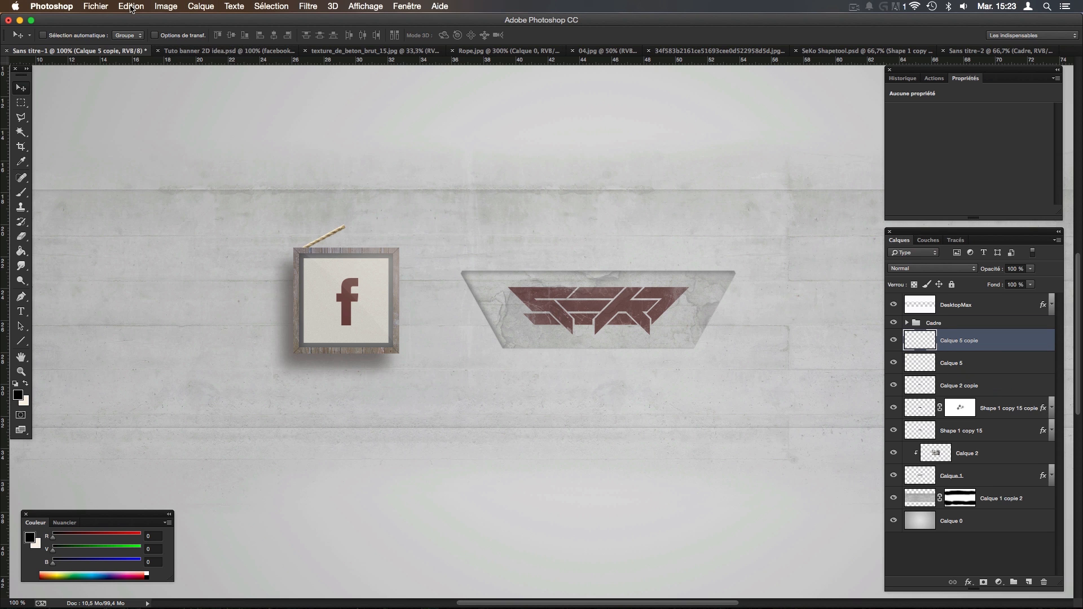
click(131, 6)
mouse_move(226, 255)
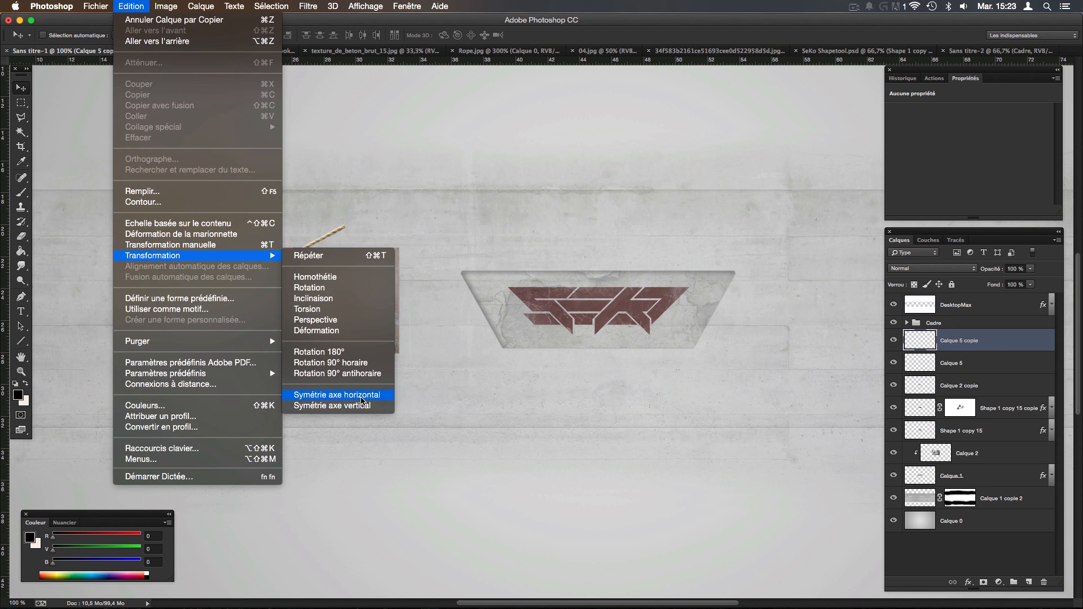
click(350, 395)
drag(350, 244, 395, 244)
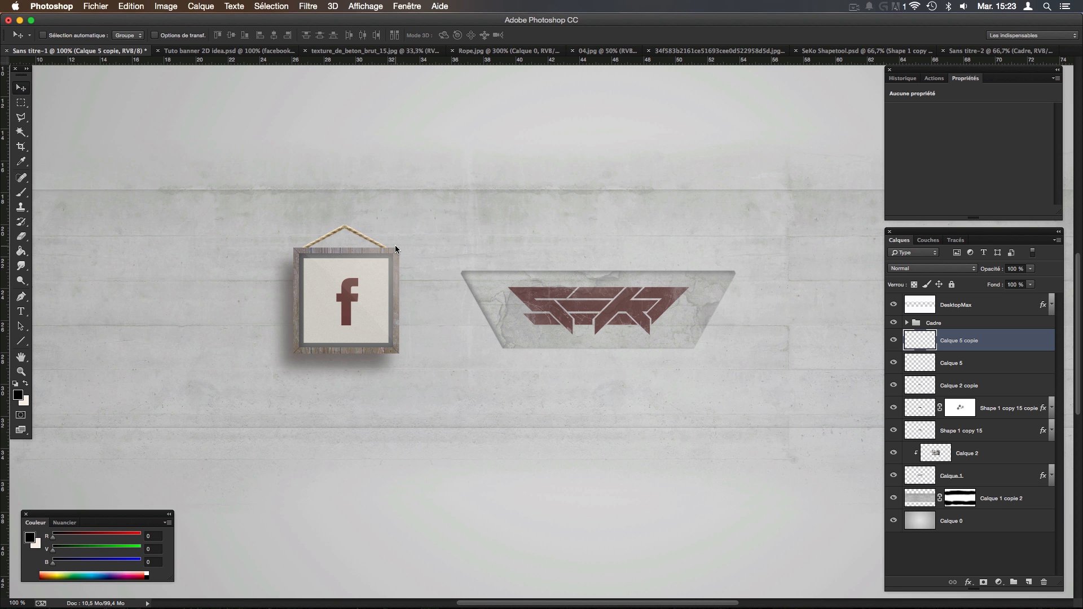
key(Left)
Add a new layer, draw a 9 px black circle over the peak where the ropes meet and remove its stroke.
key(super+plus)
key(super+plus)
drag(151, 178, 349, 287)
drag(264, 171, 445, 244)
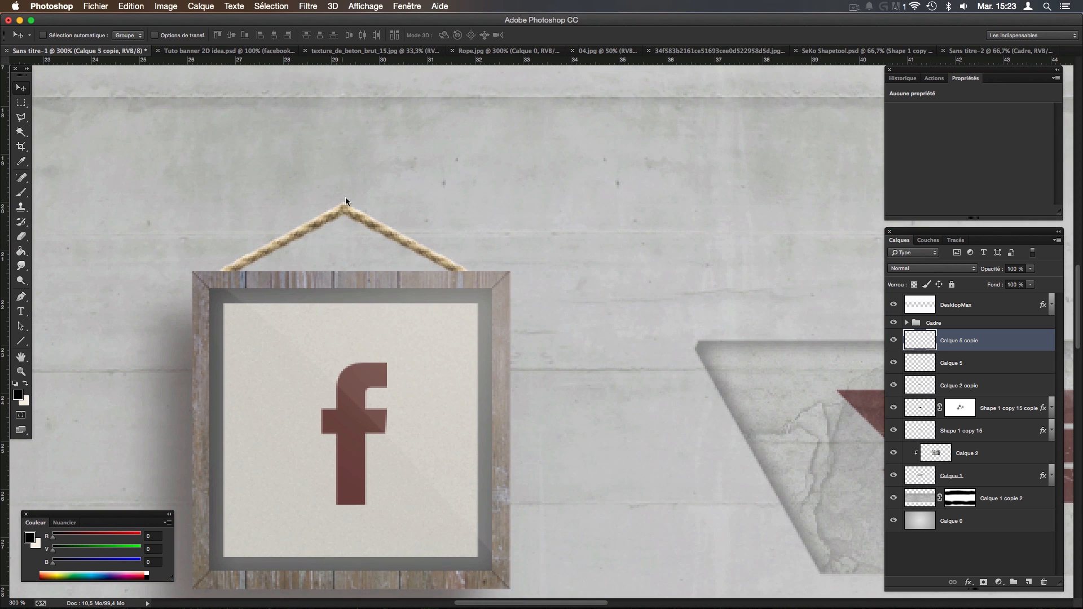
click(1024, 584)
click(20, 311)
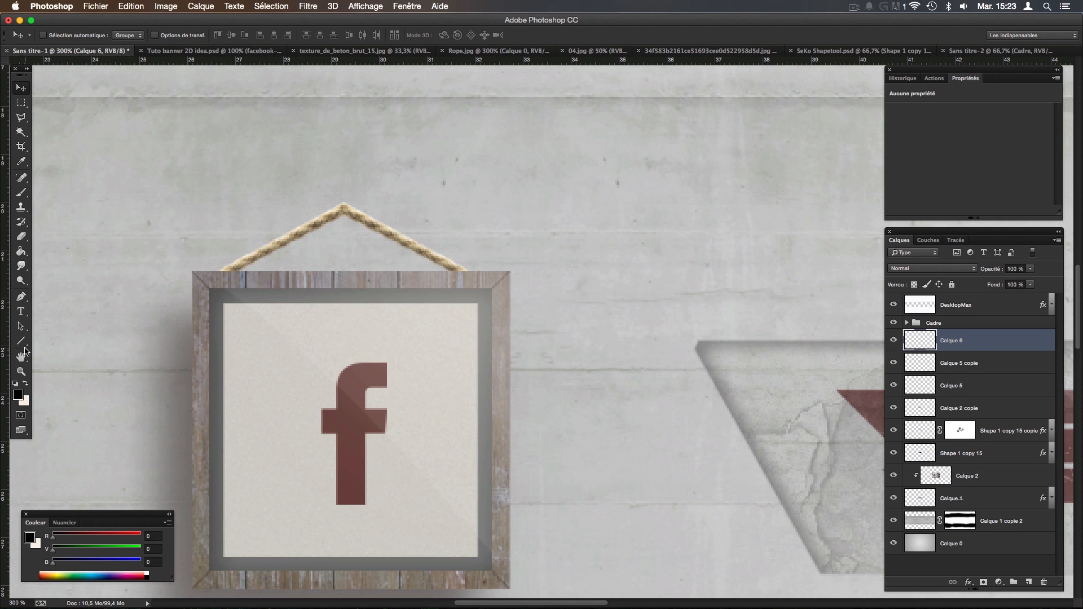
click(21, 340)
click(62, 359)
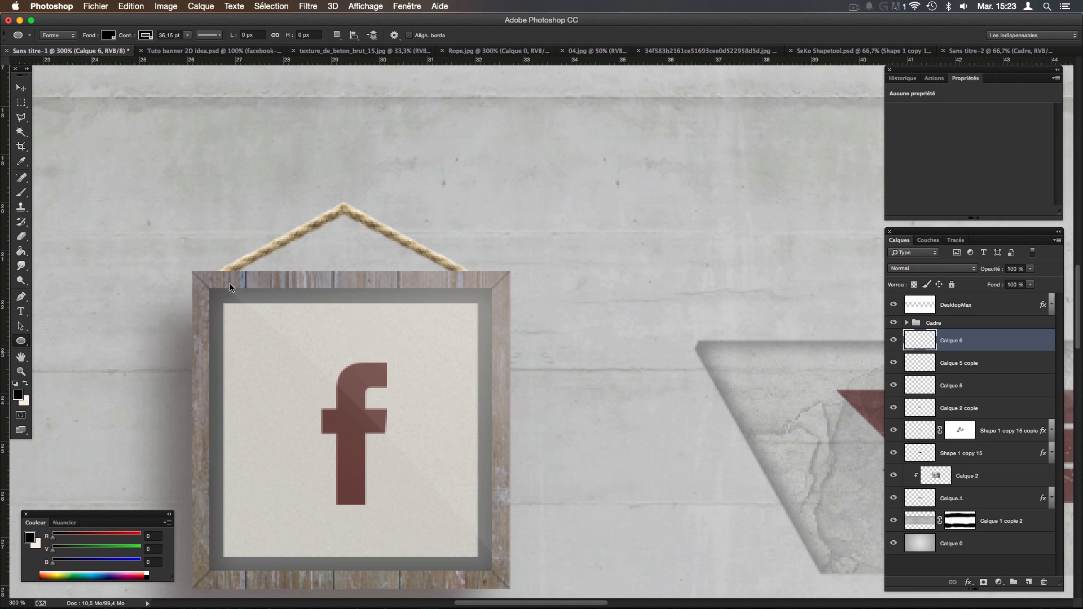
drag(336, 203, 356, 218)
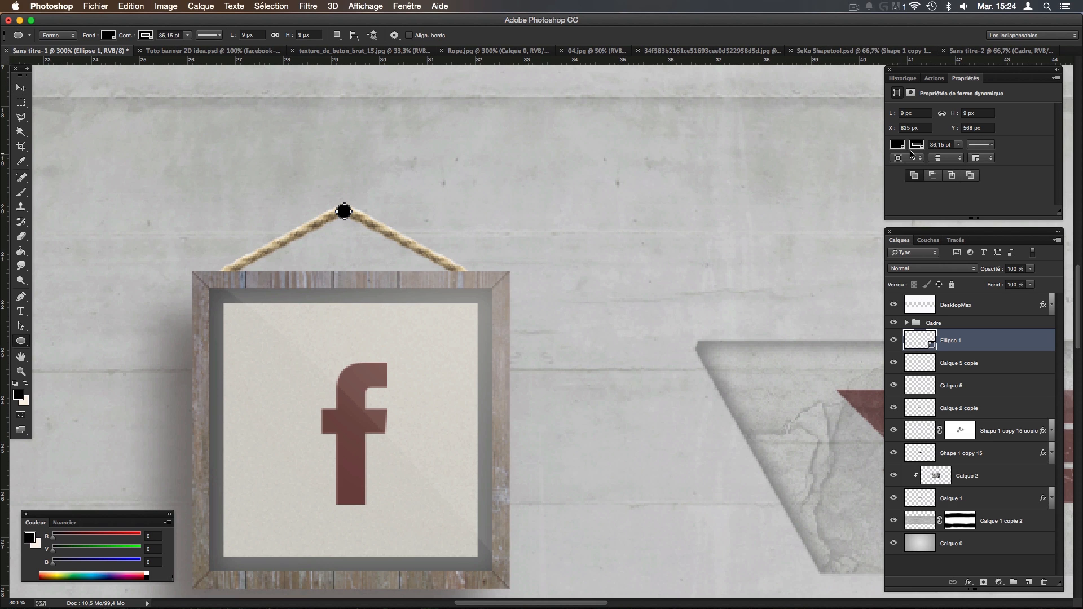
click(915, 147)
click(903, 167)
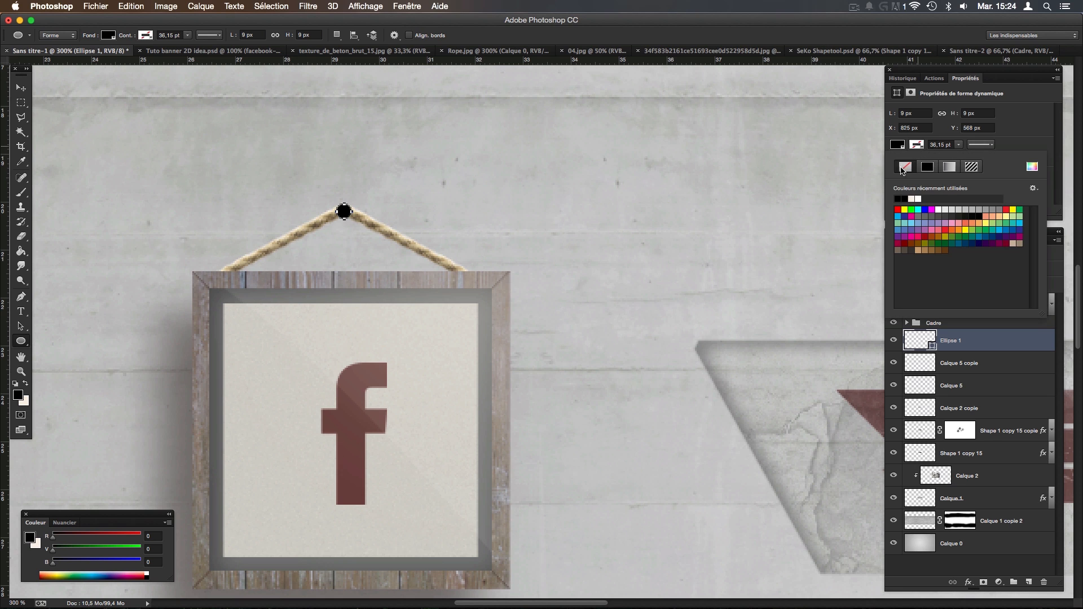
Rasterize the Ellipse 1 layer and nudge the black nail circle slightly into place over the rope peak.
click(21, 87)
right_click(996, 342)
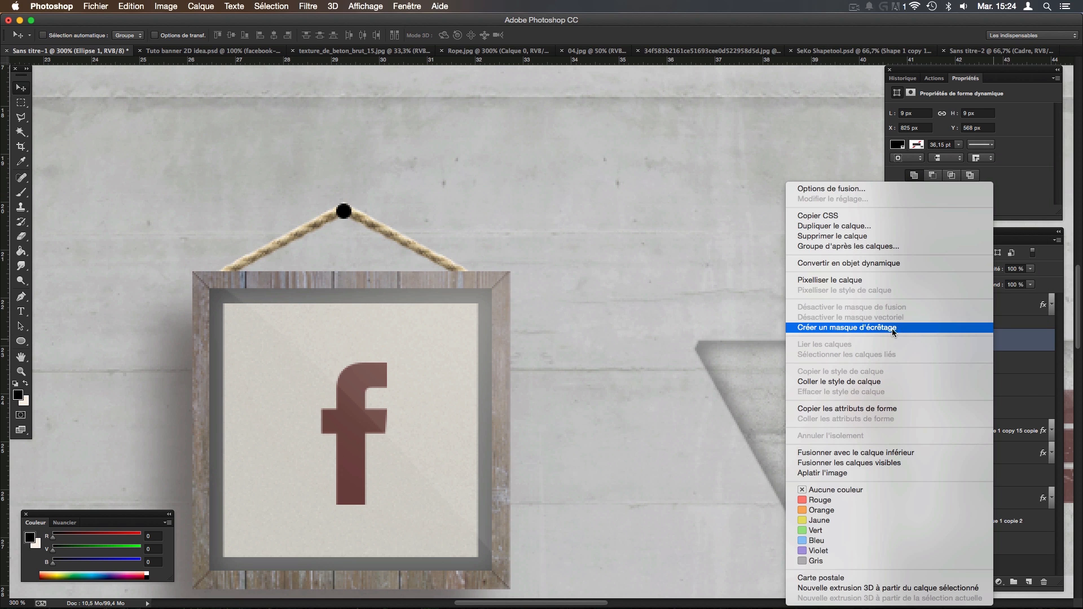
click(850, 277)
key(Up)
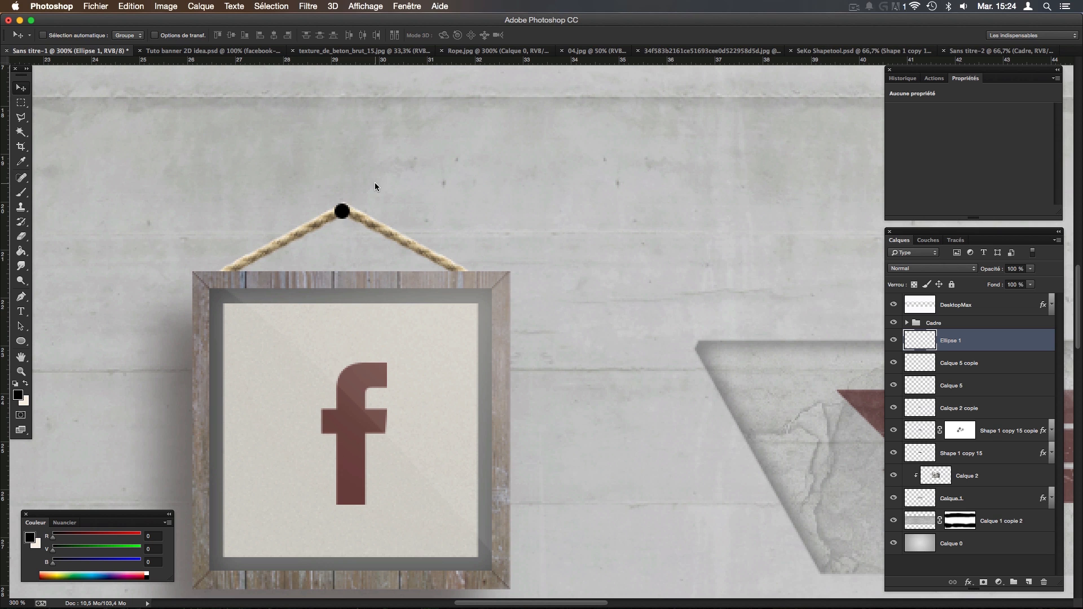
Apply a dark reddish-brown colour overlay to the nail circle's Ellipse 1 layer.
double_click(971, 340)
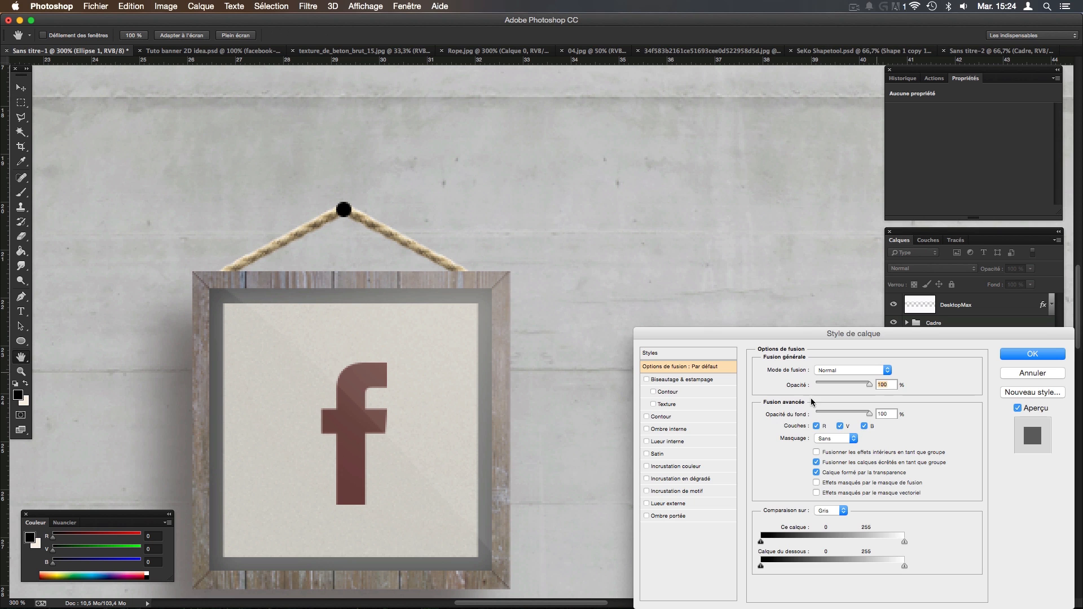
click(693, 466)
click(892, 366)
drag(736, 452, 718, 448)
click(1001, 336)
click(1032, 354)
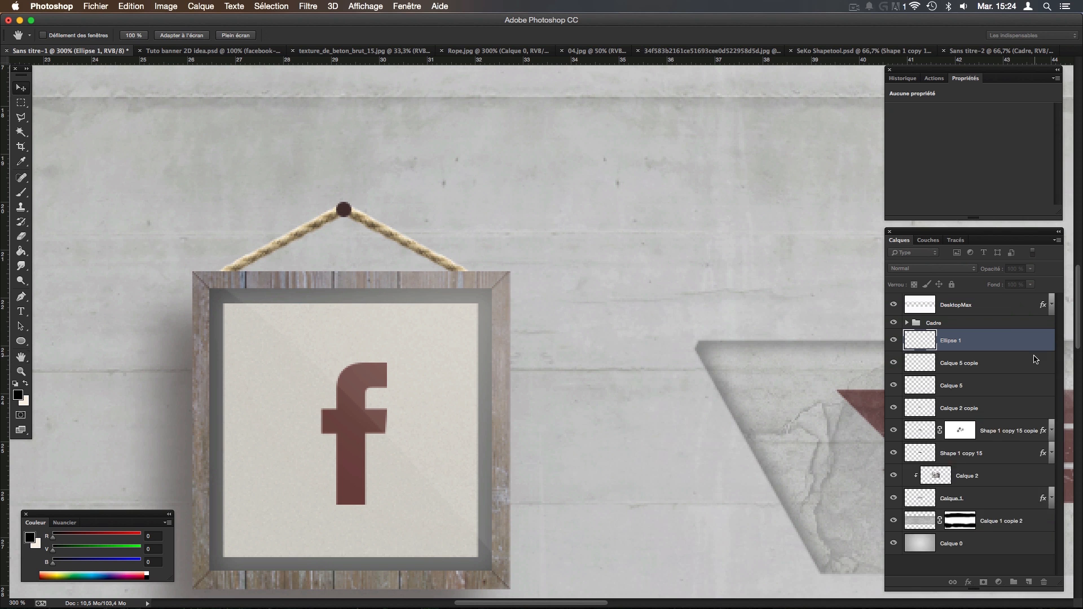
click(1048, 342)
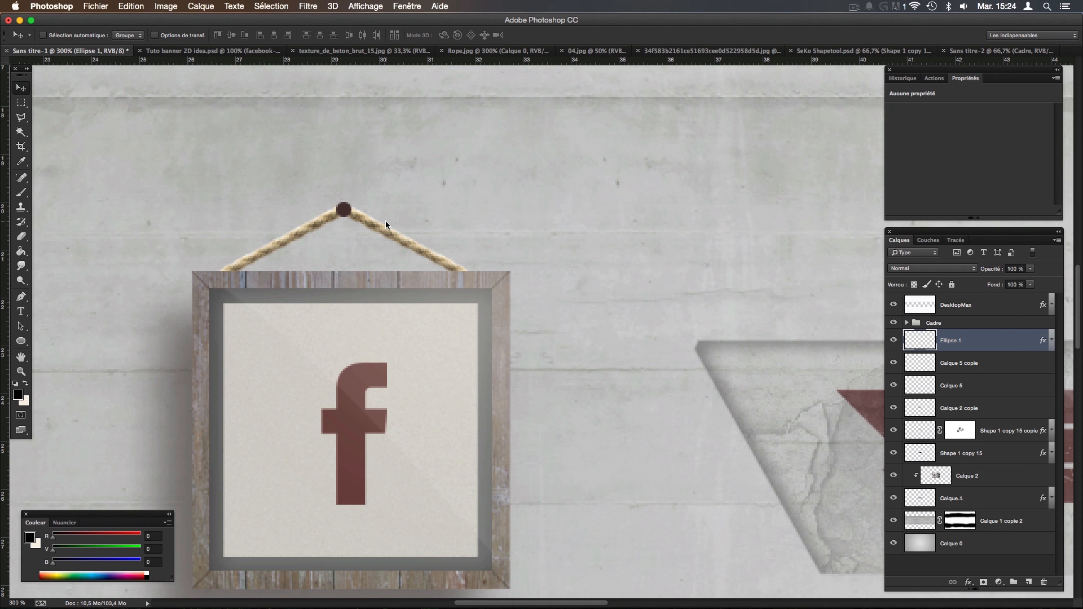
key(super+minus)
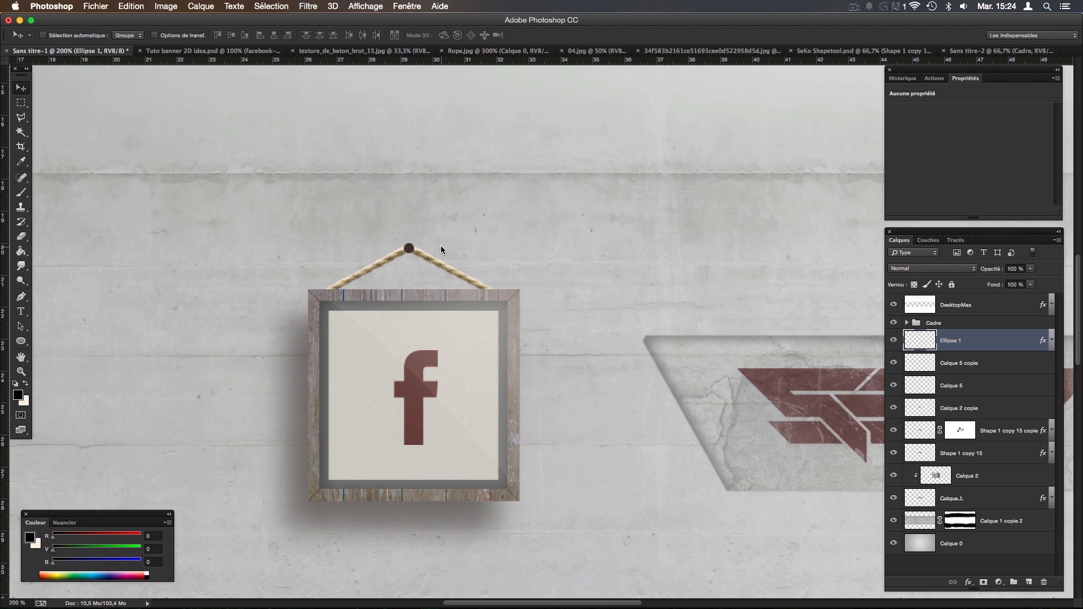
Add a new layer above the nail circle and clip it to the Ellipse 1 layer.
key(super+plus)
key(super+plus)
drag(365, 217, 423, 238)
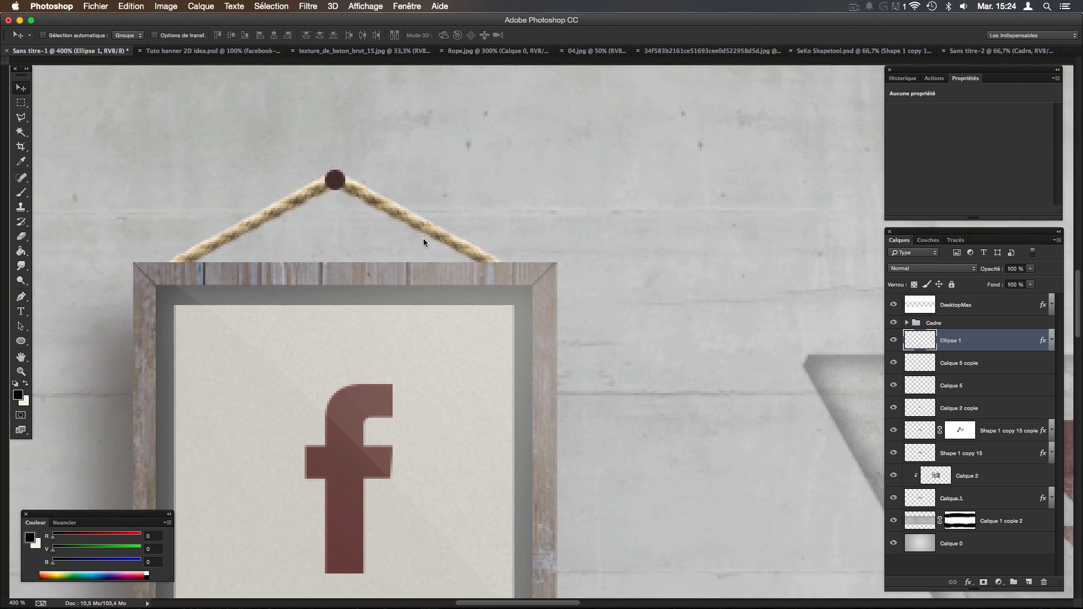
click(1028, 582)
right_click(966, 348)
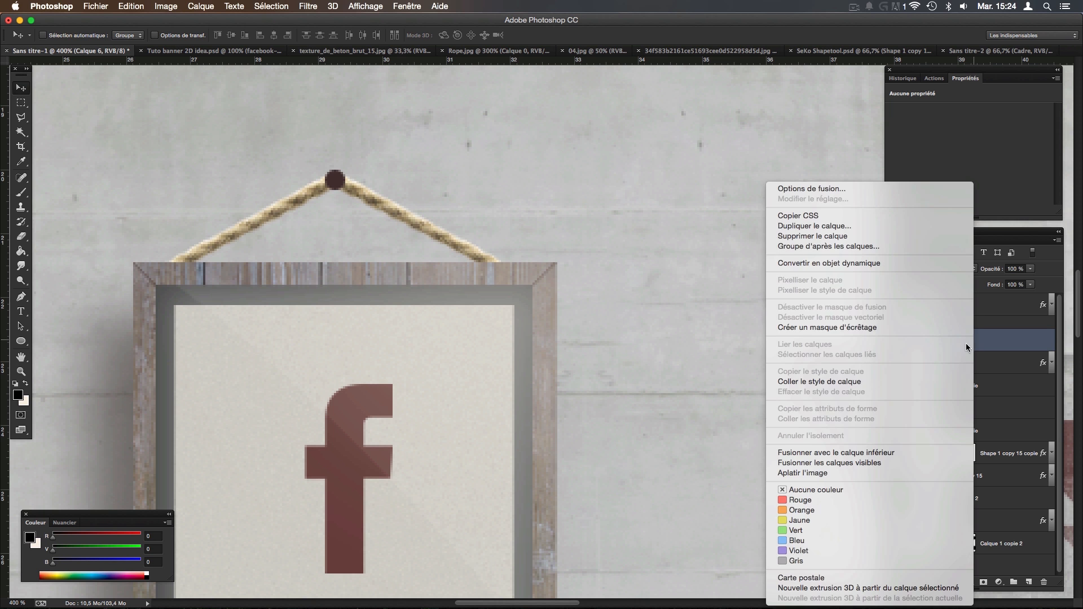
click(860, 328)
Rasterize the nail's layer style and paint an off-white highlight on the clipped layer with a 17 px brush.
key(b)
ctrl+alt+drag(393, 173, 338, 186)
ctrl+alt+drag(506, 218, 389, 221)
mouse_move(436, 220)
ctrl+alt+mouse_down()
mouse_move(418, 224)
mouse_move(458, 203)
ctrl+alt+mouse_up()
key(x)
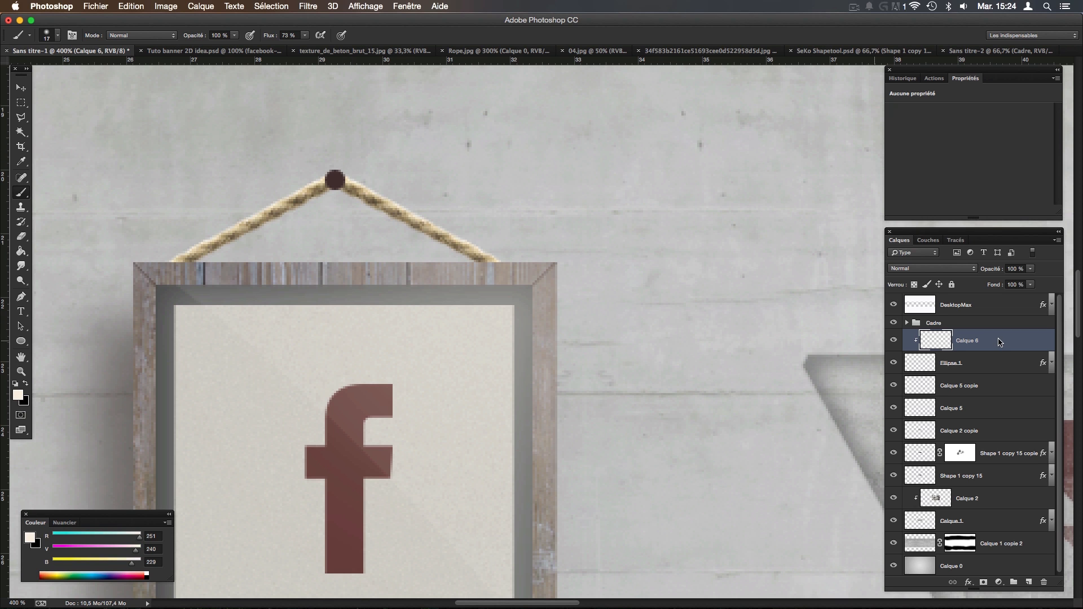
right_click(993, 365)
click(843, 290)
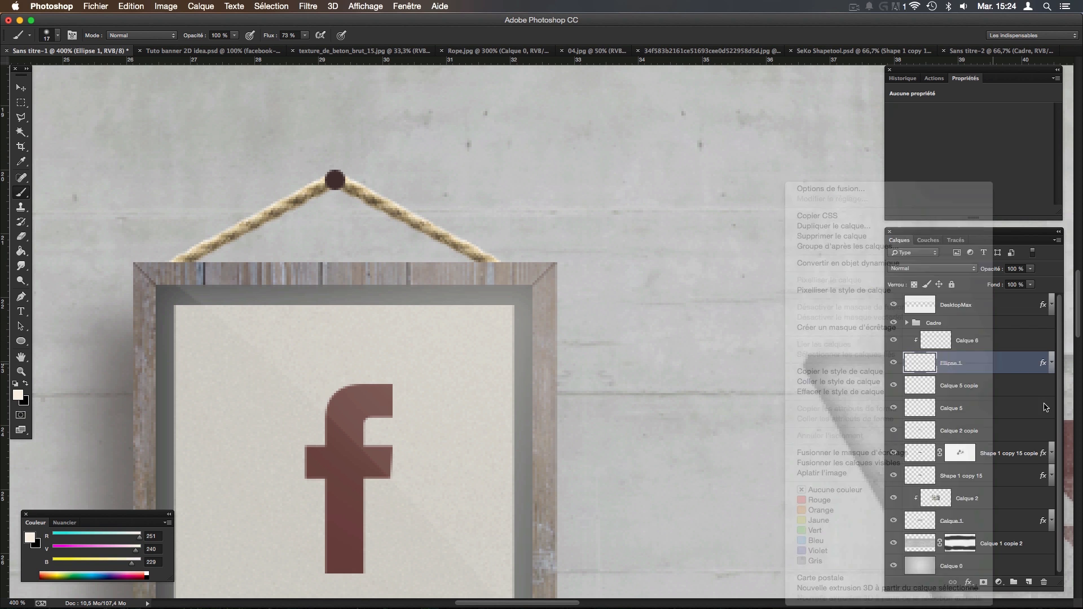
click(992, 342)
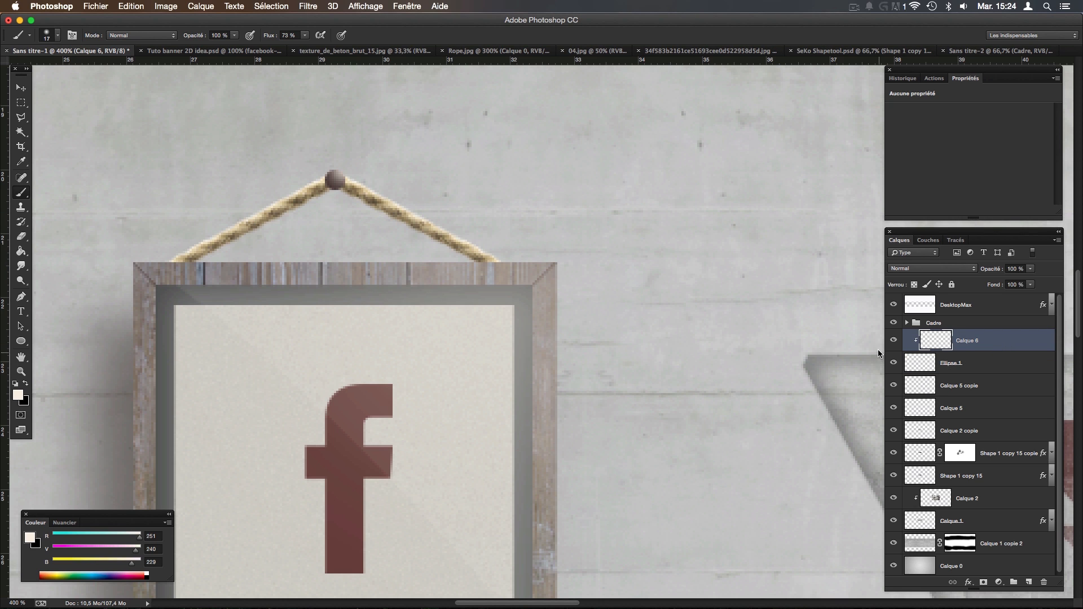
double_click(996, 359)
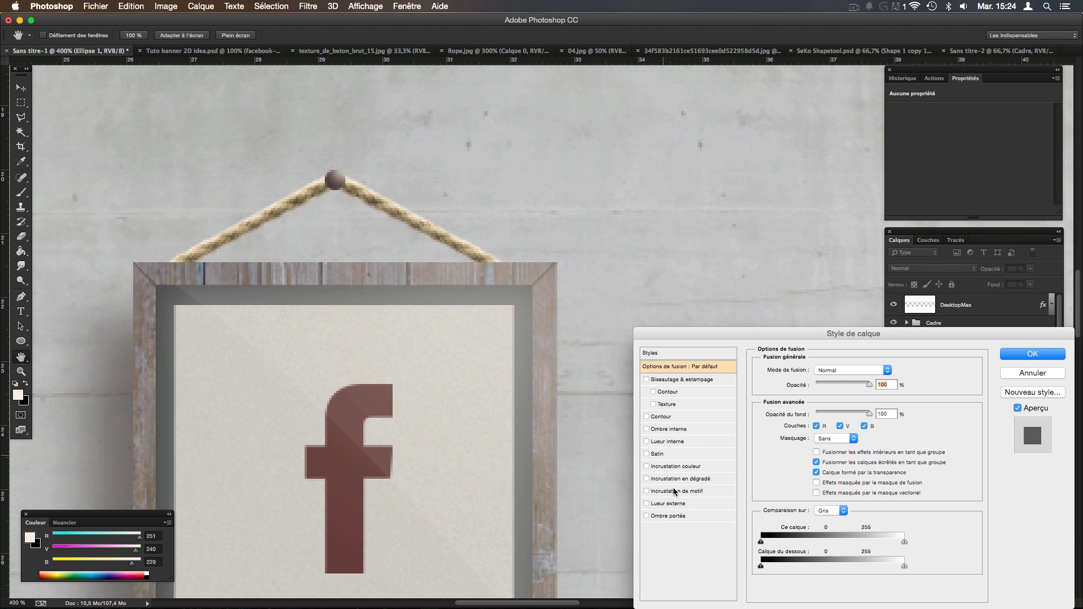
click(1024, 374)
key(b)
click(936, 347)
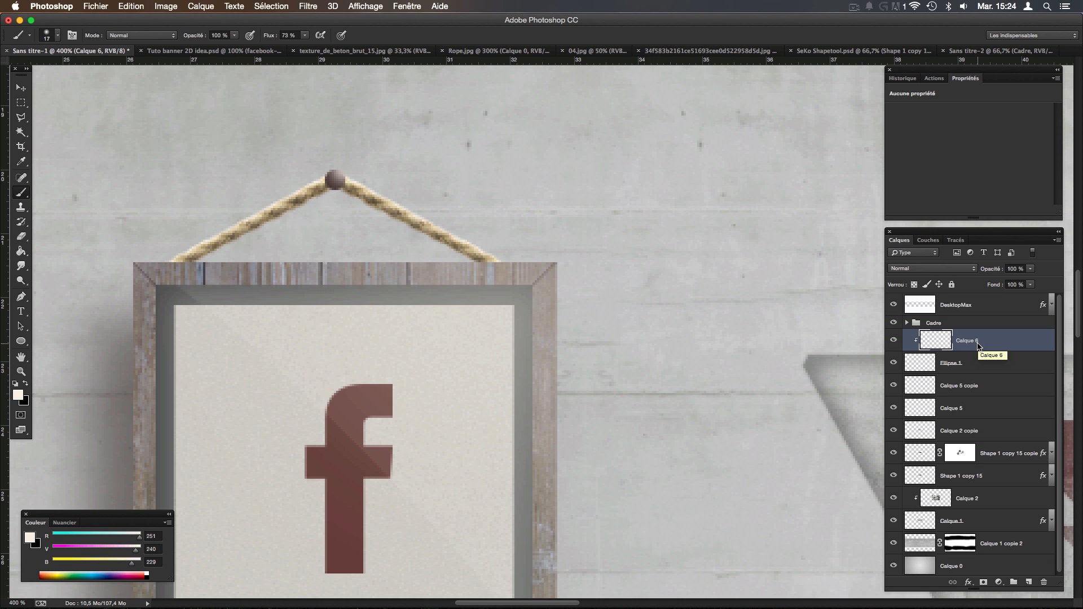
right_click(972, 364)
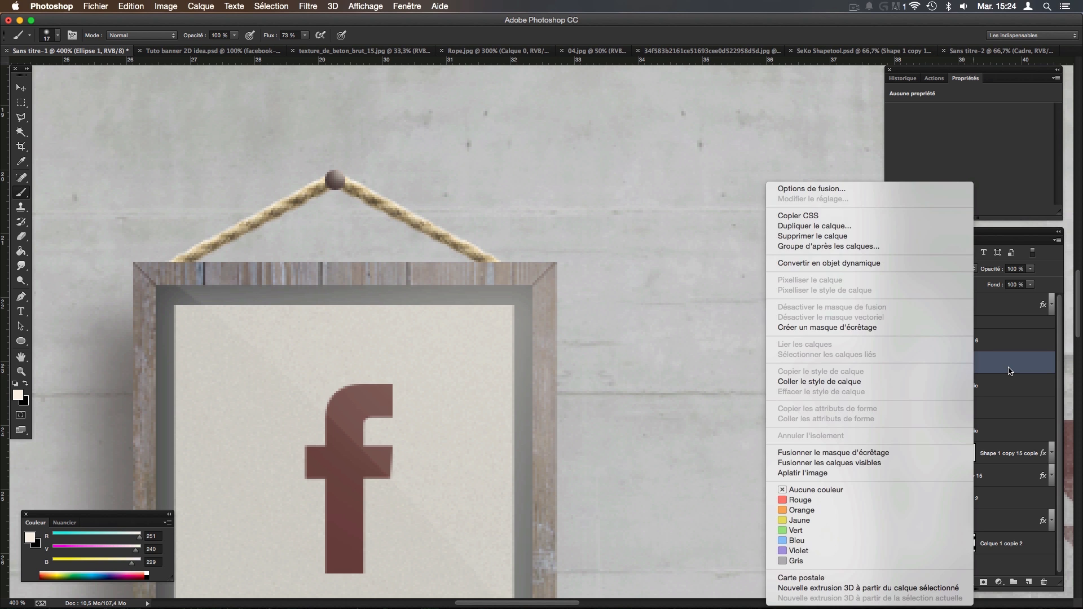
click(1010, 370)
click(968, 347)
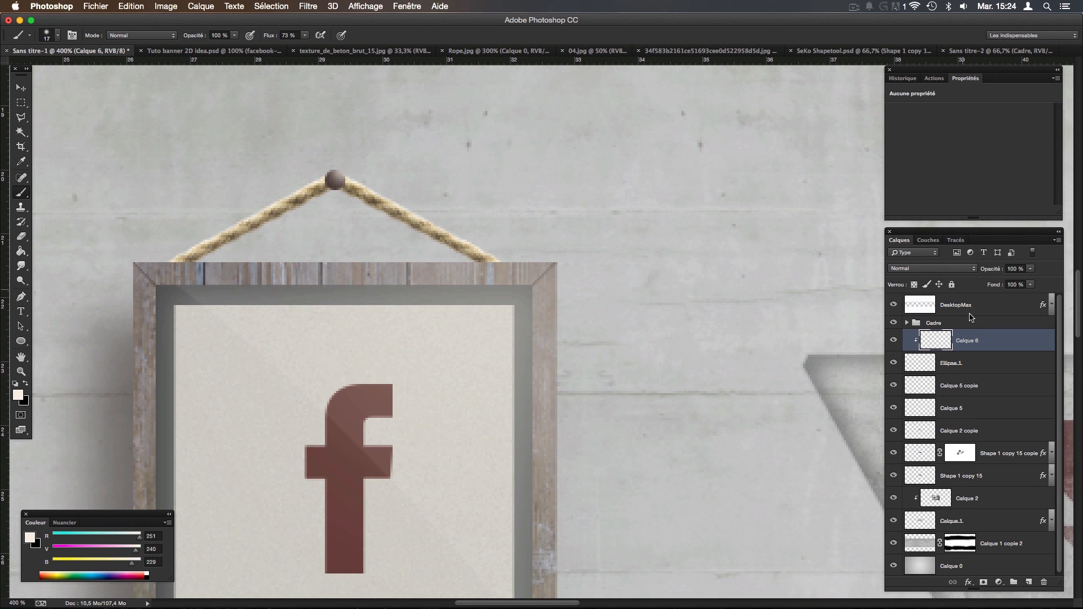
Unclip the highlight layer, delete its paint outside the nail's outline and set its opacity to 60%.
alt+click(934, 350)
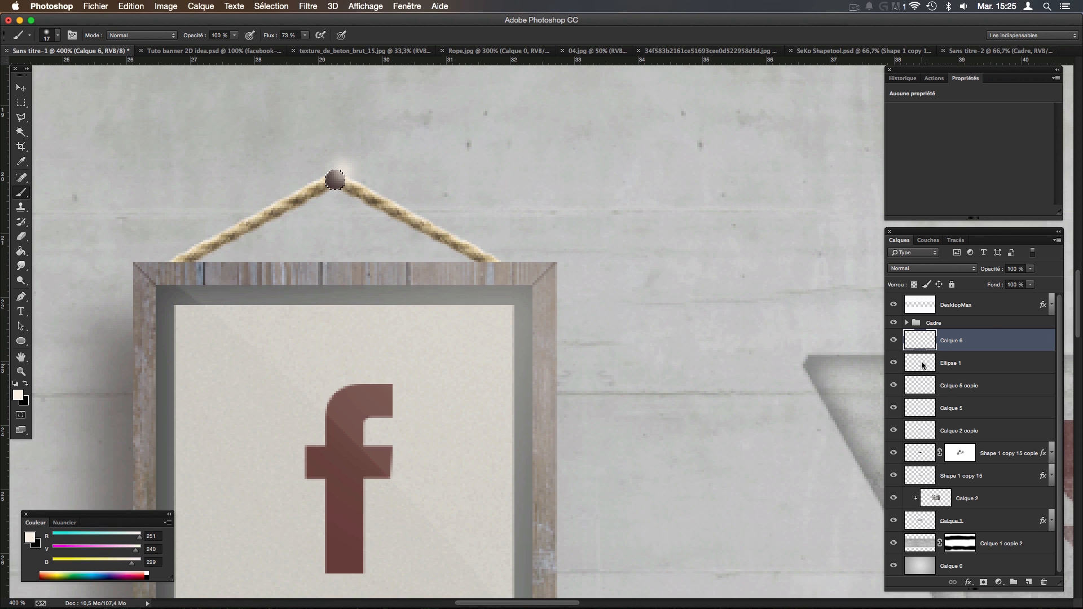
key(shift+super+i)
key(Delete)
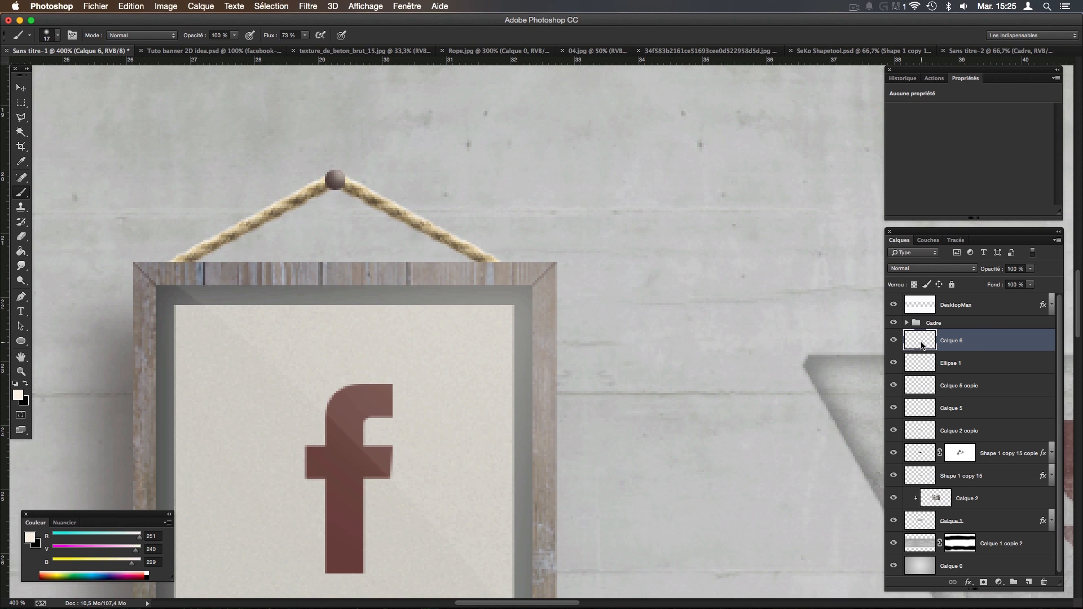
drag(1030, 268, 1009, 281)
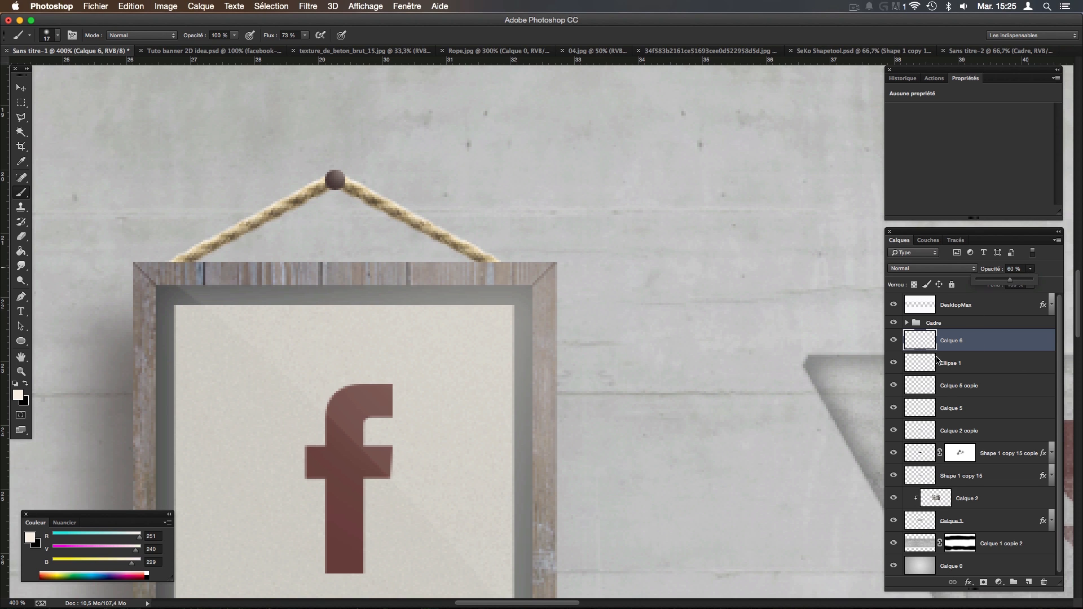
Add a new layer directly above the left rope layer Calque 5 and clip it to that rope.
click(969, 389)
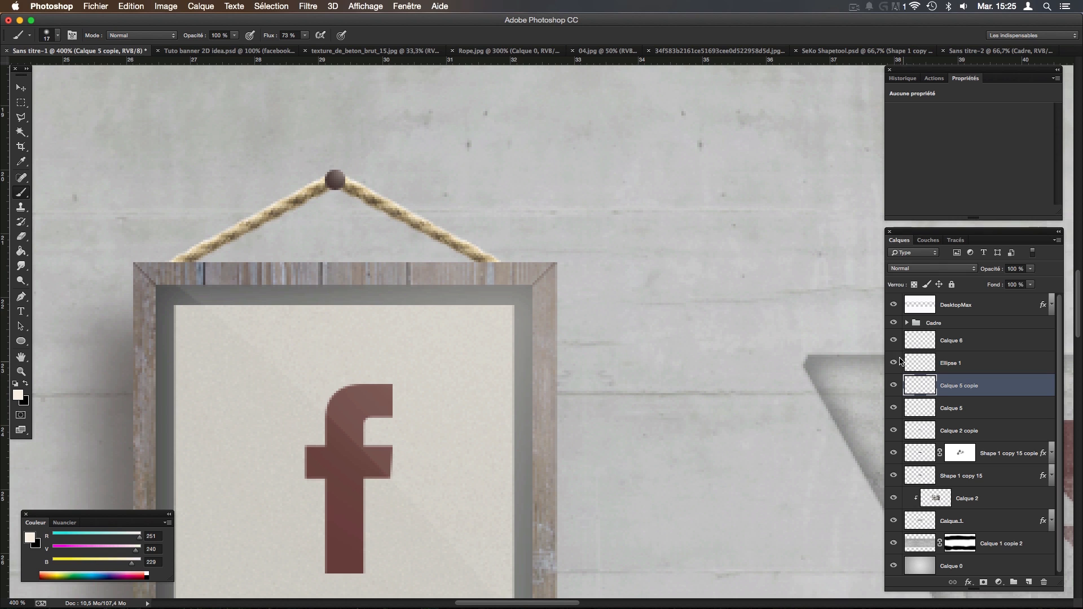
click(893, 385)
click(893, 385)
click(948, 412)
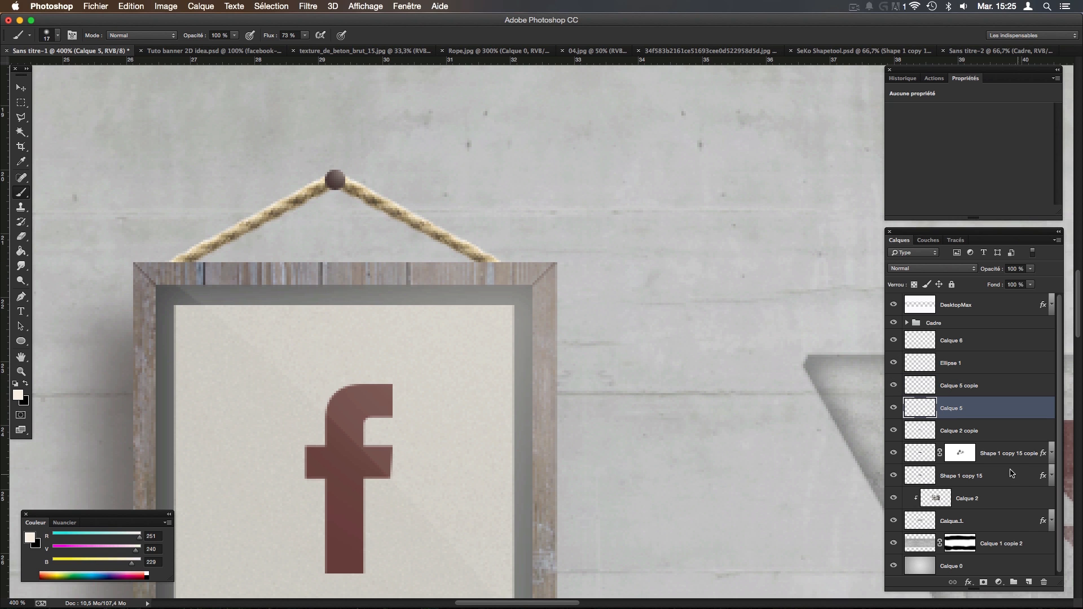
click(1029, 581)
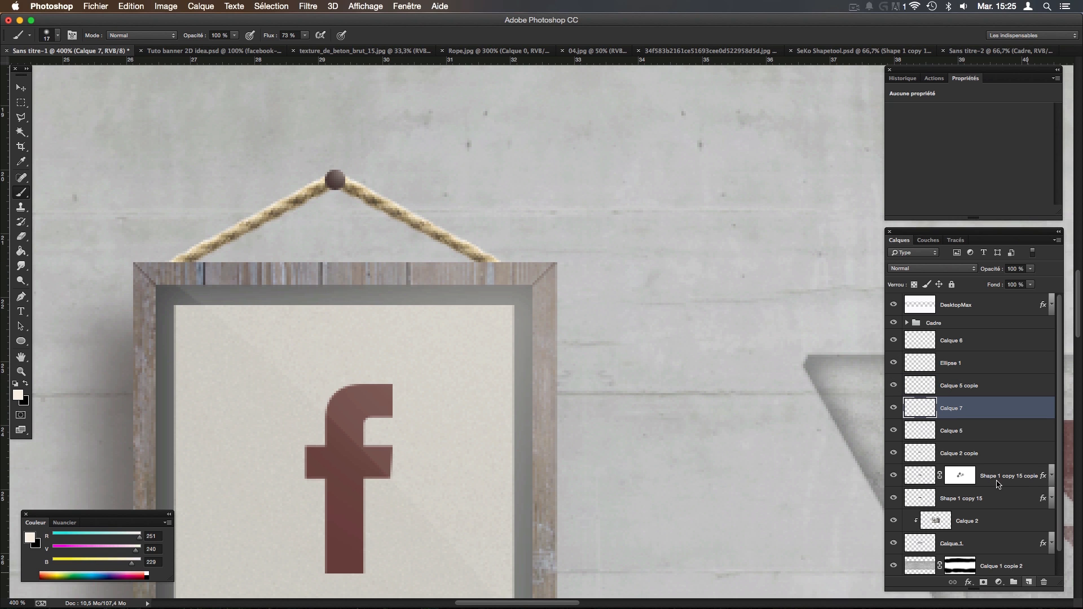
alt+click(931, 419)
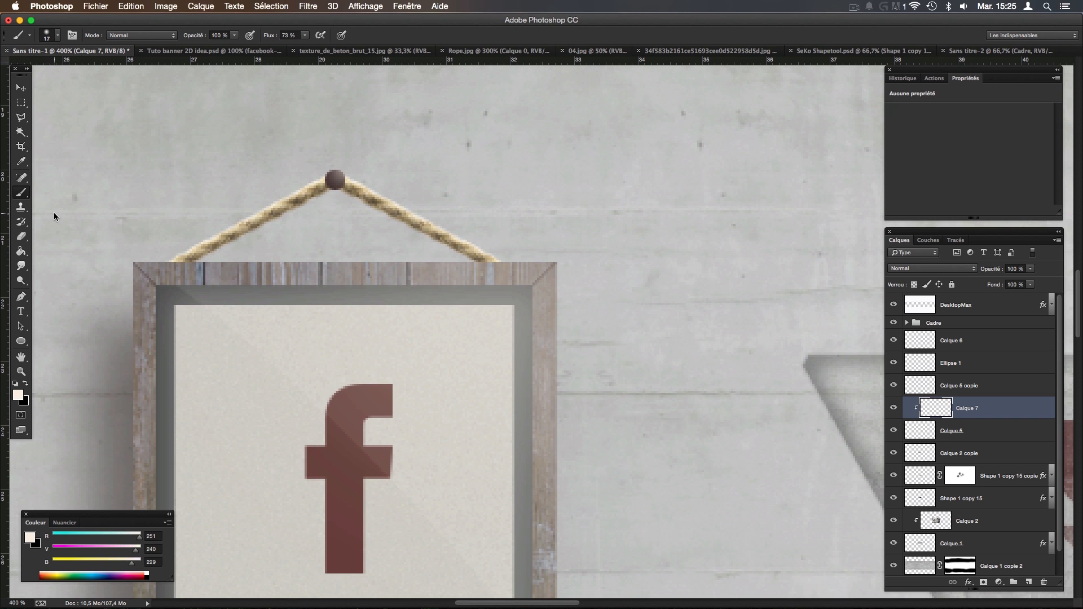
Paint black shading over the lower part of the left rope with a brush enlarged to about 129 px.
key(x)
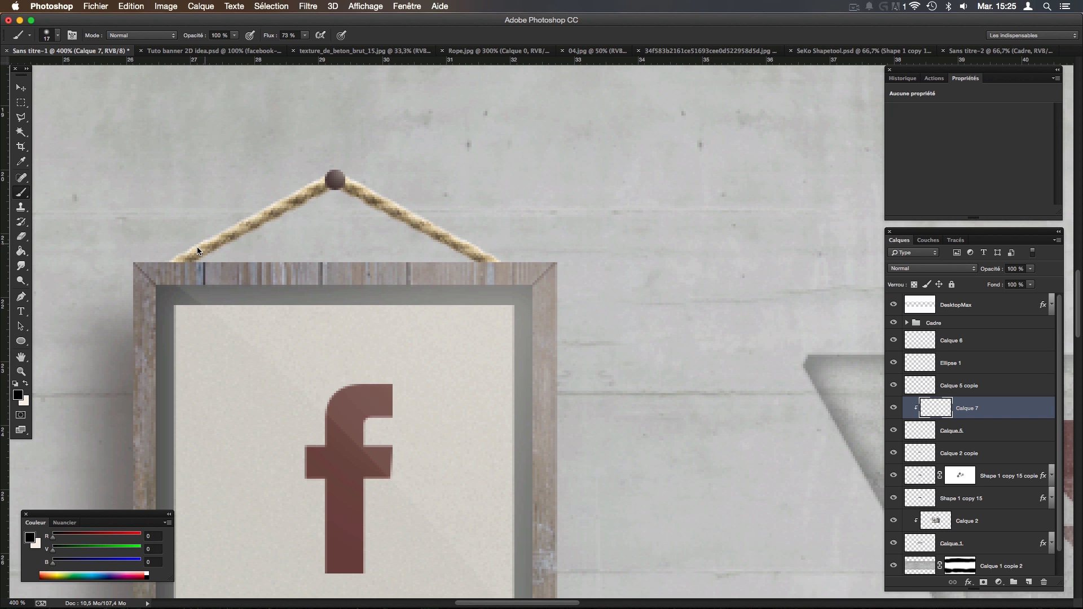
key(bracketright)
key(bracketright)
key(bracketright)
key(bracketright)
key(bracketright)
key(bracketright)
key(bracketright)
key(bracketright)
key(bracketright)
key(bracketright)
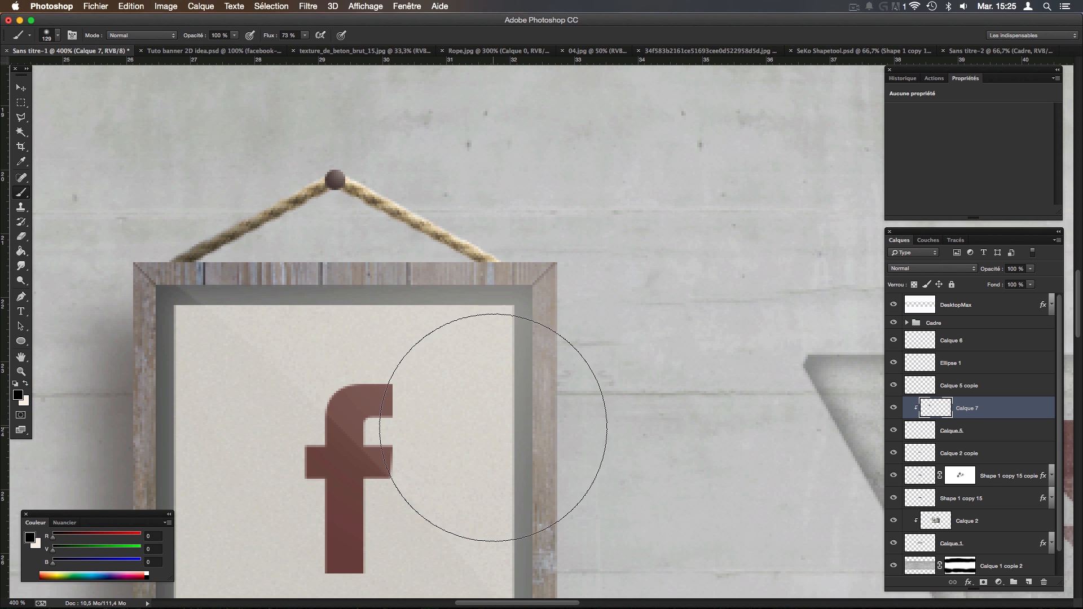
Lower the opacity of the rope's shading layer to 35%.
drag(1030, 269, 995, 280)
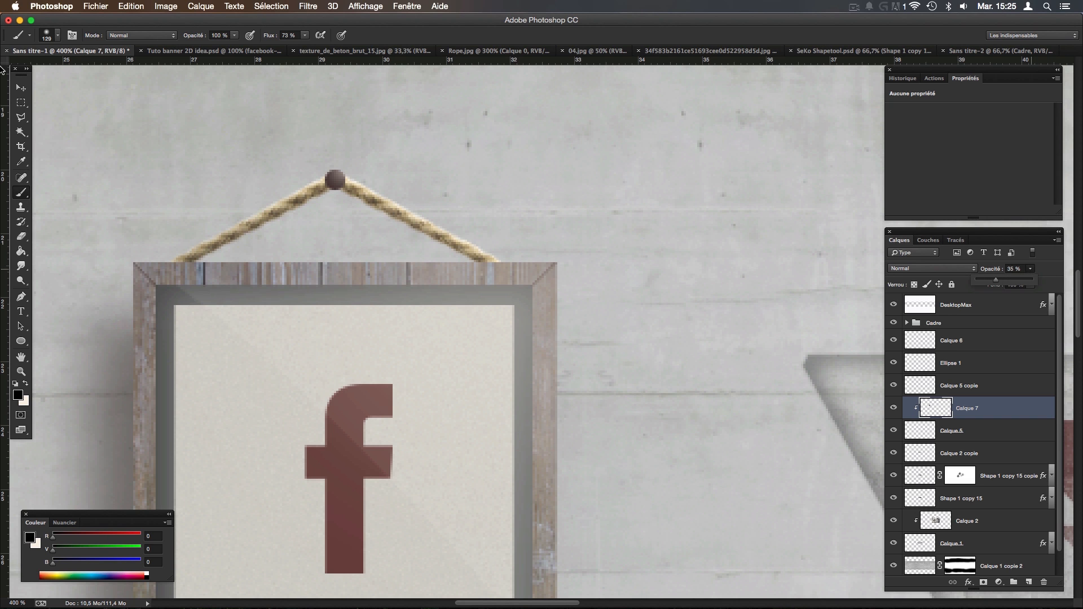
click(21, 87)
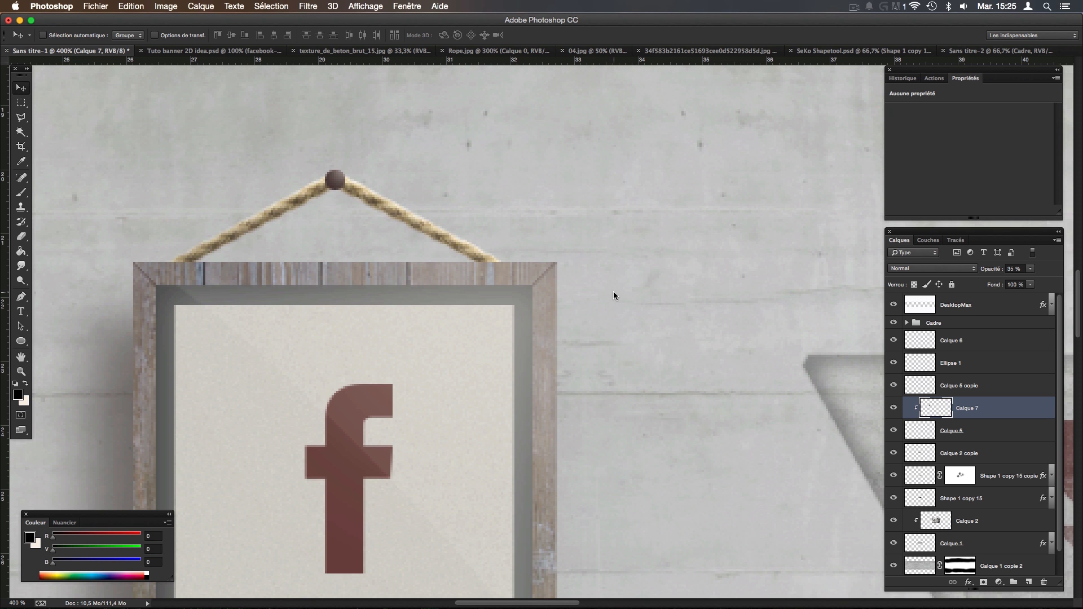
key(super+minus)
key(super+minus)
key(super+minus)
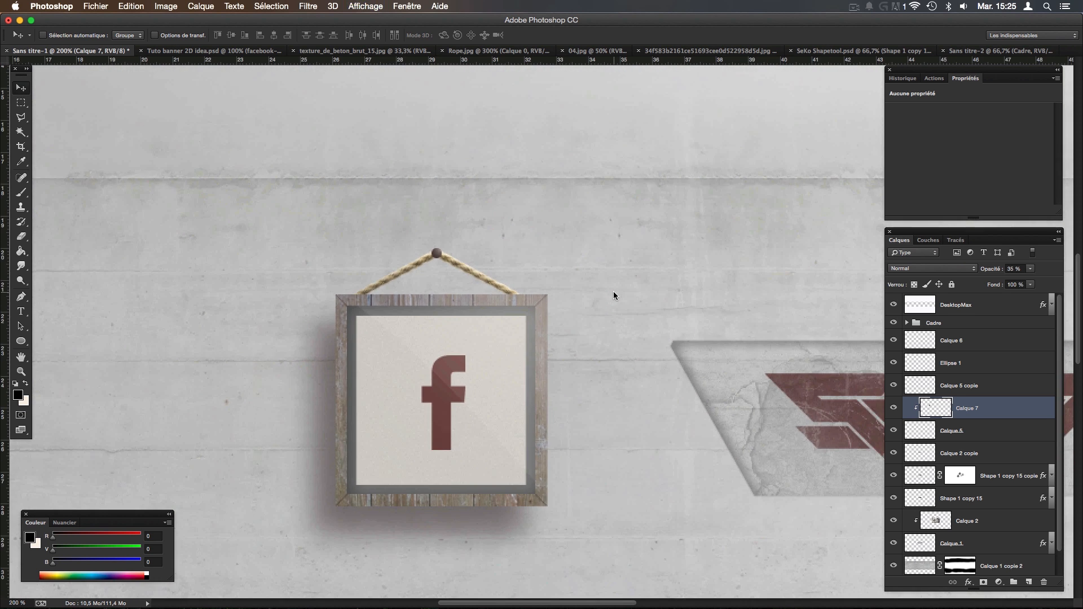
key(super+plus)
key(super+plus)
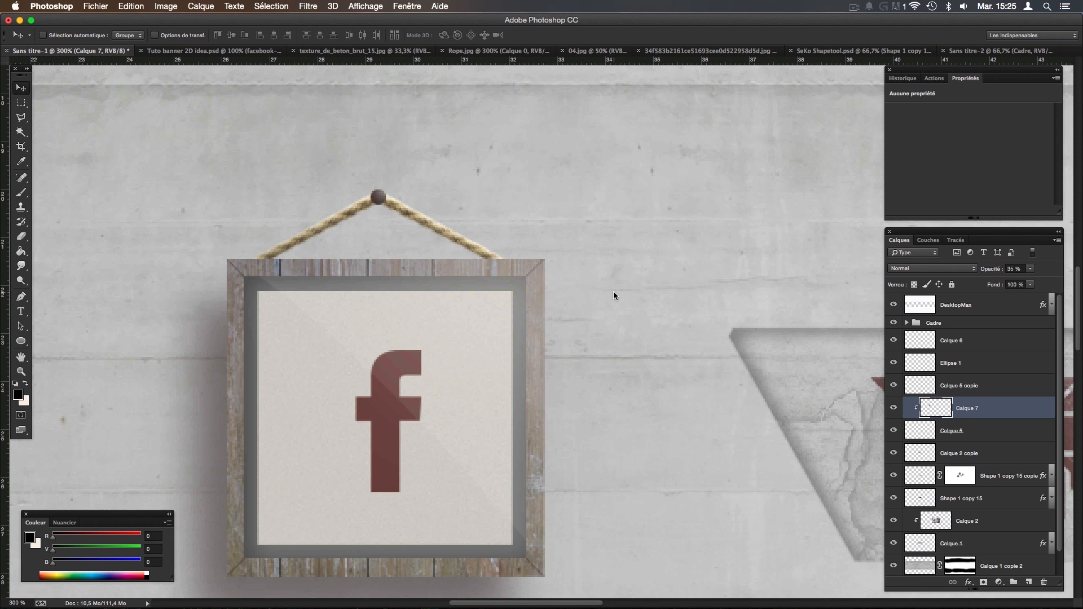
Try to add a drop shadow with 75% opacity and 5 px distance and size to the left rope layer.
key(alt+bracketleft)
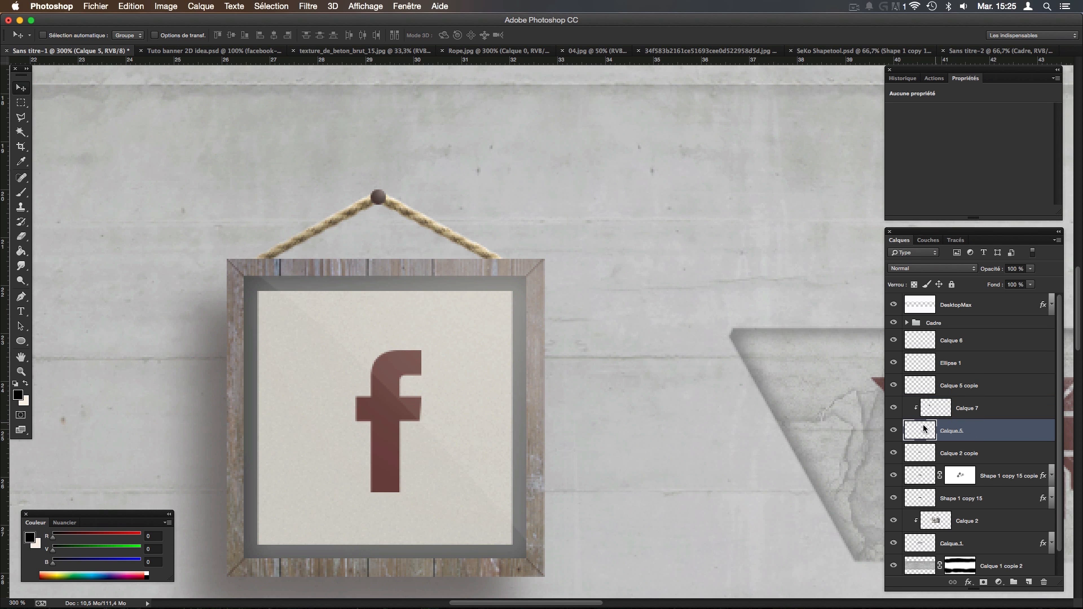
double_click(991, 430)
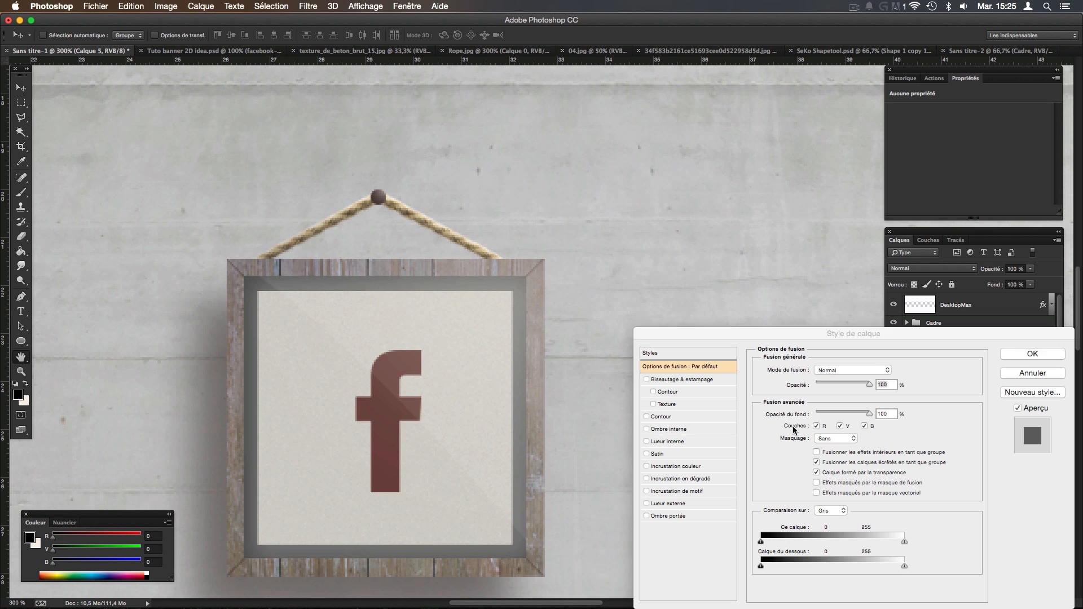
click(670, 516)
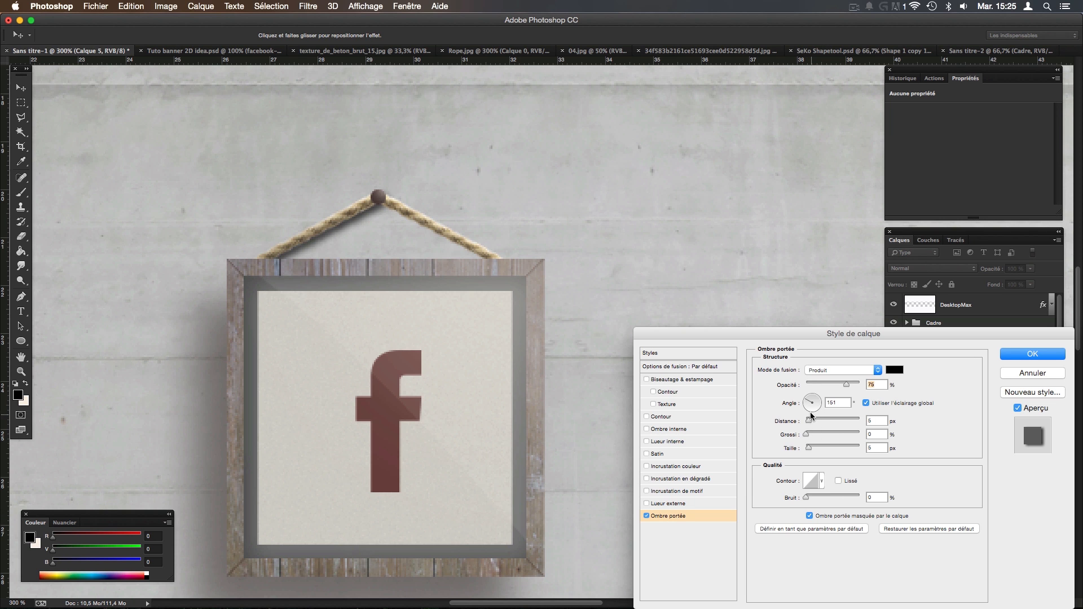
key(Return)
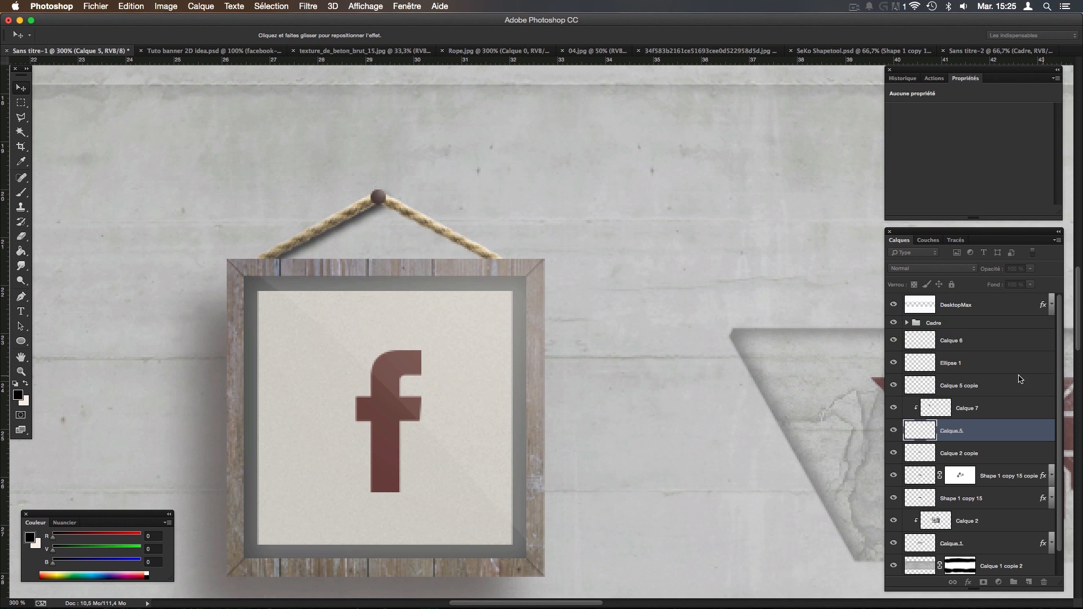
drag(767, 390, 608, 354)
drag(401, 311, 513, 337)
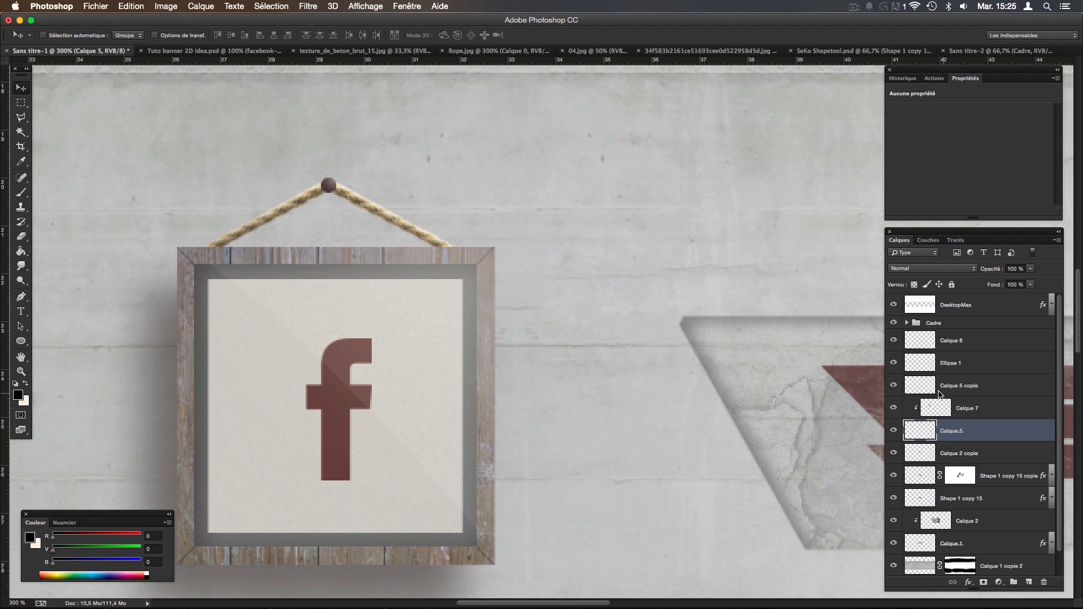
Group both rope layers with the clipped shading layer Calque 7 and name the group Corde.
click(893, 385)
click(893, 385)
shift+click(969, 389)
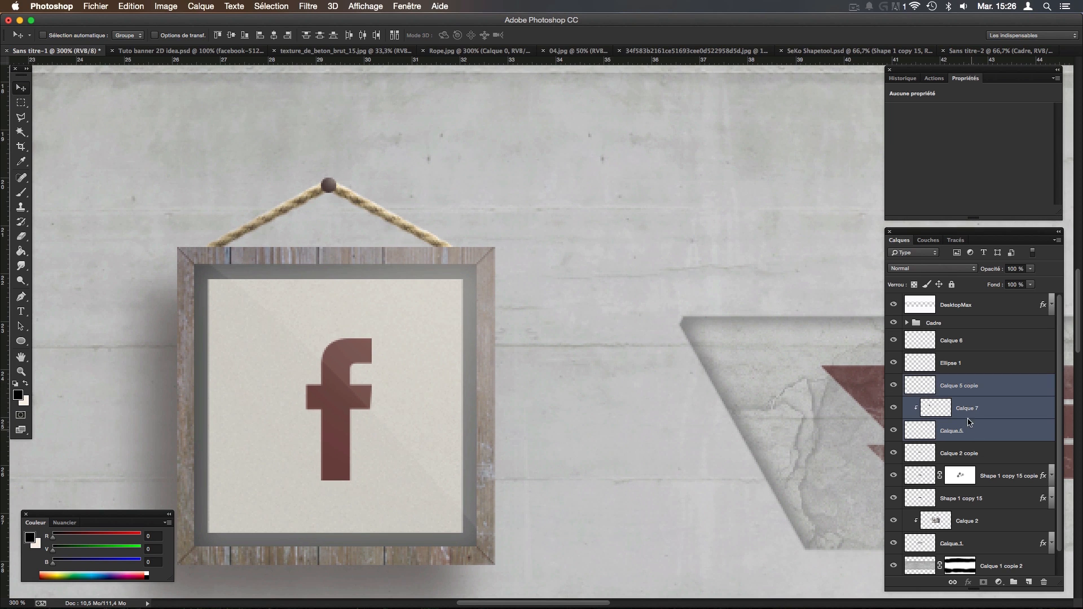
scroll(992, 507, down, 1)
key(super+g)
double_click(940, 381)
text(Co)
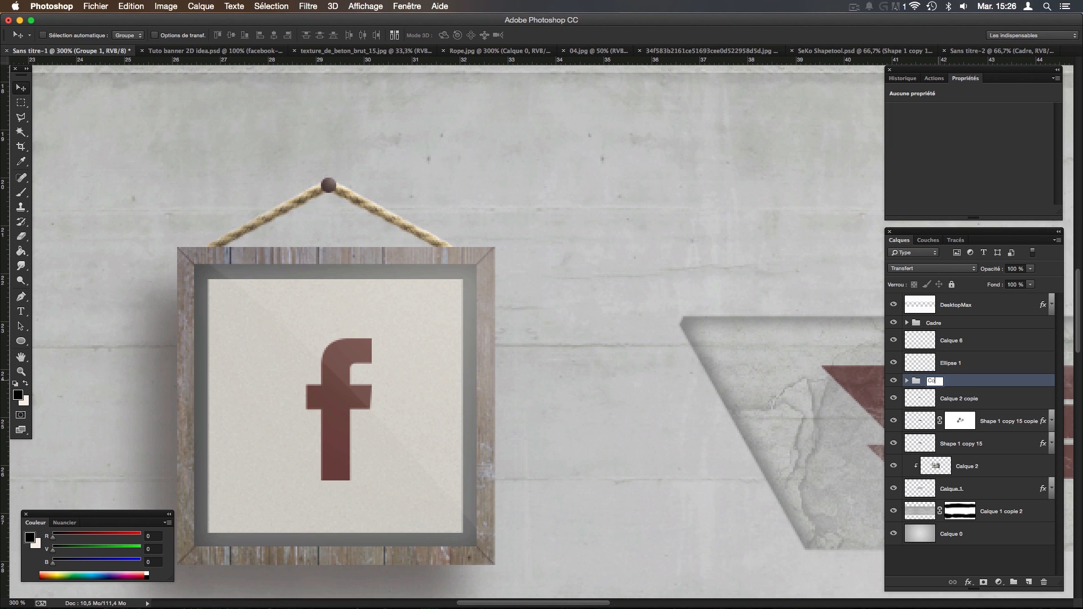
key(Return)
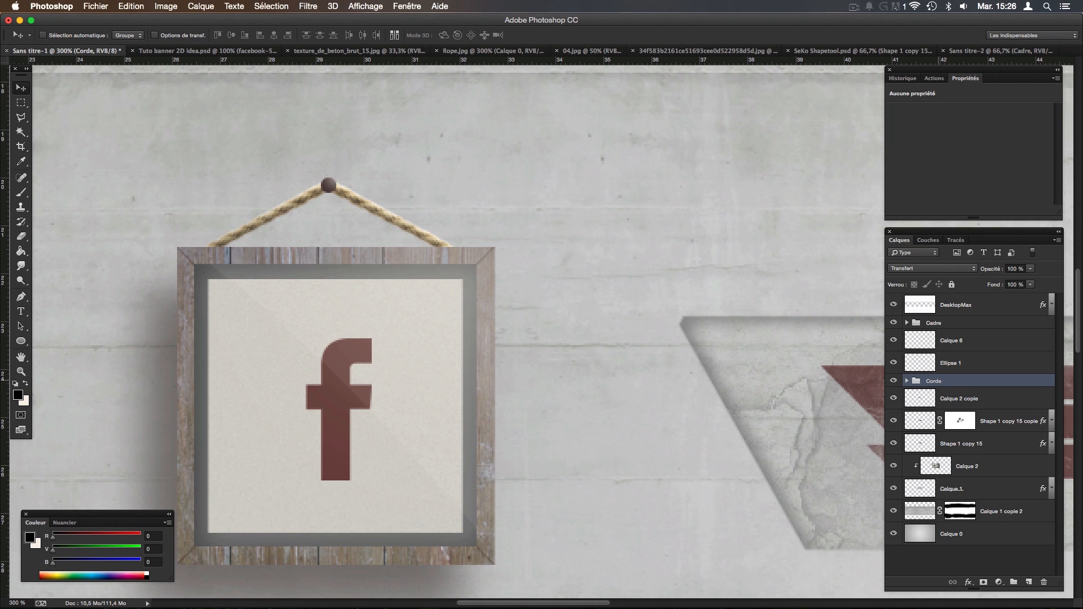
Try to make a rope shadow from a duplicated, merged copy of the Corde group placed beneath it and shifted down.
key(super+j)
right_click(966, 386)
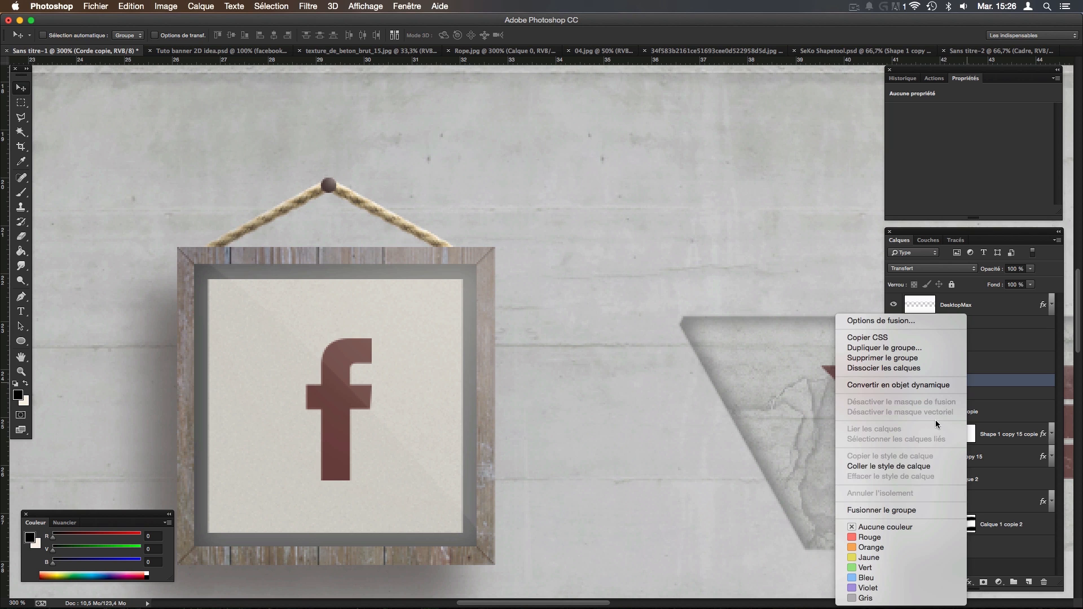
click(909, 510)
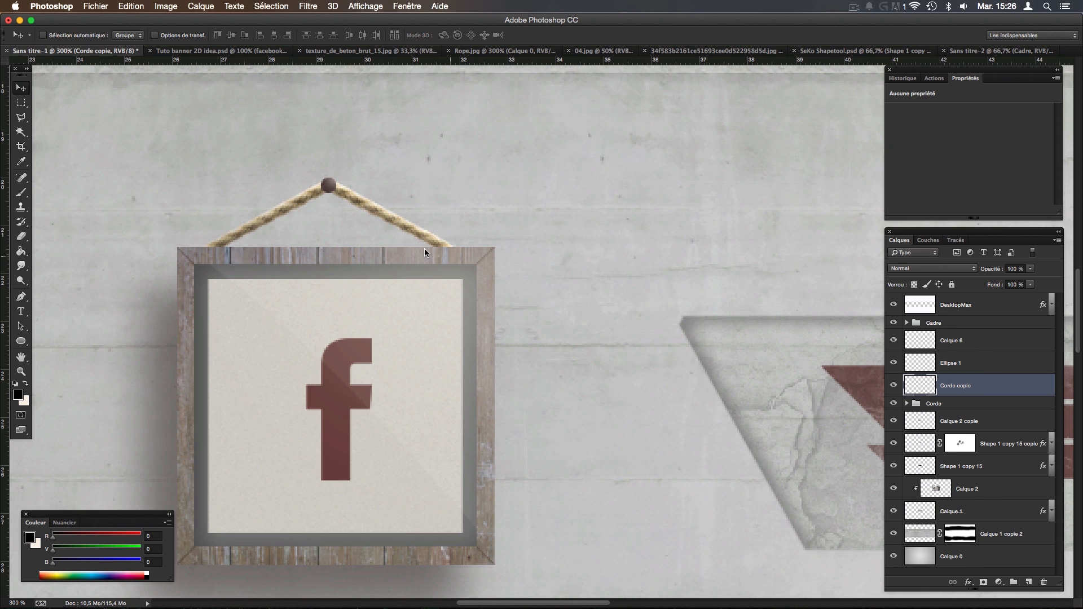
drag(953, 385, 952, 410)
drag(394, 213, 398, 222)
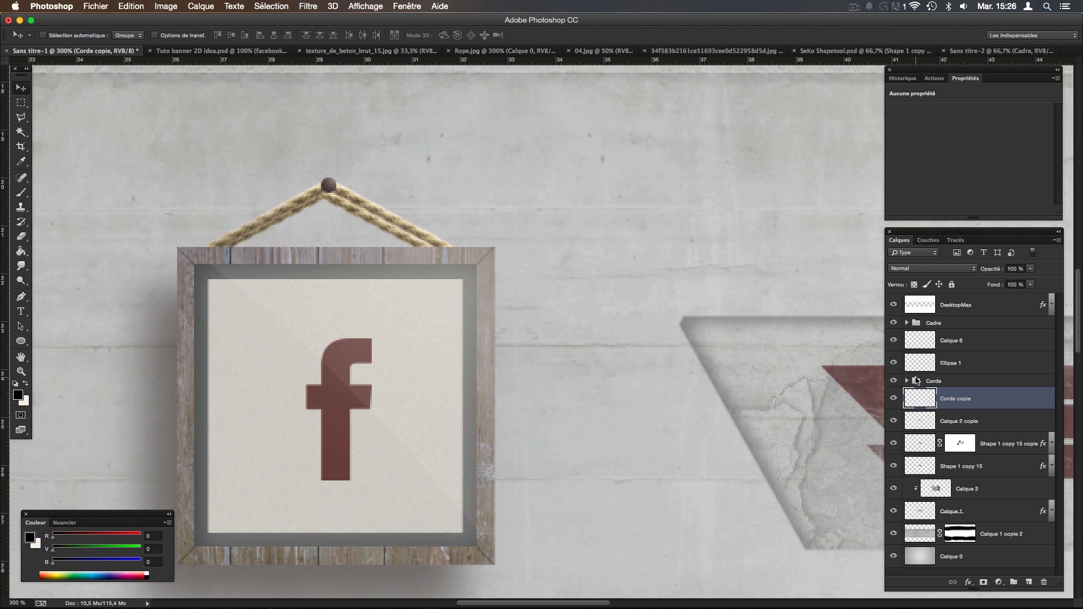
key(ctrl+z)
key(Delete)
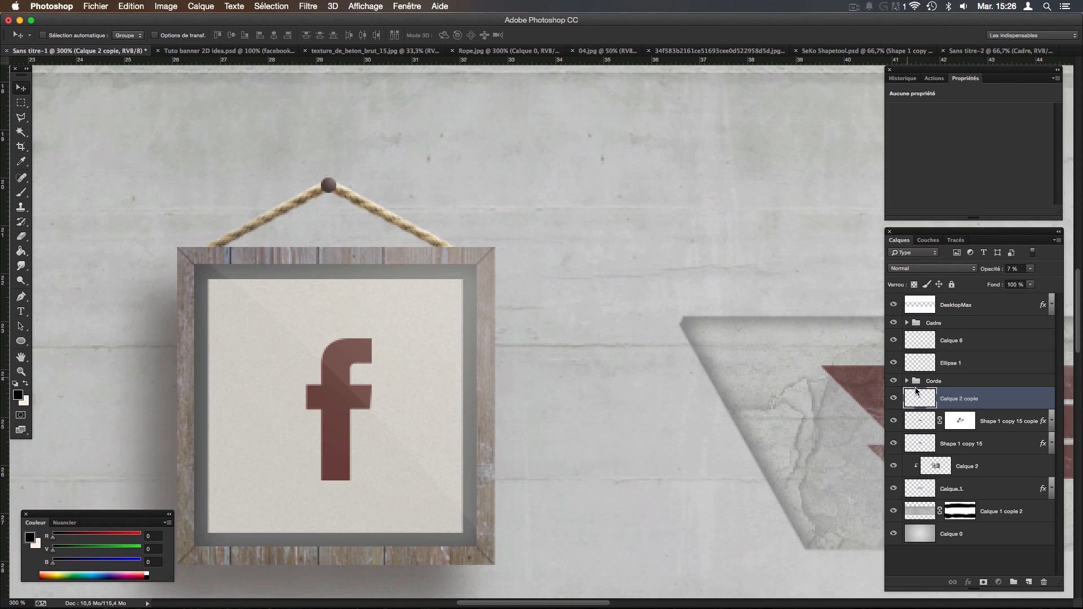
Duplicate rope layers Calque 5 copie and Calque 5 without the shading, and place the copies directly below the Corde group.
click(906, 381)
click(963, 430)
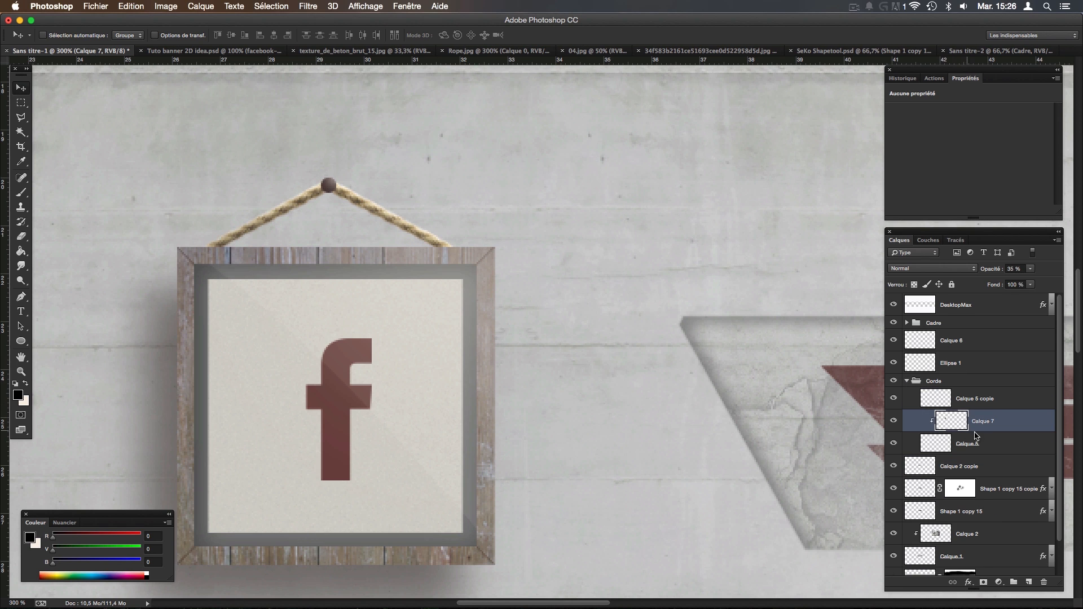
click(988, 401)
super+click(981, 448)
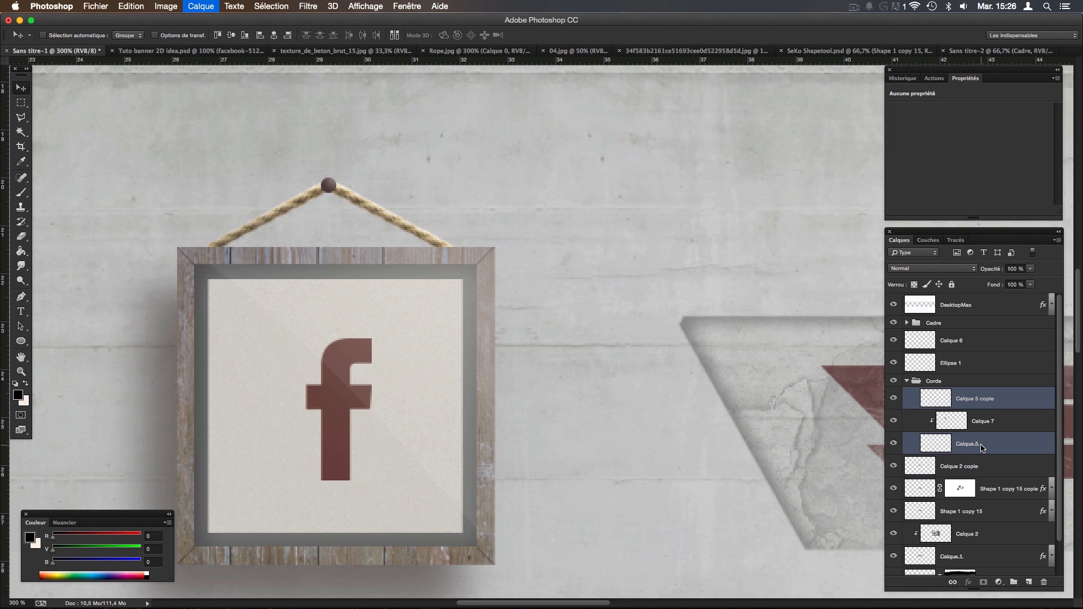
key(super+j)
mouse_move(947, 418)
mouse_down()
mouse_move(902, 401)
mouse_move(894, 379)
mouse_move(951, 435)
mouse_up()
click(908, 424)
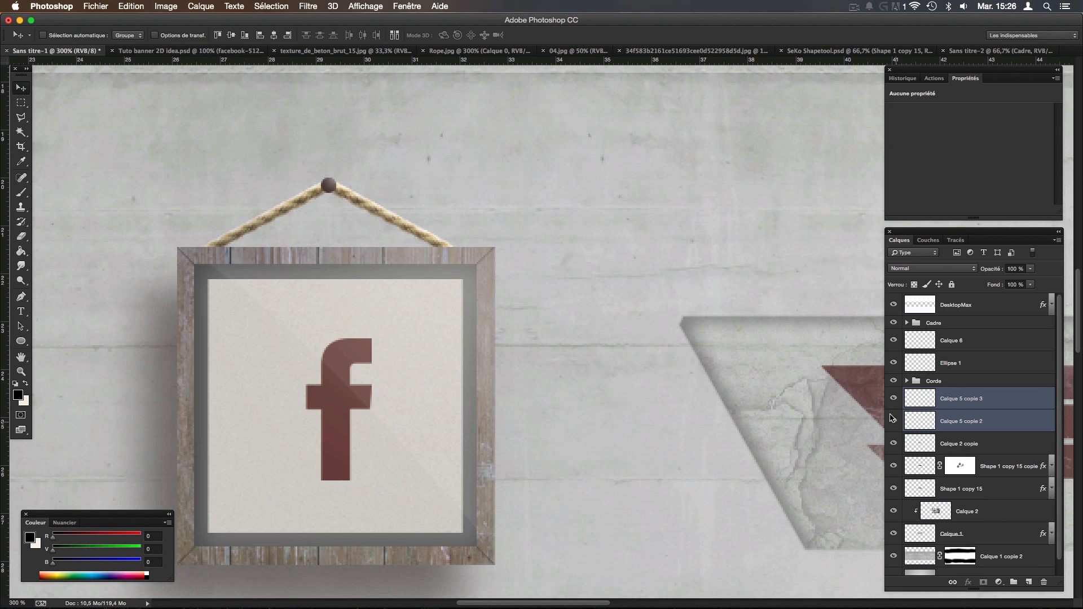
Offset the right and left rope copies slightly from the original ropes to form the bases for their shadows.
click(984, 400)
drag(478, 271, 473, 273)
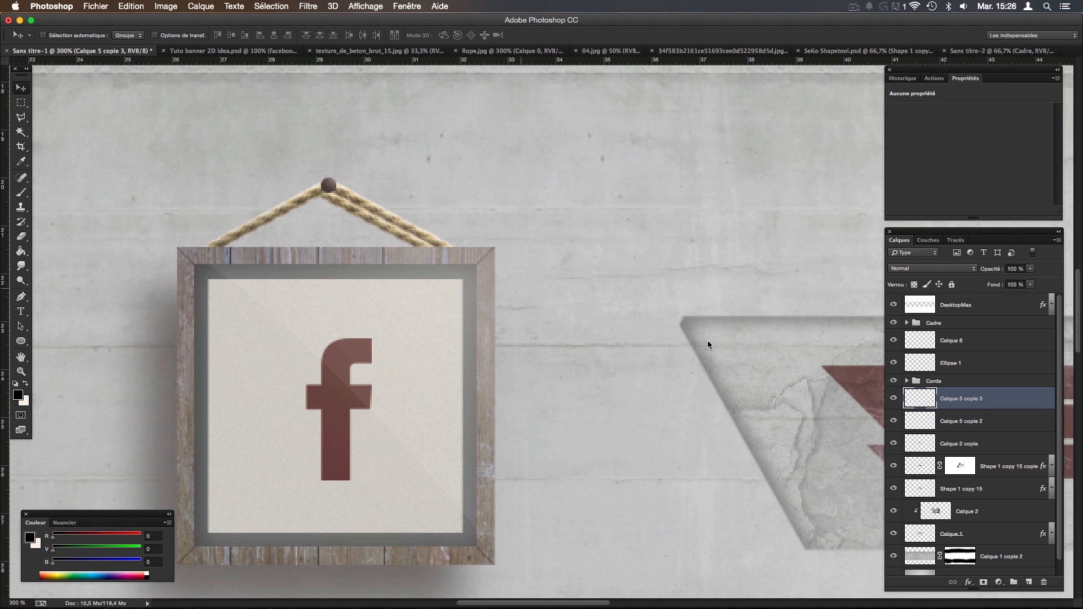
click(981, 429)
drag(319, 232, 303, 245)
drag(270, 213, 275, 213)
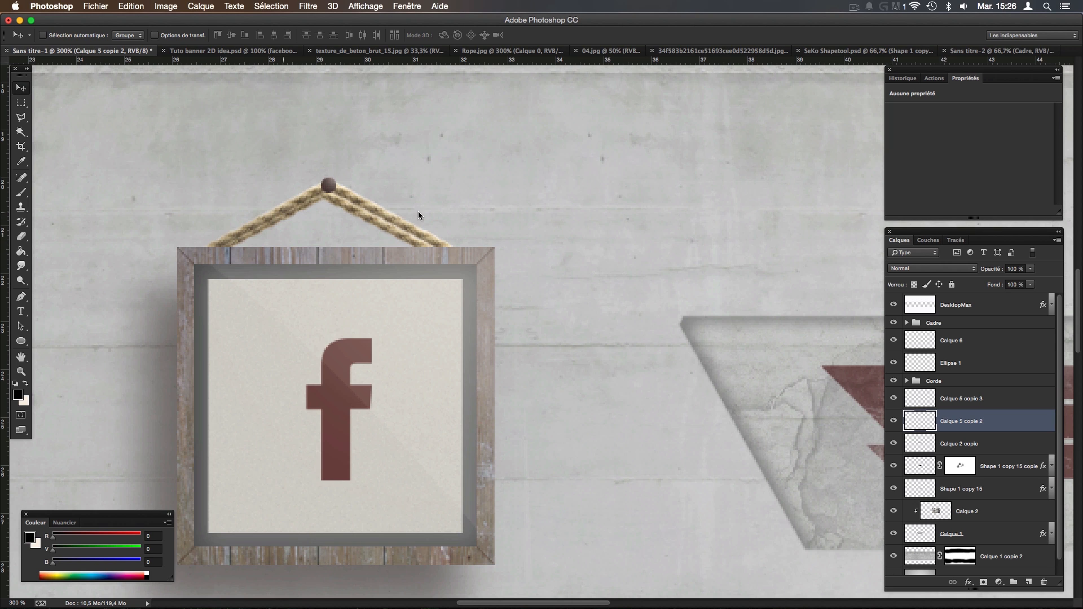
key(super+z)
key(super+z)
key(super+z)
shift+click(979, 403)
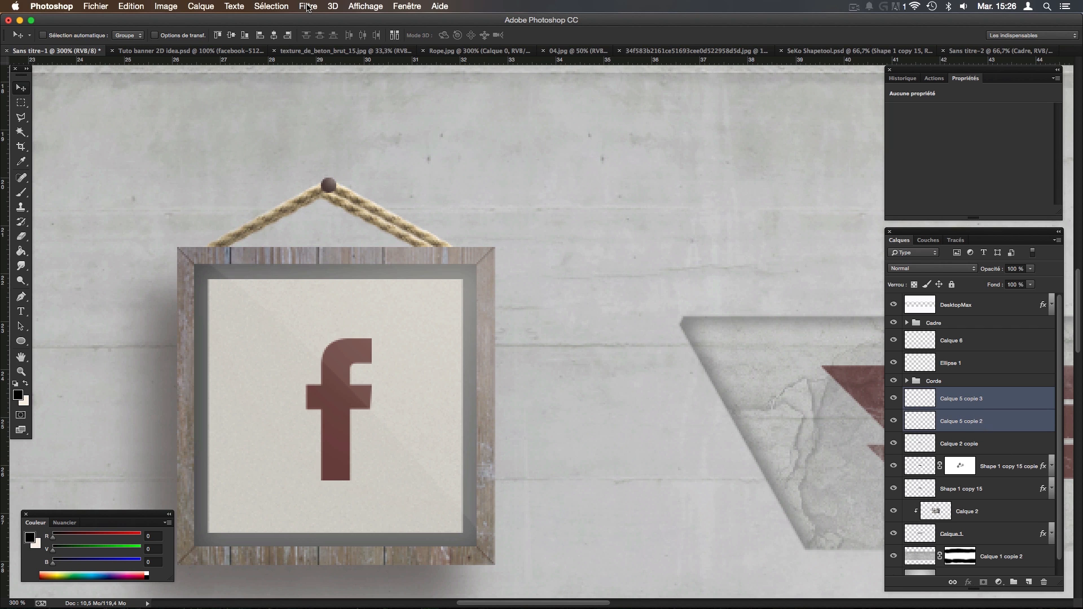
Apply a dark brown 3e2a2a color overlay to the right rope copy, Calque 5 copie 3.
double_click(1025, 399)
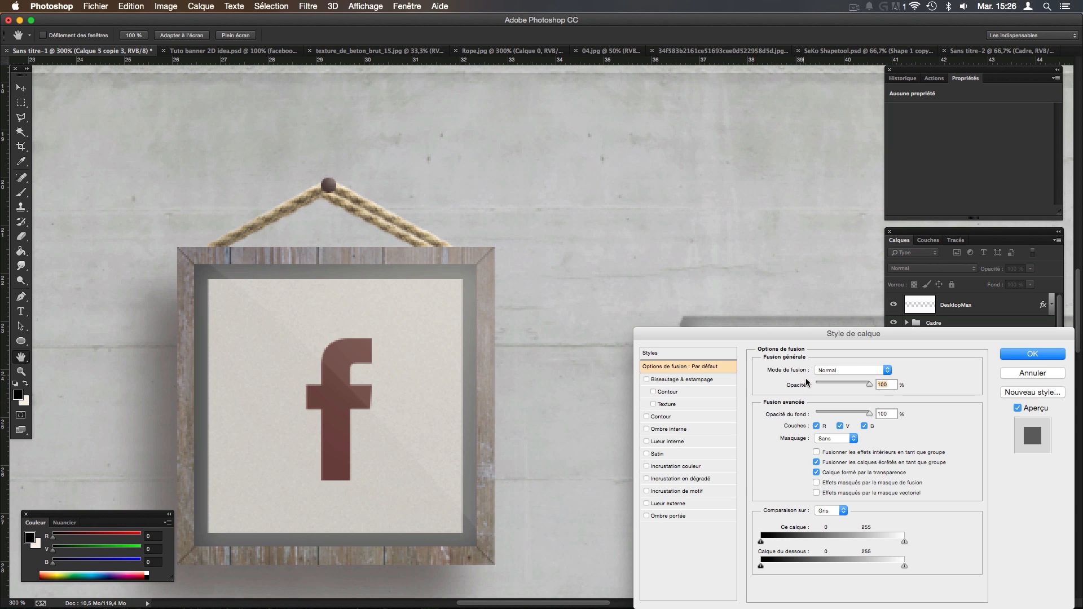
click(683, 466)
click(894, 370)
mouse_move(699, 455)
mouse_down()
mouse_move(726, 459)
mouse_move(698, 464)
mouse_move(736, 453)
mouse_move(724, 451)
mouse_up()
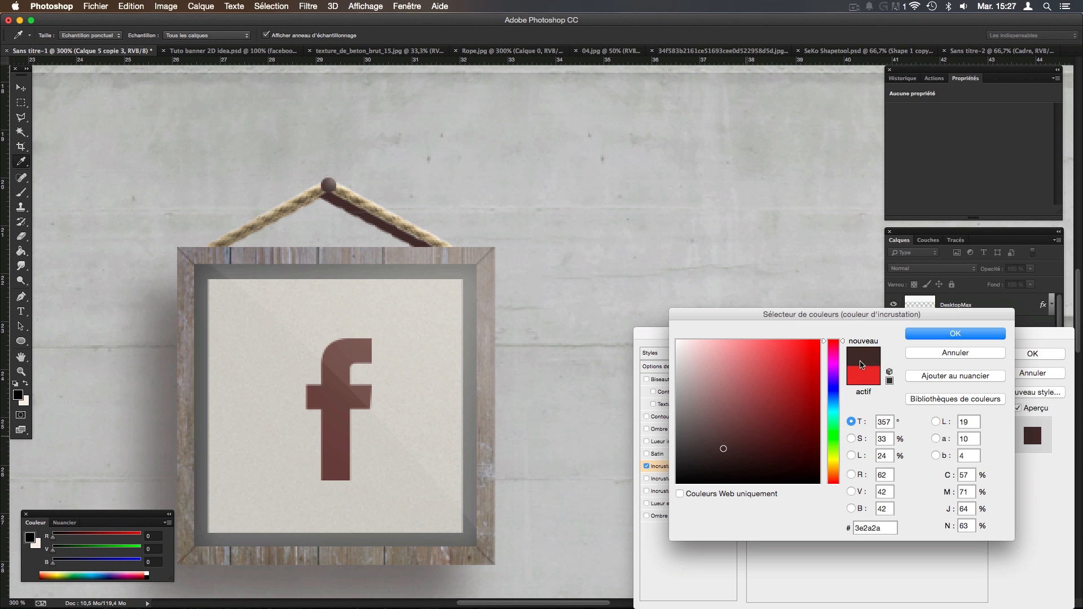
click(955, 333)
click(1003, 353)
Copy the right rope copy's color overlay style onto the left rope copy, Calque 5 copie 2, and collapse the effects lists.
right_click(997, 398)
click(830, 372)
click(1005, 444)
right_click(1005, 443)
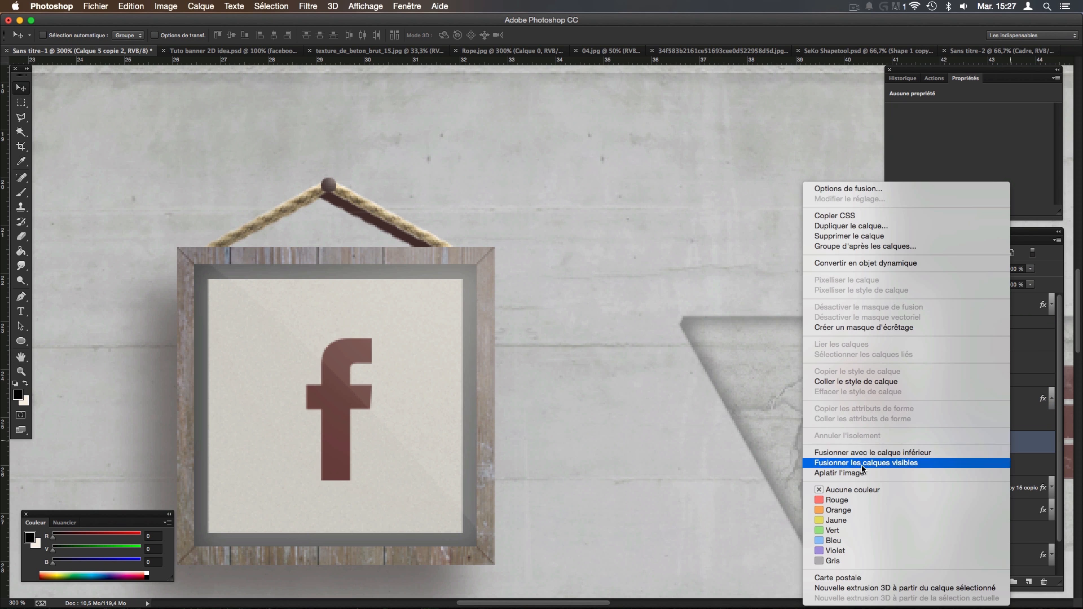
click(854, 386)
click(1051, 398)
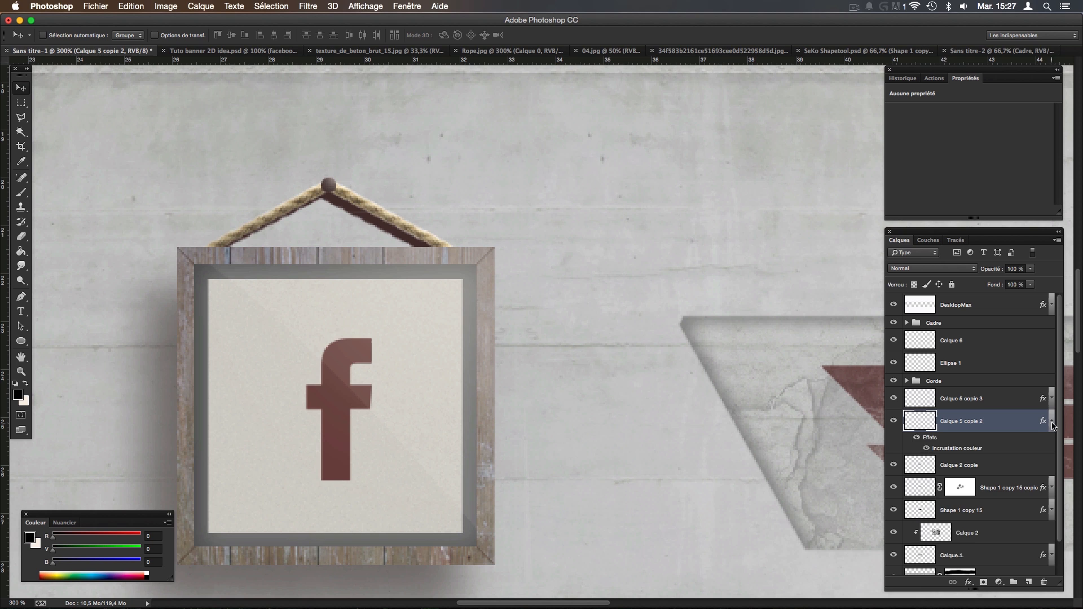
click(1052, 421)
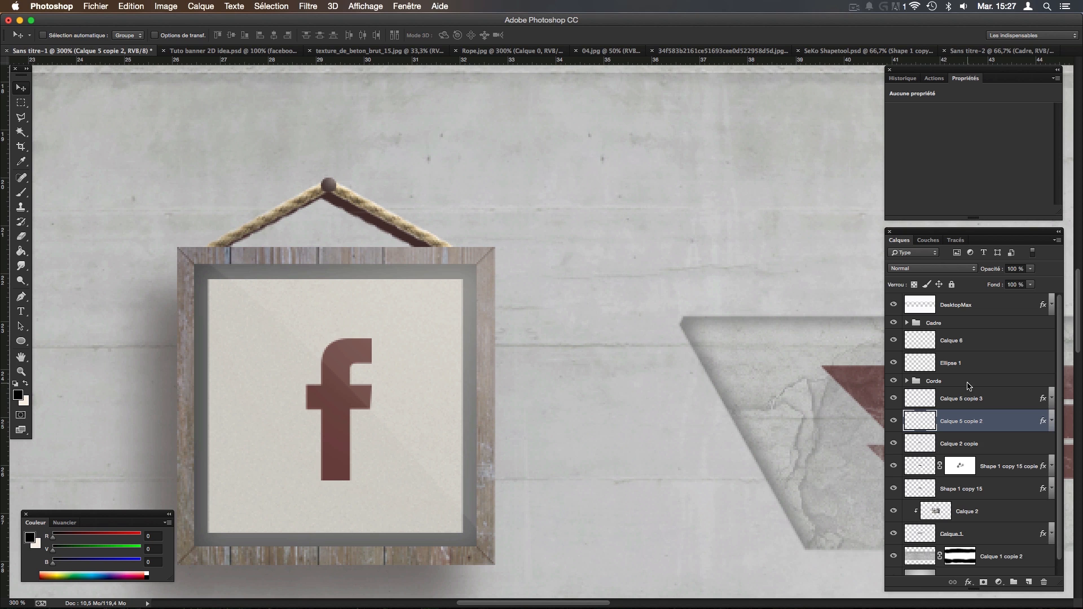
Blur the right rope shadow with a 2.6 px Gaussian blur and lower its opacity to about 54%.
click(992, 407)
click(307, 7)
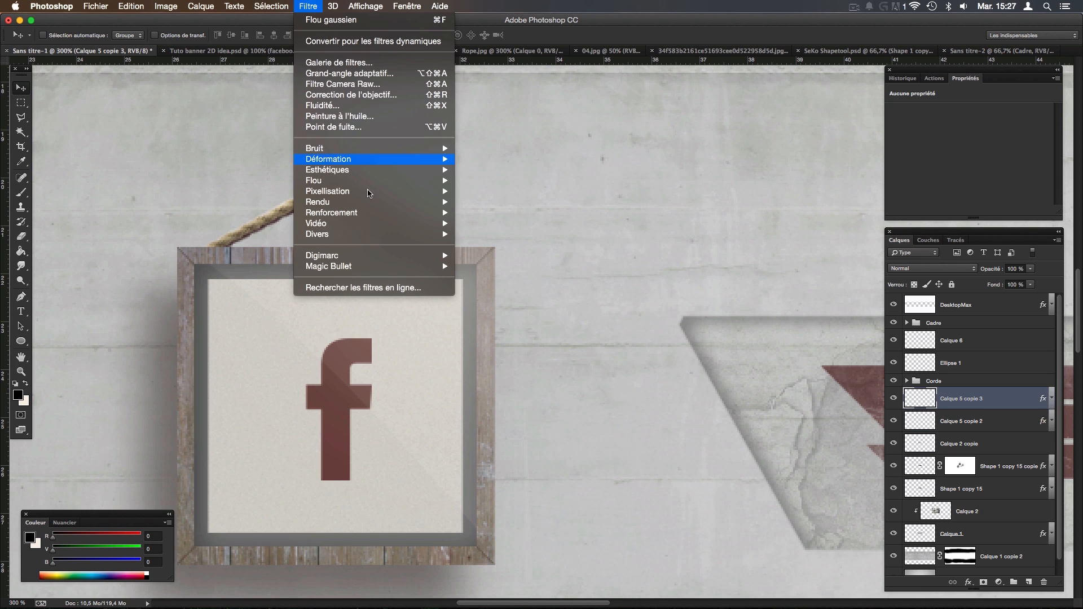
mouse_move(357, 186)
click(507, 278)
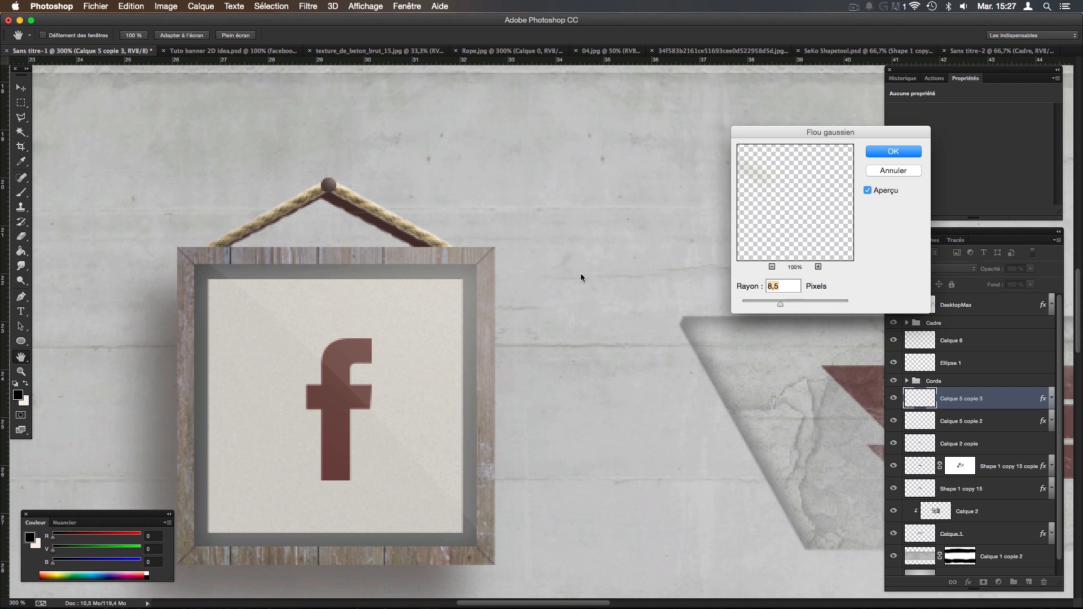
drag(748, 307, 755, 302)
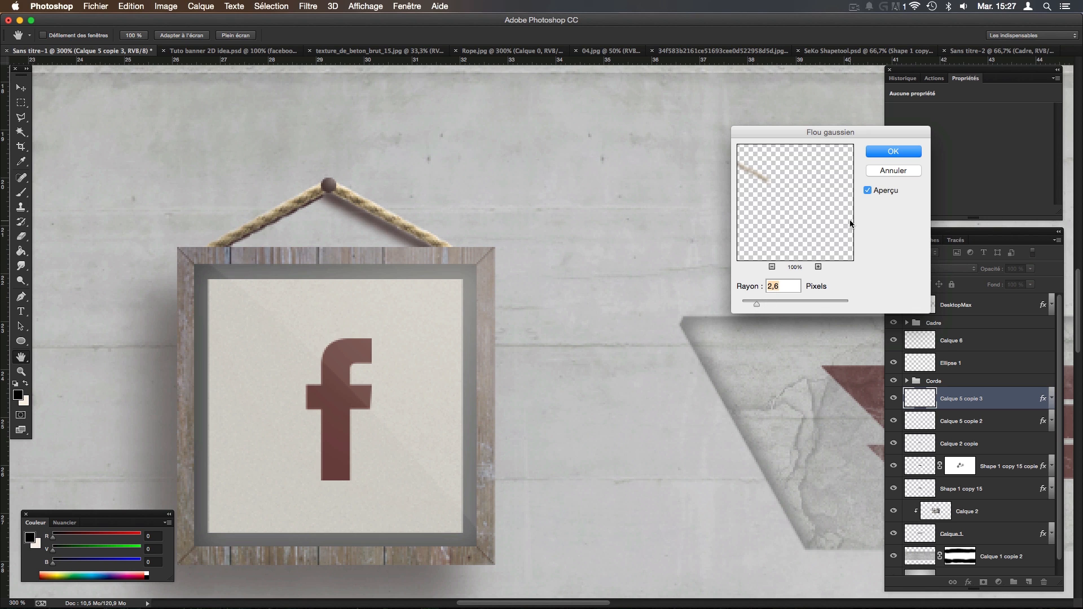
click(894, 151)
drag(1030, 269, 1011, 282)
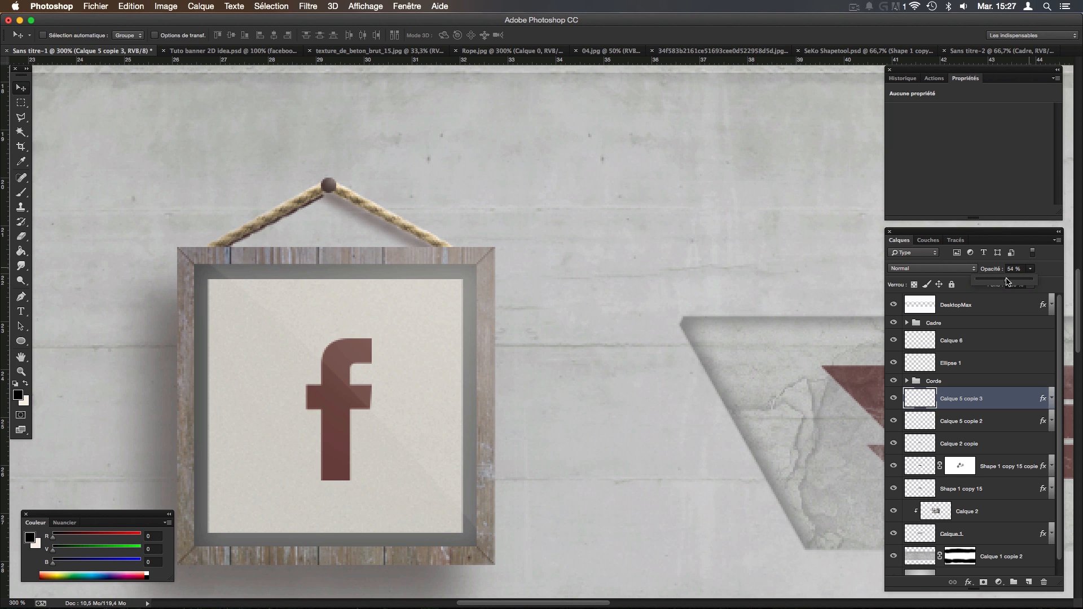
Apply the same Gaussian blur to the left rope shadow, Calque 5 copie 2.
click(959, 417)
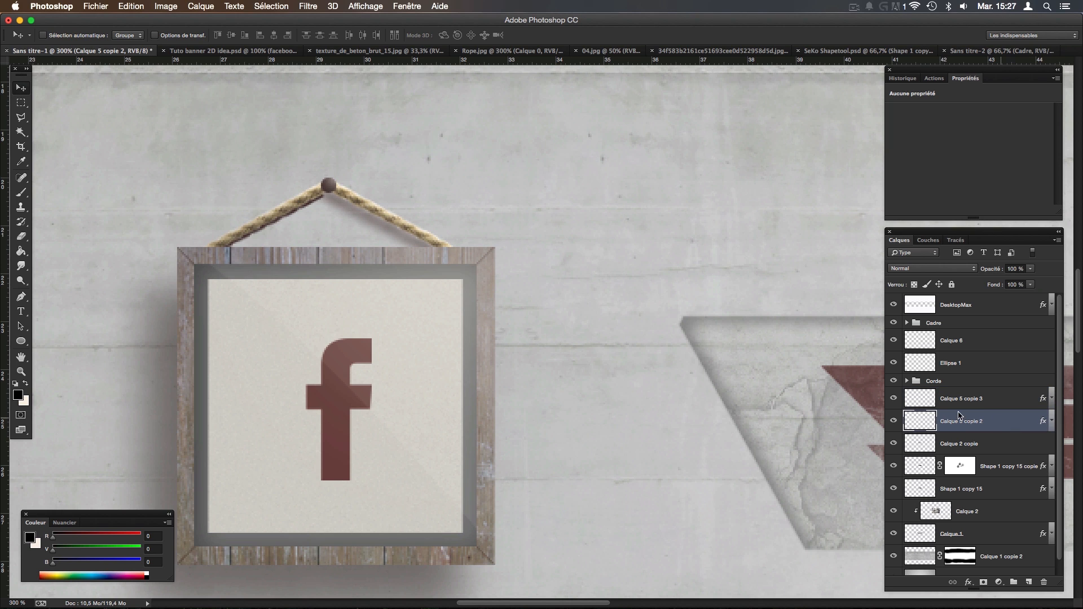
click(308, 6)
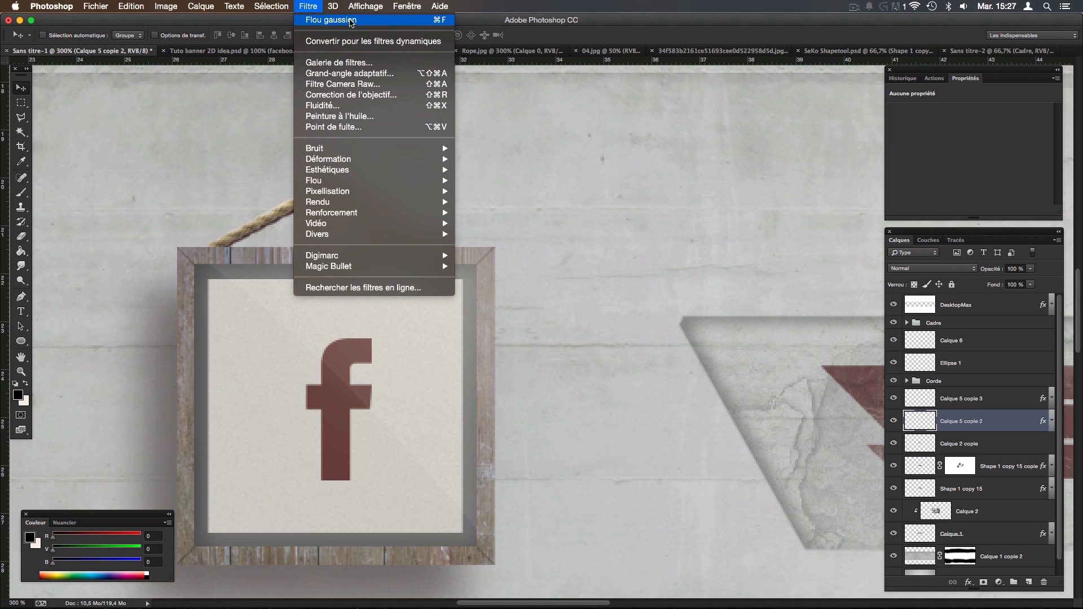
click(351, 21)
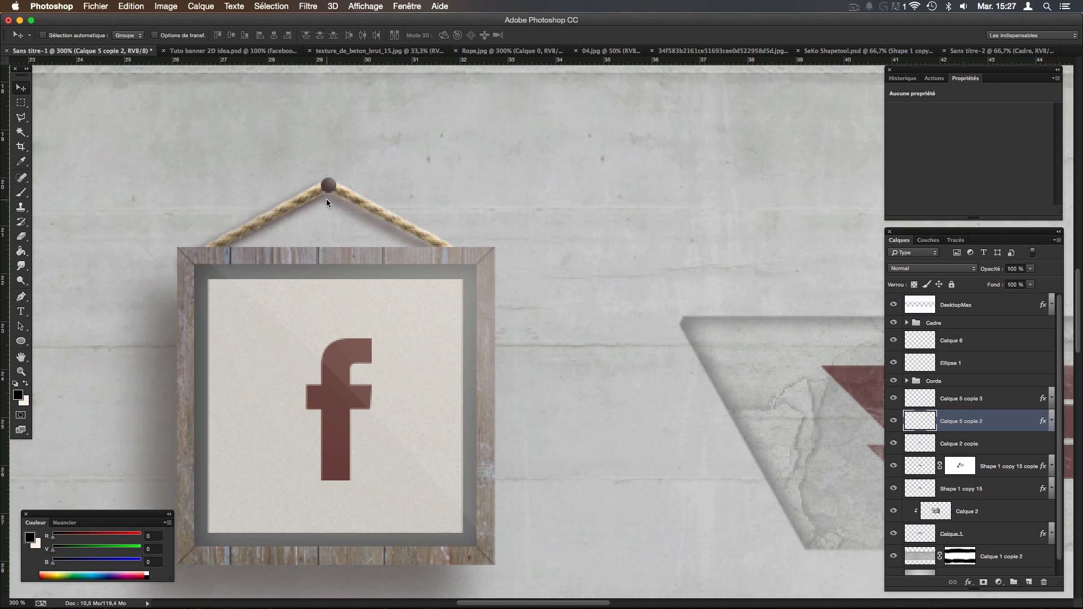
Reposition the left rope shadow just beneath the left rope and lower its opacity to 40%.
key(super+minus)
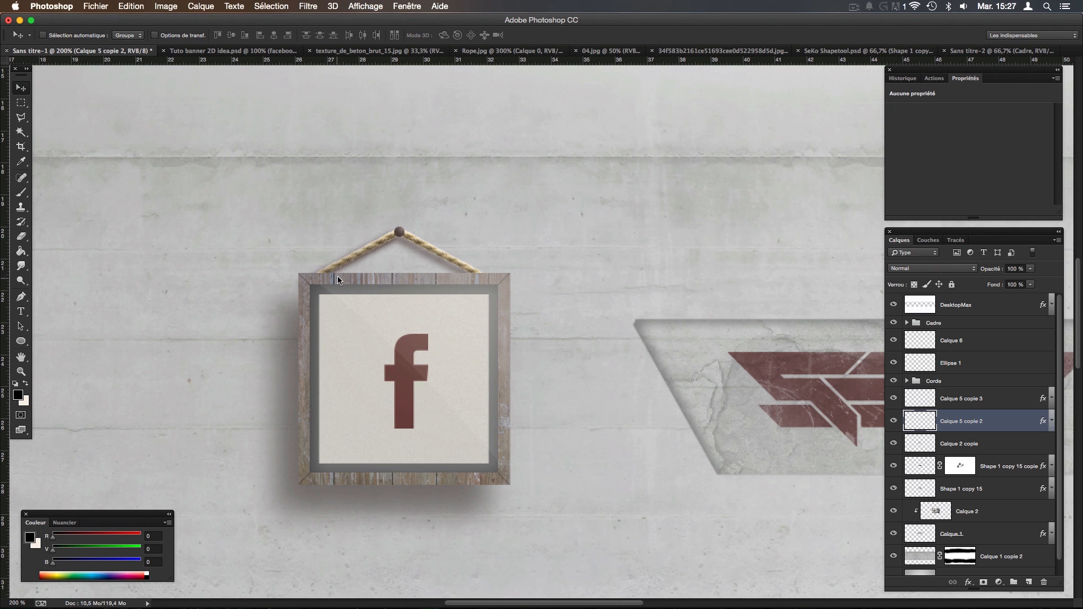
key(super+plus)
drag(334, 190, 314, 198)
key(Delete)
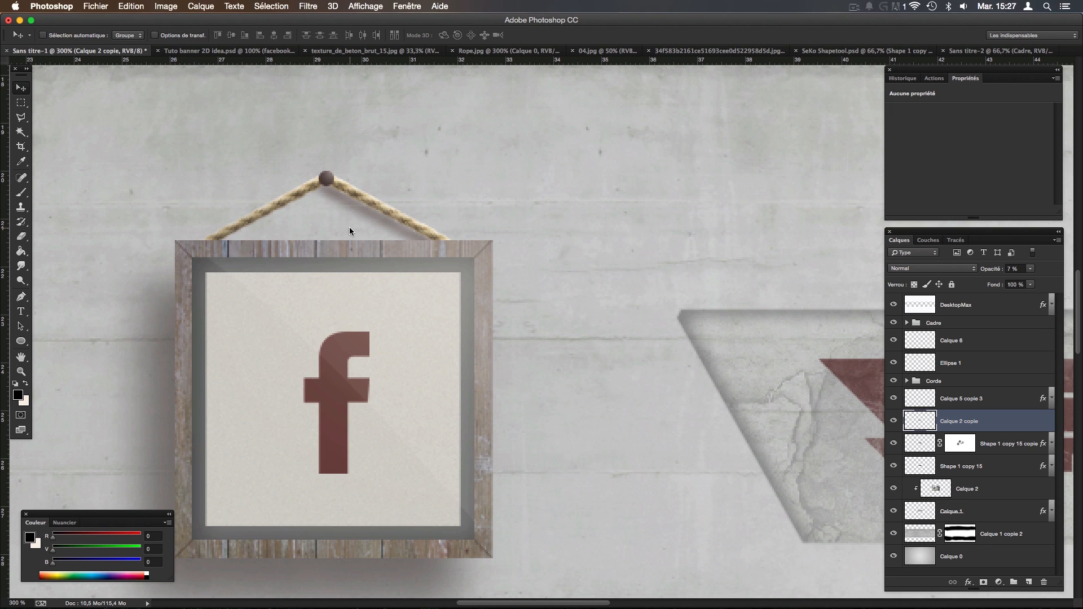
key(ctrl+z)
drag(350, 225, 374, 206)
drag(1034, 270, 998, 282)
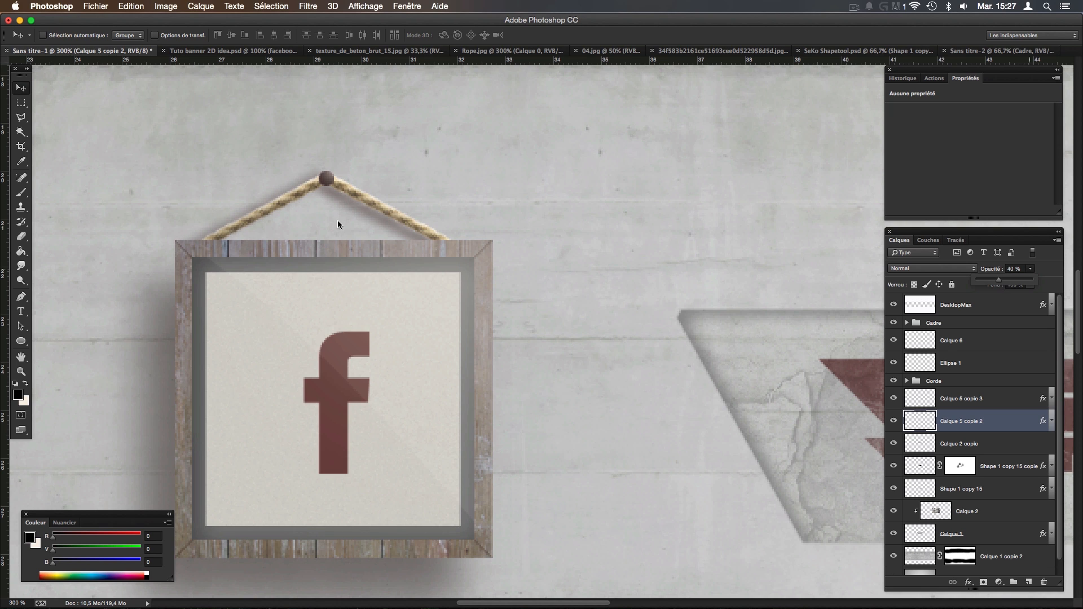
drag(359, 210, 358, 214)
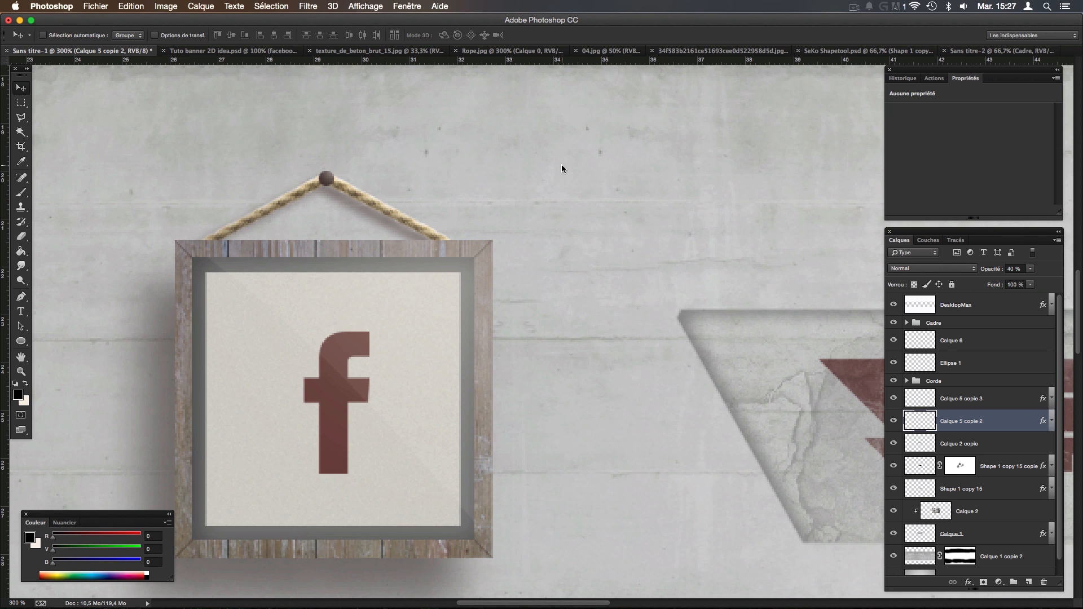
Group the Corde group, both rope shadow layers and Calque 2 copie, and name the new group Cadre.
key(super+1)
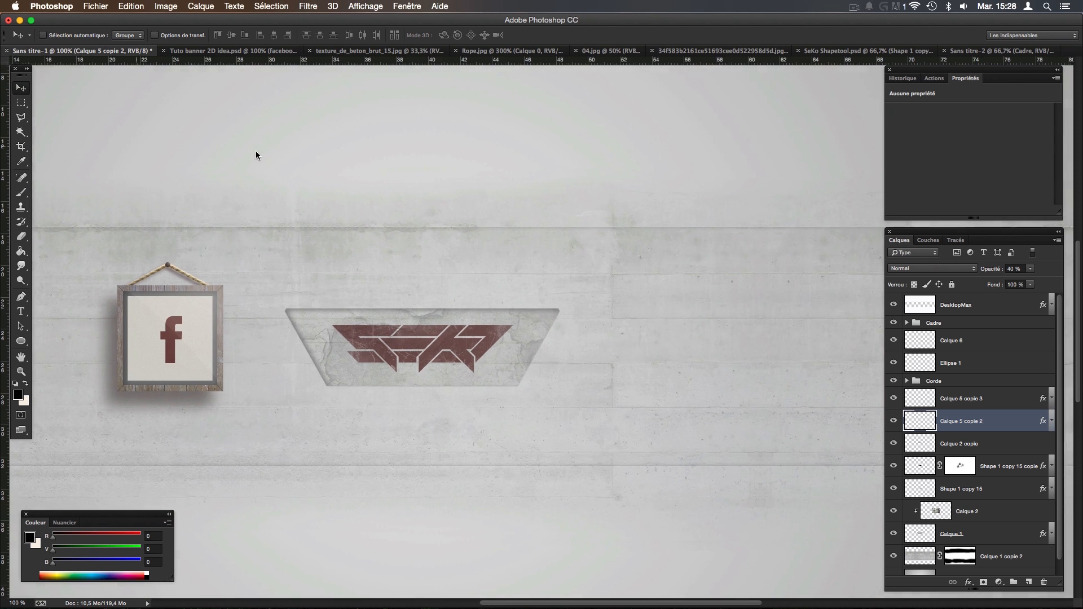
drag(256, 152, 319, 152)
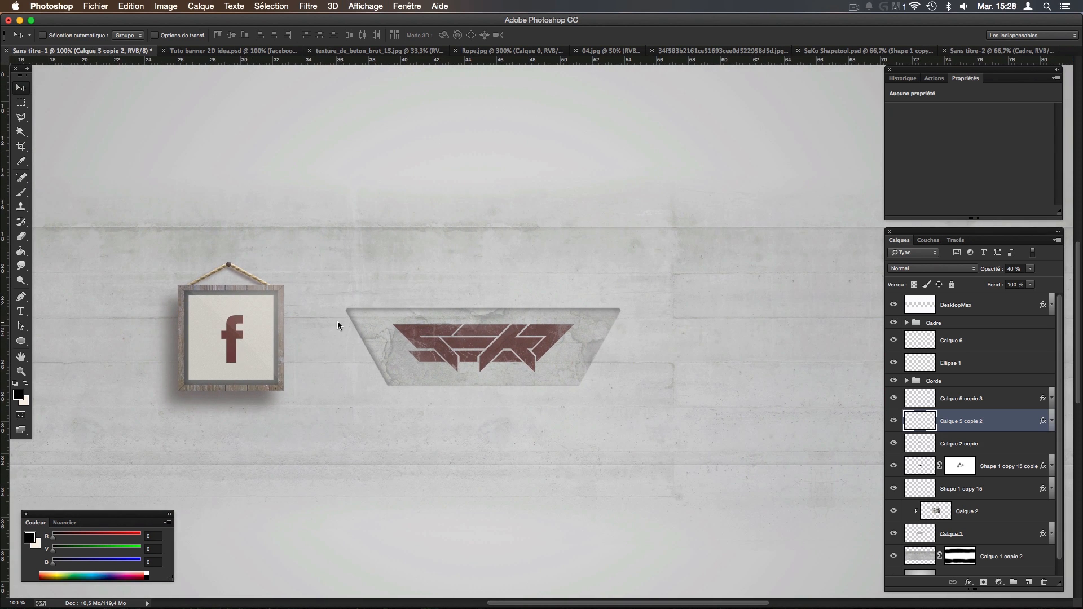
click(923, 383)
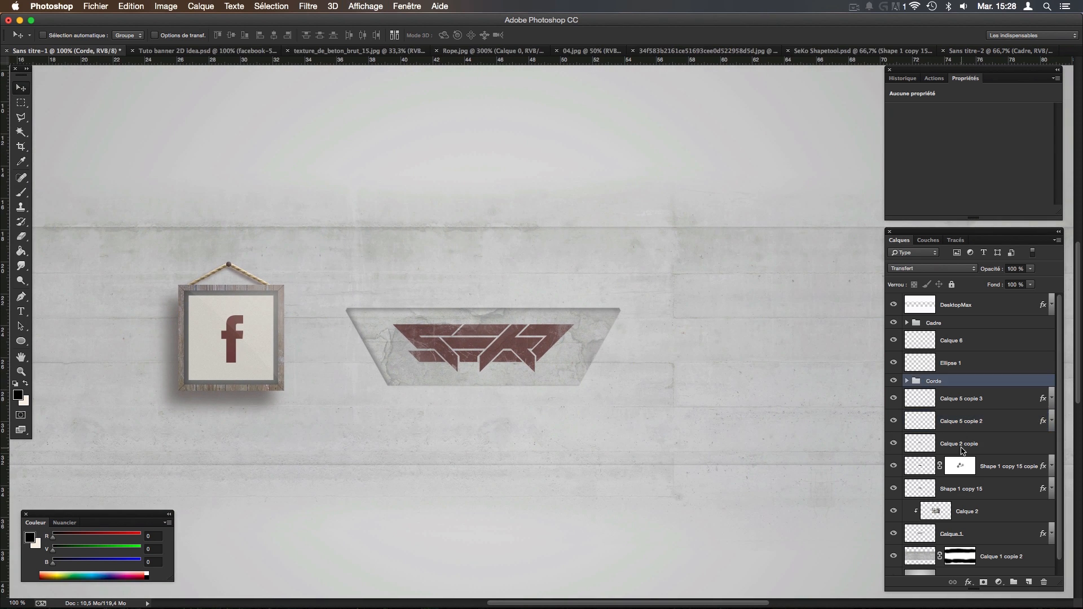
shift+click(961, 448)
click(891, 444)
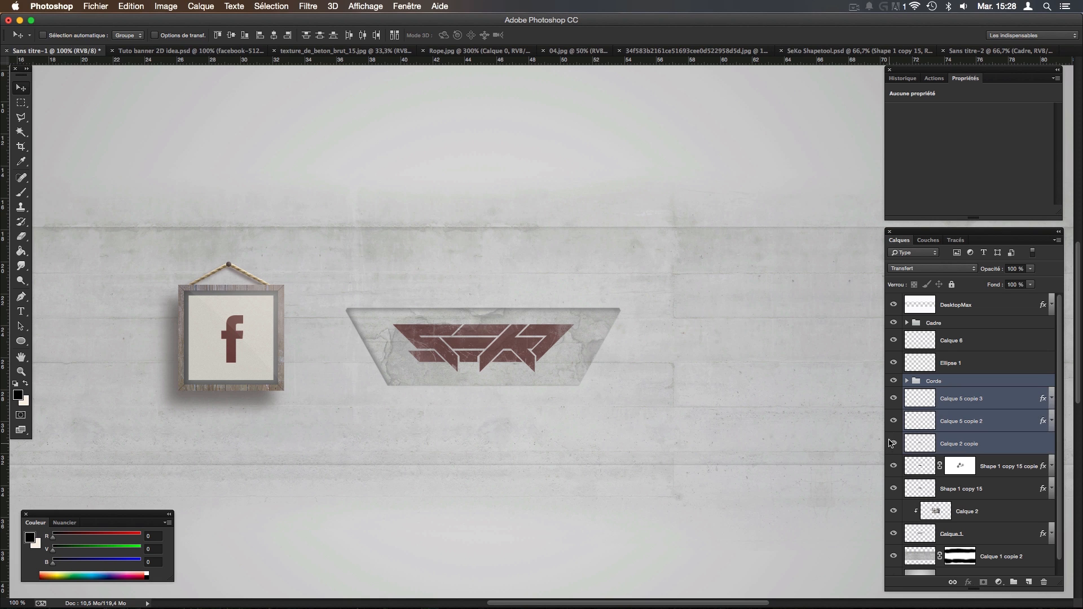
drag(926, 412, 1013, 581)
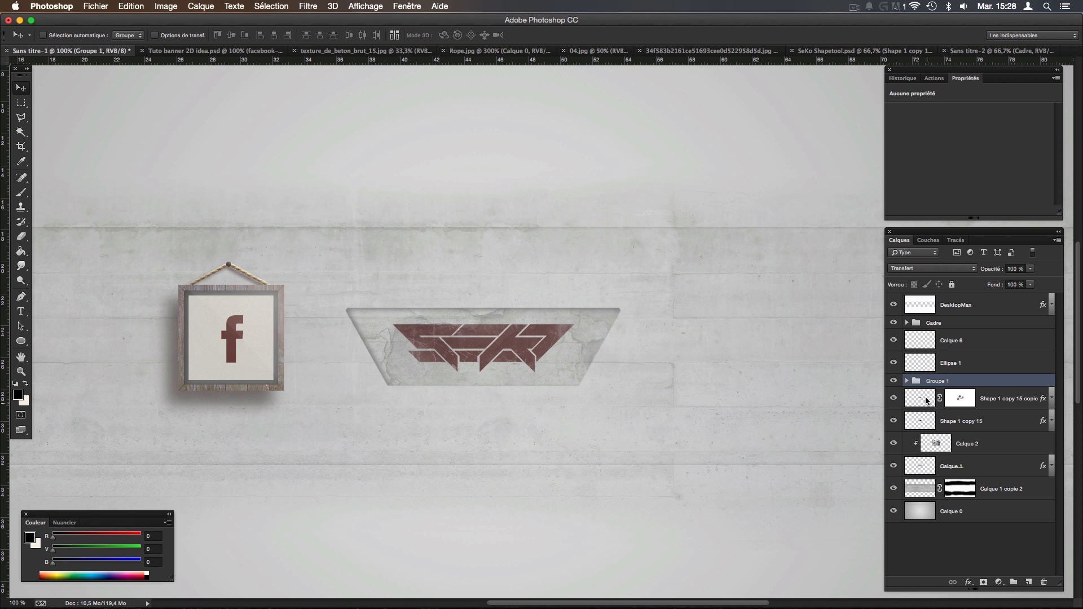
double_click(935, 379)
text(Cadre)
key(Return)
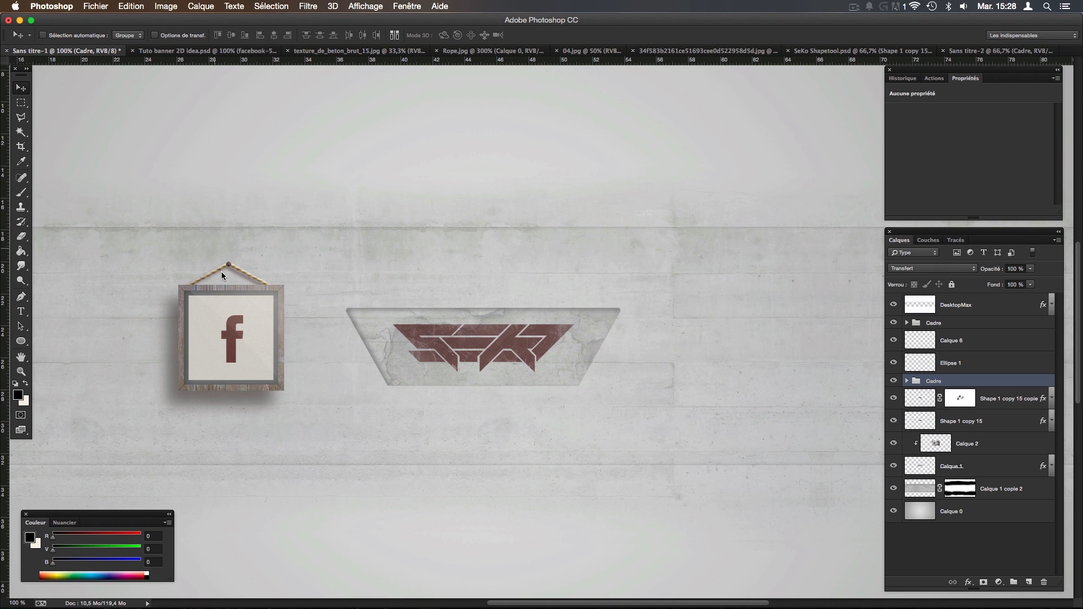
Select the nail layers Calque 6 and Ellipse 1 and move them into the lower Cadre group.
drag(232, 299, 420, 309)
key(super+z)
click(894, 398)
click(894, 398)
click(893, 363)
click(894, 362)
click(932, 351)
shift+click(937, 366)
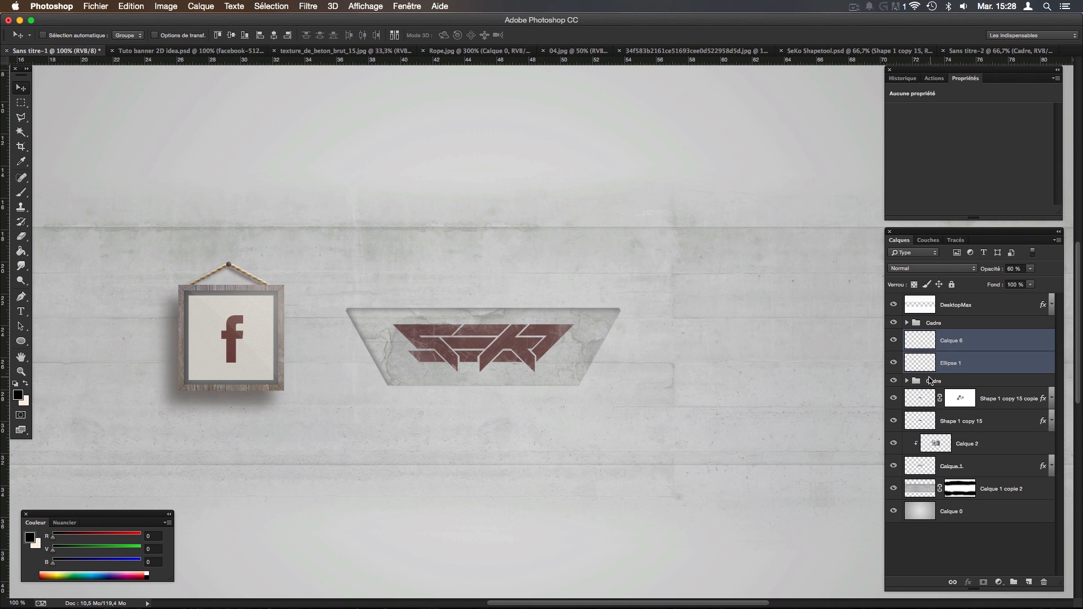
click(906, 381)
drag(941, 356, 945, 385)
click(907, 337)
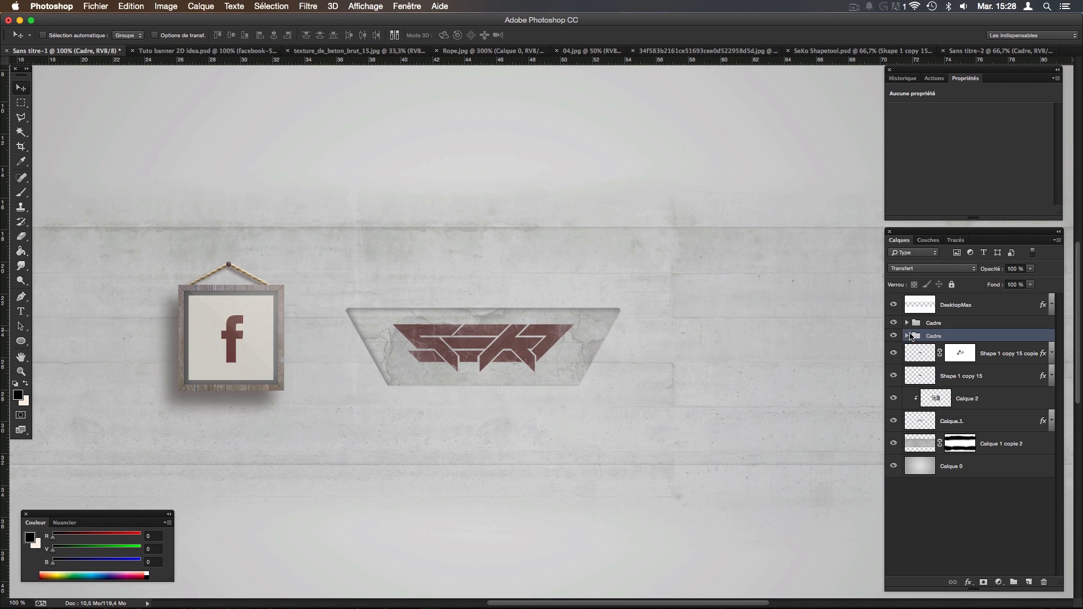
Combine the two Cadre groups so that a single Cadre group holds the frame, nail and rope layers, and collapse it.
drag(908, 337, 936, 322)
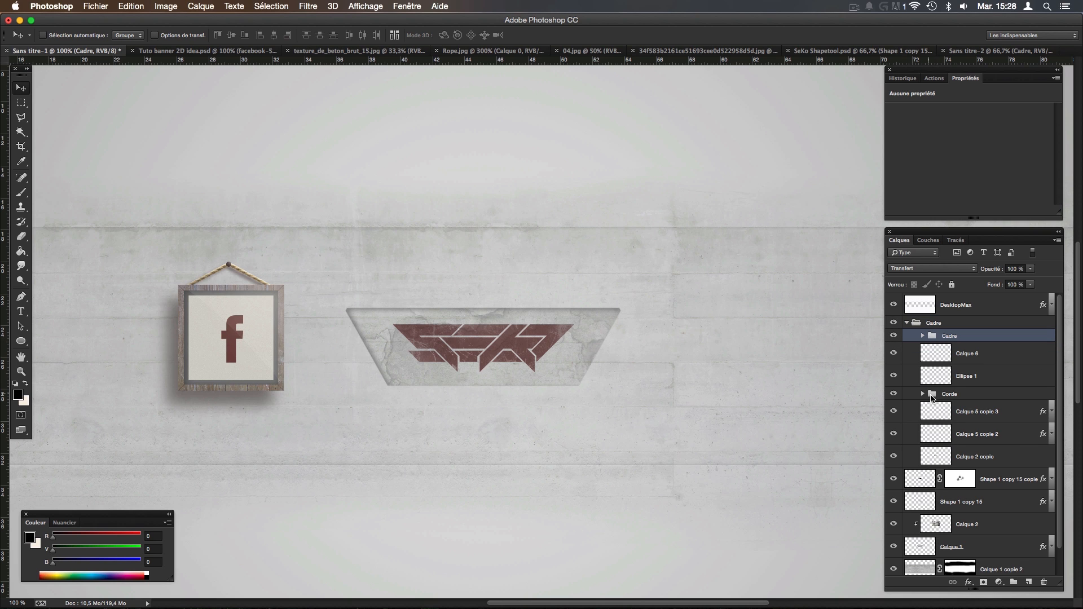
click(894, 393)
click(894, 393)
click(914, 326)
click(907, 323)
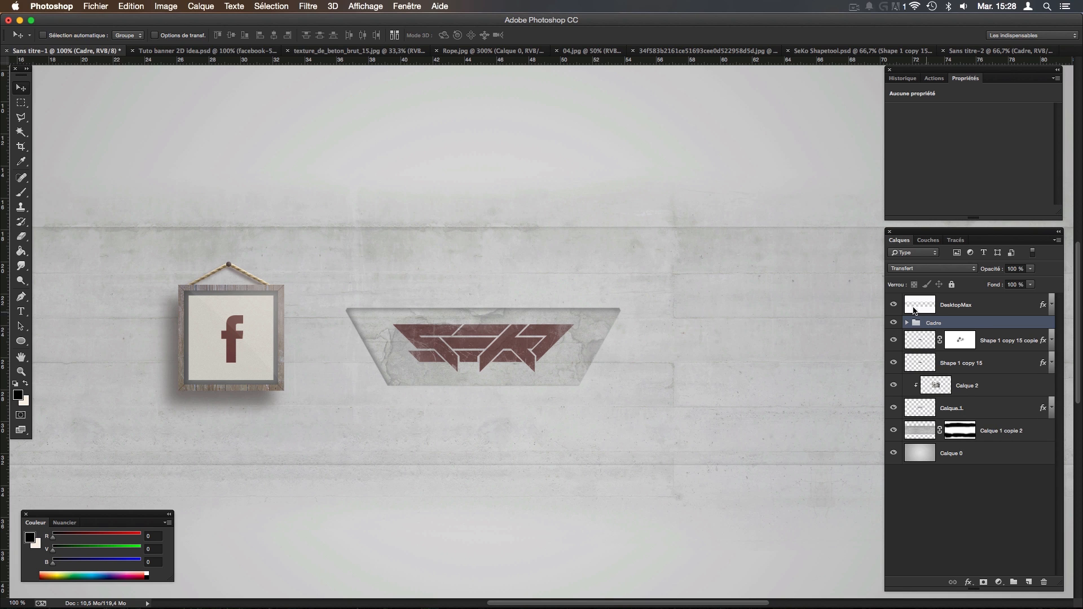
Try to duplicate the sign beside the logo, and move Calque 2 copie out of the Cadre group.
drag(256, 320, 656, 316)
key(super+z)
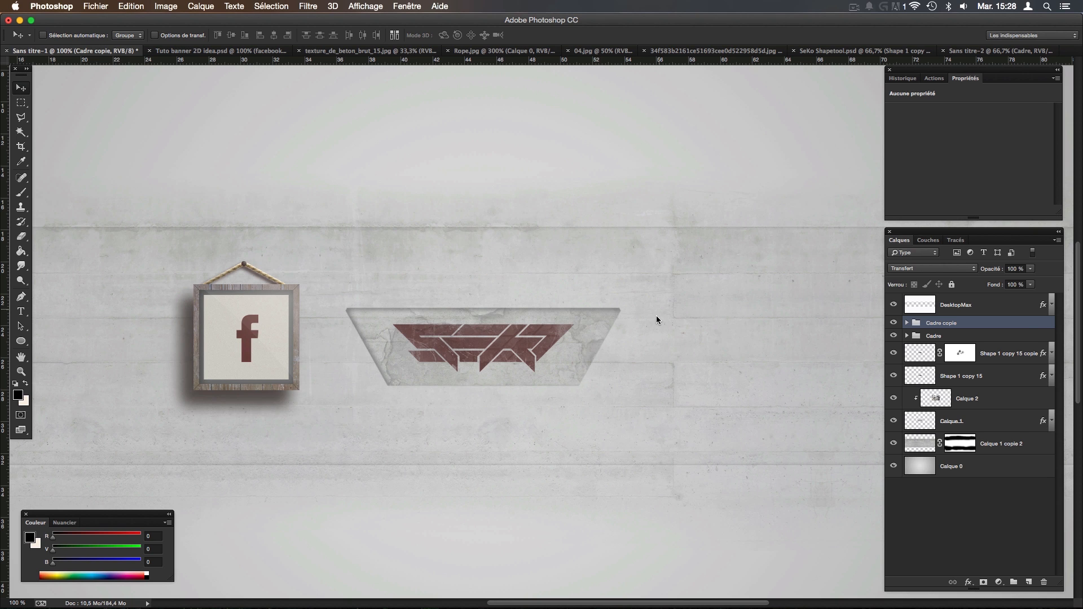
click(907, 336)
click(894, 467)
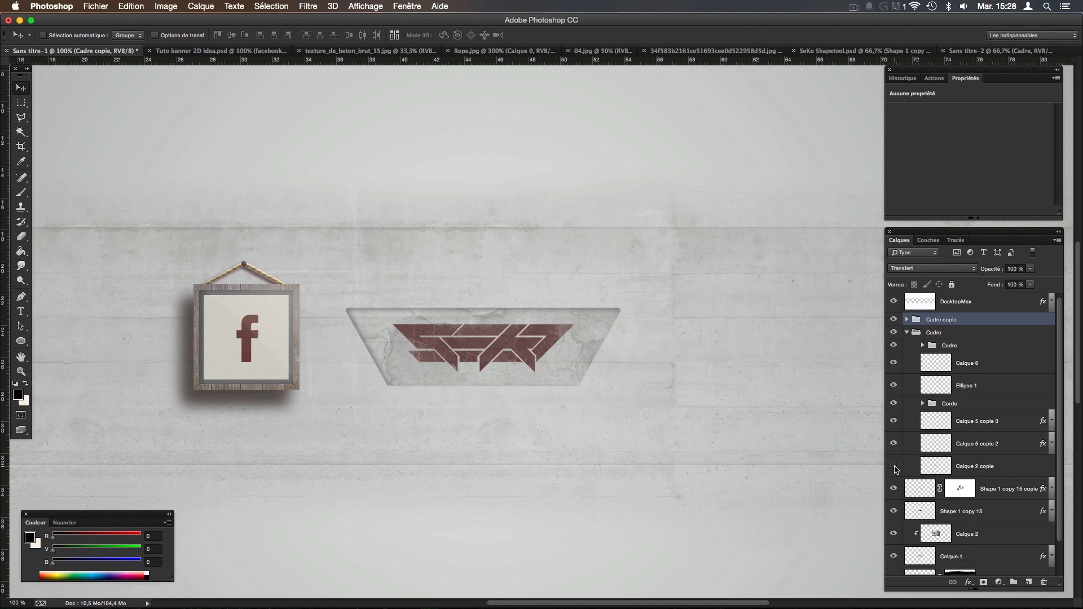
drag(982, 467, 982, 483)
Delete the old Cadre copie group, duplicate the Cadre group again and place the copy on the other side of the logo.
click(916, 319)
key(Delete)
click(908, 319)
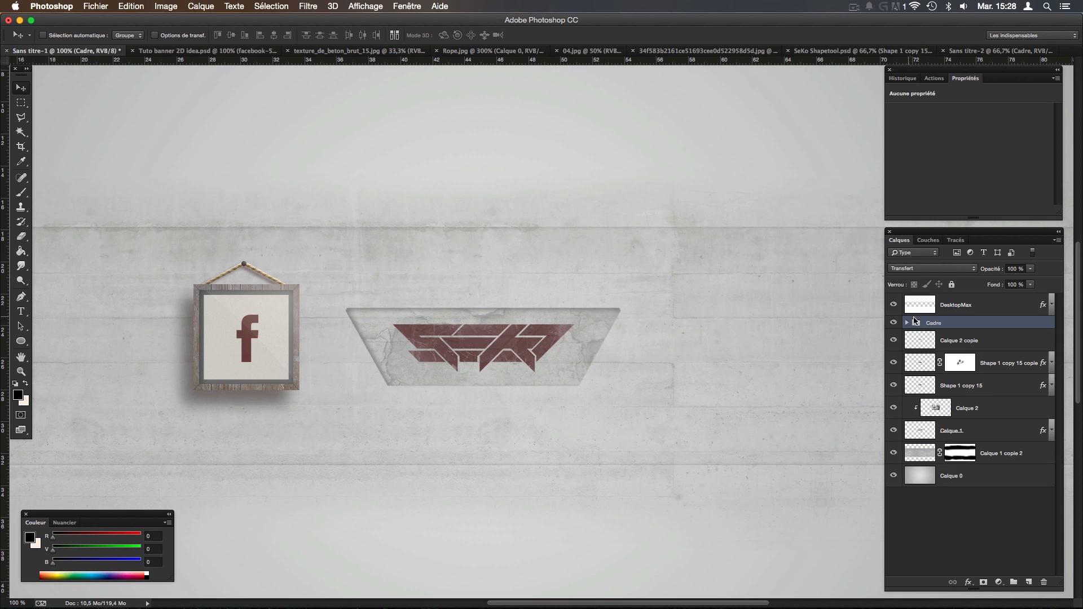
key(super+j)
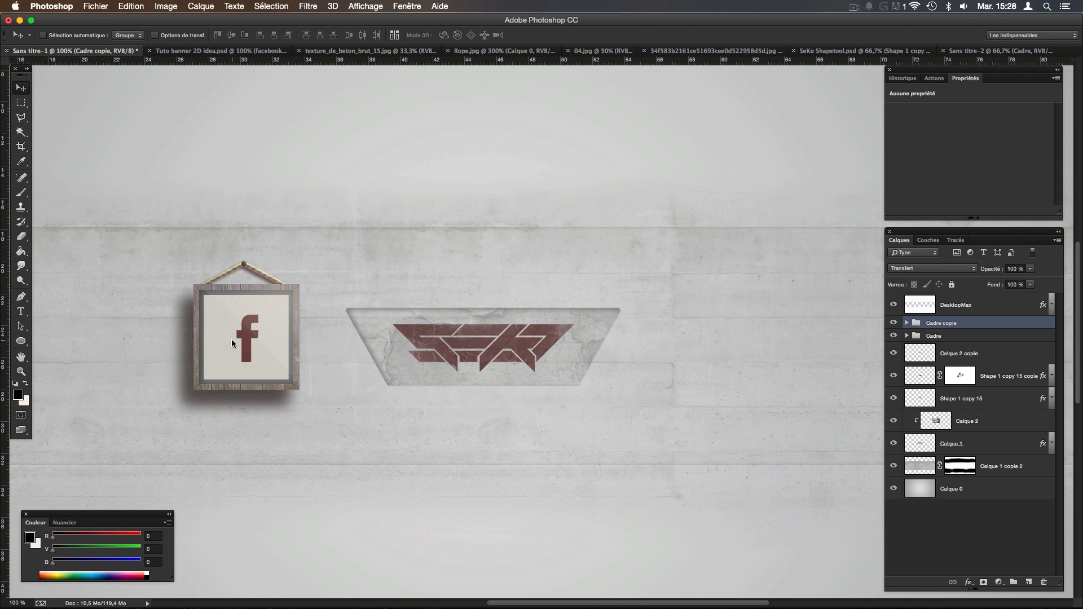
drag(232, 342, 725, 354)
Reposition both rope shadows of the copied sign, Calque 5 copie 3 and Calque 5 copie 2.
click(907, 323)
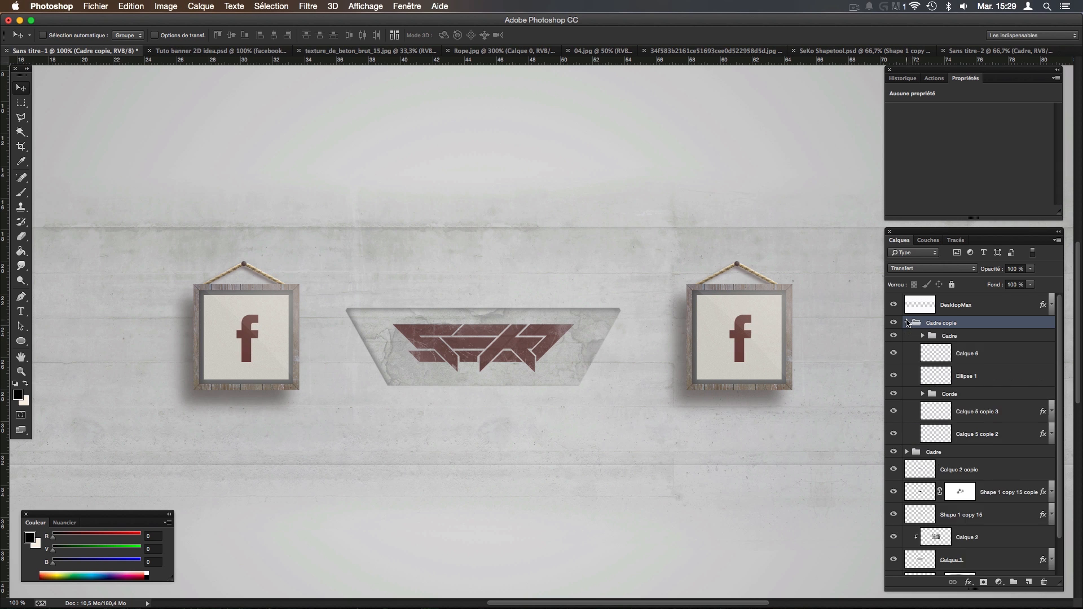
click(893, 434)
click(894, 435)
key(super+plus)
drag(600, 244, 394, 232)
drag(599, 297, 303, 297)
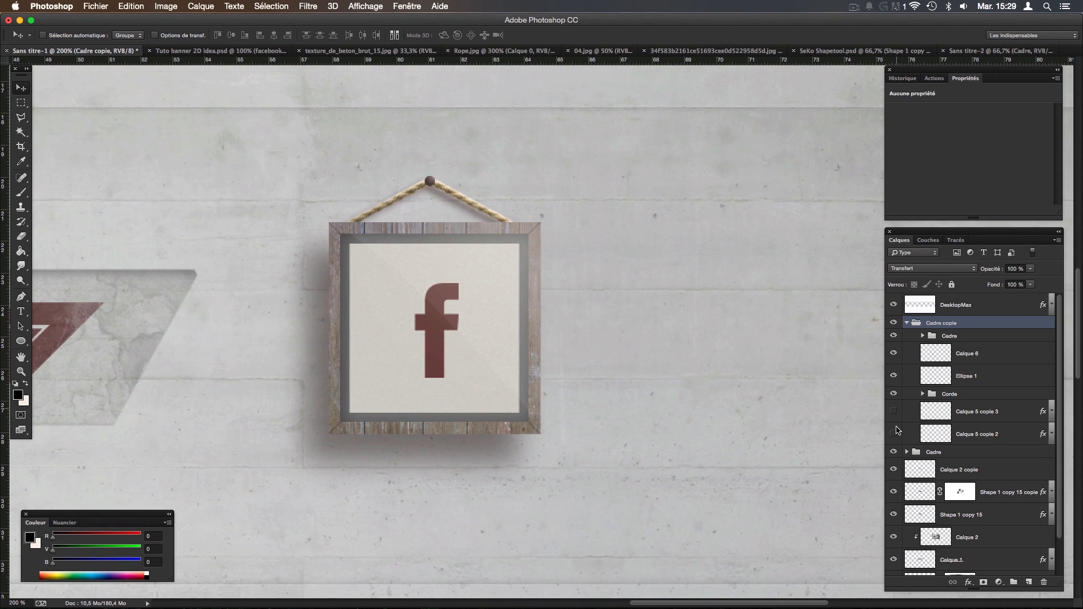
click(894, 433)
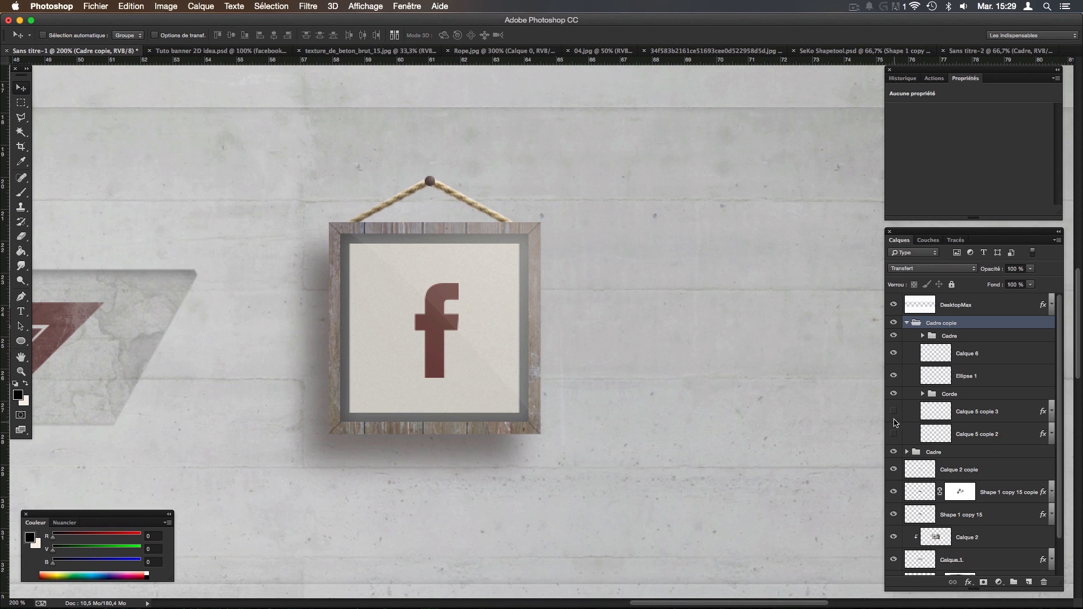
click(938, 420)
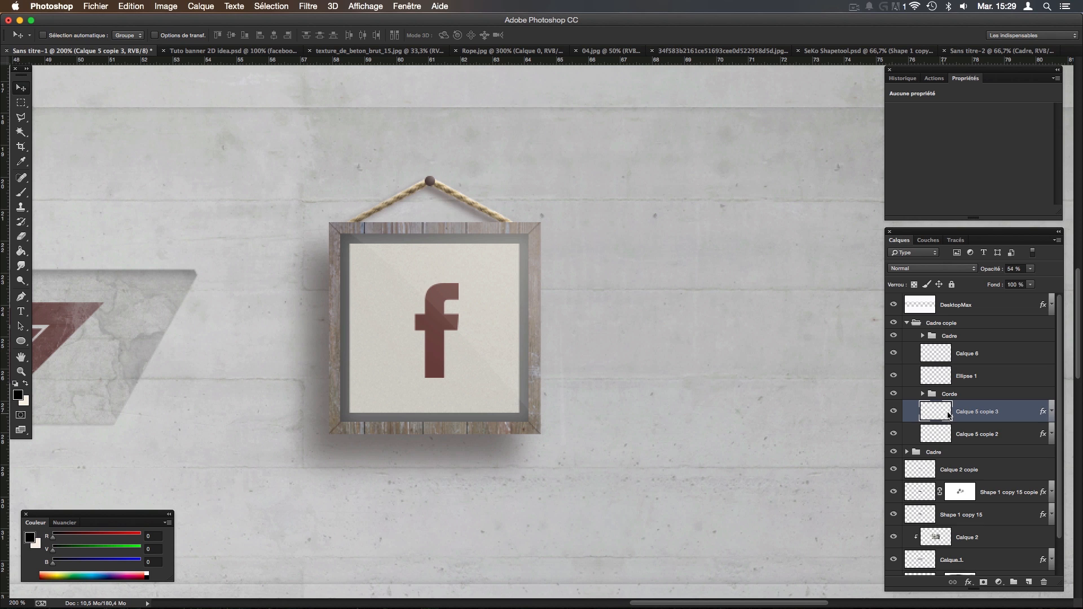
drag(497, 216, 504, 210)
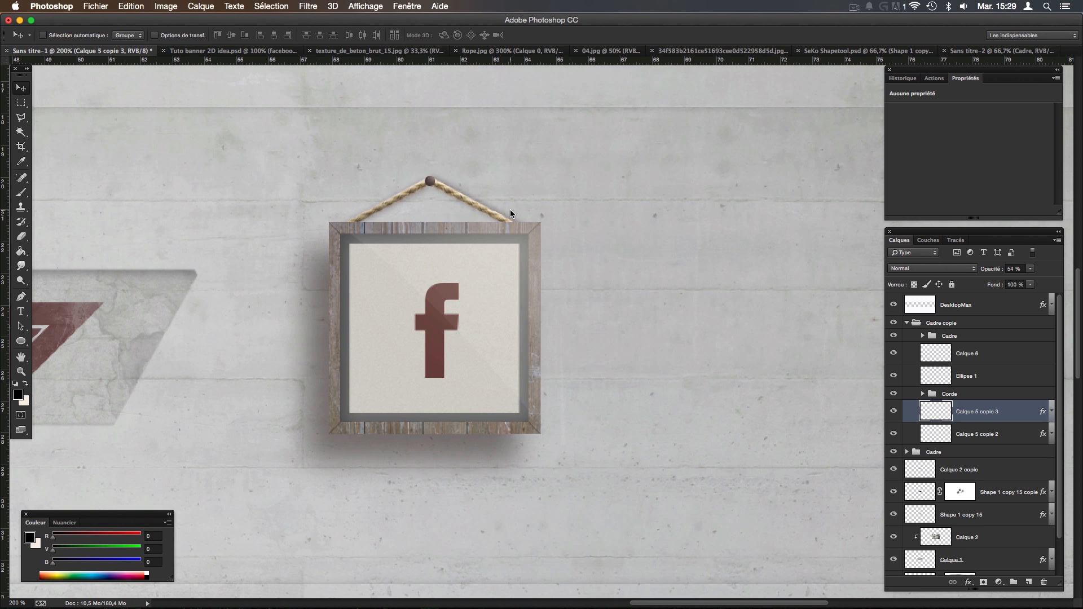
click(946, 426)
drag(441, 220, 432, 213)
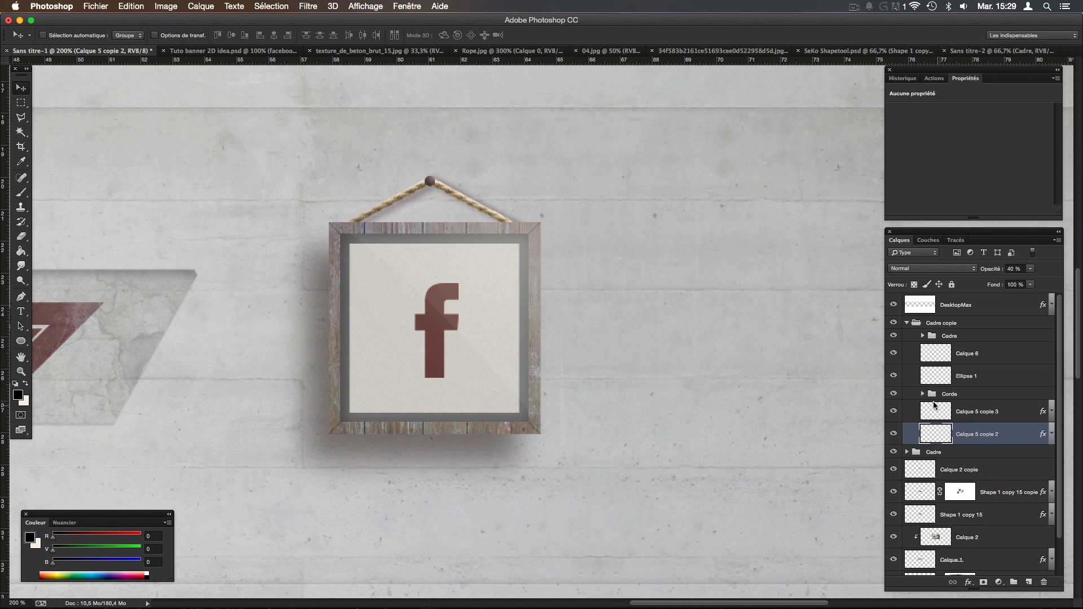
Shift the copied frame's shadow layer, Rectangle 1, so the shadow falls on the frame's outer side, away from the logo.
click(923, 336)
scroll(936, 371, down, 2)
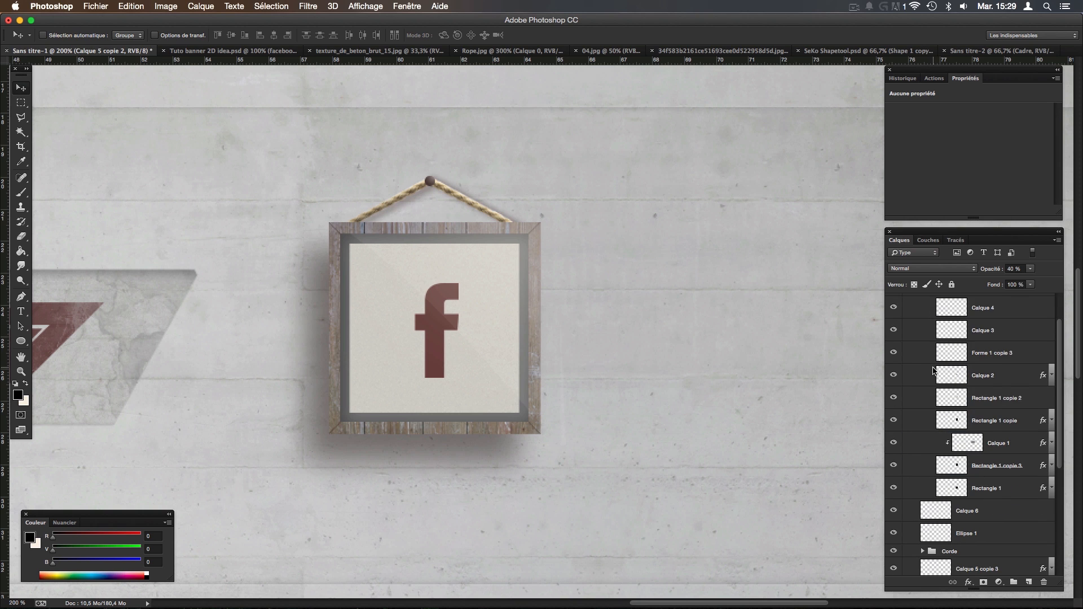
click(894, 487)
click(893, 488)
click(906, 489)
drag(417, 325, 449, 310)
scroll(927, 383, up, 2)
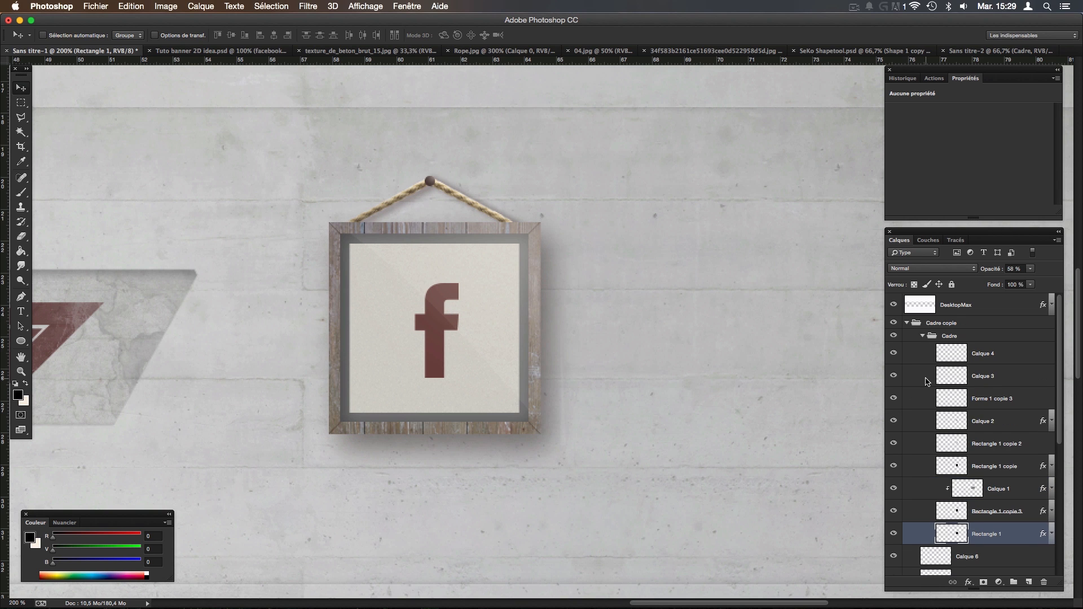
click(923, 336)
key(super+minus)
key(super+minus)
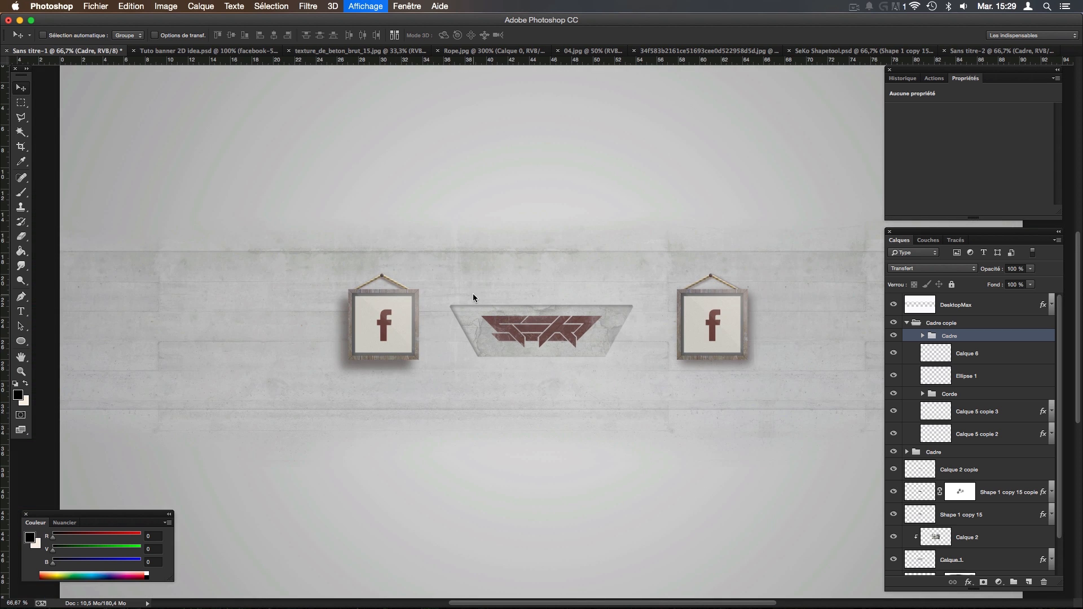
key(super+plus)
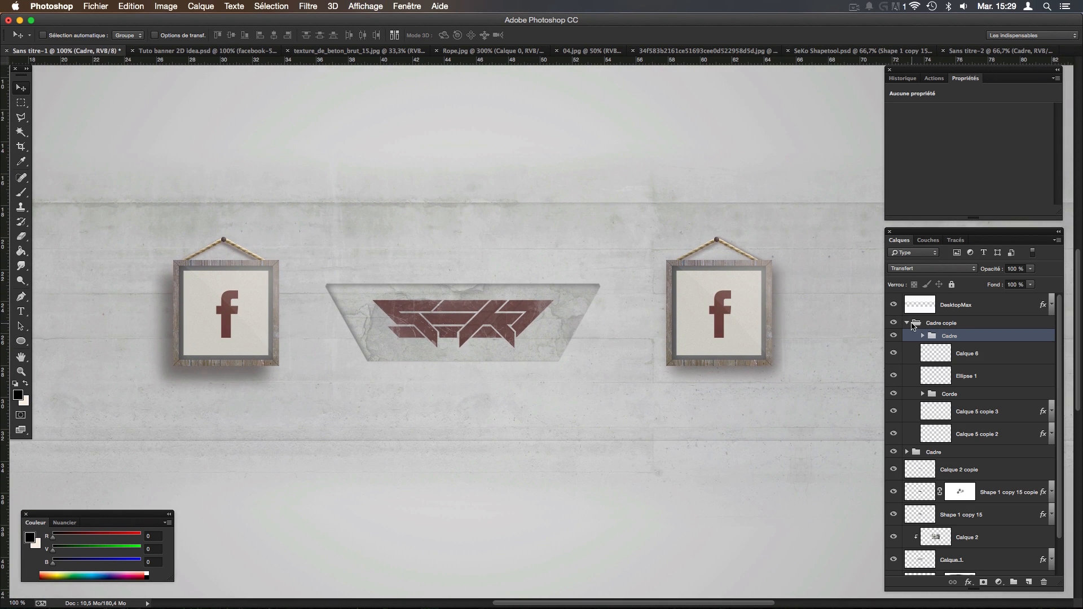
Collapse the Cadre copie group and nudge it toward the logo.
click(900, 321)
click(893, 322)
click(894, 323)
click(906, 322)
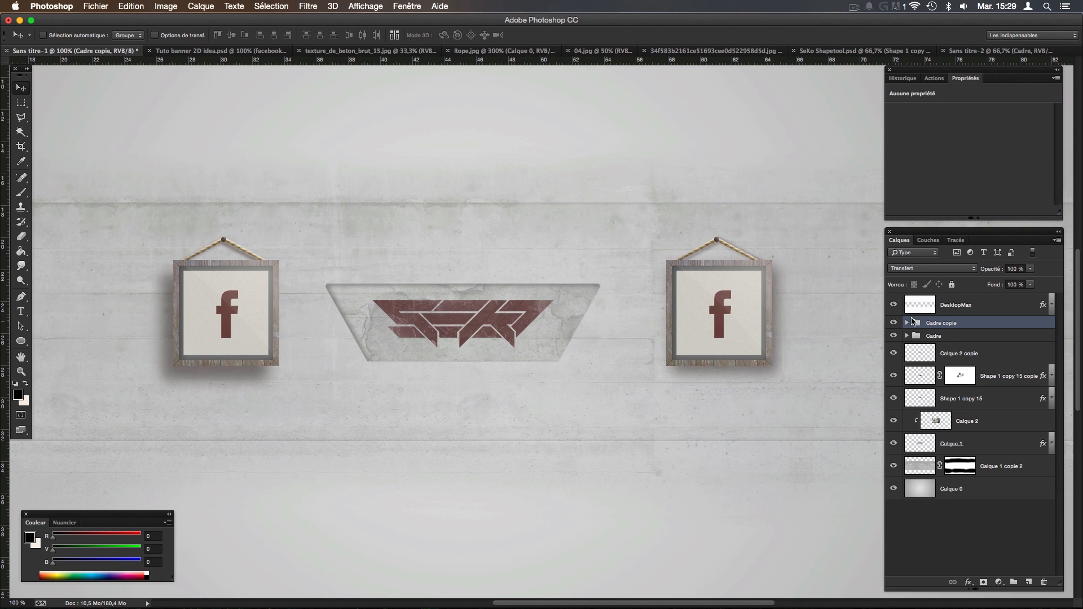
mouse_move(619, 61)
mouse_down()
mouse_move(596, 183)
mouse_move(603, 269)
mouse_move(621, 195)
mouse_move(624, 61)
mouse_up()
key(Left)
key(Left)
key(Left)
key(Left)
key(Left)
key(Left)
key(Left)
key(Left)
key(Left)
key(Left)
key(Left)
key(Left)
key(Left)
key(Left)
key(Left)
key(Left)
key(Left)
key(Left)
key(Left)
key(Left)
key(Left)
key(Left)
key(Left)
key(Left)
key(Left)
key(Left)
key(Left)
key(Left)
key(Left)
key(Left)
key(Left)
key(Left)
key(Left)
key(Left)
key(Left)
key(Left)
key(Left)
key(Left)
key(Left)
key(Left)
key(Left)
key(Left)
key(Left)
key(Left)
key(Left)
key(Left)
key(Left)
key(Left)
key(Left)
key(Left)
key(Left)
key(Left)
key(Left)
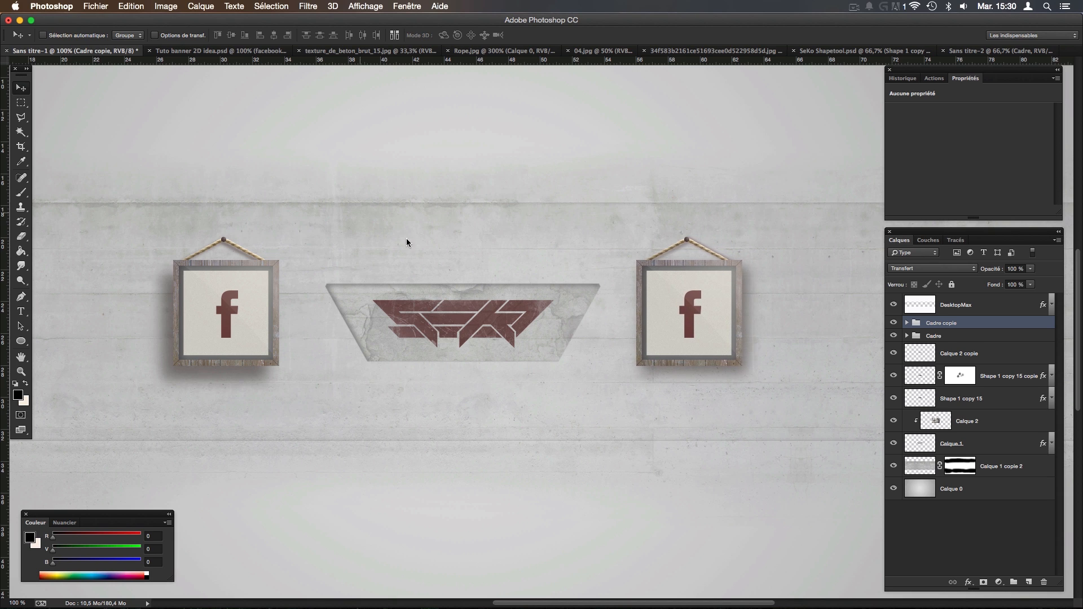
Create a new layer above Cadre copie and prepare the Brush tool with the cream foreground colour fbf0e5.
click(854, 7)
click(856, 6)
click(893, 322)
click(893, 322)
click(1029, 583)
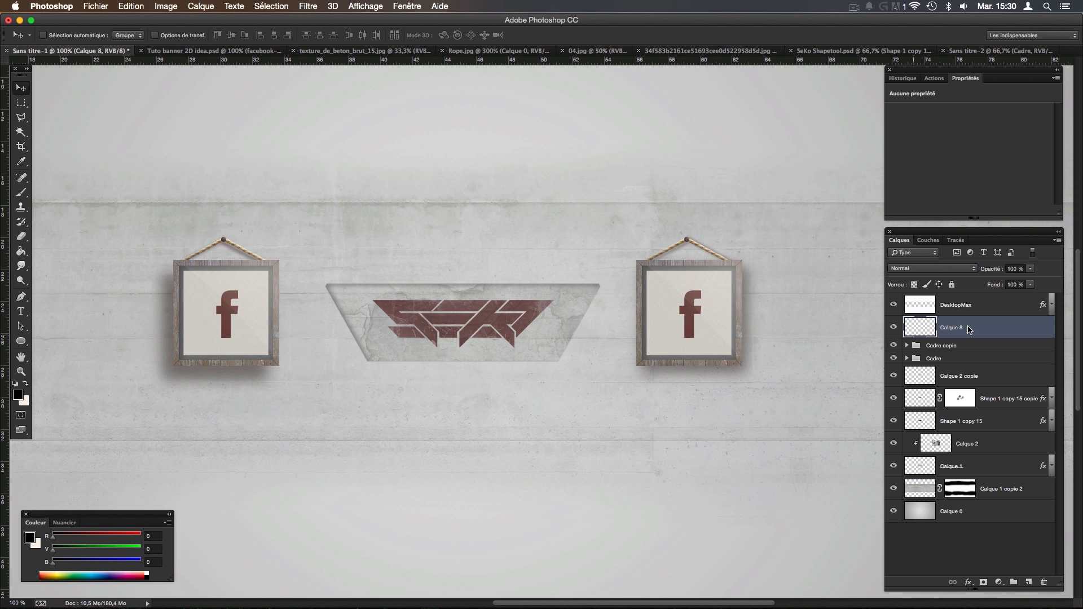
click(24, 192)
drag(364, 243, 476, 242)
drag(396, 255, 431, 252)
key(super+minus)
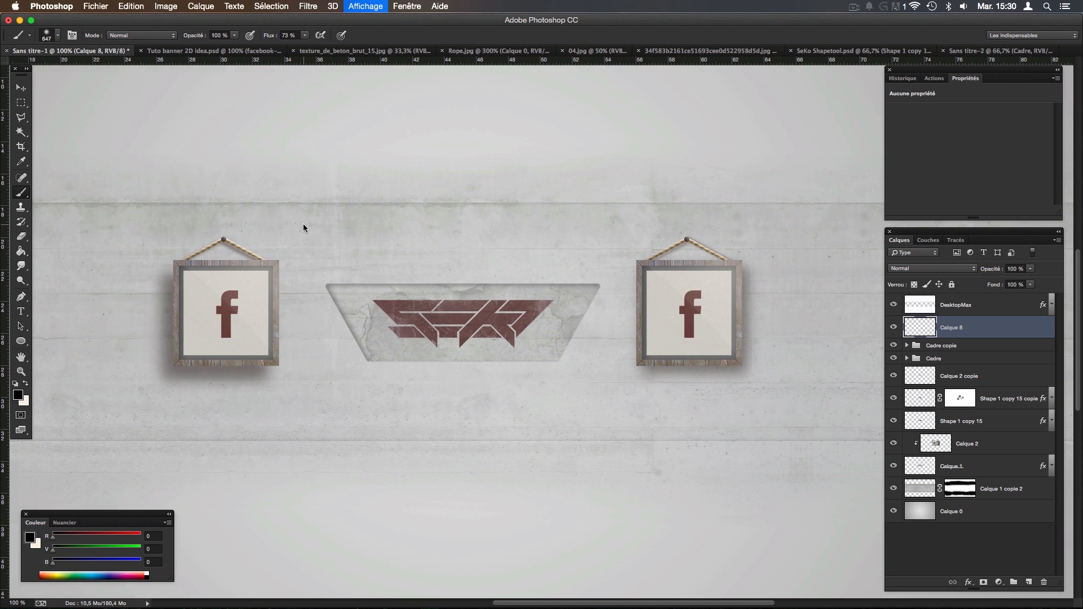
key(x)
click(19, 396)
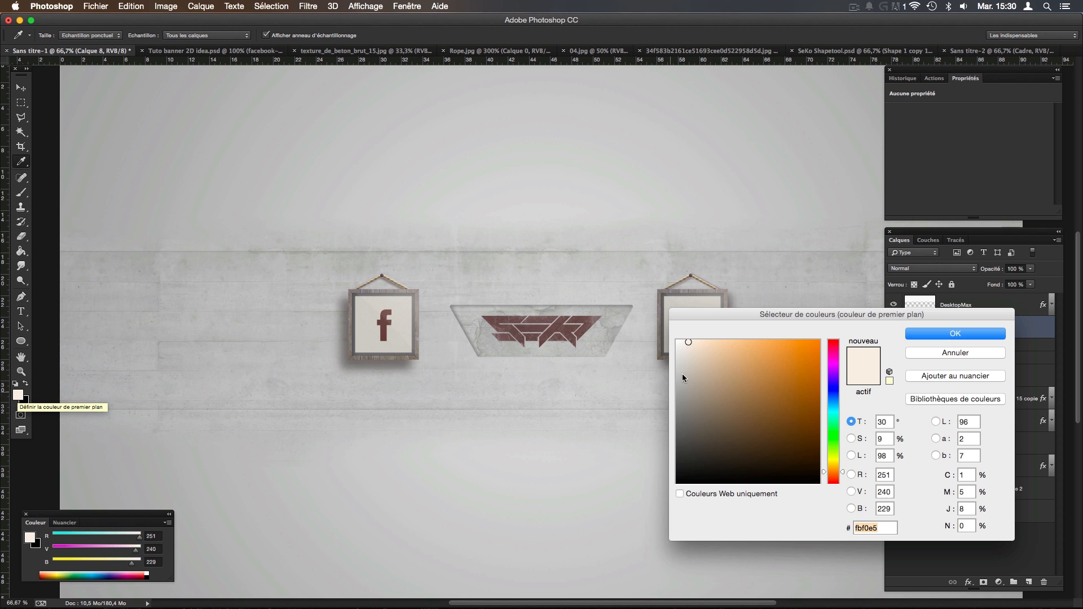
click(928, 336)
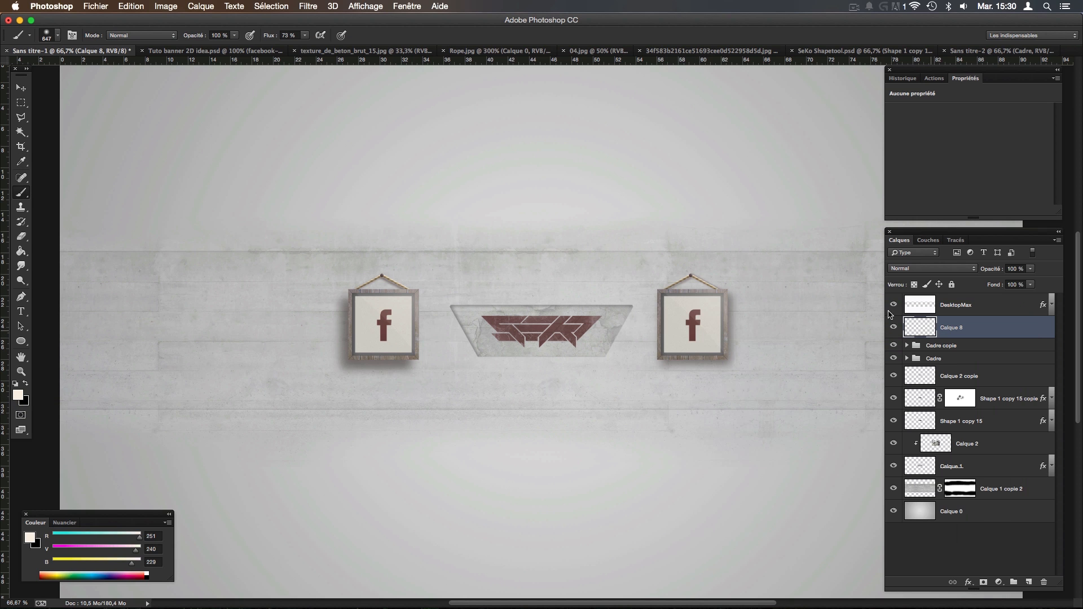
Raise the brush flow to 100% and paint a soft cream light spot above the logo on the new layer.
click(441, 221)
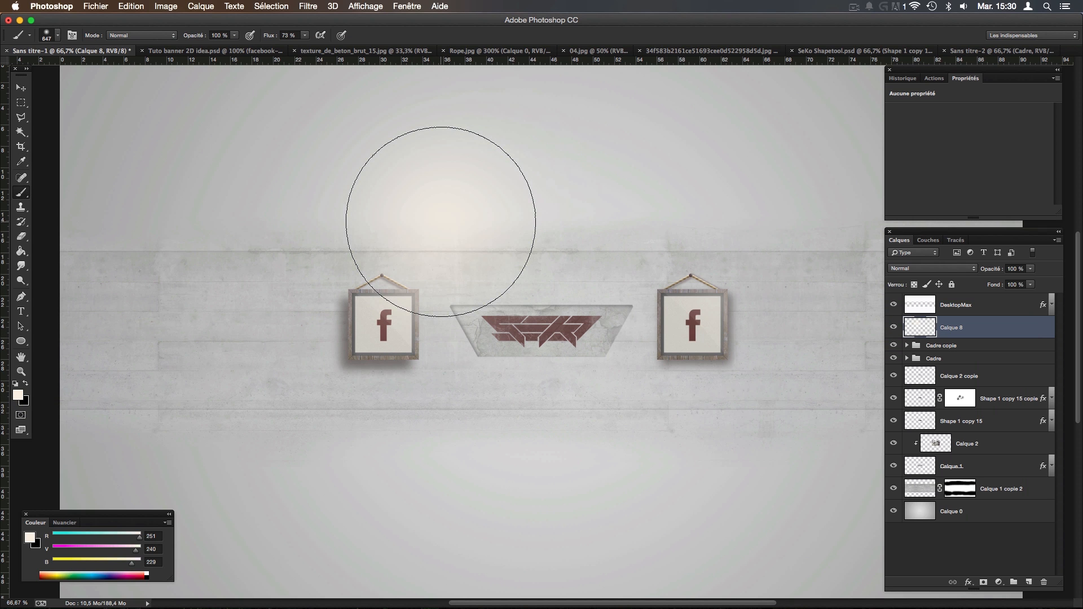
key(super+z)
click(304, 35)
drag(309, 46, 324, 46)
click(997, 245)
drag(438, 231, 440, 217)
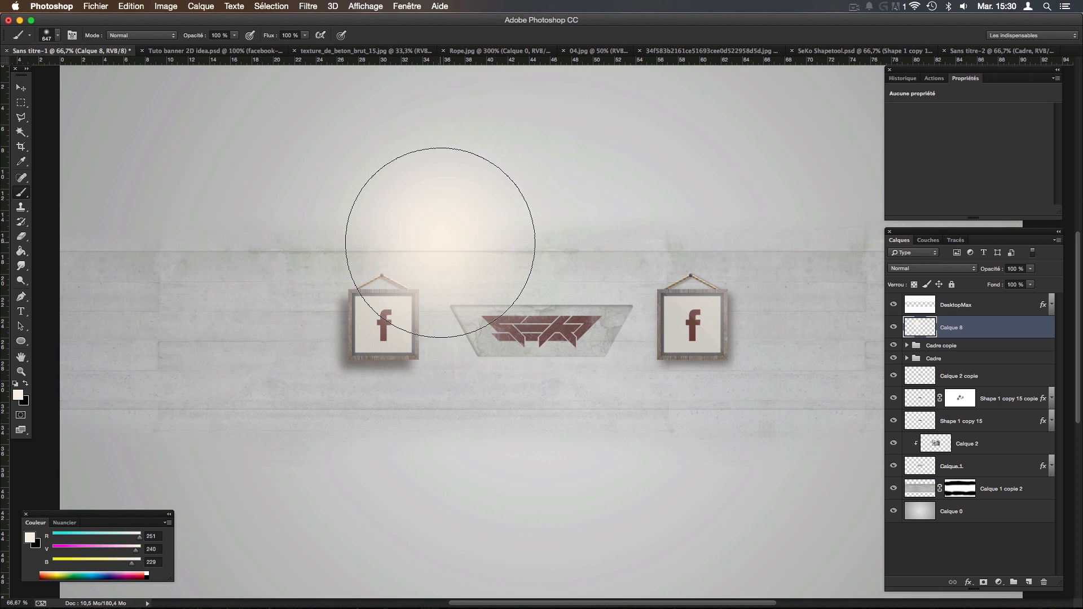
Paint a soft white spot over the cream one on a new layer and place that layer beneath Calque 8.
click(1029, 583)
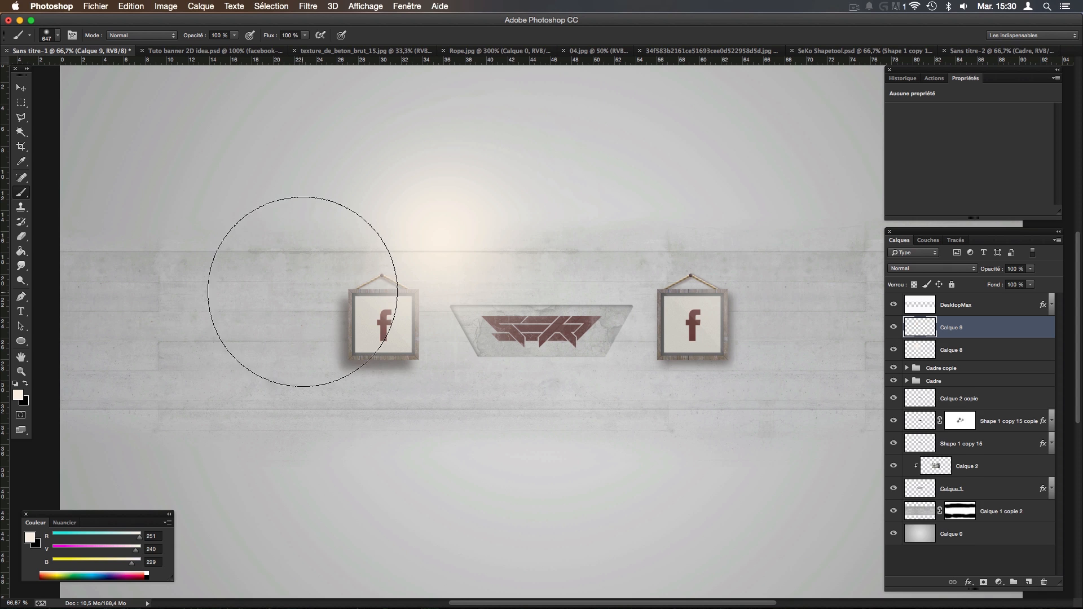
key(d)
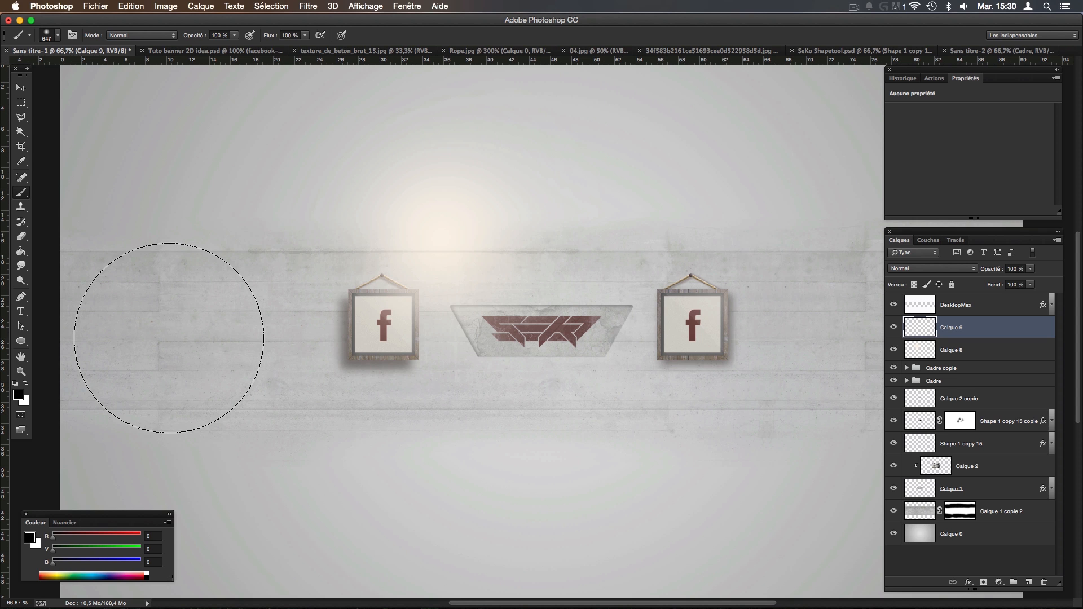
key(x)
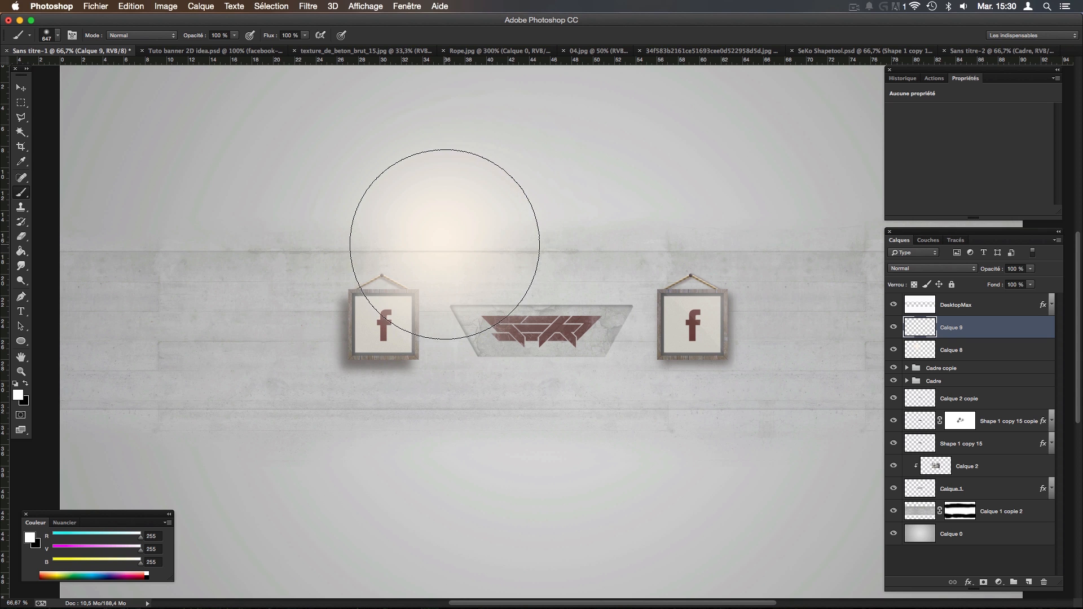
click(445, 244)
drag(985, 335, 985, 361)
Lower the opacity of both light spot layers, setting Calque 8 to 19%.
click(1029, 269)
drag(1032, 279, 981, 284)
click(987, 322)
drag(1030, 269, 986, 281)
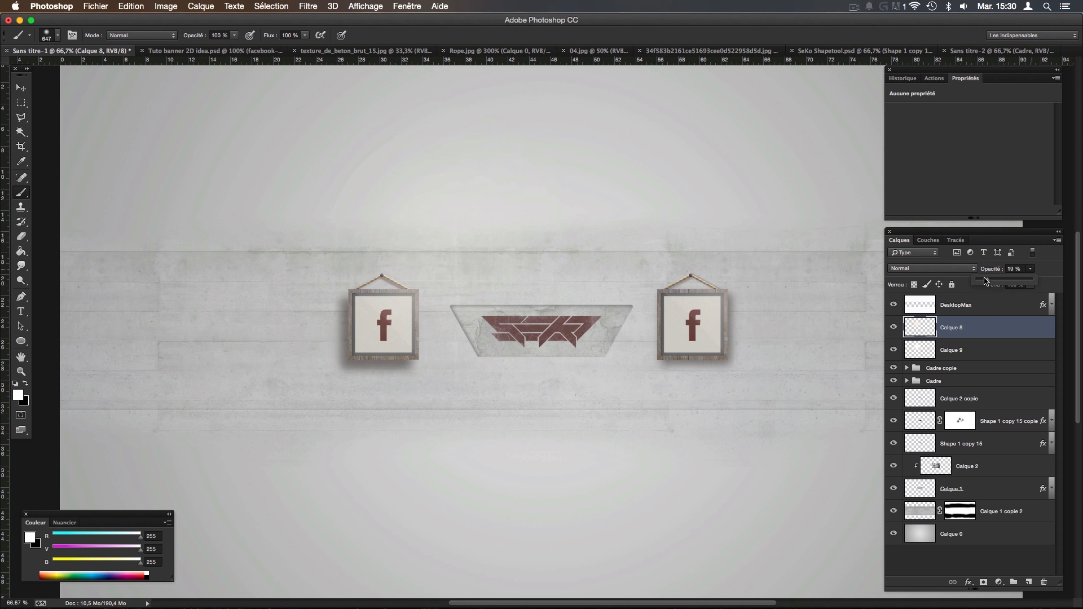
click(893, 327)
click(893, 330)
Select the light layers Calque 8 and Calque 9 and move them together slightly to the right.
click(20, 89)
shift+click(1010, 349)
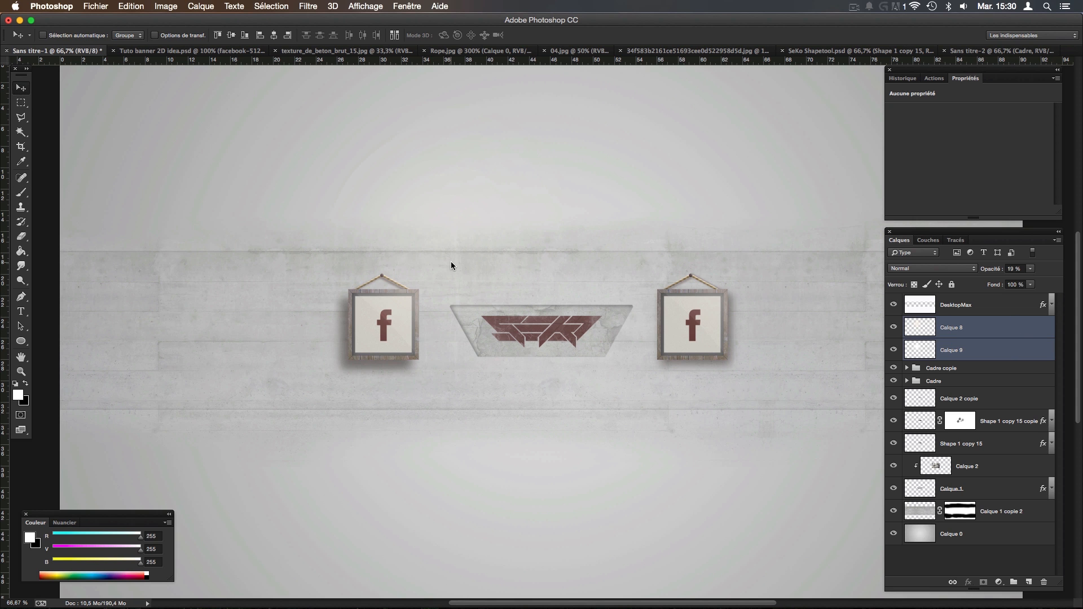
drag(451, 262, 458, 262)
key(super+plus)
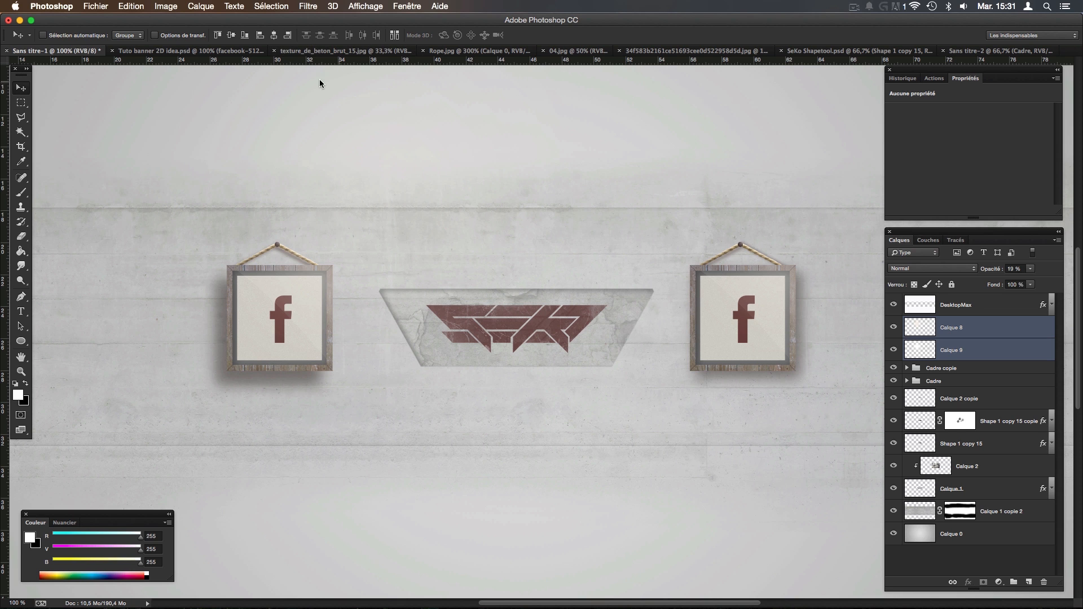
Compare the banner with the reference document Tuto banner 2D idea.psd.
click(164, 52)
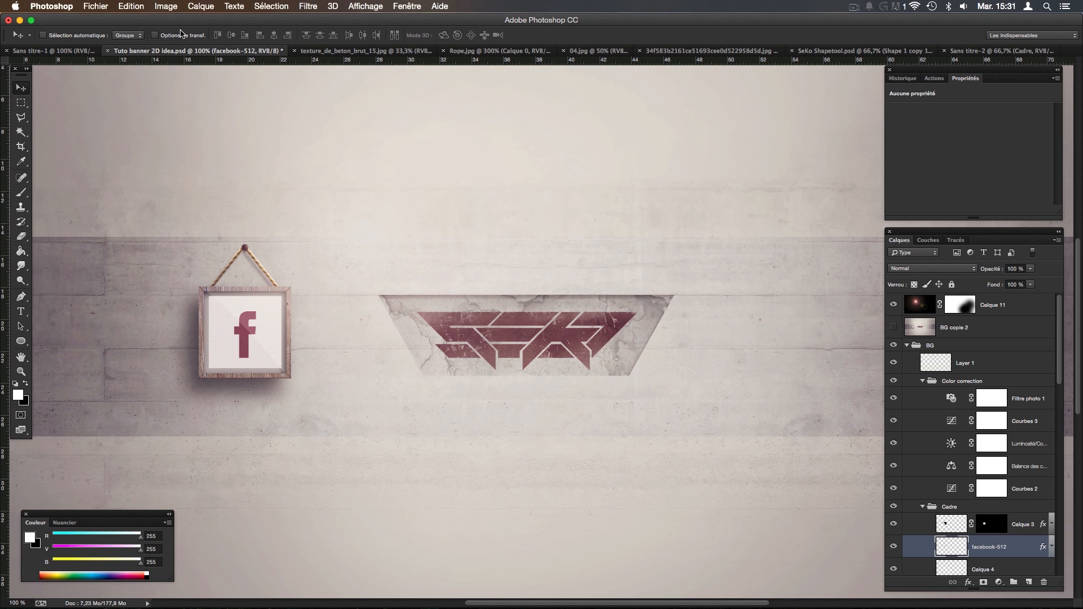
click(63, 52)
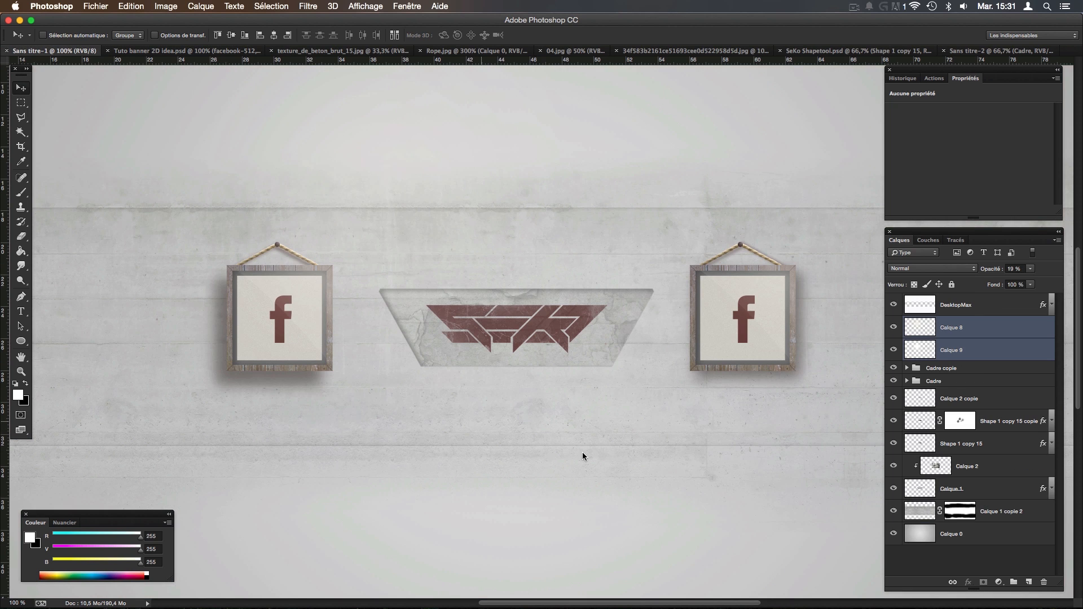
click(180, 51)
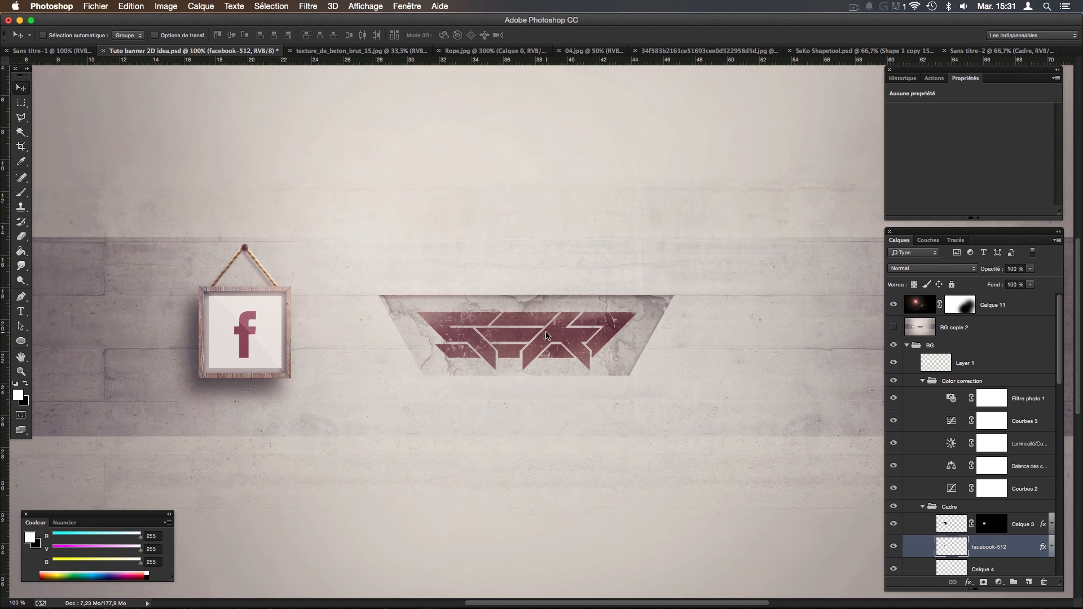
Examine the SEKO logo in the reference document up close and return to the banner document.
key(super+plus)
key(super+plus)
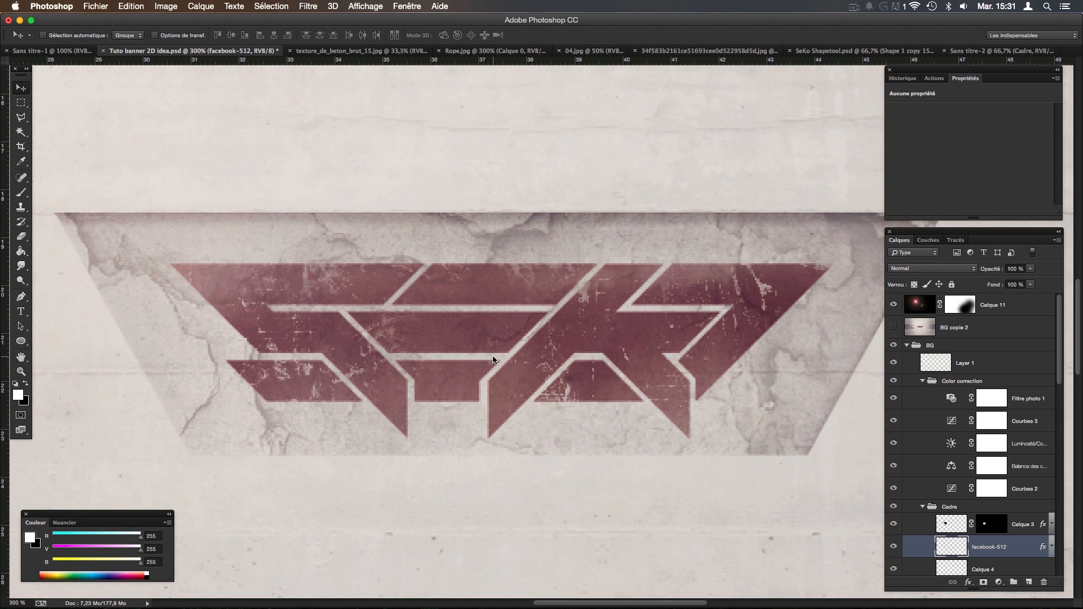
key(super+minus)
key(super+minus)
key(ctrl+shift+Tab)
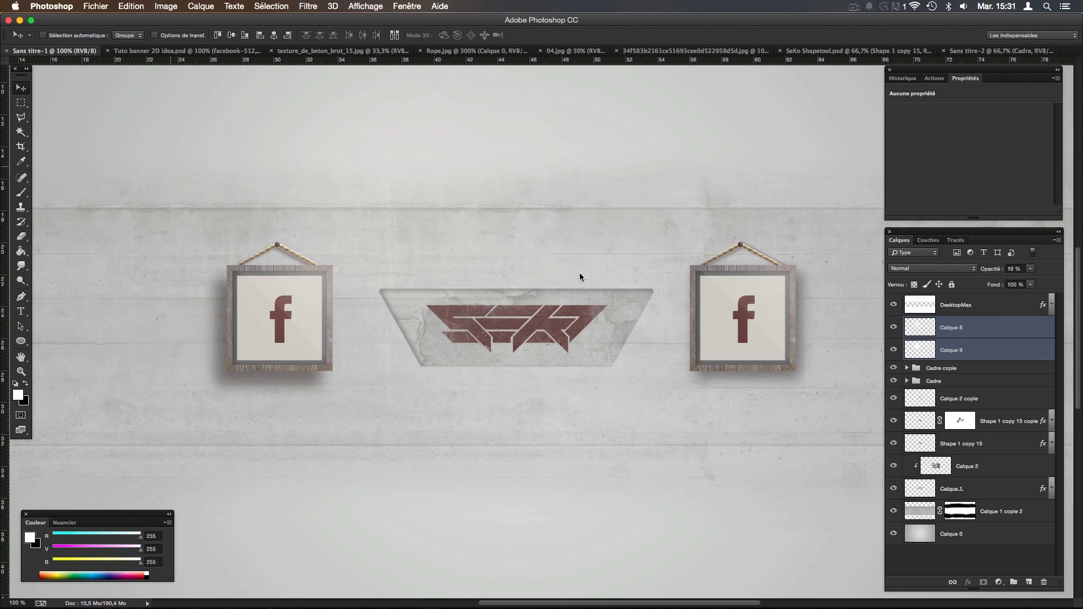
Create a new layer group above Calque 8 and add a Curves adjustment layer inside it.
click(987, 322)
click(947, 350)
click(952, 329)
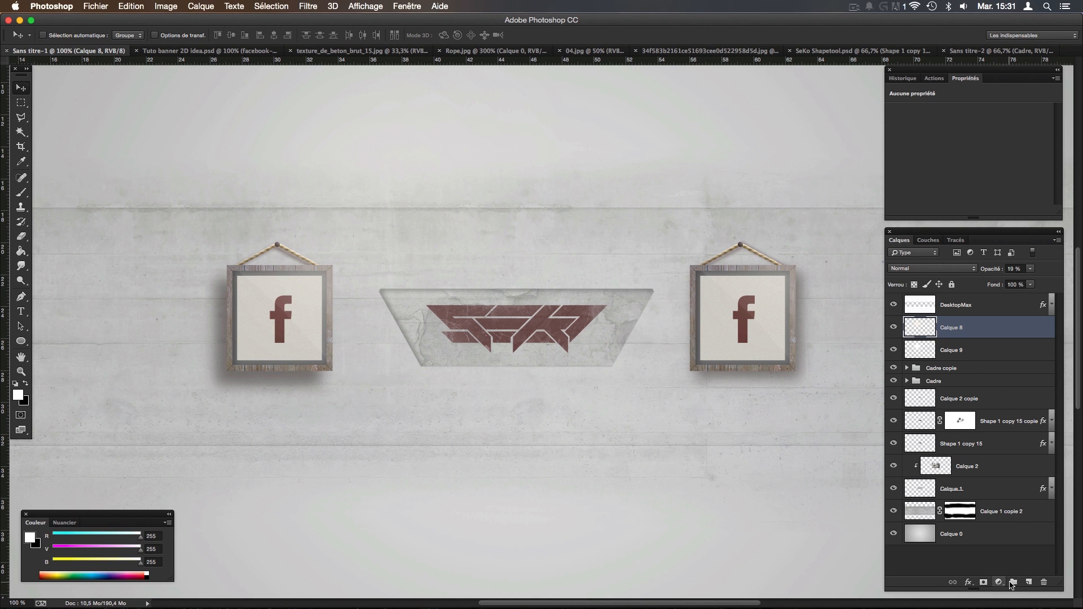
click(1013, 584)
click(999, 582)
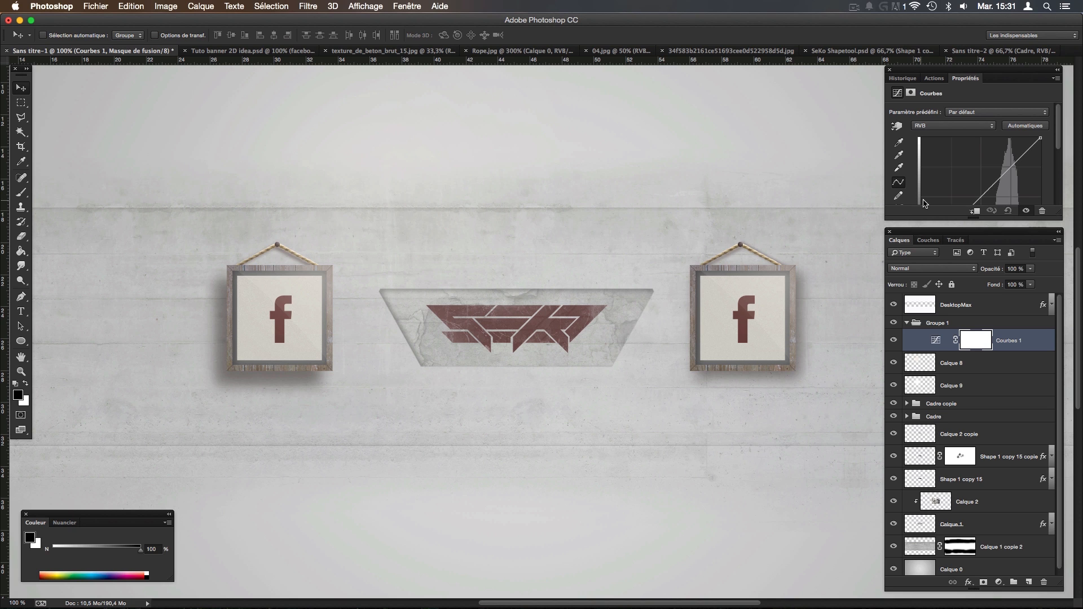
Shape the Curves adjustment into a slight S-curve with points at input 64, output 56 and input 192, output 195, and check its effect.
drag(979, 83, 142, 193)
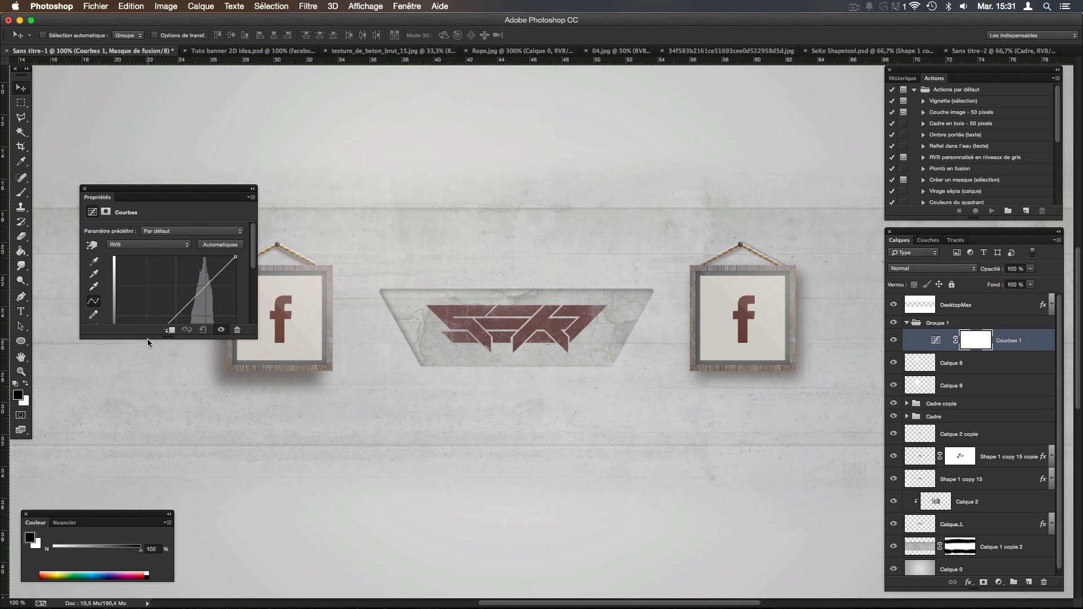
drag(149, 339, 150, 427)
drag(164, 193, 543, 398)
drag(519, 533, 520, 540)
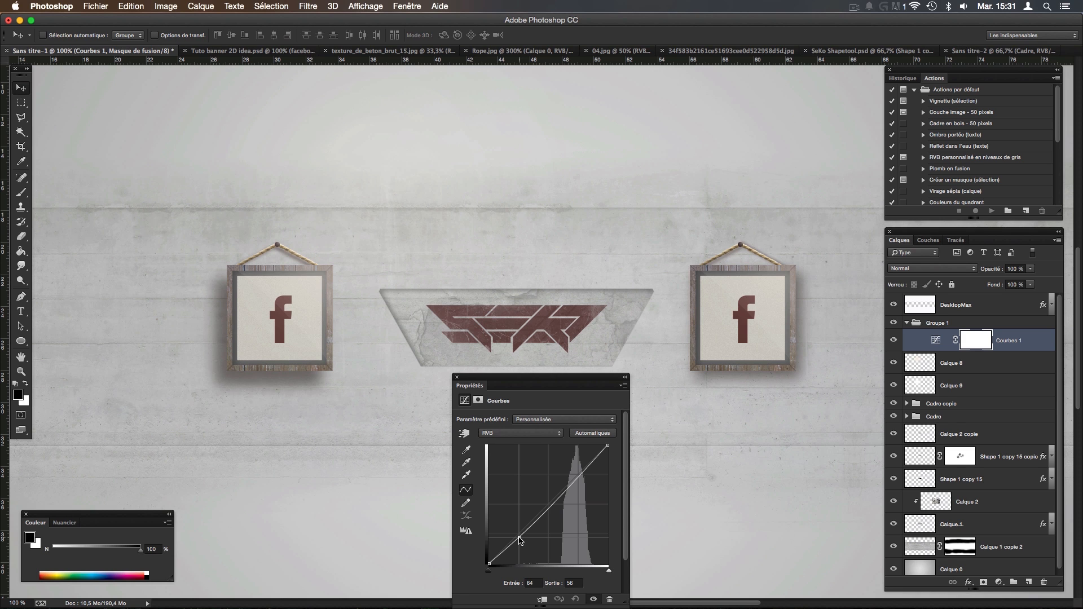
drag(577, 478, 578, 475)
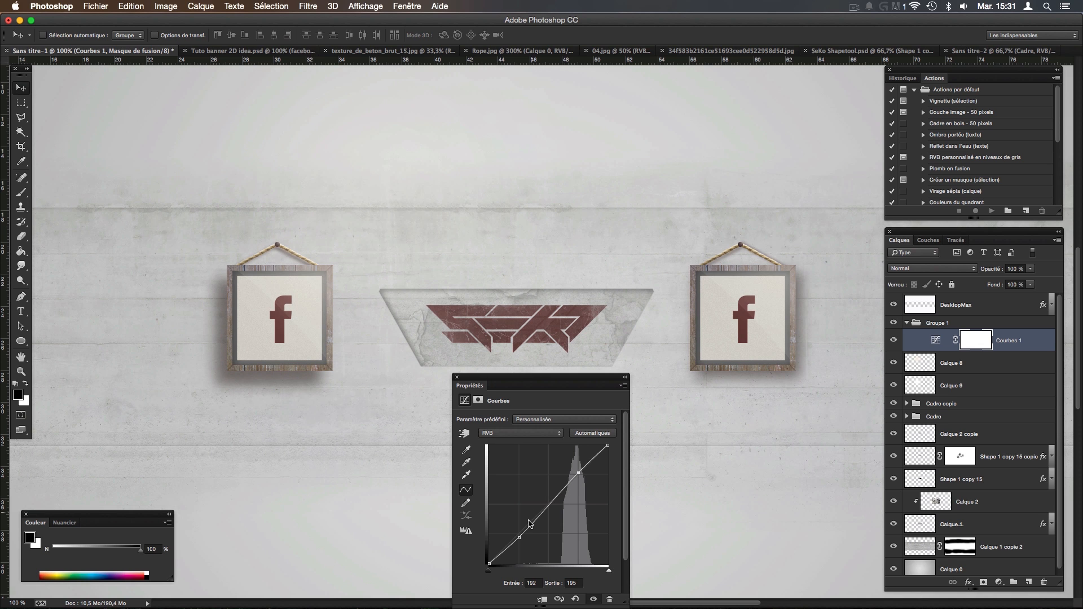
click(519, 538)
click(894, 340)
click(894, 340)
drag(459, 379, 396, 355)
click(395, 352)
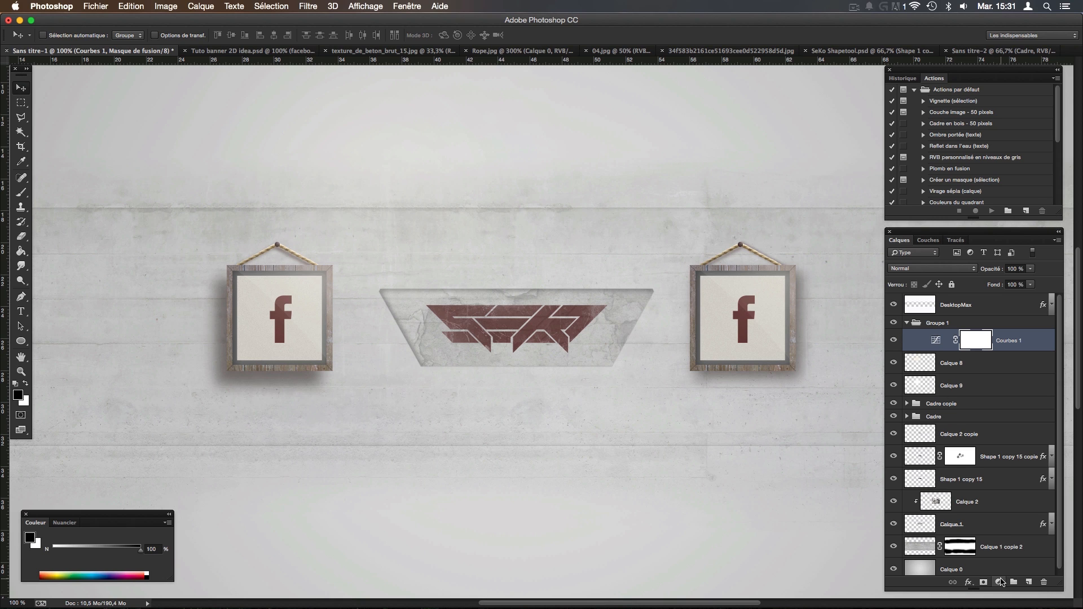
Add a Color Balance adjustment layer with midtones at +4 cyan/red, -3 magenta/green and -6 yellow/blue, and check its effect.
click(1000, 582)
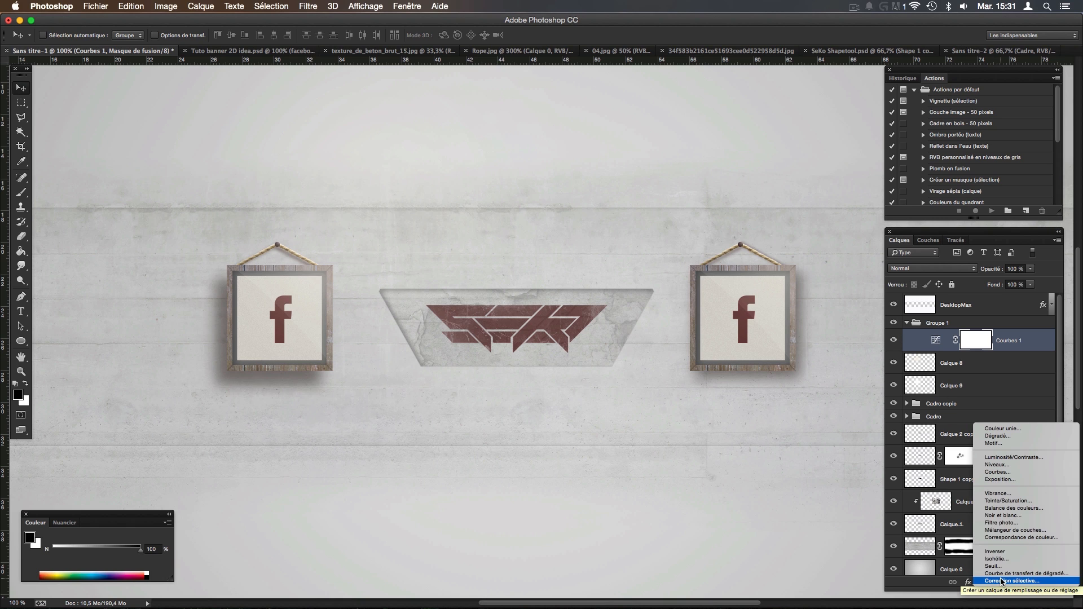
click(1011, 510)
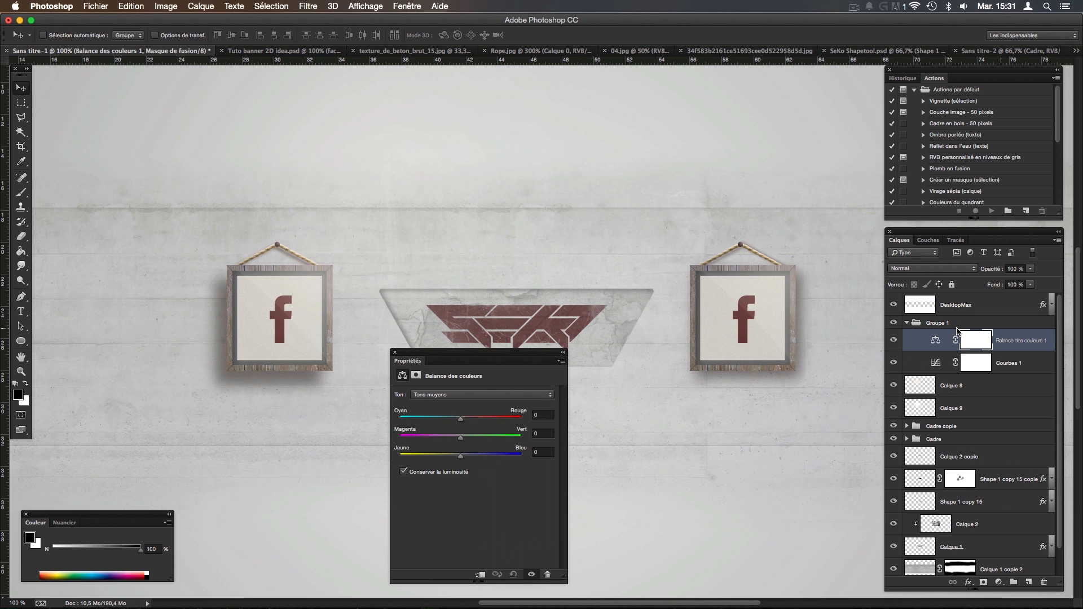
drag(455, 423, 461, 424)
drag(508, 364, 825, 359)
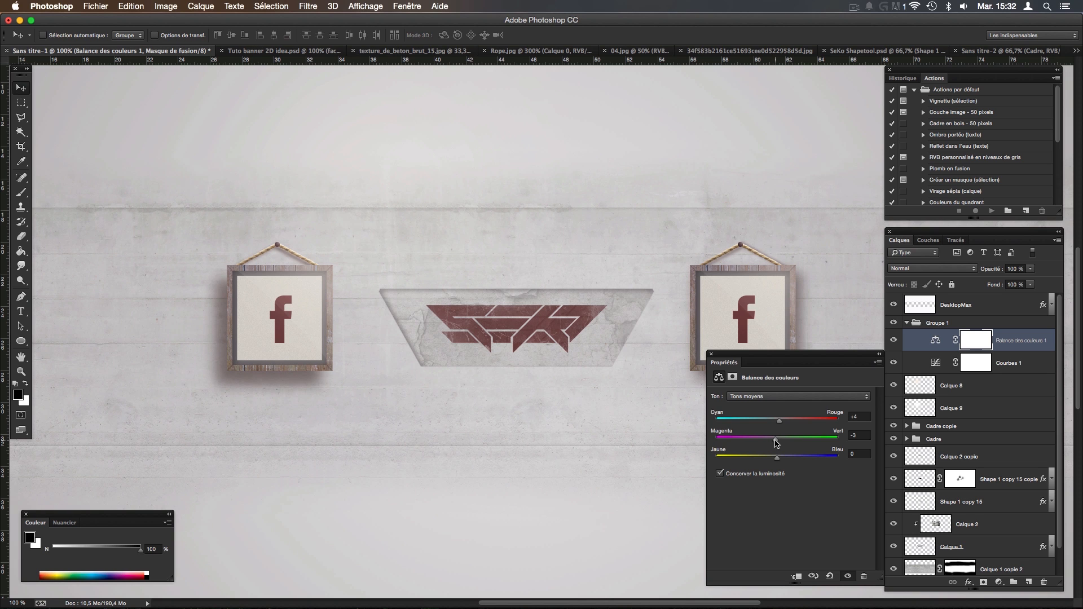
click(778, 458)
click(895, 341)
click(894, 342)
click(935, 340)
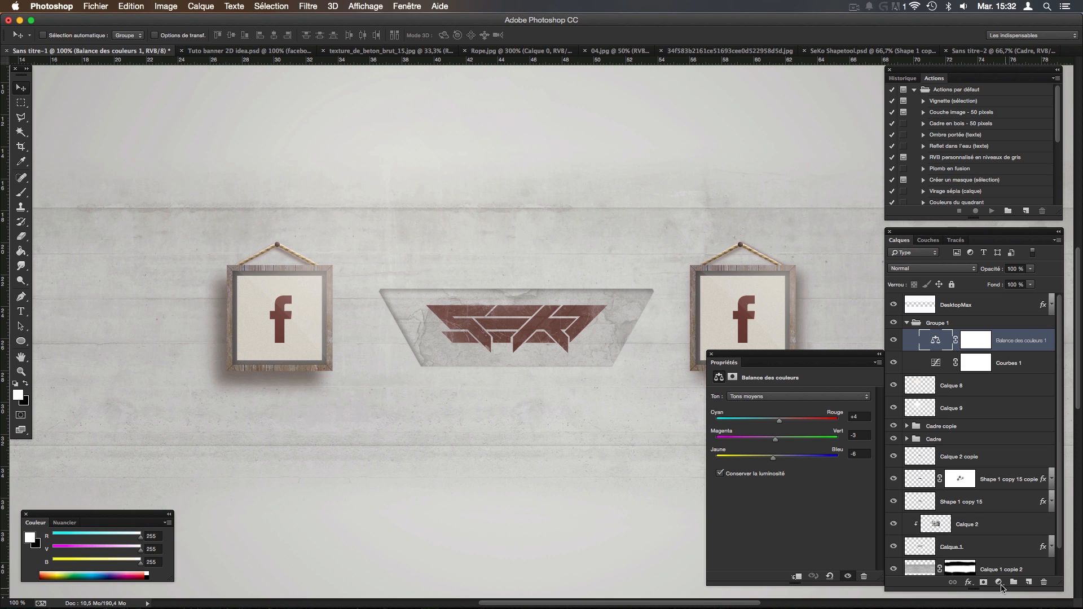
Add a Brightness/Contrast adjustment layer with brightness 2 and contrast 8, and compare the banner with and without it.
click(1001, 584)
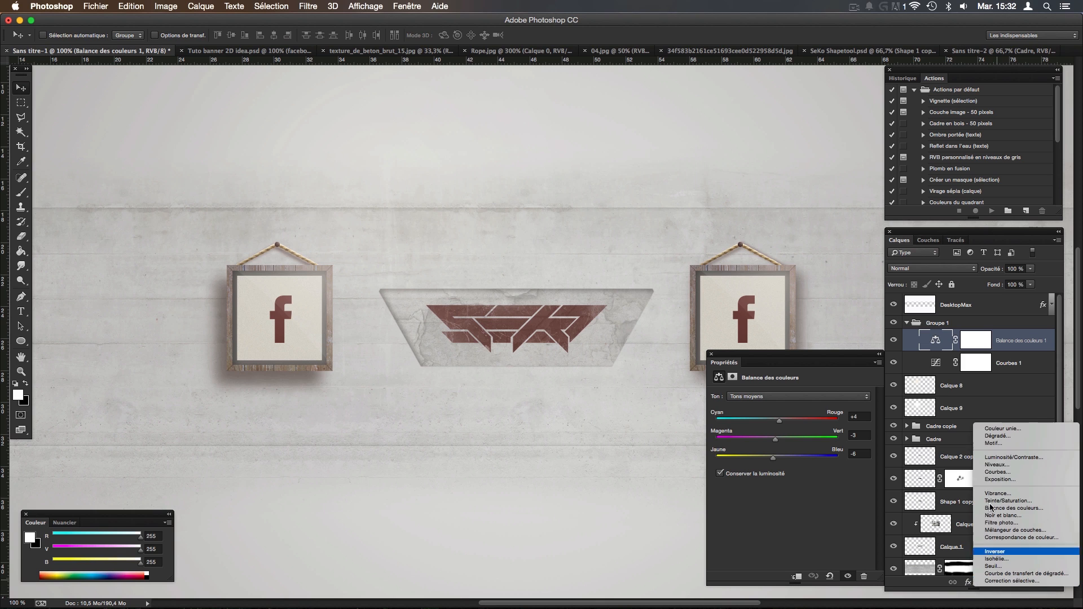
click(1012, 457)
drag(782, 350, 177, 284)
drag(163, 352, 166, 353)
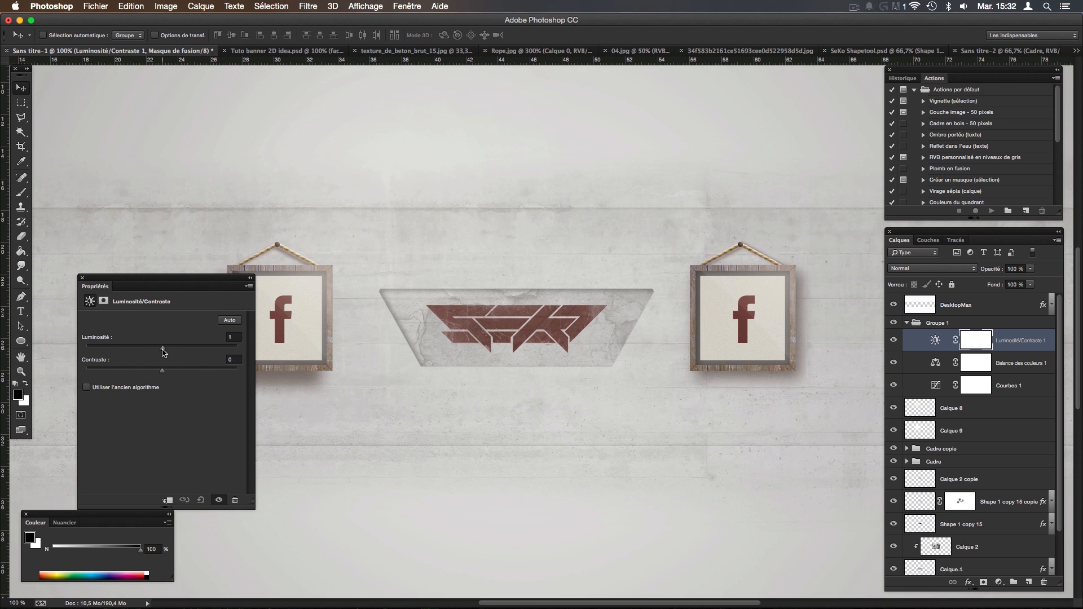
drag(164, 371, 177, 375)
click(893, 341)
click(894, 341)
click(894, 342)
click(894, 341)
Add a Photo Filter adjustment layer using the warming filter (81) at 14% density.
click(999, 582)
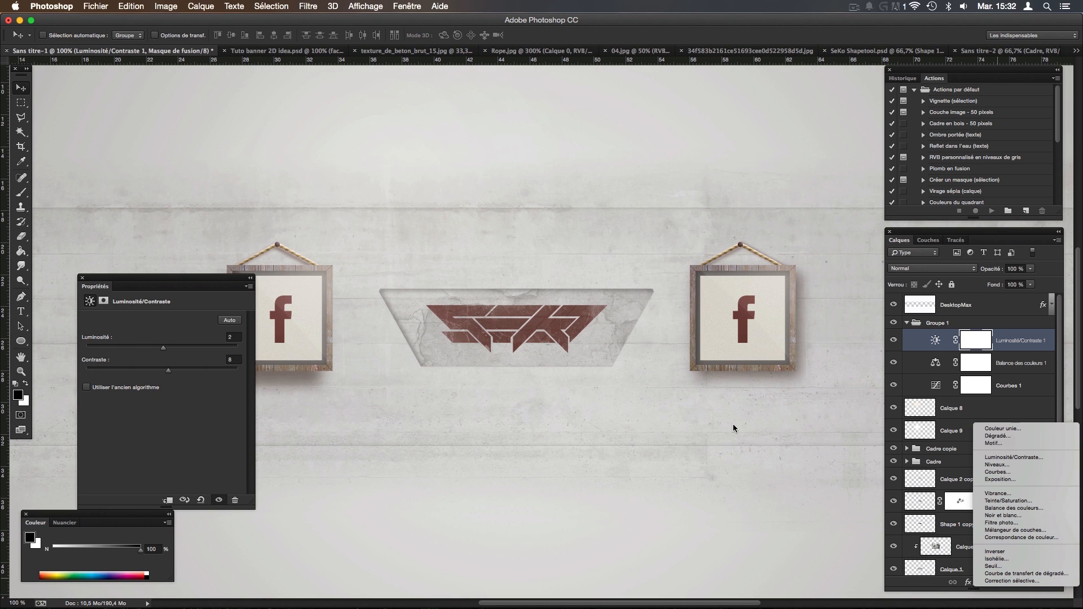
click(1017, 524)
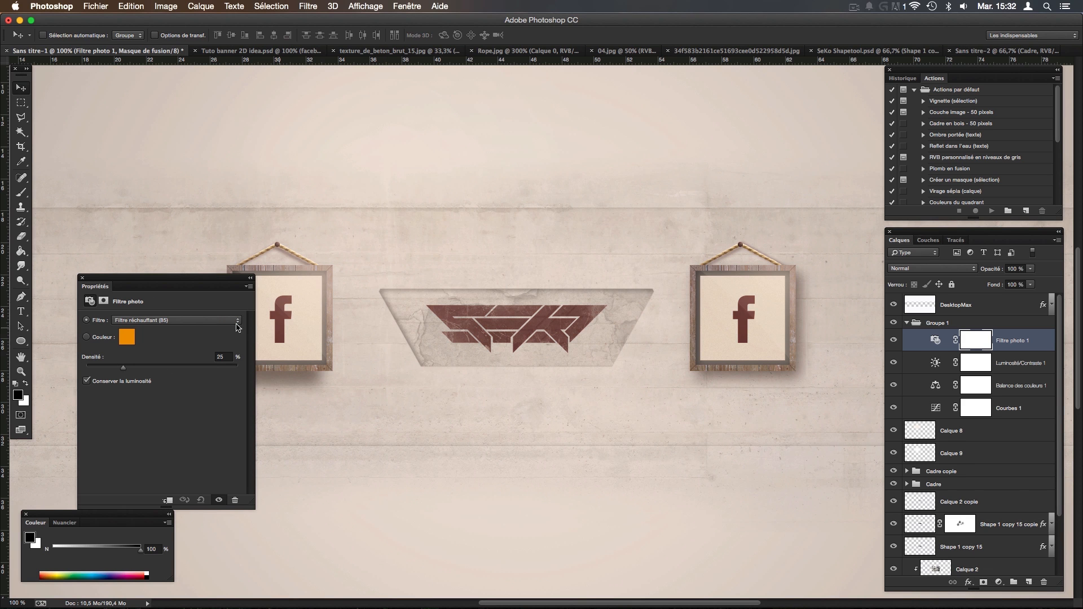
click(201, 320)
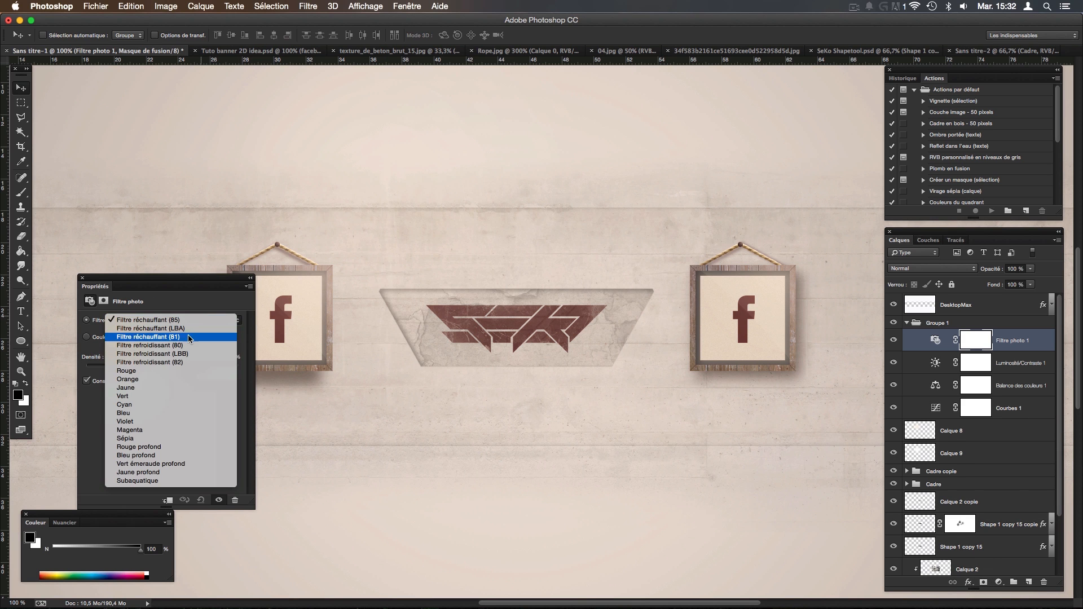
click(187, 330)
click(184, 319)
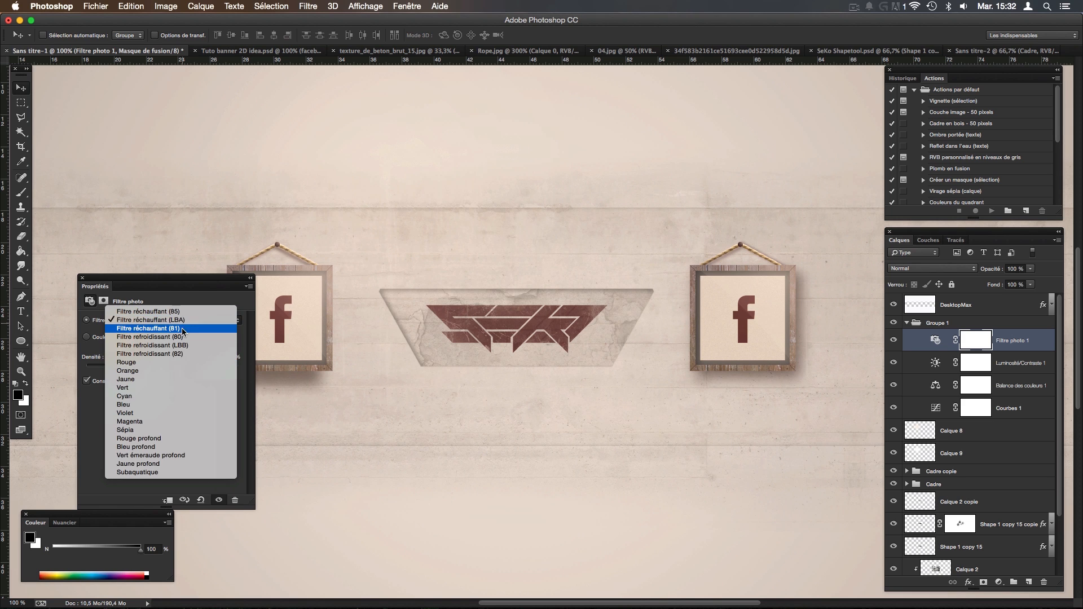
click(182, 330)
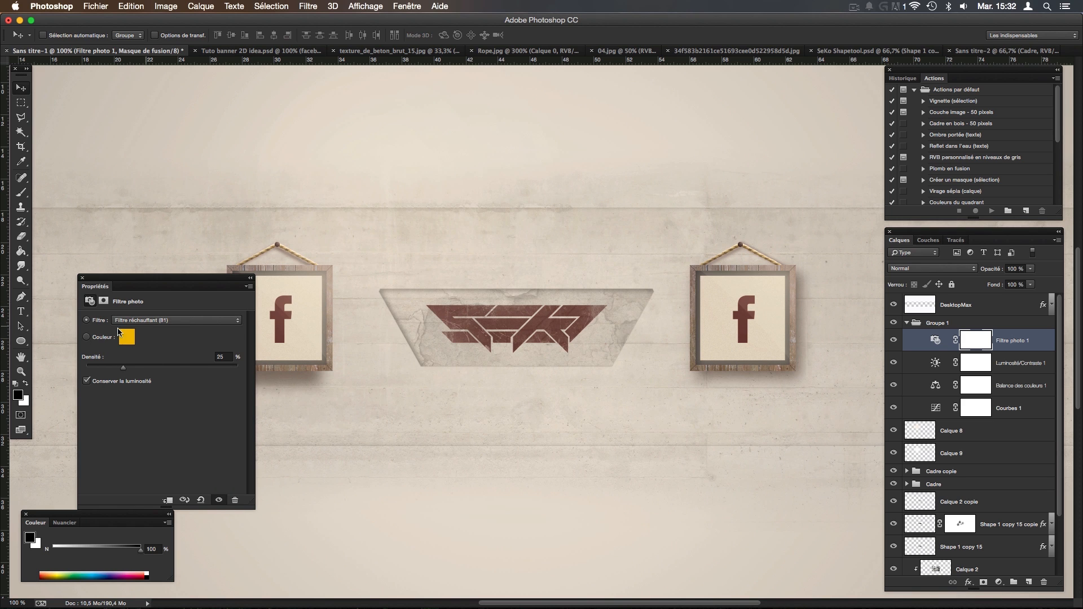
click(177, 325)
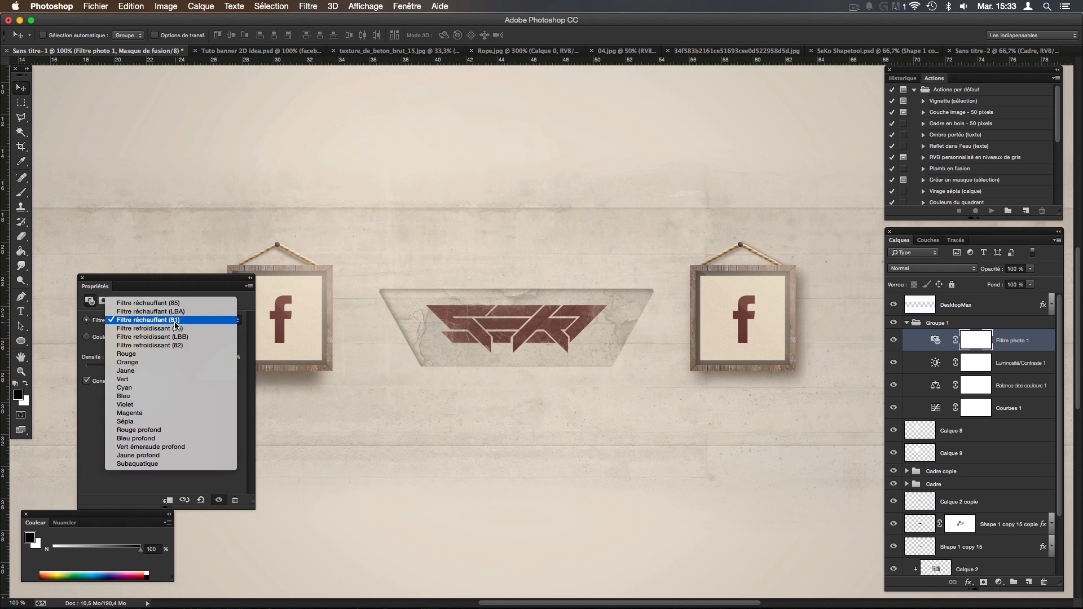
click(183, 322)
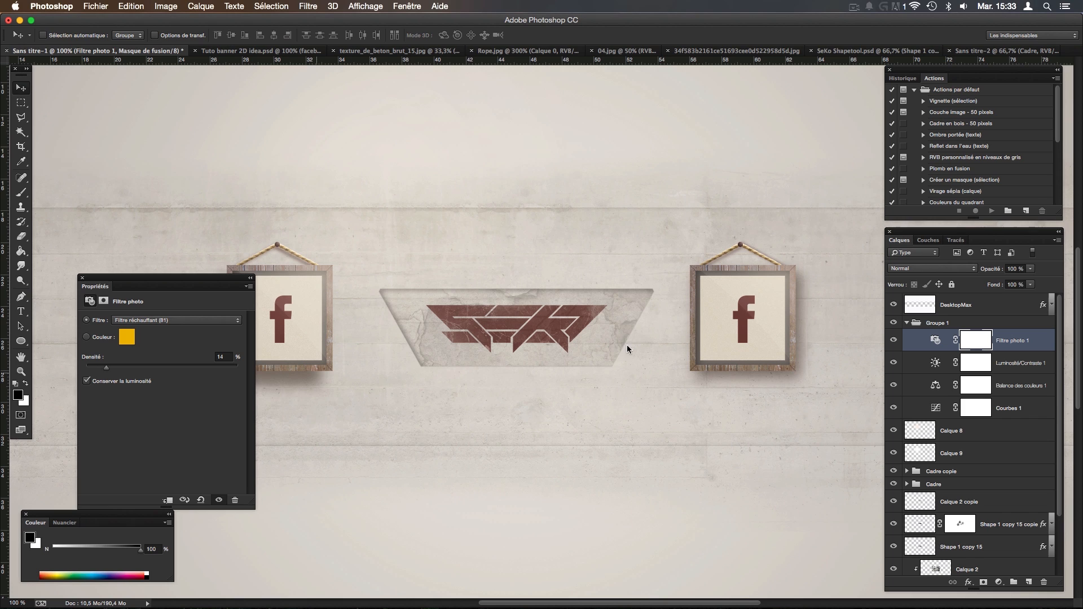
click(935, 340)
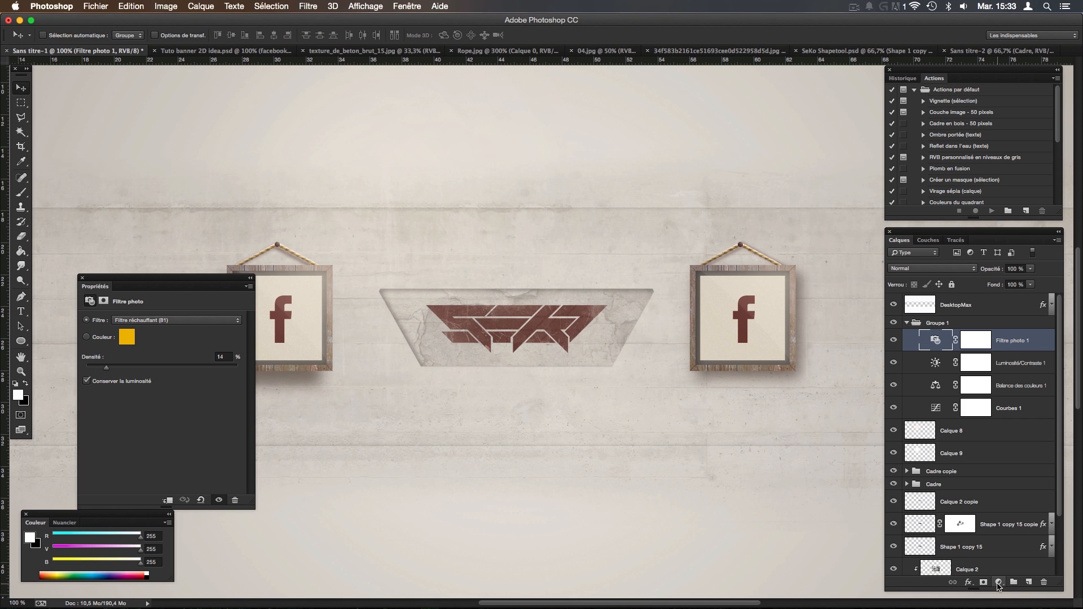
Add a second Curves layer, raise the blue channel's black point to output 23, slightly lower its white point, and check the group's overall effect.
click(997, 582)
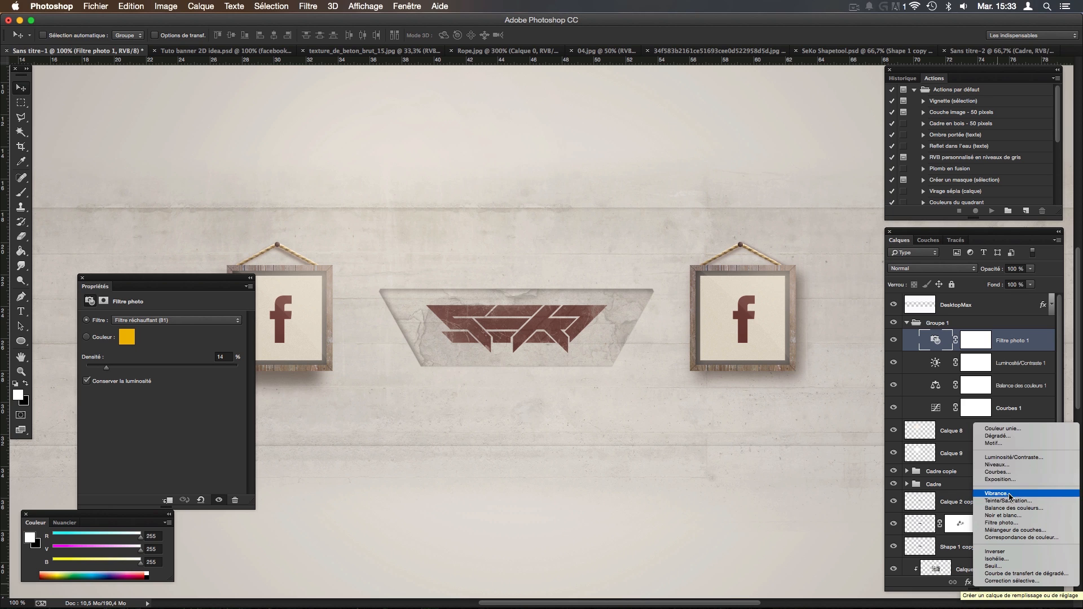
click(1008, 472)
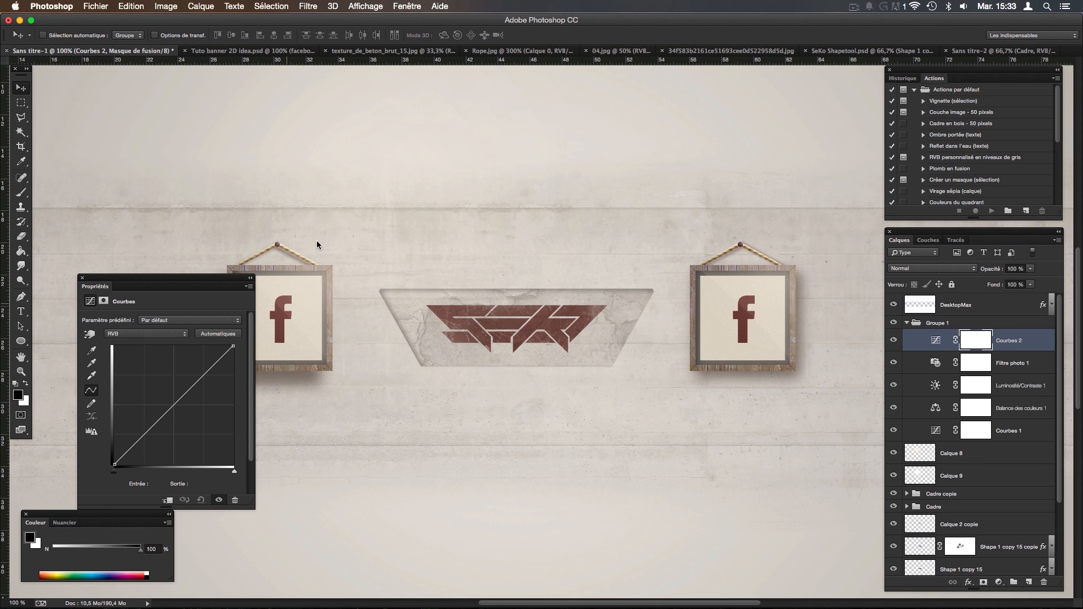
drag(181, 279, 151, 135)
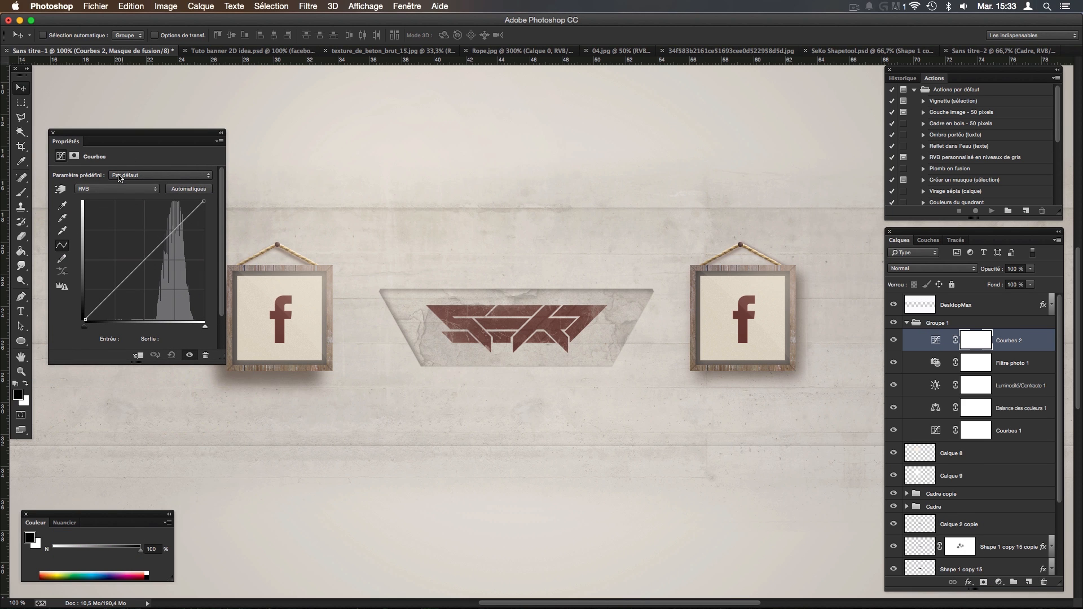
click(95, 190)
click(94, 214)
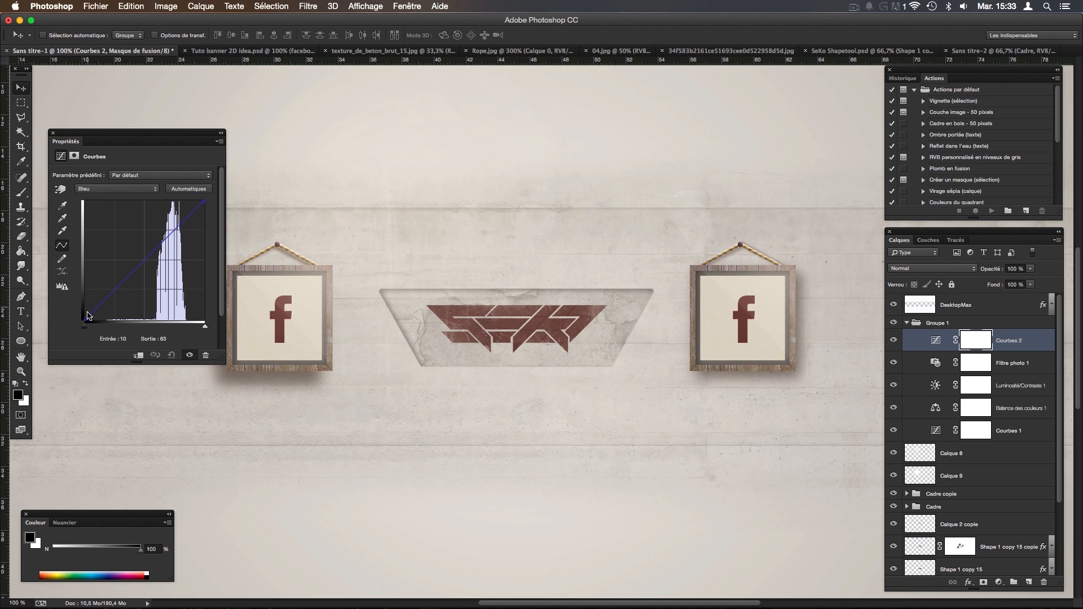
drag(84, 321, 80, 309)
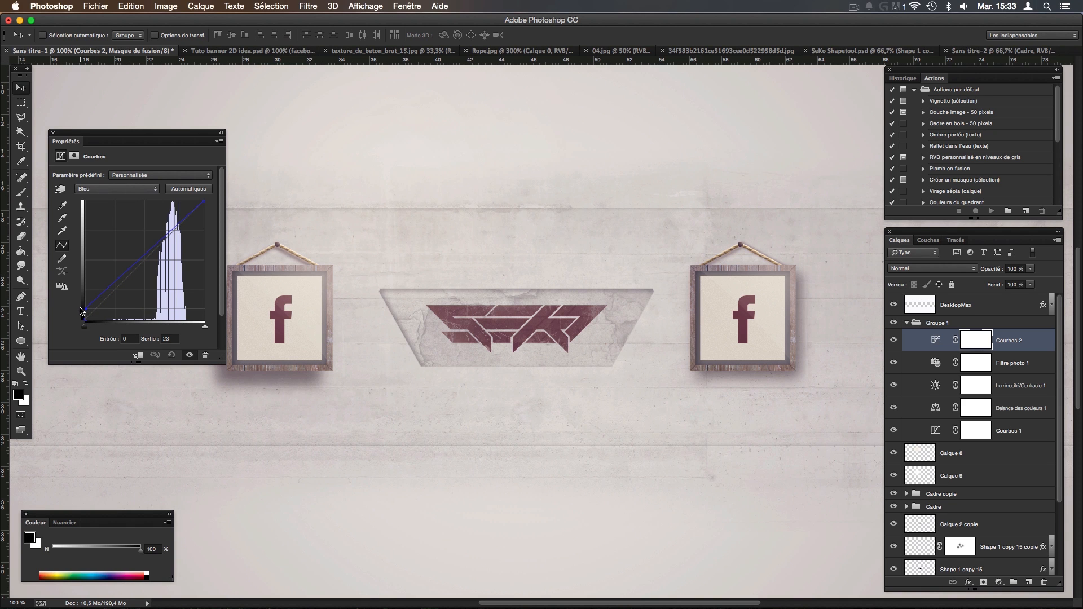
drag(204, 200, 210, 205)
click(895, 323)
click(894, 323)
click(52, 133)
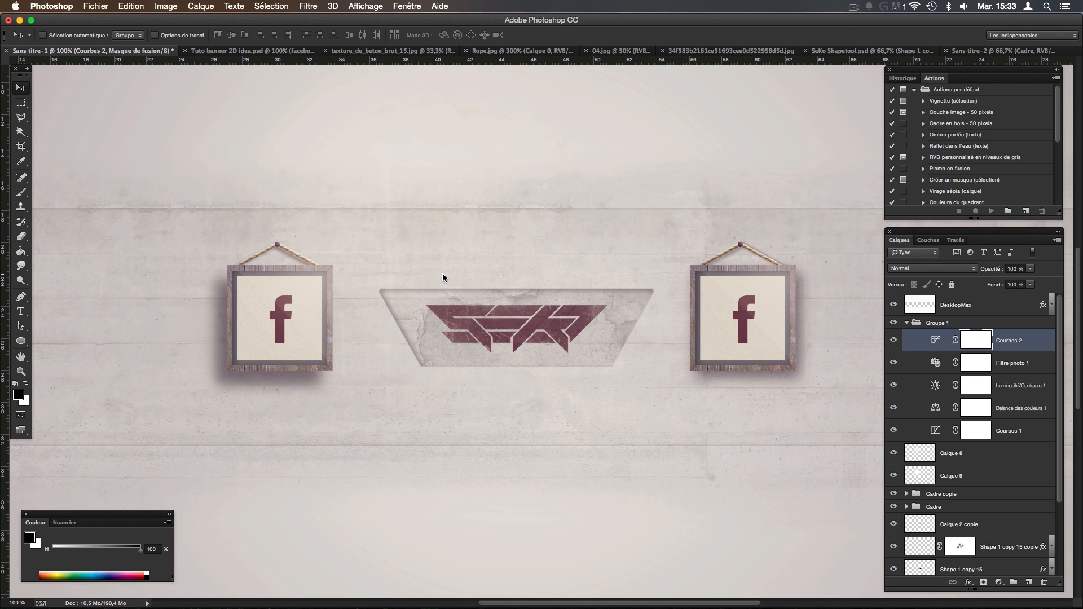
Compare the colour-corrected banner with Tuto banner 2D idea.psd, collapse the adjustment group and review the whole banner.
click(212, 51)
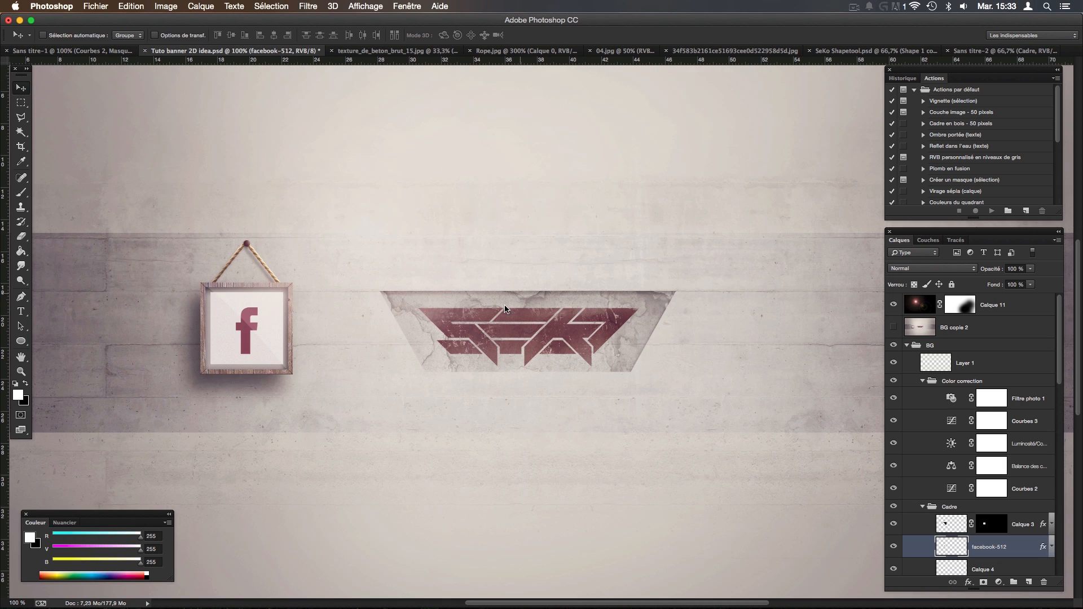
click(104, 52)
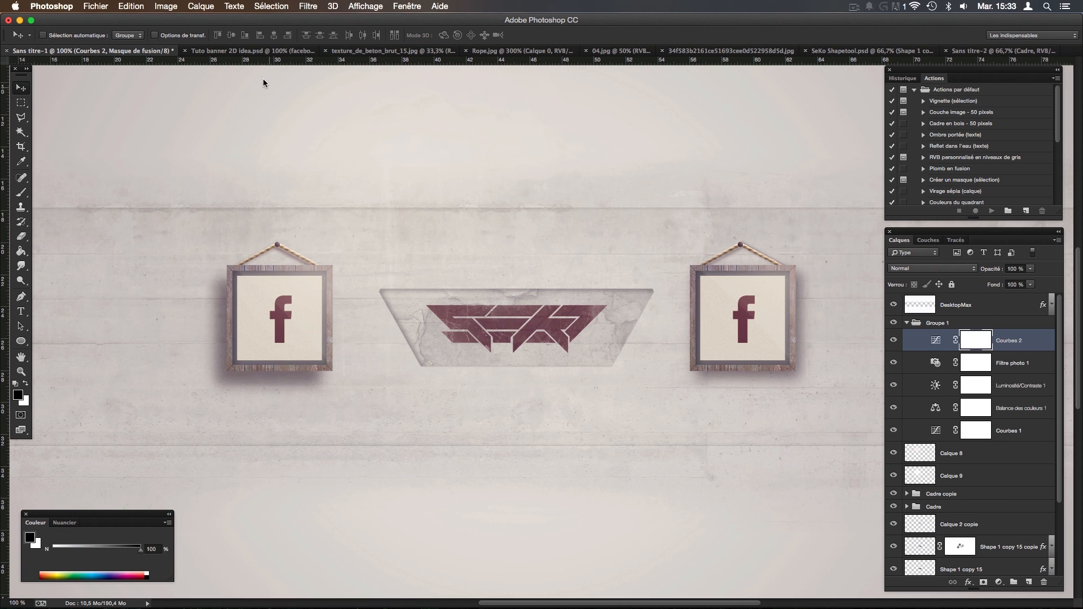
click(908, 323)
key(super+minus)
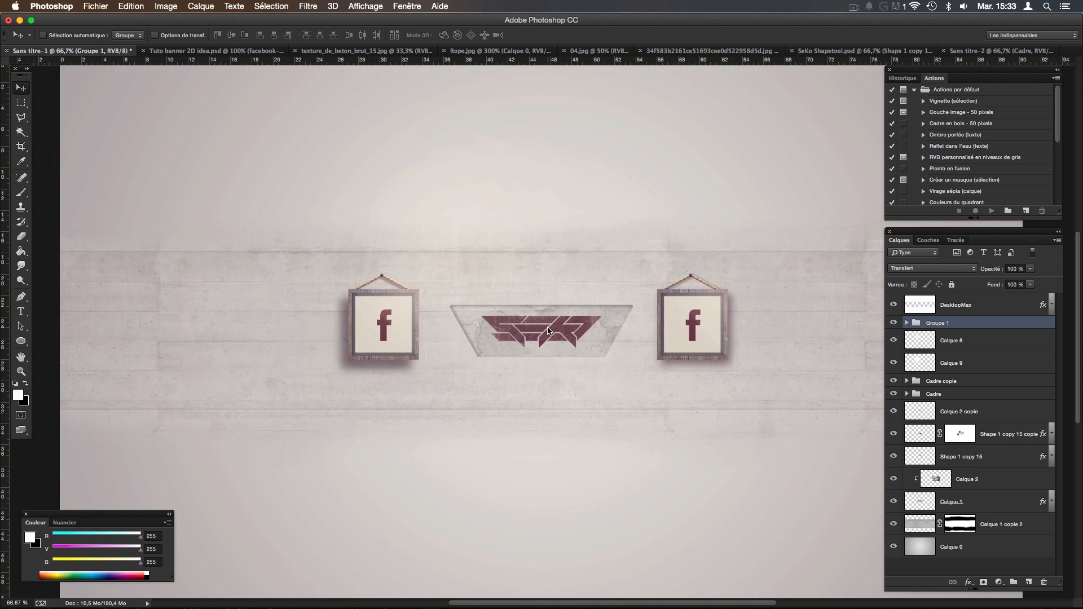
drag(567, 332, 523, 249)
key(super+minus)
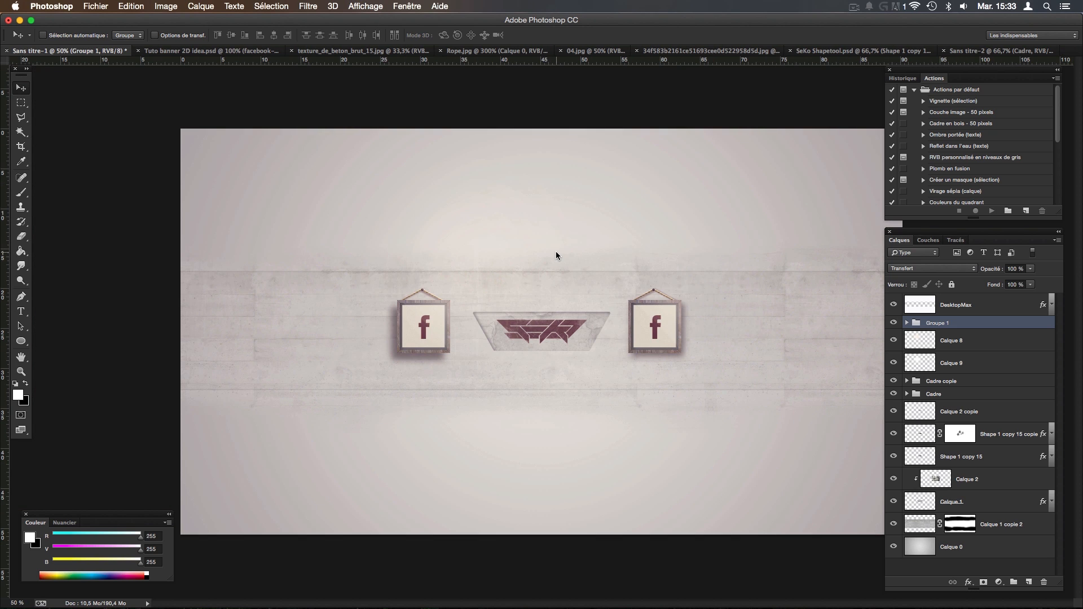
Paint the left and right sides of the banner black with a large soft brush on a new layer above the adjustment group.
click(1029, 583)
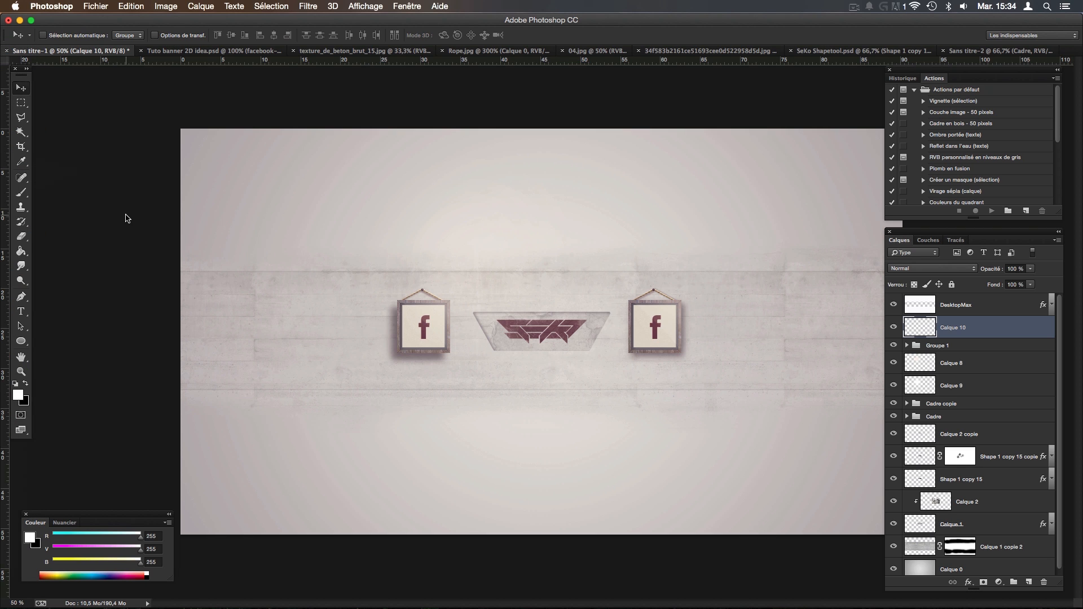
click(26, 193)
mouse_move(229, 206)
ctrl+alt+mouse_down()
mouse_move(285, 206)
mouse_move(257, 207)
mouse_move(230, 510)
mouse_move(254, 541)
mouse_move(134, 254)
mouse_move(241, 544)
mouse_move(405, 534)
ctrl+alt+mouse_up()
key(x)
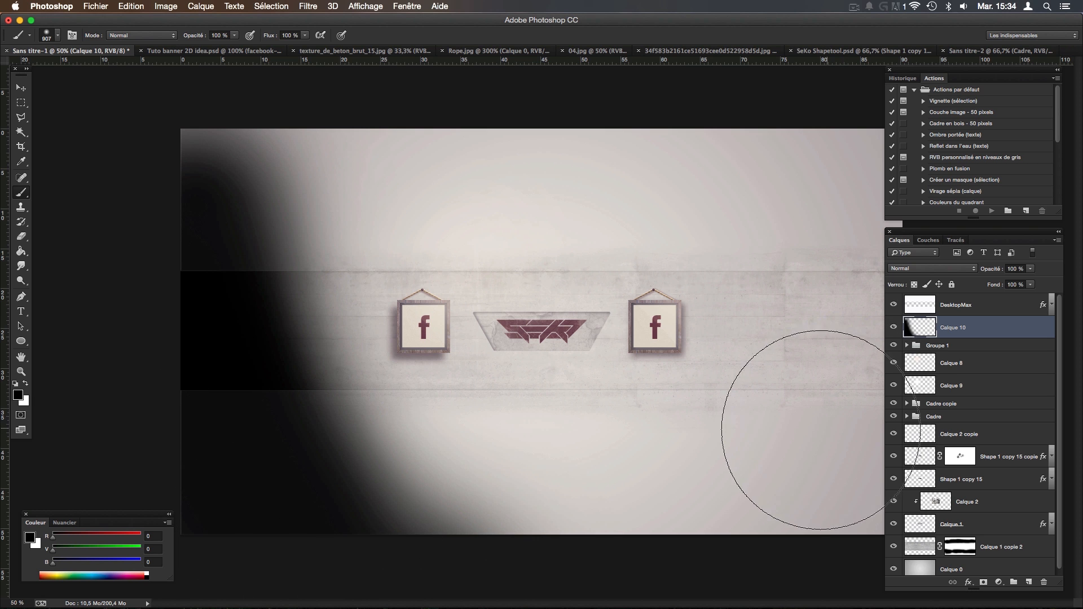
key(Tab)
click(792, 502)
mouse_move(1024, 233)
mouse_down()
mouse_move(906, 338)
mouse_move(779, 513)
mouse_move(899, 326)
mouse_move(887, 173)
mouse_up()
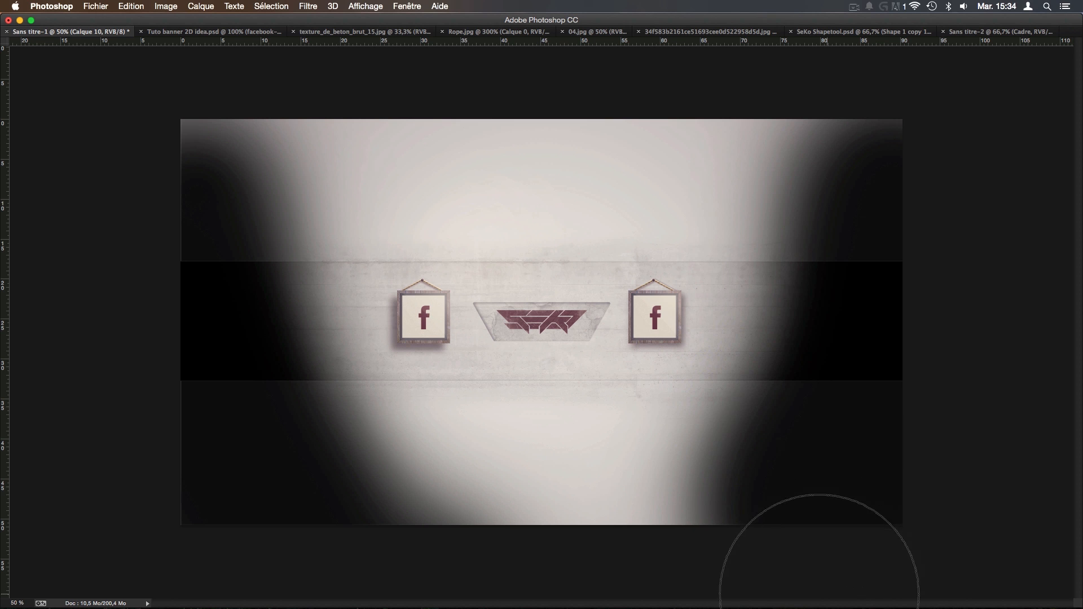
Set the painted black edge layer Calque 10 to the Soft Light (Lumière tamisée) blend mode and hide it.
key(Tab)
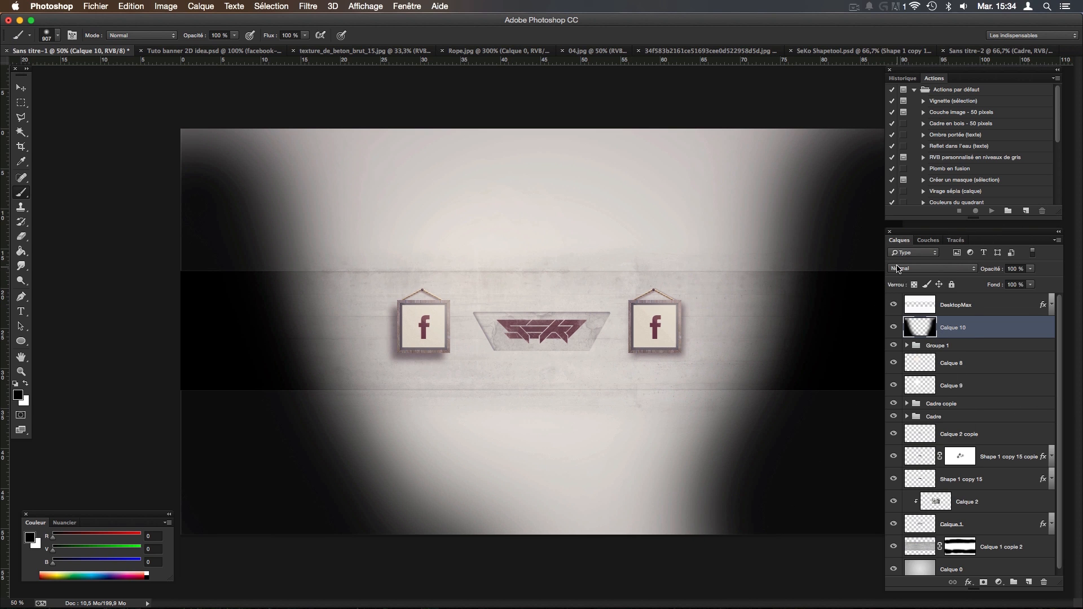
click(930, 268)
click(925, 385)
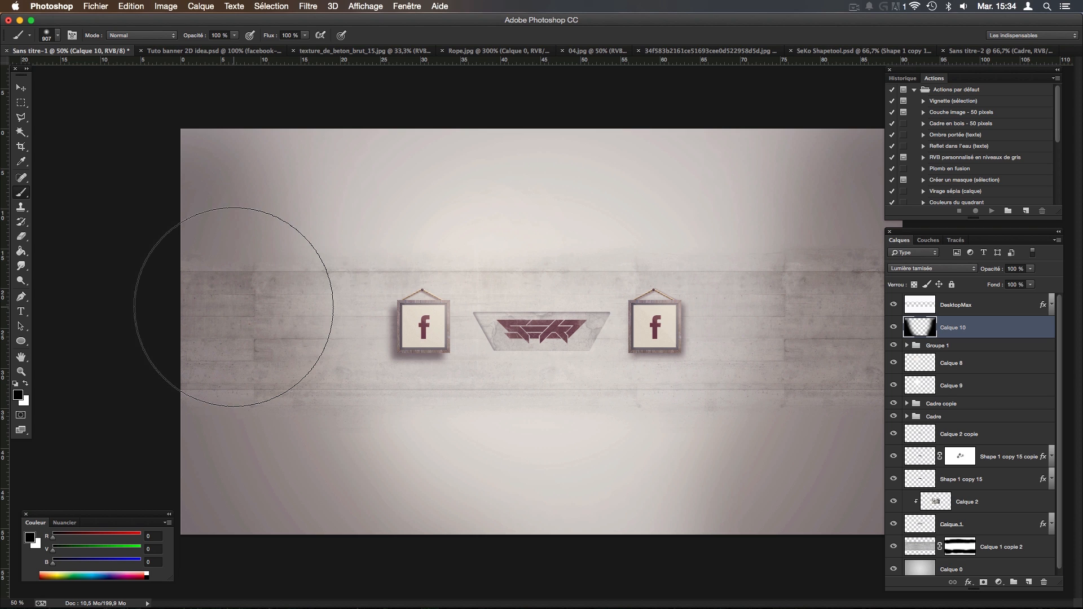
click(893, 329)
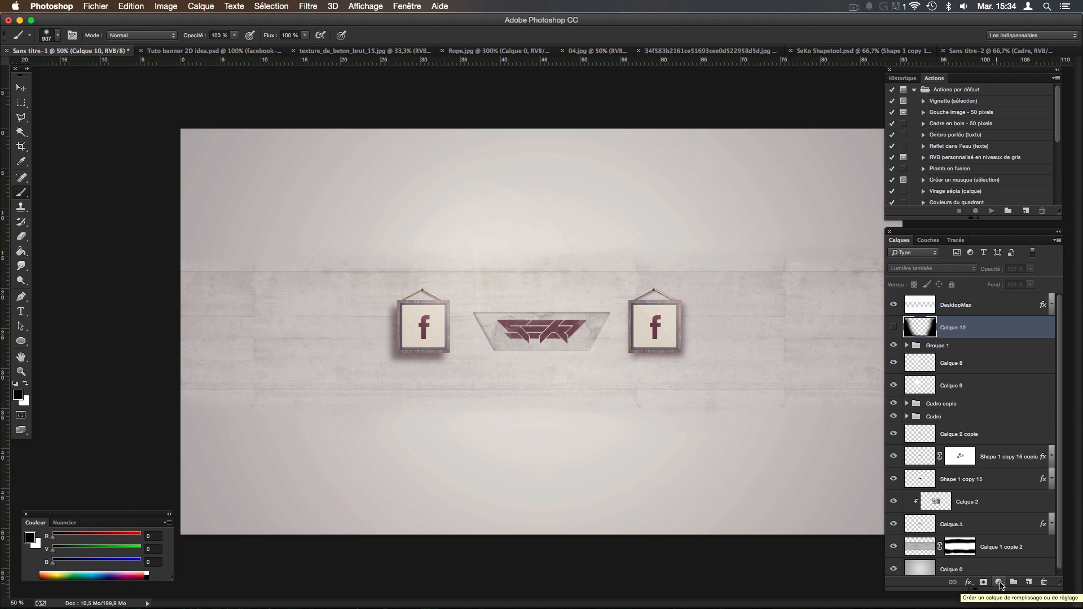
Add a solid colour fill layer in black (000000) above the hidden Calque 10 layer.
click(1000, 582)
click(1009, 430)
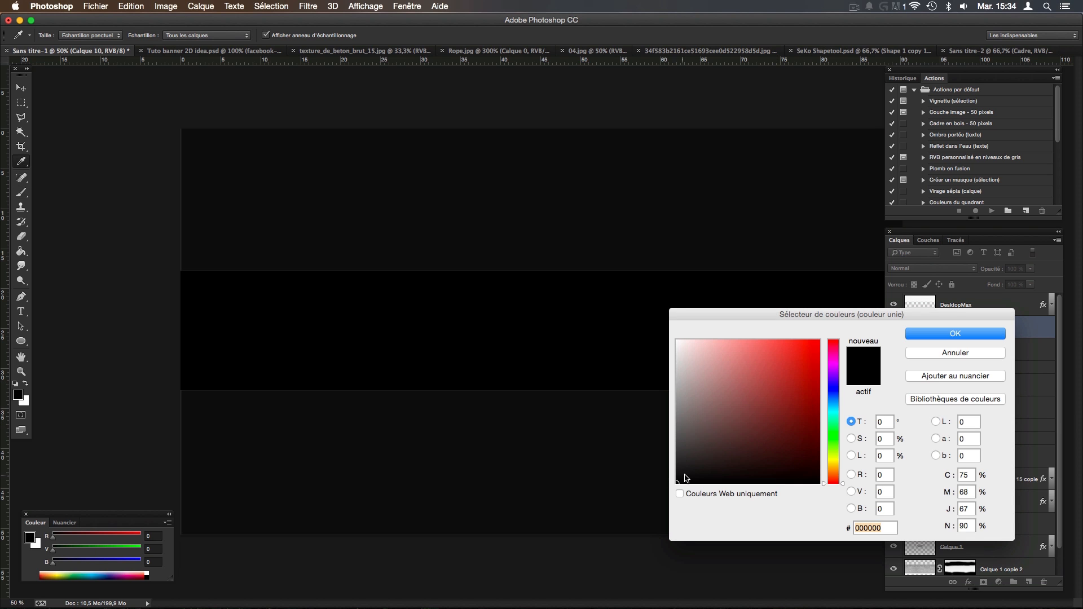
click(677, 476)
click(677, 483)
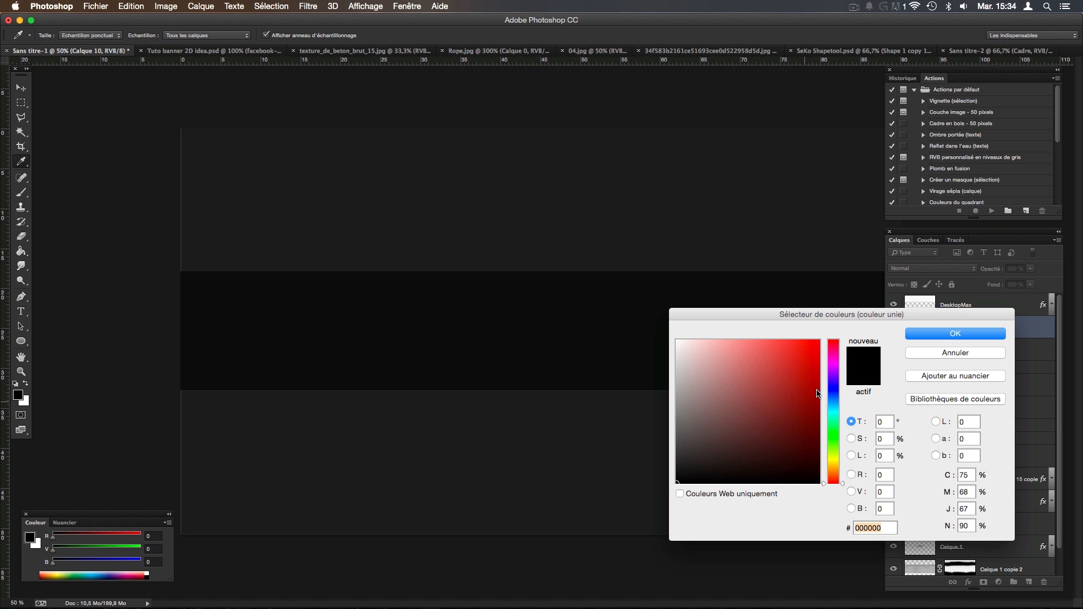
click(955, 332)
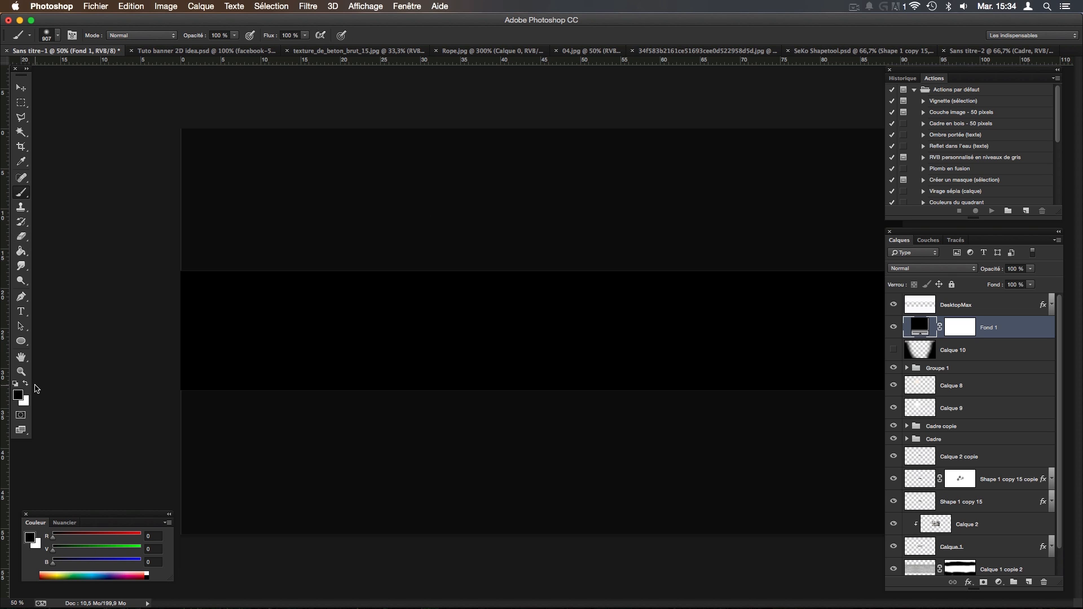
Lower the black fill's opacity to about 44% and draw a black ellipse about 1465 × 1008 px centred on the banner.
click(24, 343)
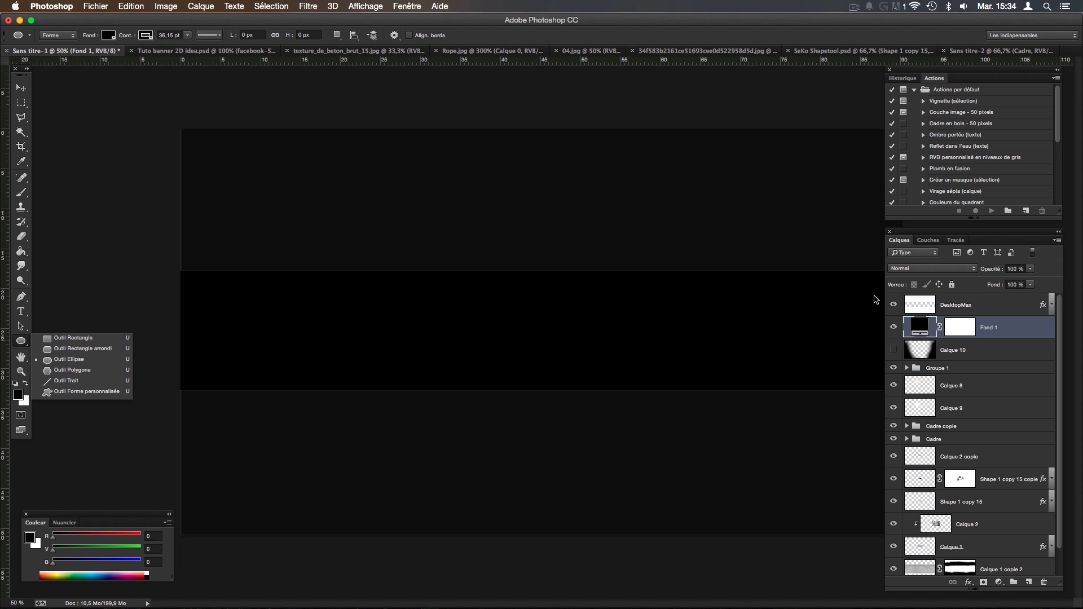
click(1030, 268)
drag(1034, 280, 1000, 279)
drag(361, 237, 774, 519)
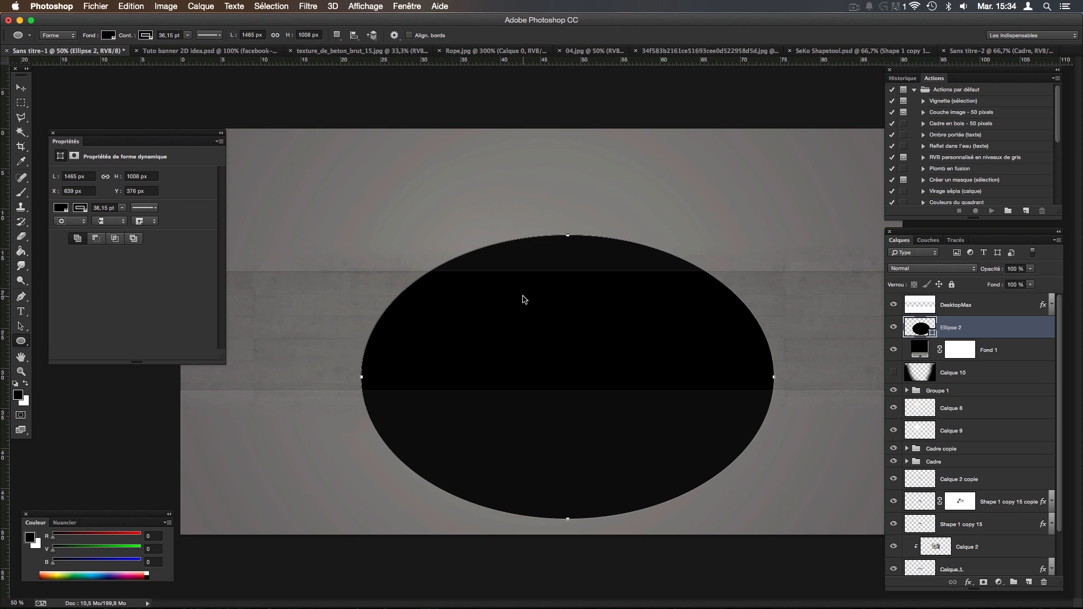
key(v)
drag(499, 336, 475, 298)
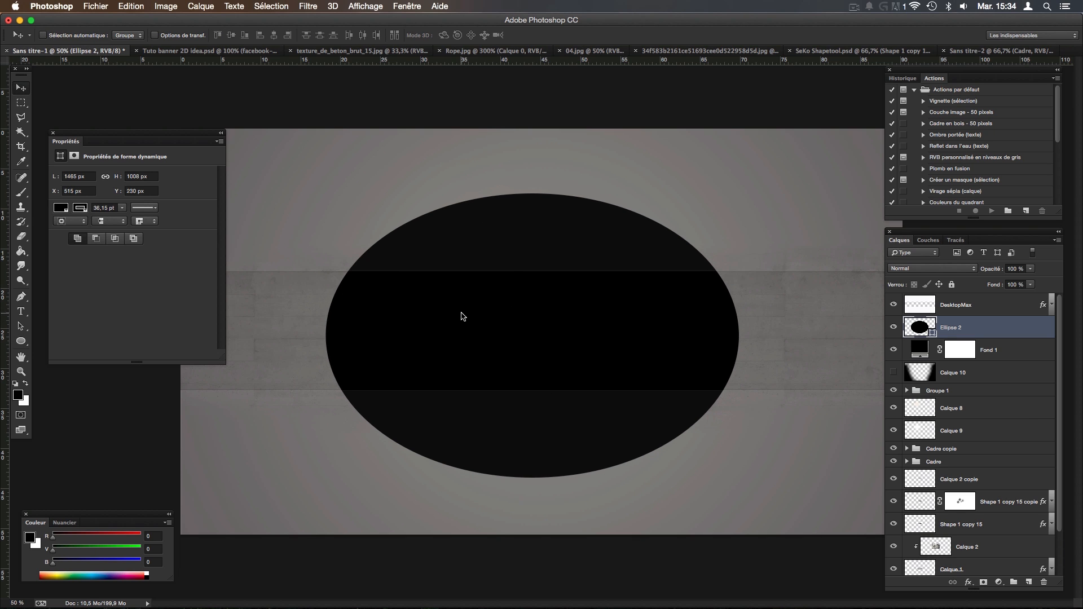
Widen the ellipse on both sides to about 1662 px and load its outline as a selection.
key(super+t)
drag(741, 337, 768, 337)
drag(327, 337, 295, 337)
key(Return)
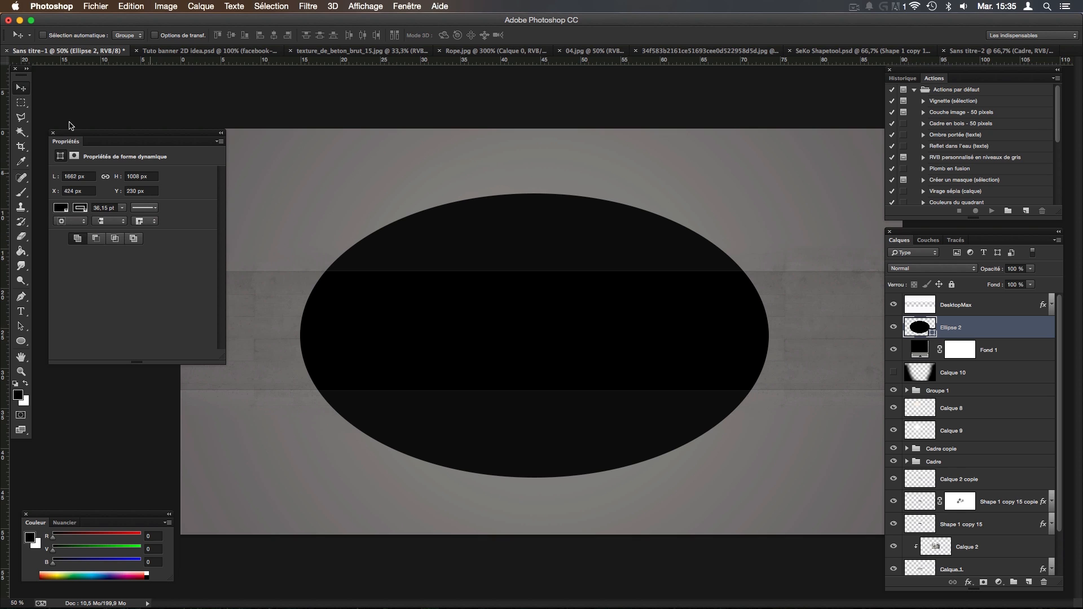
click(53, 134)
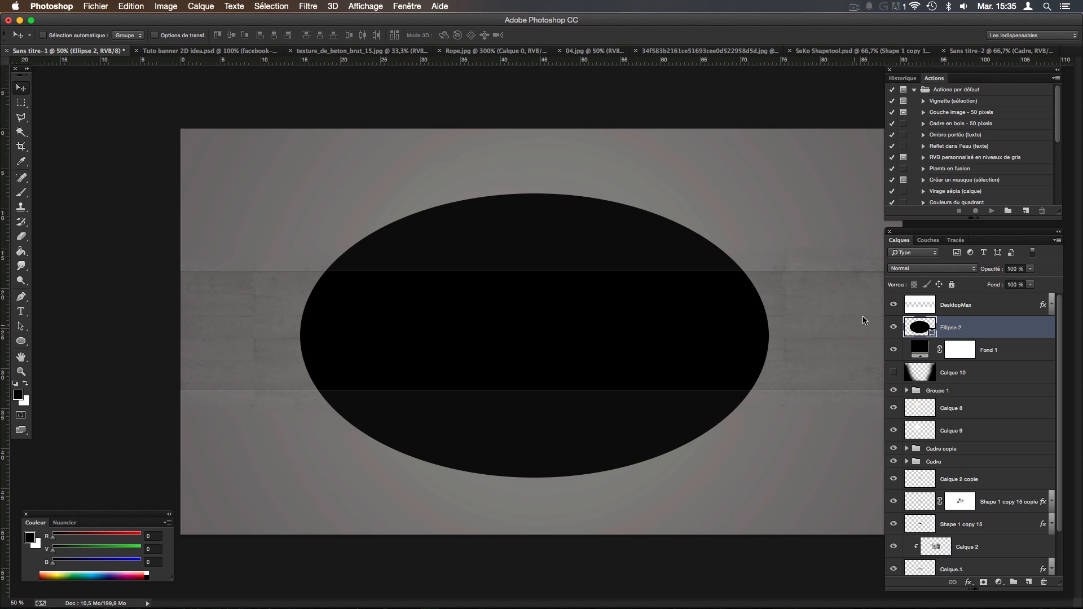
super+click(919, 330)
Try refining the elliptical selection's edge with a 113.1 px feather, 0% contrast and a +27% edge shift.
click(271, 6)
click(320, 150)
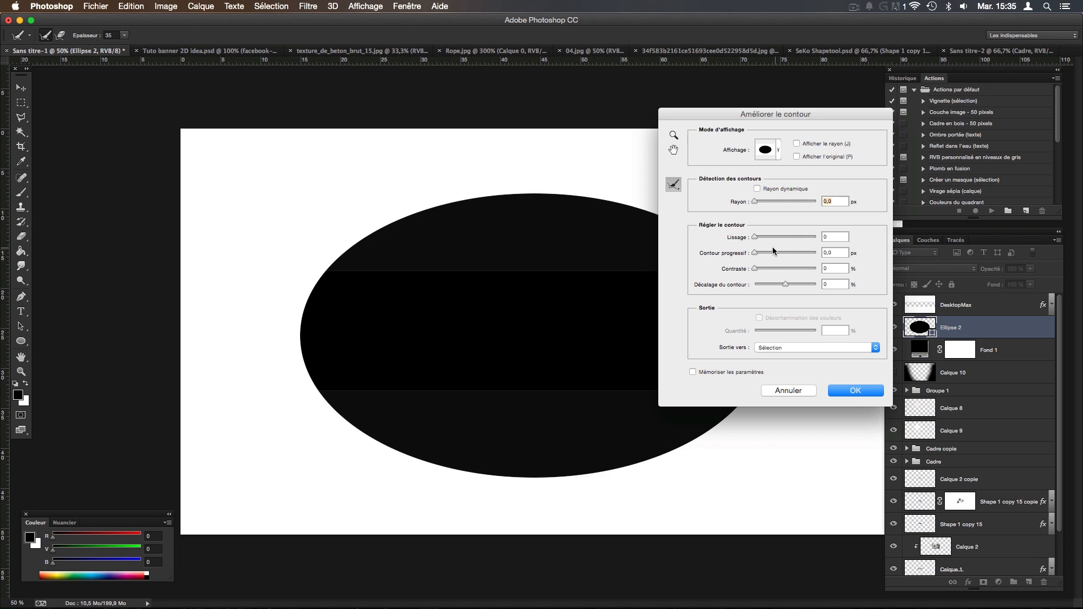
mouse_move(773, 251)
mouse_down()
mouse_move(791, 252)
mouse_move(757, 252)
mouse_up()
click(776, 269)
drag(770, 283, 795, 252)
click(774, 268)
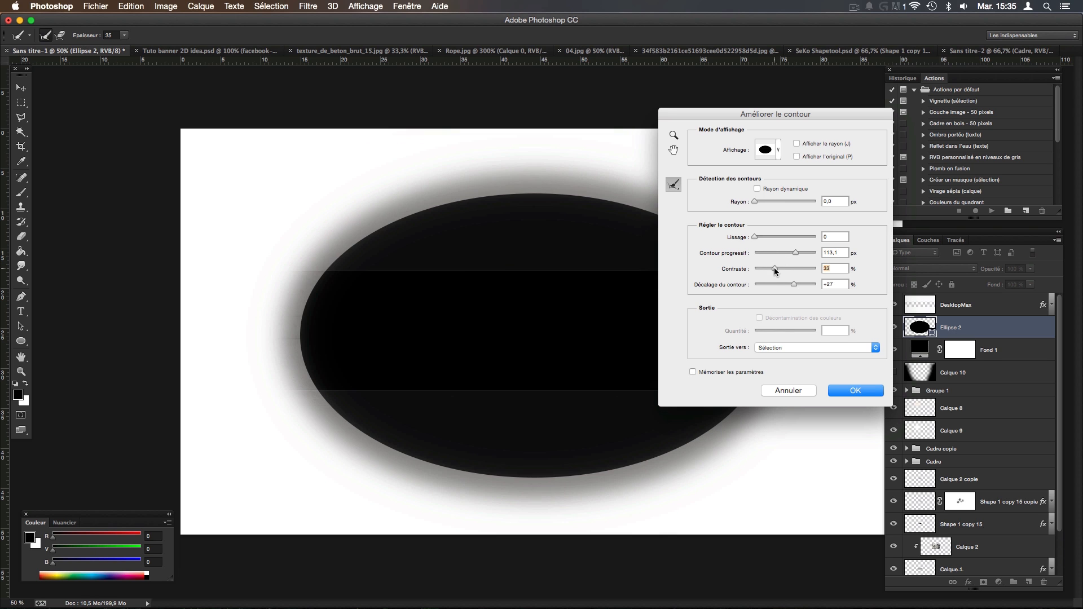
drag(799, 272, 749, 270)
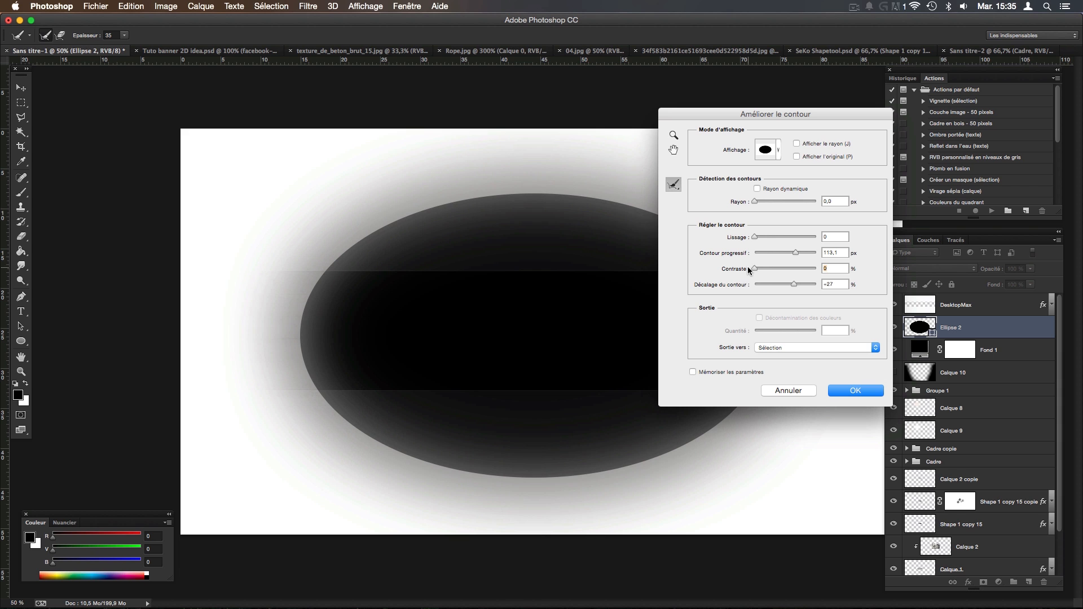
click(852, 390)
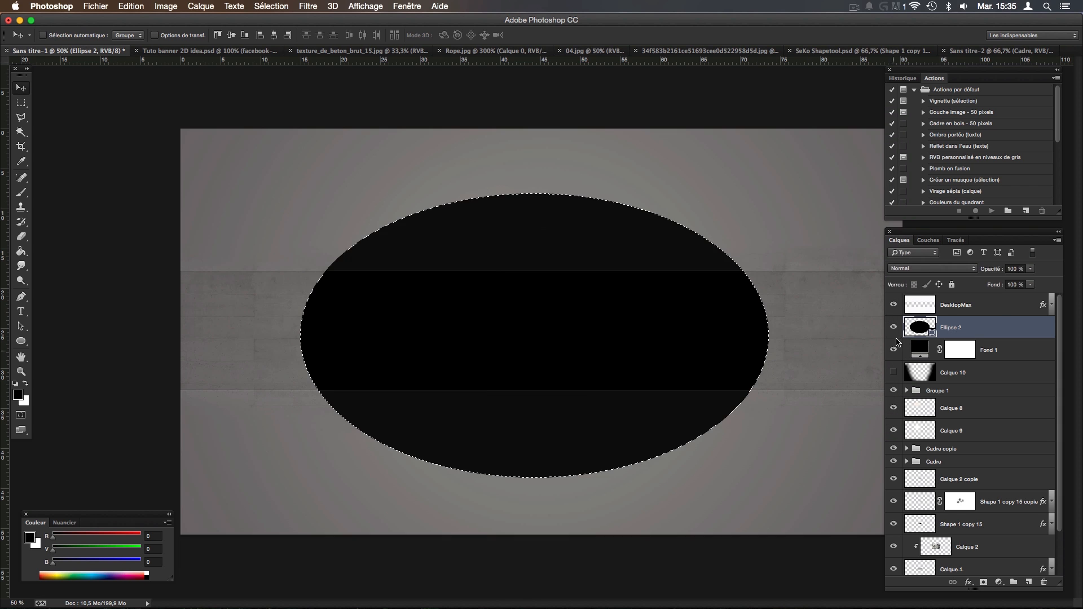
Hide the Ellipse 2 shape and the Fond 1 black fill layer, keeping the elliptical selection active.
click(893, 327)
click(893, 350)
click(893, 350)
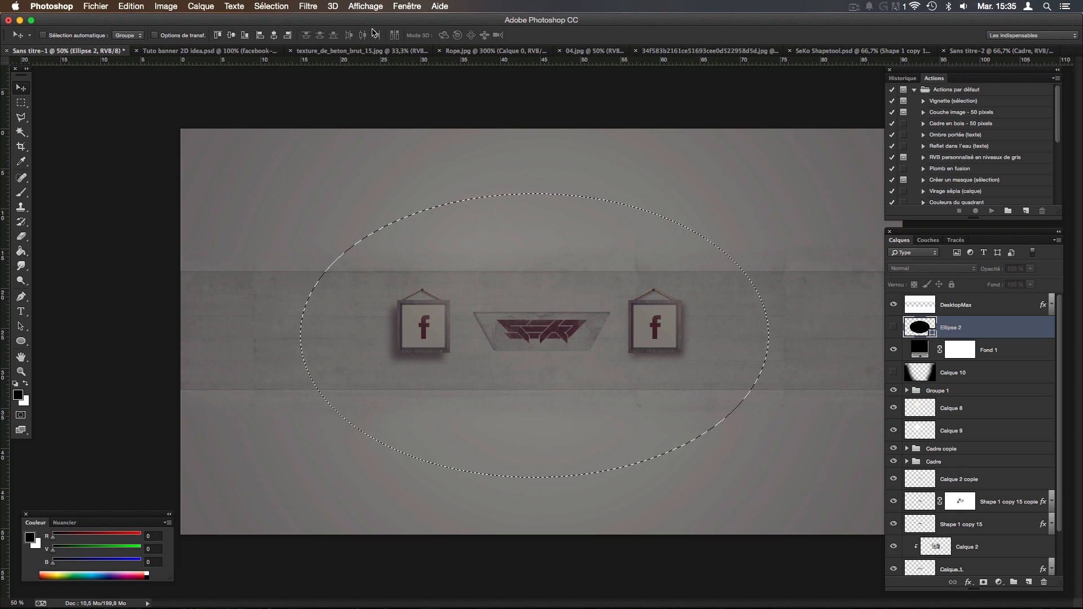
click(895, 350)
Refine the elliptical selection's edge with smoothing 26, a 178.8 px feather, 22% contrast and a +18% edge shift.
click(271, 7)
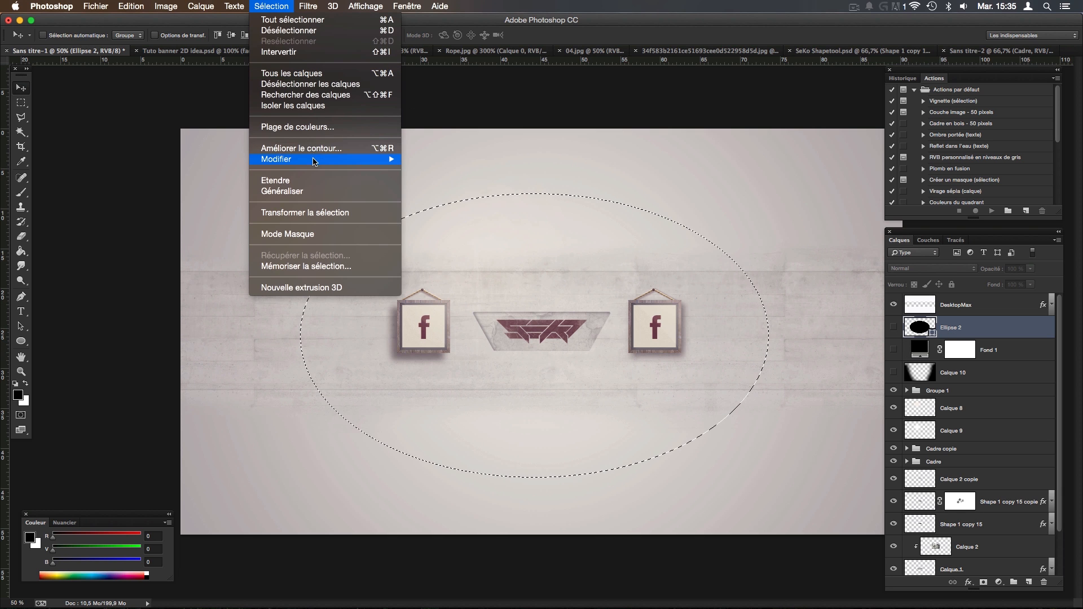
click(302, 148)
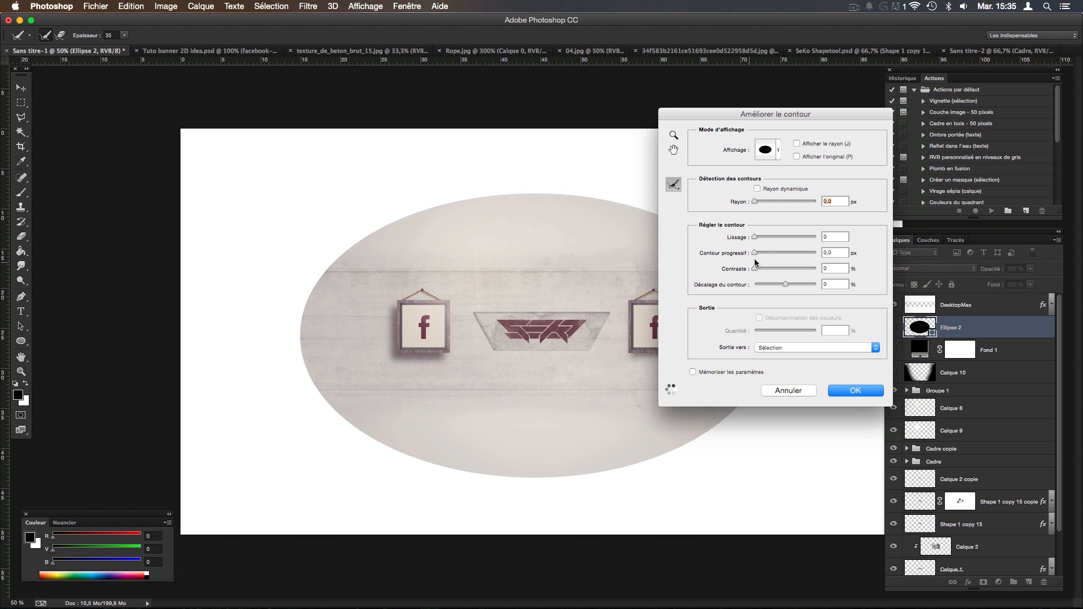
click(771, 237)
click(776, 253)
drag(787, 252, 791, 252)
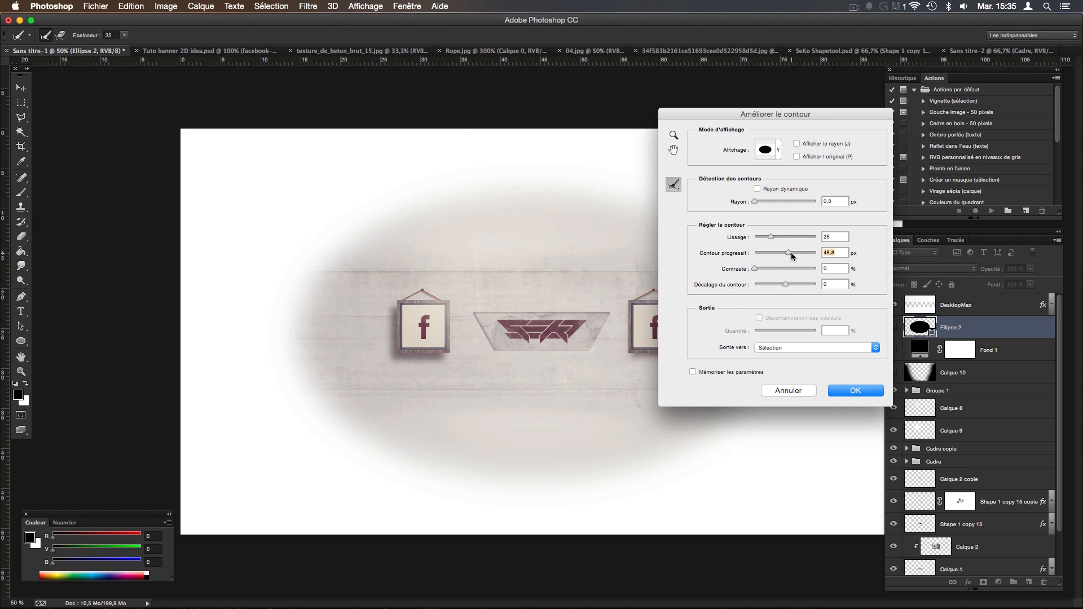
click(793, 253)
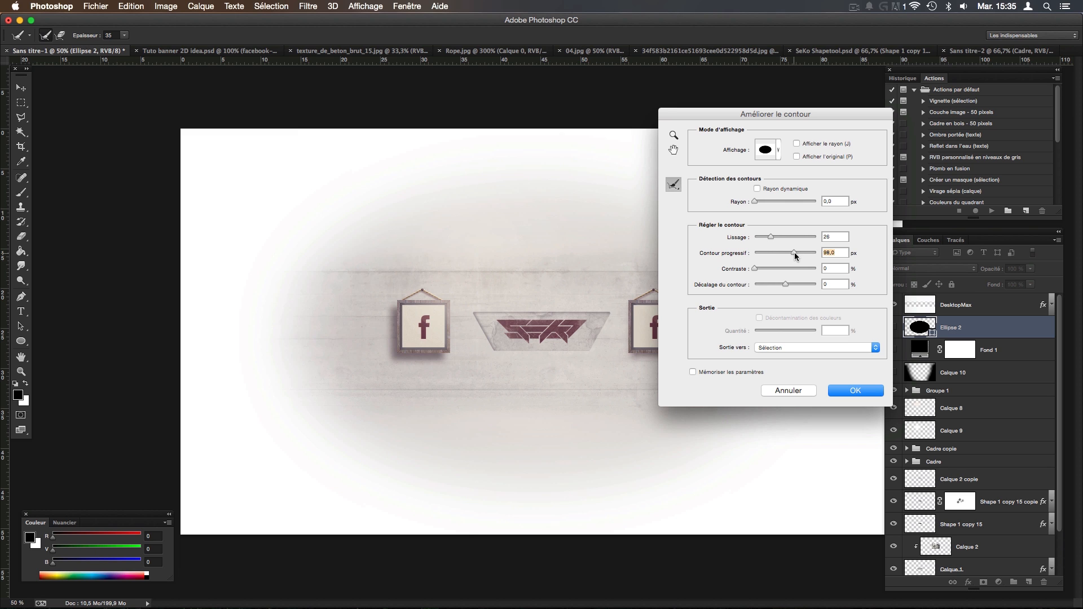
drag(801, 252, 765, 271)
drag(767, 267, 790, 285)
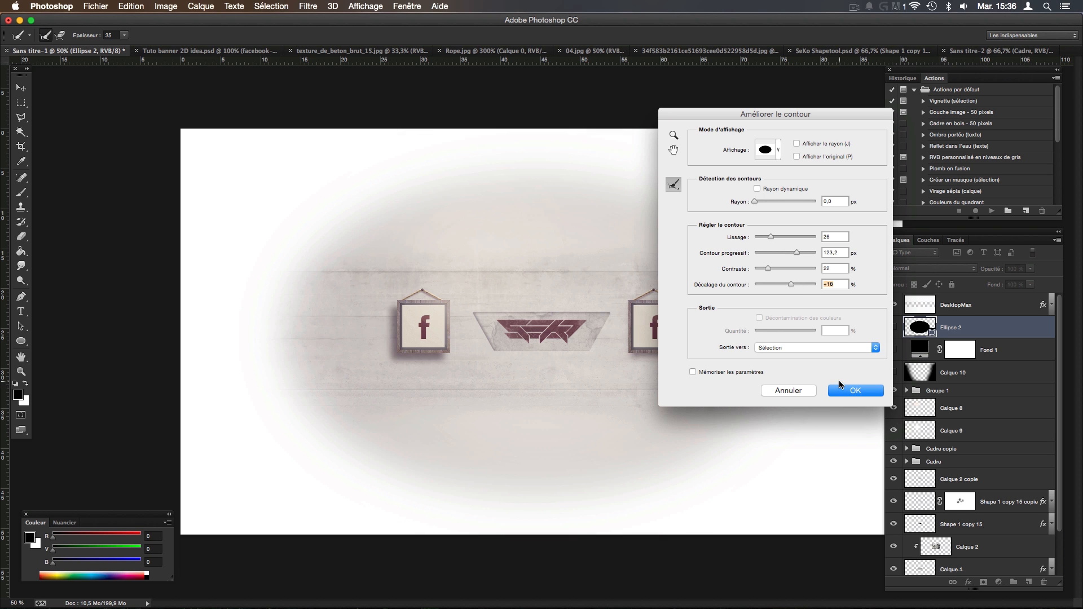
click(810, 253)
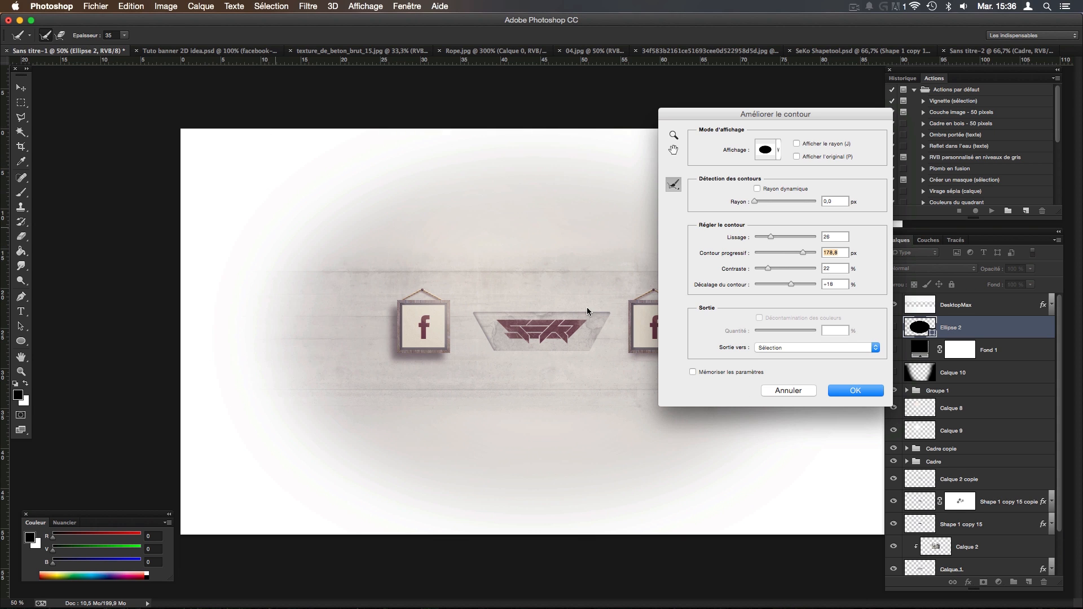
click(845, 392)
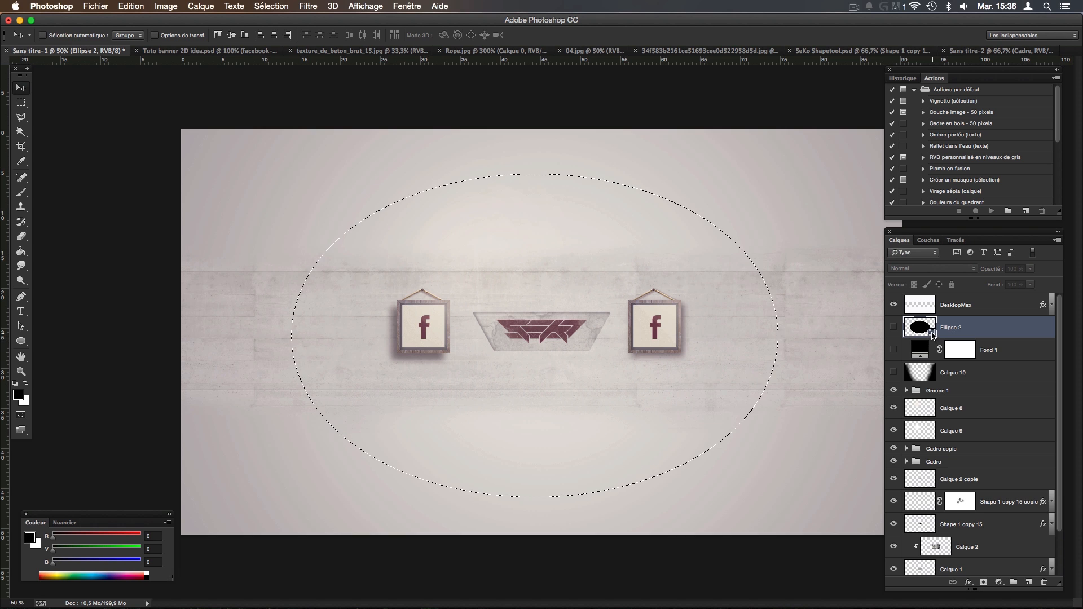
Add a solid black (000000) fill layer masked by the feathered selection and invert its mask to darken the banner's edges.
click(957, 351)
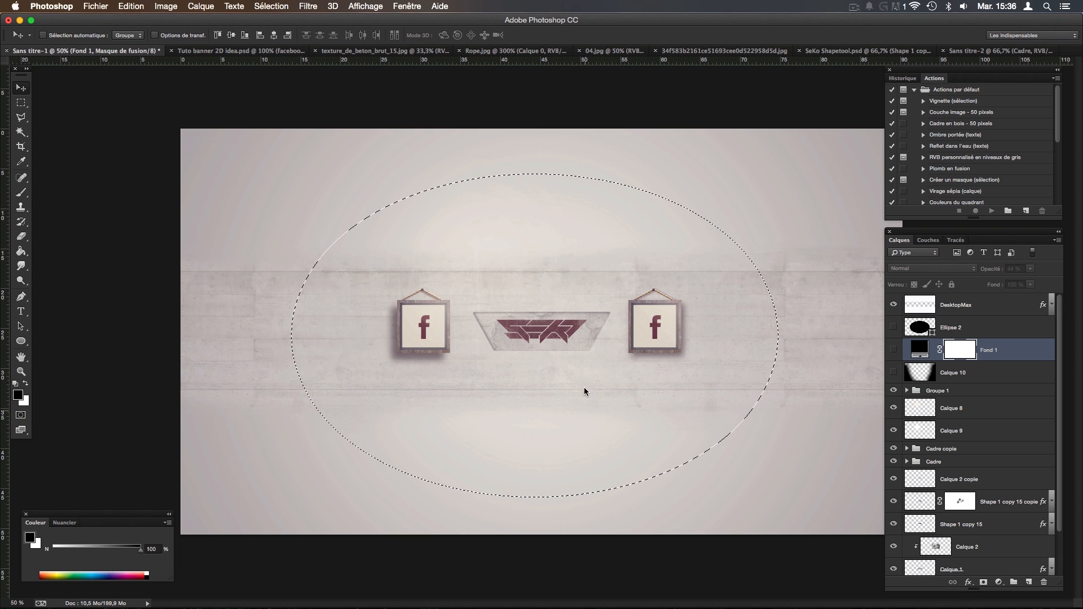
click(999, 582)
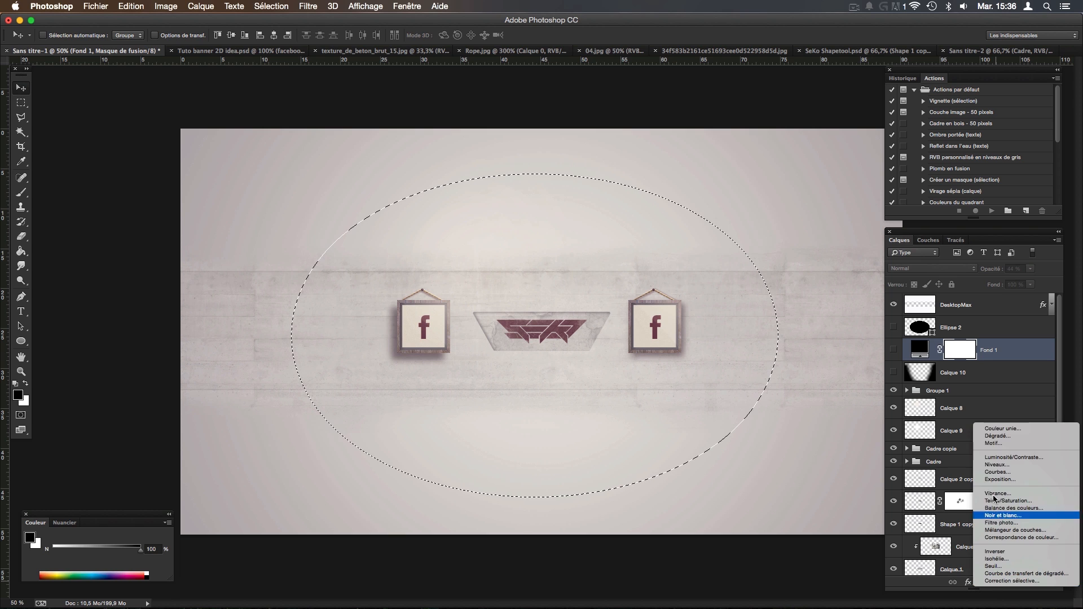
click(996, 429)
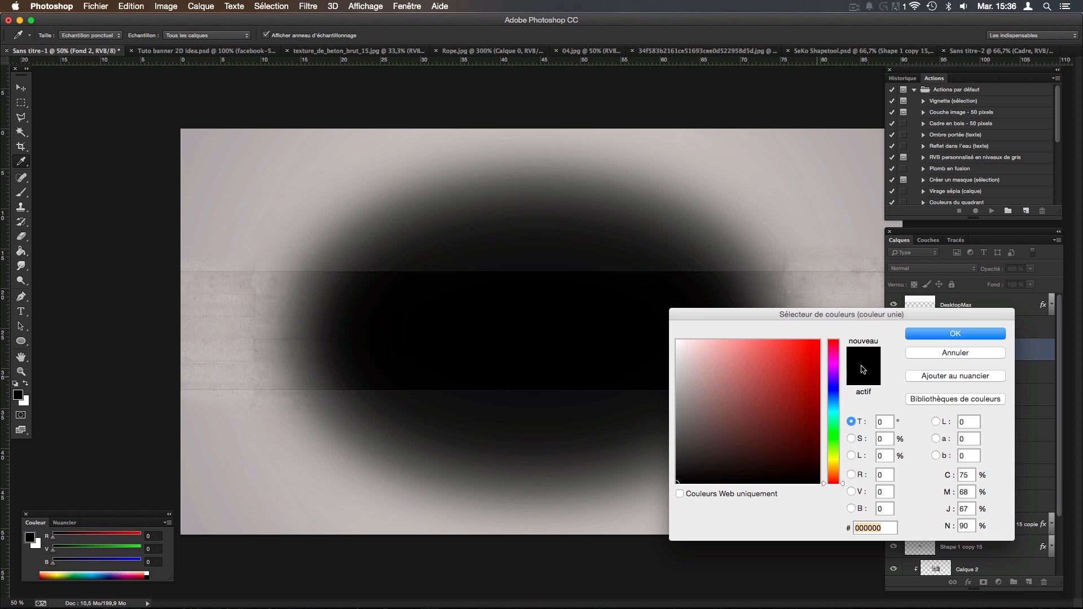
click(943, 334)
click(960, 351)
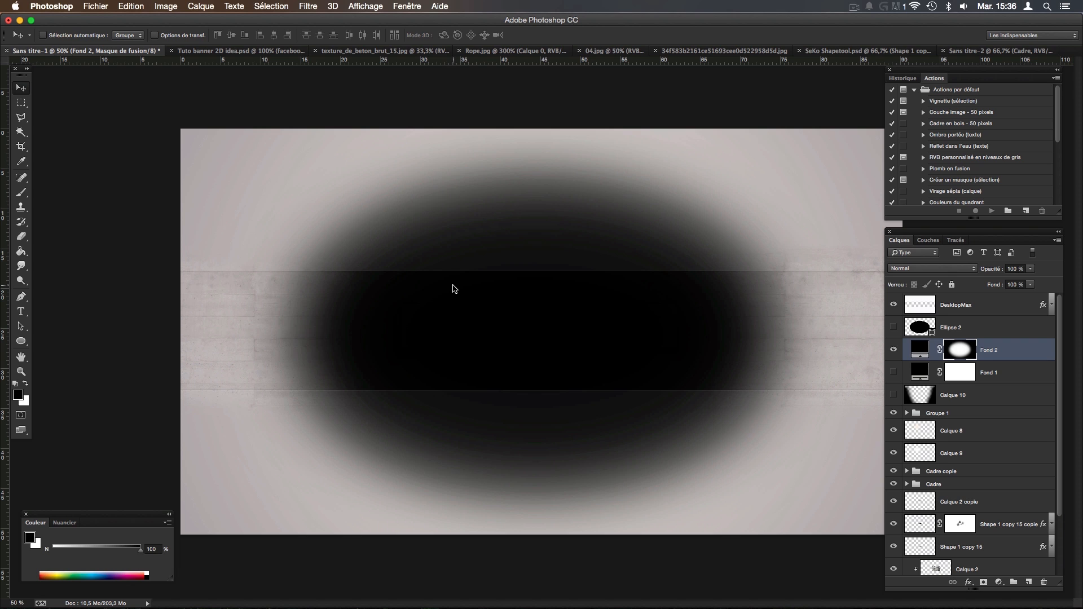
key(super+i)
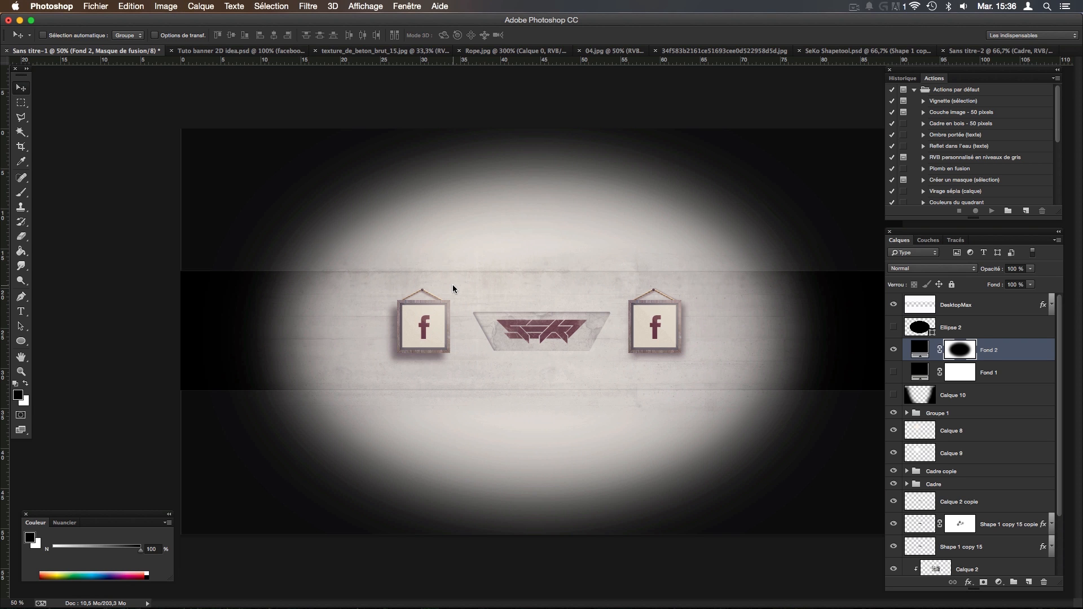
Delete the hidden Fond 1 fill layer and set Fond 2 to the Soft Light (Lumière tamisée) blend mode.
click(1005, 373)
key(Delete)
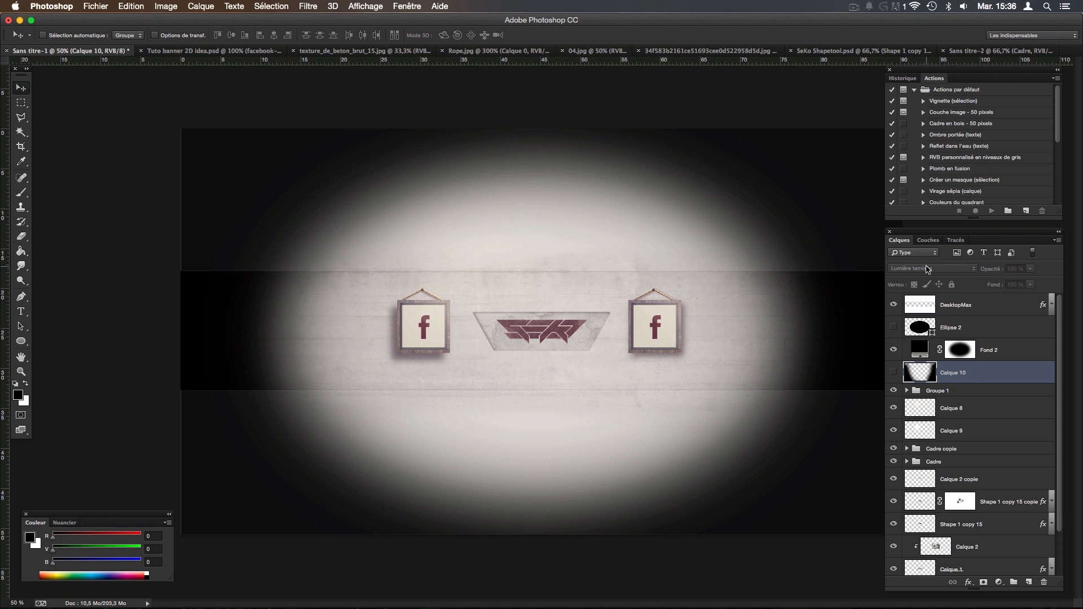
click(925, 347)
click(910, 269)
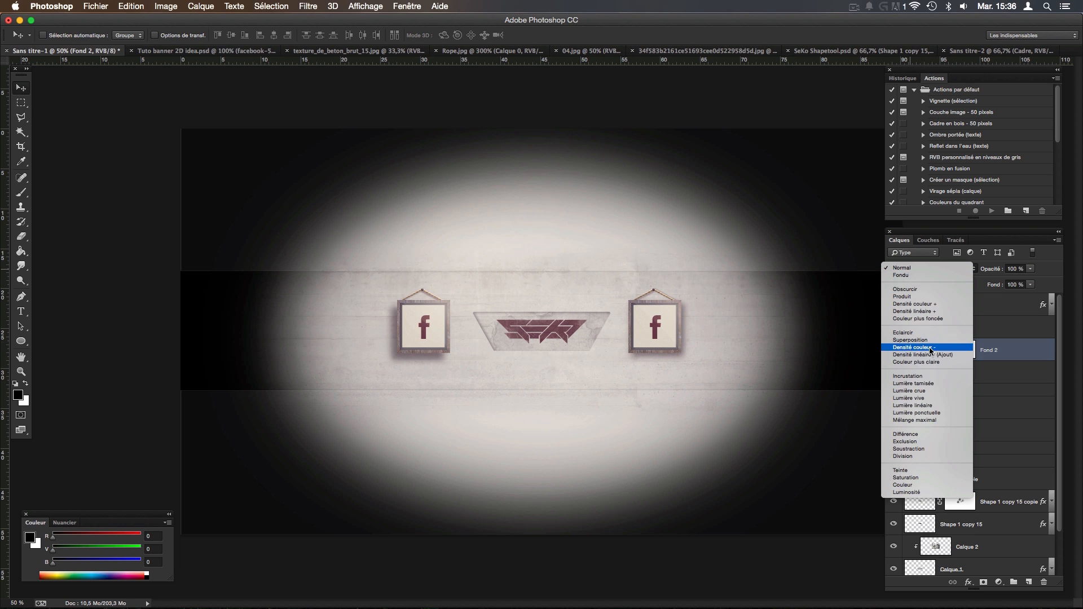
click(928, 384)
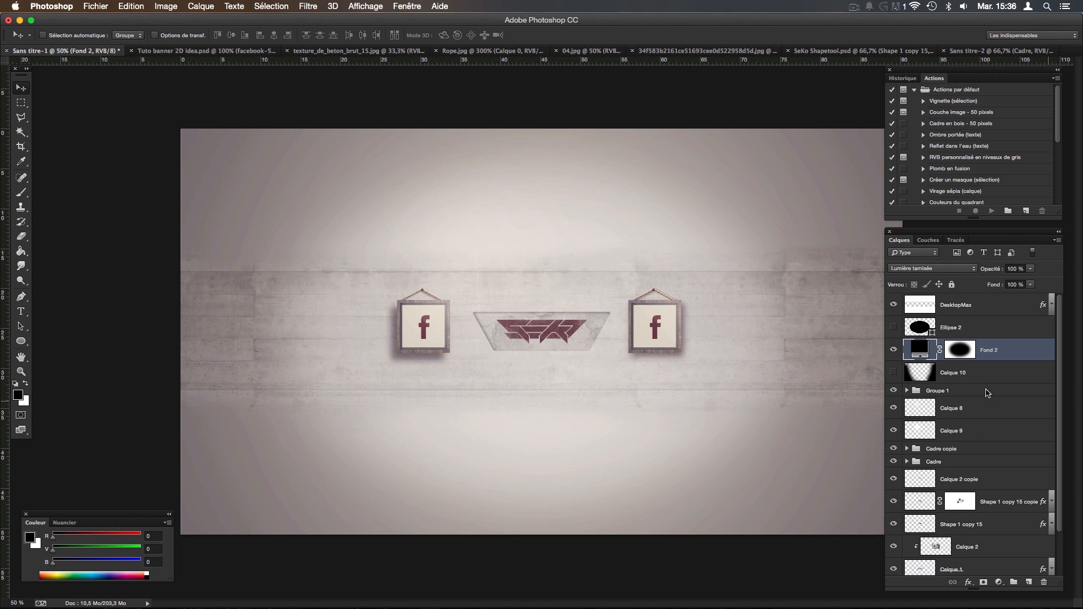
Compare the elliptical vignette on Fond 2 with the painted edges on Calque 10, separately and combined.
click(894, 350)
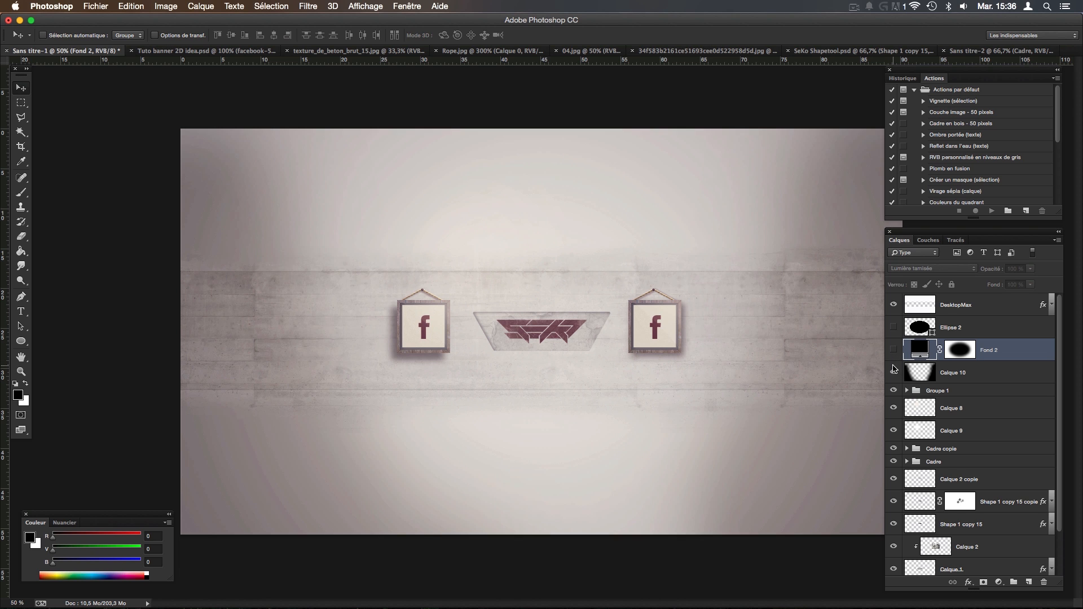
click(894, 372)
click(893, 350)
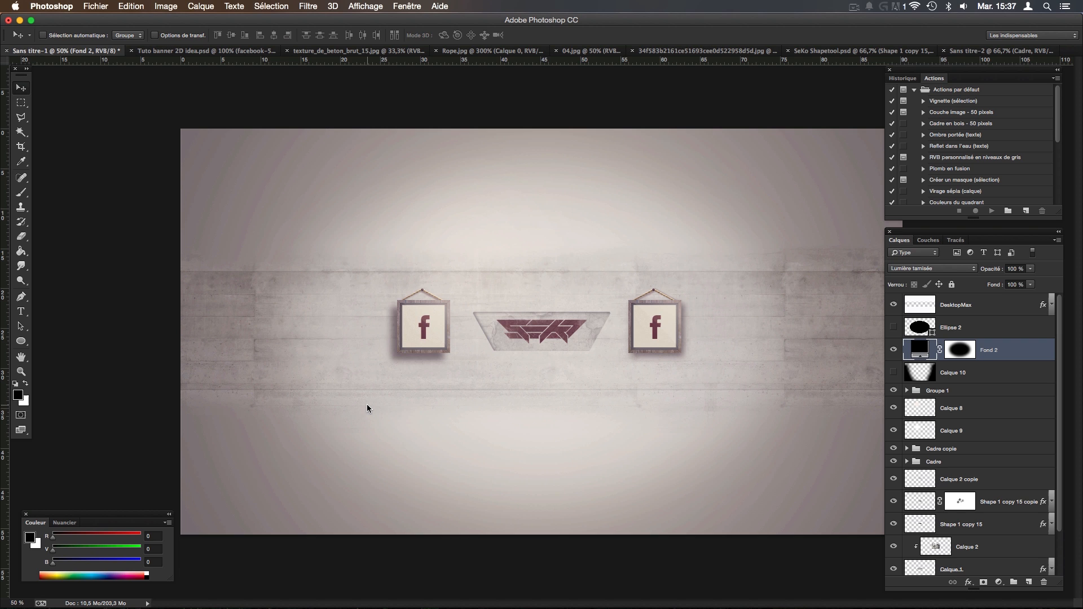
click(893, 372)
Delete the painted edge layer Calque 10 after trying it at reduced opacity, and select Fond 2.
click(952, 377)
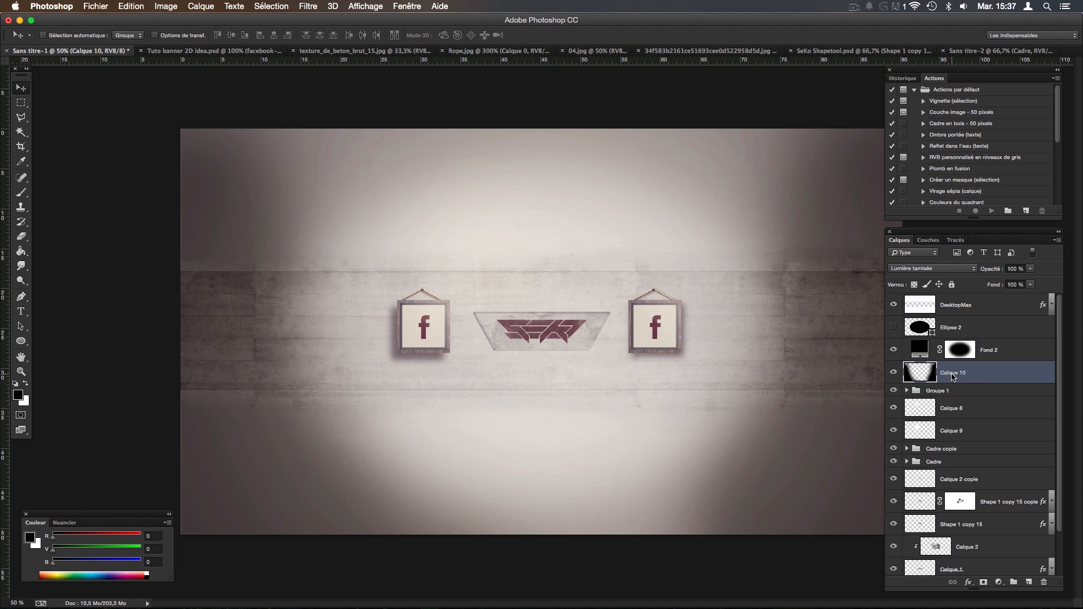
click(1030, 268)
drag(1030, 279, 980, 356)
key(BackSpace)
click(1014, 353)
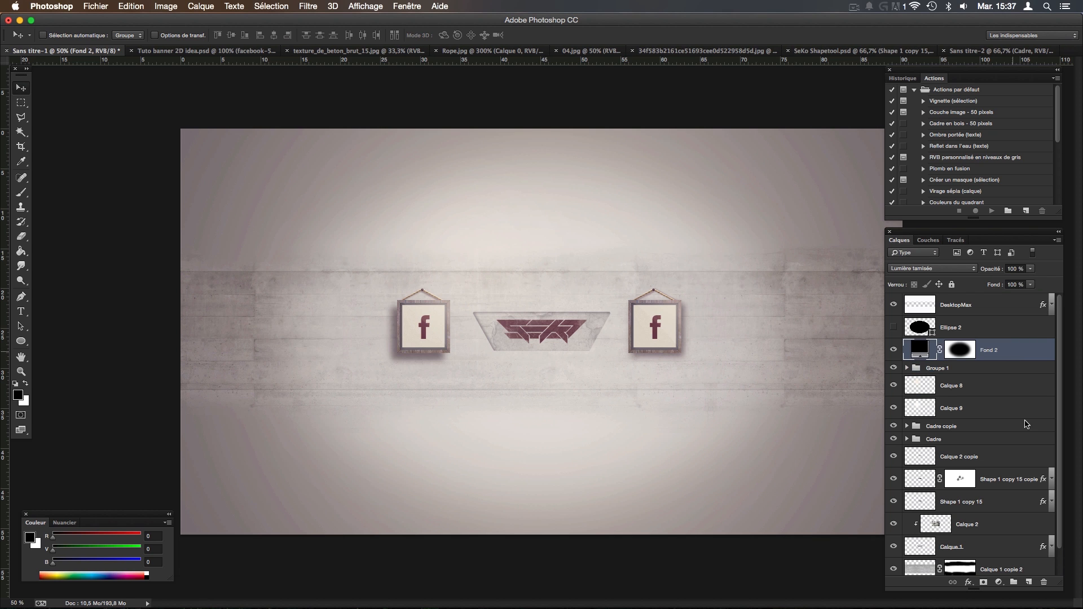
Add a new layer above Fond 2 and paint soft black shading over the canvas's left and right edges.
click(1028, 582)
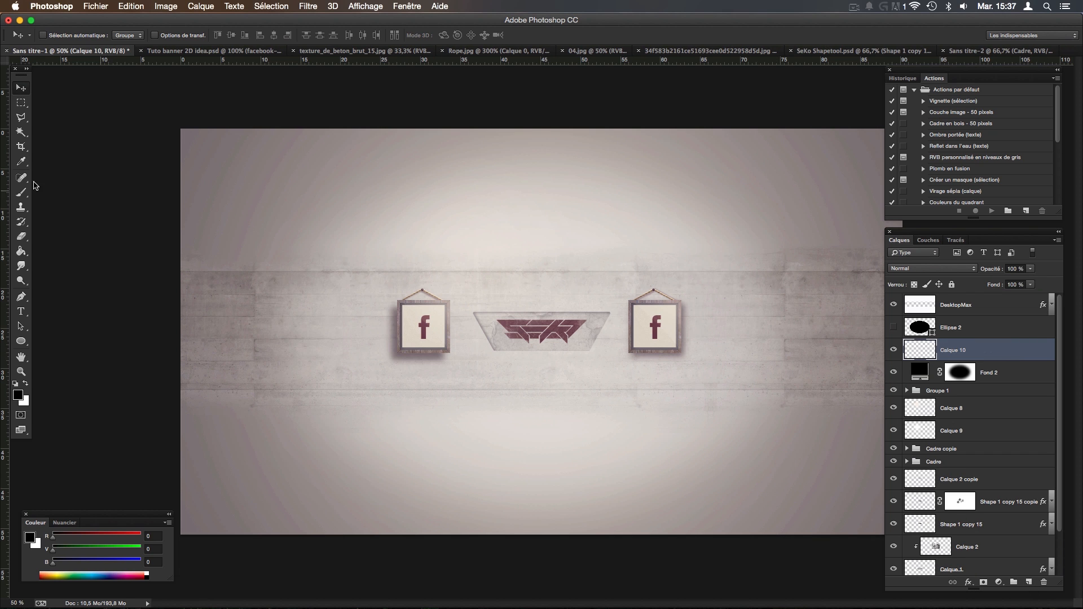
click(21, 193)
mouse_move(150, 254)
mouse_down()
mouse_move(145, 399)
mouse_move(133, 399)
mouse_up()
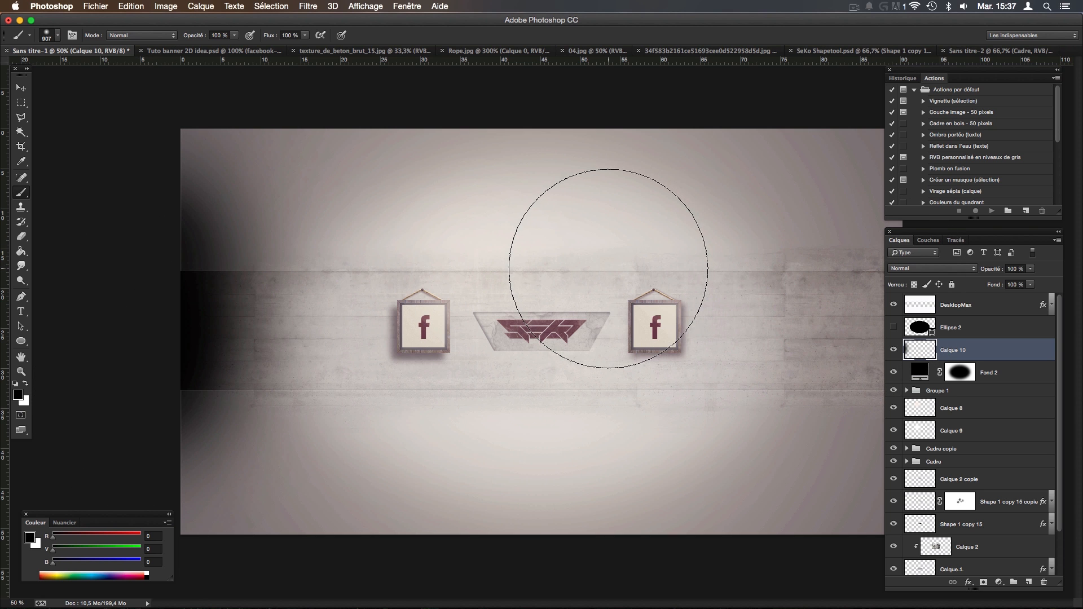
key(Tab)
mouse_move(966, 278)
mouse_down()
mouse_move(967, 374)
mouse_move(963, 317)
mouse_up()
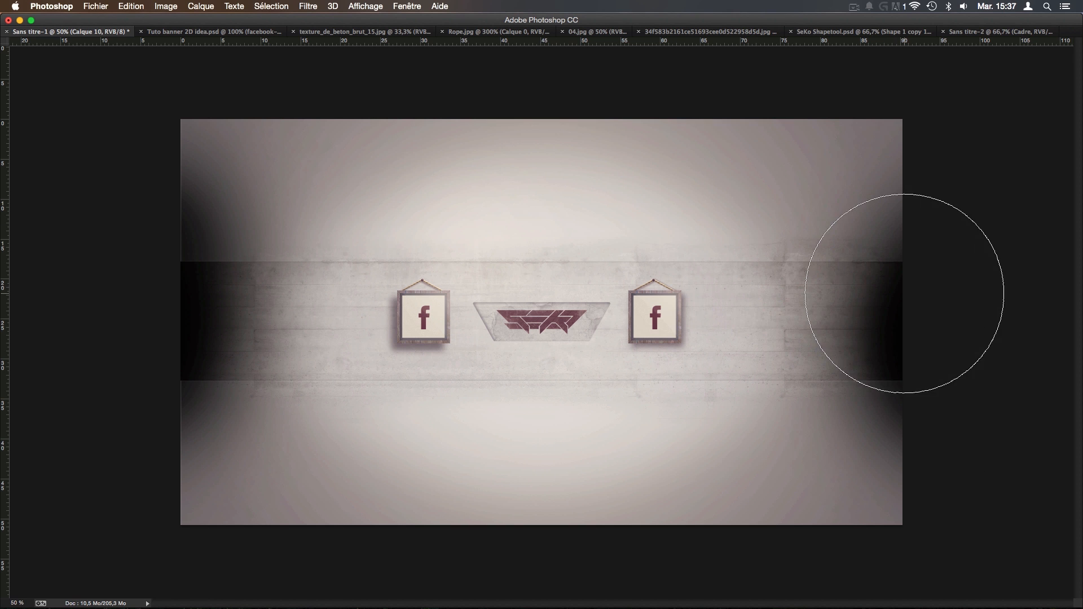
key(super+z)
drag(918, 311, 955, 324)
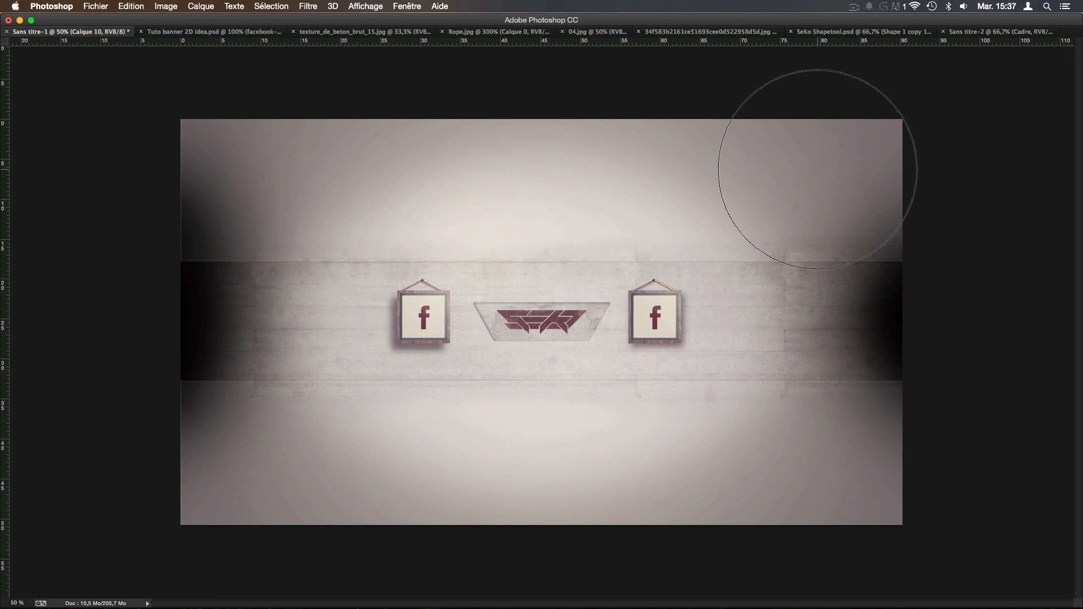
key(Tab)
Set the painted edge layer to the Soft Light (Lumière tamisée) blend mode at 51% opacity.
click(928, 269)
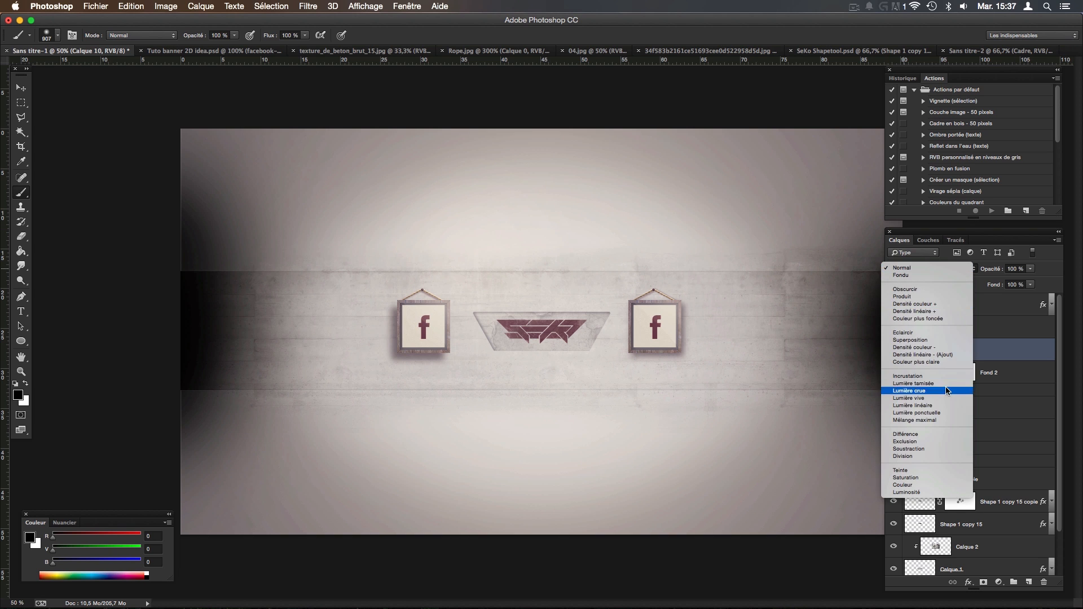
click(941, 384)
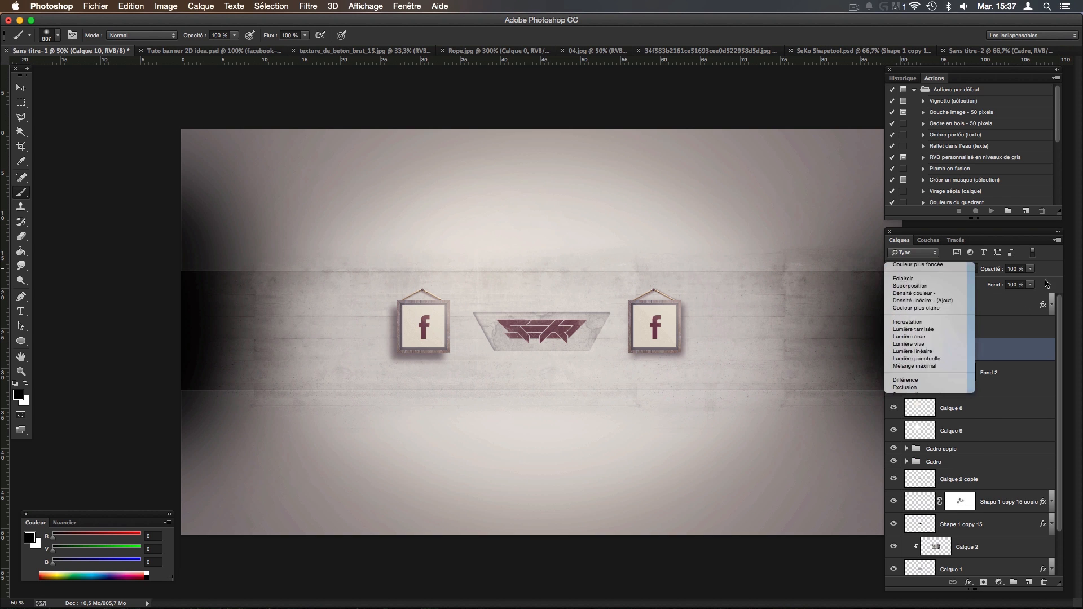
click(1028, 269)
drag(1031, 278, 1003, 282)
click(21, 88)
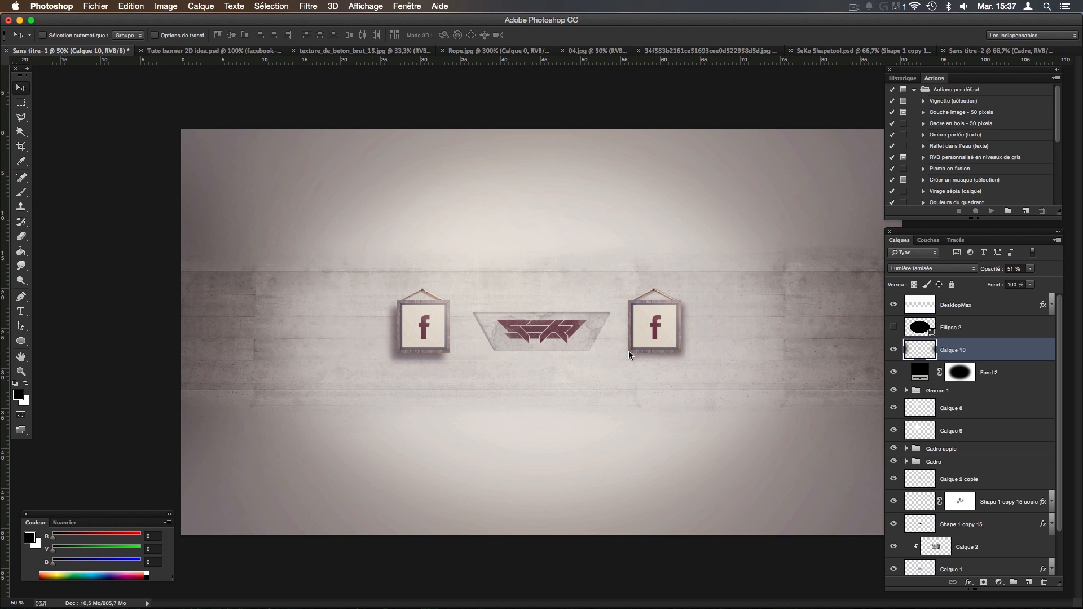
Delete the hidden Ellipse 2 shape layer.
key(super+plus)
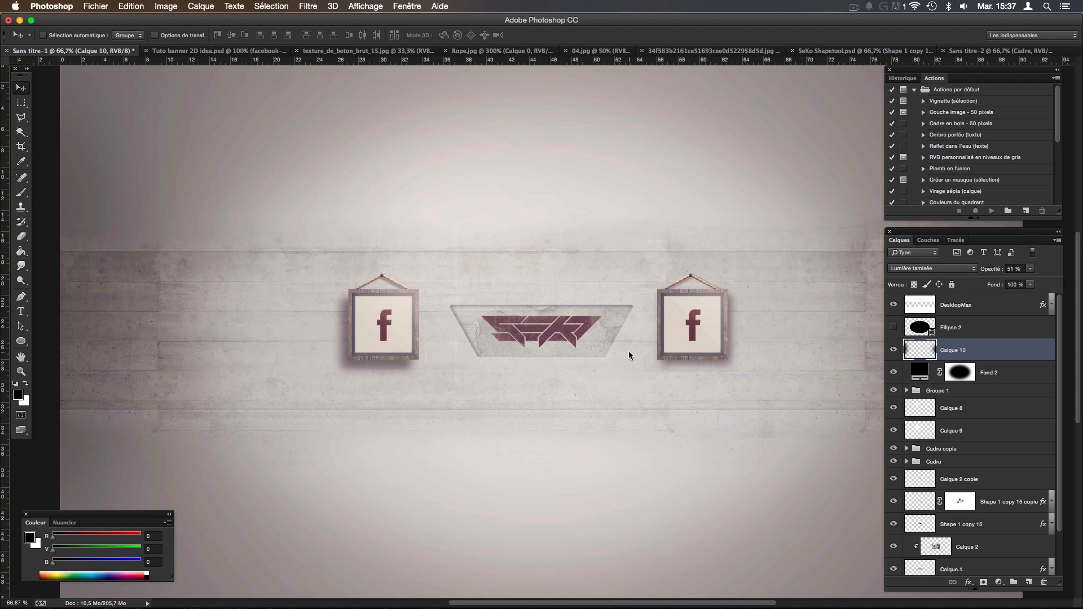
key(super+plus)
scroll(628, 342, right, 2)
scroll(599, 335, right, 2)
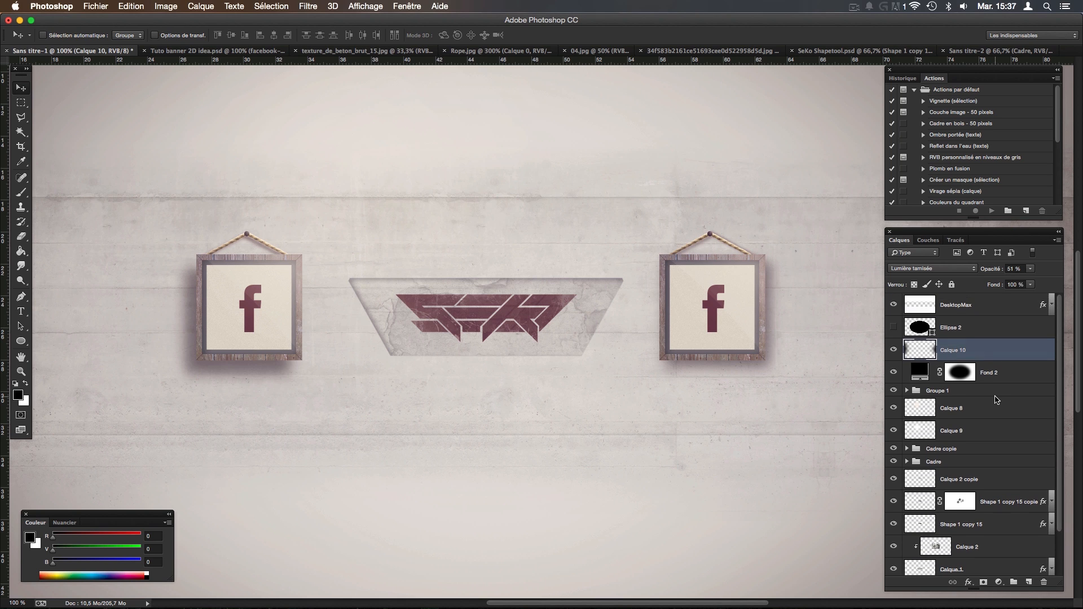
click(975, 334)
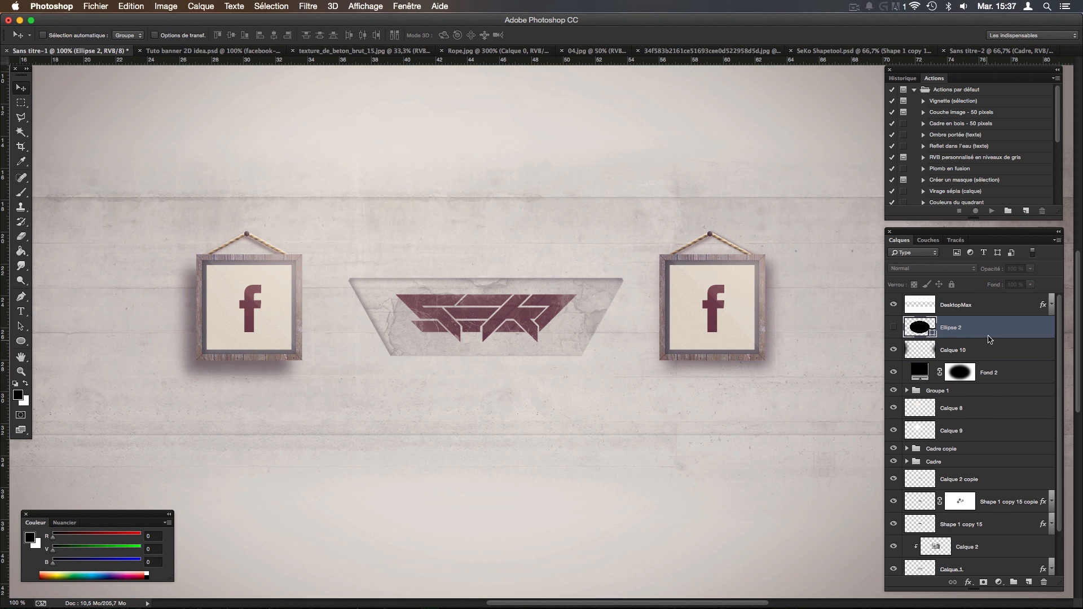
key(BackSpace)
Group all layers from Calque 10 down to Calque 0, leaving DesktopMax outside the group.
scroll(1007, 410, down, 1)
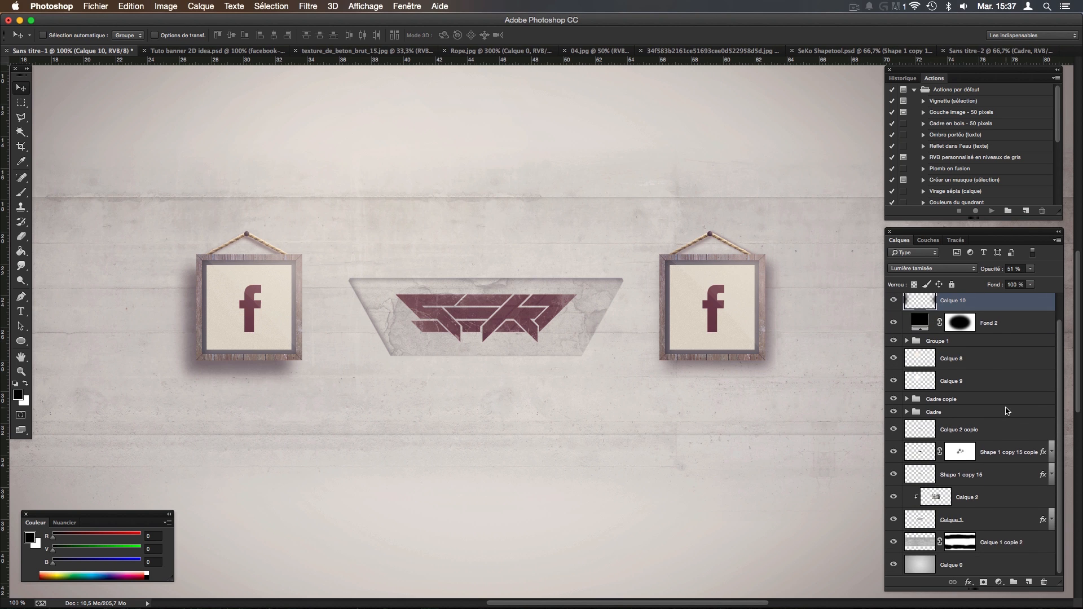
shift+click(977, 564)
scroll(987, 521, up, 1)
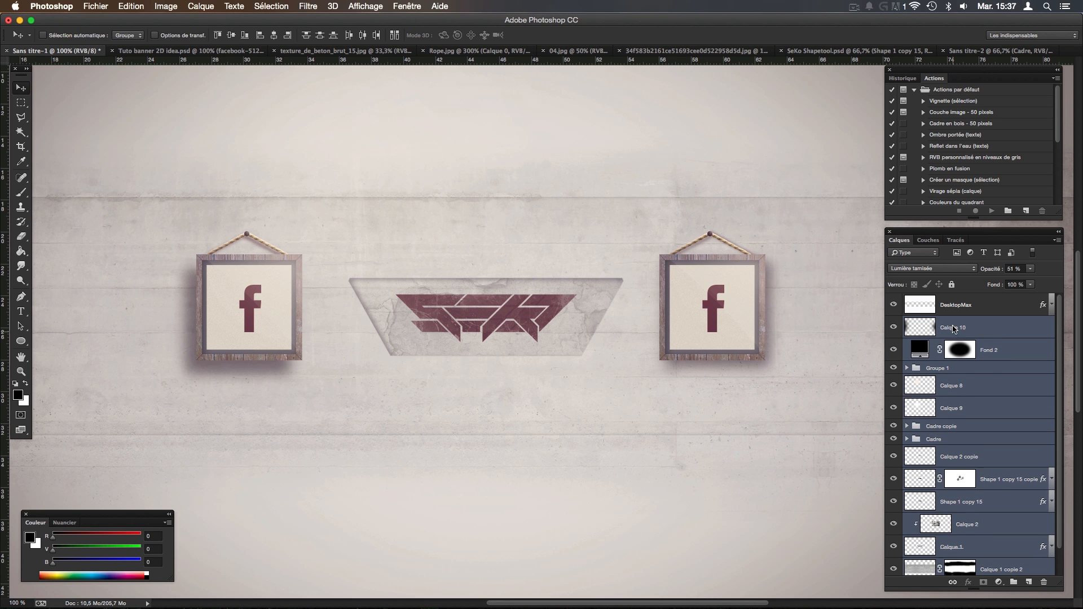
scroll(953, 451, down, 1)
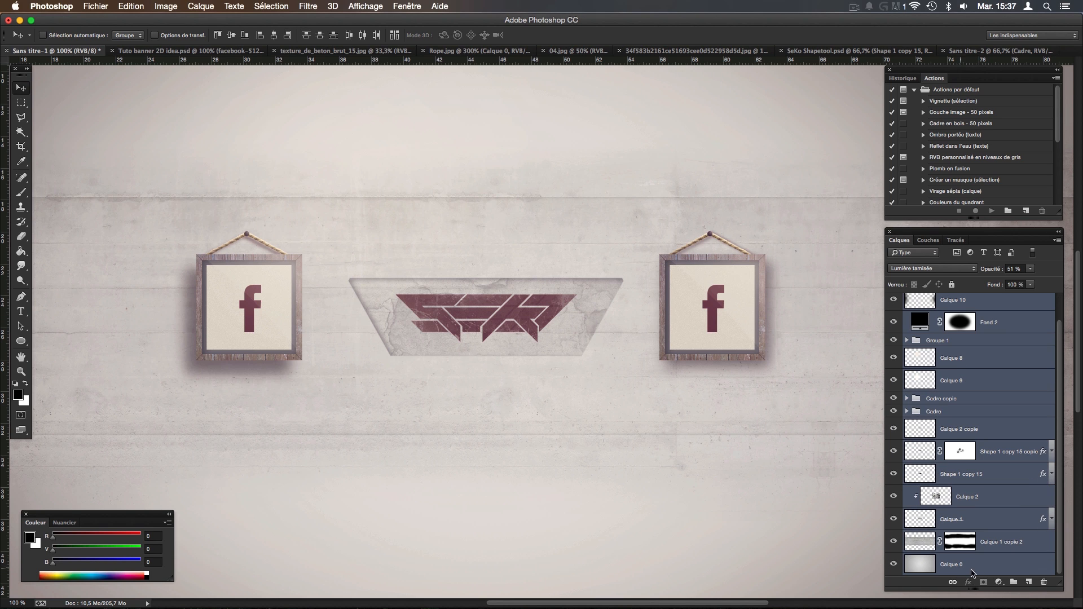
drag(1005, 571, 1013, 582)
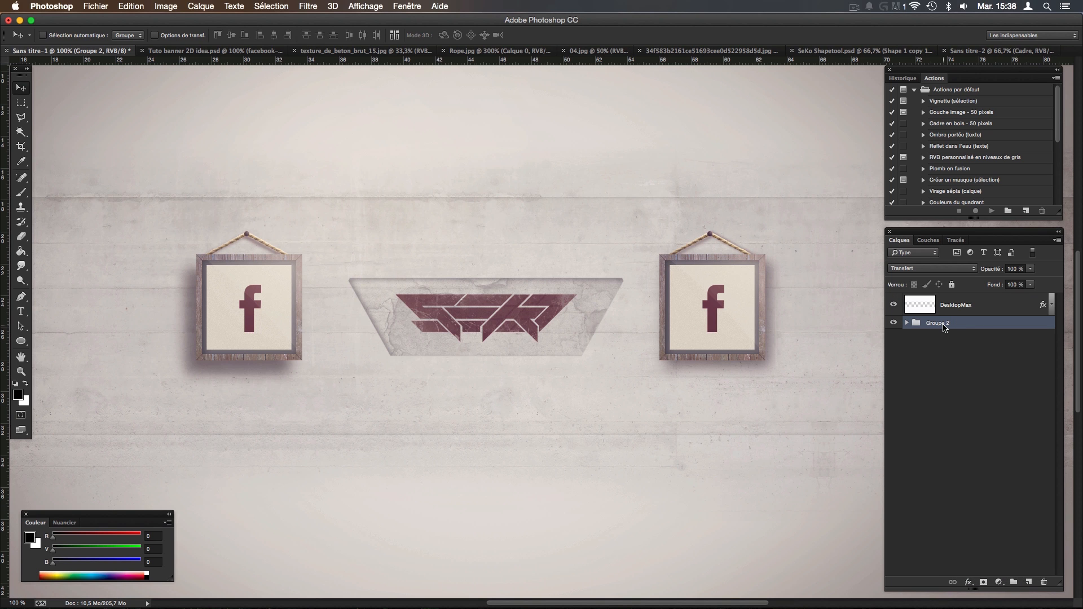
Duplicate Groupe 2 and merge the copy into a single layer above it.
key(super+j)
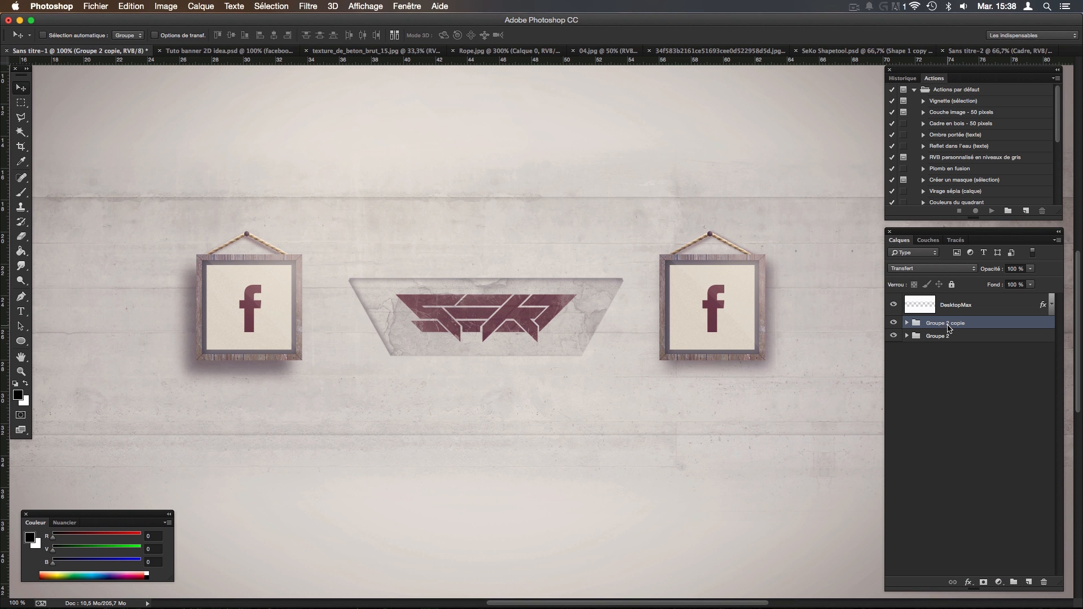
right_click(967, 326)
click(891, 510)
Apply a High Pass (Passe-haut) filter with a 2,5 pixel radius to the merged copy and set its blend mode to Overlay (Incrustation).
click(306, 6)
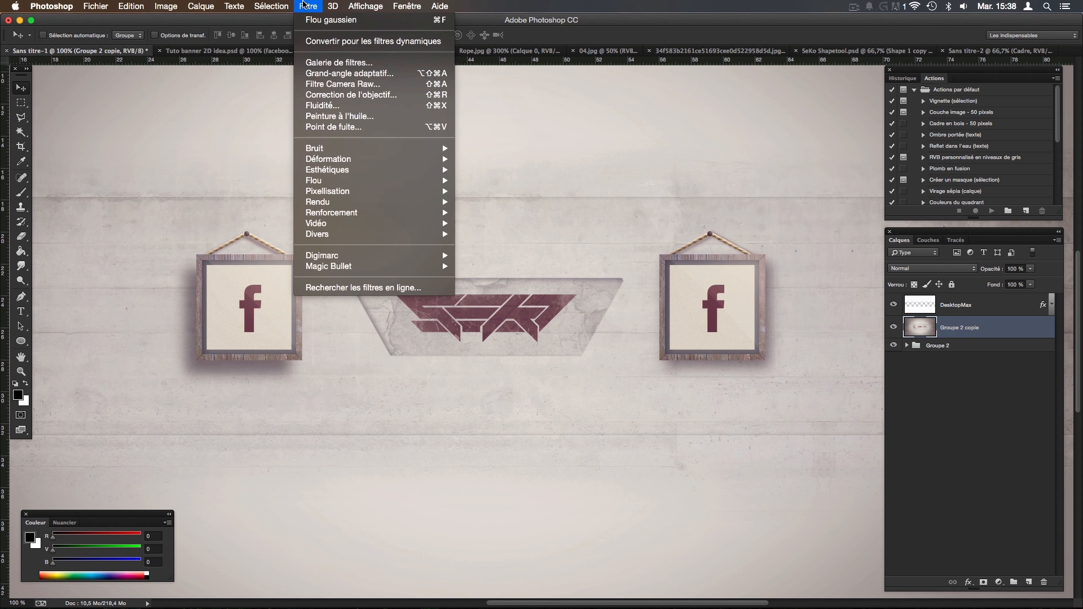
mouse_move(332, 234)
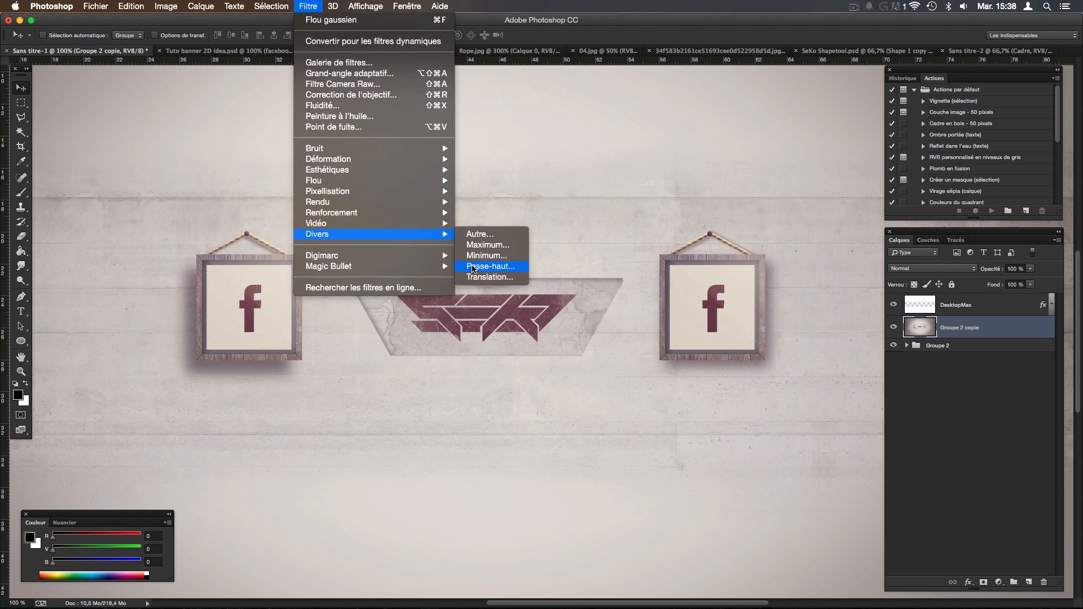
click(473, 267)
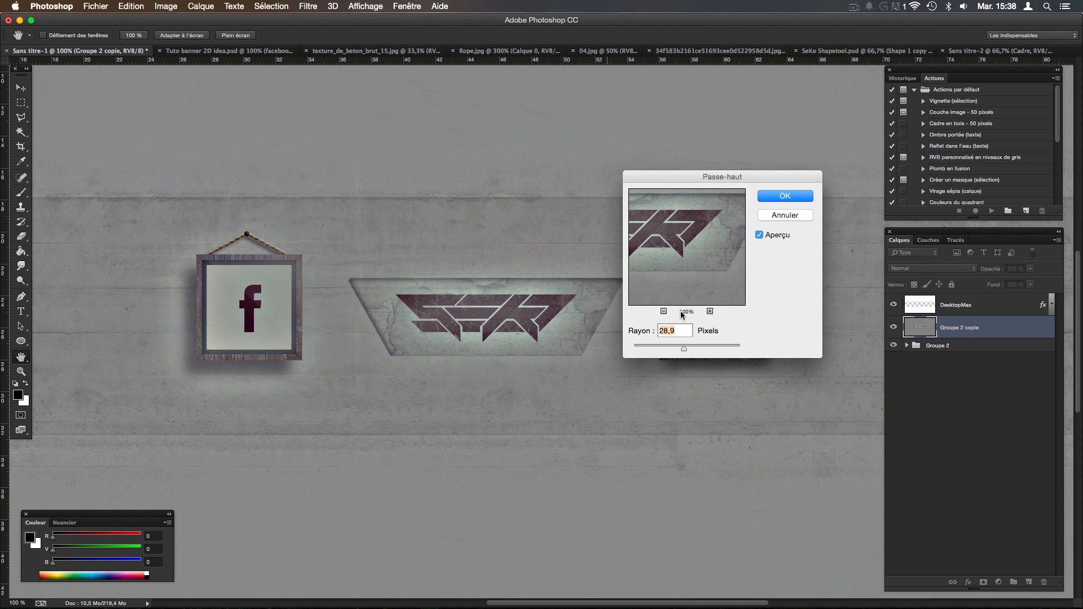
drag(675, 345, 648, 347)
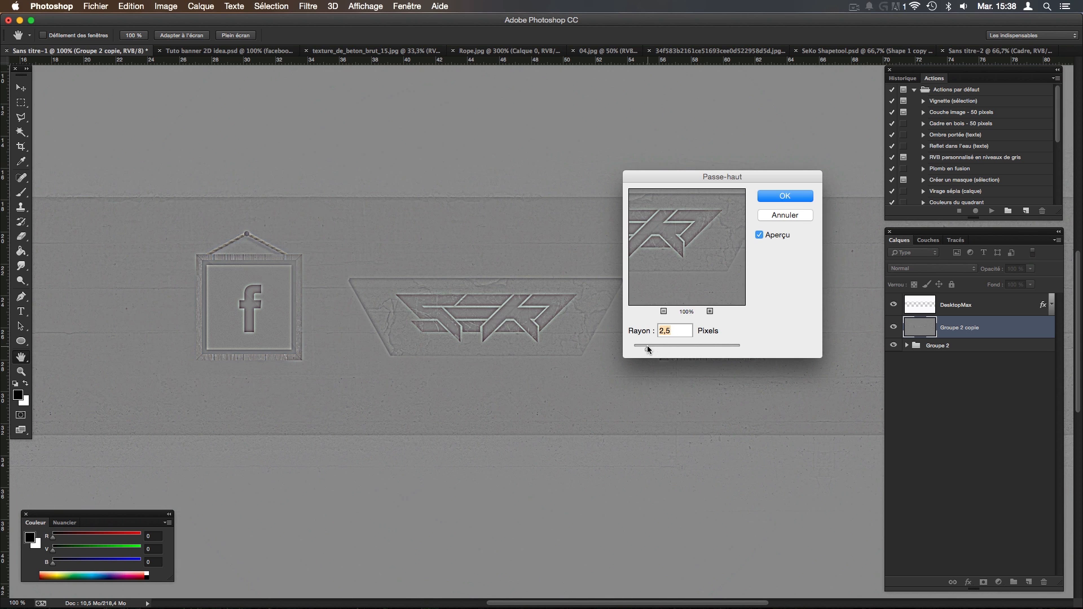
click(768, 199)
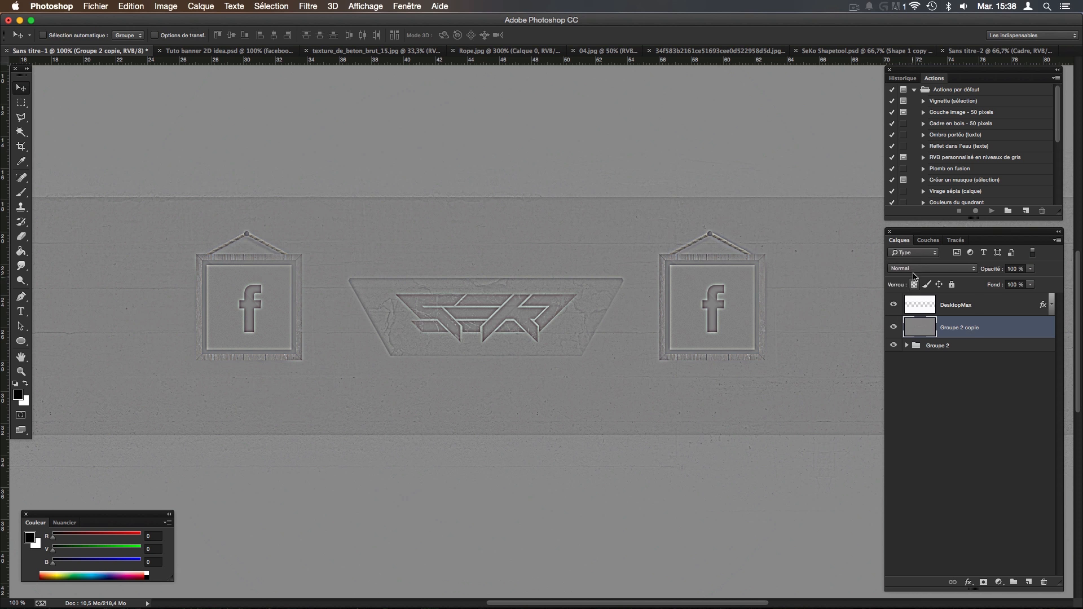
click(917, 269)
click(908, 375)
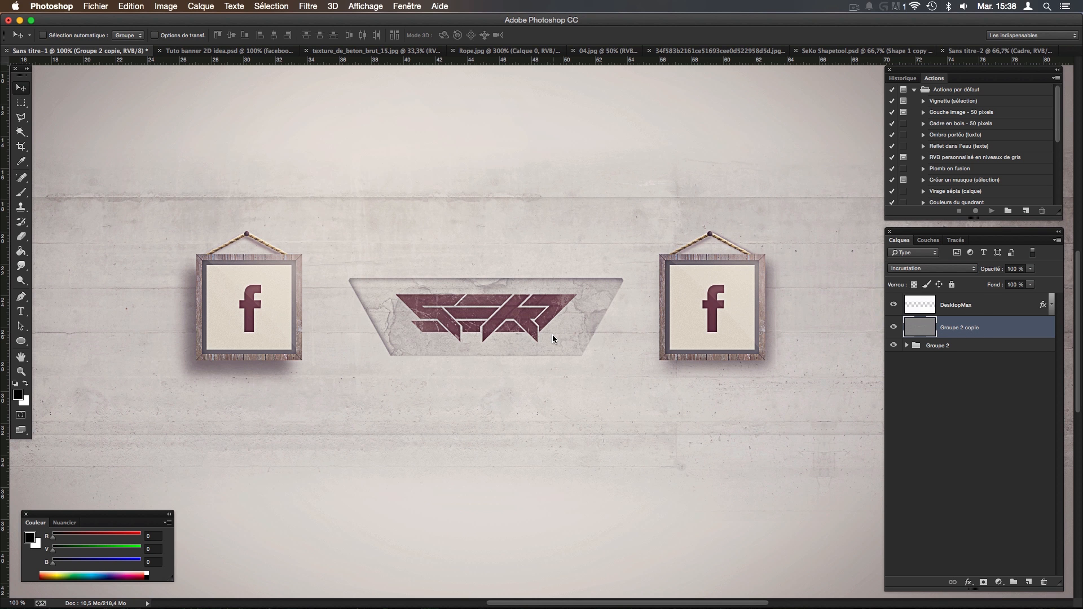
Examine the sharpening on the left sign and SEKO logo with the high-pass layer shown and hidden.
key(super+plus)
drag(413, 293, 548, 297)
drag(318, 265, 394, 275)
click(894, 329)
click(893, 328)
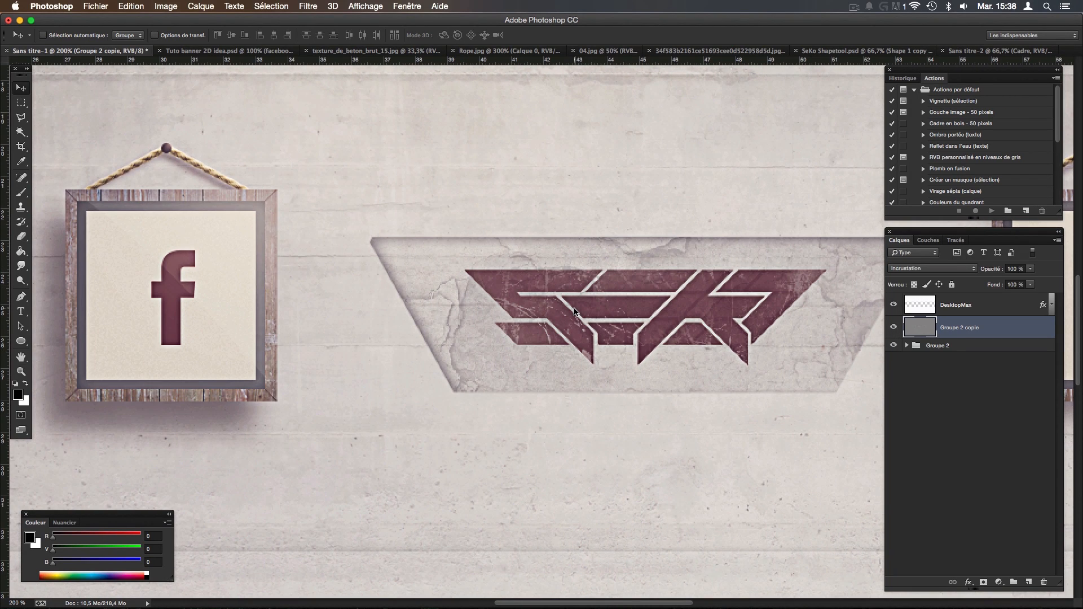
click(893, 327)
click(893, 327)
Reduce the high-pass layer's opacity to 20% and compare the banner with and without it.
click(1030, 269)
drag(1032, 279, 996, 281)
click(893, 328)
click(893, 328)
click(1030, 269)
click(893, 328)
click(894, 328)
key(super+minus)
key(super+minus)
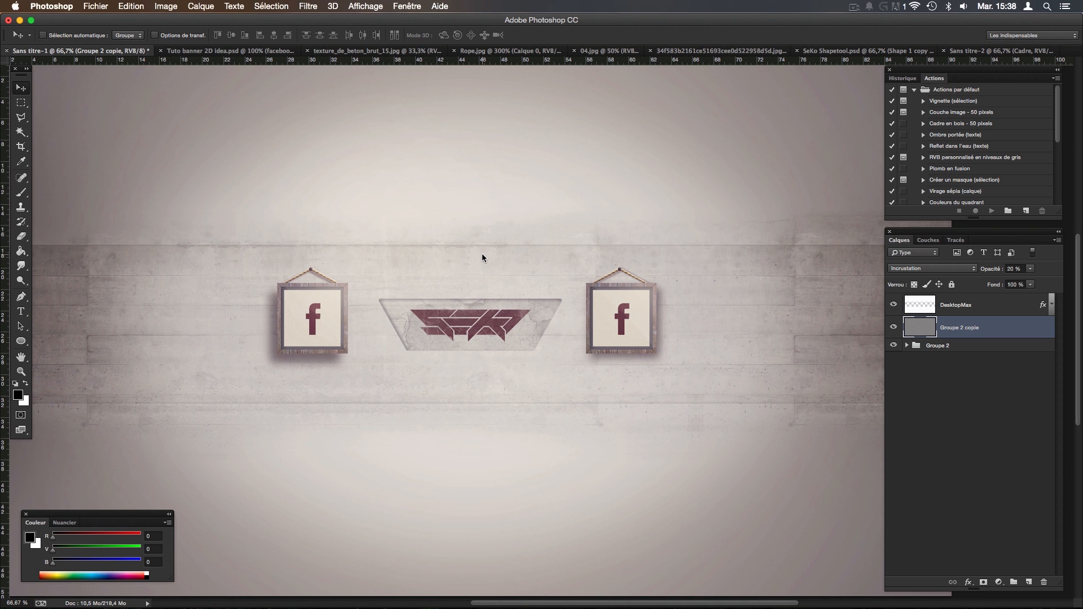
Duplicate Groupe 2 again and merge this second copy into a single layer beneath the high-pass layer.
click(942, 347)
key(super+j)
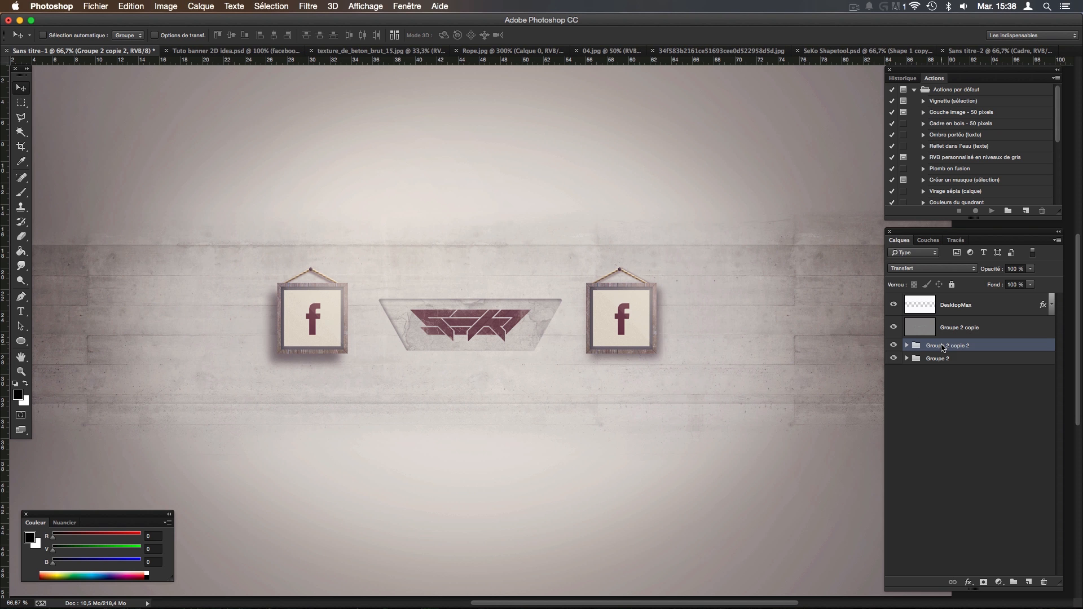
right_click(942, 348)
click(1000, 511)
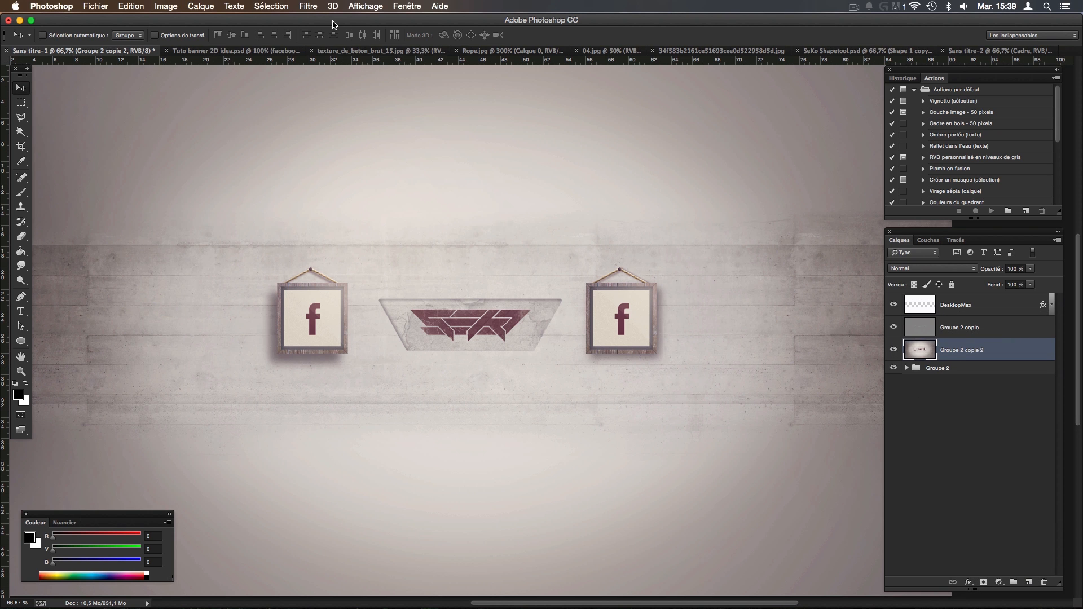
Try a Lens Flare (Halo) at 100% brightness with the 50-300 mm zoom lens, centred above the logo's left end.
click(309, 7)
mouse_move(337, 163)
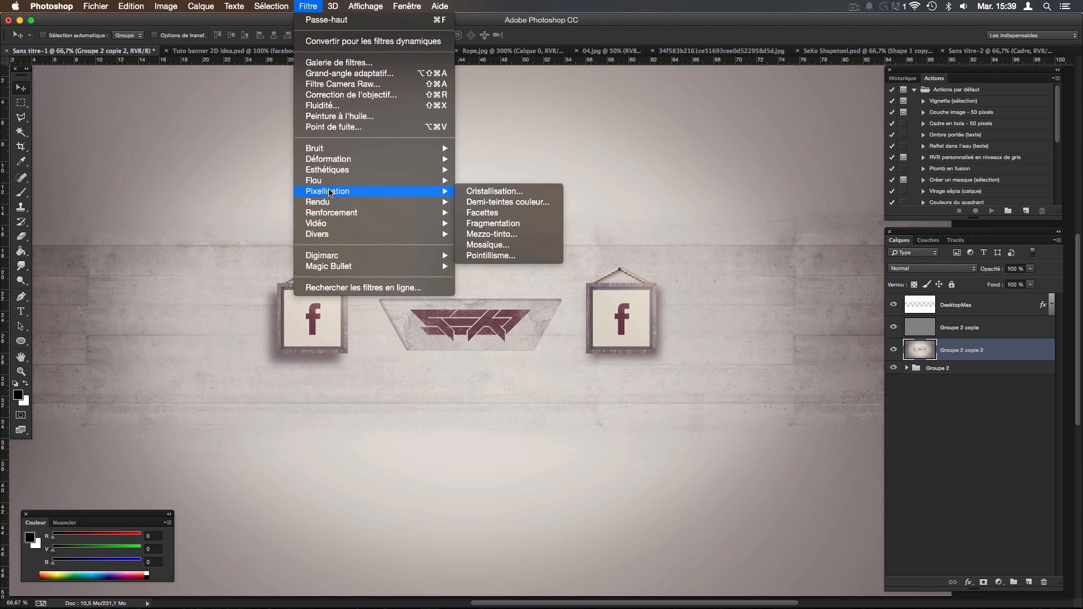
mouse_move(334, 206)
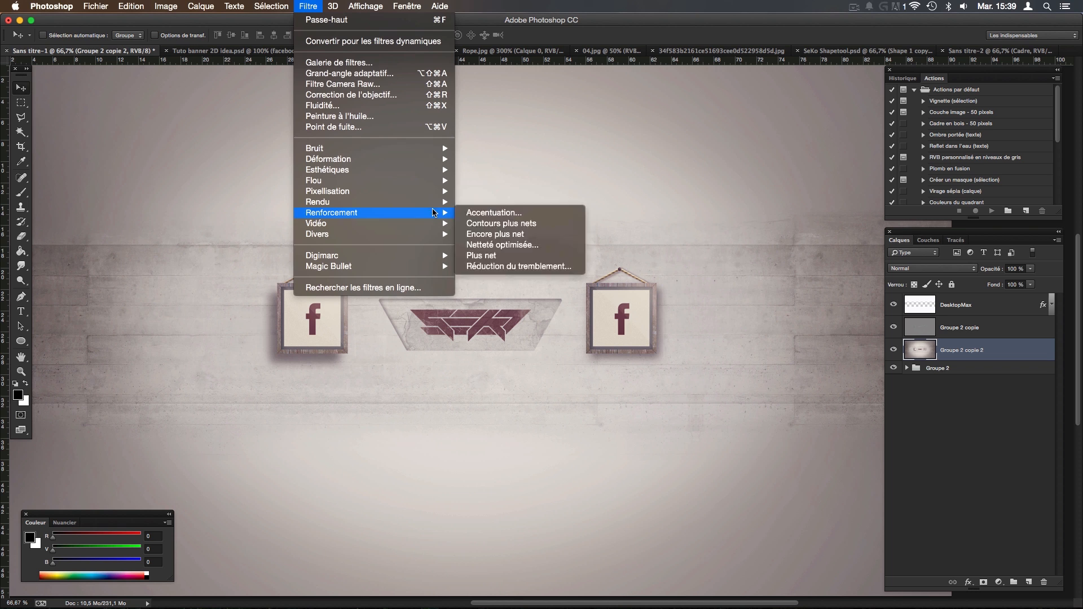
click(499, 224)
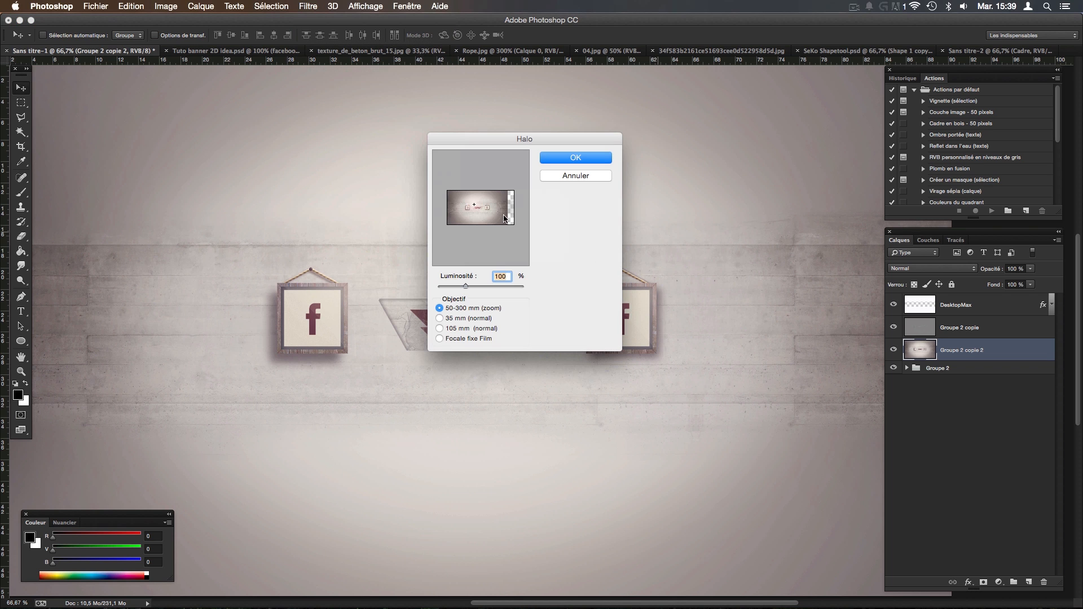
drag(475, 205, 472, 203)
click(571, 157)
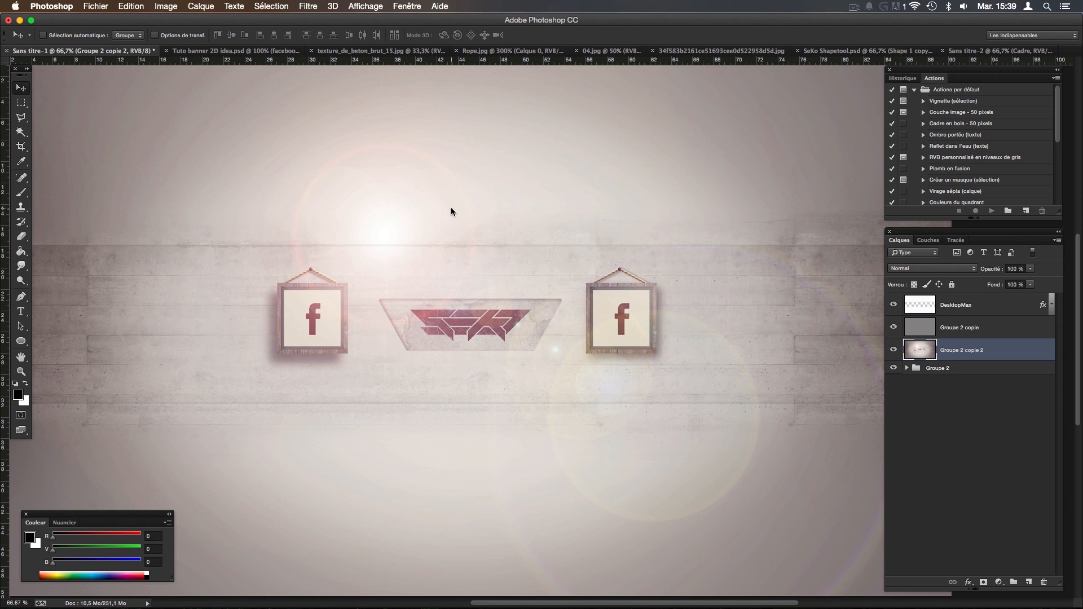
Delete the merged layer carrying the lens flare.
click(967, 369)
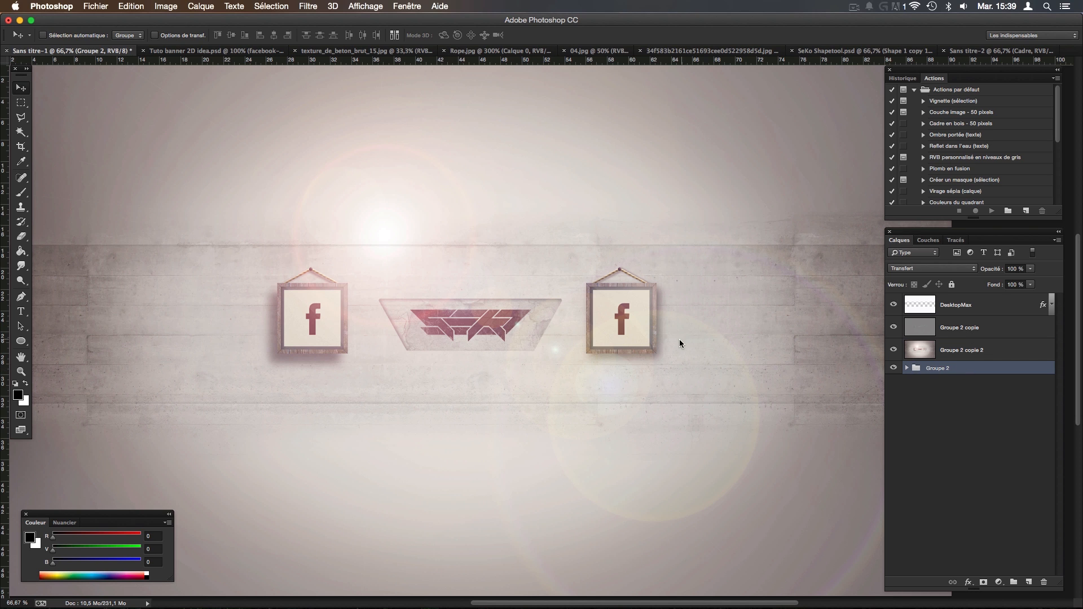
click(975, 354)
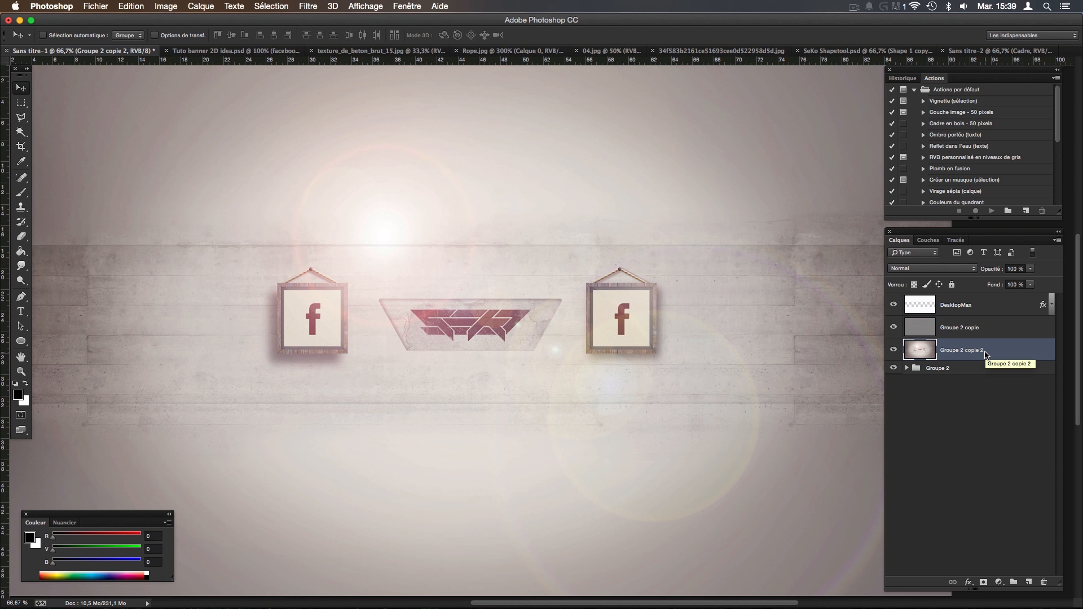
key(Delete)
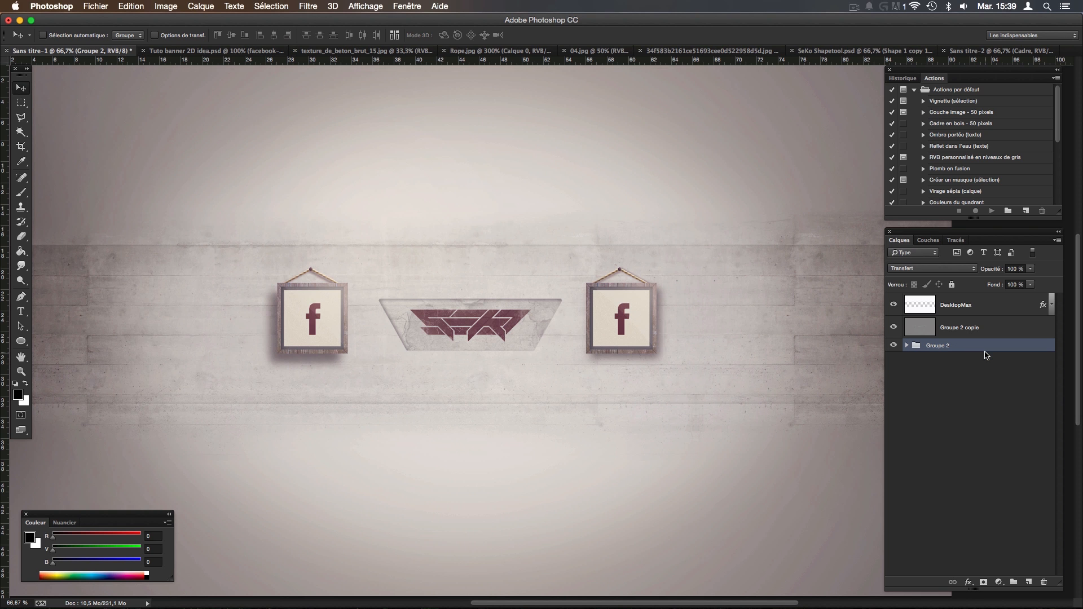
click(985, 583)
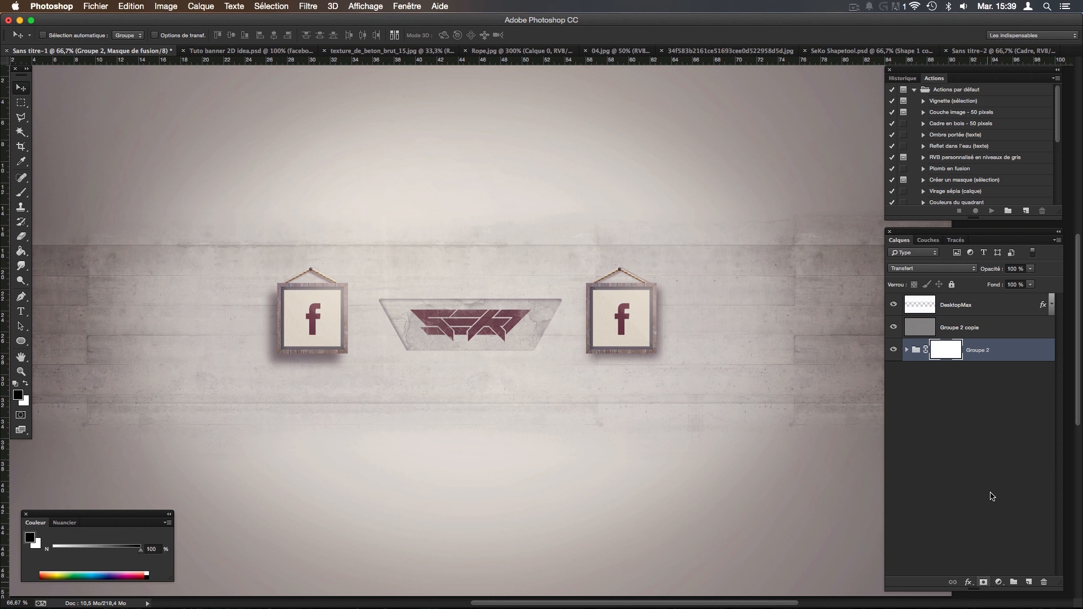
key(super+z)
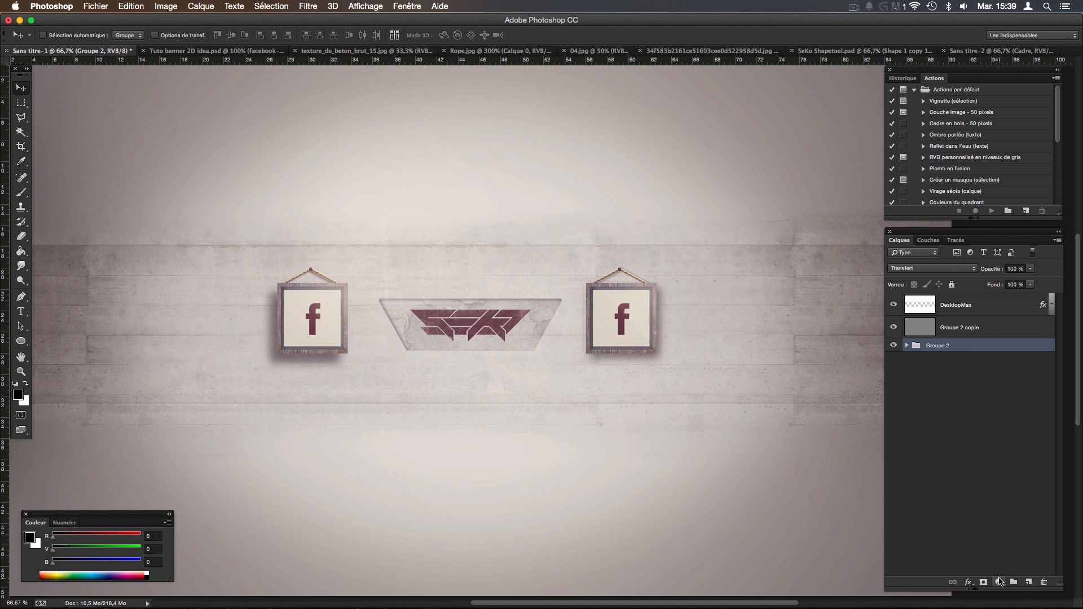
click(999, 582)
click(960, 421)
Add a new layer above Groupe 2, fill it with black and reapply the last Lens Flare (Halo) filter to it.
click(1029, 582)
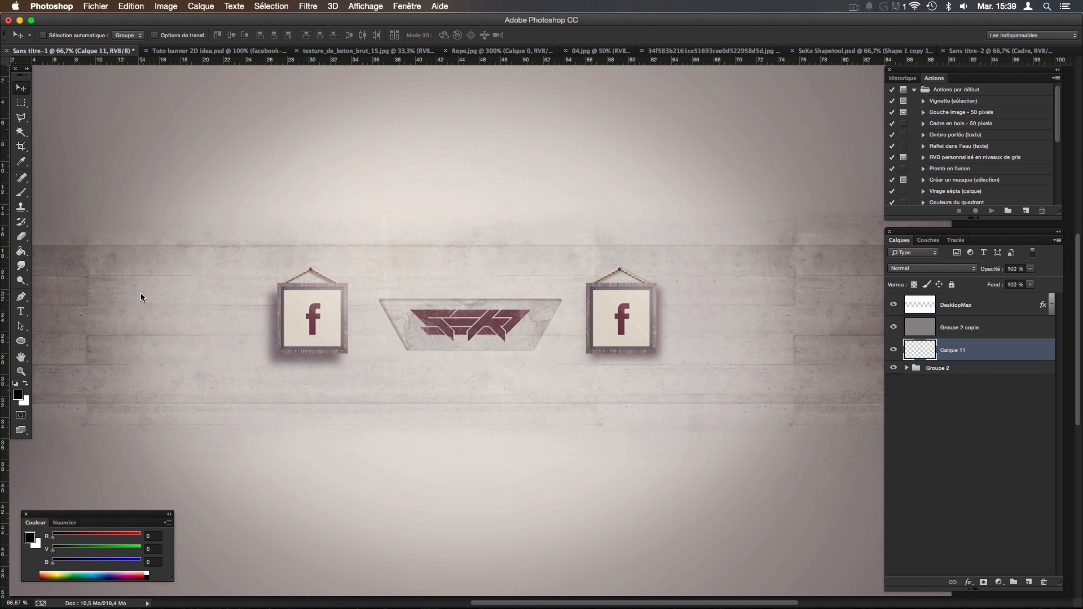
key(shift+BackSpace)
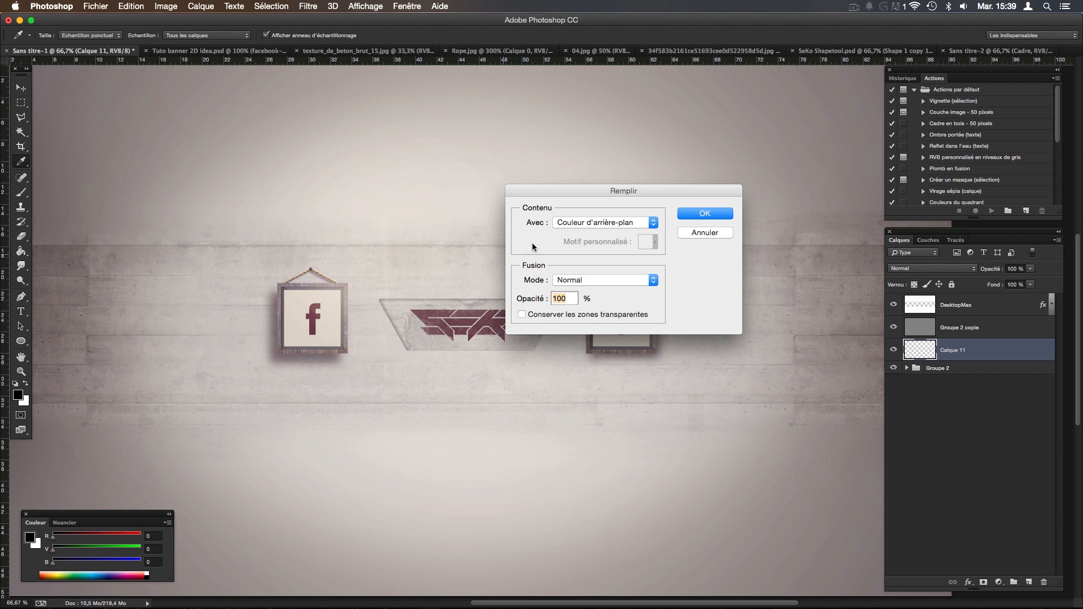
click(590, 222)
click(592, 216)
key(Return)
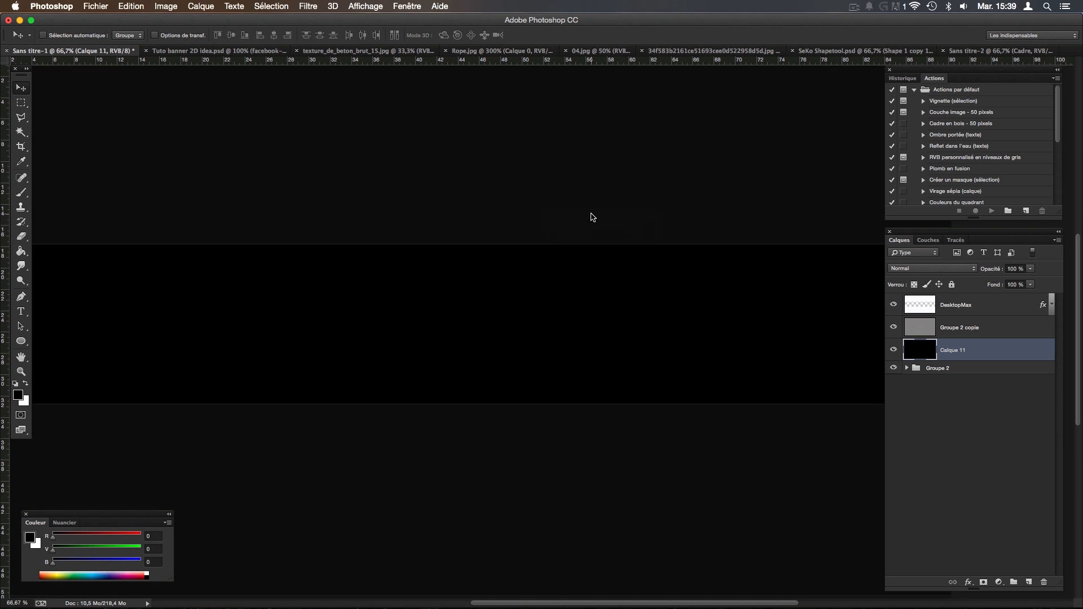
click(316, 7)
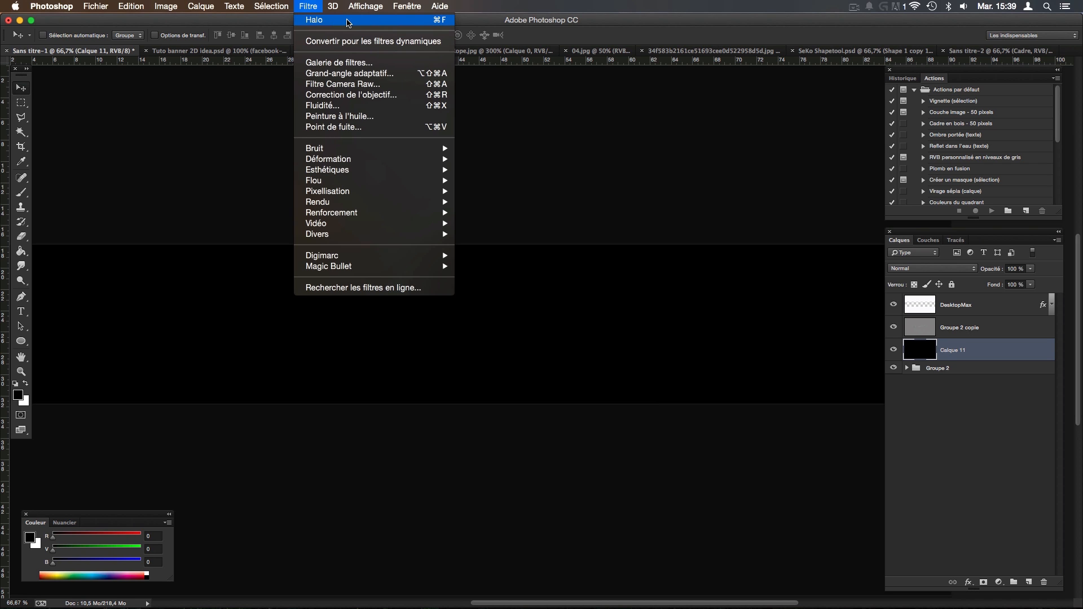
click(348, 21)
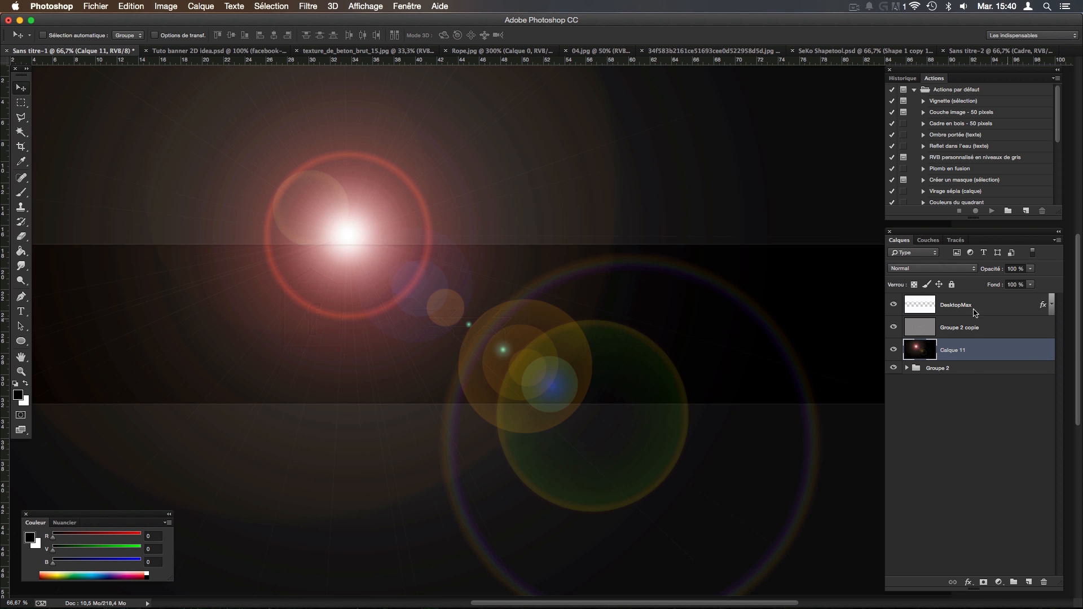
Blend the black flare layer in Superposition mode at 56% opacity.
click(932, 269)
click(917, 345)
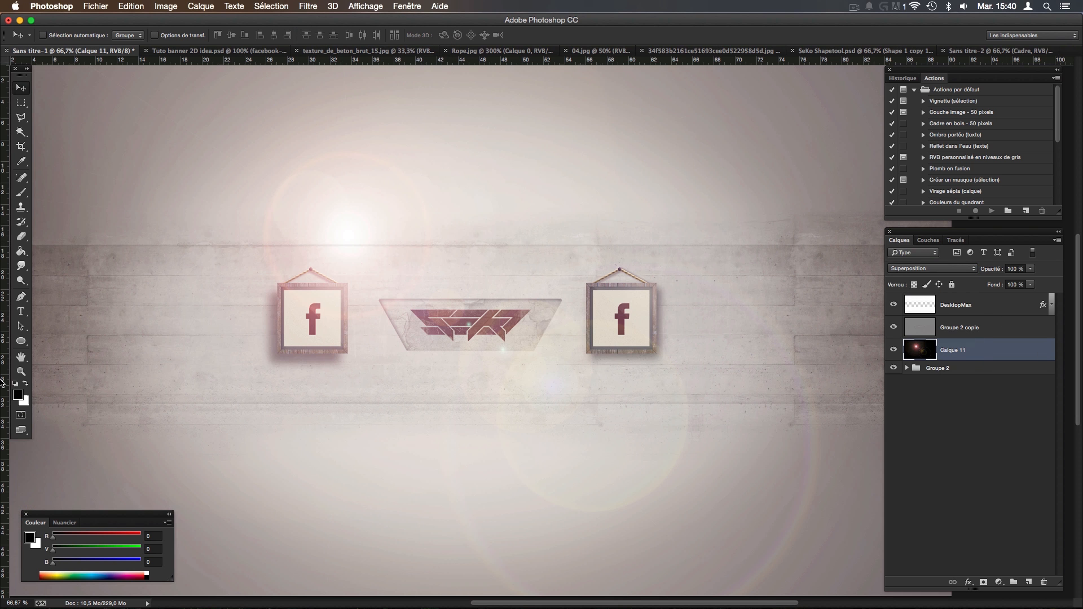
click(1031, 269)
drag(1016, 282, 1010, 282)
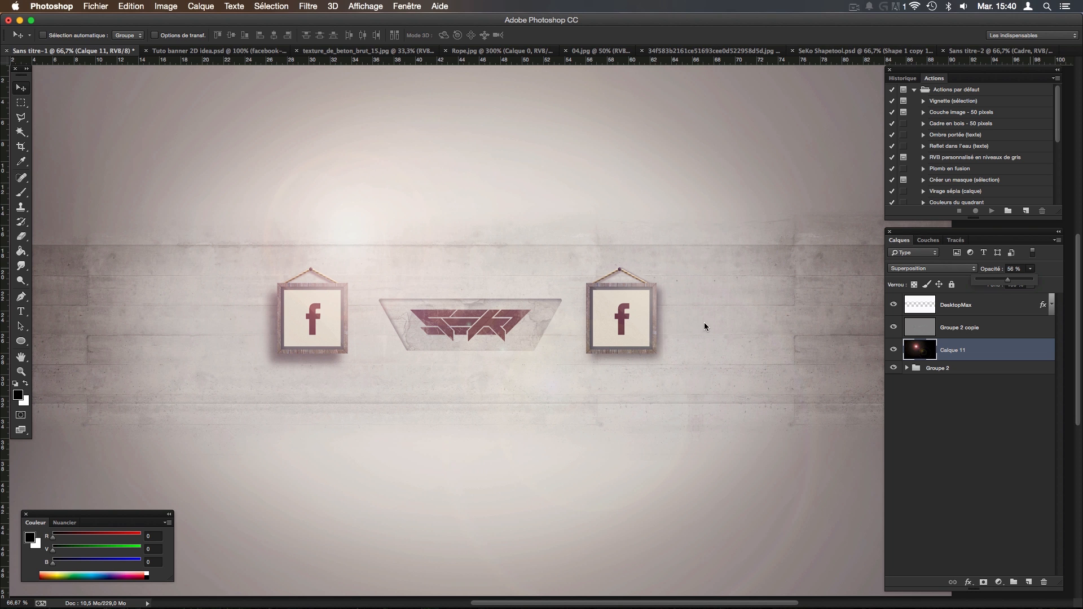
Add a layer mask to the flare layer and paint out the flare rings below the logo with a large black brush at 44% flow.
click(983, 582)
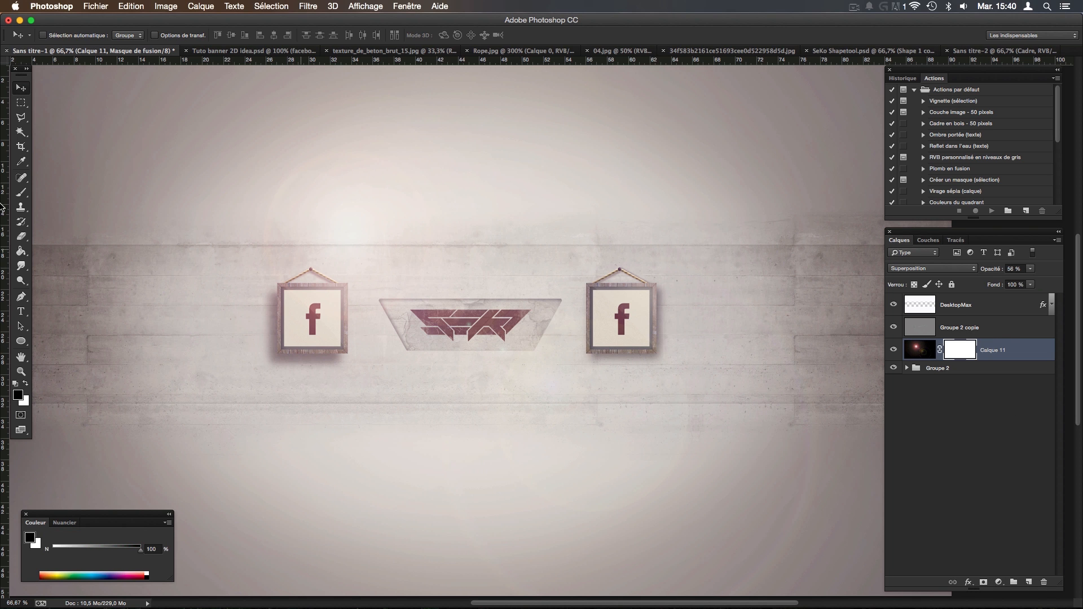
click(21, 193)
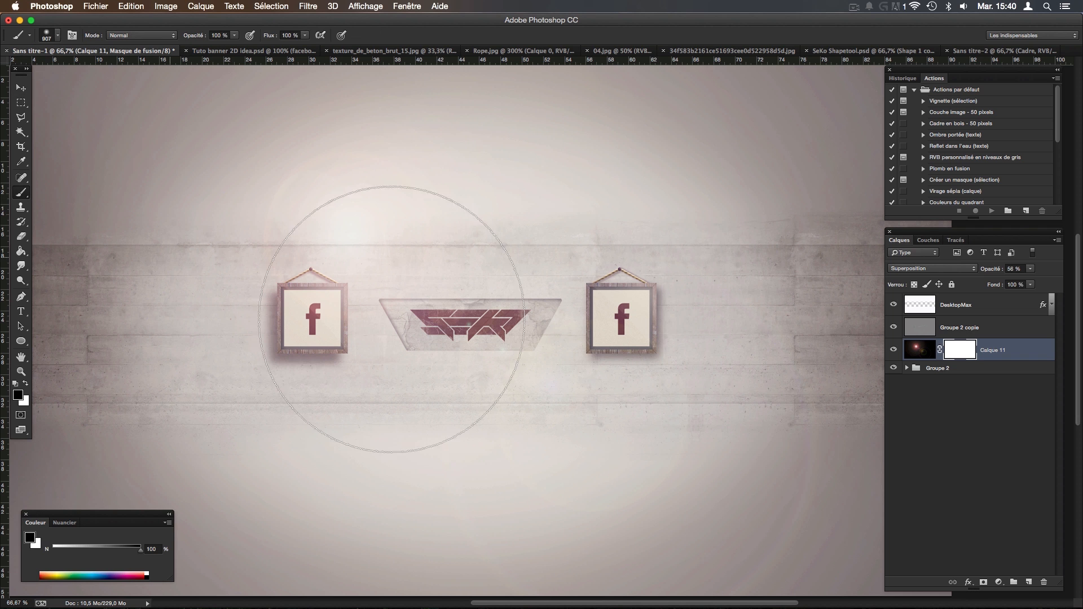
click(305, 35)
drag(306, 45, 275, 45)
mouse_move(694, 466)
mouse_down()
mouse_move(495, 498)
mouse_move(644, 482)
mouse_move(712, 421)
mouse_move(740, 372)
mouse_move(725, 443)
mouse_move(690, 469)
mouse_move(571, 502)
mouse_move(630, 529)
mouse_move(688, 504)
mouse_move(749, 421)
mouse_move(771, 365)
mouse_move(740, 469)
mouse_move(695, 498)
mouse_move(622, 513)
mouse_move(764, 525)
mouse_move(789, 491)
mouse_move(822, 289)
mouse_move(760, 366)
mouse_move(630, 451)
mouse_move(487, 475)
mouse_up()
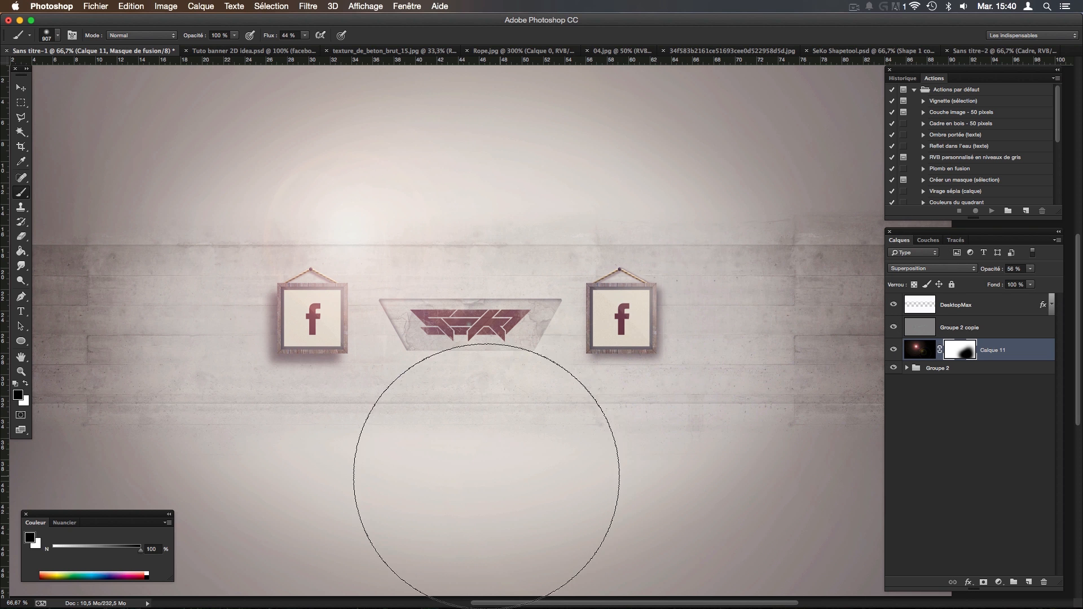
Mask out the small flare spots over the SEKO logo with a smaller black brush at 44% flow.
key(super+plus)
key(super+plus)
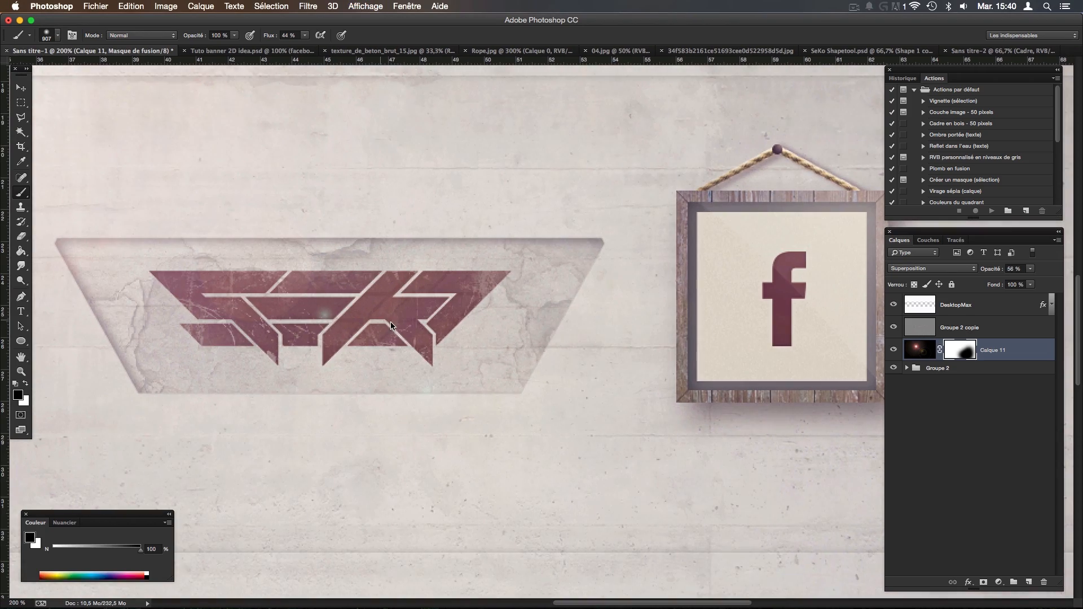
mouse_move(543, 309)
mouse_down()
mouse_move(167, 312)
mouse_move(316, 311)
mouse_up()
mouse_move(425, 317)
mouse_down()
mouse_move(367, 316)
mouse_move(380, 312)
mouse_up()
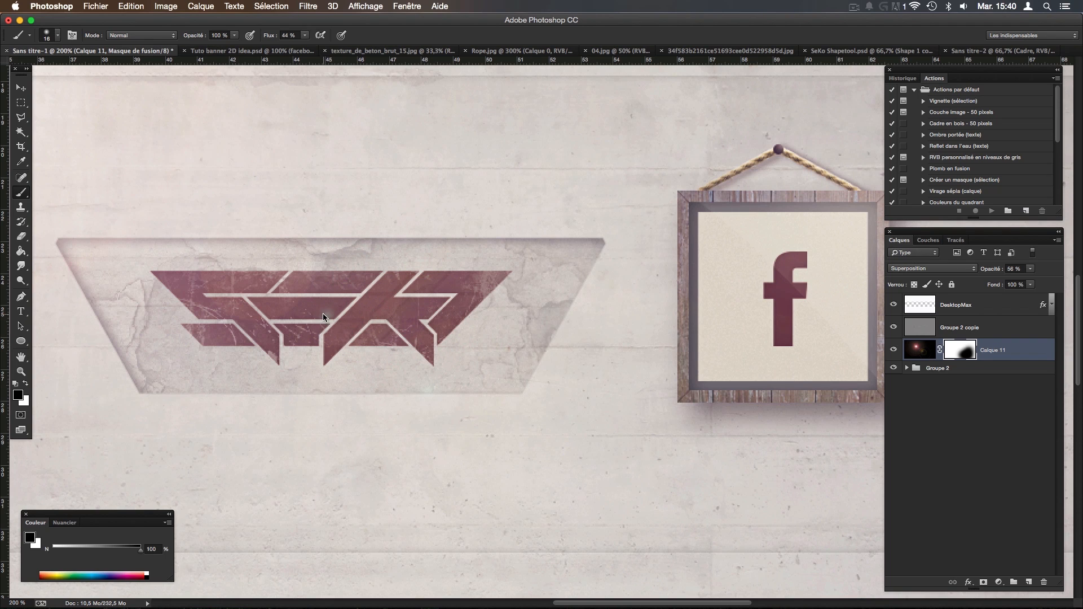
drag(280, 308, 316, 309)
key(x)
key(x)
drag(337, 318, 308, 313)
key(super+plus)
key(super+plus)
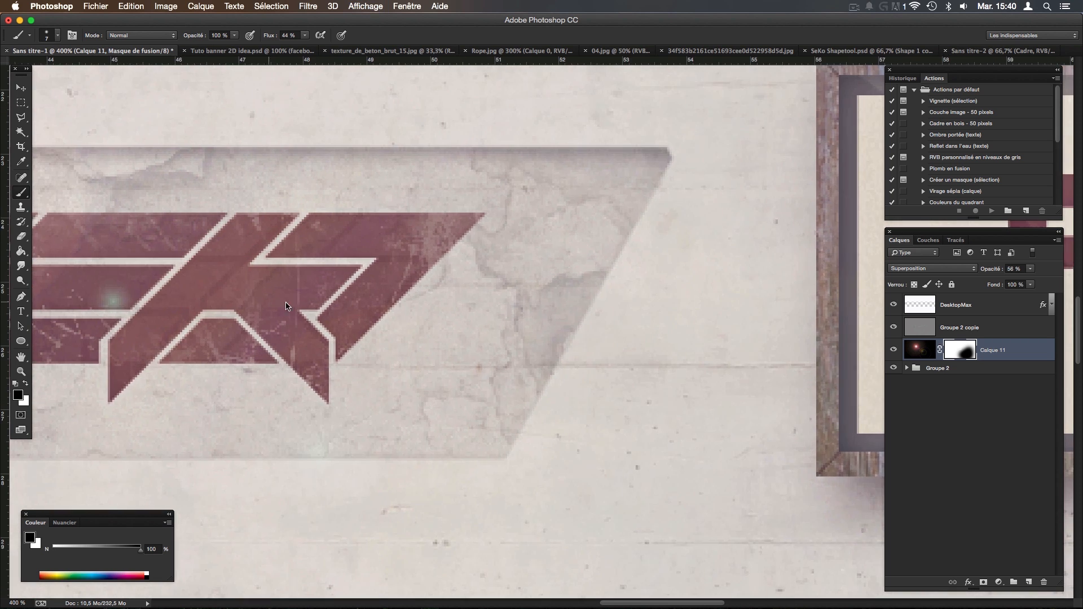
drag(291, 314, 278, 315)
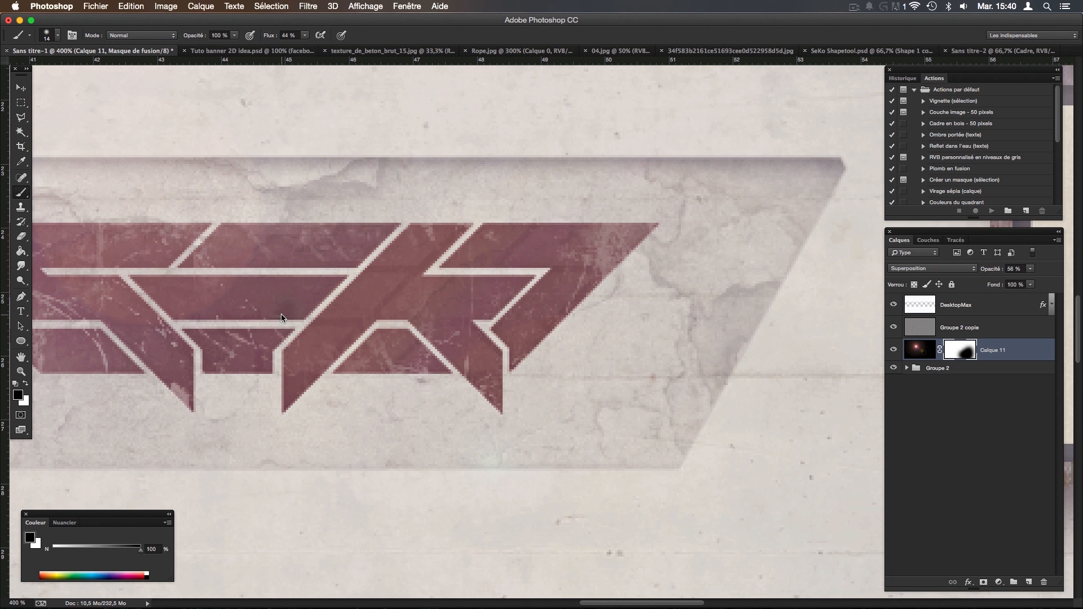
key(super+minus)
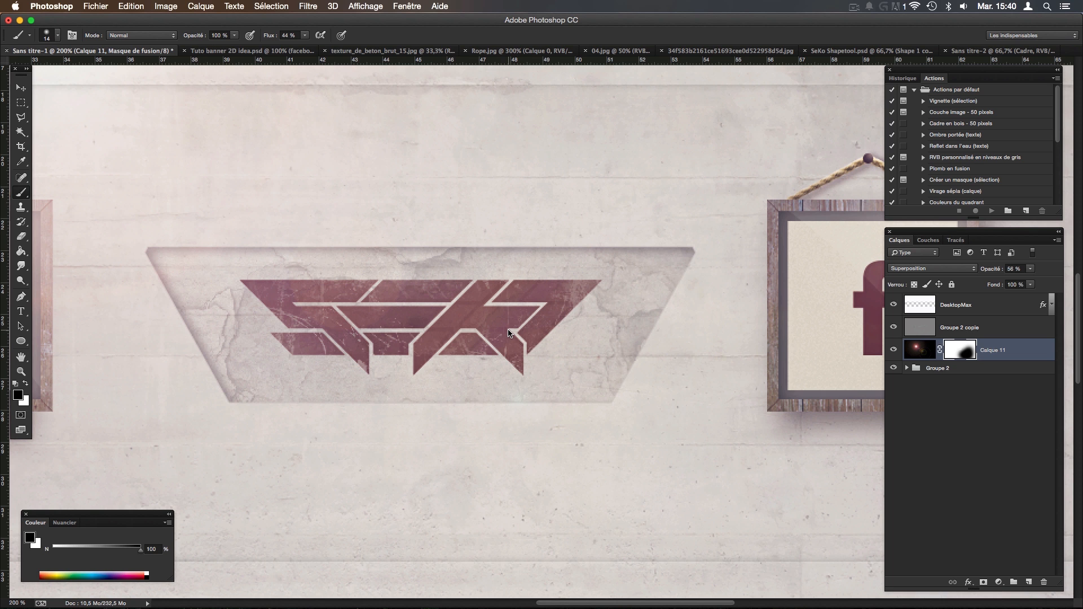
key(super+minus)
key(super+minus)
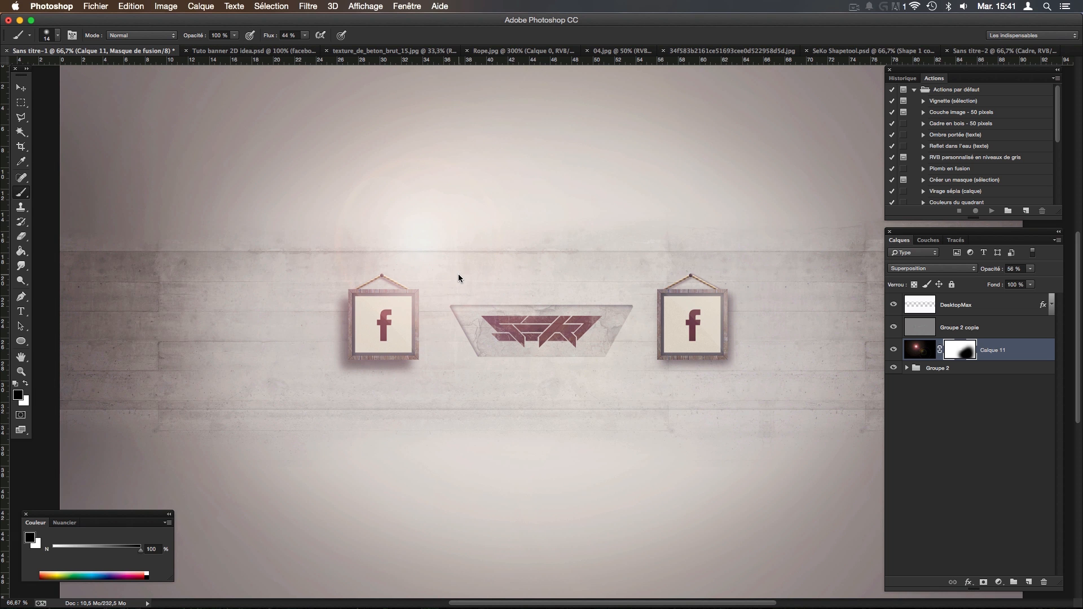
Compare the banner at 100% zoom with the reference document Tuto banner 2D idea.psd.
key(super+plus)
click(265, 50)
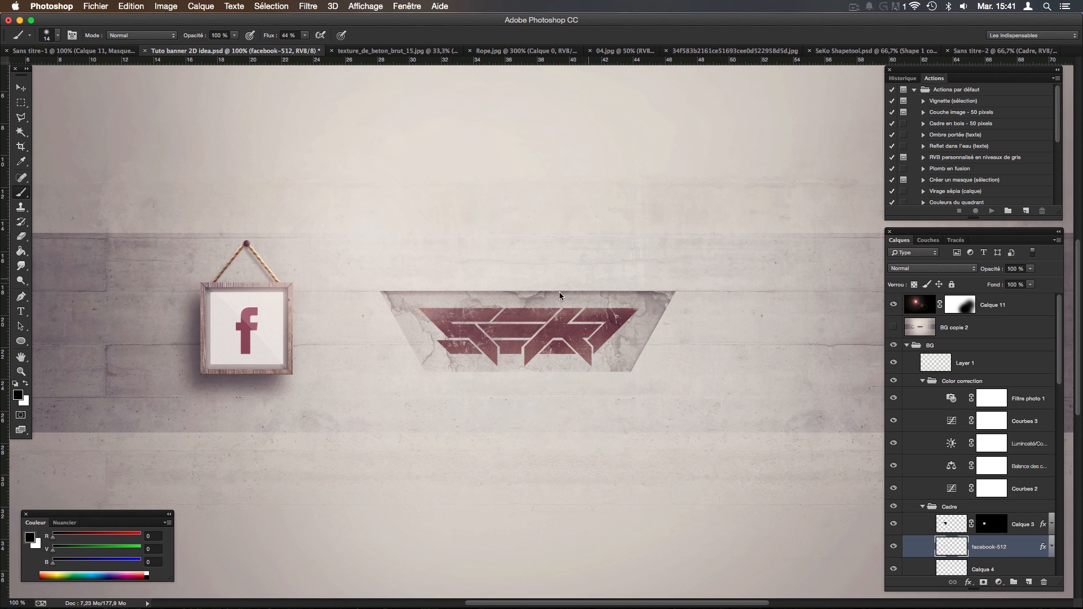
click(21, 88)
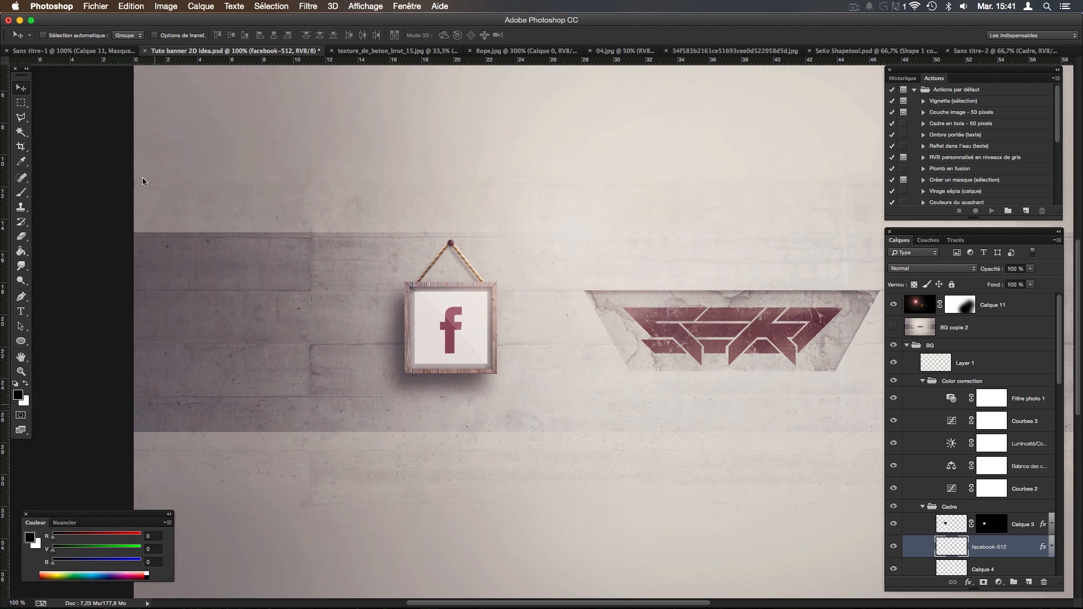
click(90, 50)
scroll(448, 244, left, 10)
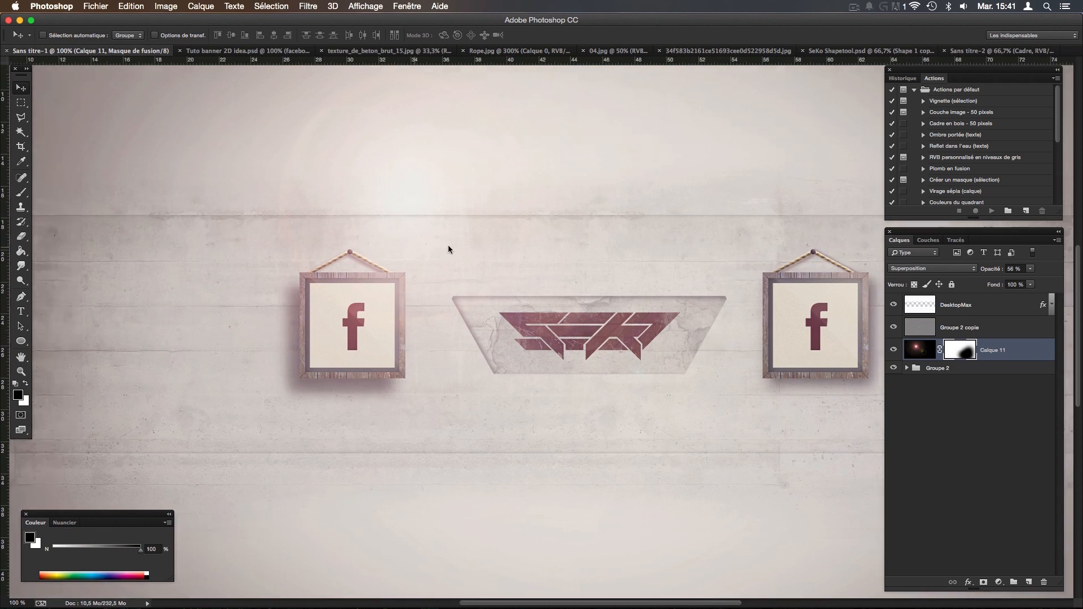
scroll(577, 237, right, 7)
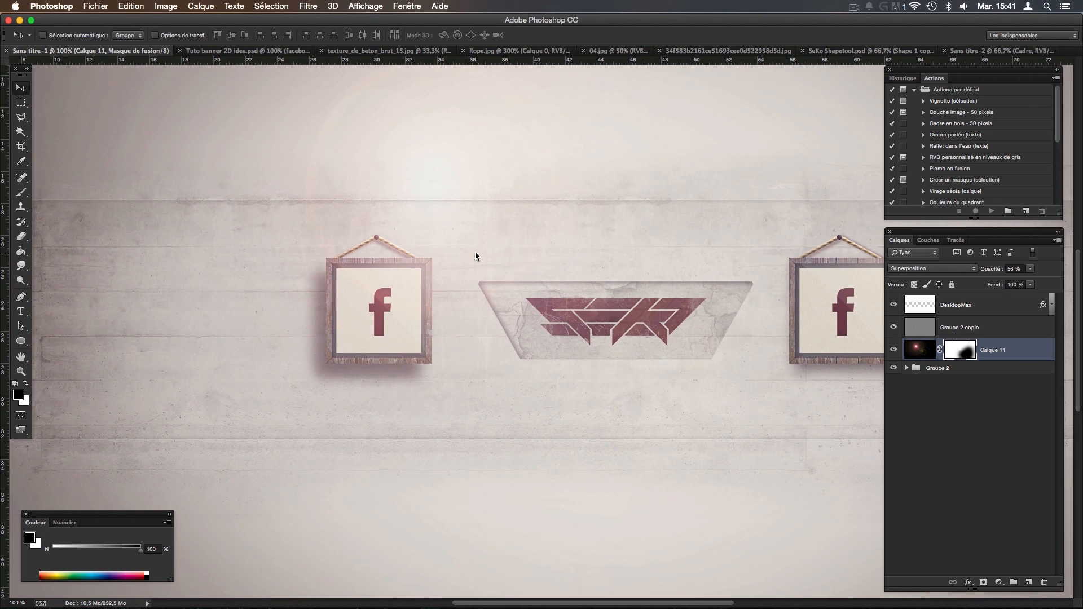
drag(475, 252, 429, 249)
drag(598, 270, 578, 269)
key(super+z)
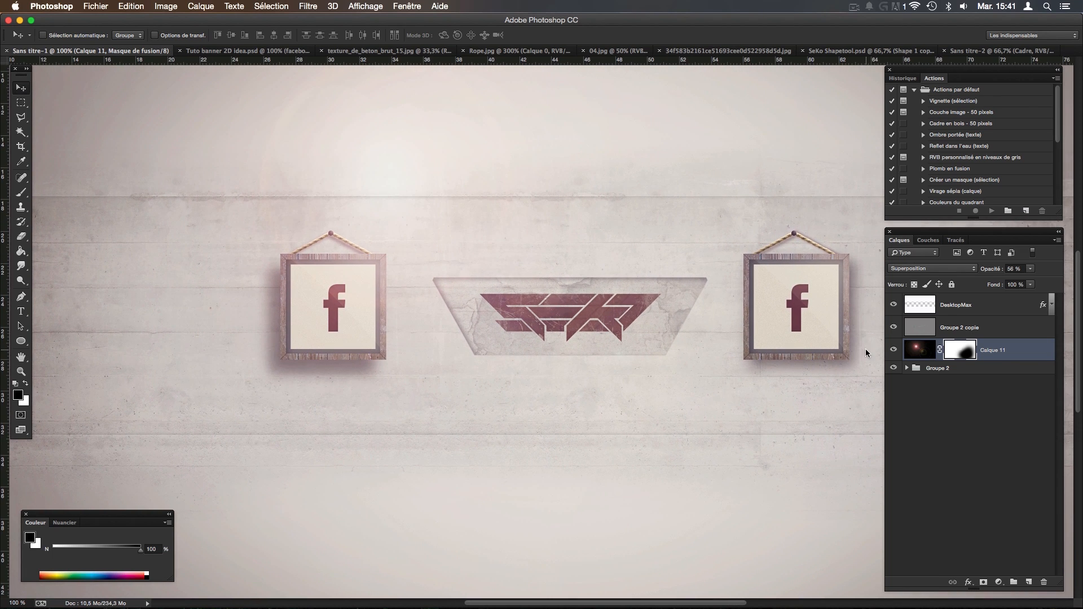